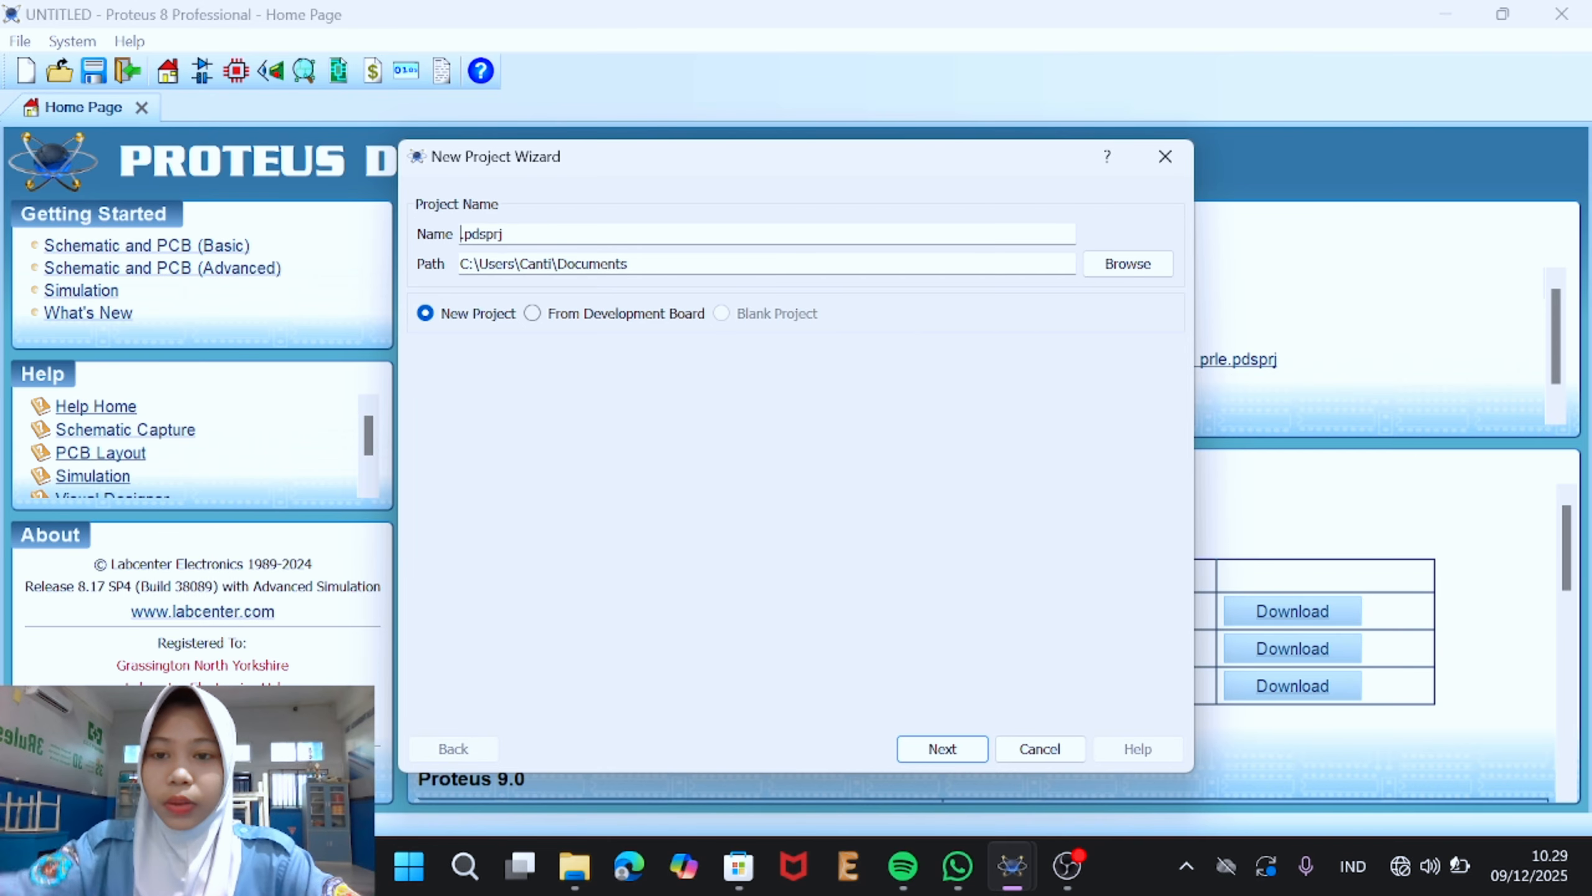
Step: Name the new project WIRE TESTER P3E and replace the existing project of that name
type("WIRE TES")
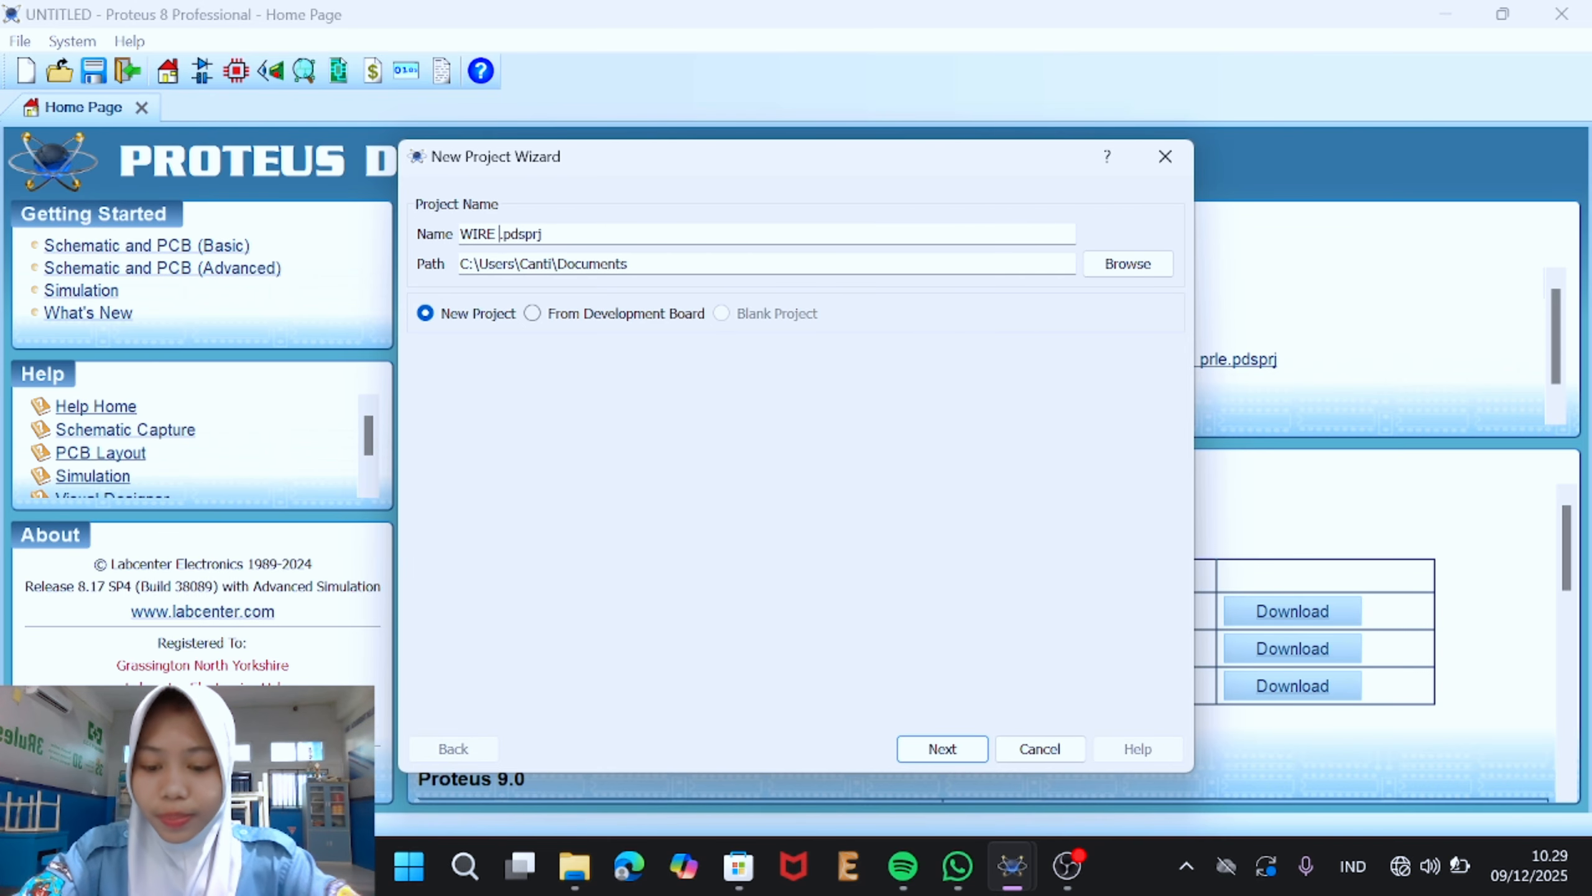
type("TER P")
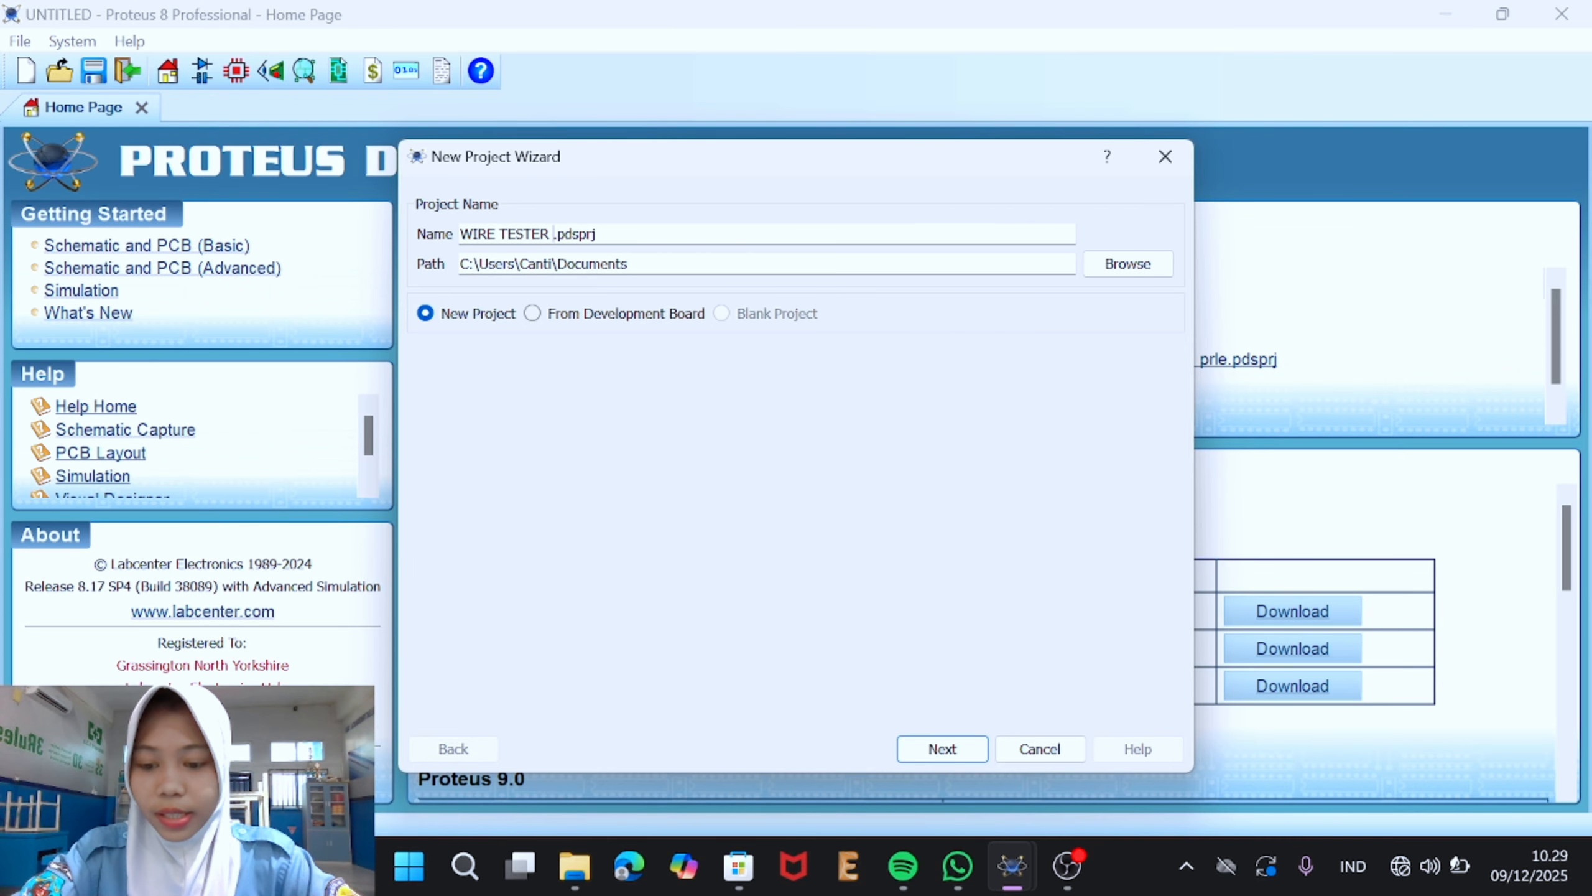
type("3E")
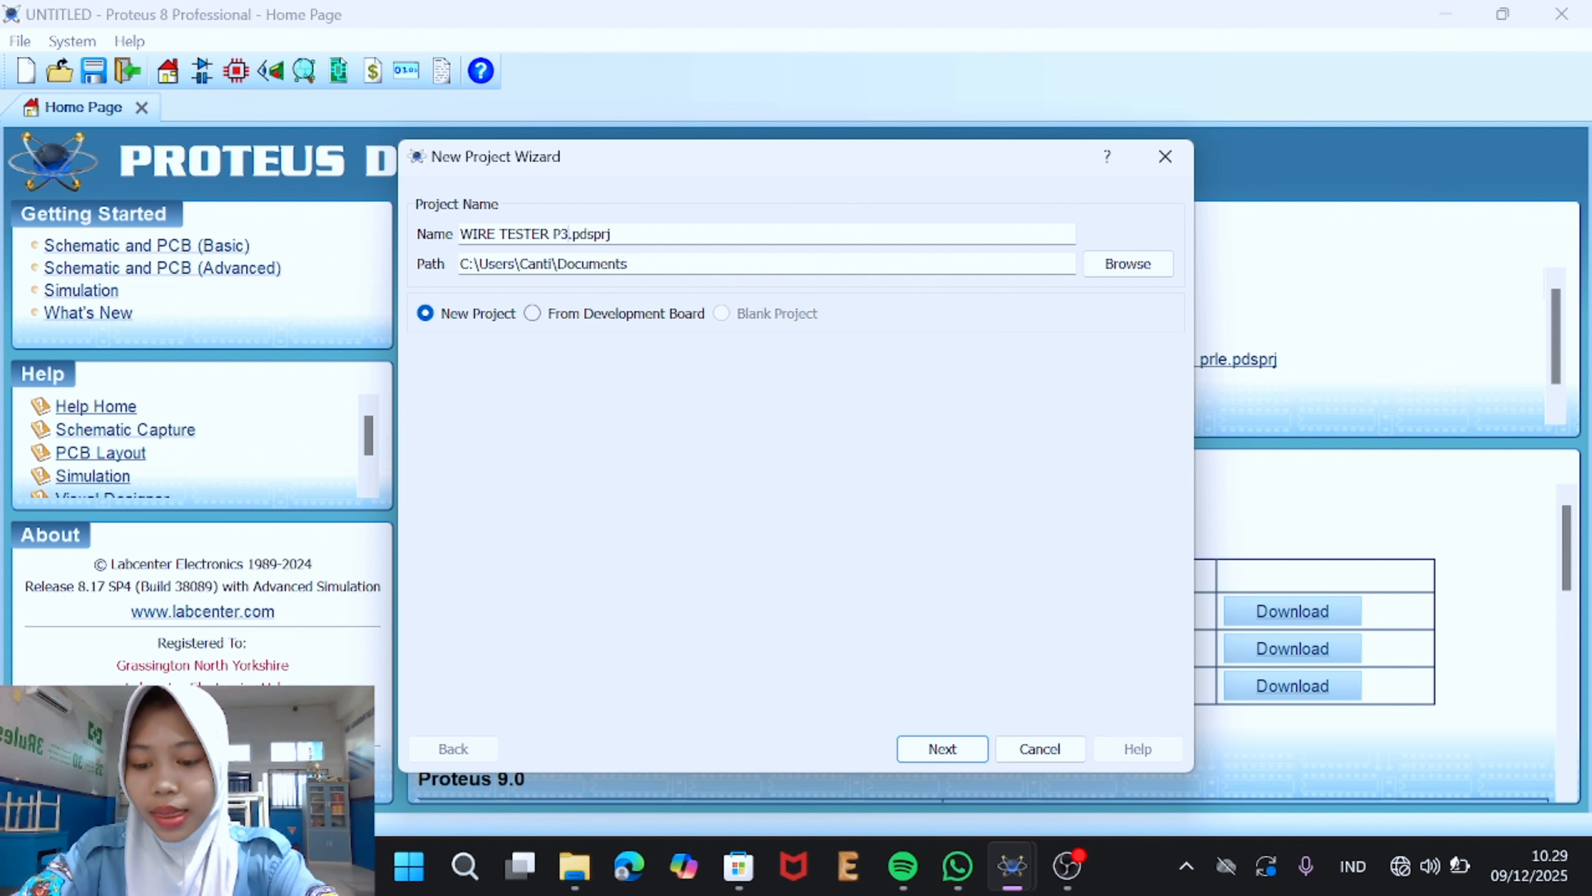
key("Return")
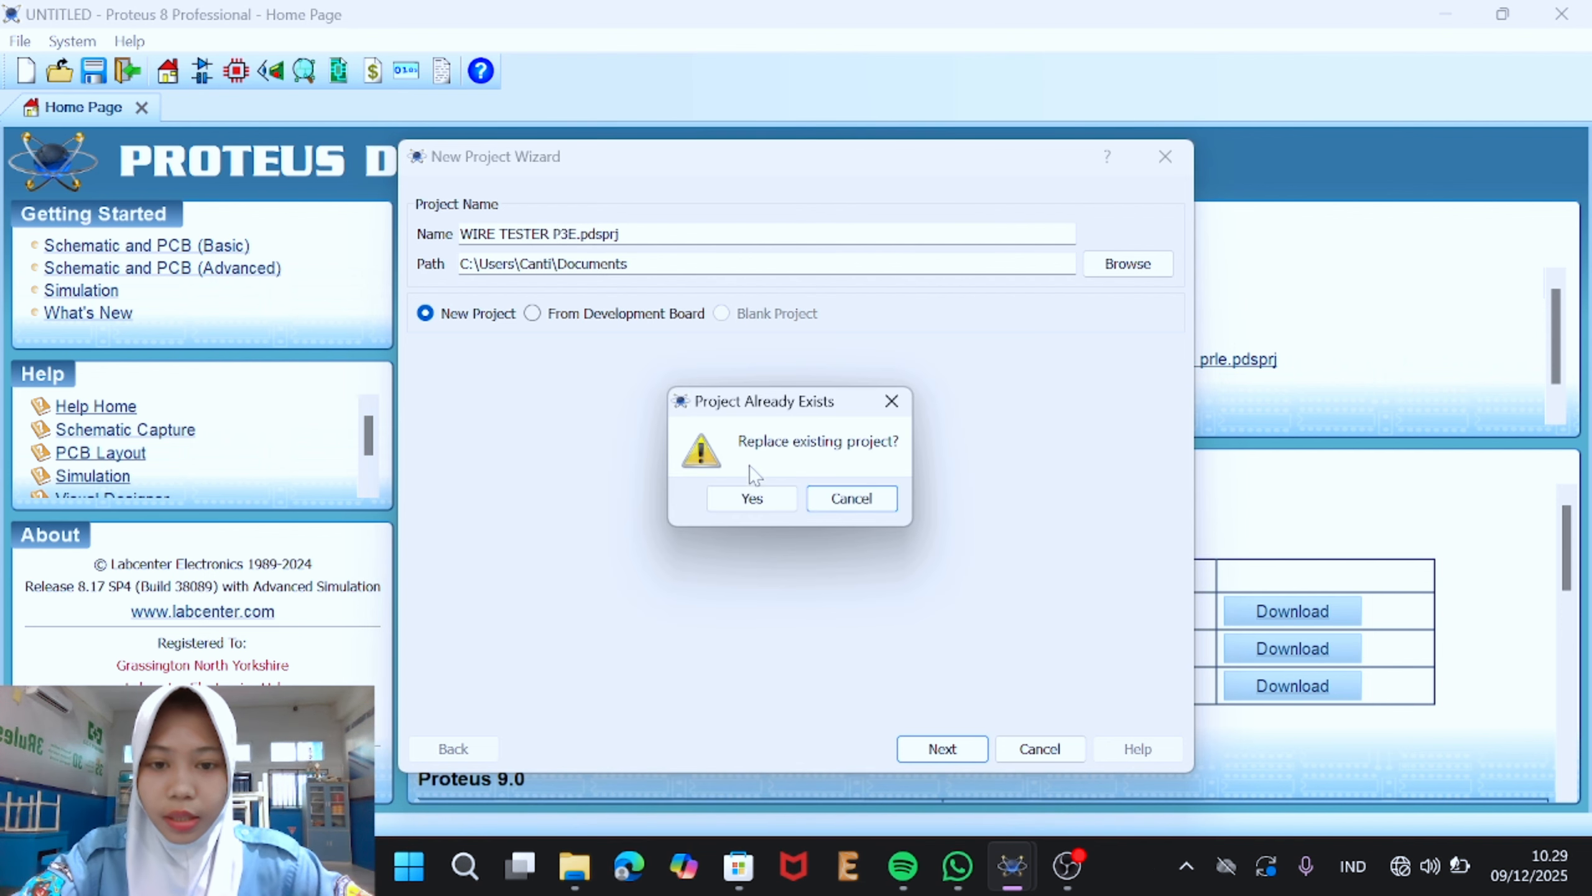
left_click(764, 501)
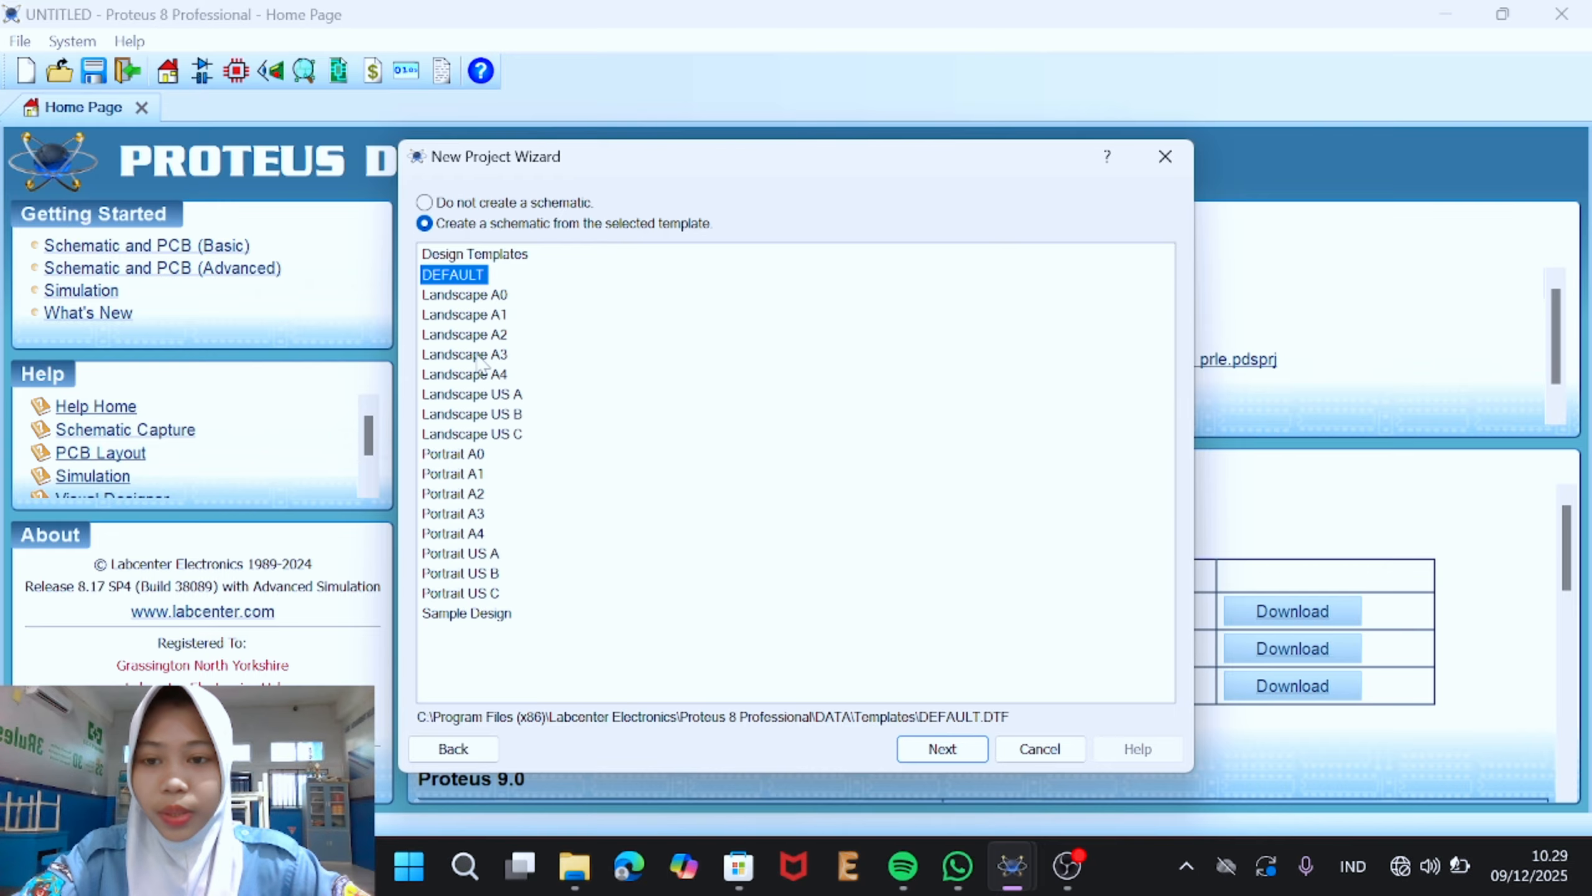
Step: Create the project's schematic from the Landscape A4 template
left_click(465, 374)
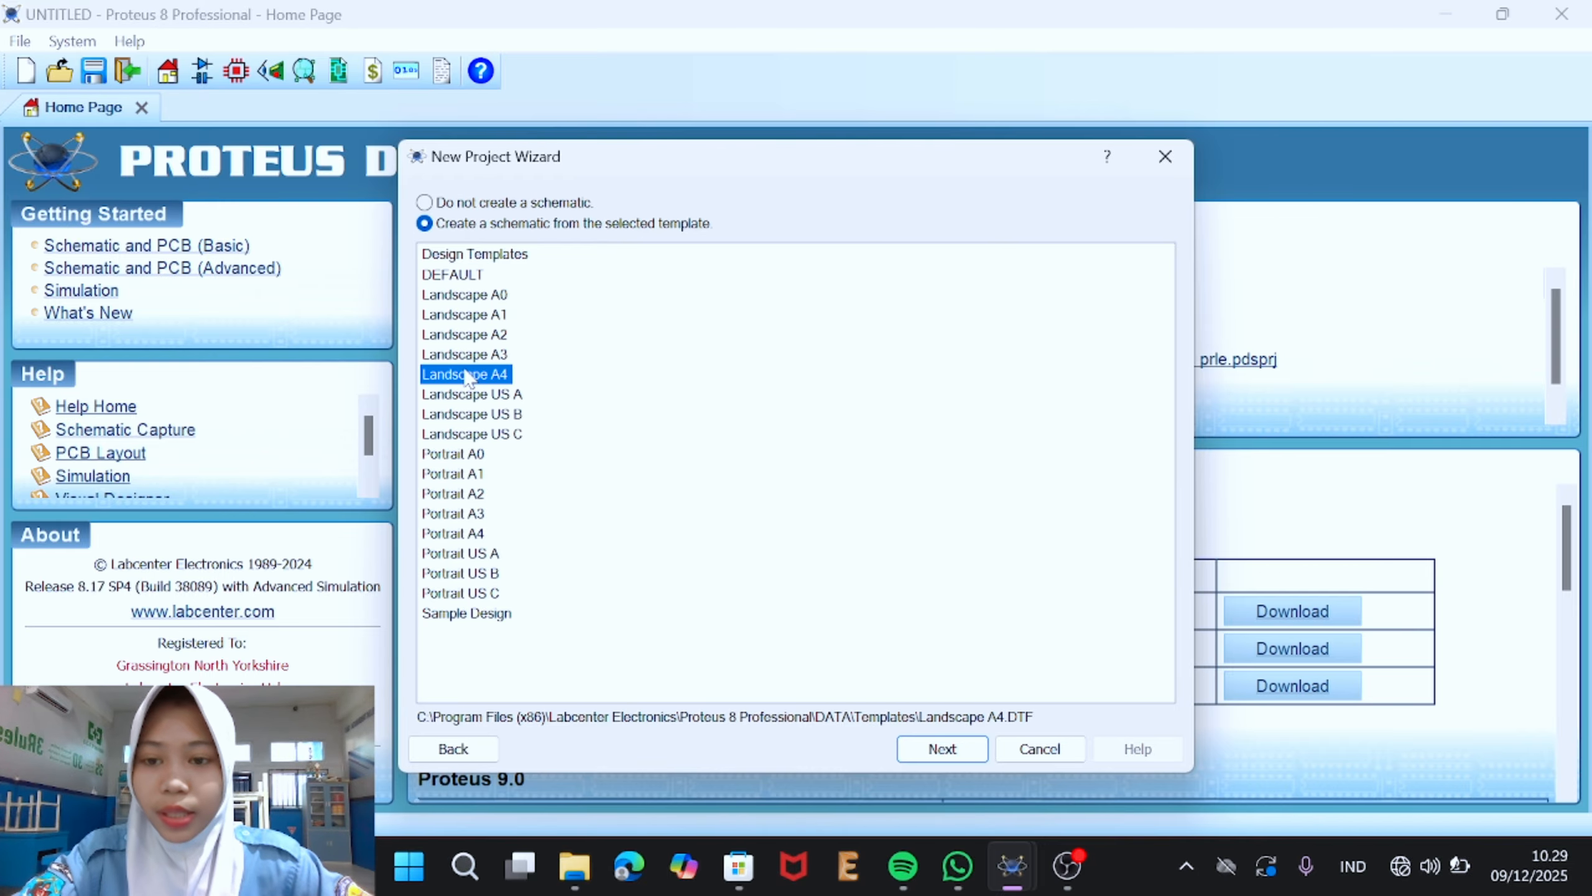
left_click(569, 399)
key("Return")
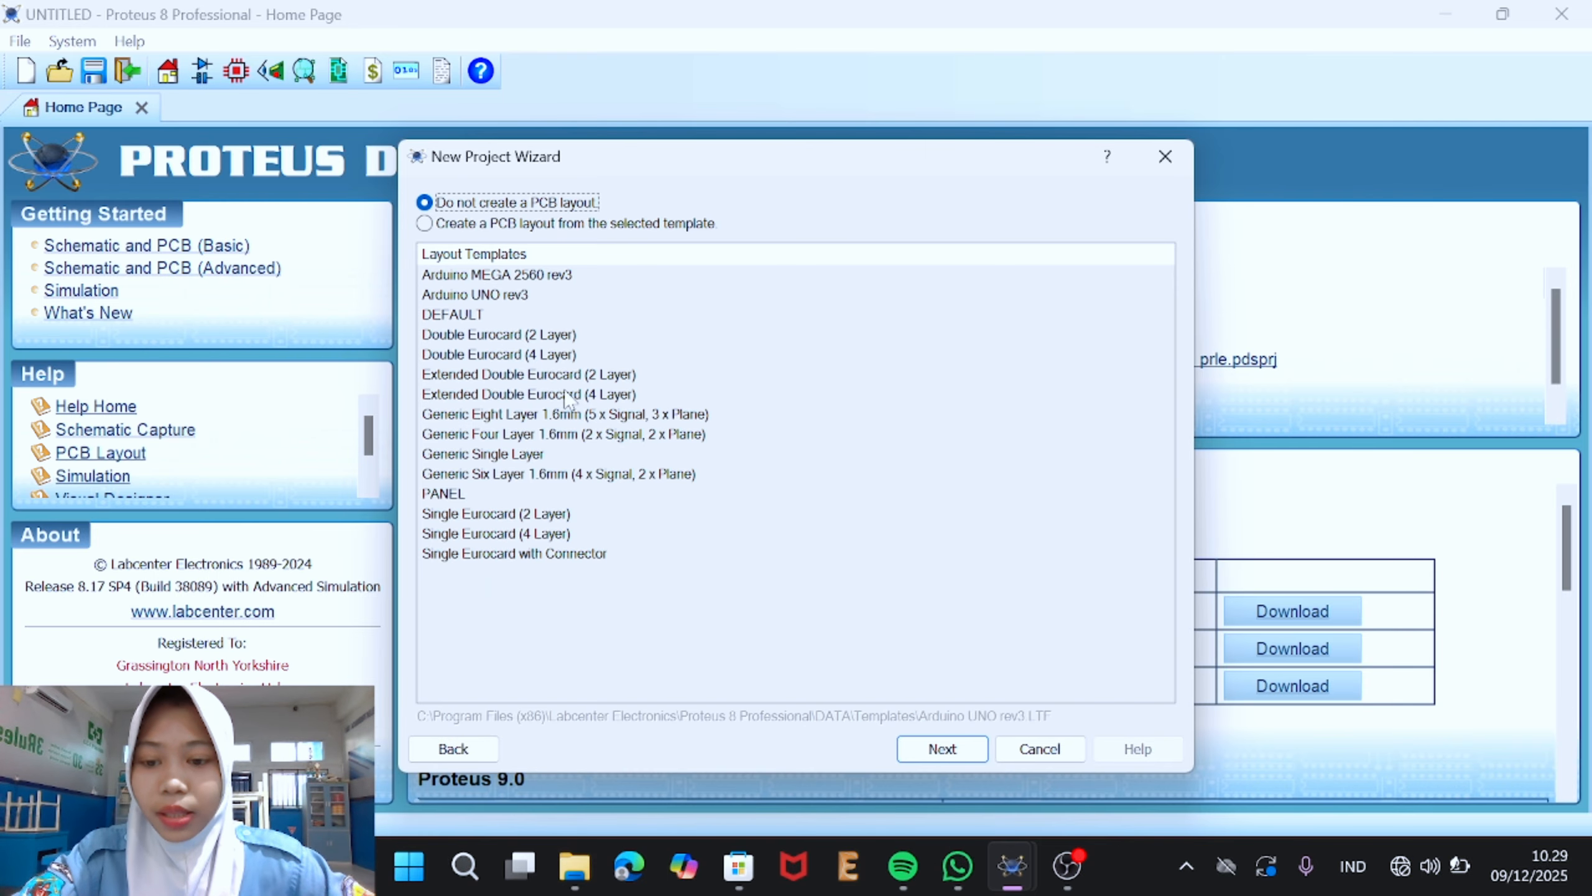
left_click(452, 748)
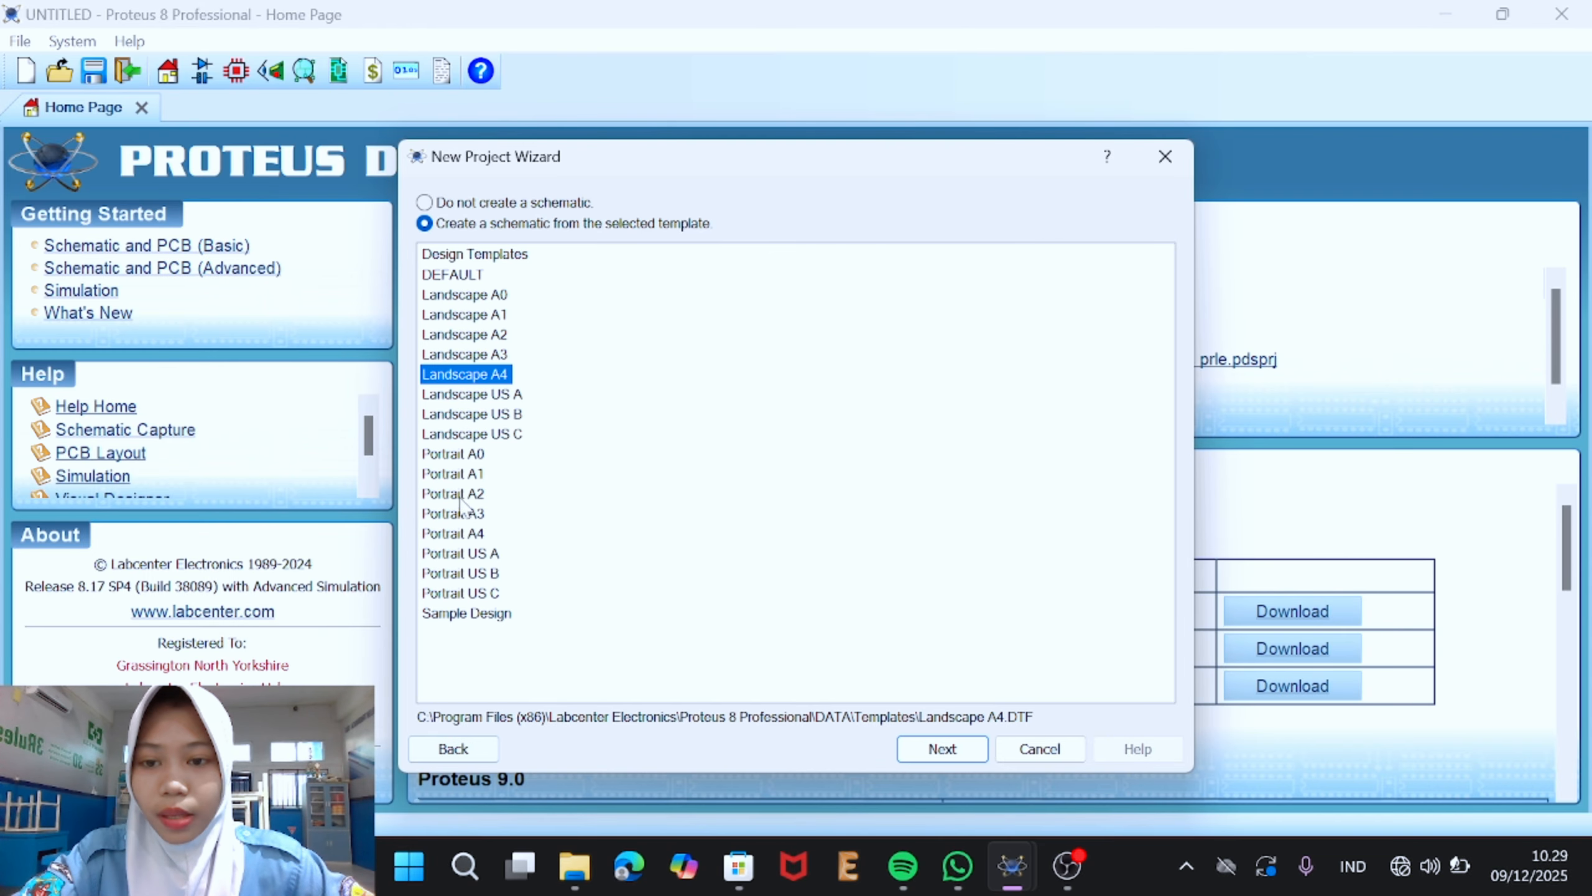
left_click(773, 556)
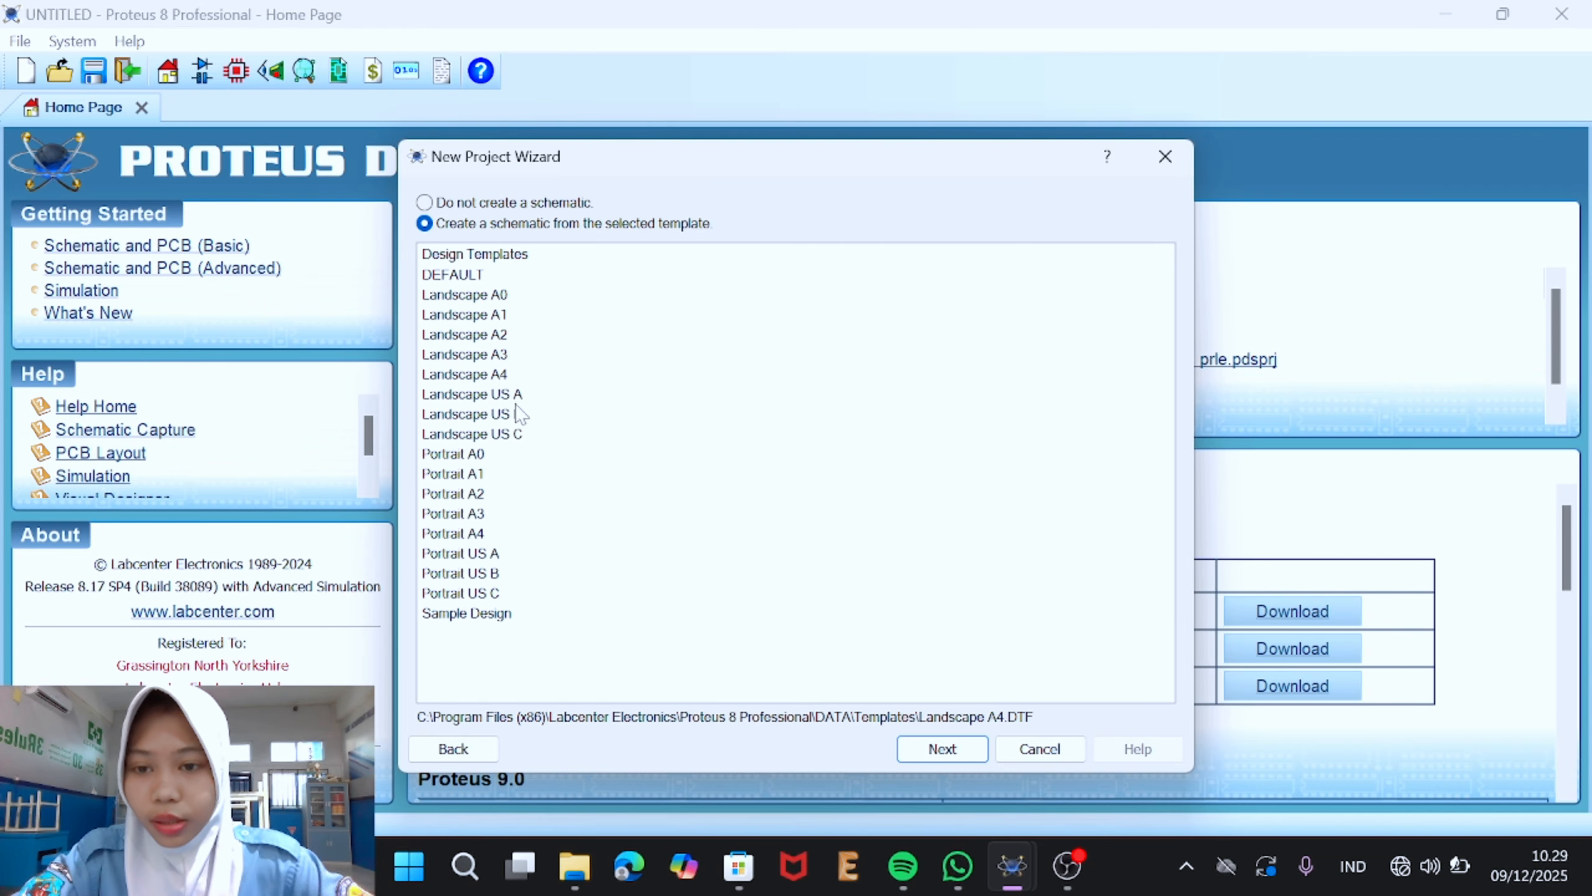
left_click(489, 372)
left_click(489, 372)
key("Return")
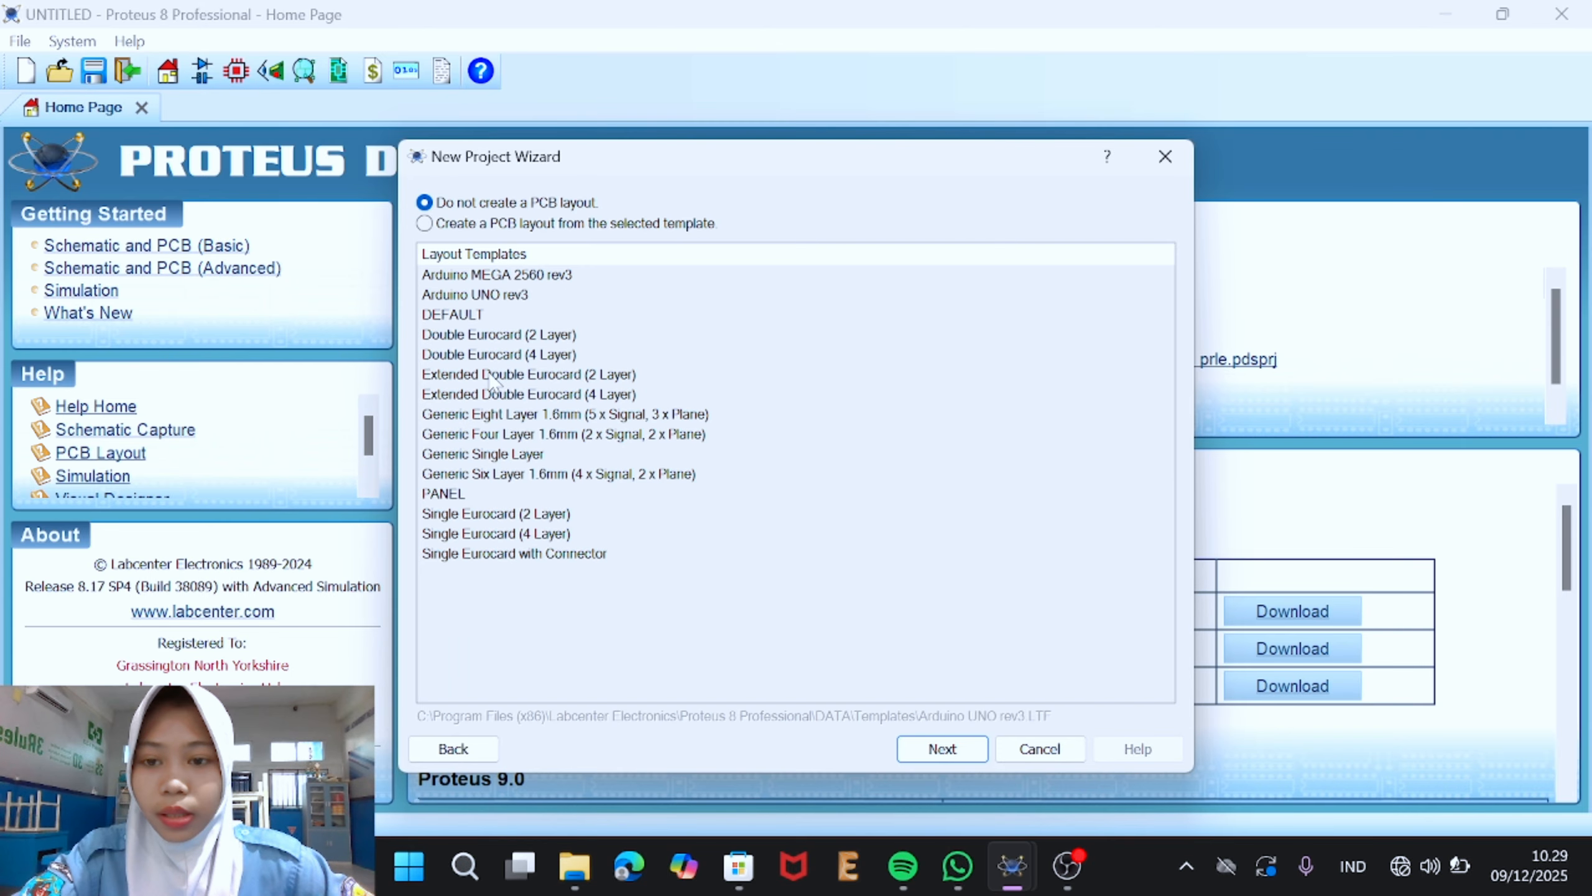
Step: Finish creating the project without a PCB layout, accepting the remaining default settings
key("Return")
key("Return")
key("Return")
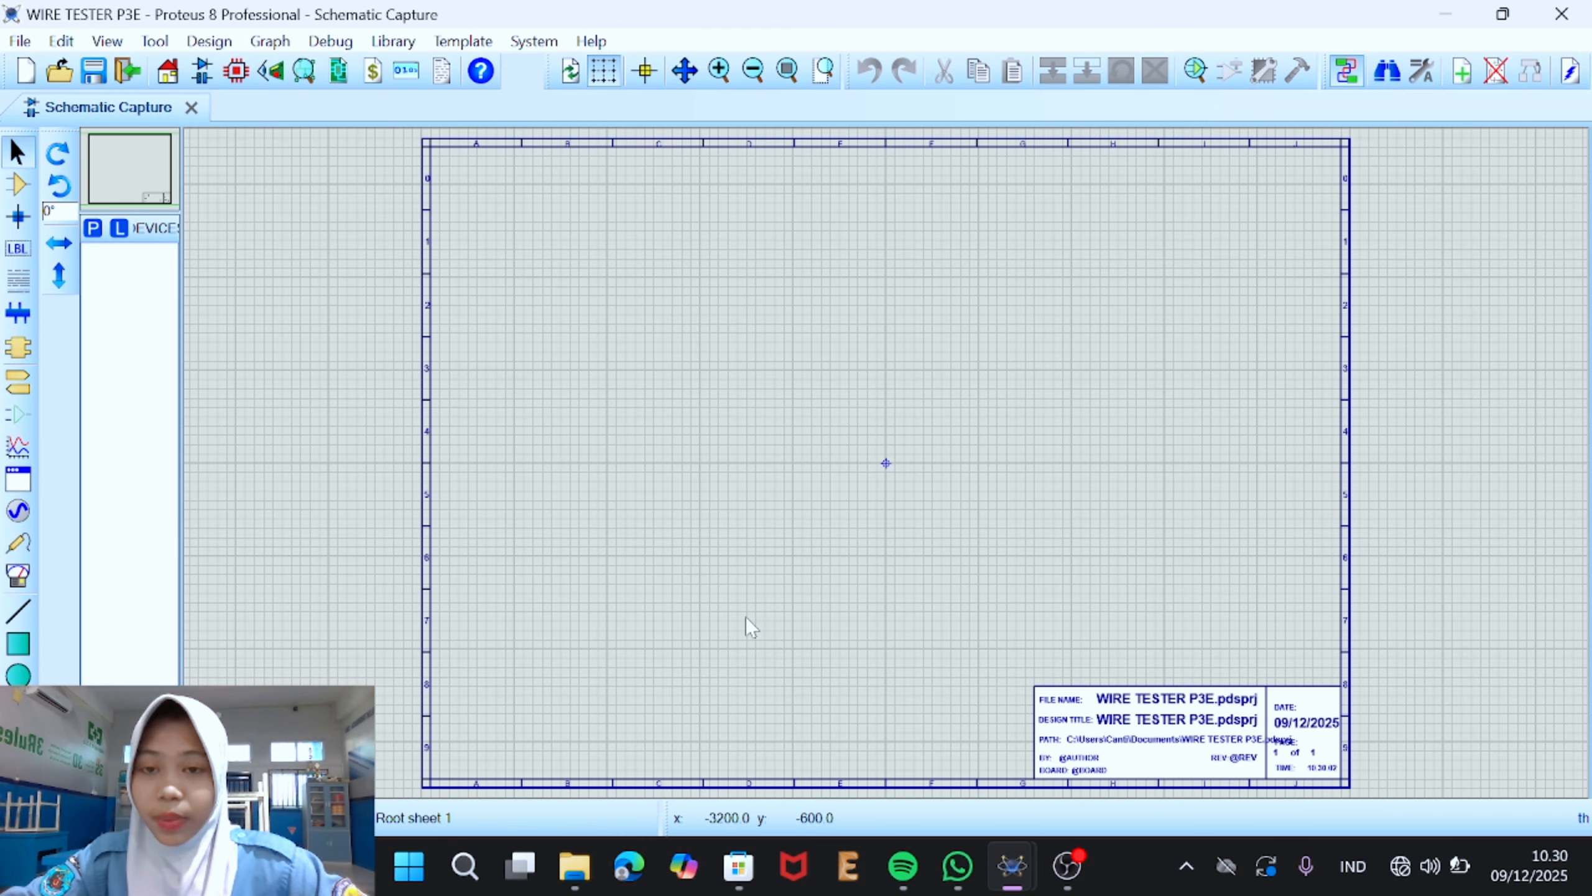
Step: Search the component library for 1N41 and add the 1N4148 diode from the DIODESINC library to the device list
left_click(18, 190)
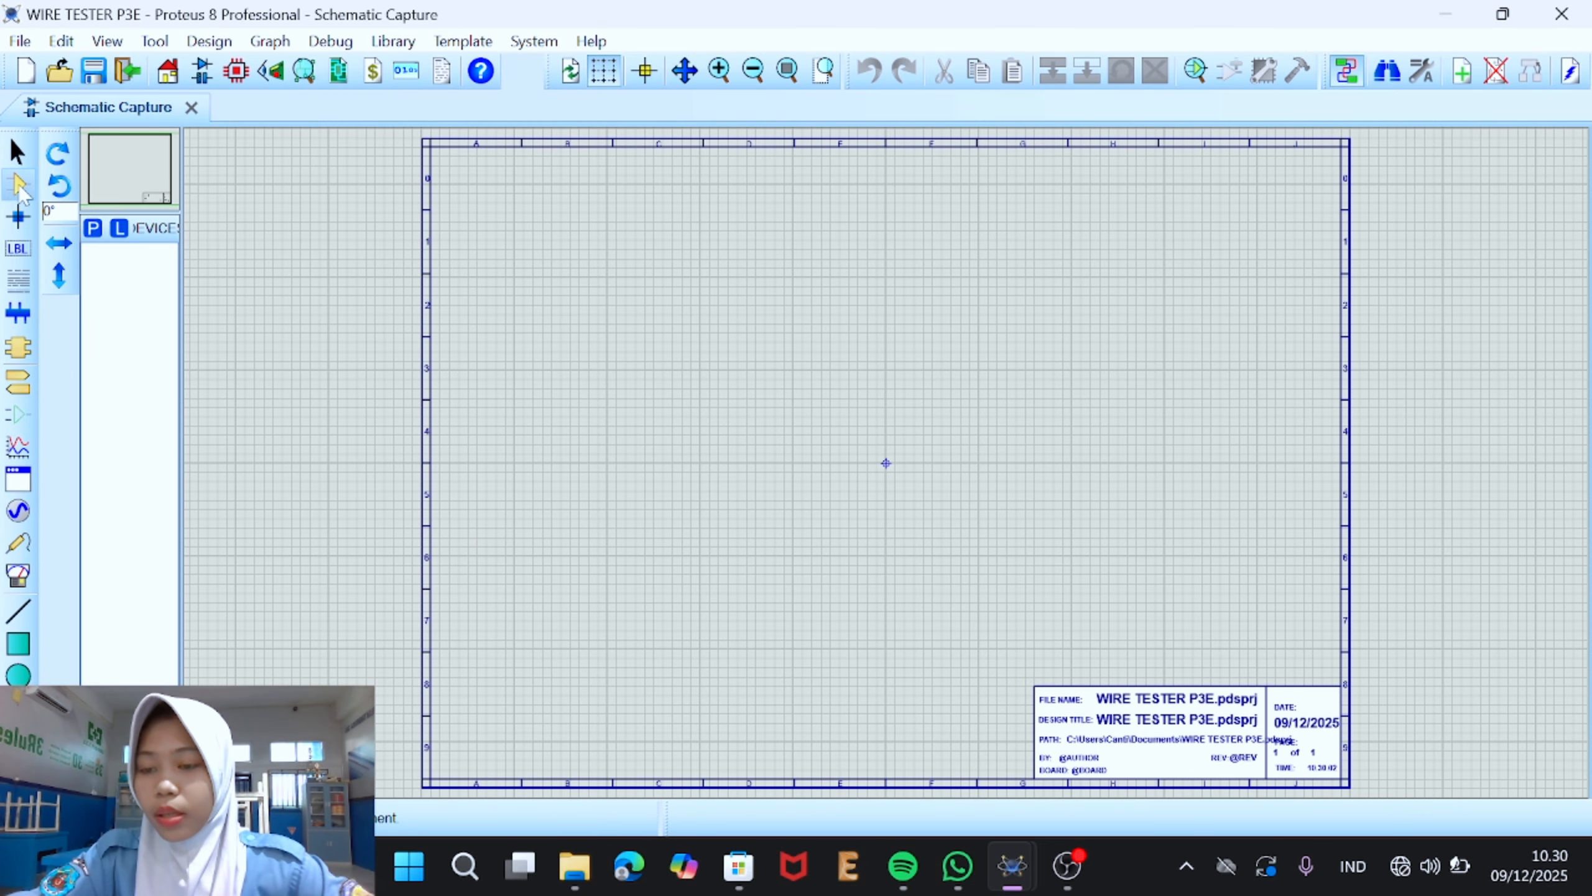
left_click(93, 229)
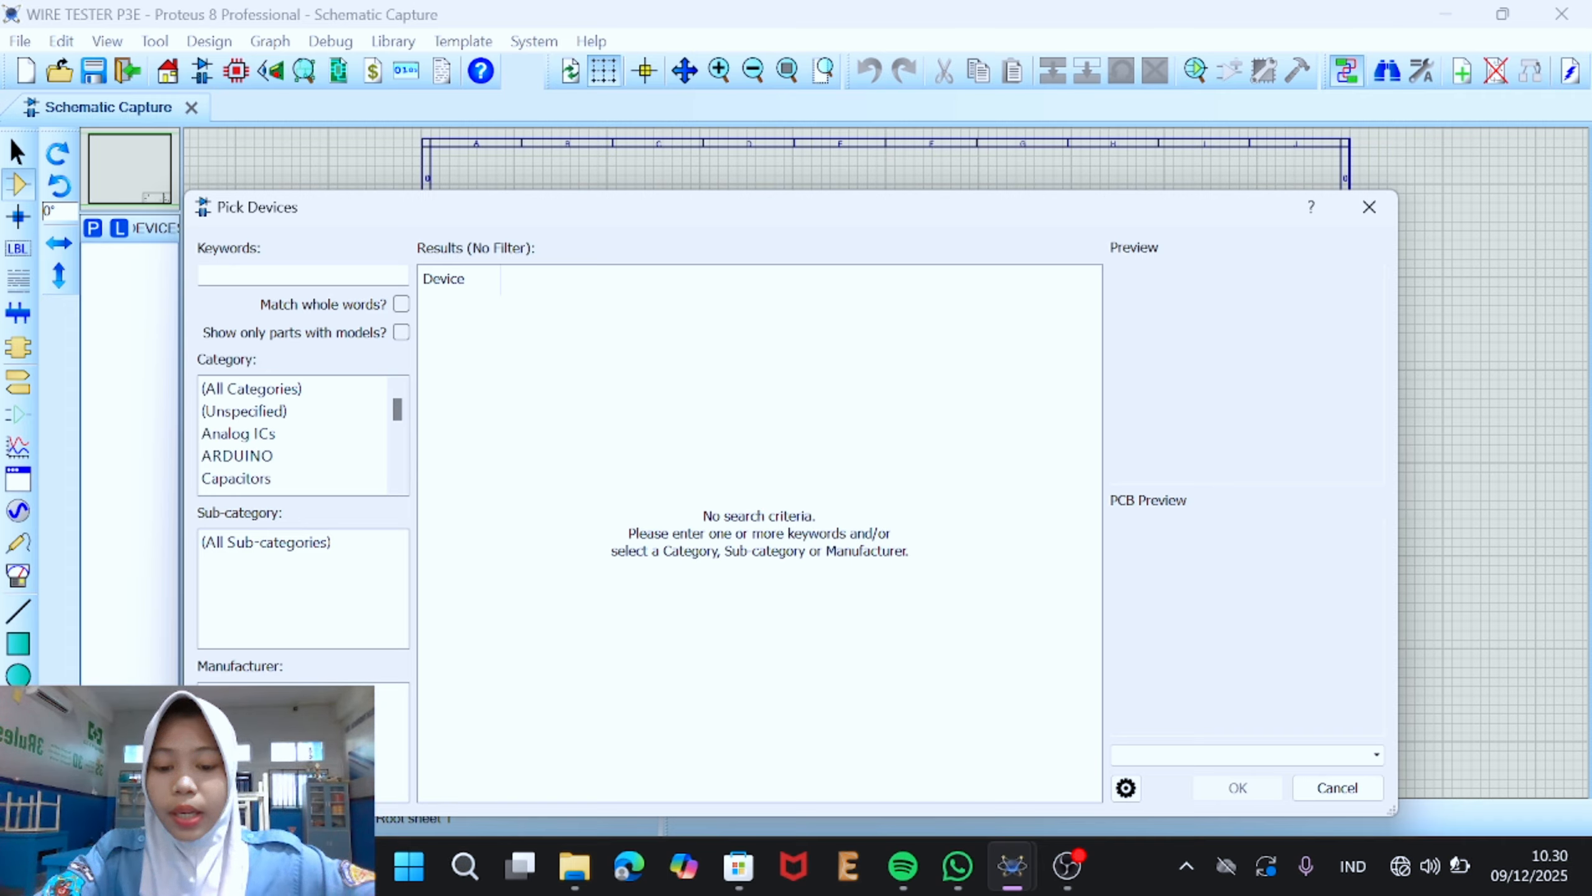
type("1N")
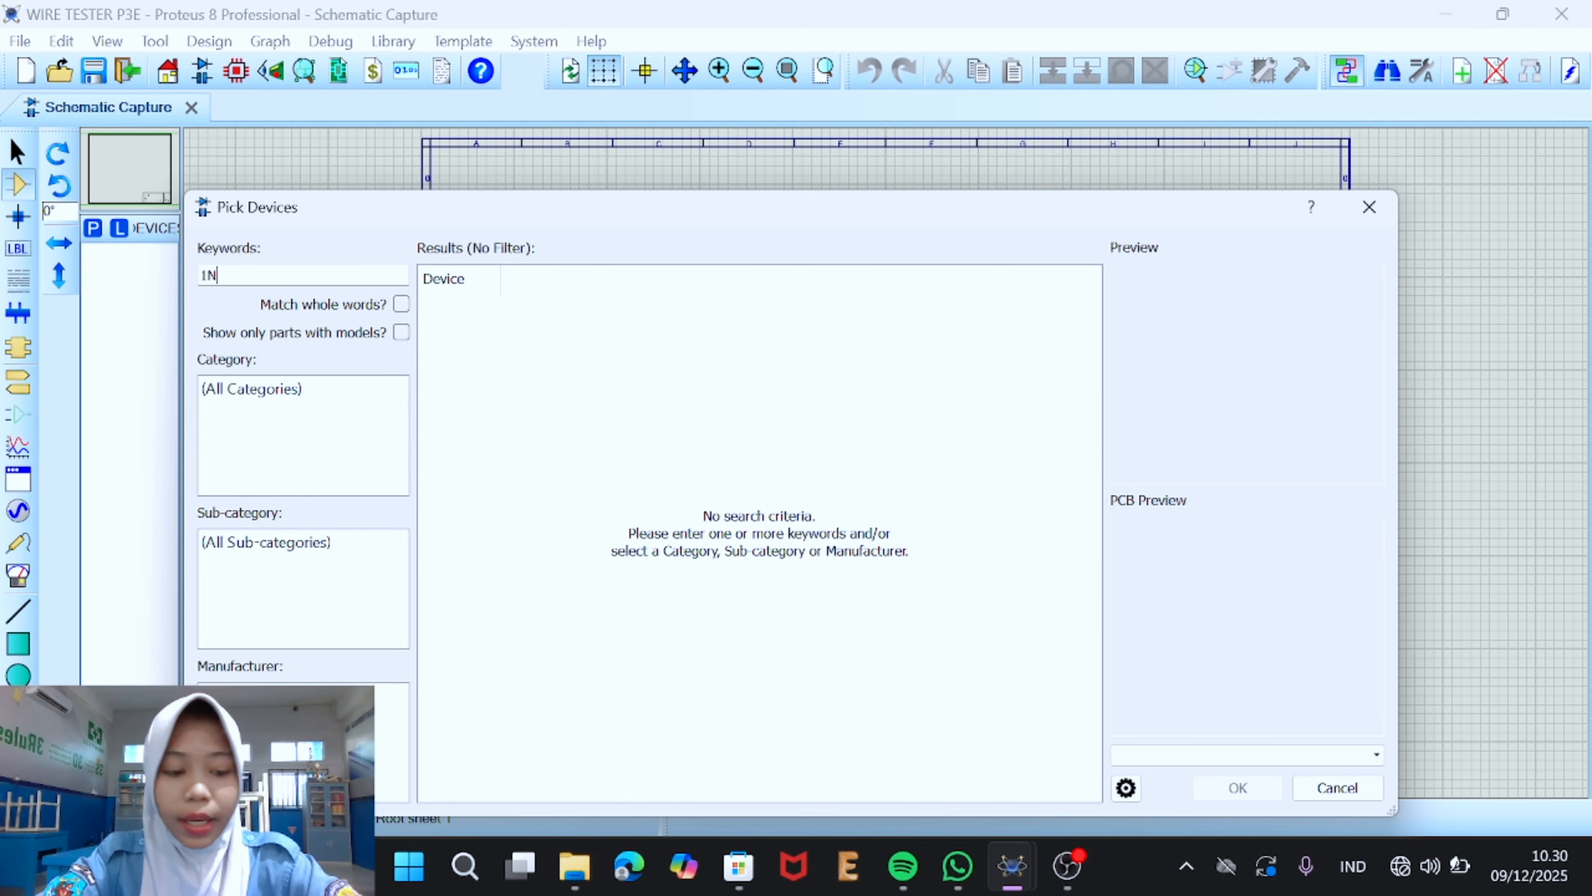
type("41")
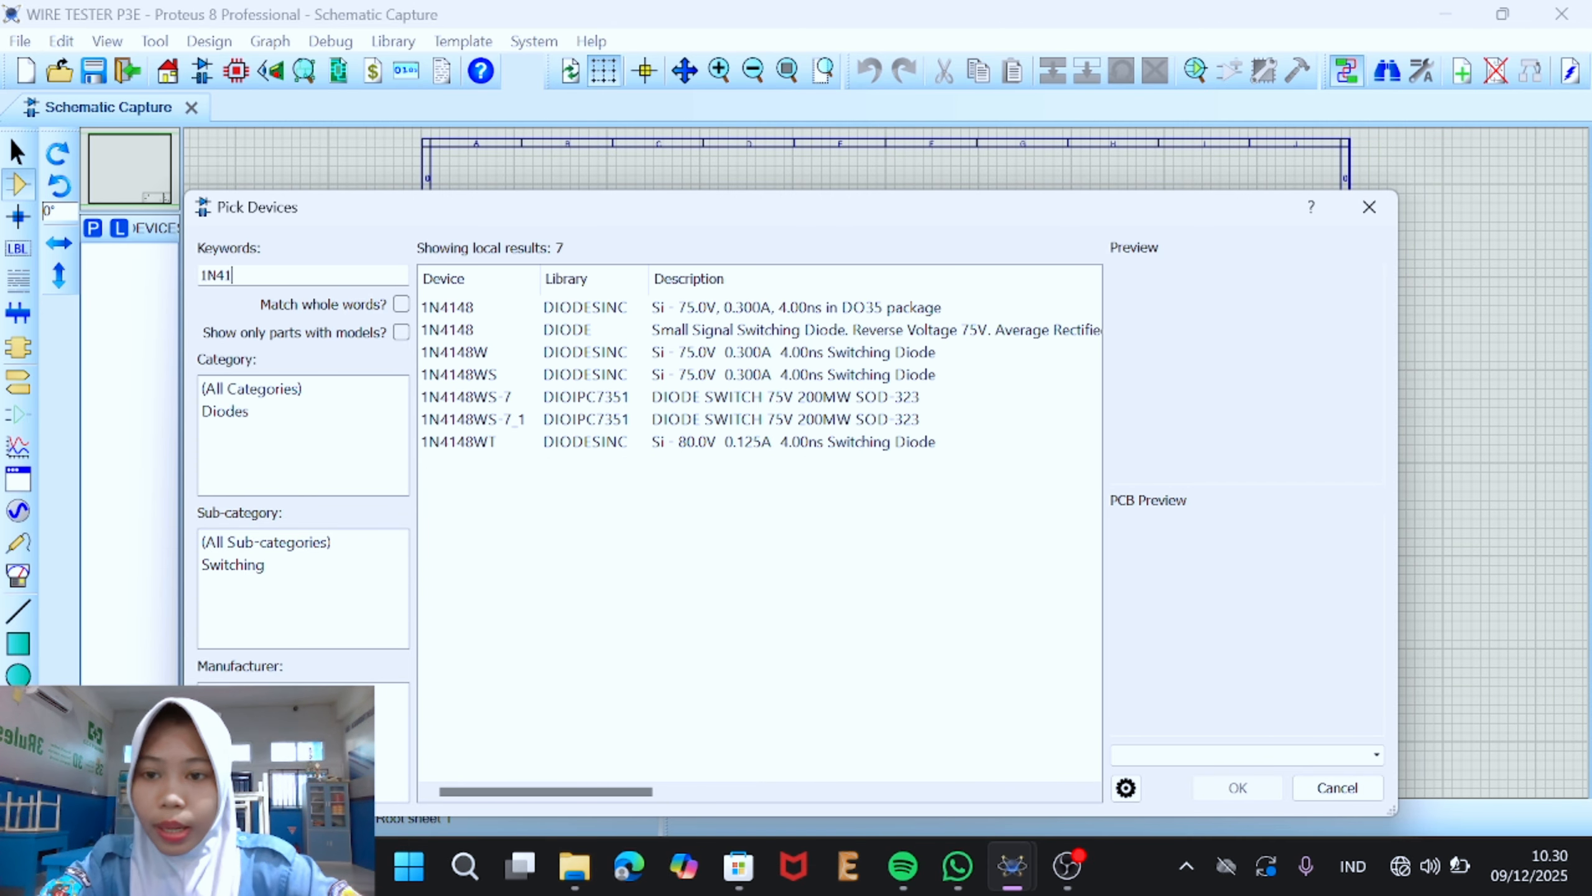
left_click(449, 308)
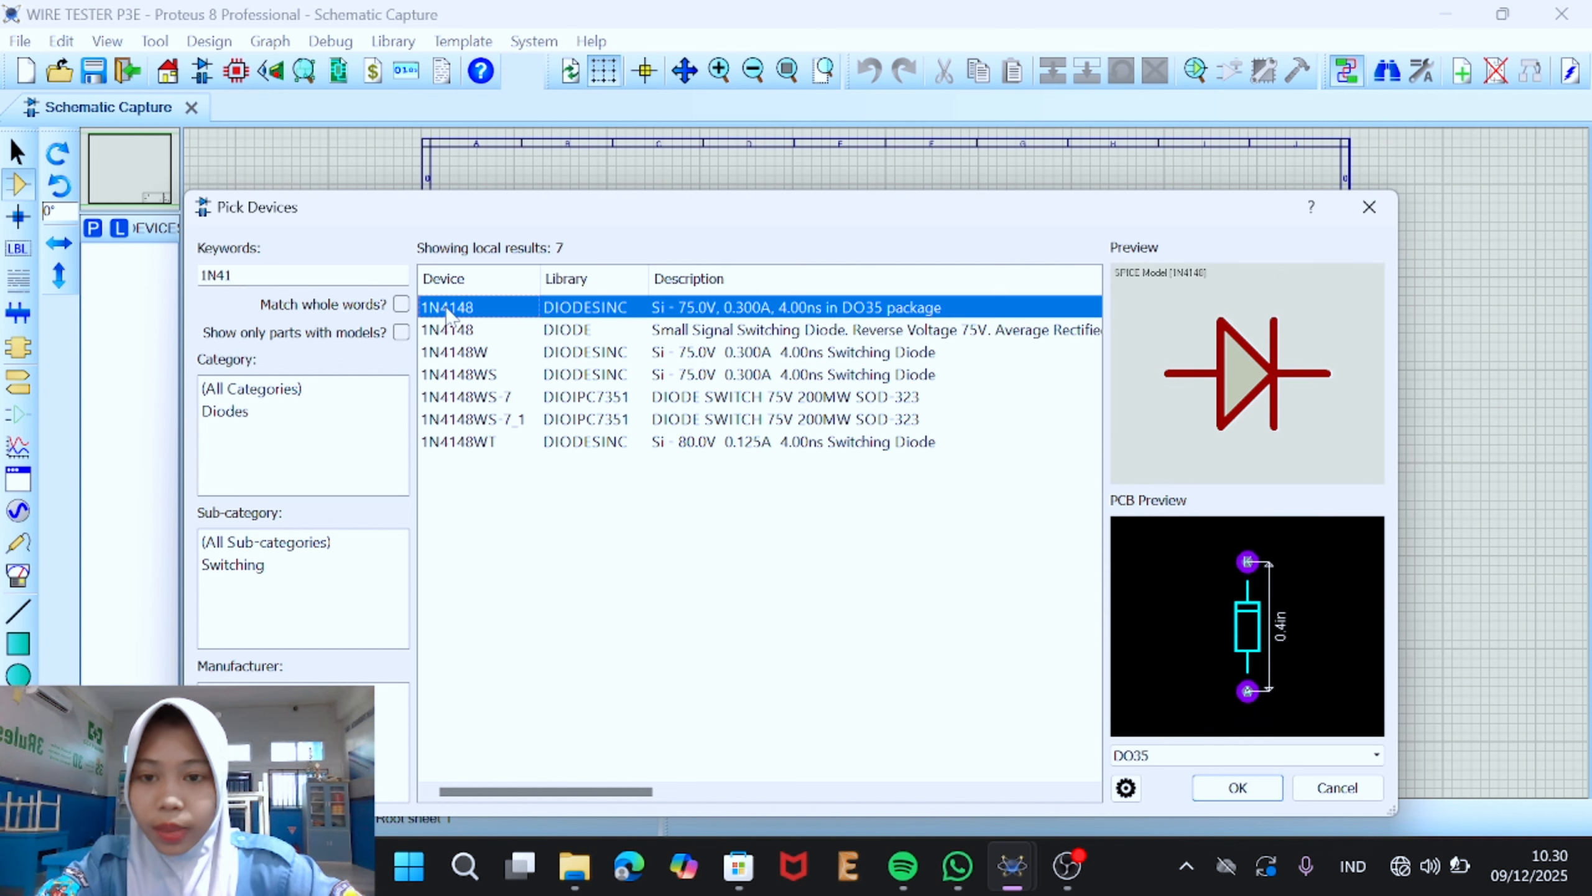
left_click(474, 325)
left_click(469, 309)
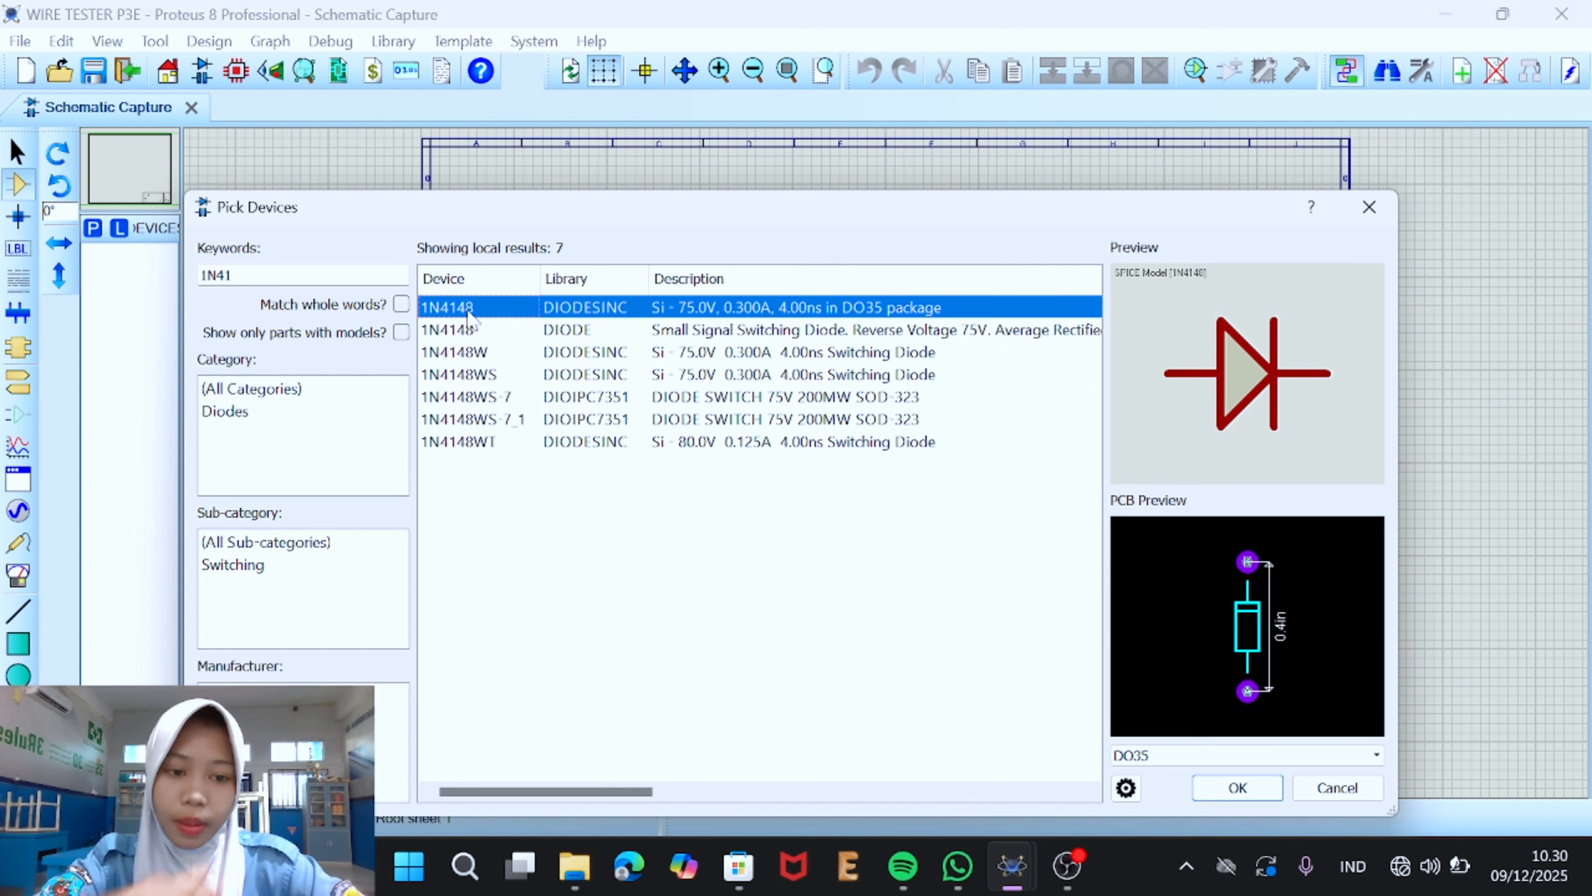
left_click(473, 323)
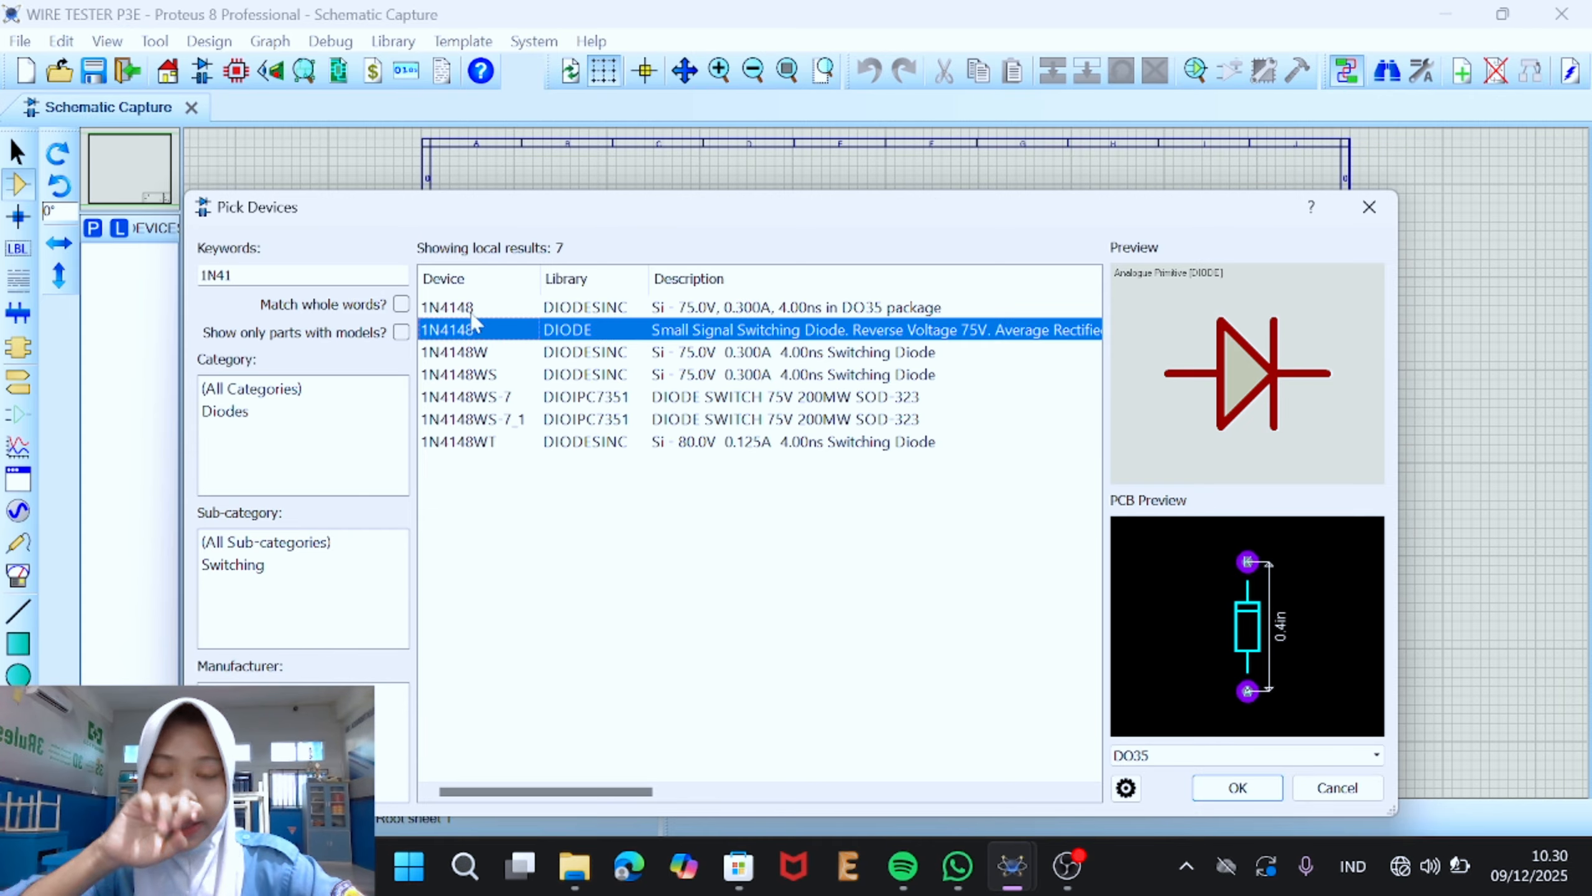
left_click(471, 314)
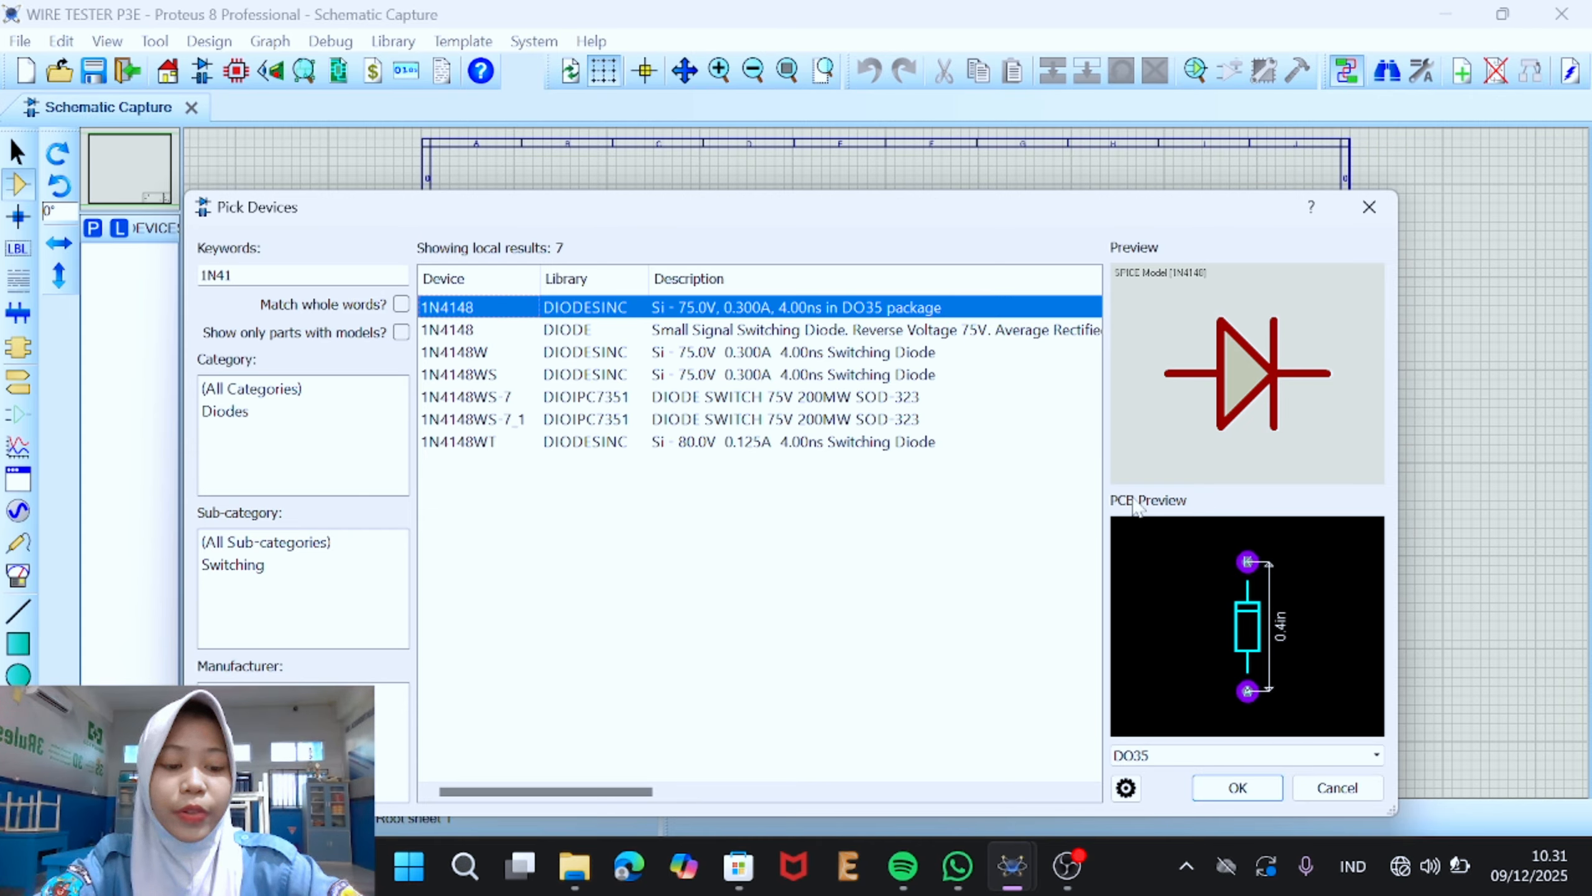
double_click(898, 307)
Step: Search the component library for OP AMP and add the 709 operational amplifier to the device list
left_click(232, 276)
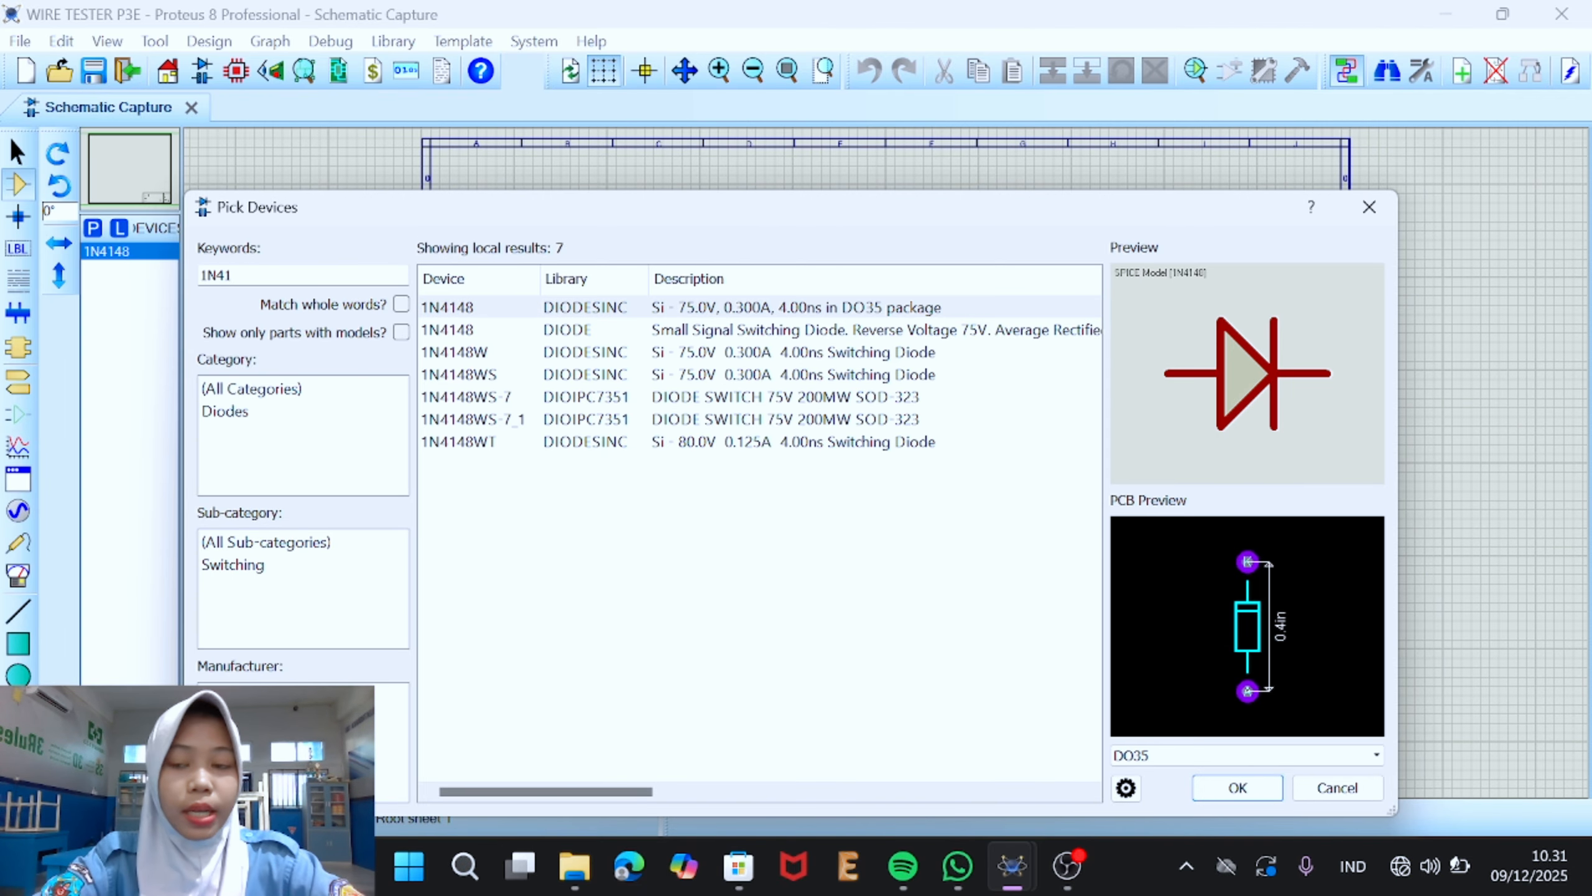
key("BackSpace")
key("BackSpace")
key("BackSpace")
key("BackSpace")
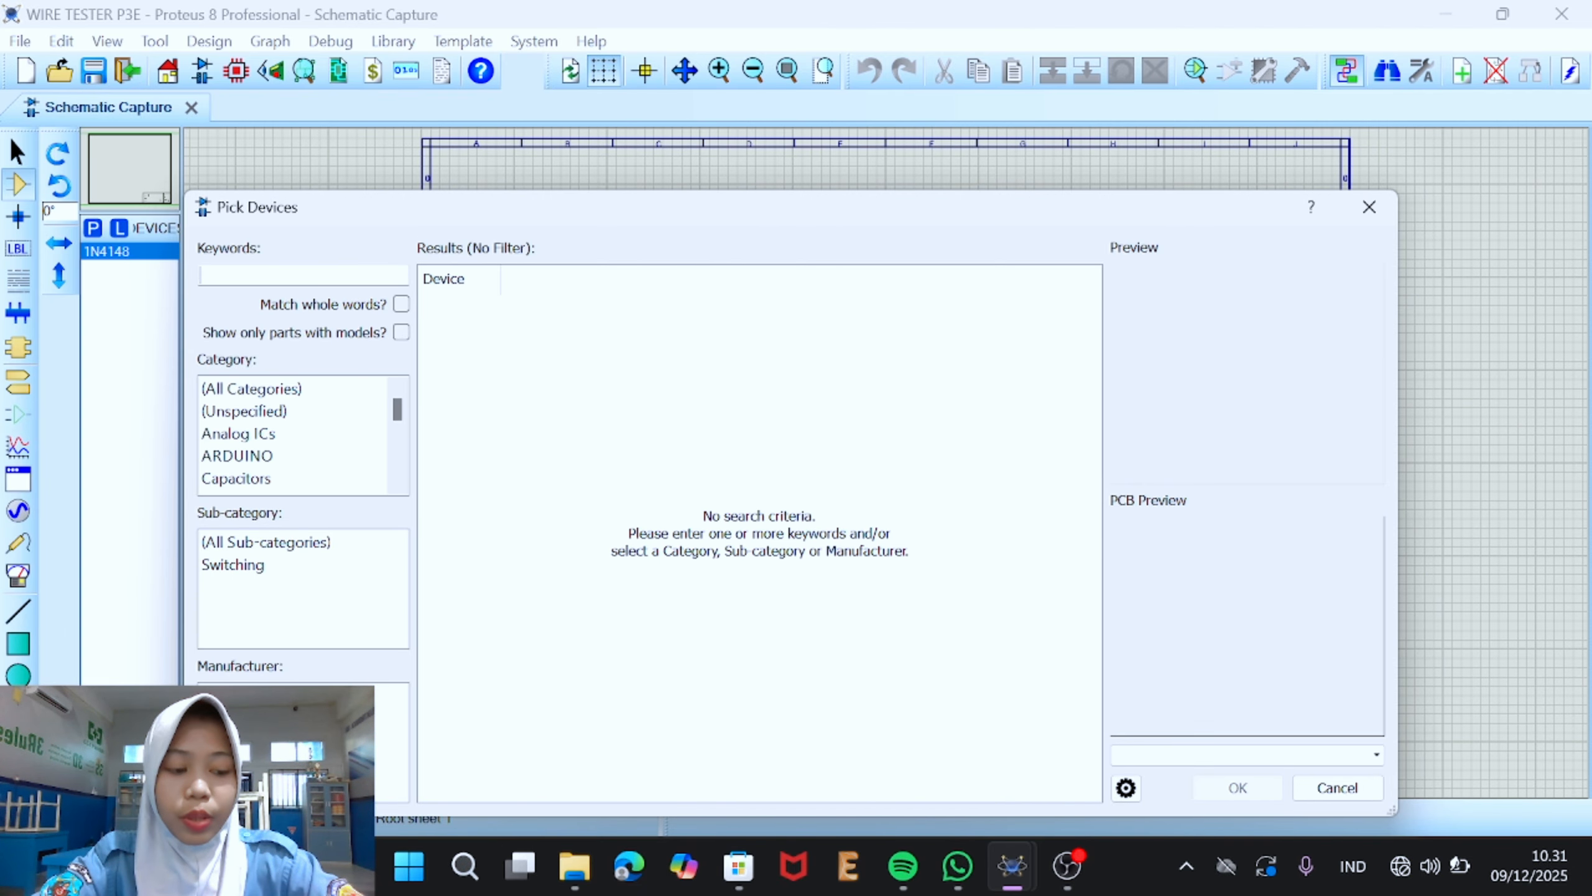
type("OP AMP")
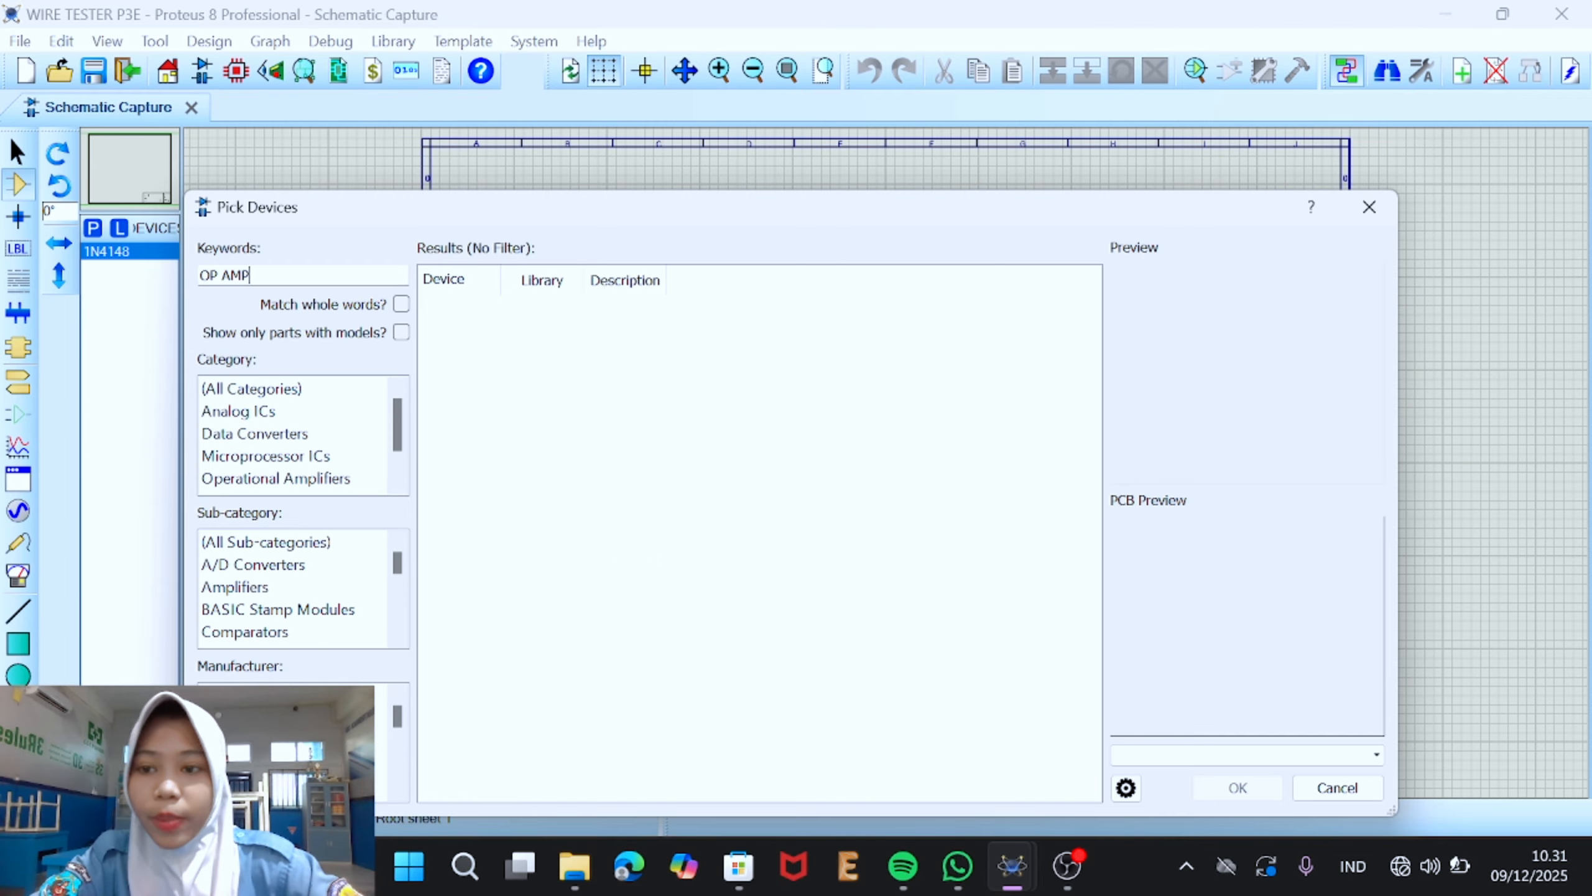
double_click(436, 468)
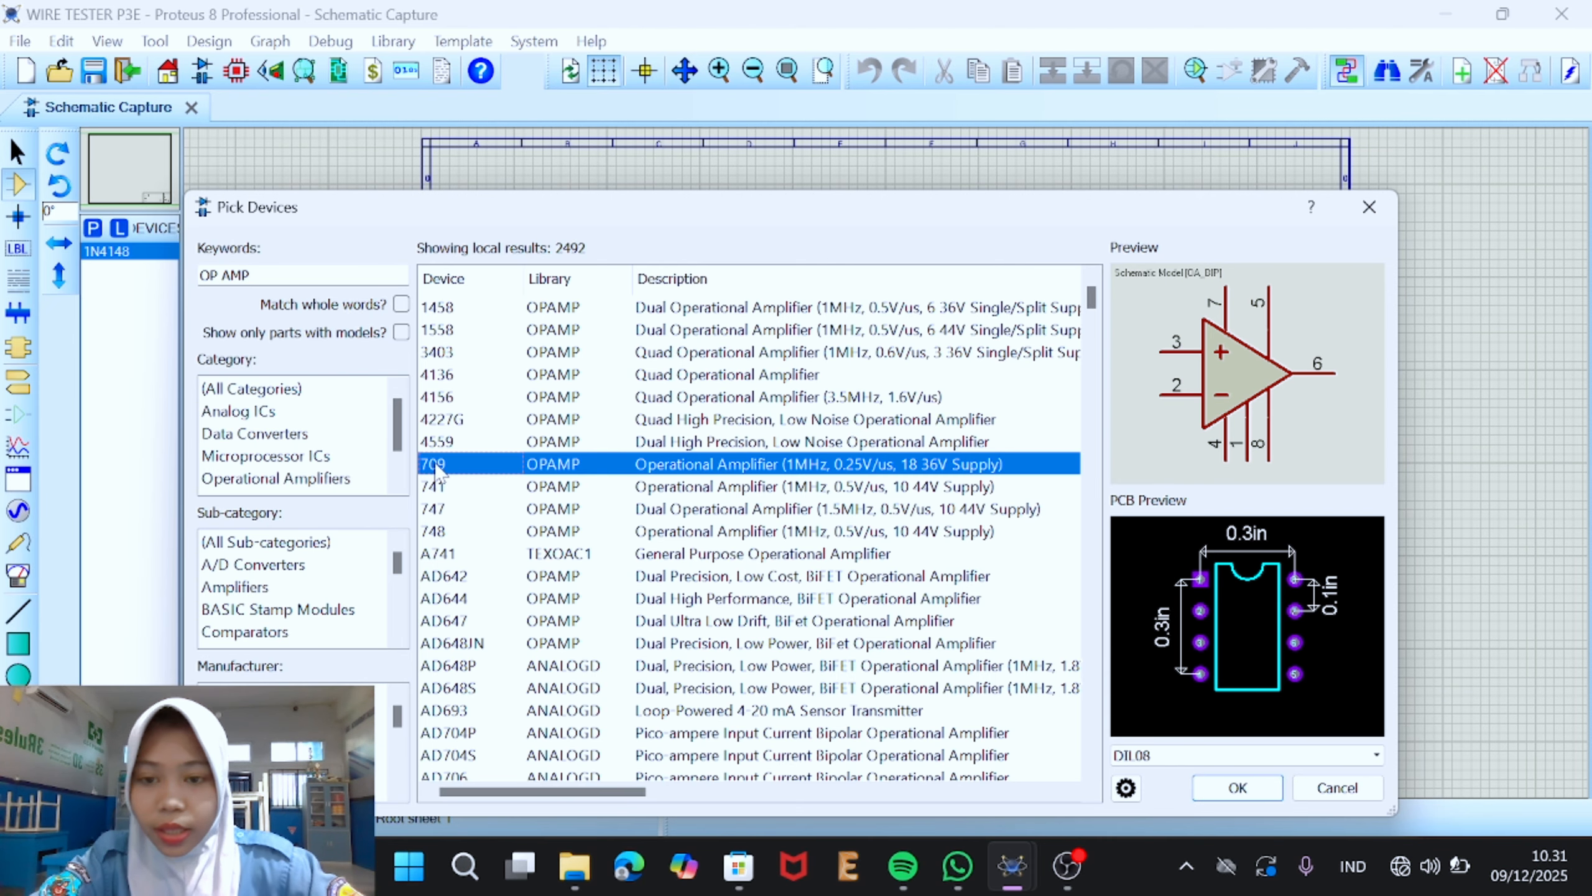
Step: Search the component library for 3214J and add the 3214J-1-100E 10 ohm trimmer to the device list
left_click(250, 275)
key("BackSpace")
key("BackSpace")
key("BackSpace")
key("BackSpace")
key("BackSpace")
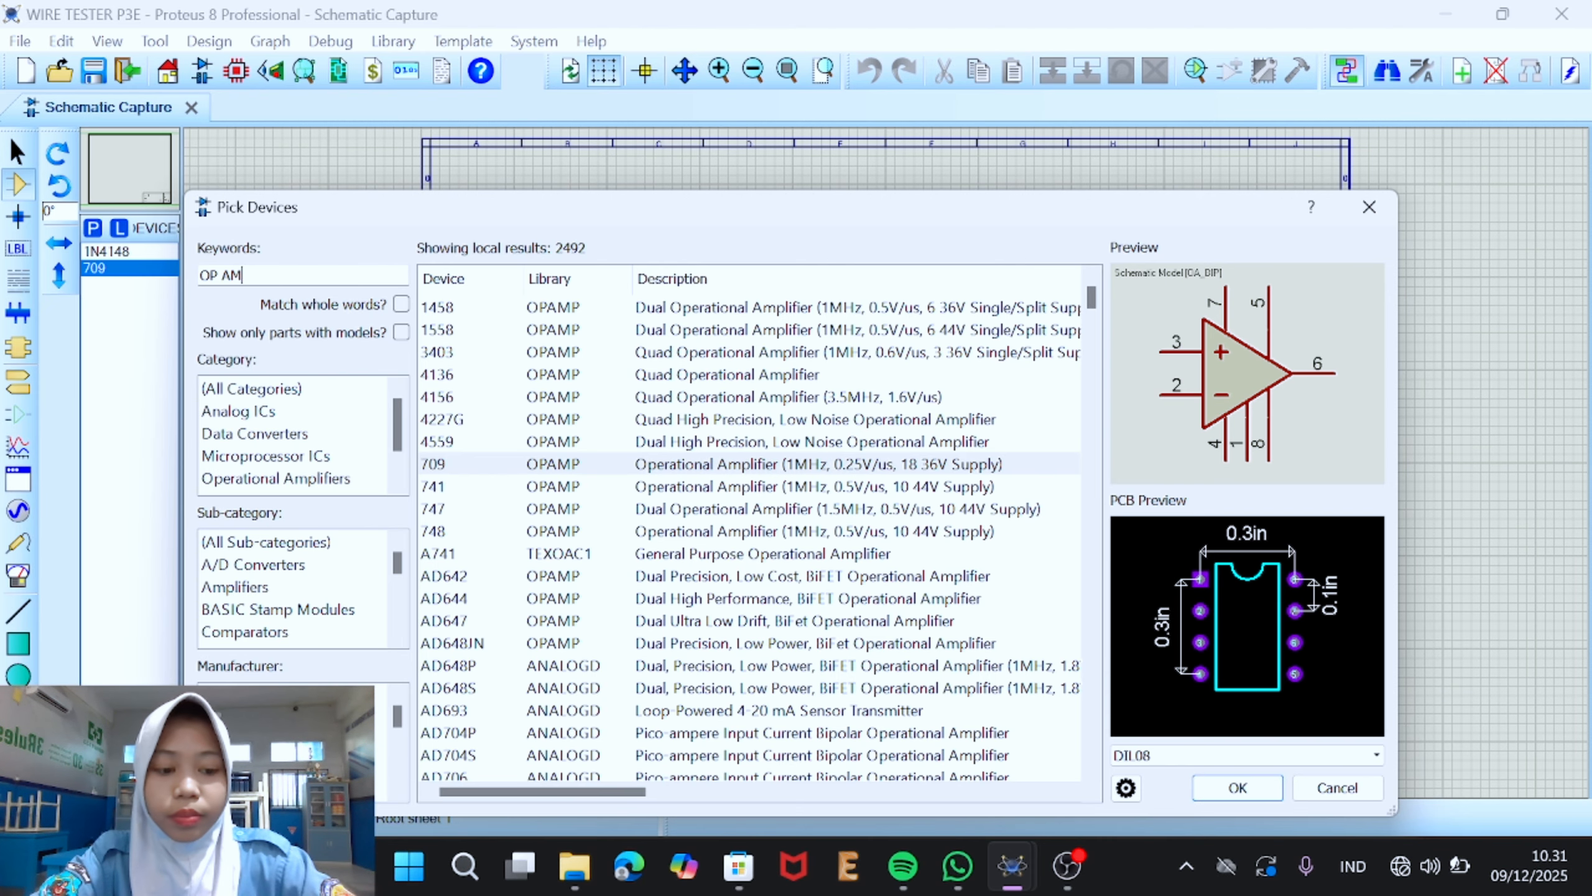
key("BackSpace")
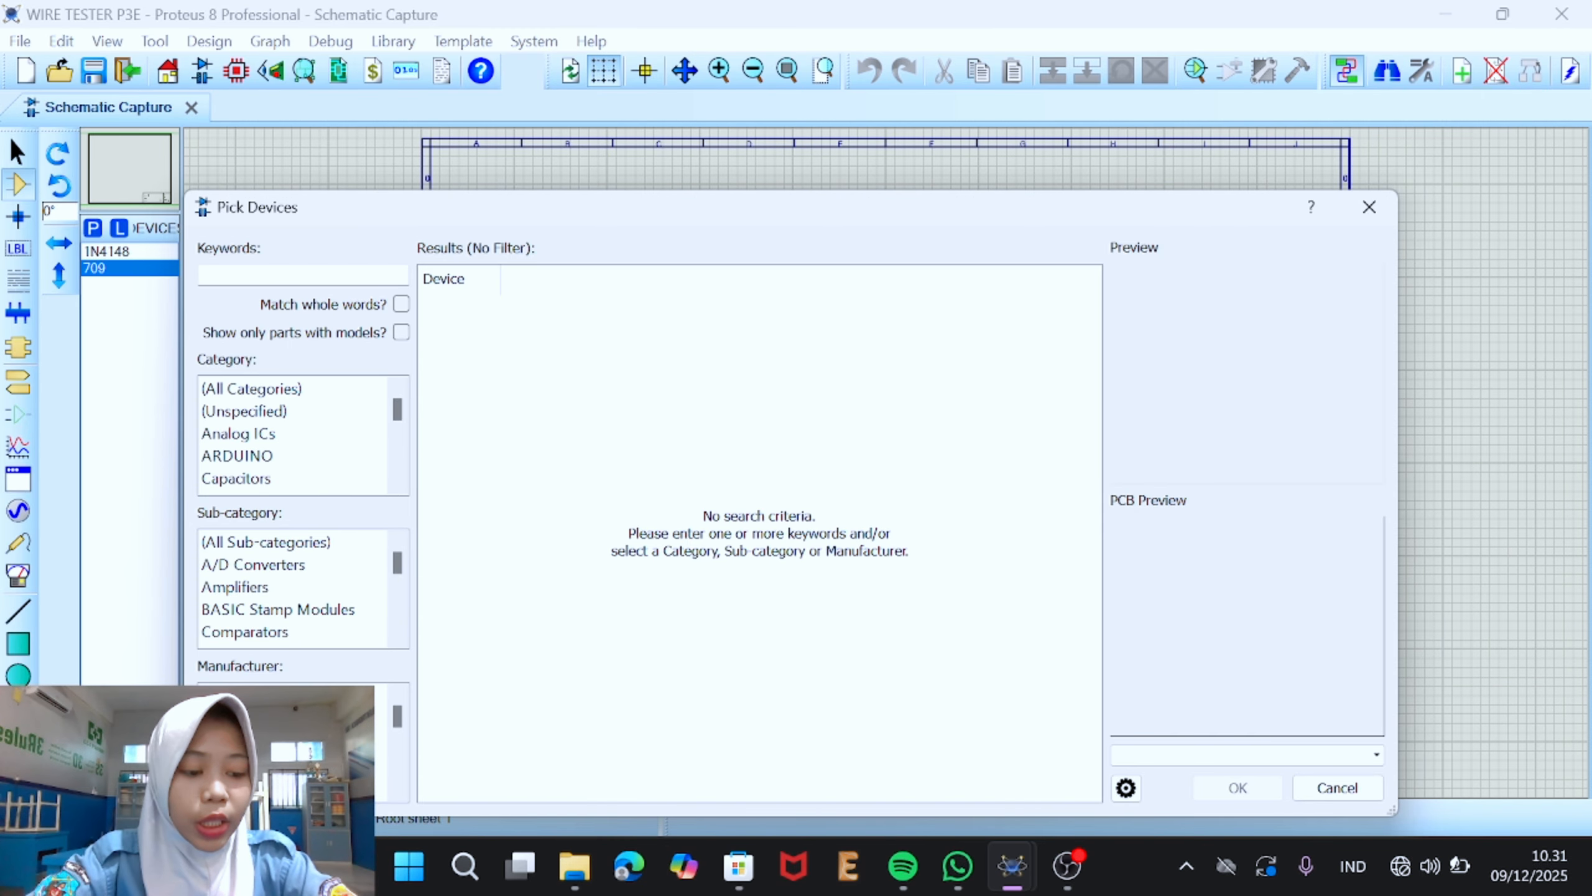
type("32")
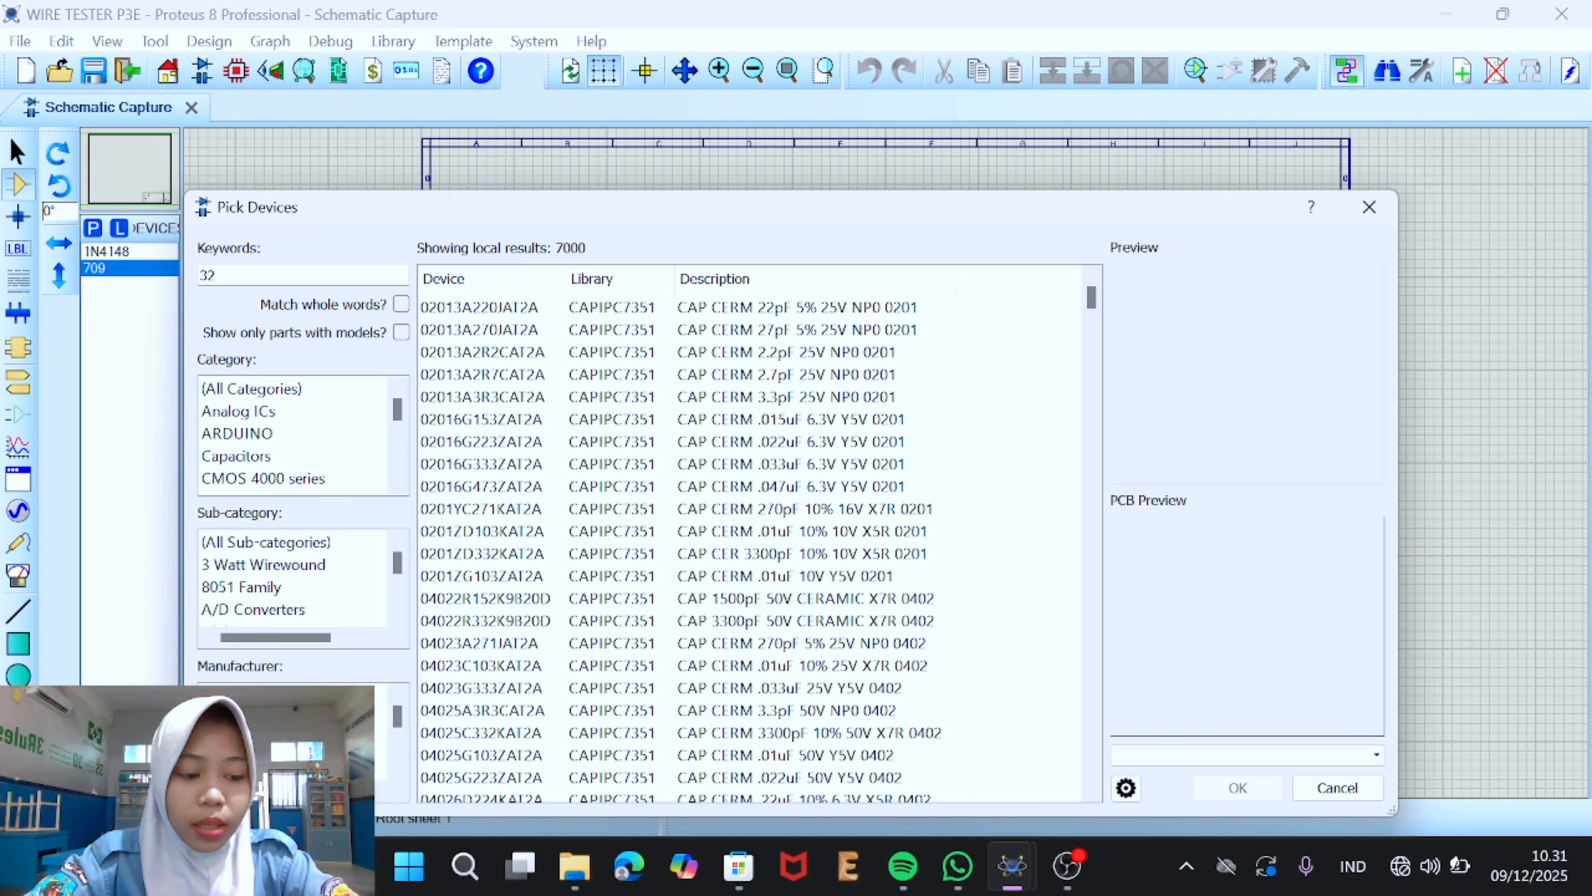
type("1")
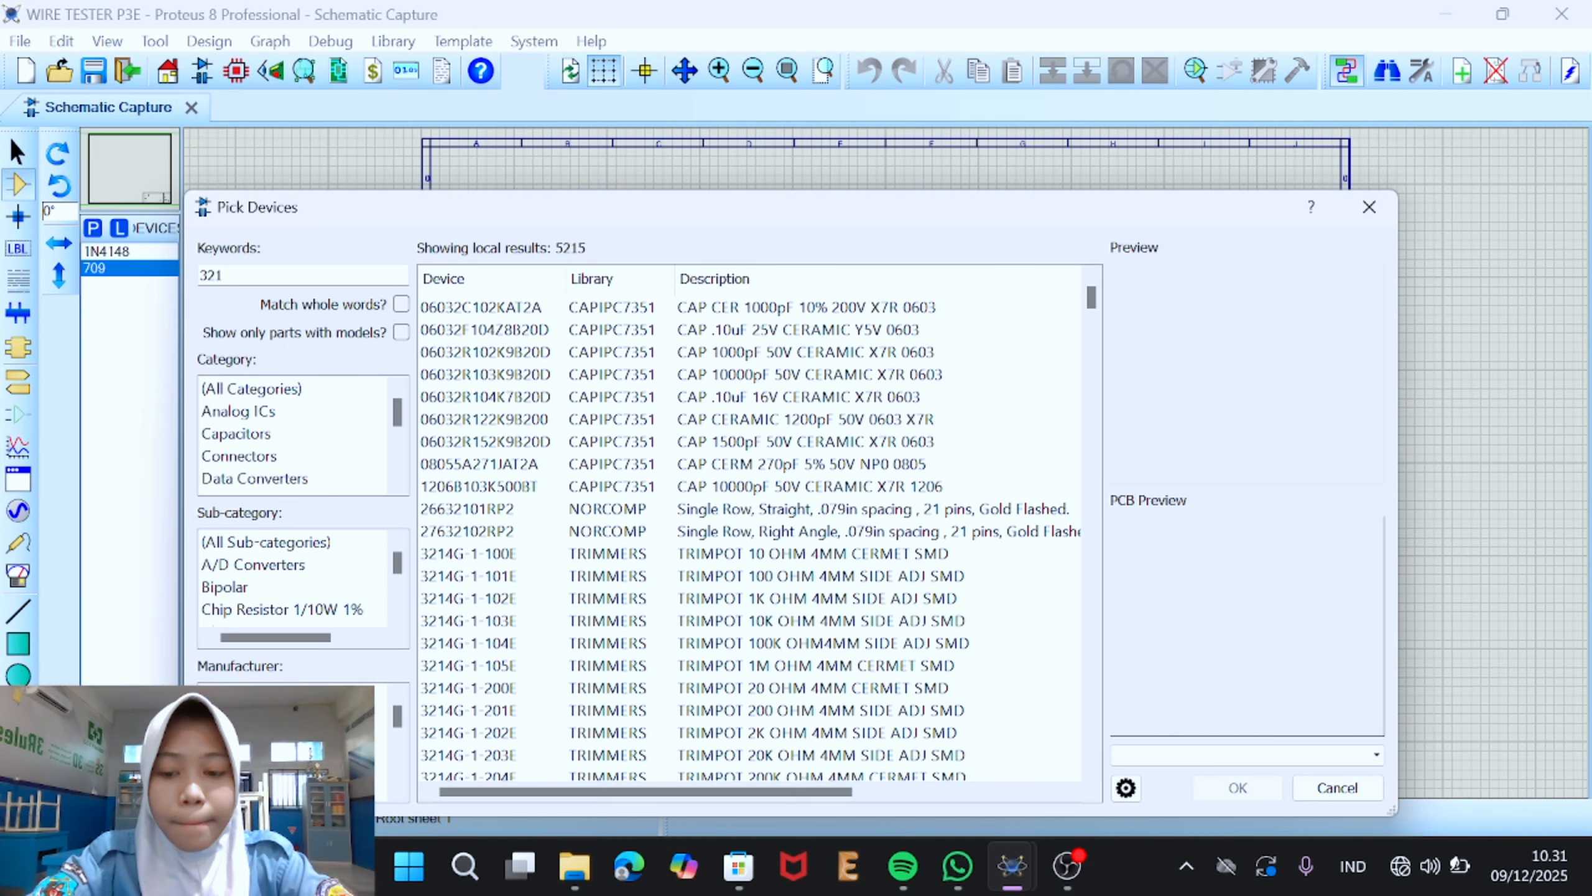
type("4")
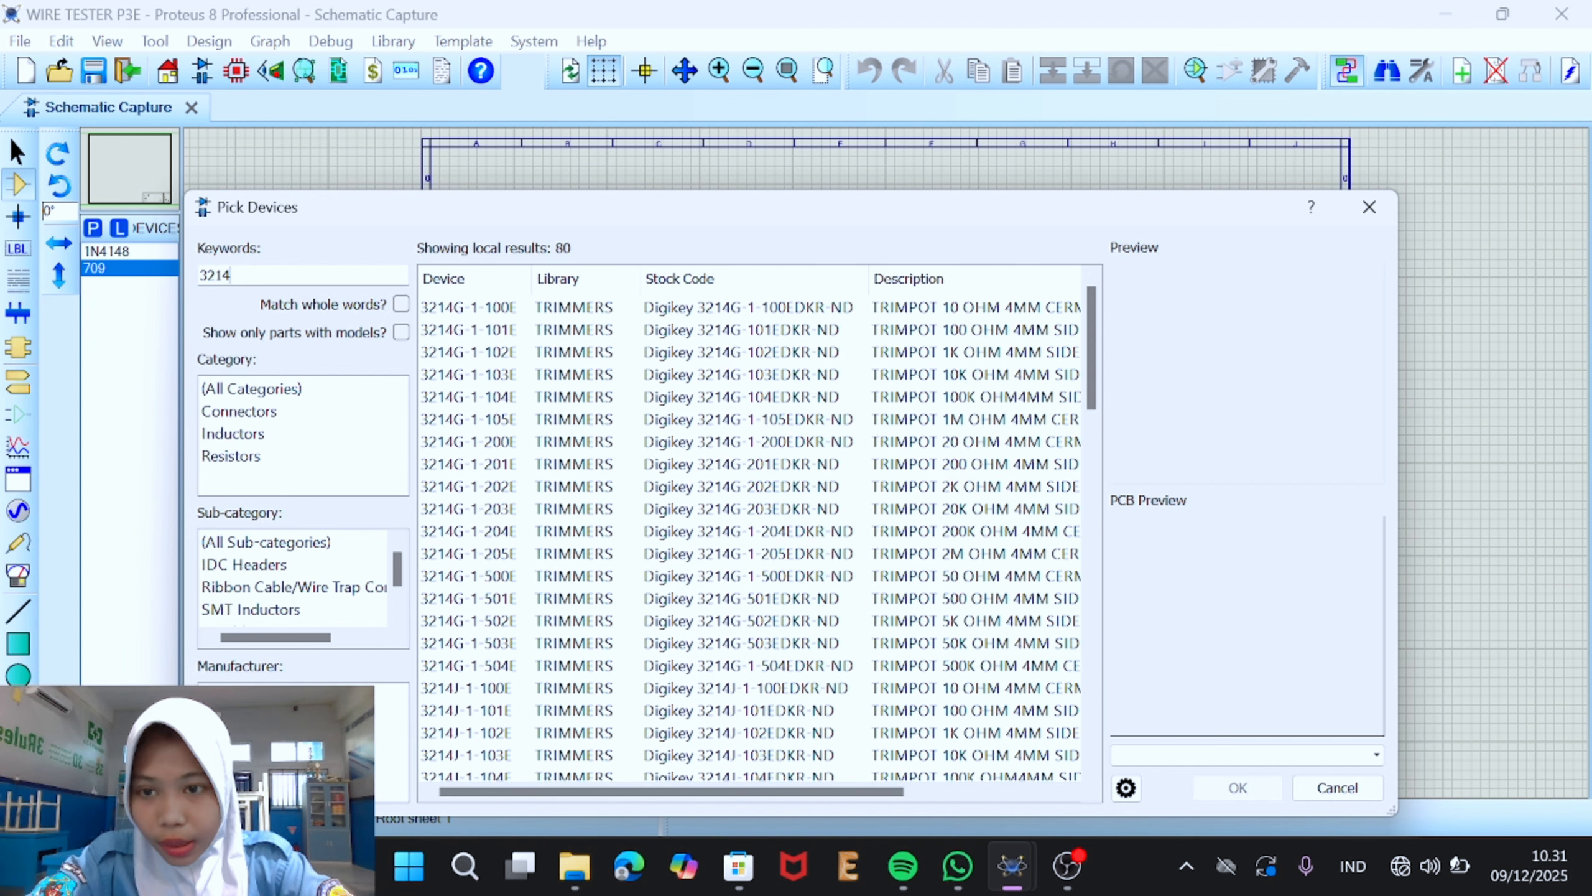
type("J")
left_click(475, 309)
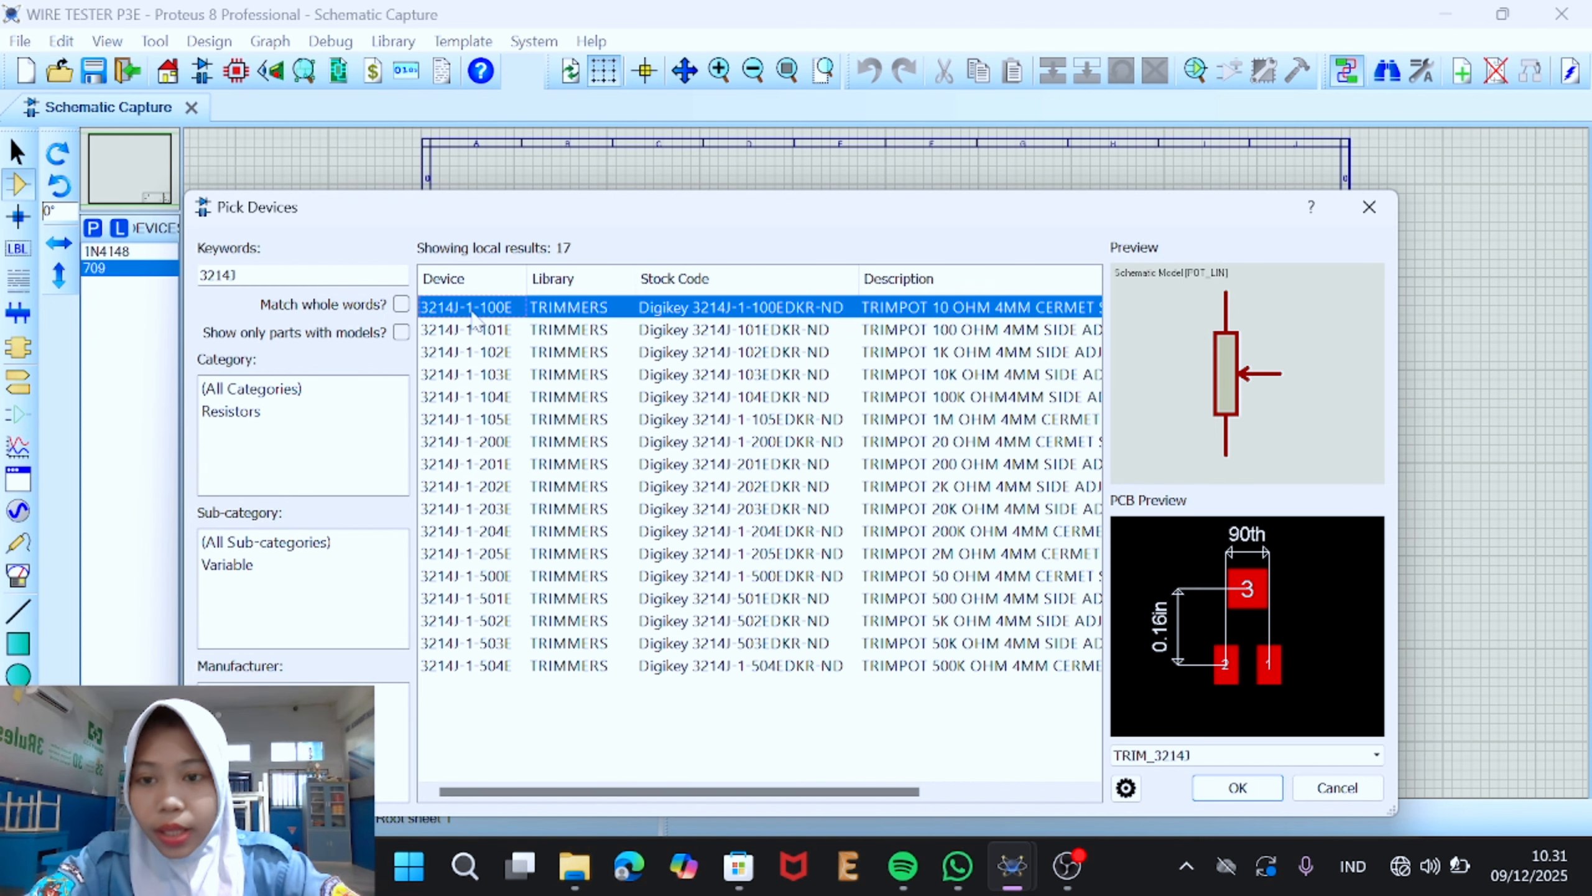
double_click(624, 317)
Step: Search the component library for TRIMPOT and preview the 3214J-1-100E trimmer
left_click(282, 275)
key("BackSpace")
key("BackSpace")
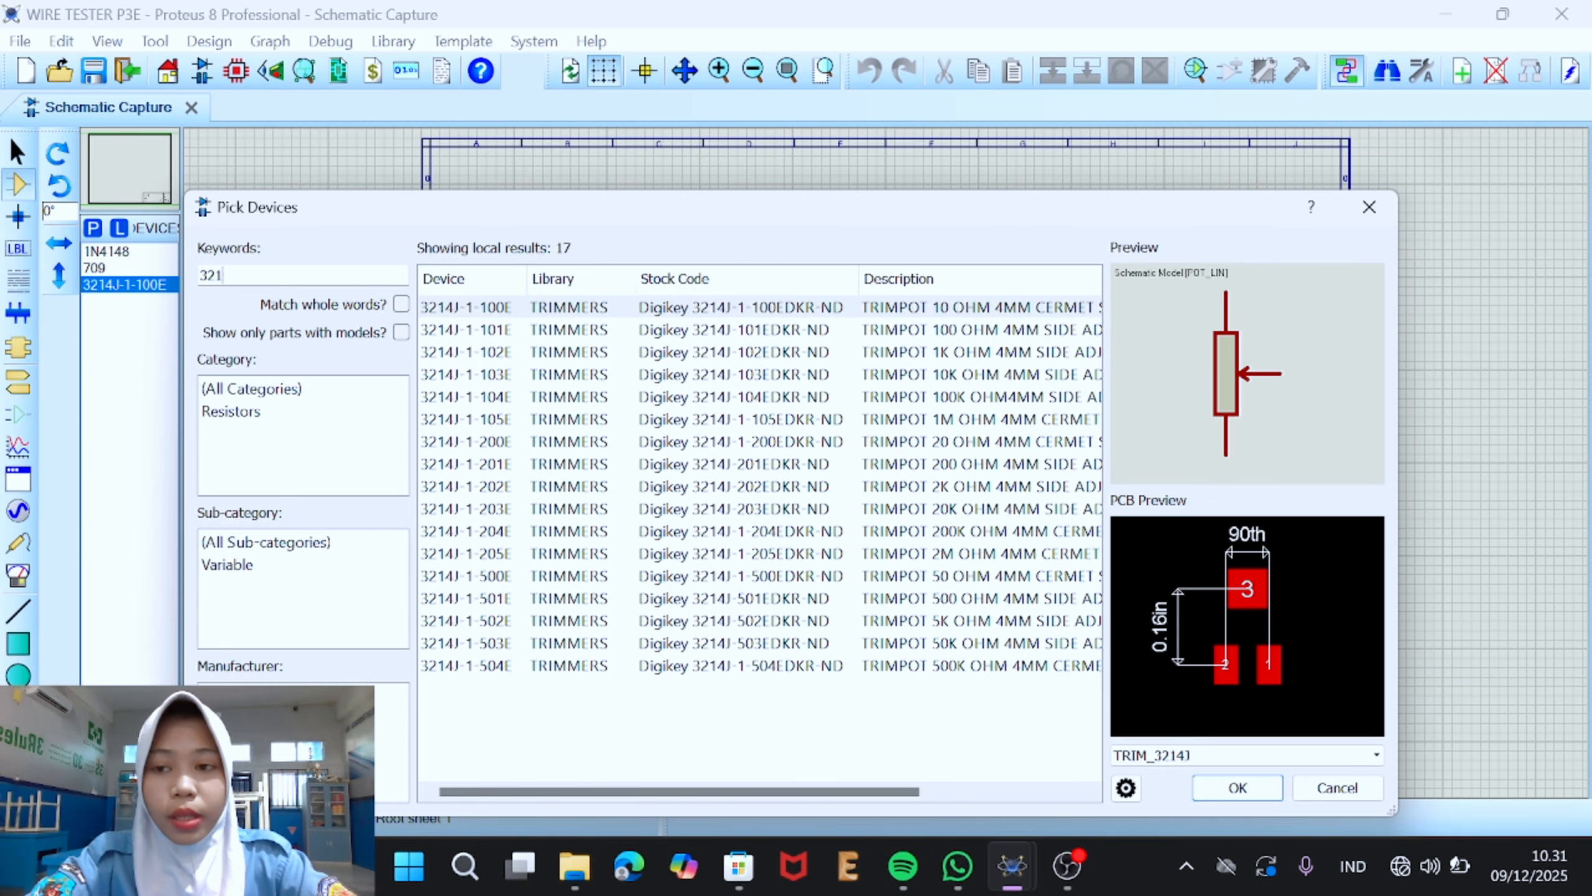
key("BackSpace")
key("BackSpace")
key("BackSpace")
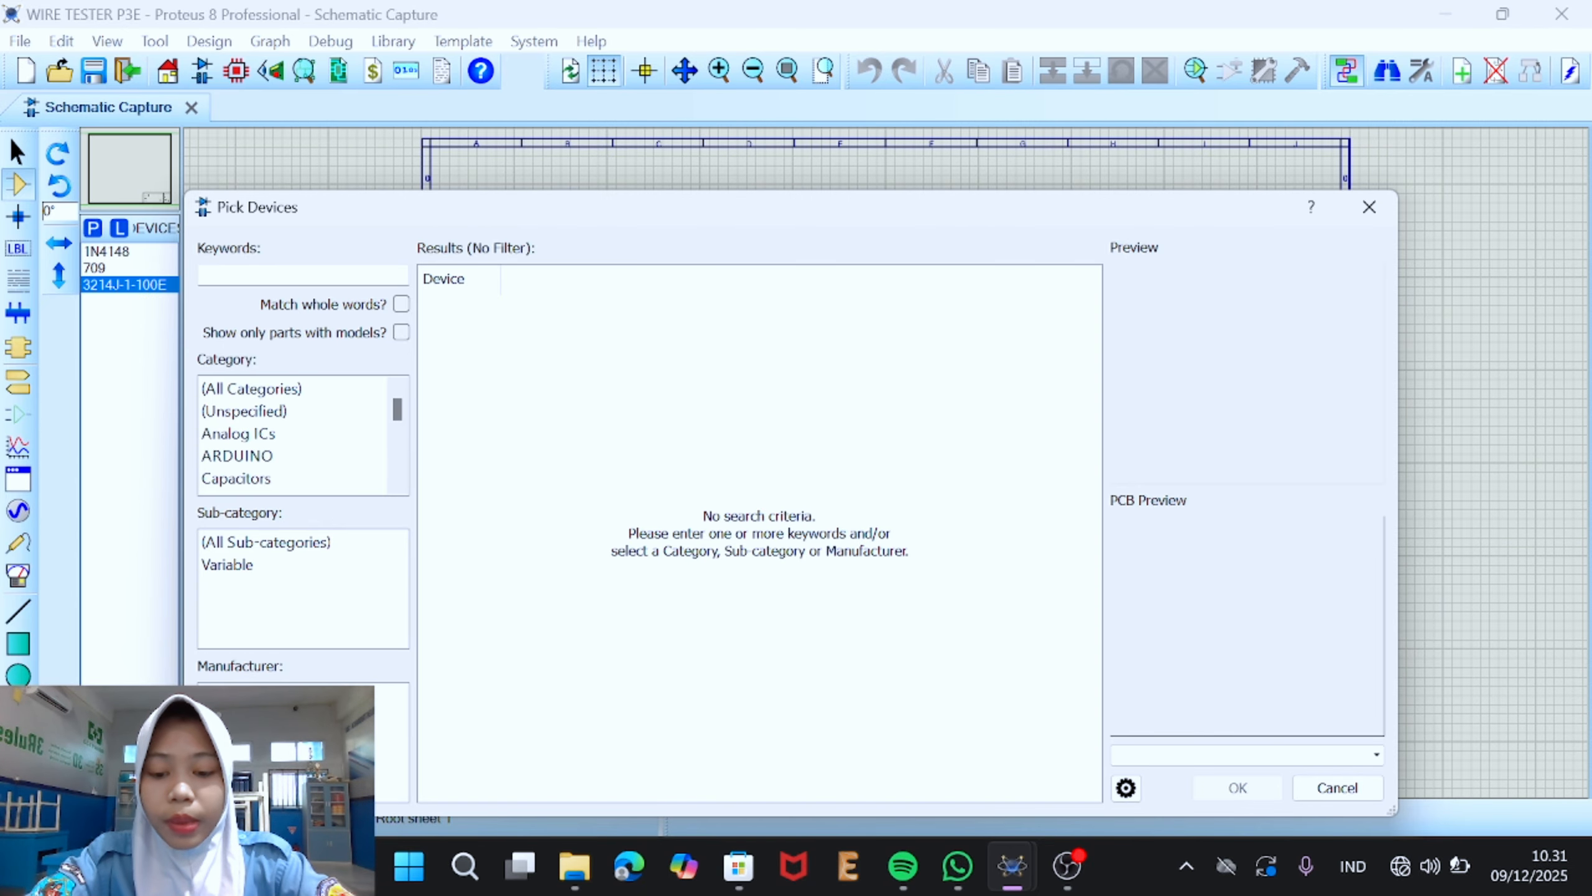
type("TRIMPOT")
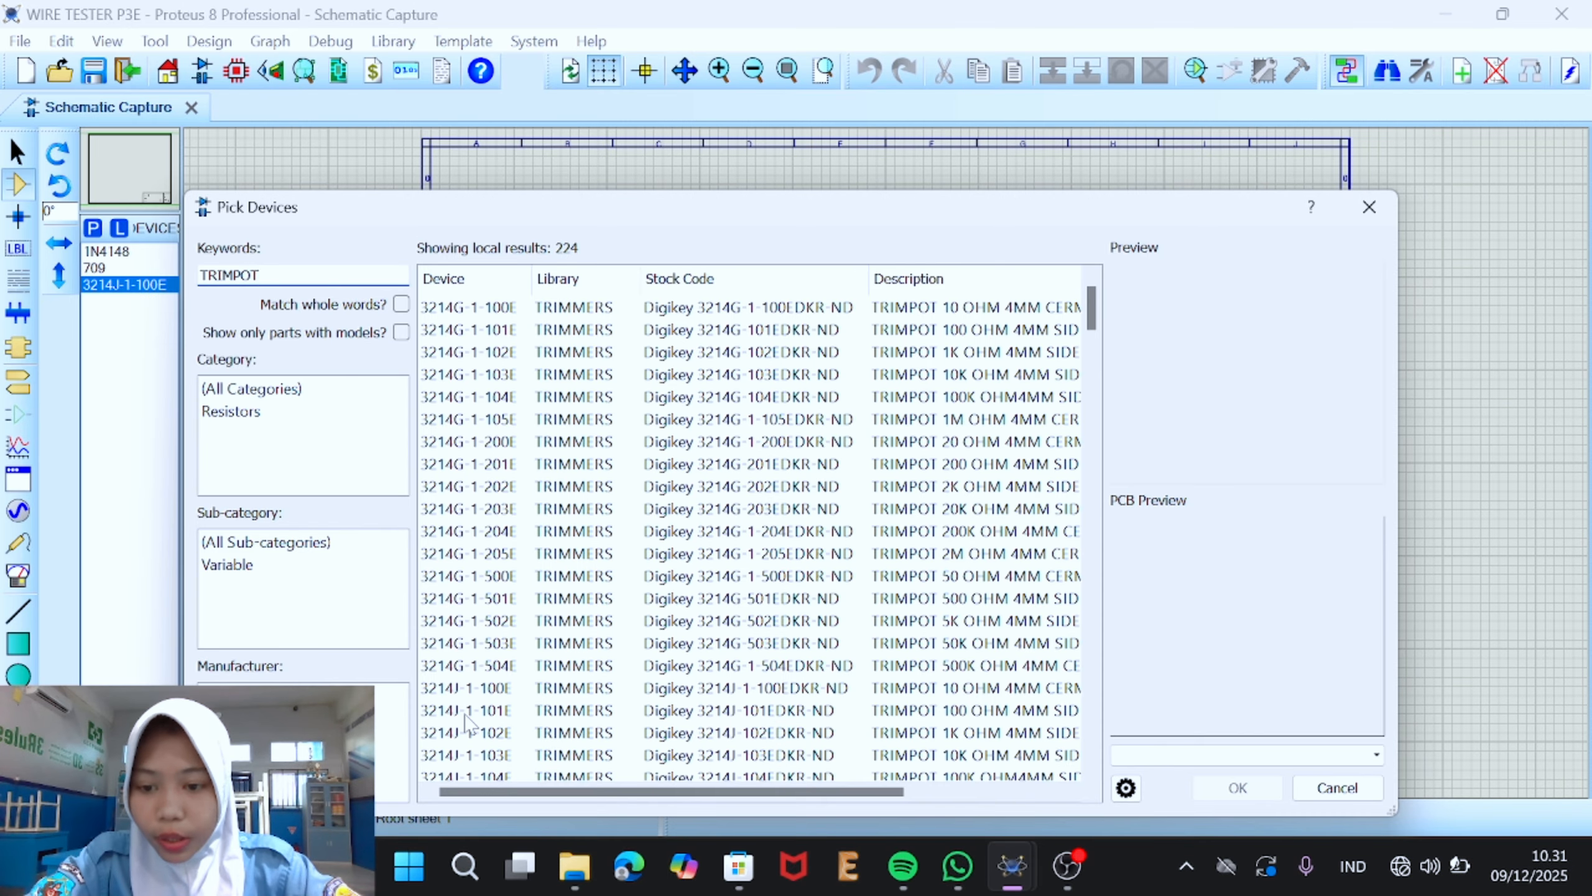
left_click(495, 690)
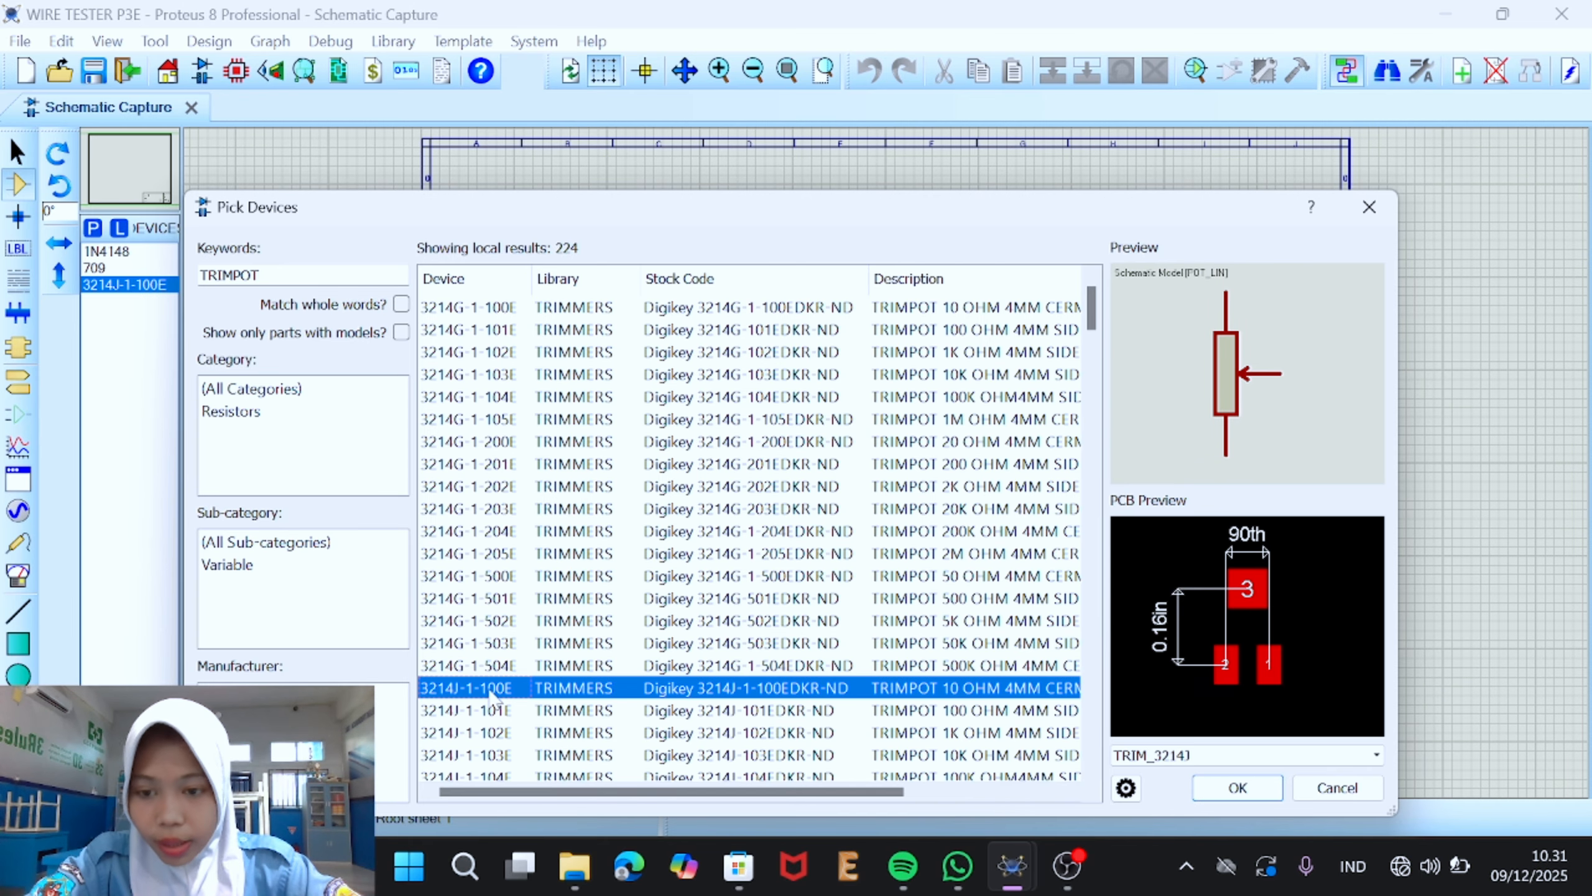
Step: Search the component library for MINRES22K and add the 22K 0.6W resistor to the device list
left_click(259, 276)
key("BackSpace")
key("BackSpace")
key("BackSpace")
key("BackSpace")
key("BackSpace")
key("BackSpace")
key("BackSpace")
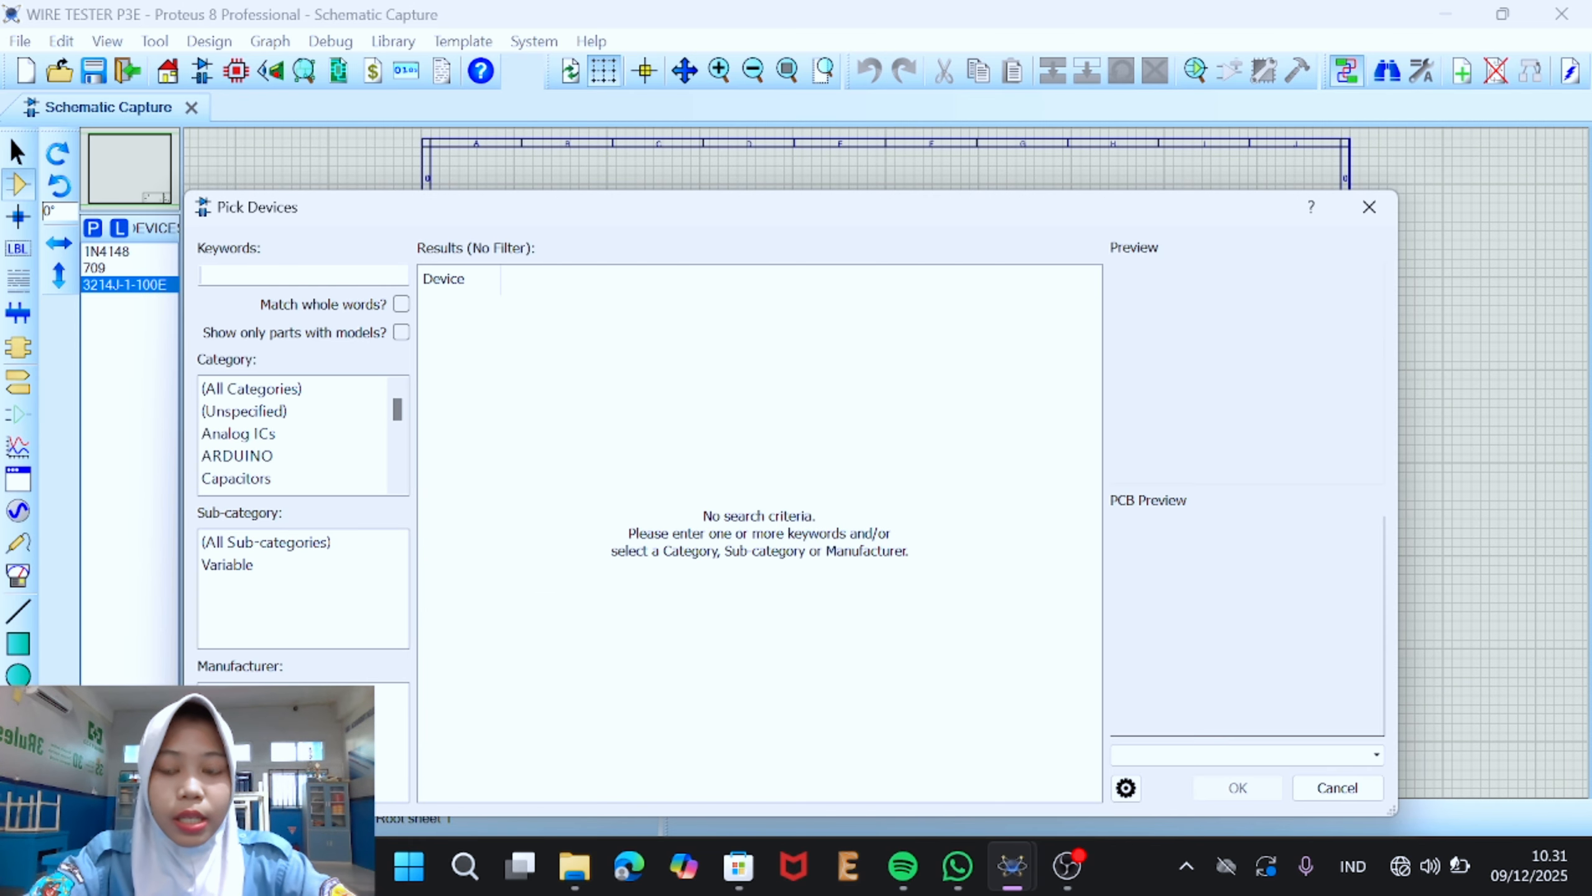
type("MINRES")
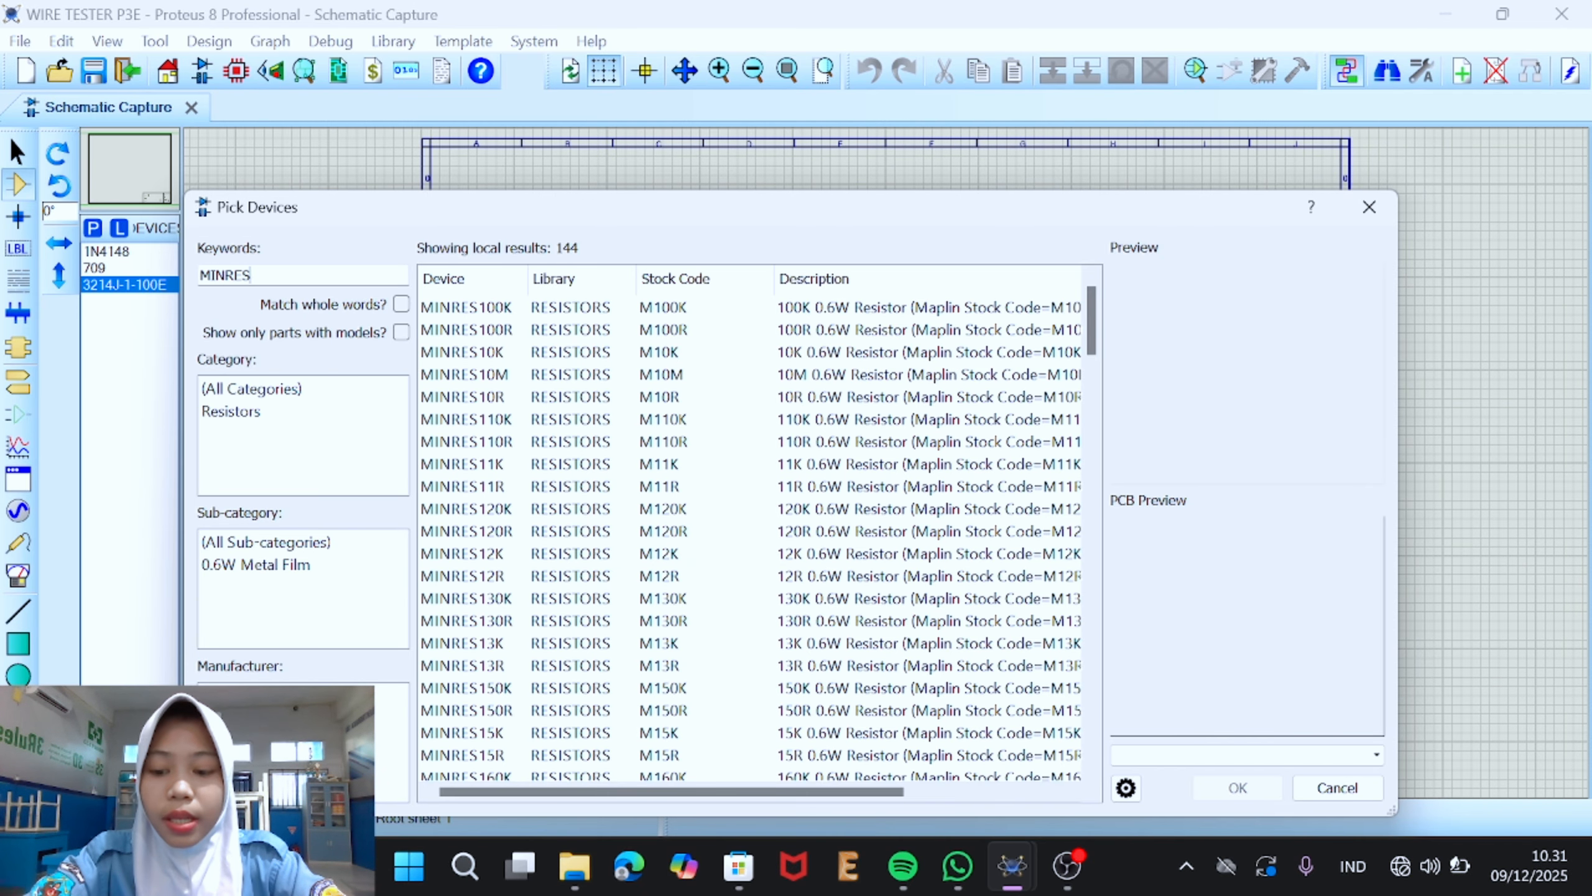
type("22K")
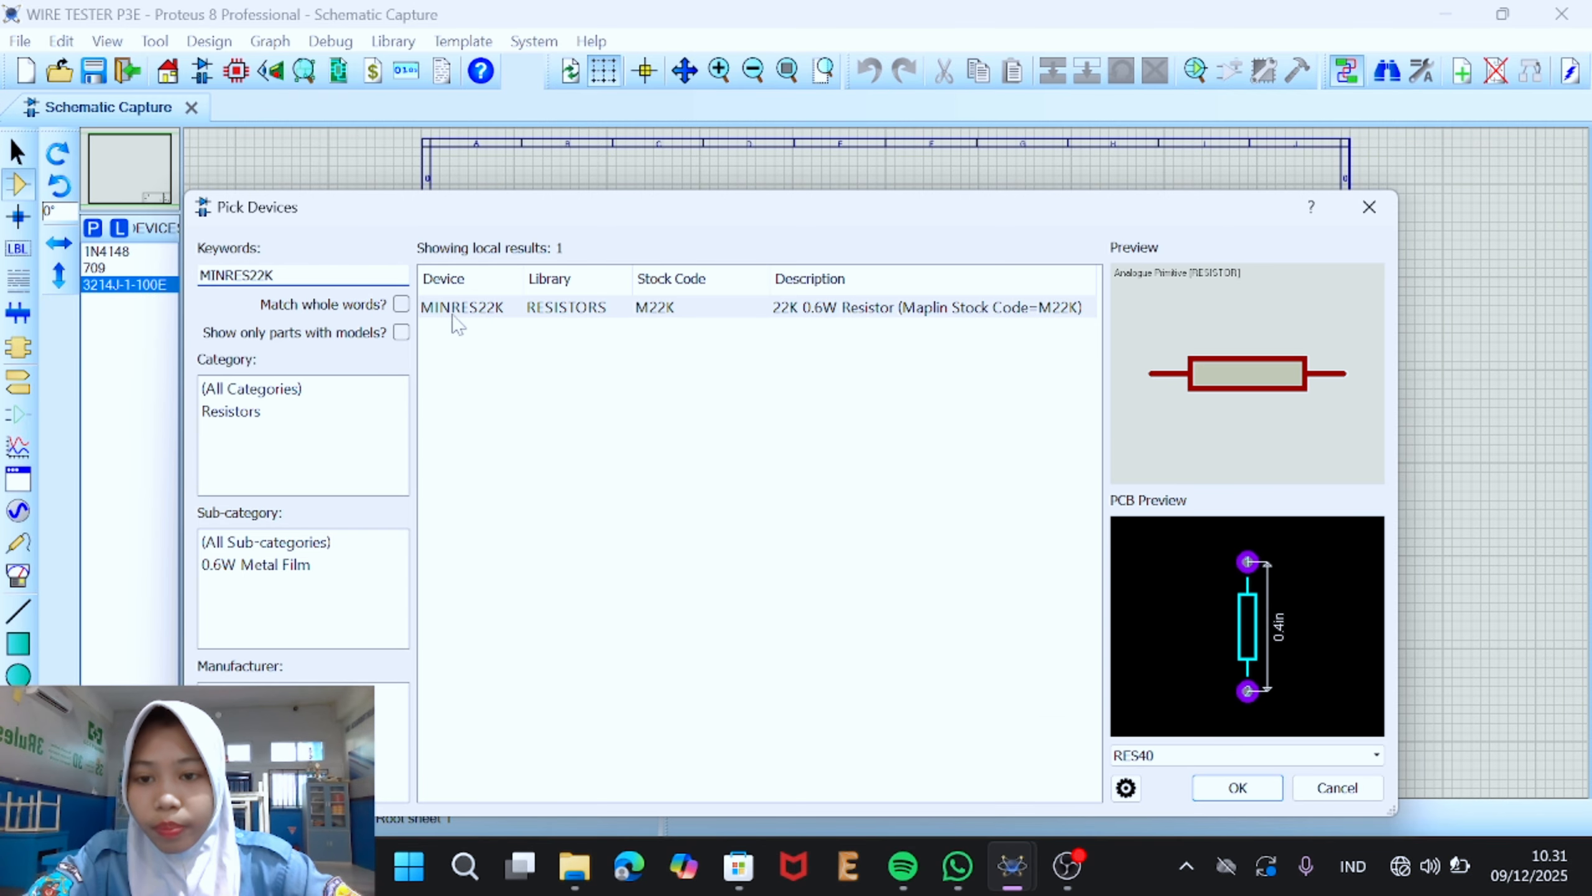
left_click(484, 309)
double_click(483, 310)
Step: Search the component library for TERMINAL and add the TBLOCK-I2 and TBLOCK-I3 imperial pitch terminal blocks to the device list
left_click(287, 275)
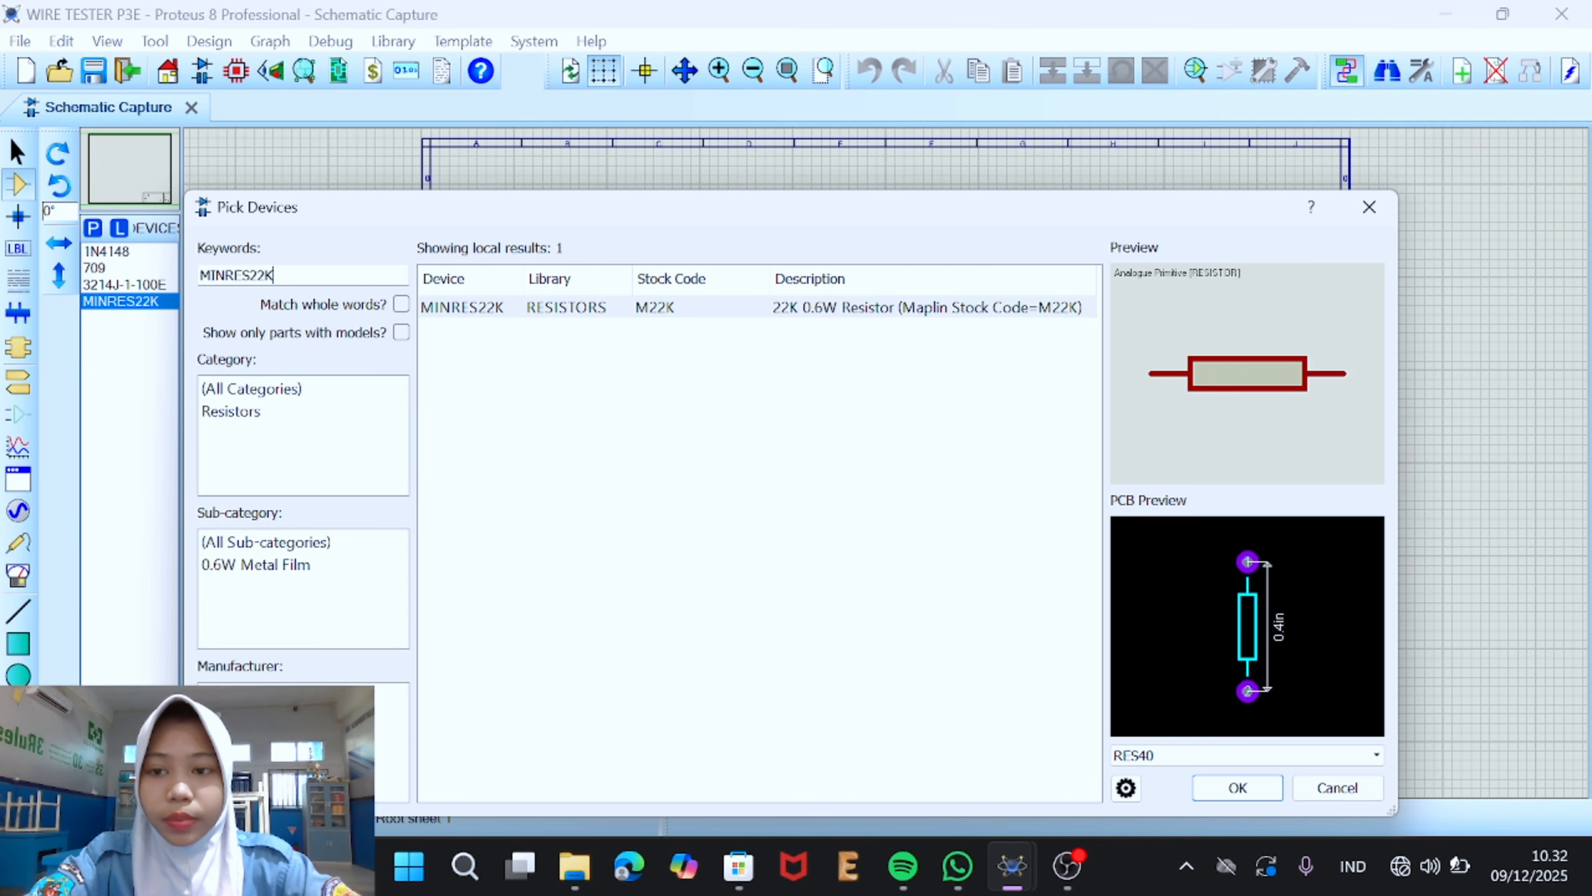
key("BackSpace")
key("BackSpace")
key("BackSpace")
key("BackSpace")
key("BackSpace")
key("BackSpace")
key("BackSpace")
key("BackSpace")
key("BackSpace")
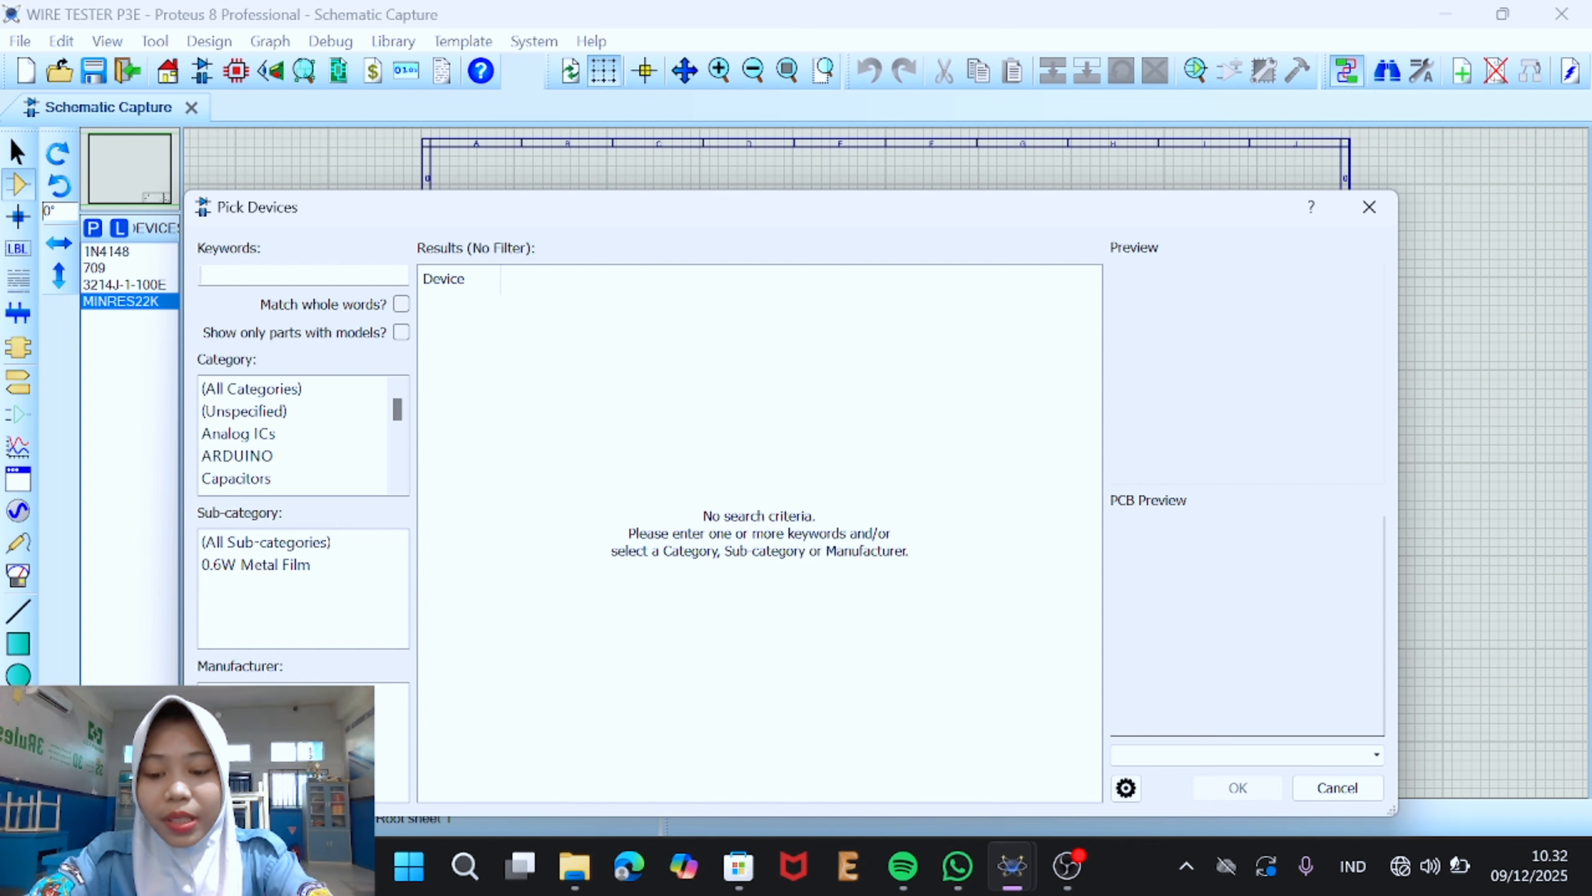
type("TERMINAL")
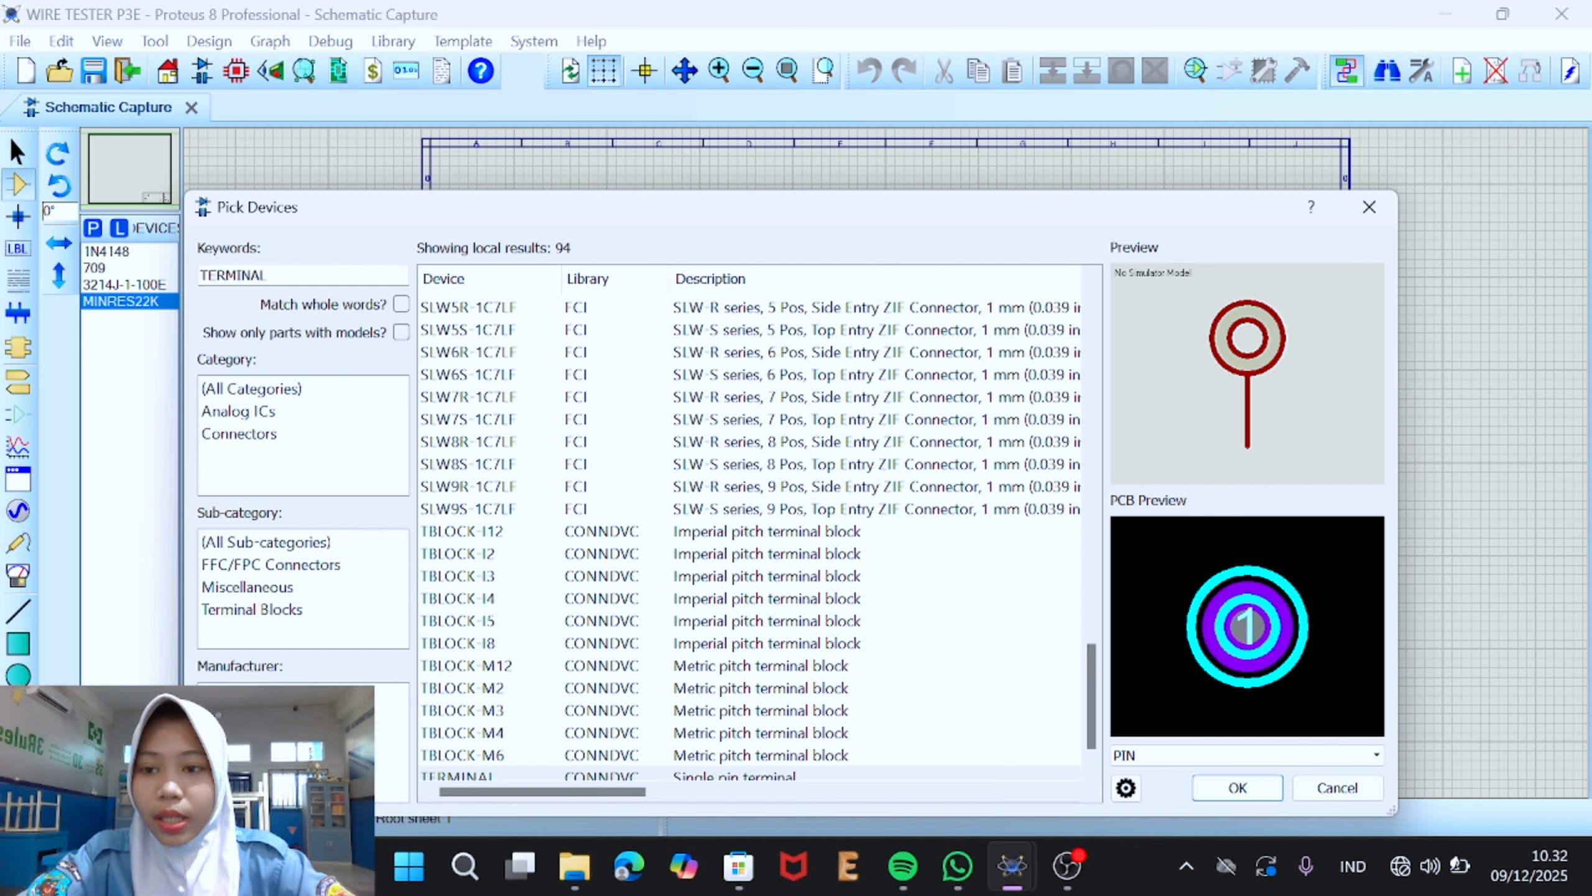
left_click(487, 555)
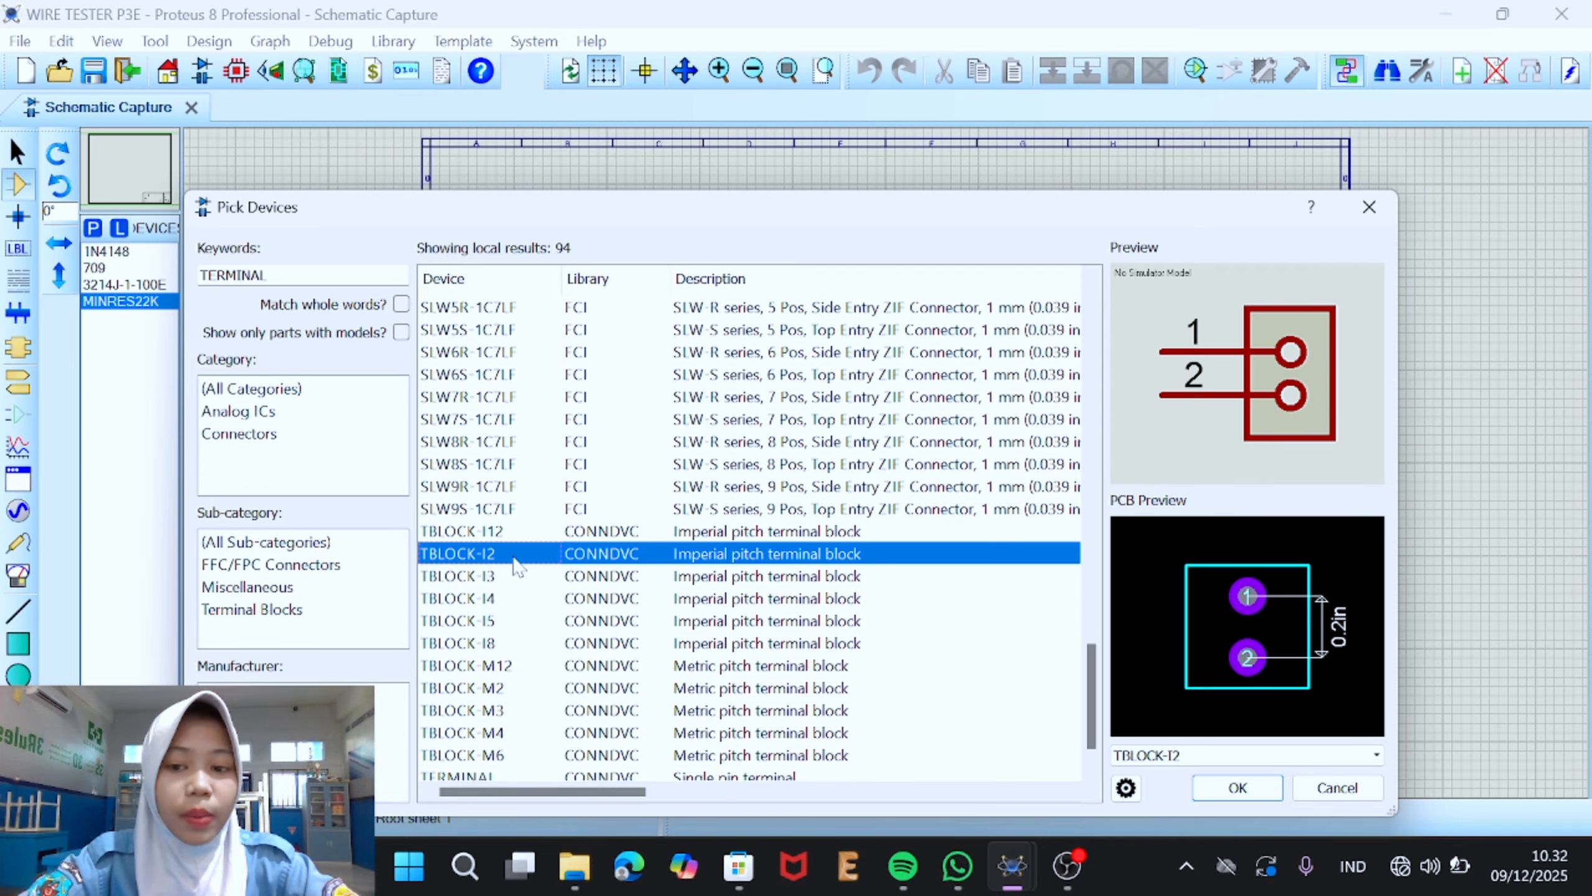
double_click(514, 559)
left_click(492, 579)
double_click(491, 579)
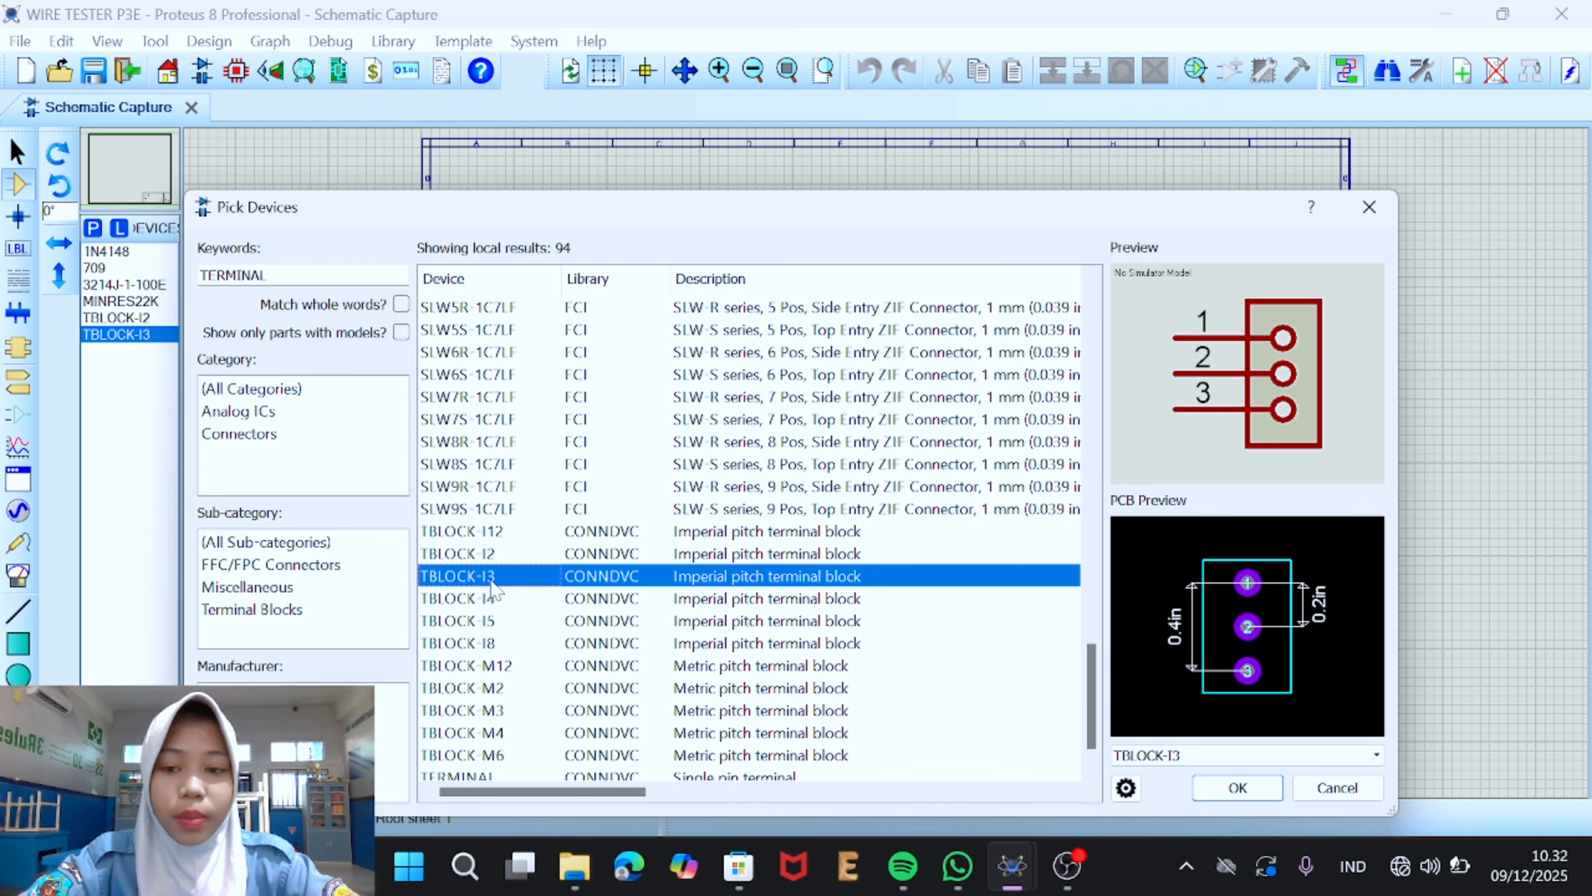
Step: Search the component library for LED, add LED-WHITE from the ACTIVE library to the device list, and close the device picker
left_click(283, 275)
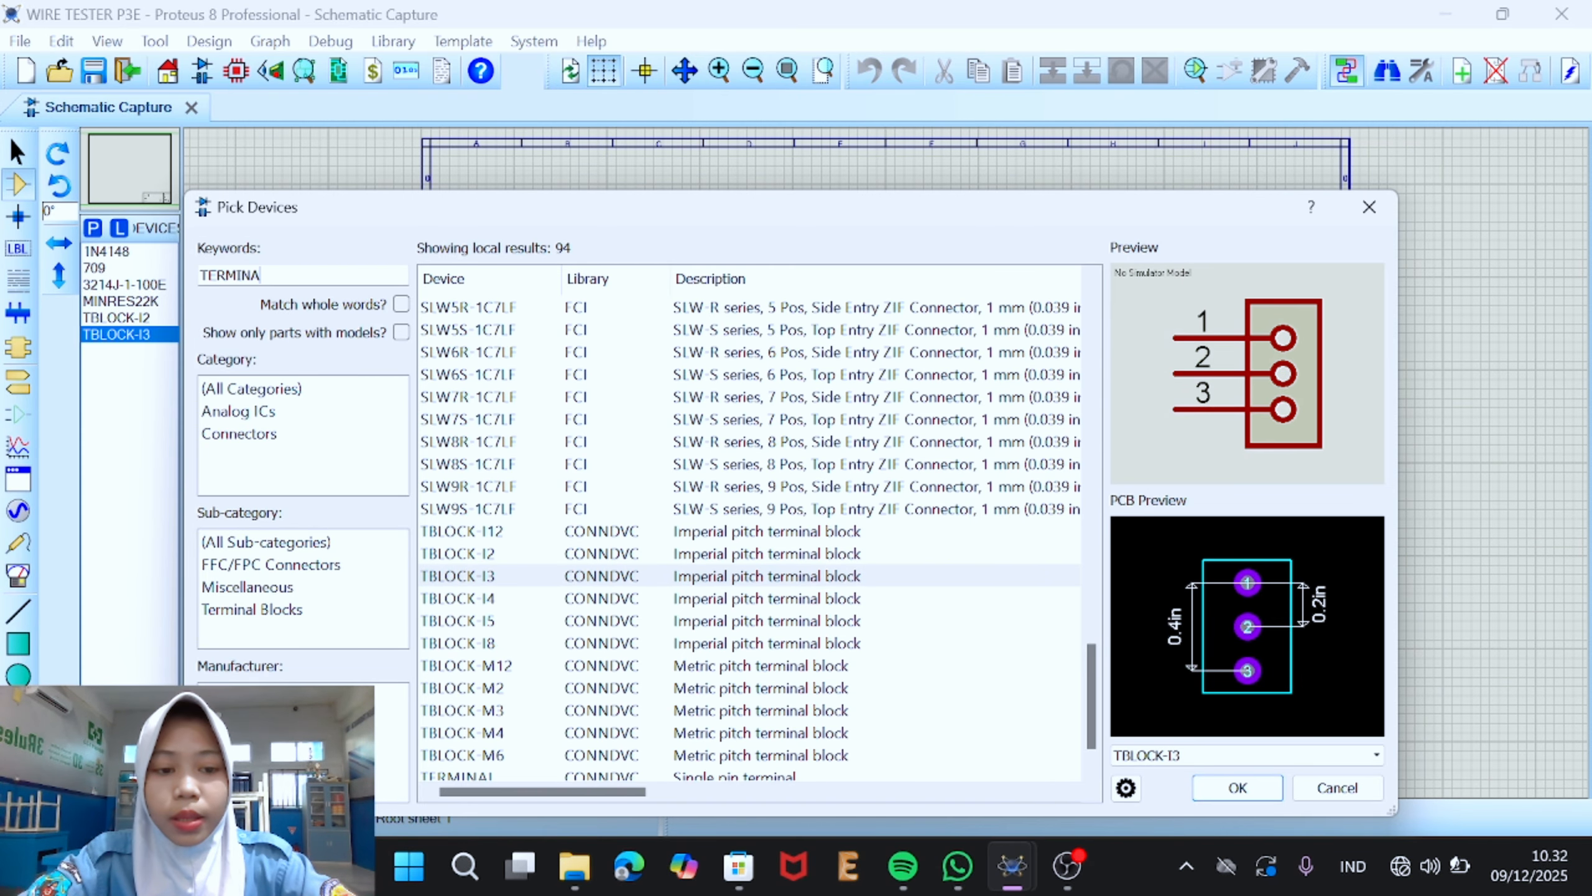
key("BackSpace")
key("BackSpace")
key("BackSpace")
key("BackSpace")
key("BackSpace")
key("BackSpace")
key("BackSpace")
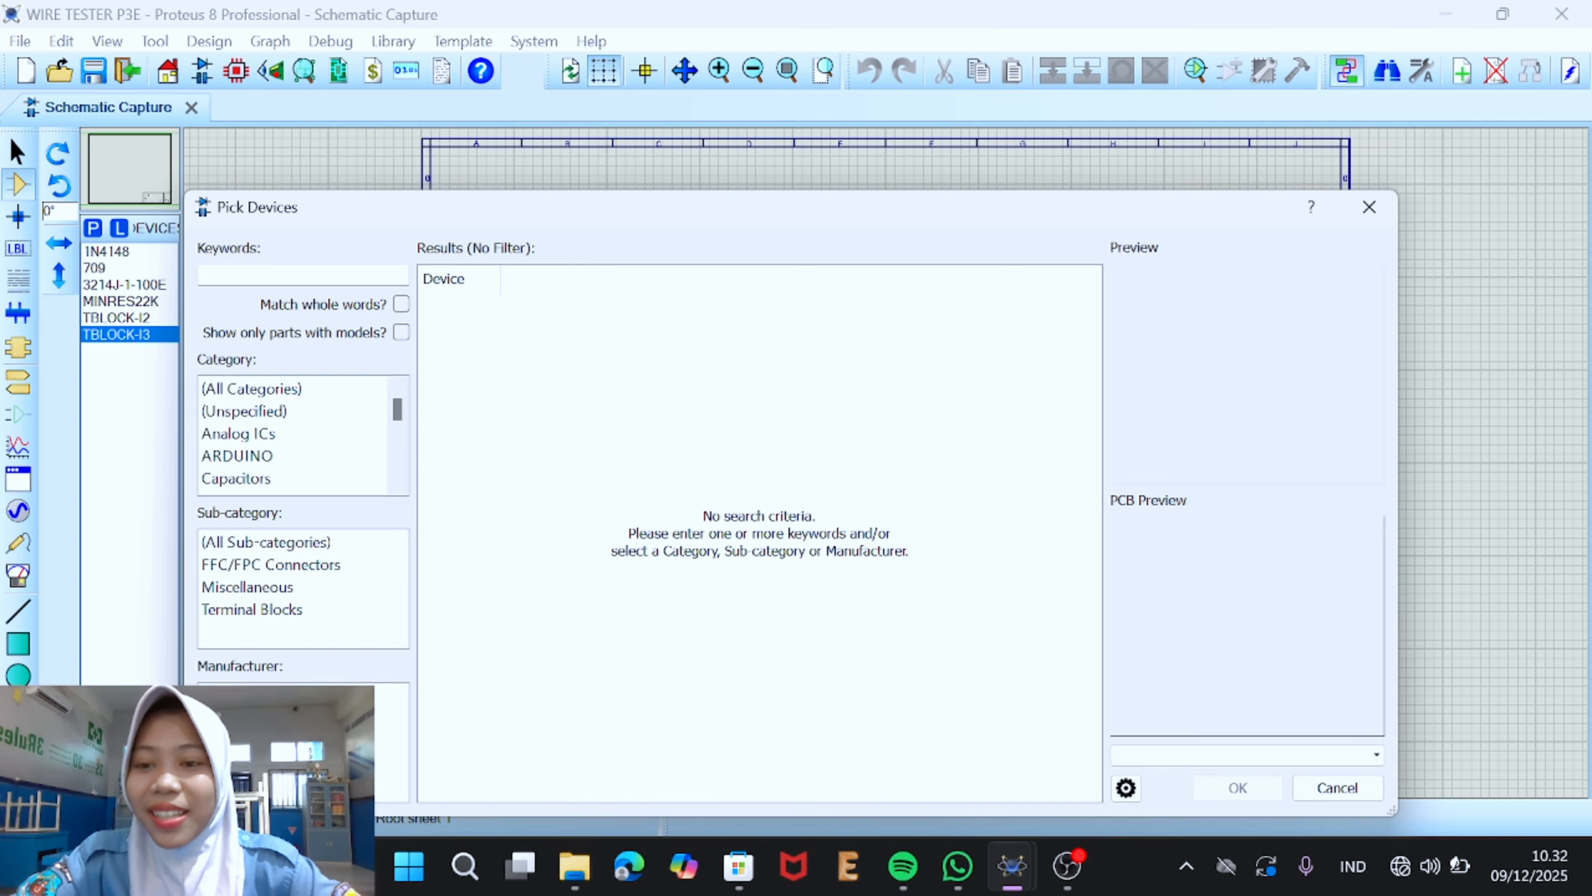
type("LED")
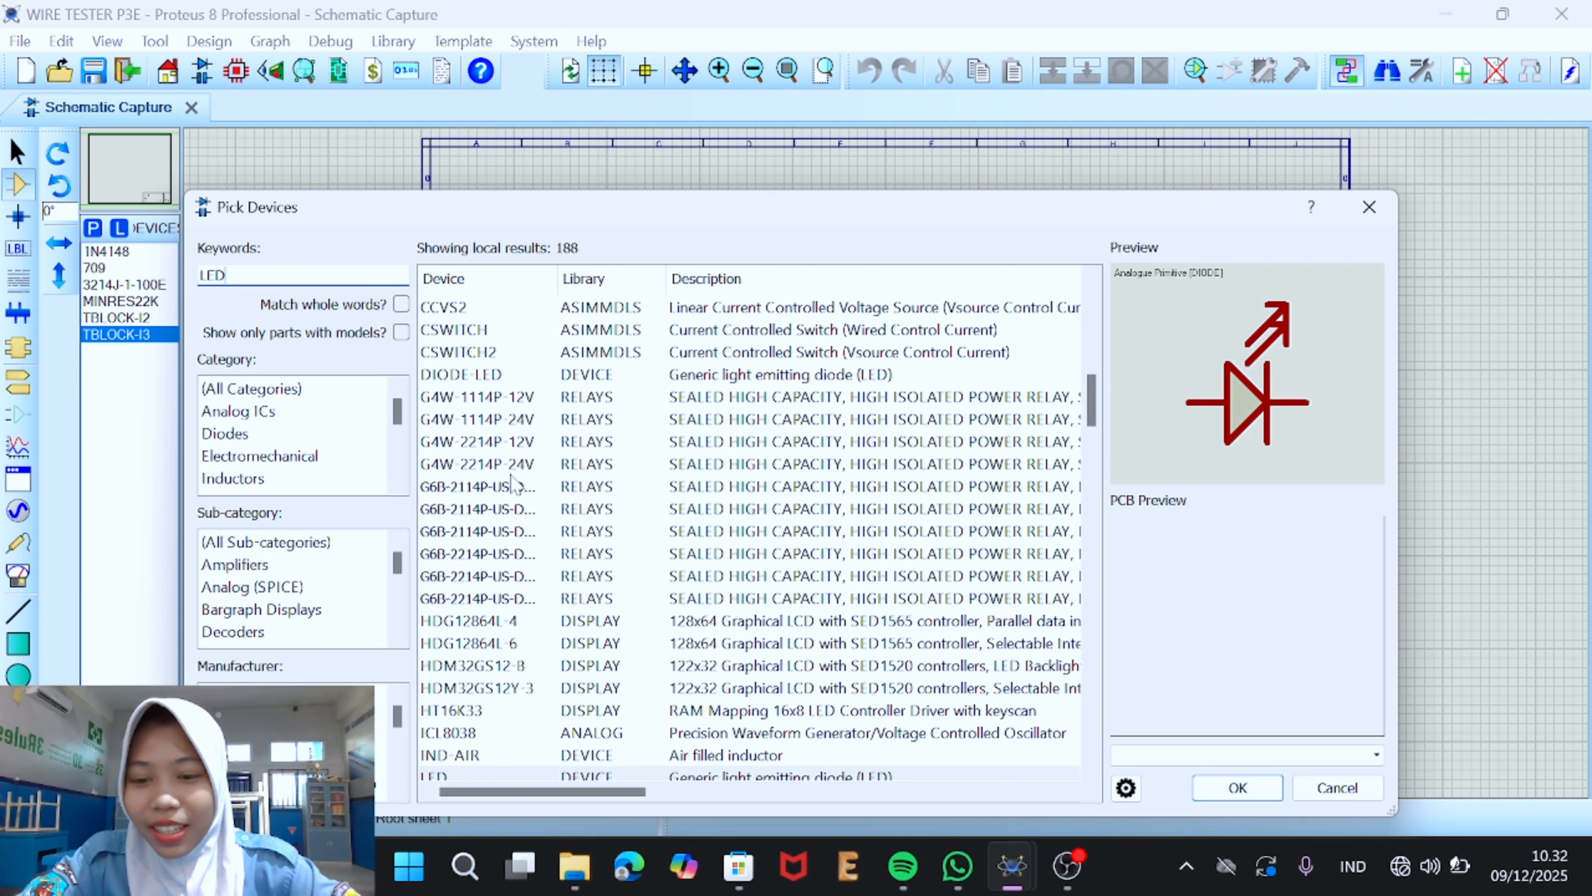
scroll(513, 487, "down", 10)
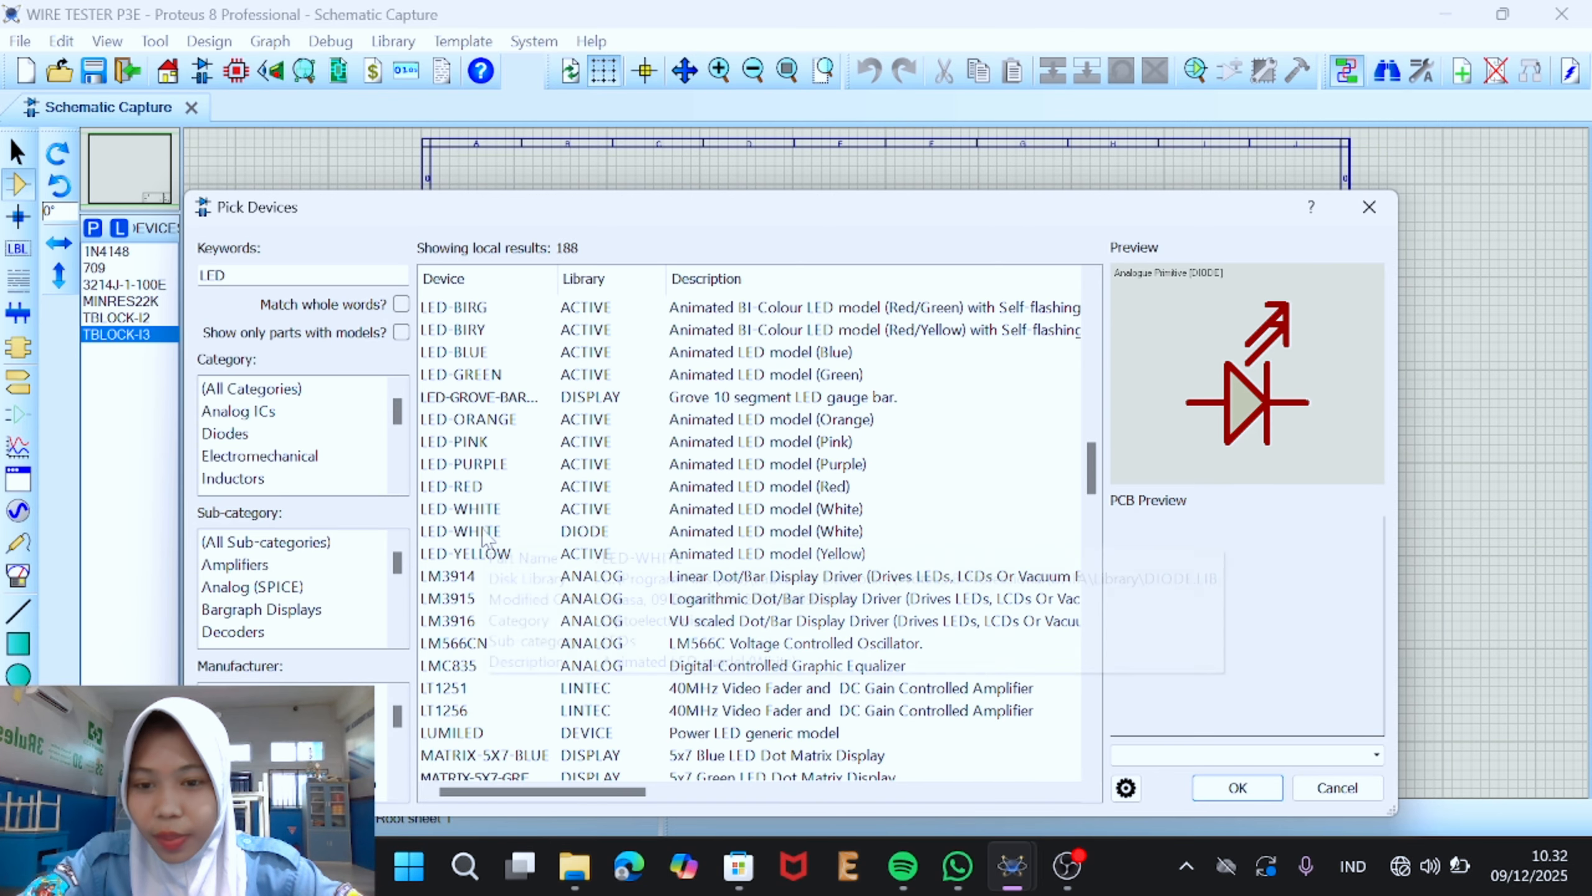
left_click(540, 509)
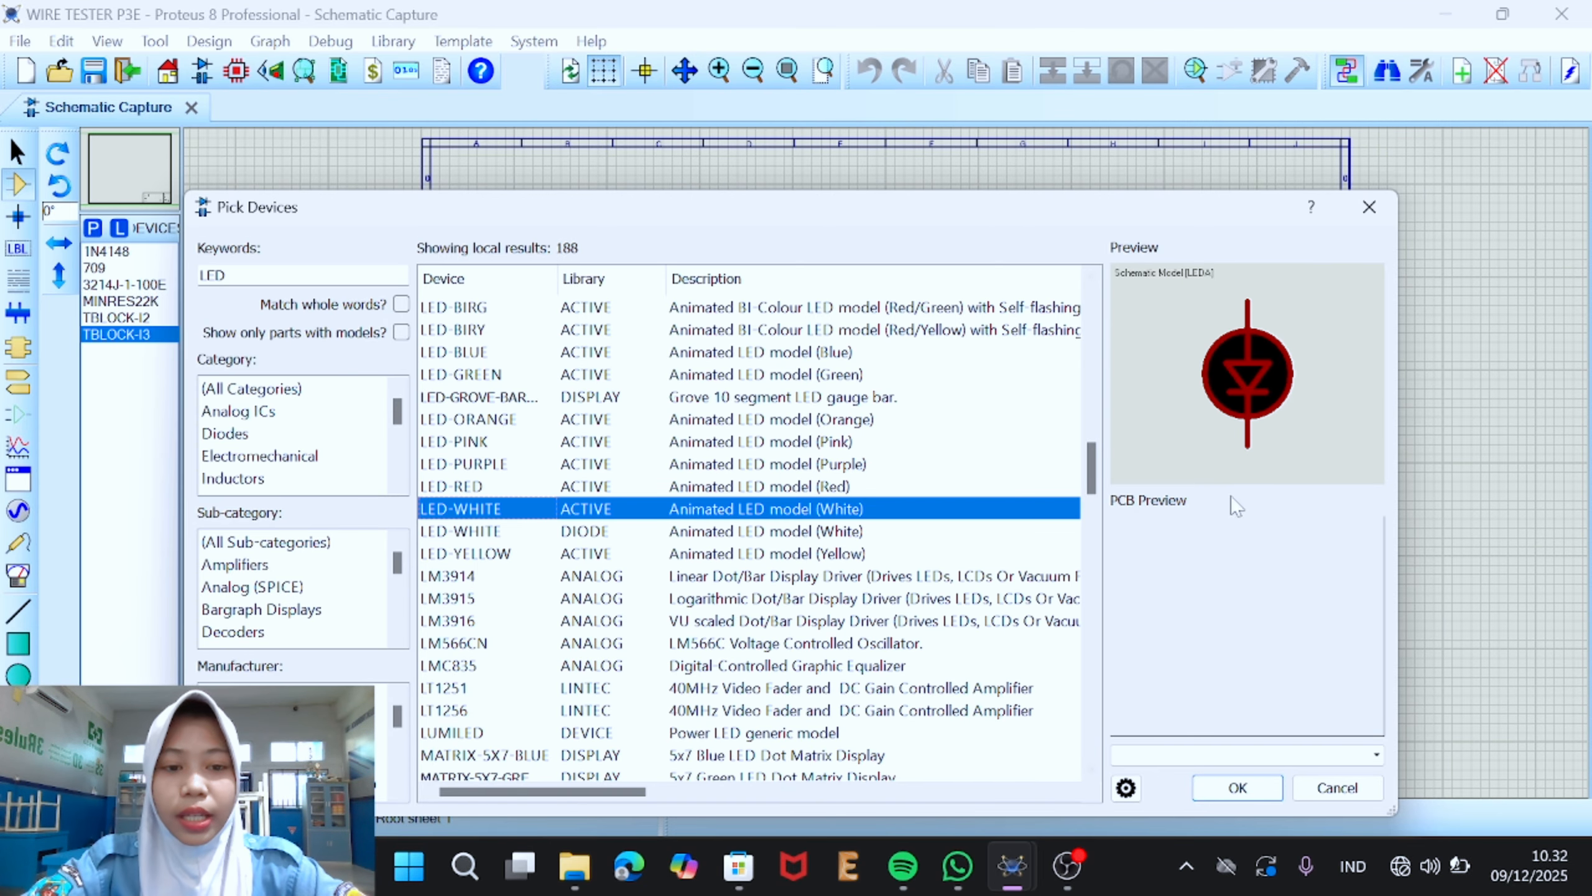
double_click(782, 510)
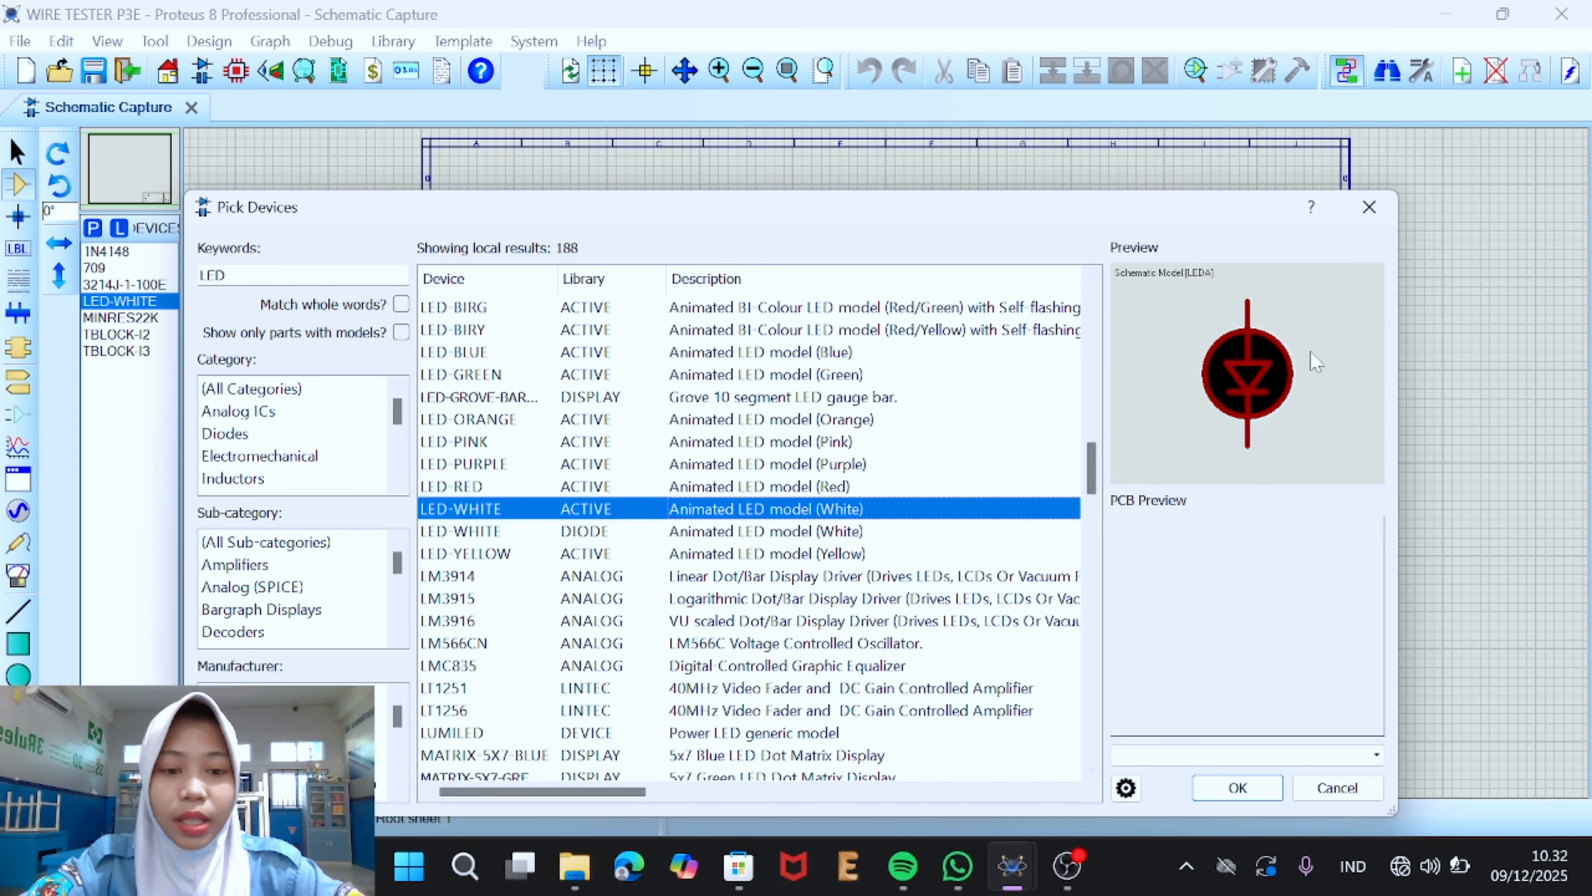
left_click(1369, 208)
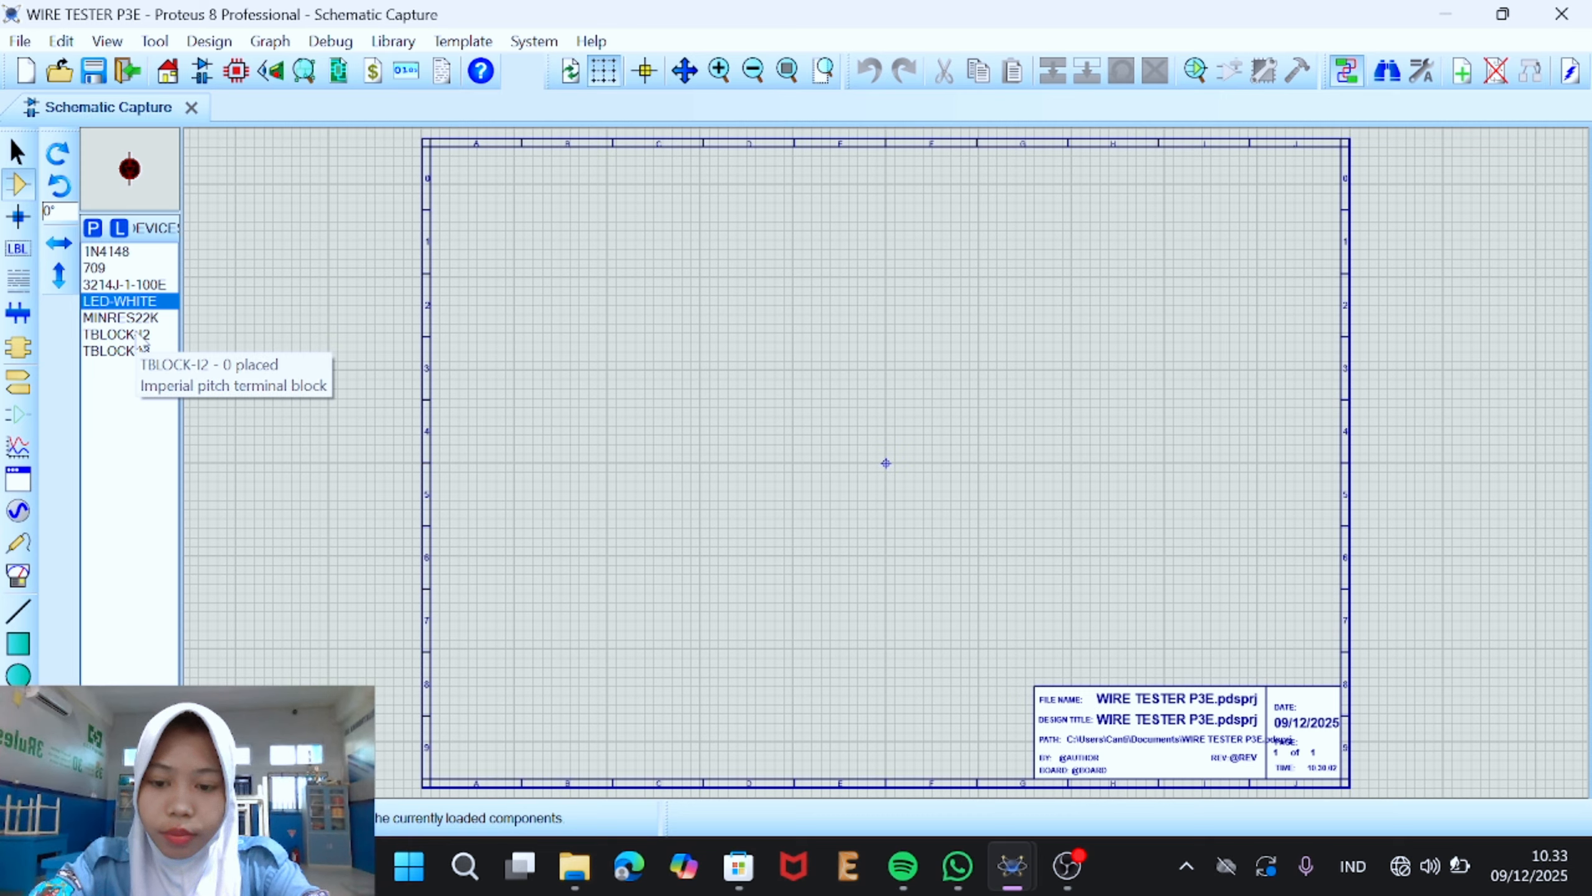
Step: Place three MINRES22K resistors, rotated to -90°, one below another in a vertical column in the upper-left part of the sheet
left_click(113, 270)
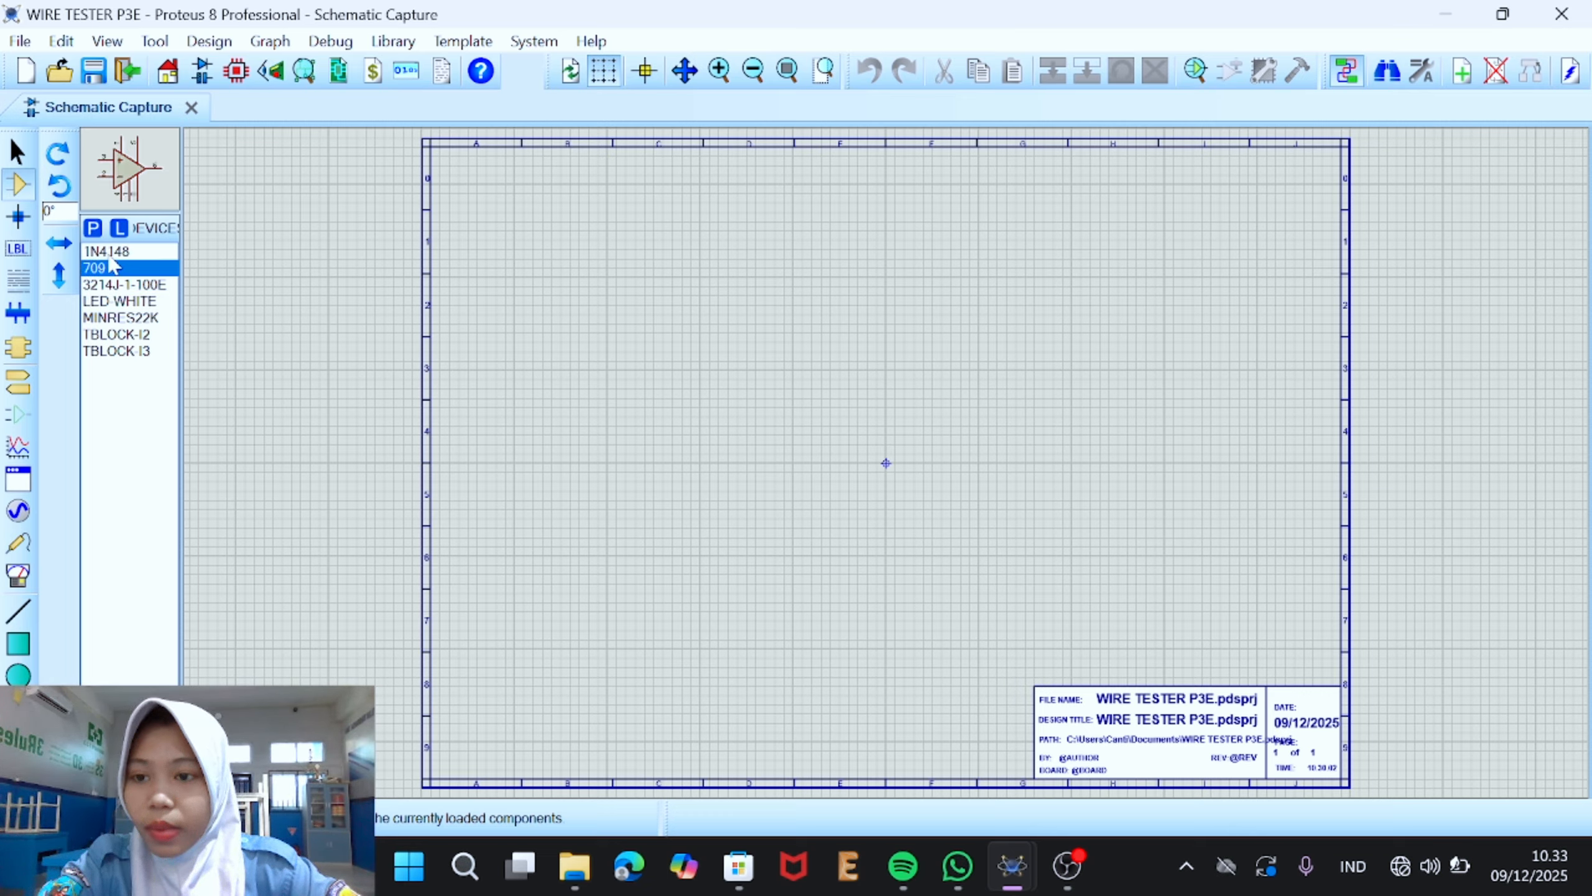
left_click(112, 254)
left_click(133, 317)
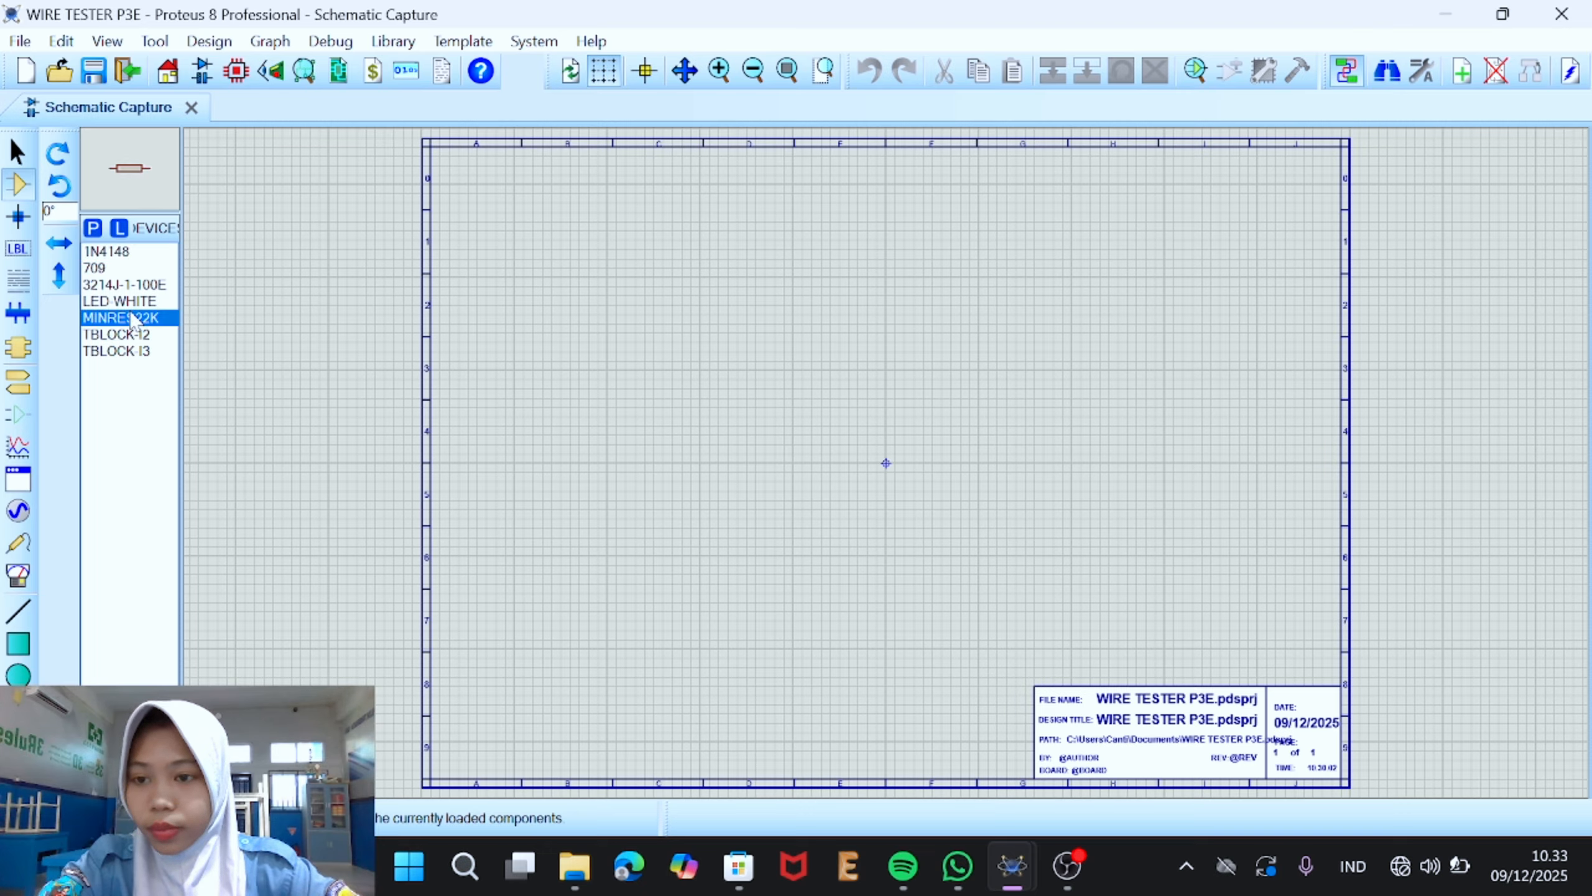
left_click(58, 164)
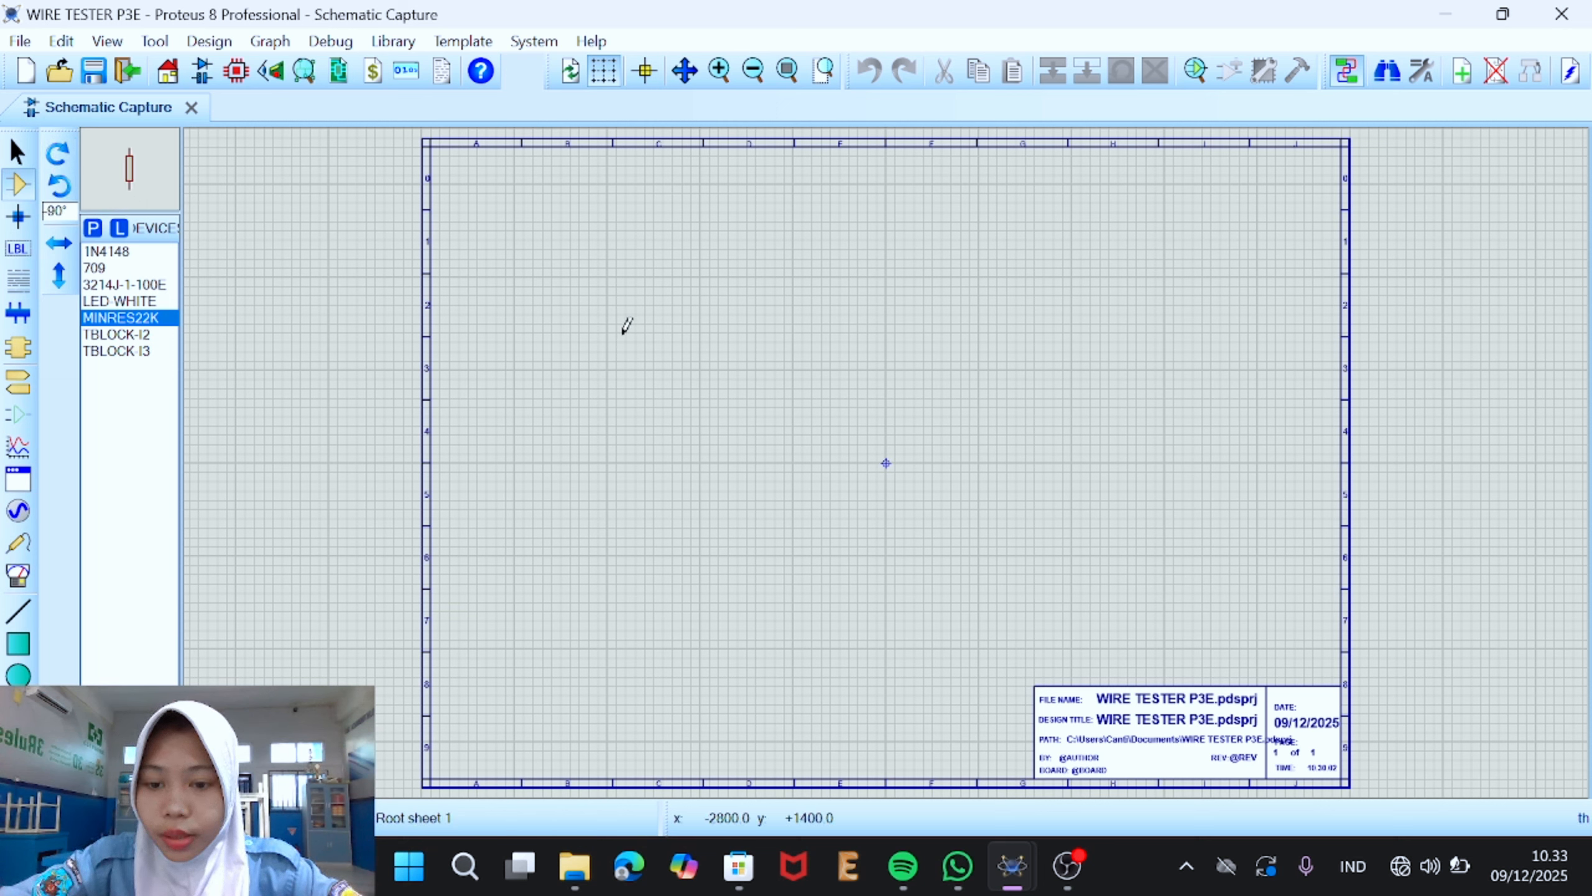
left_click(659, 326)
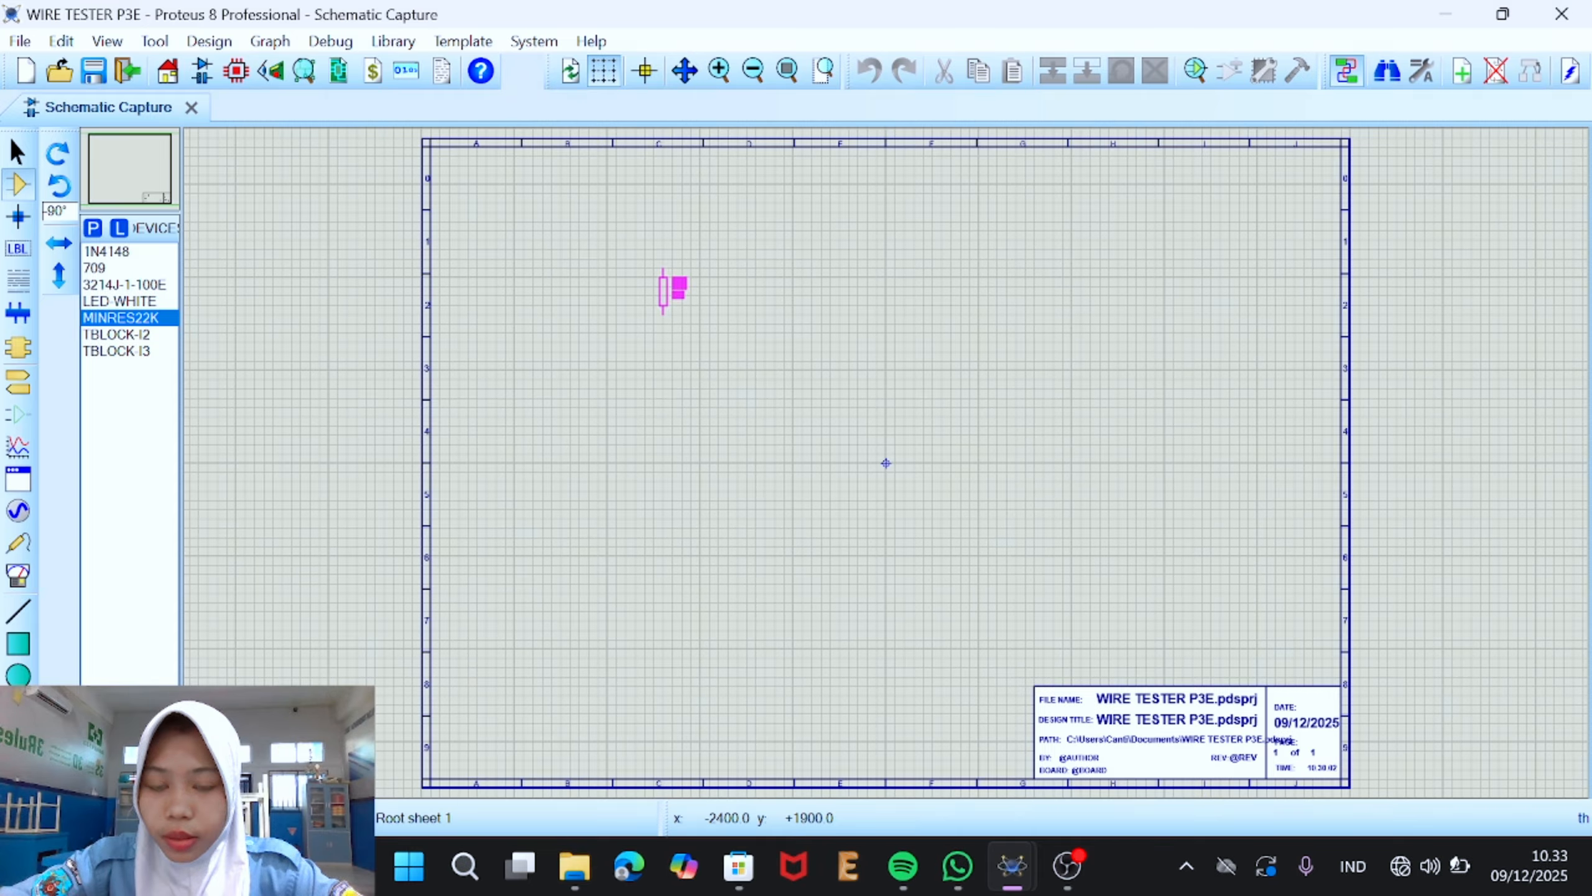
left_click(662, 301)
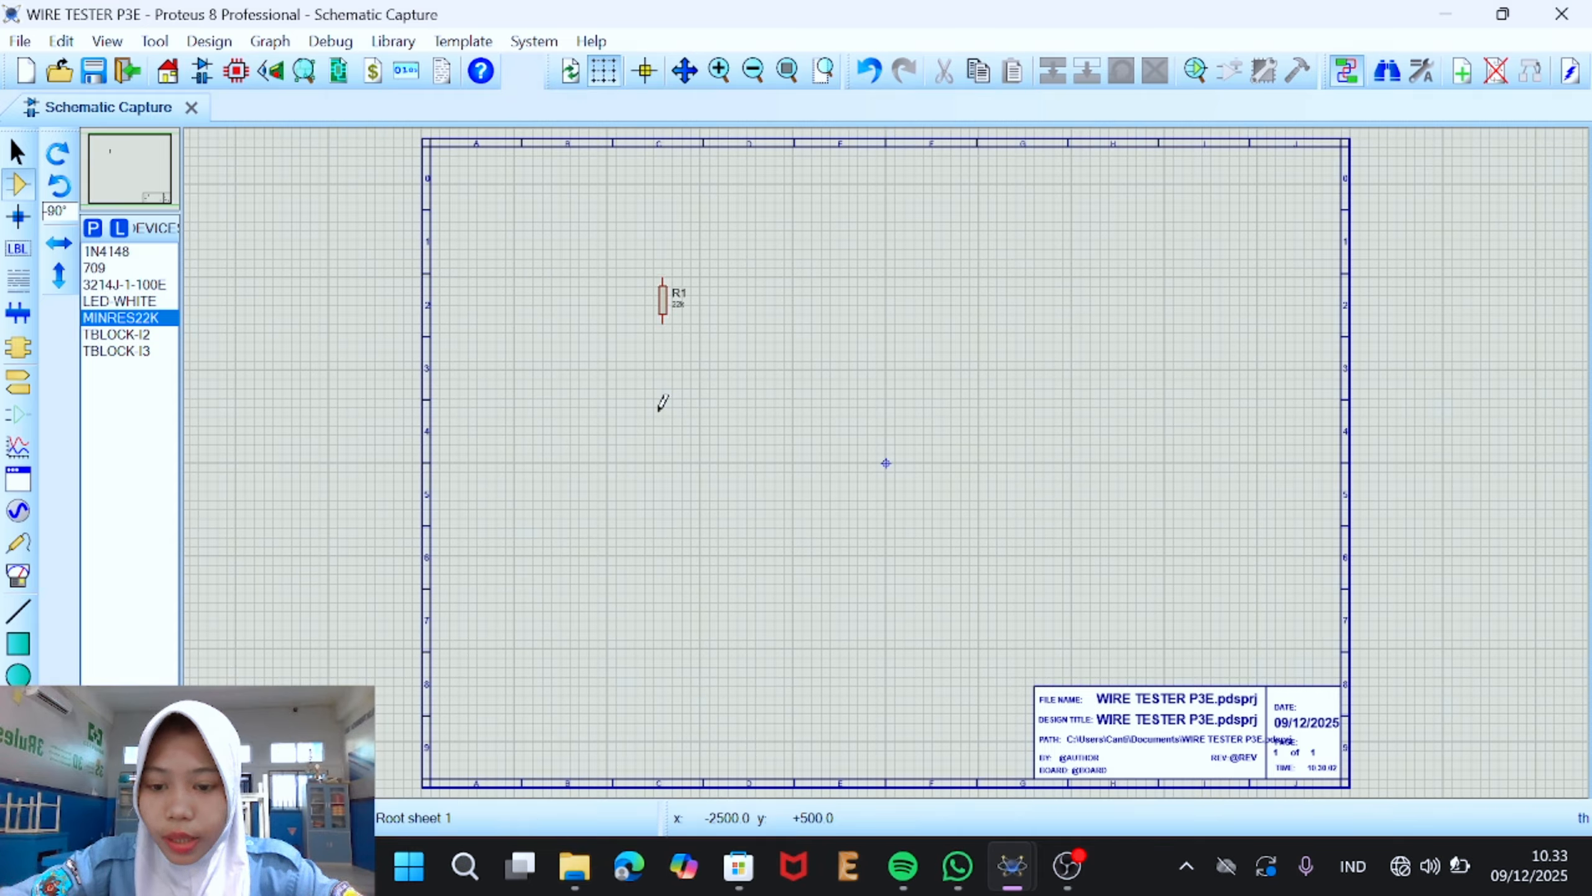
left_click(662, 402)
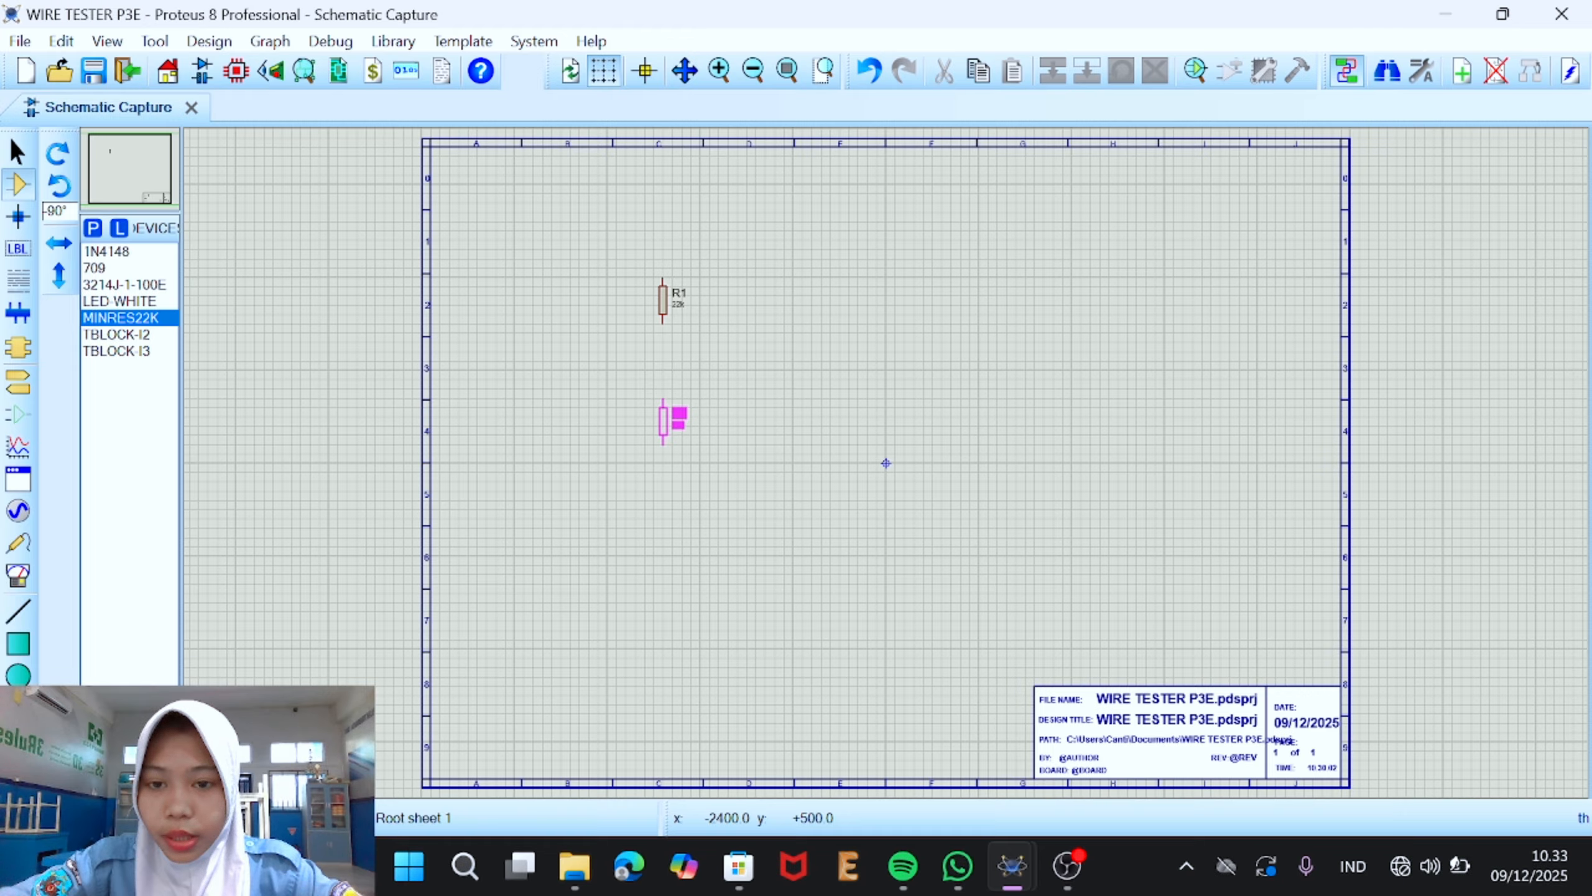
left_click(662, 411)
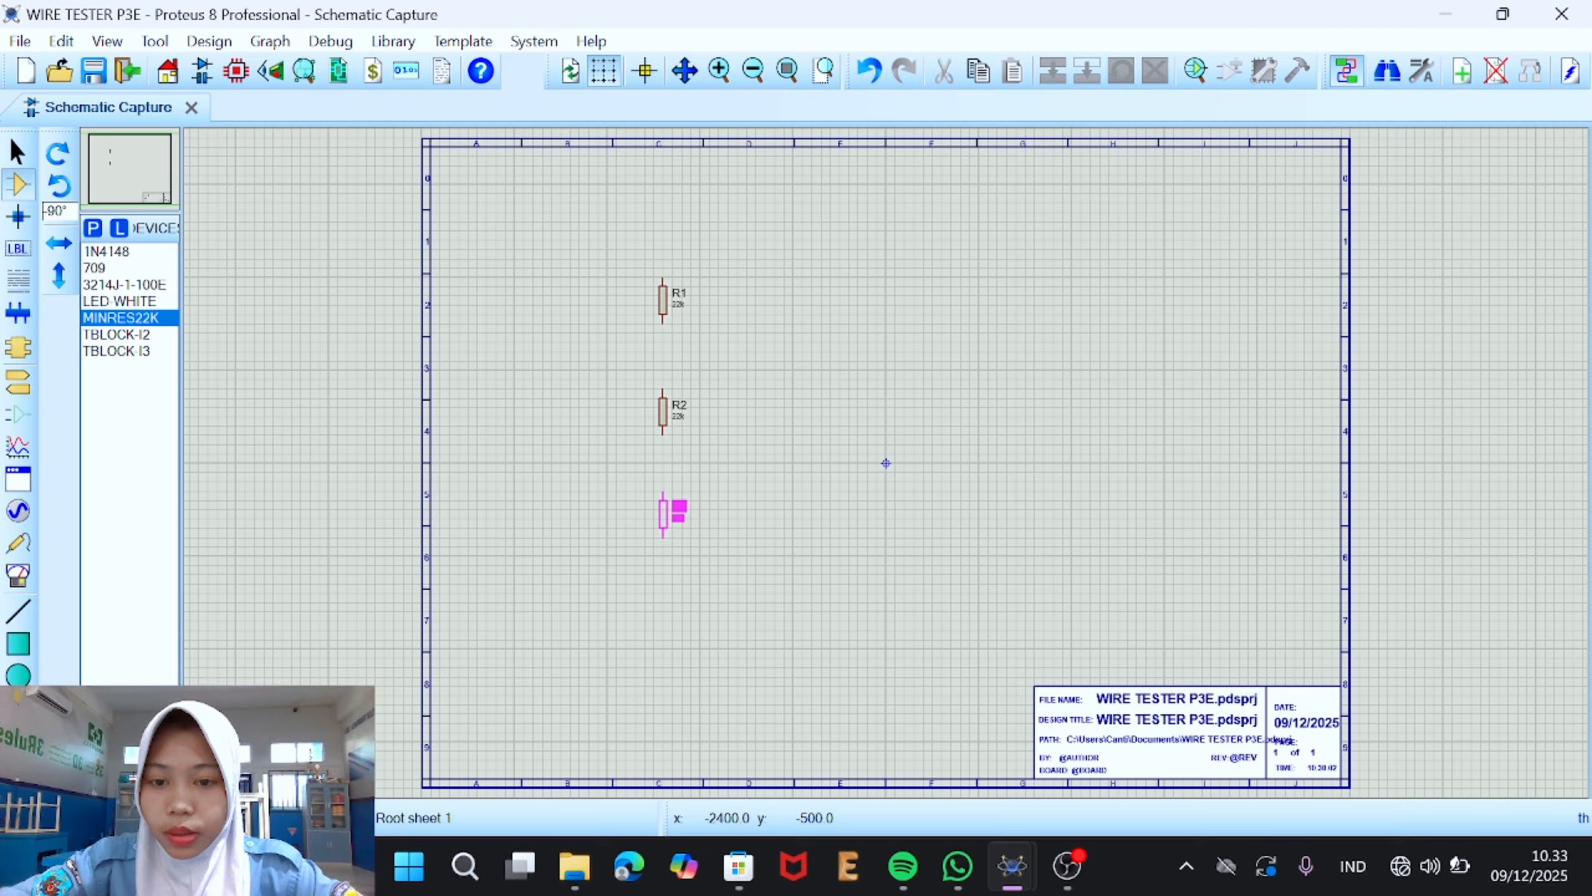
left_click(662, 514)
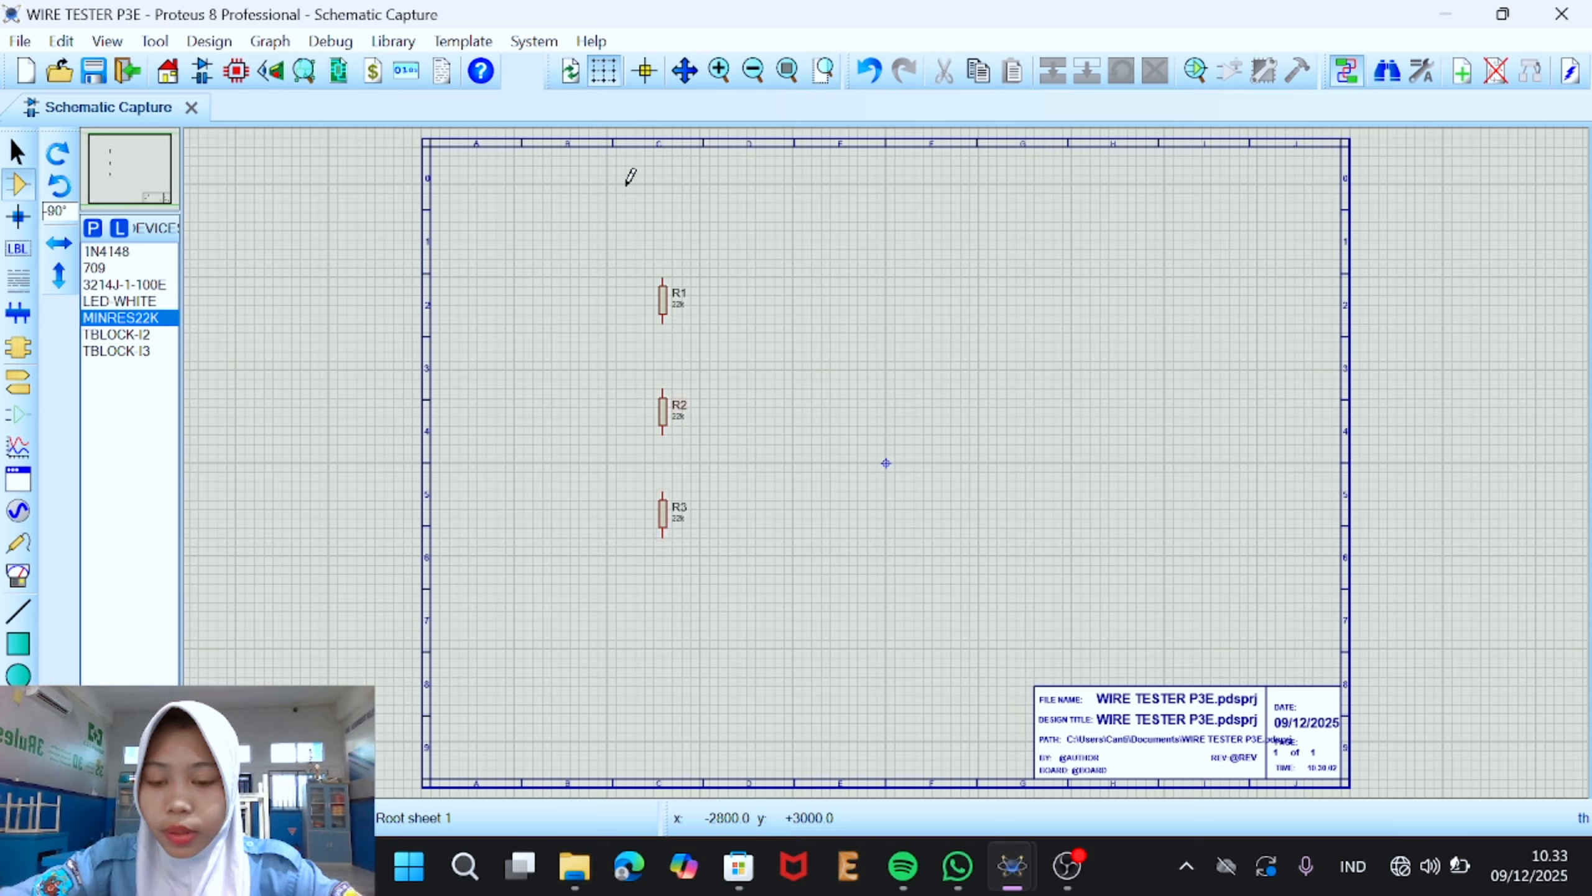
Step: Place two horizontal MINRES22K resistors just right of the column, one between R1 and R2 and one between R2 and R3
left_click(58, 156)
left_click(711, 347)
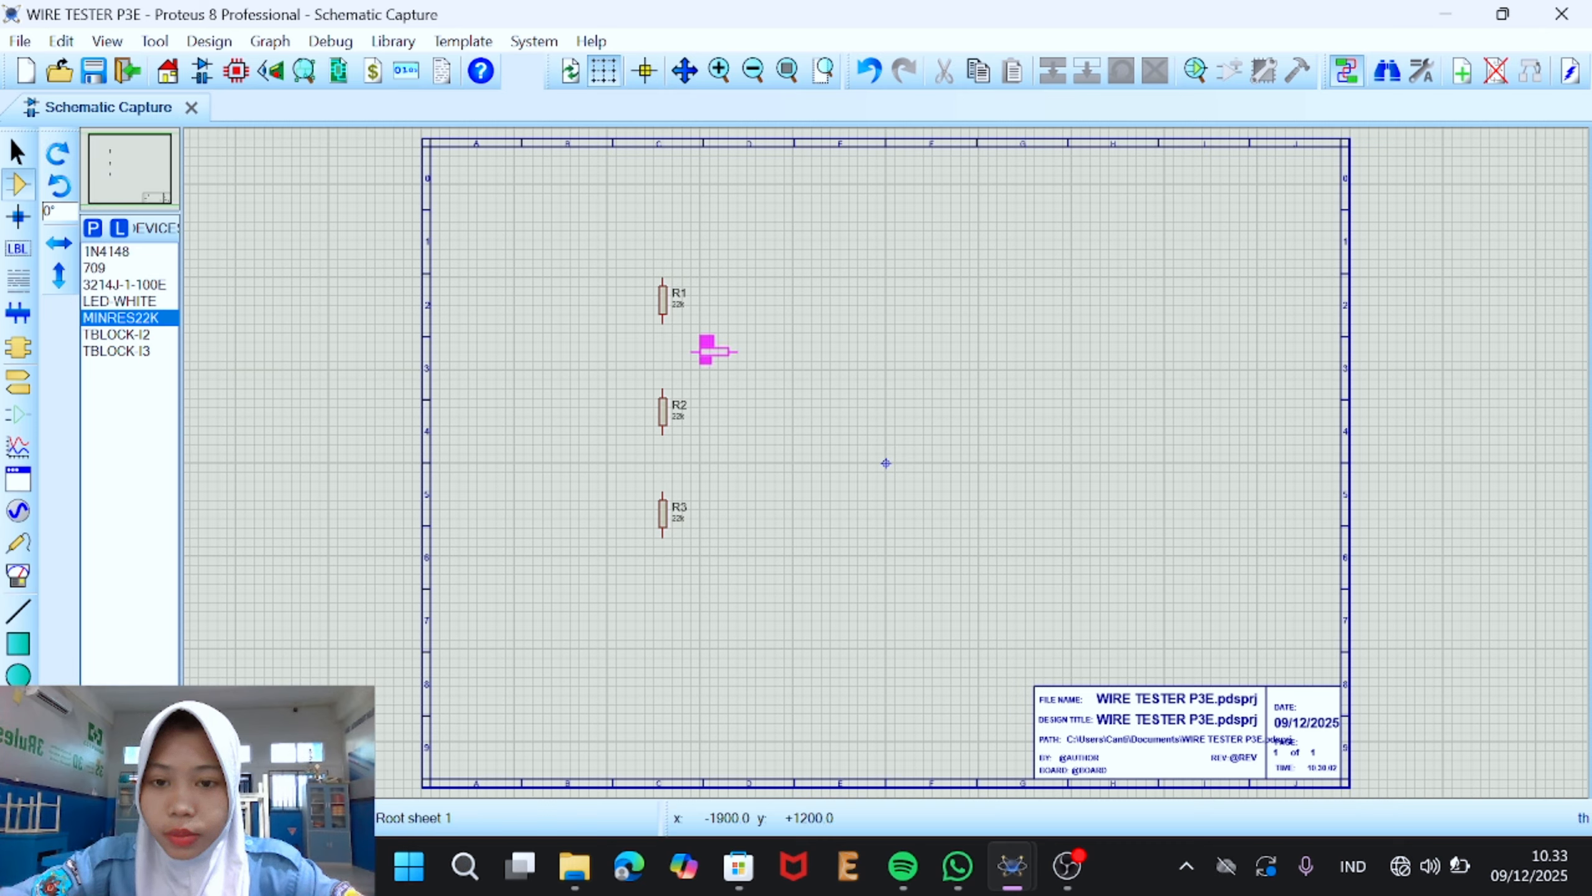
left_click(714, 349)
left_click(713, 454)
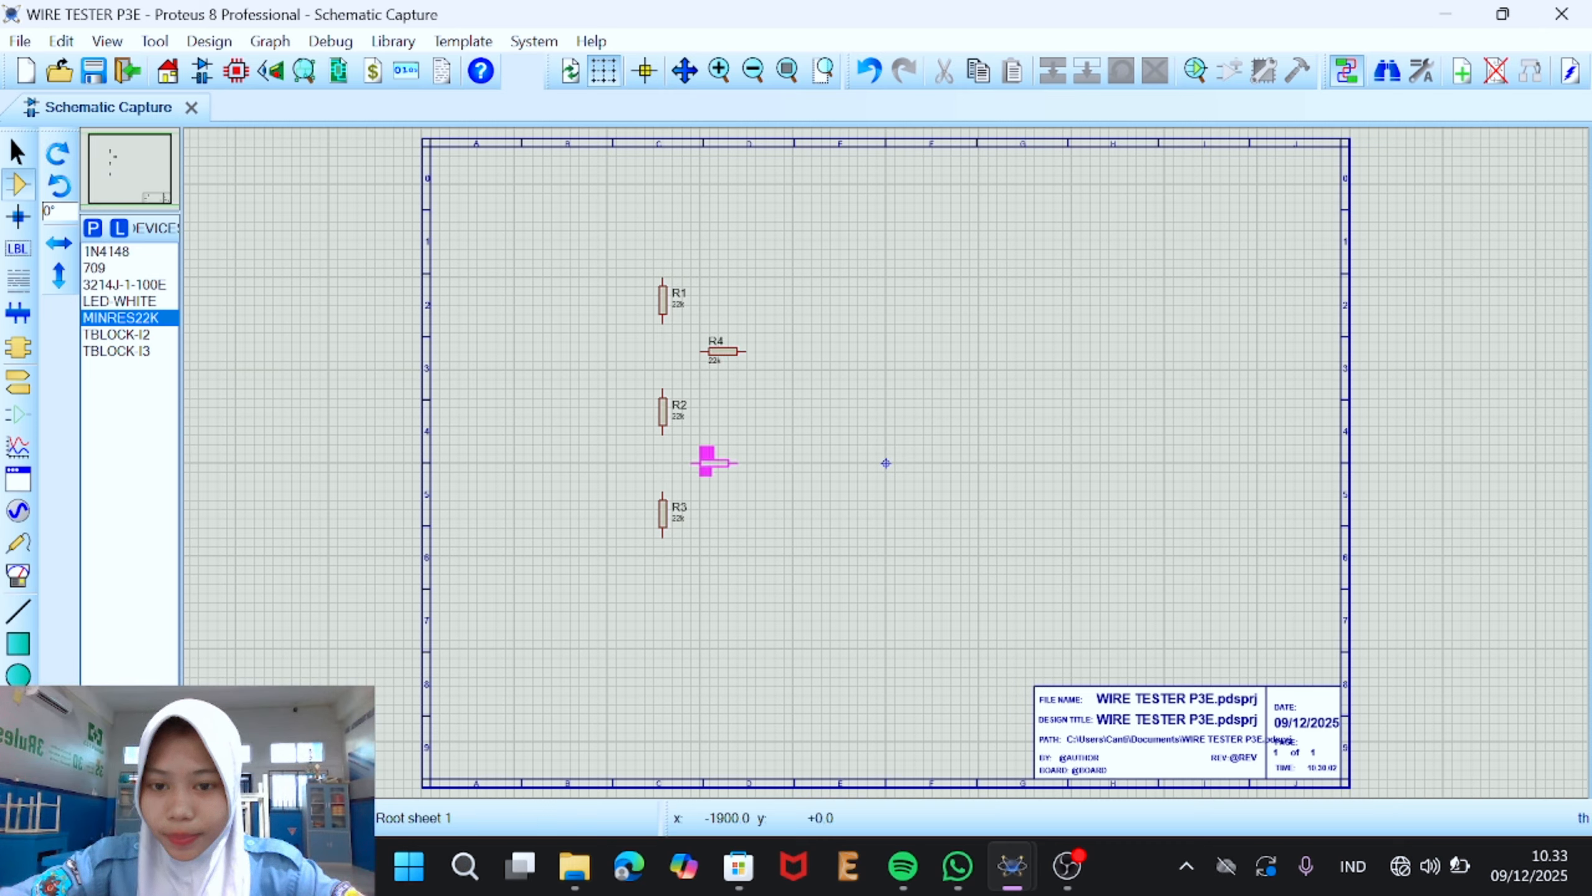
left_click(719, 454)
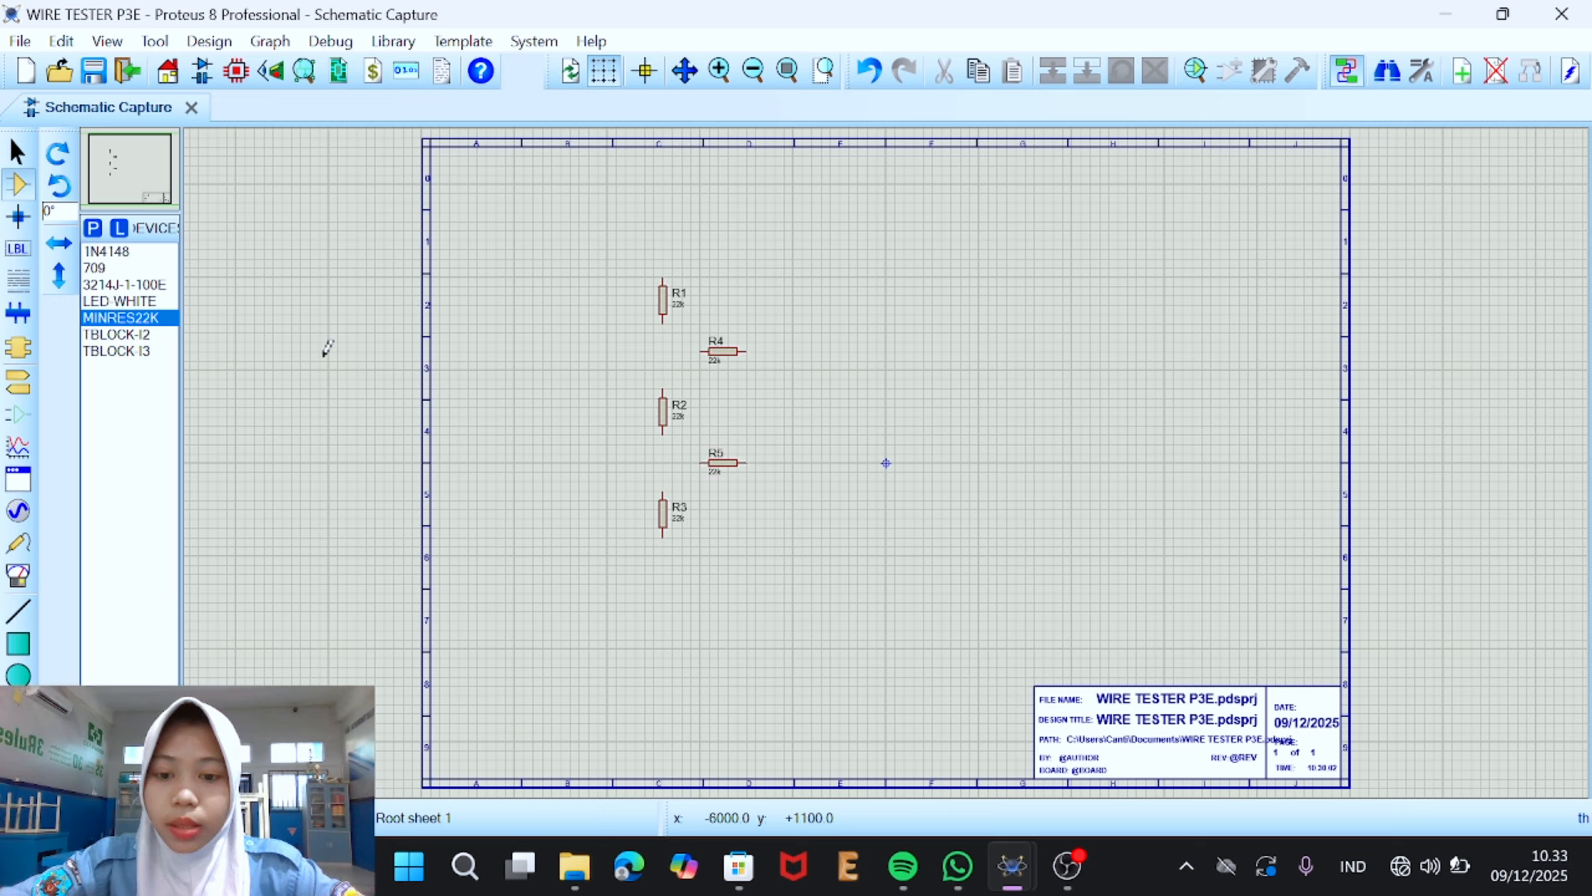
Step: Place a MINRES22K resistor rotated to -90° to the right of R3, at the same height
left_click(57, 155)
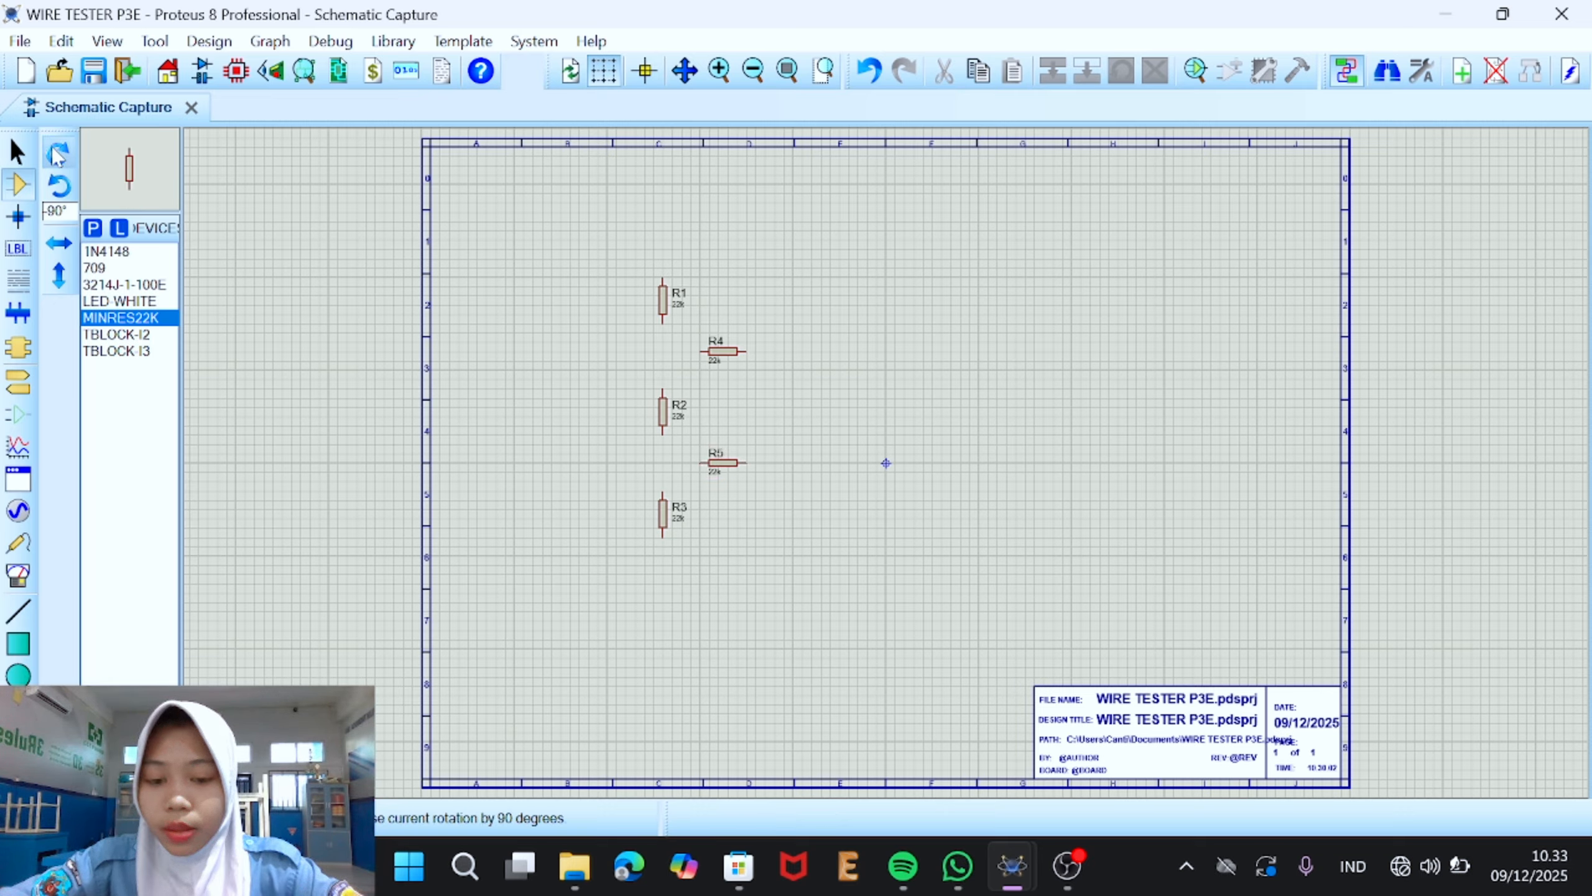
left_click(795, 512)
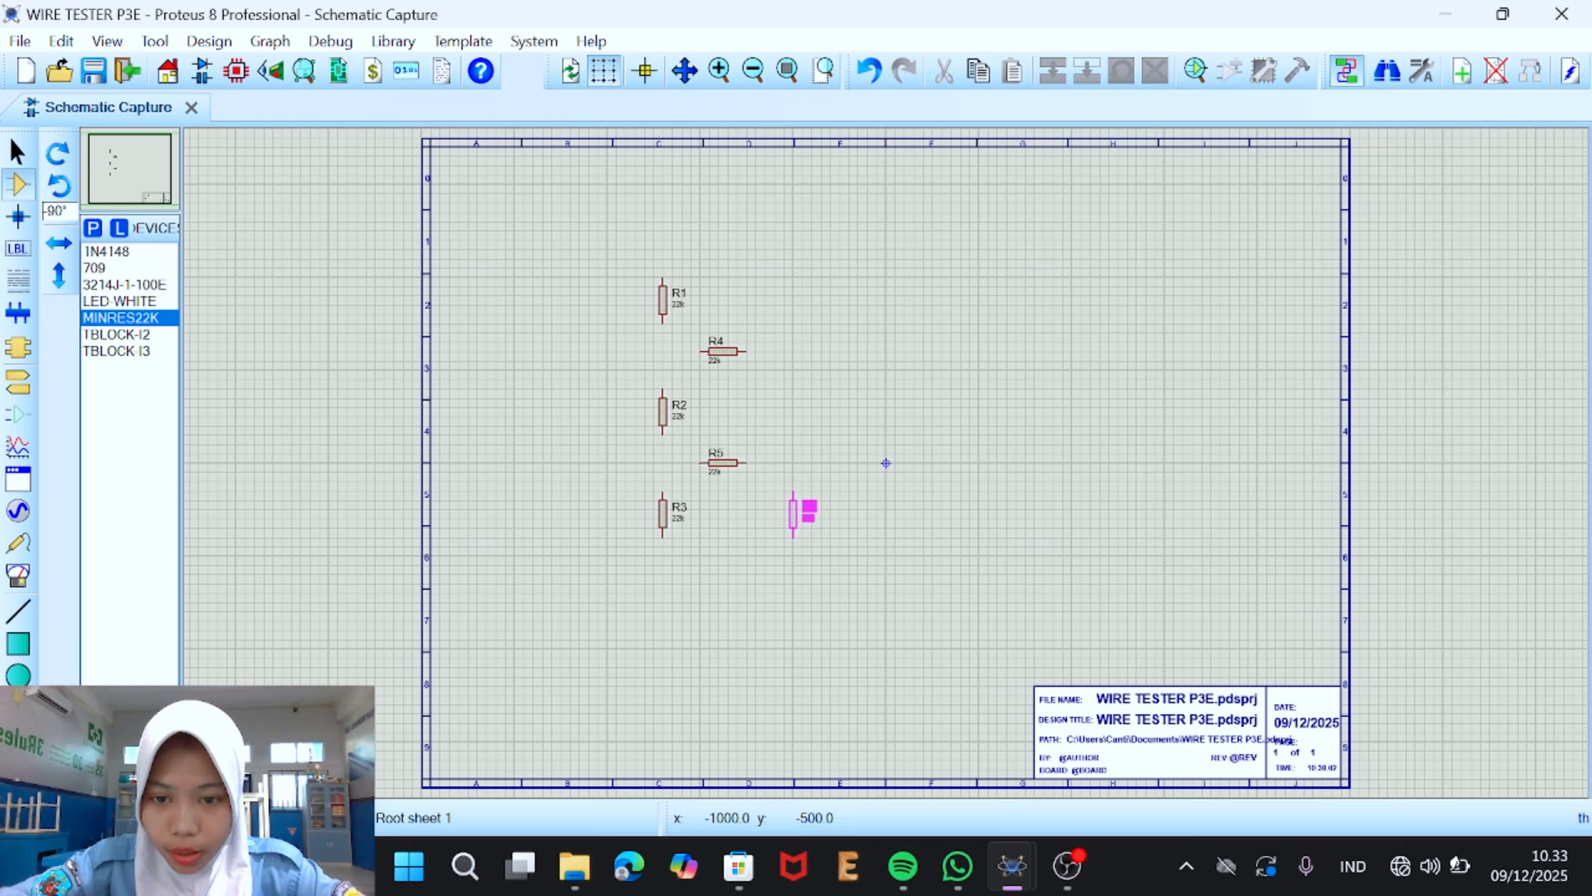
left_click(795, 512)
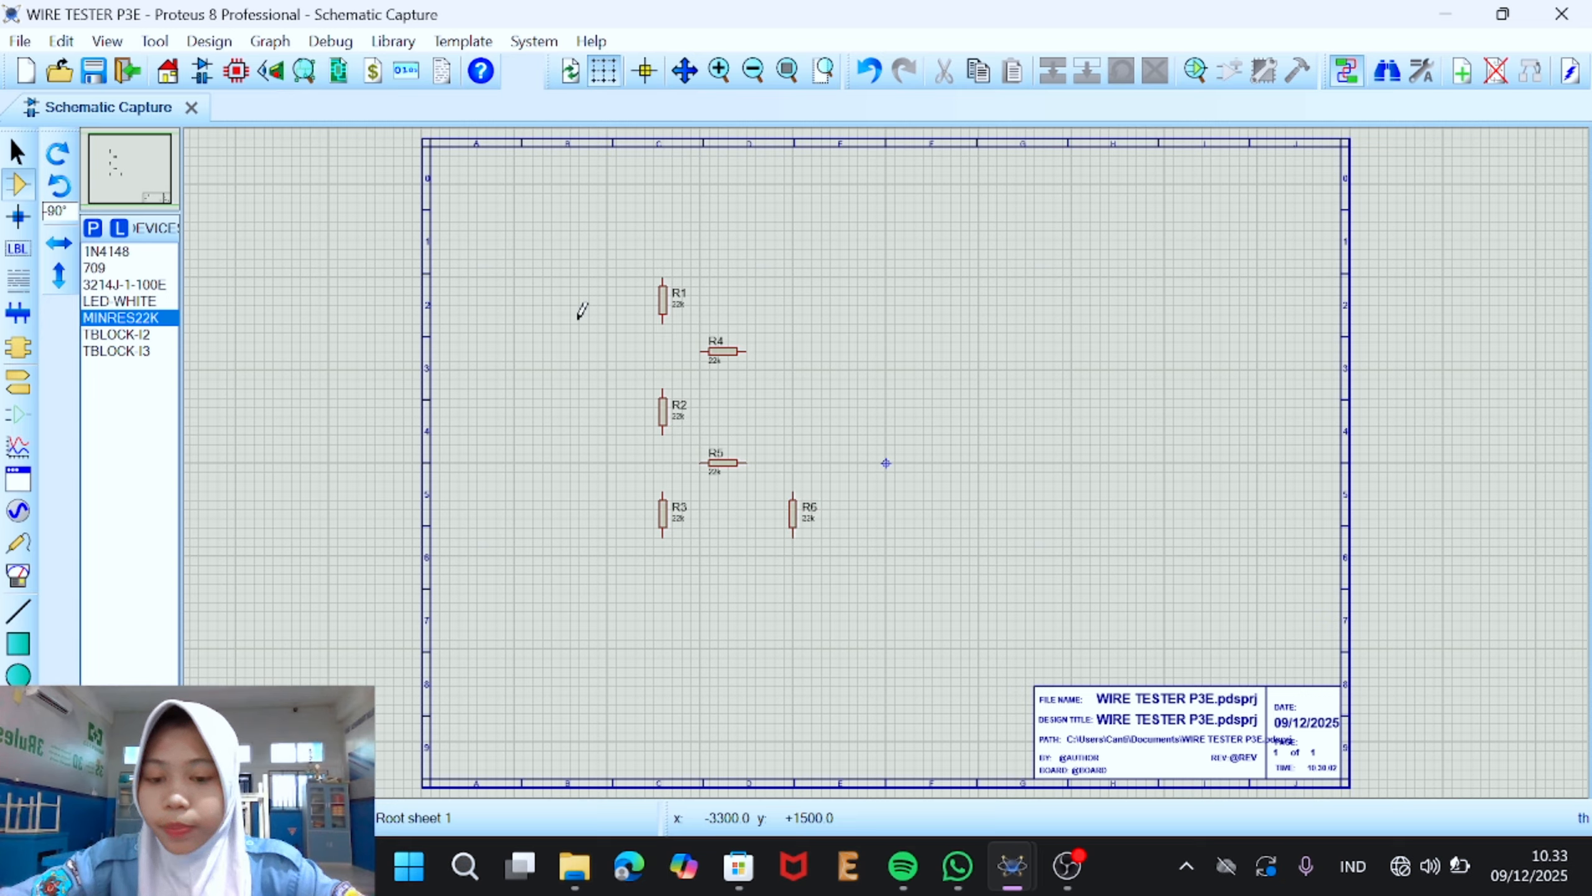
Step: Place the 3214J-1-100E trimmer at 0° rotation to the right of R2, with its wiper facing right
left_click(129, 286)
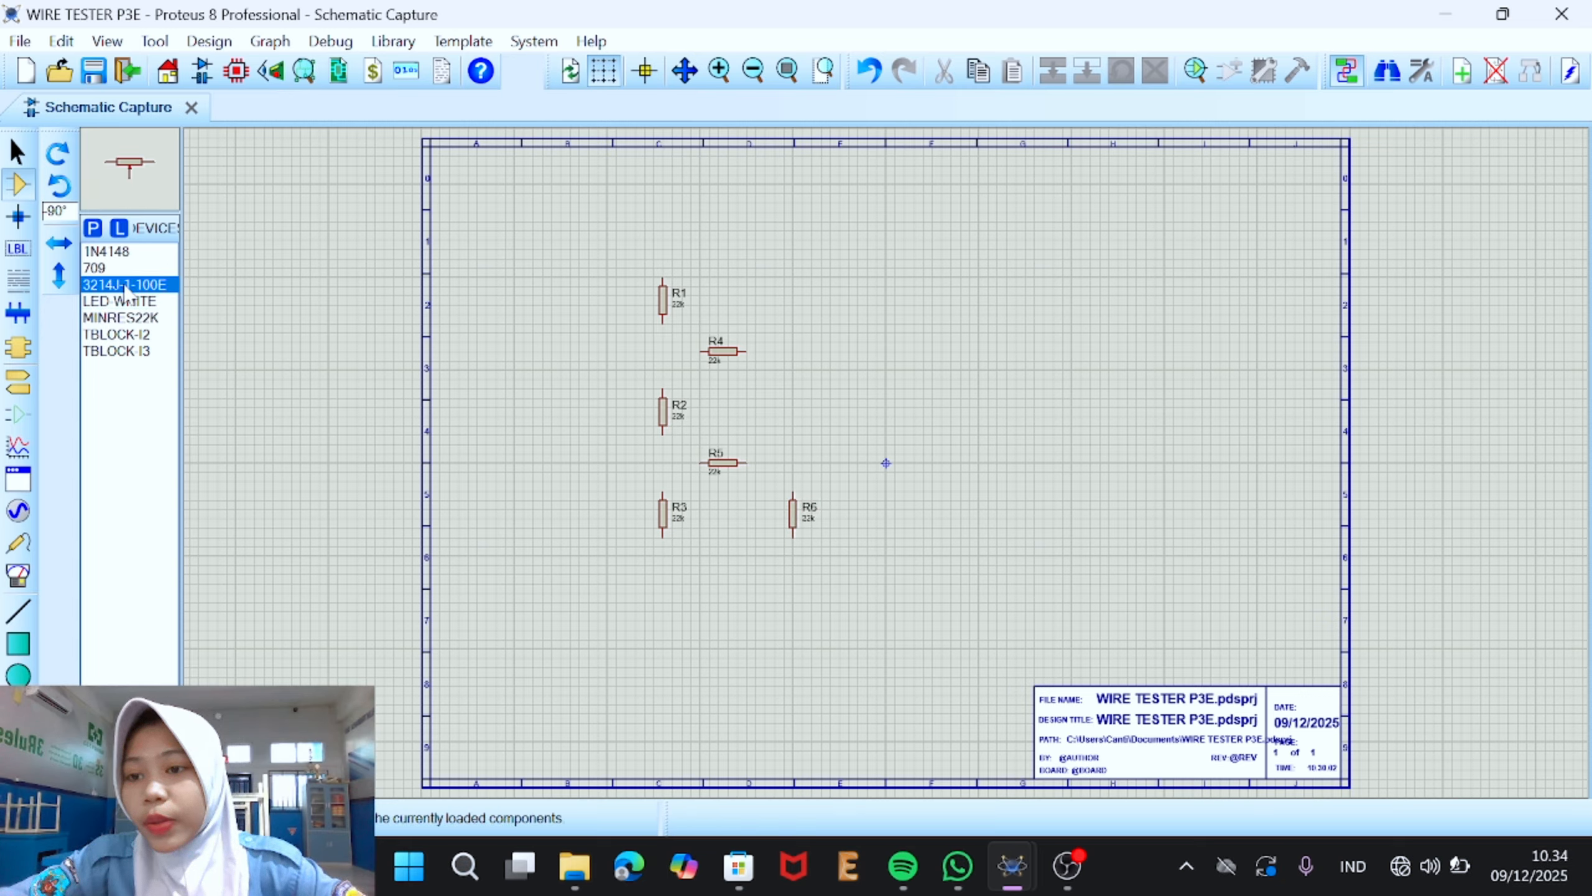
left_click(55, 162)
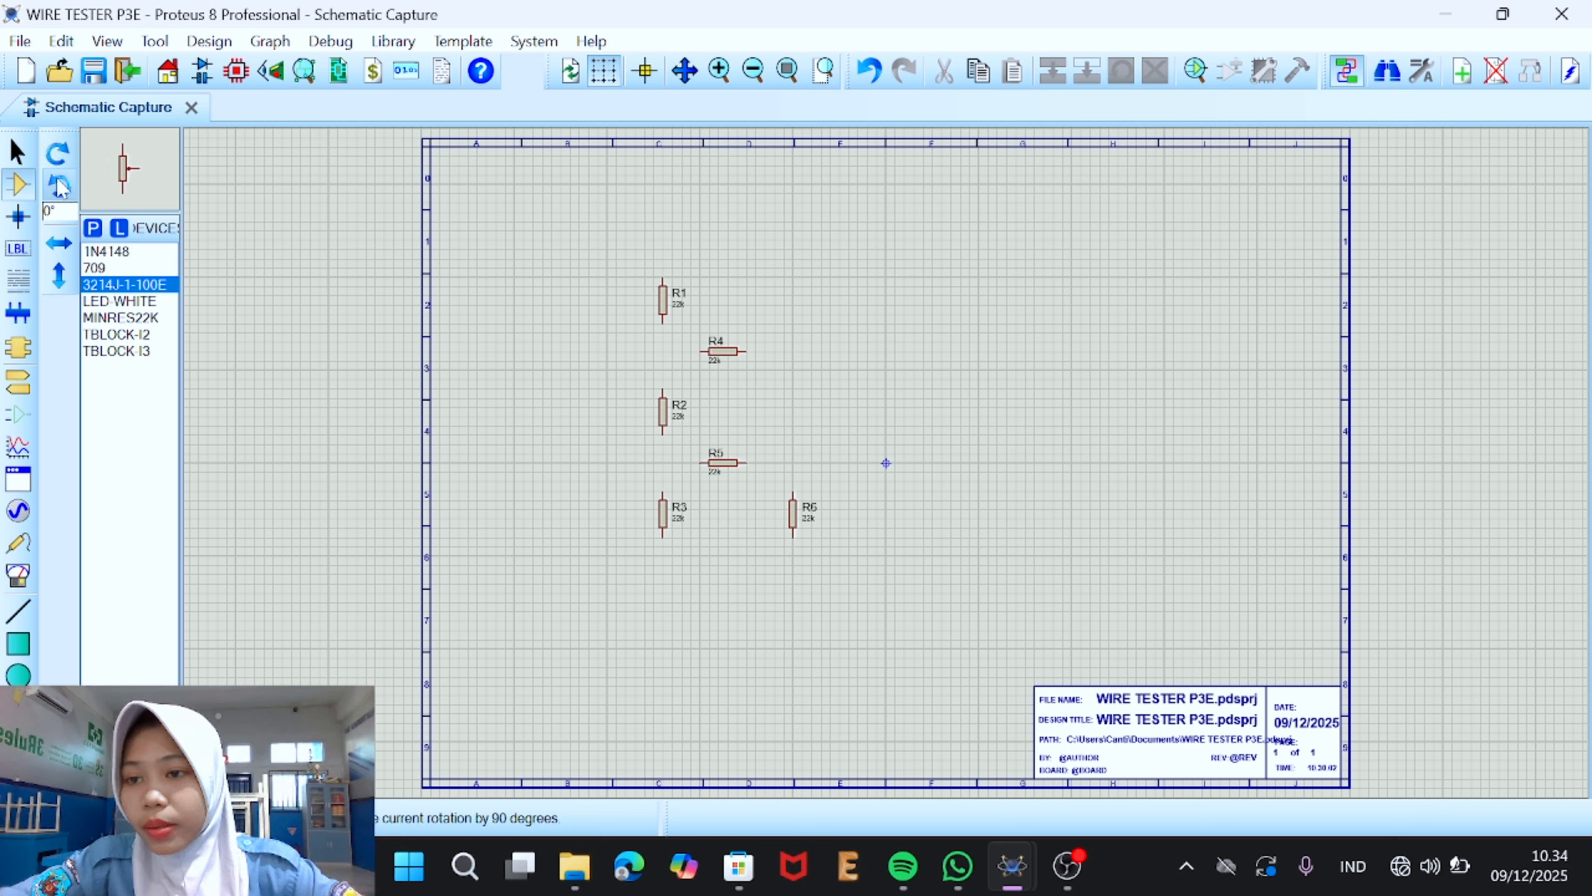
left_click(770, 399)
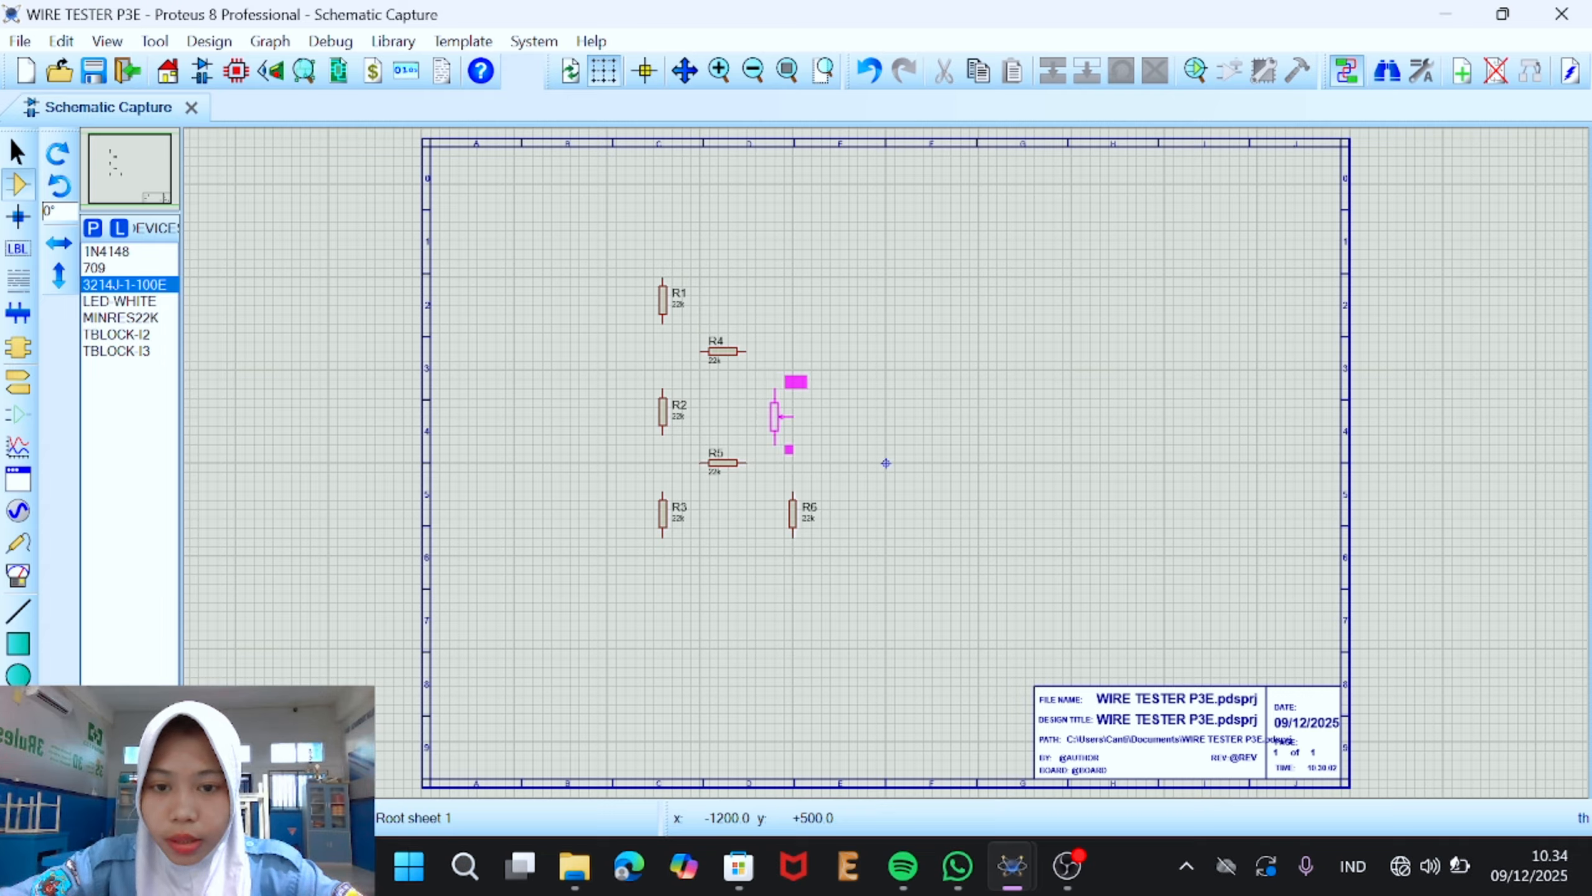
left_click(886, 462)
Step: Move resistor R6 slightly to the right, keeping it level with R3, and deselect it
right_click(810, 512)
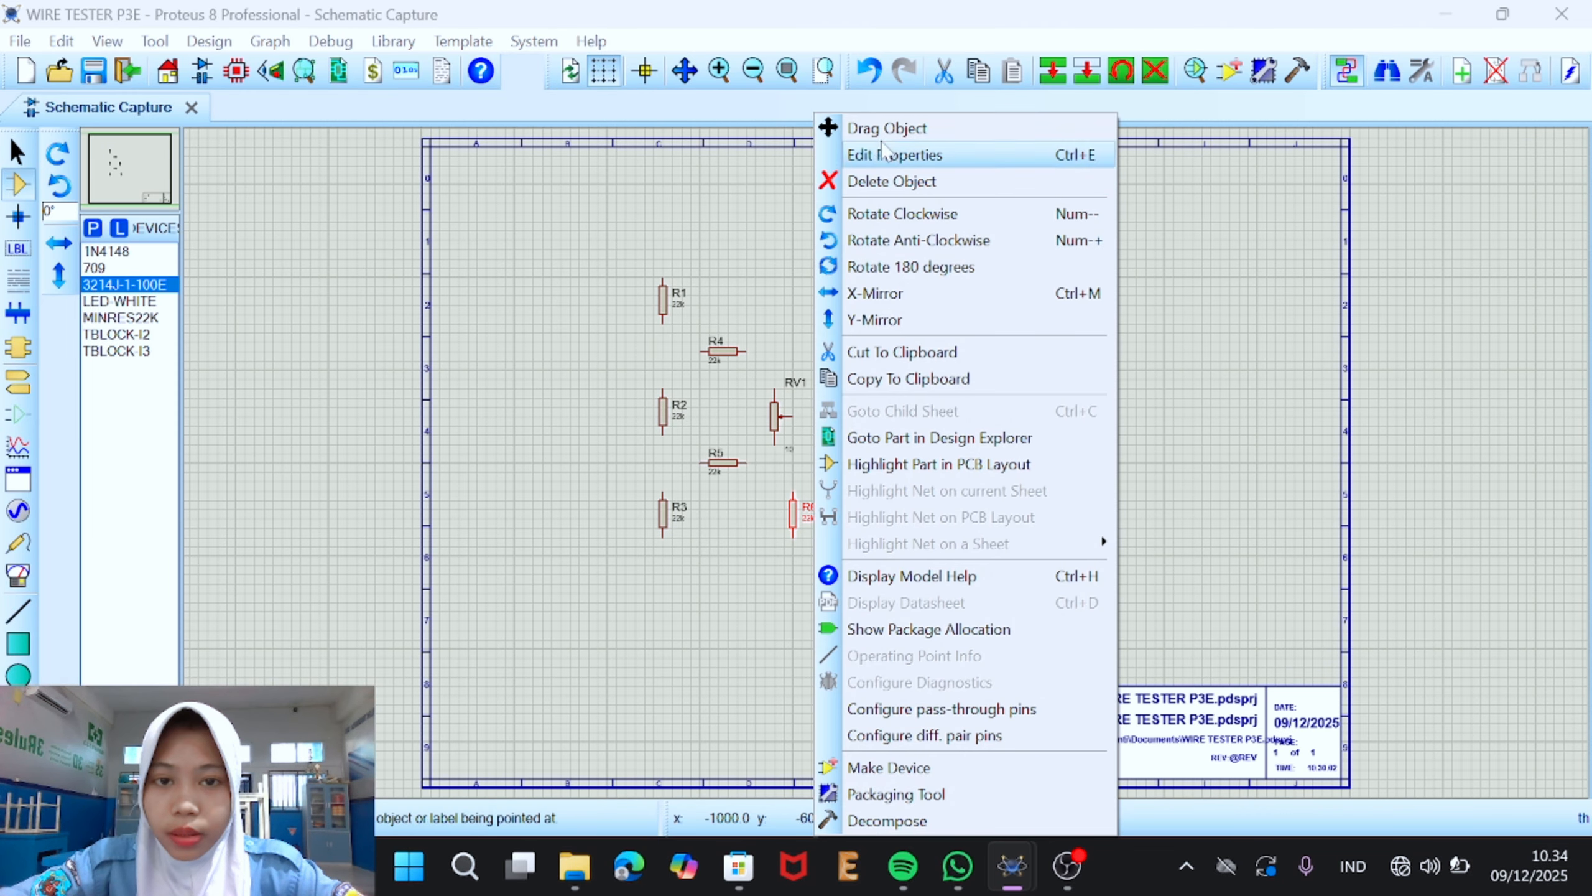
left_click(901, 129)
left_click(828, 524)
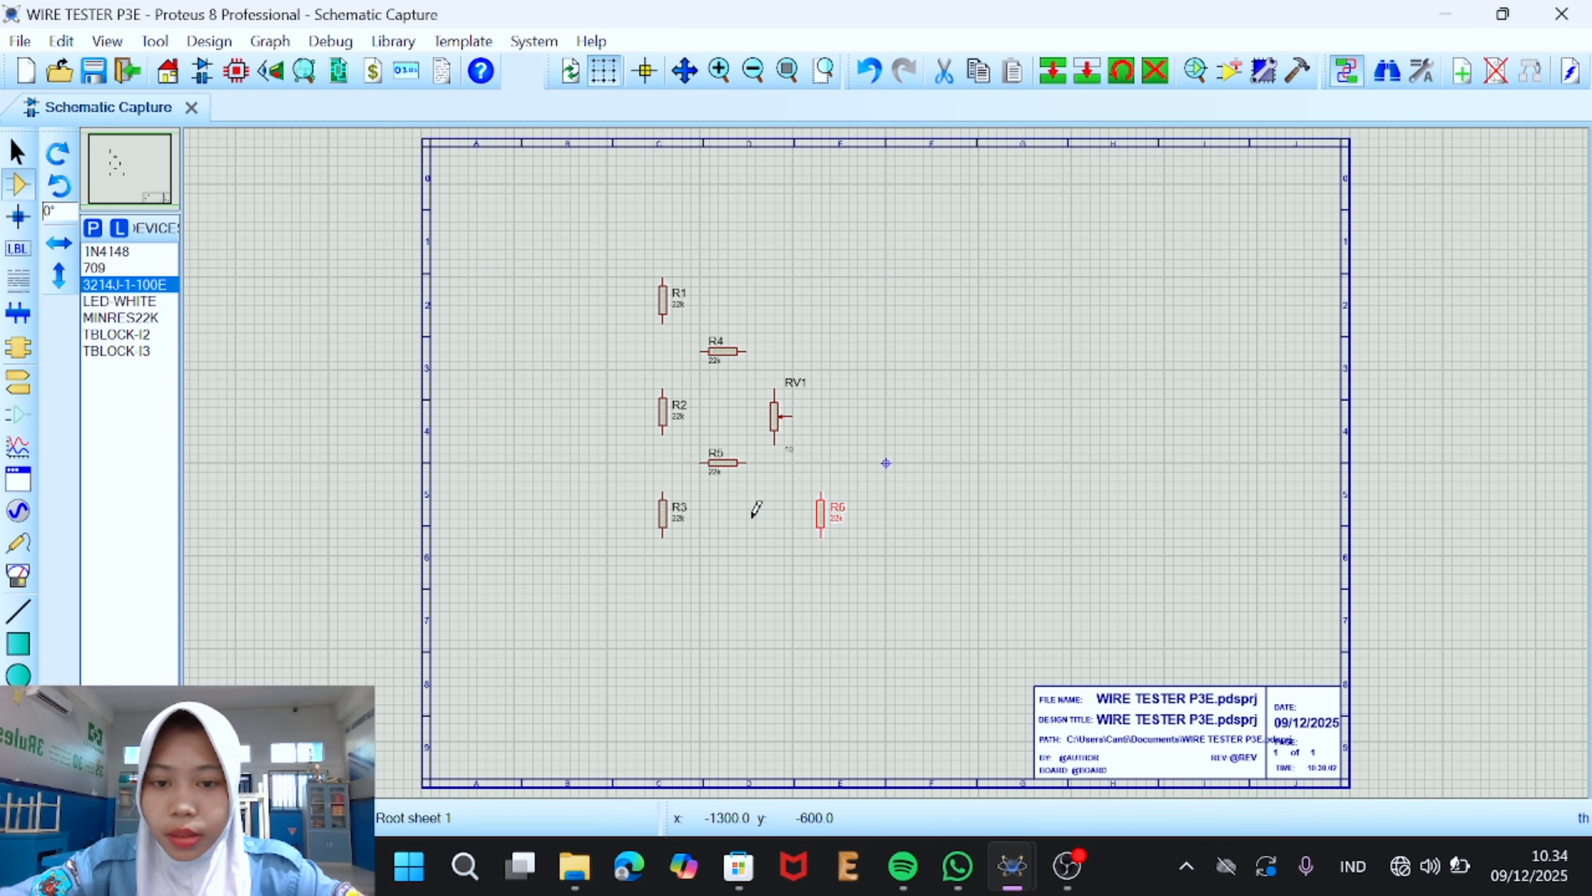
left_click(745, 506)
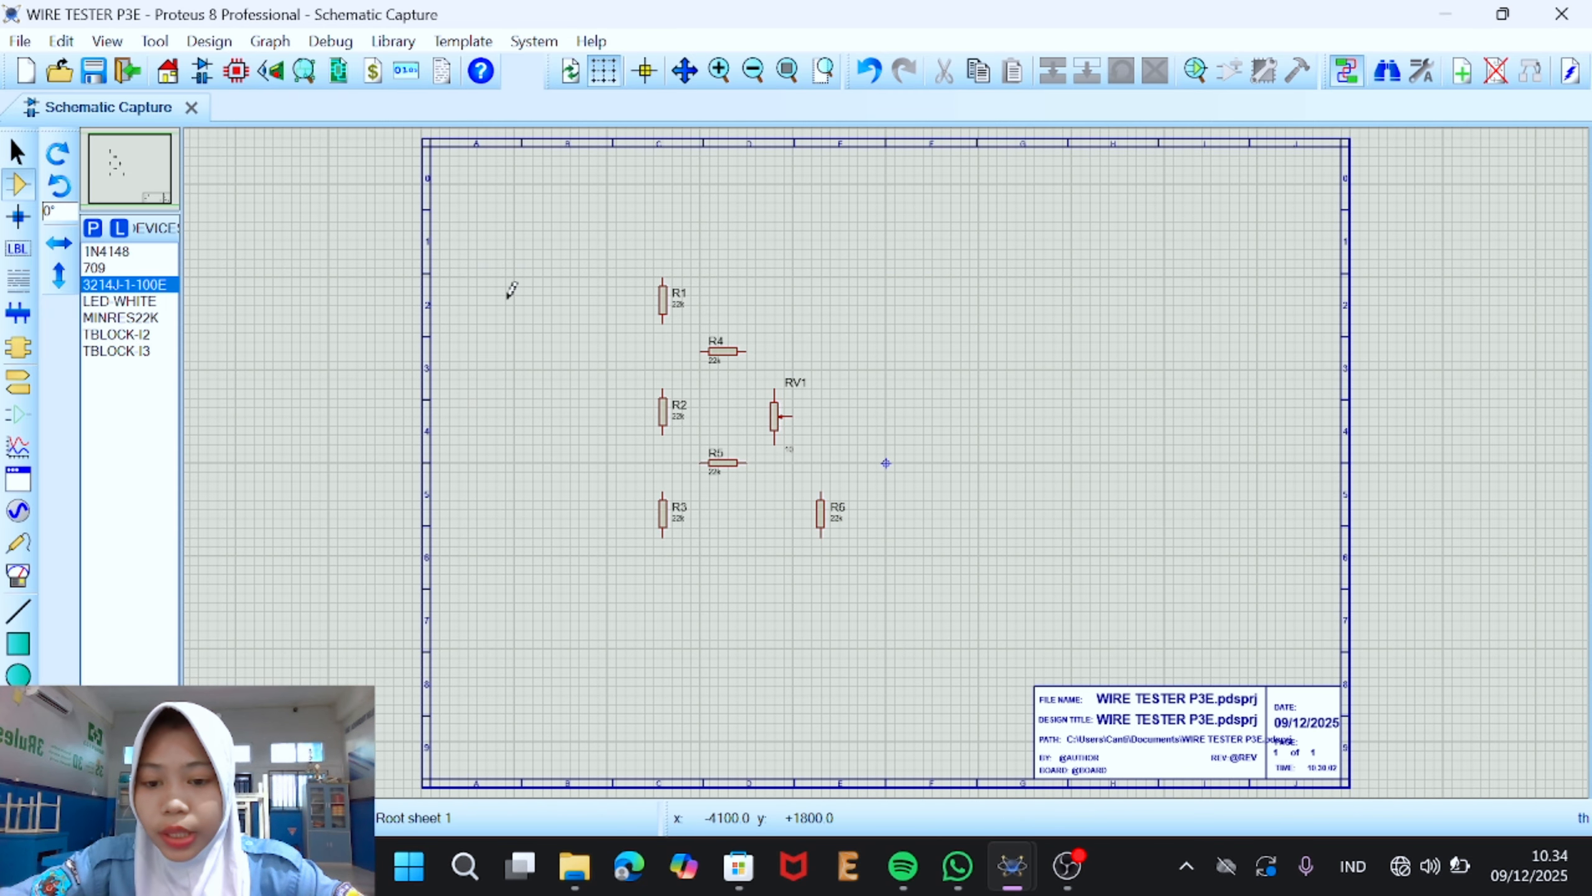
Step: Place the 709 op-amp at 0° rotation, mirrored vertically so its inverting input is uppermost, to the right of trimmer RV1
left_click(91, 269)
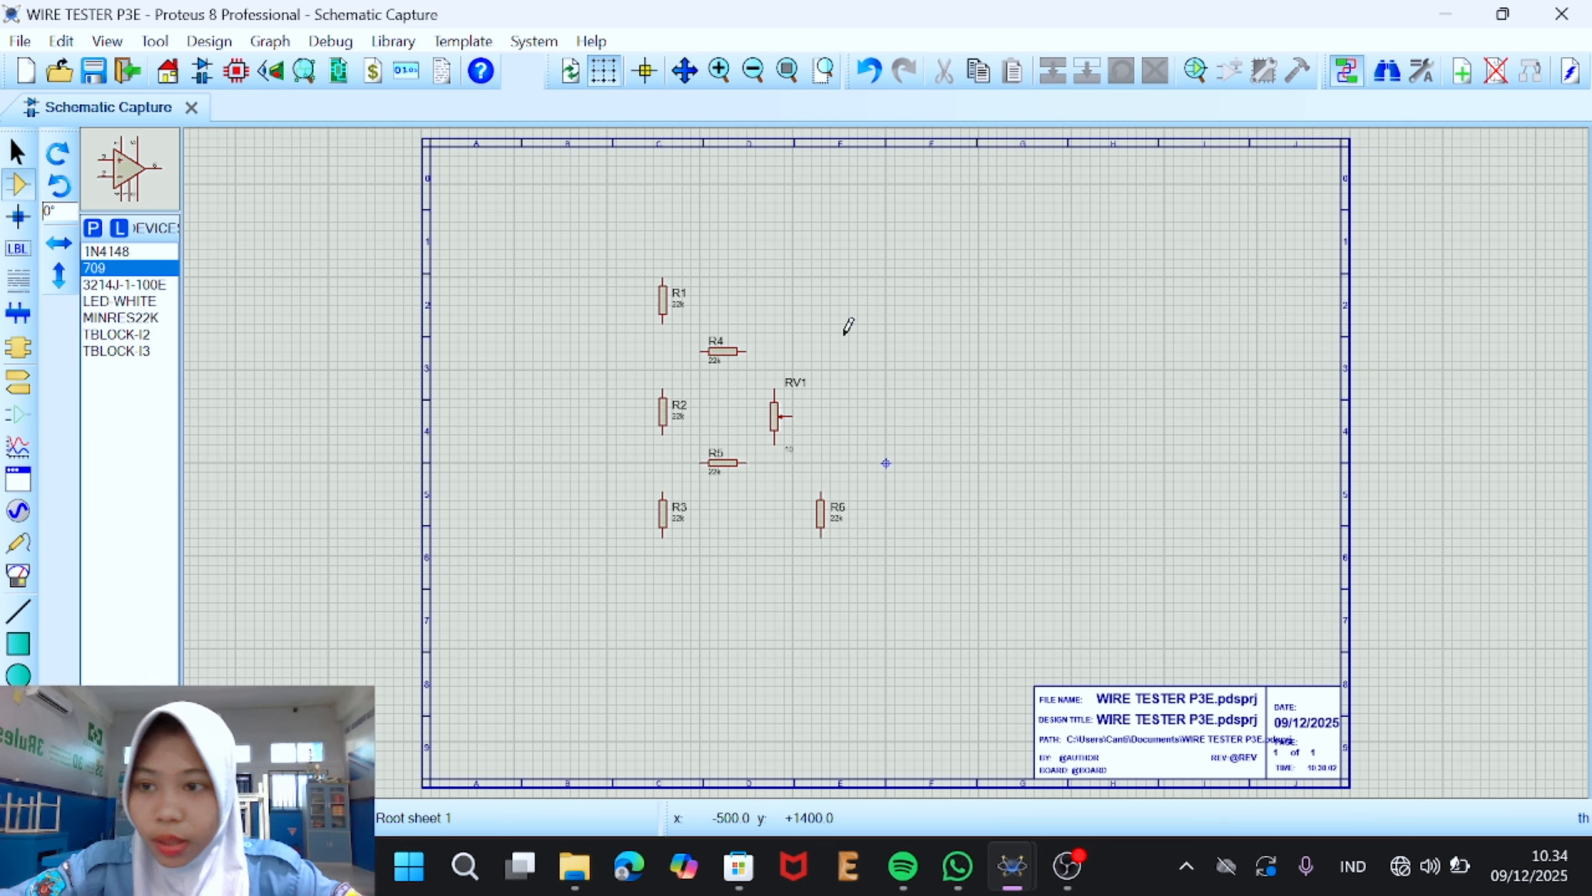
left_click(58, 153)
left_click(58, 153)
left_click(63, 157)
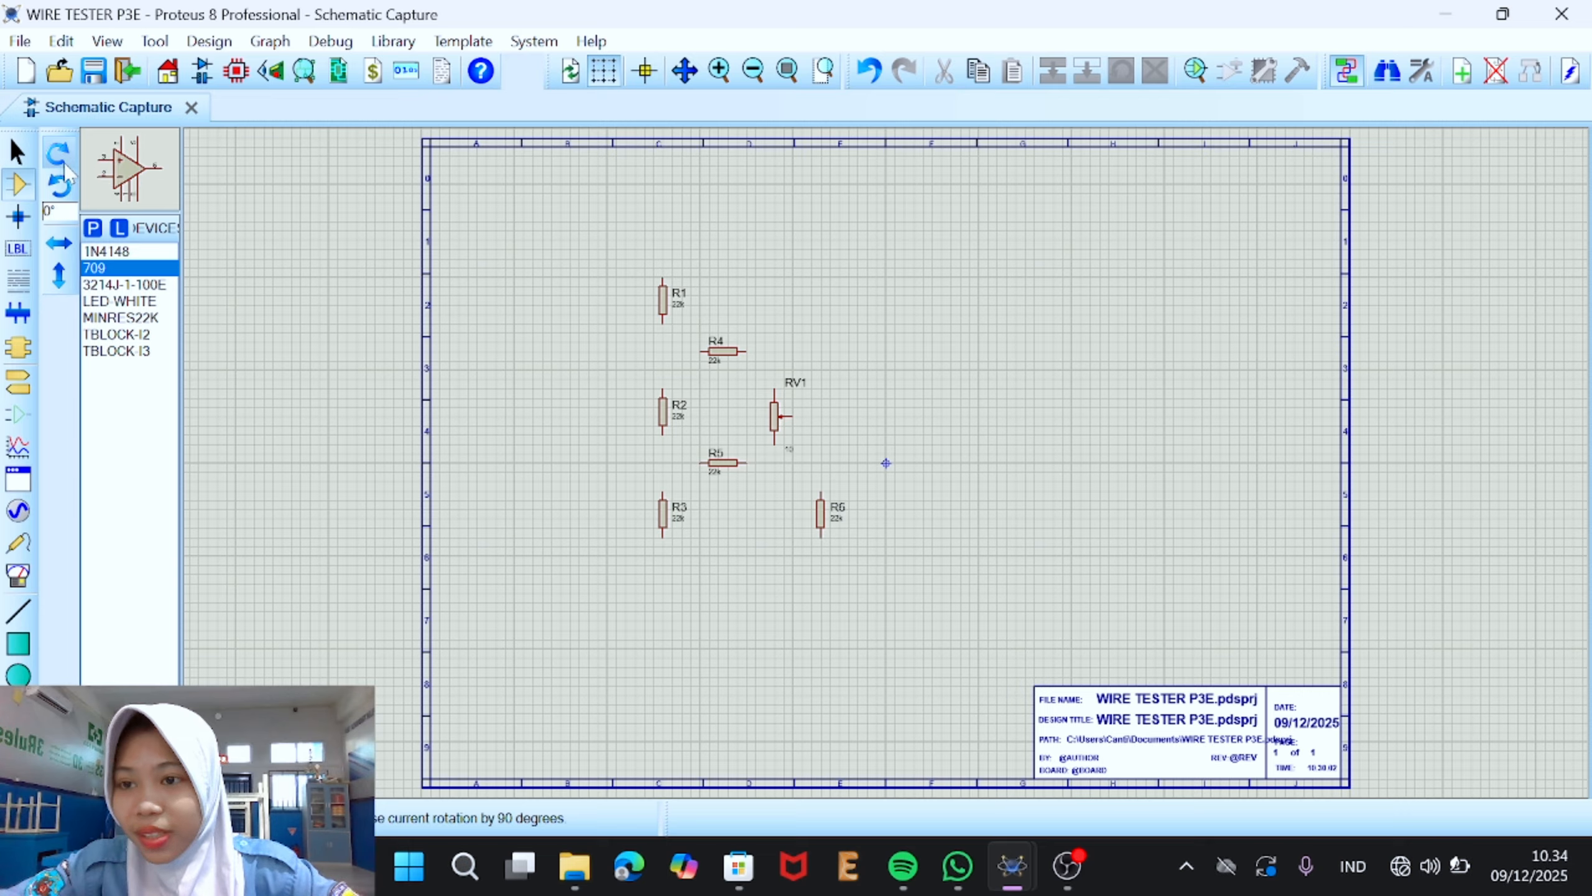
left_click(68, 250)
left_click(61, 244)
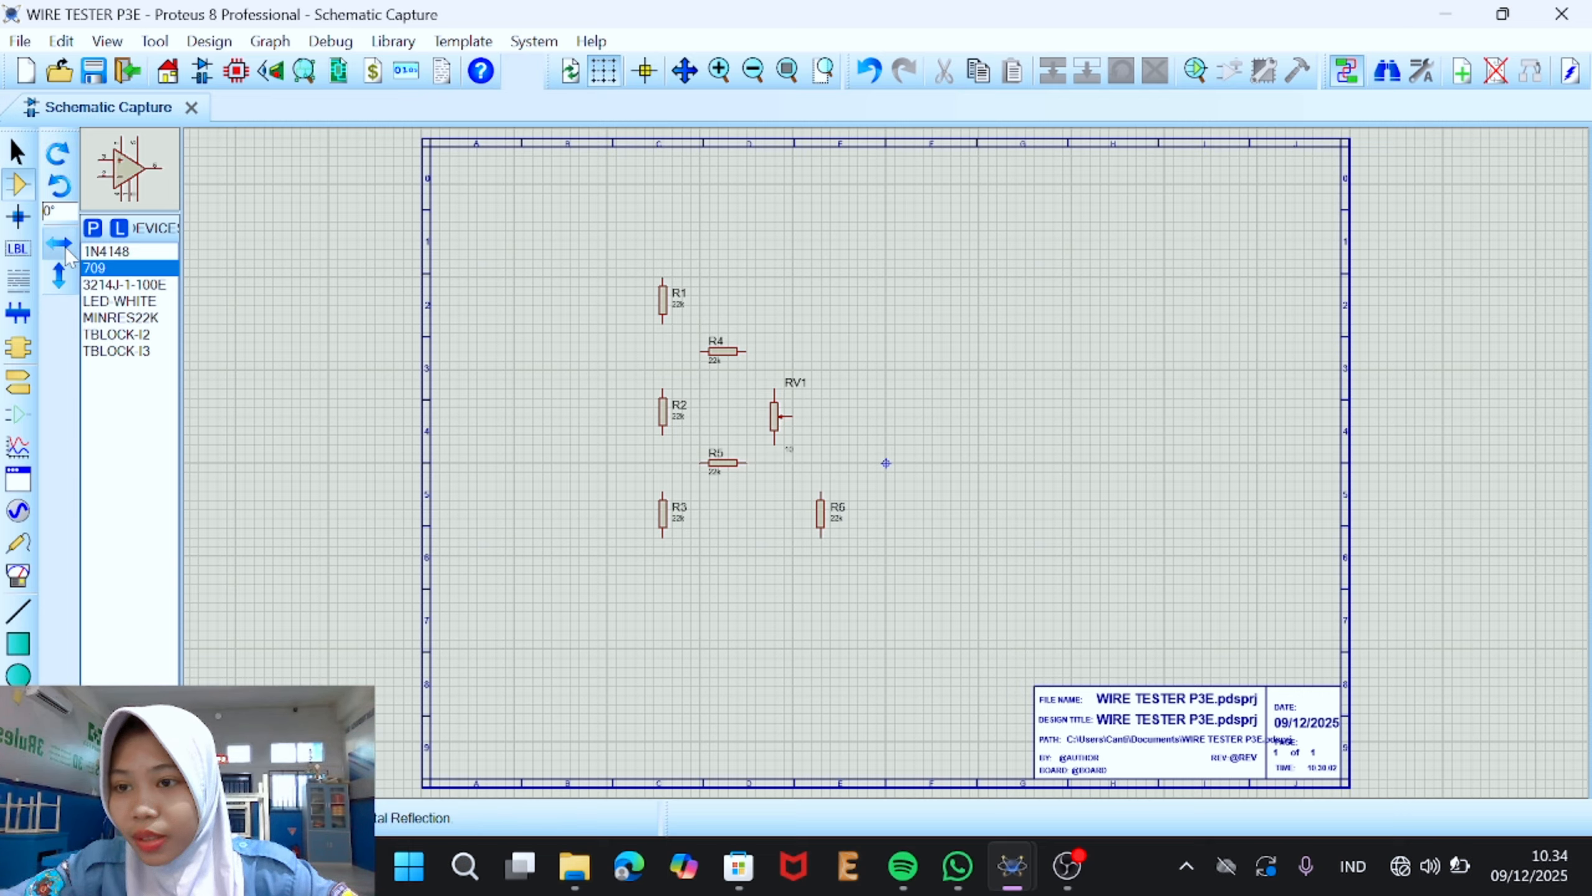
left_click(60, 187)
left_click(61, 194)
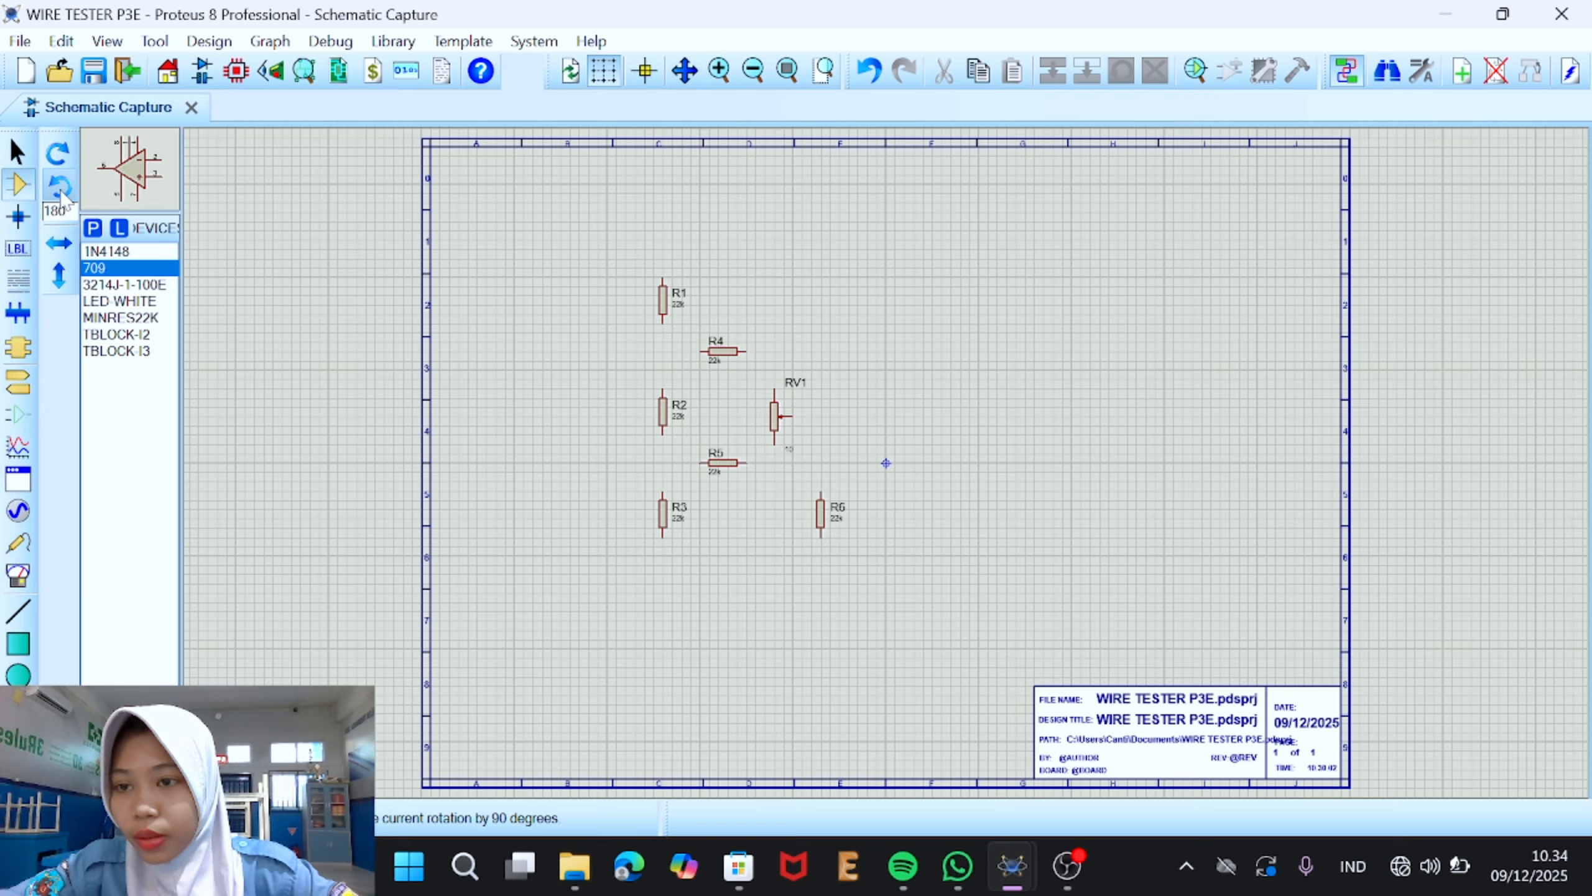
left_click(61, 195)
left_click(61, 195)
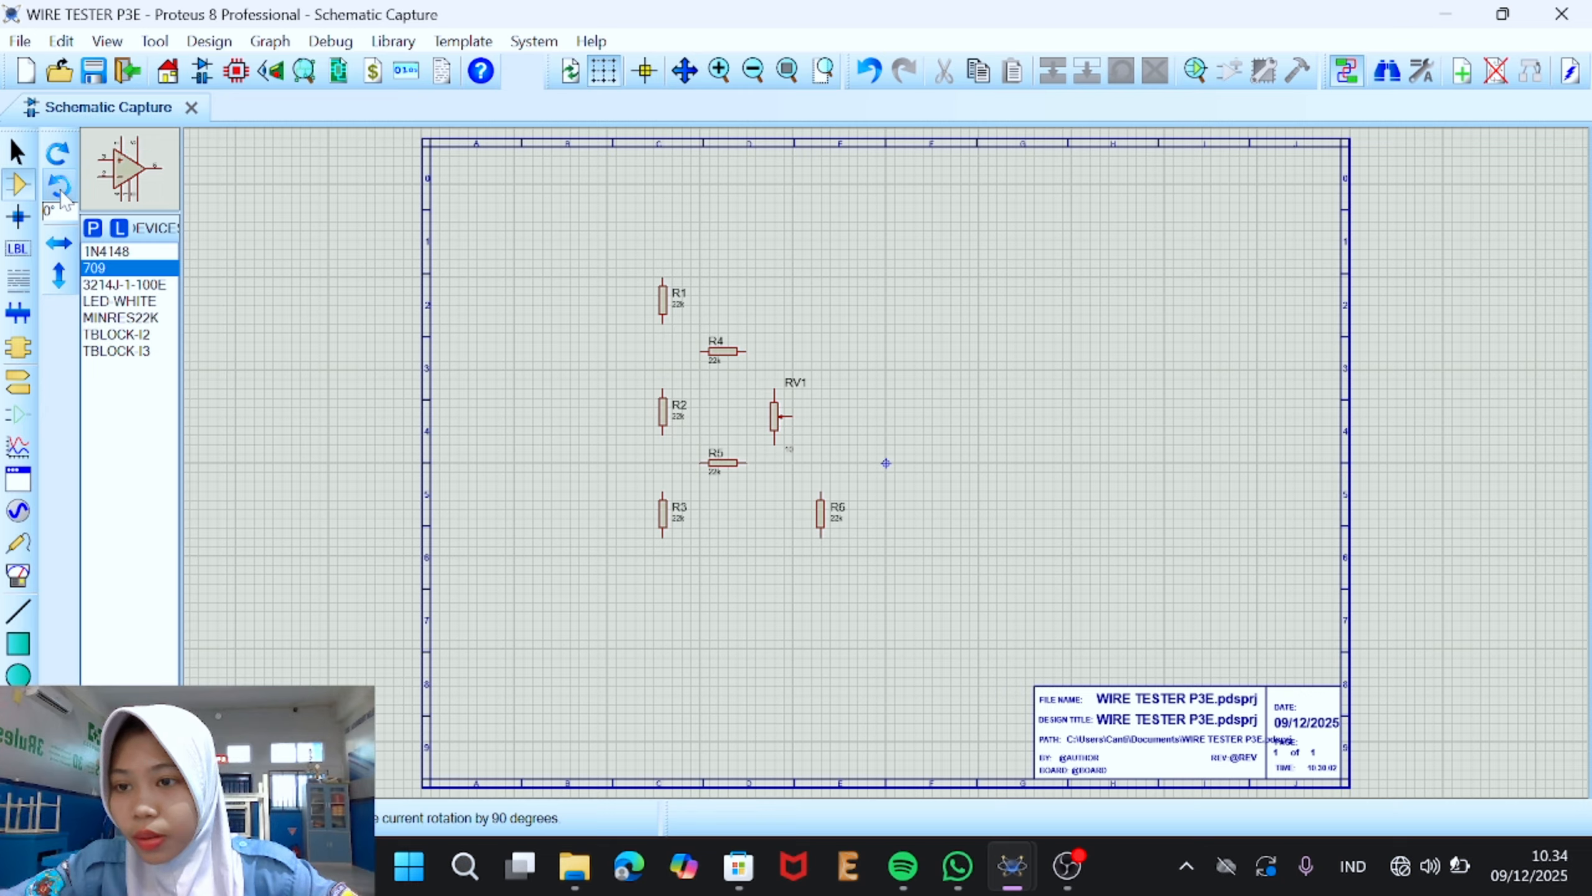
left_click(59, 276)
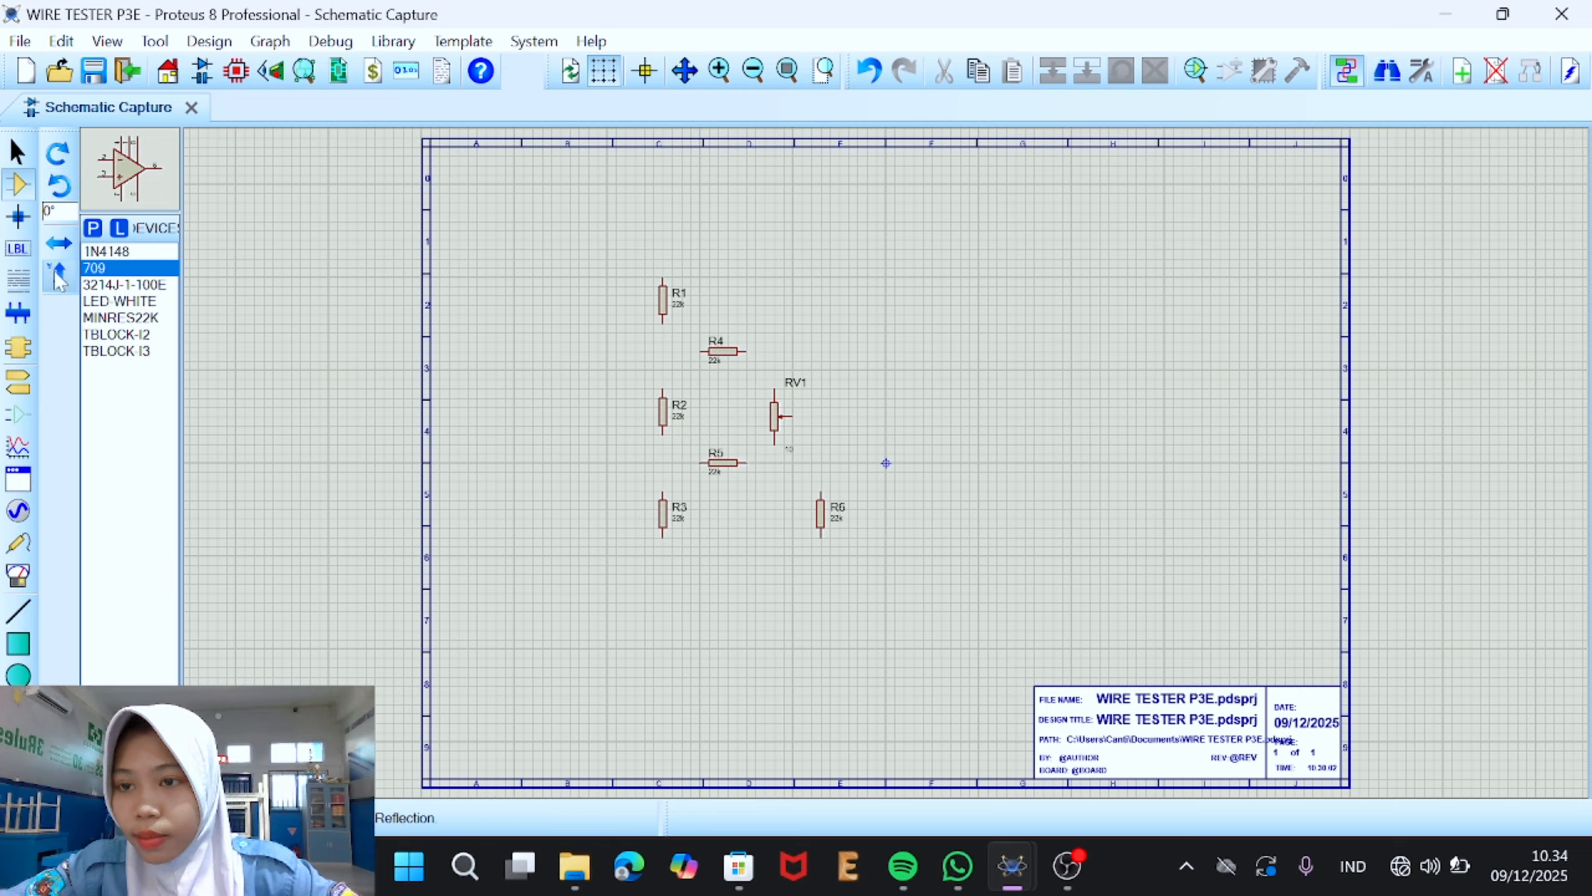
left_click(867, 403)
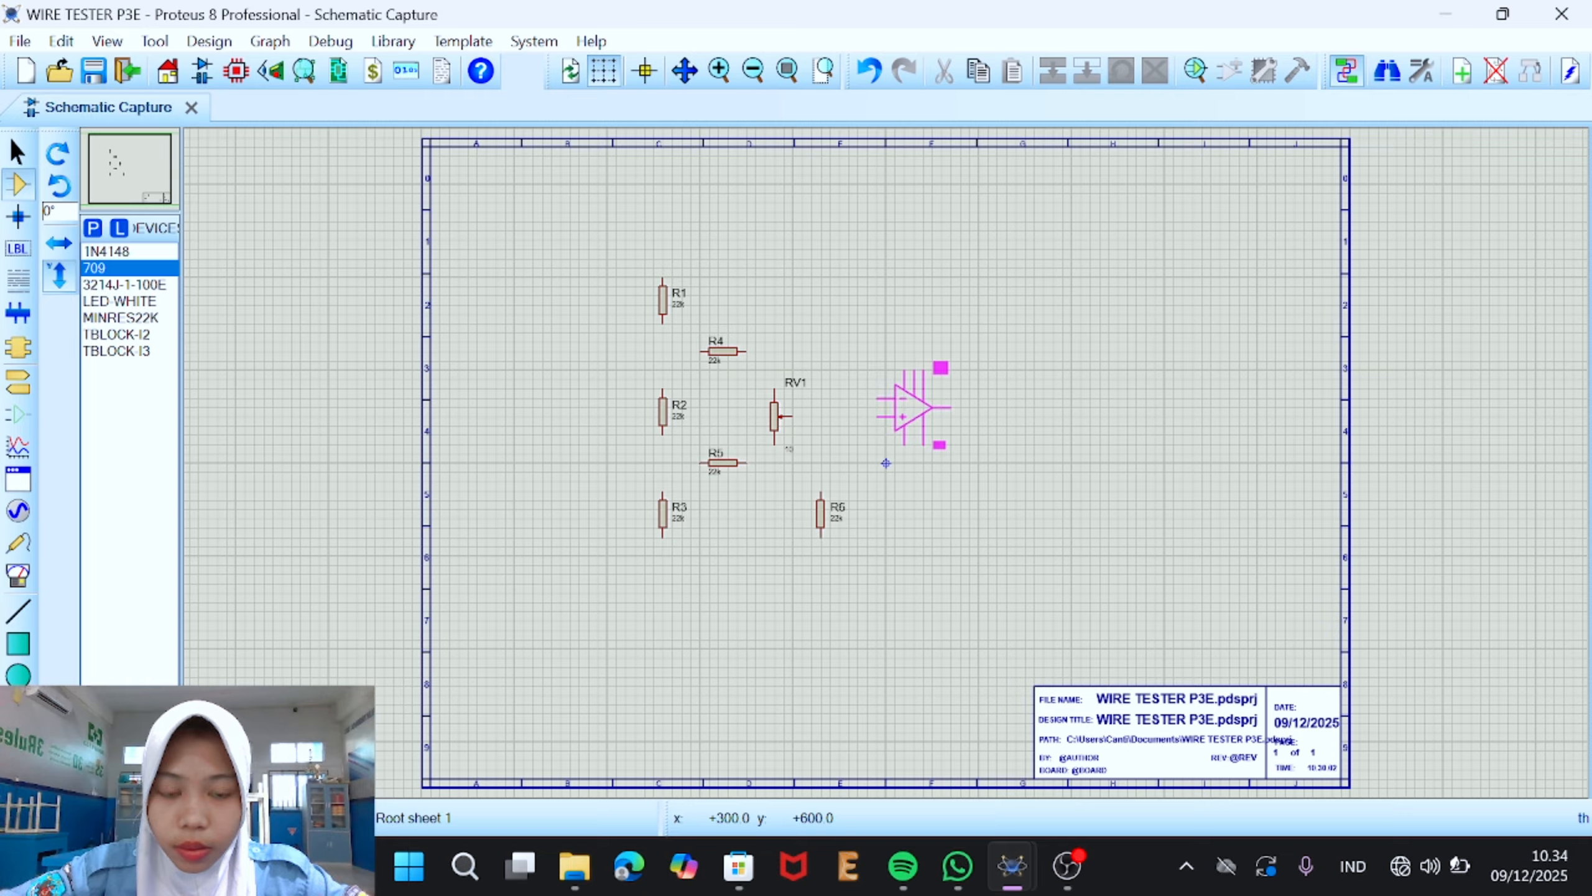
left_click(894, 407)
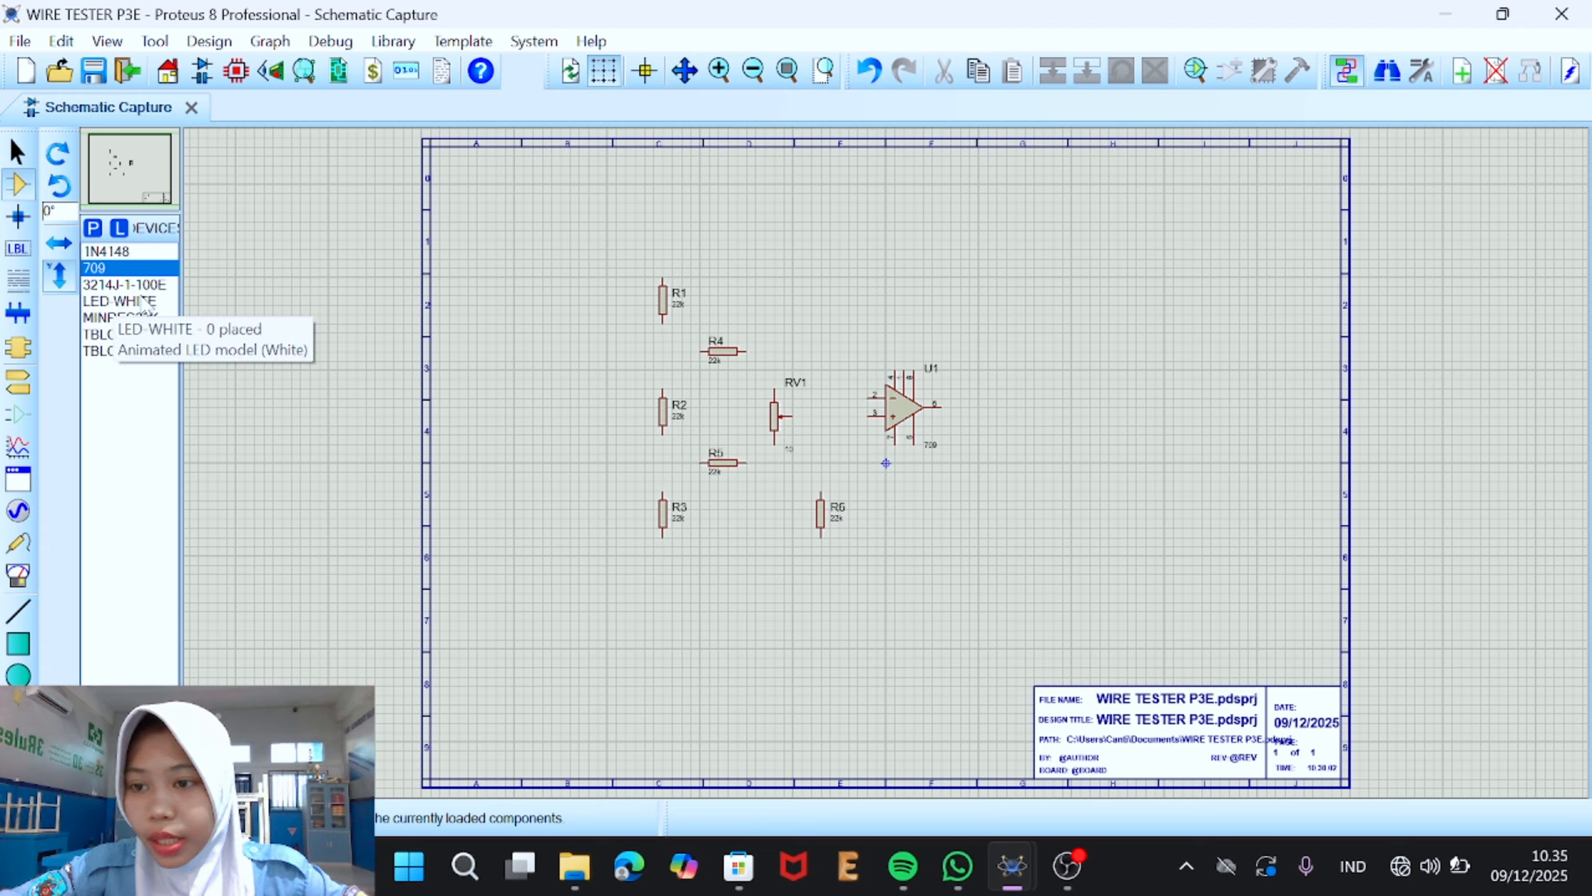
Step: Place a 1N4148 diode to the right of op-amp U1 and a horizontal MINRES22K resistor beyond it, both level with U1's output
left_click(116, 251)
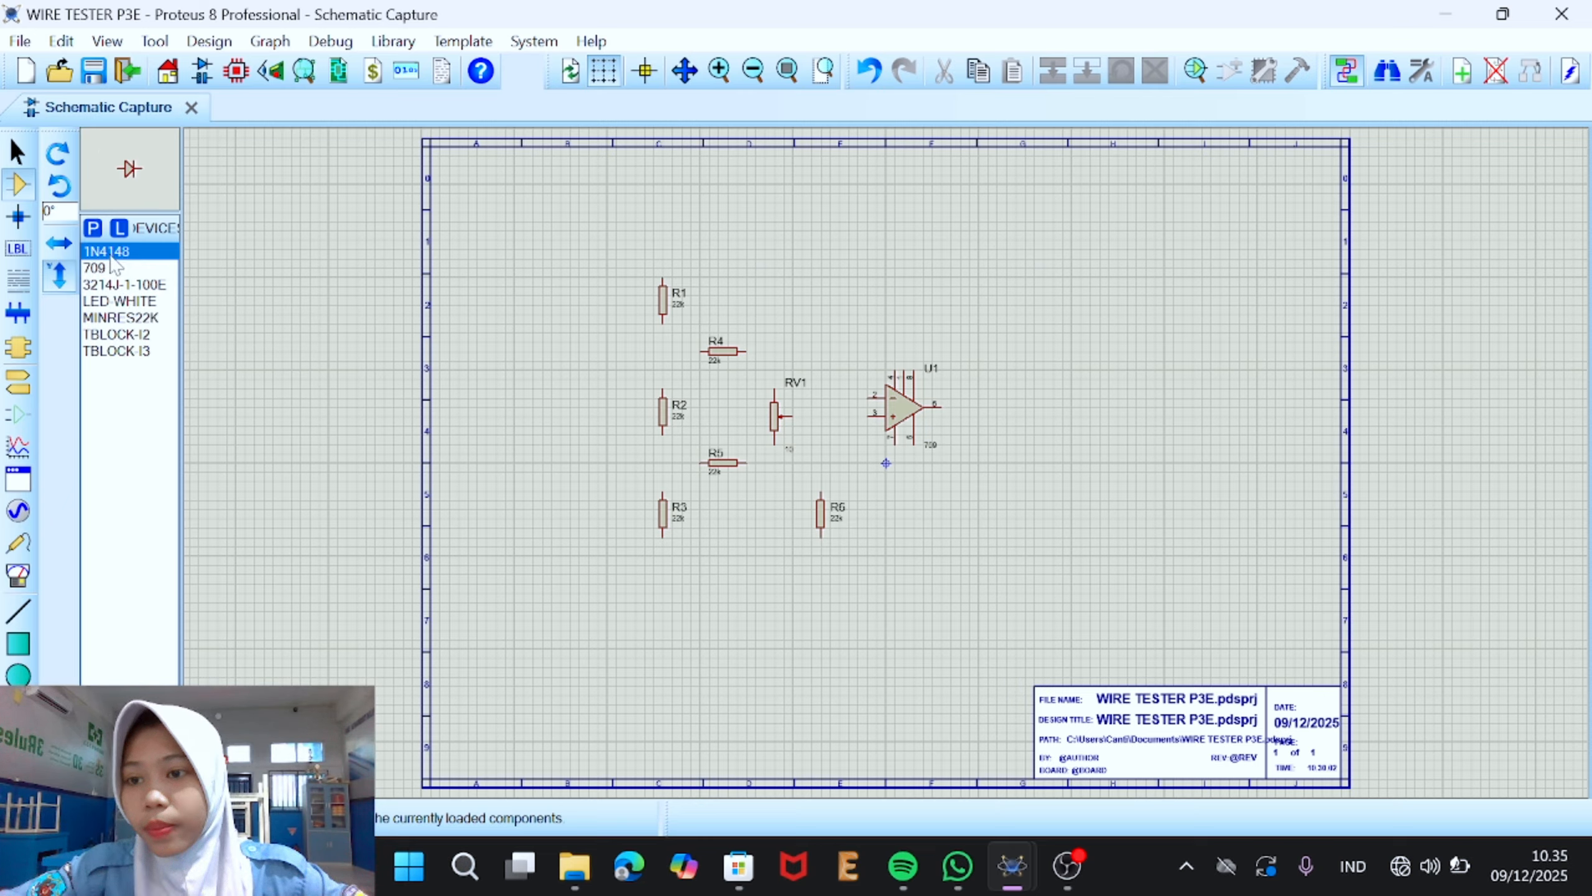
left_click(997, 411)
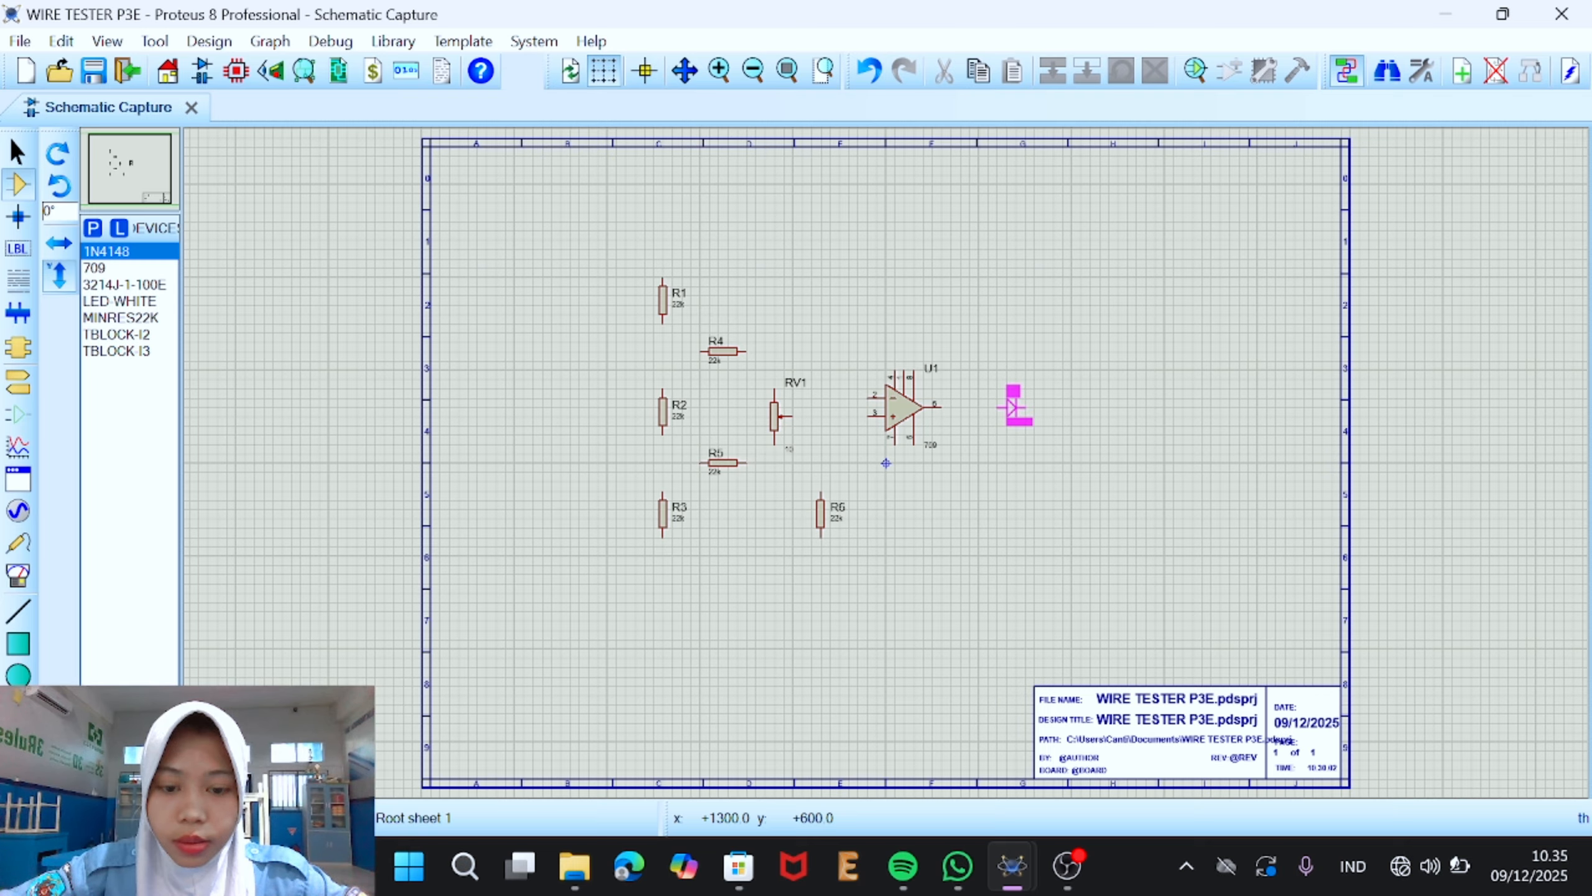
left_click(1011, 406)
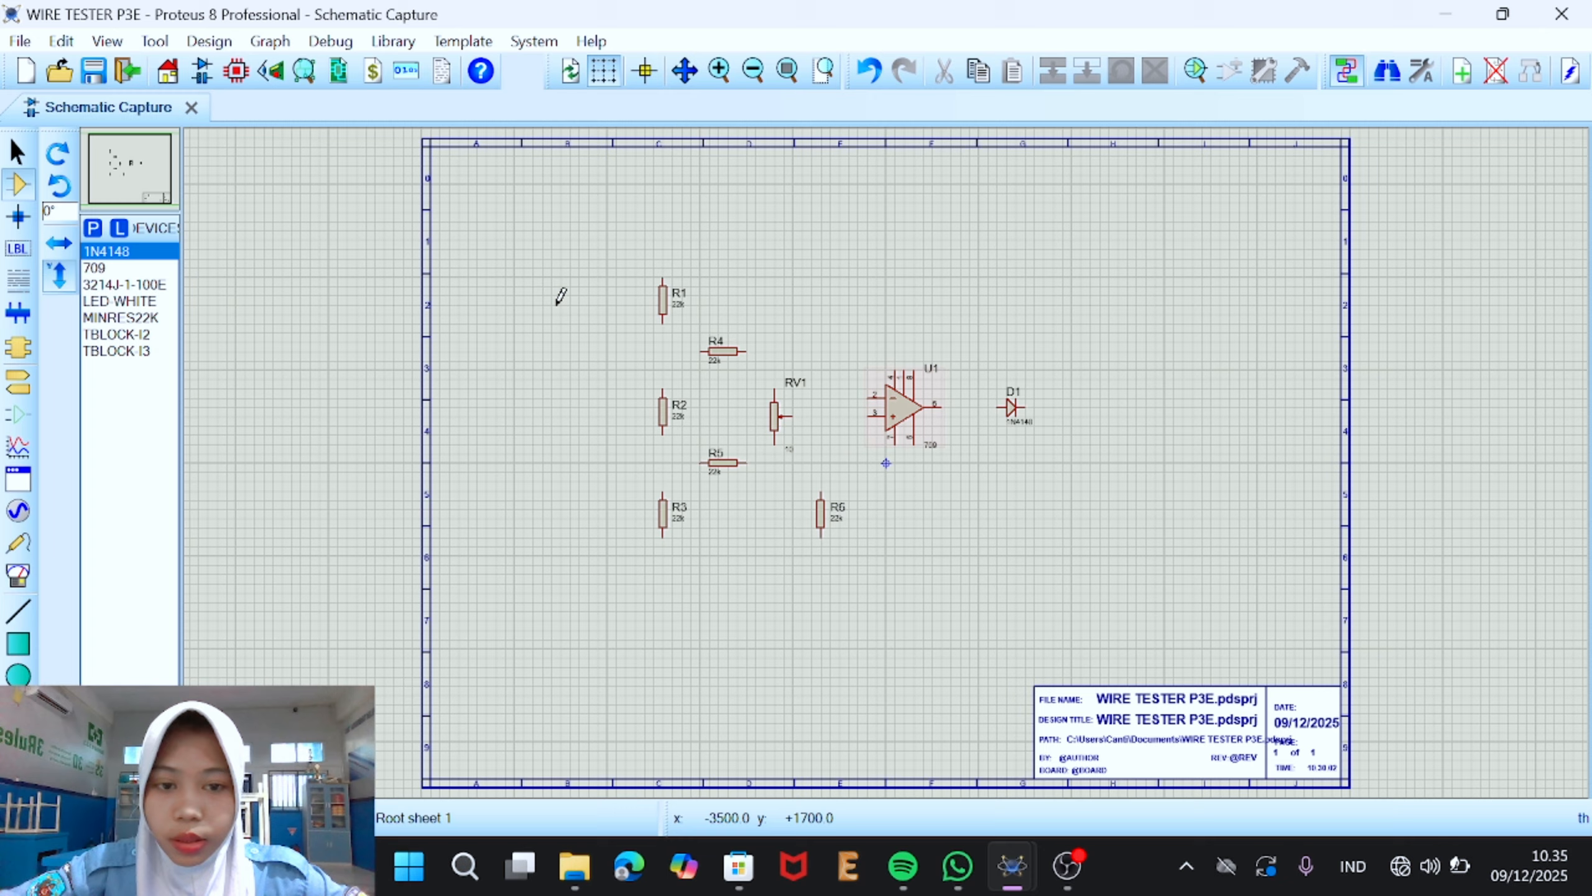
left_click(123, 317)
left_click(1088, 401)
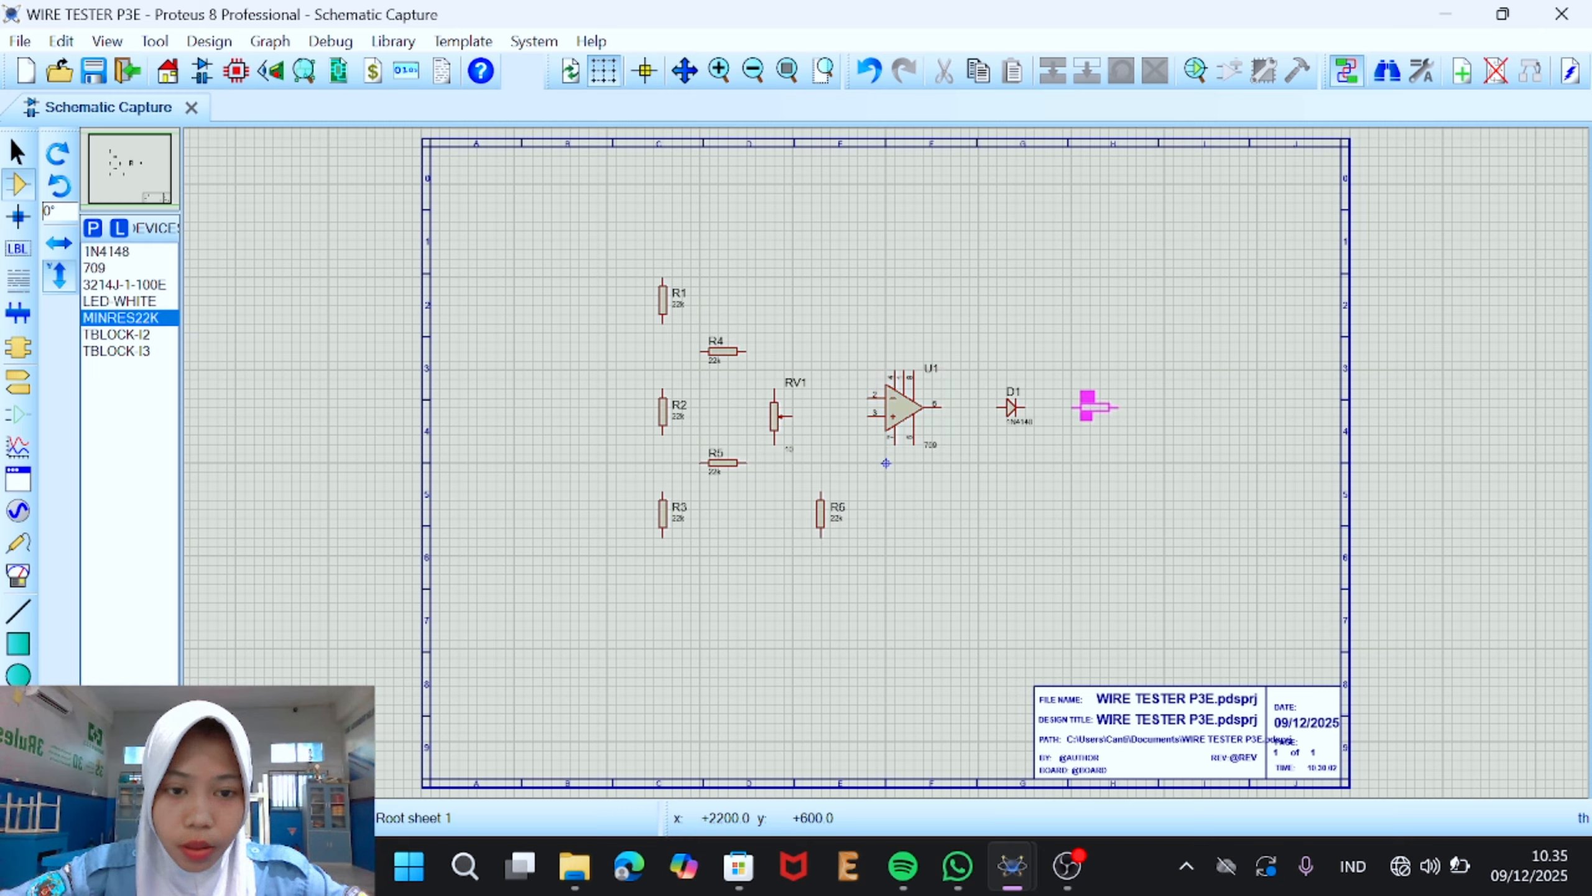
left_click(1087, 406)
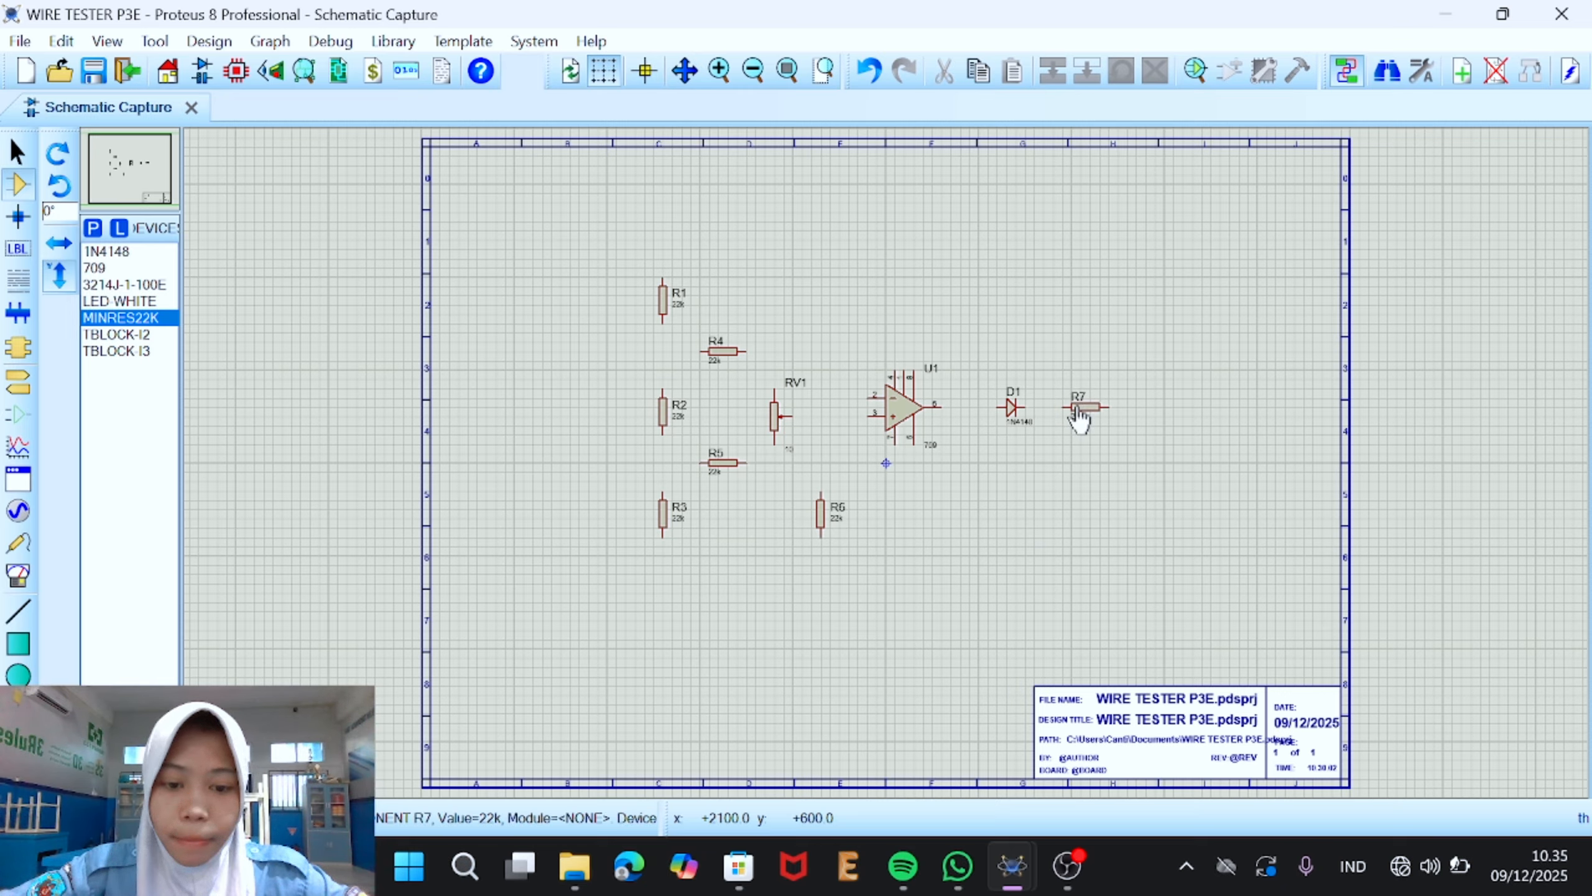
Step: Place the LED-WHITE rotated to -90° to the right of resistor R7, in line with it
left_click(133, 302)
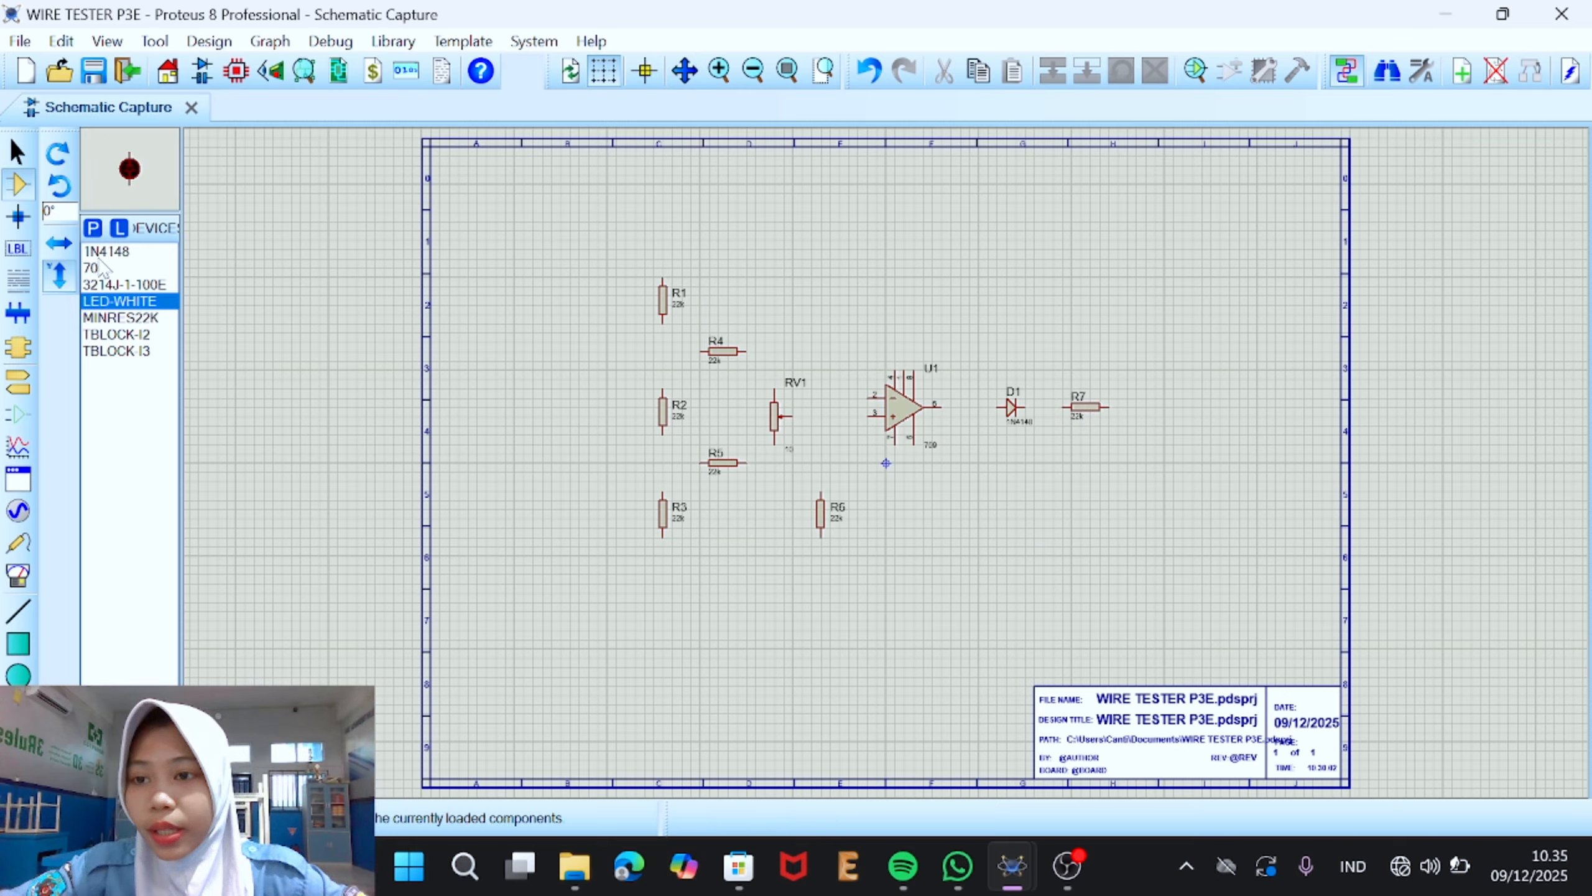
left_click(59, 152)
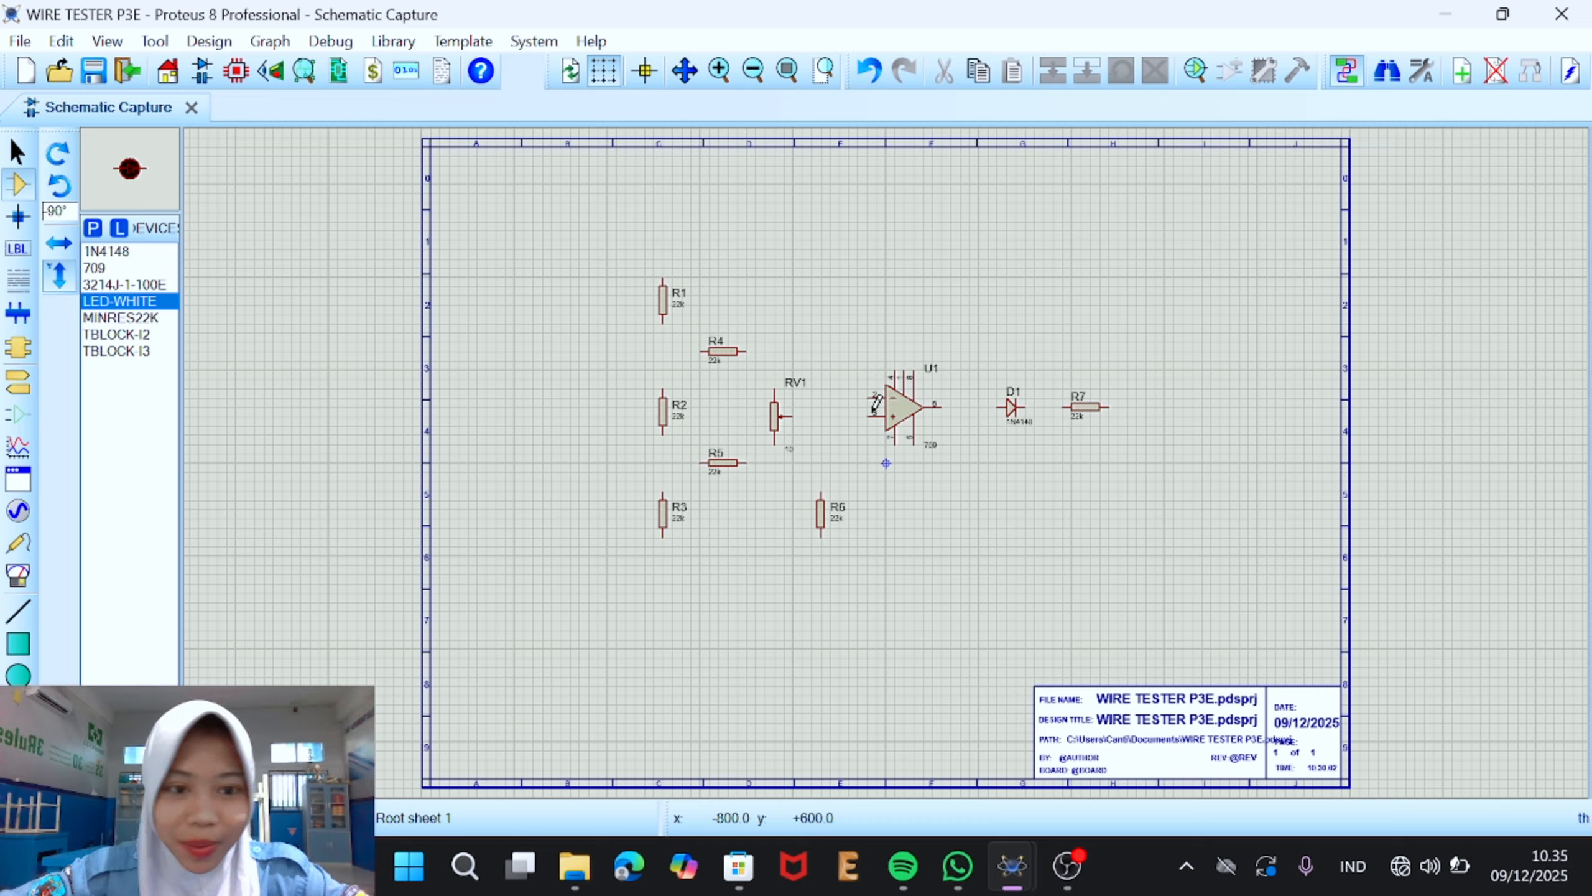
left_click(1152, 404)
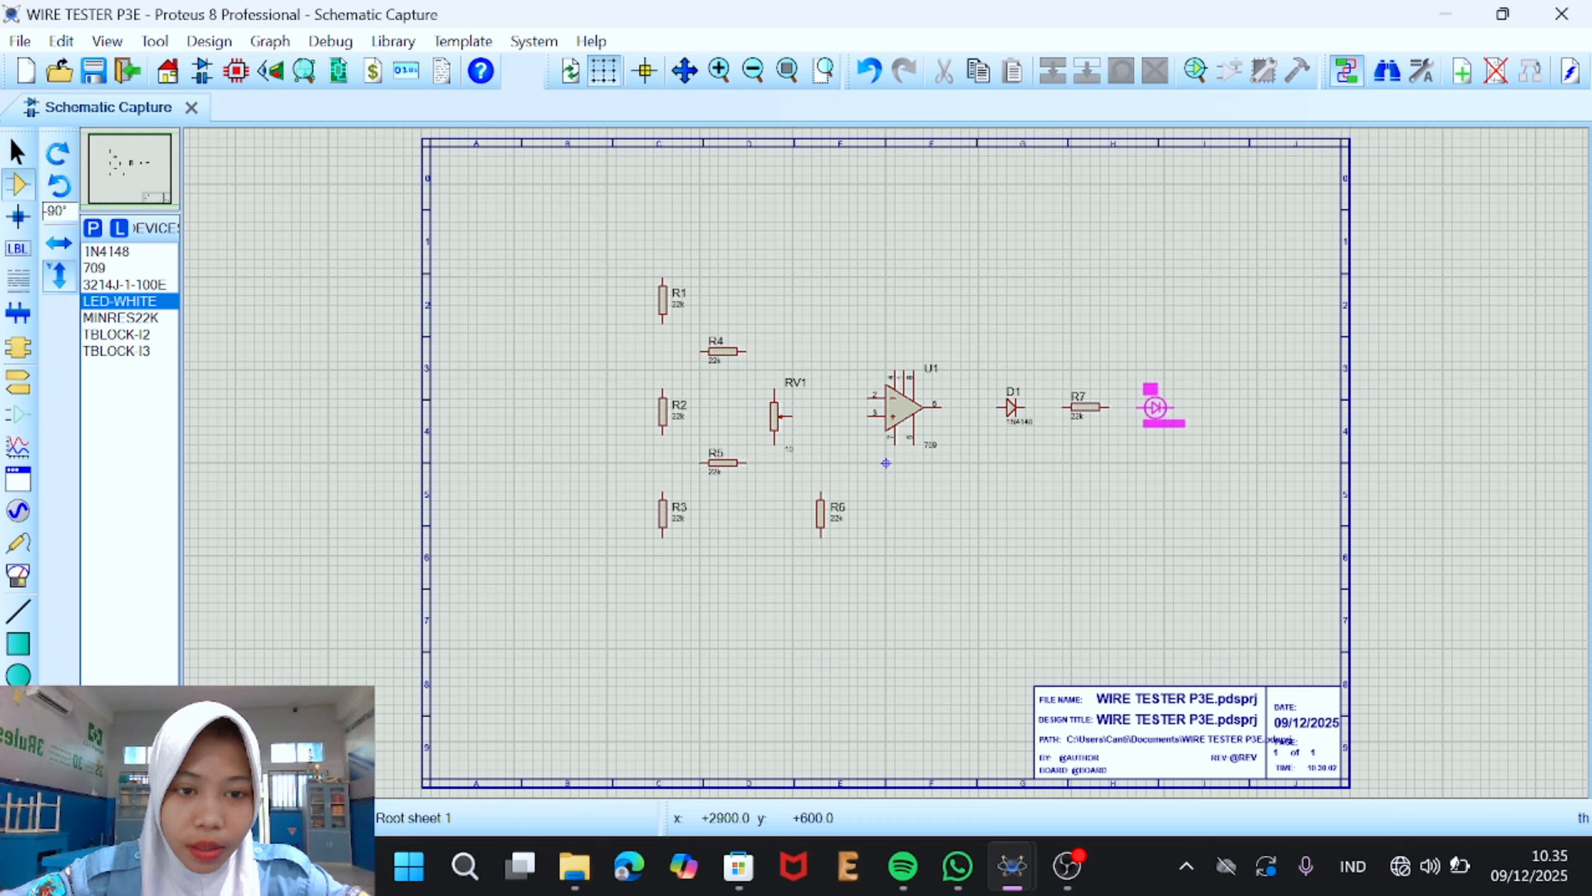
left_click(1157, 407)
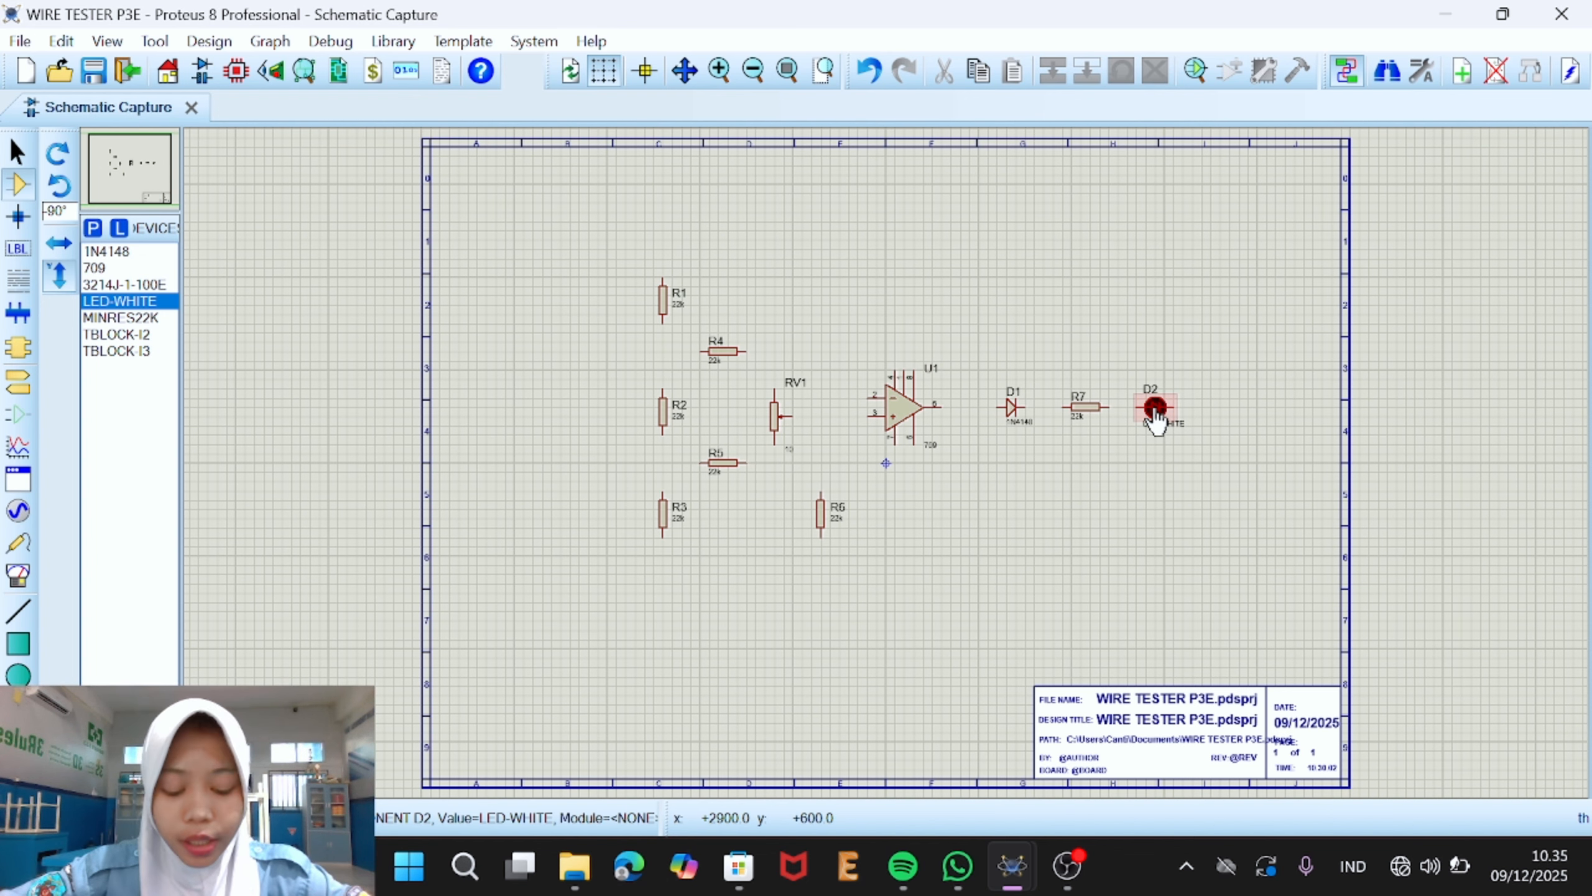
Step: Open the Packaging Tool for the white LED D2, search packages for "DIODE LED", and add the LED package
right_click(1155, 414)
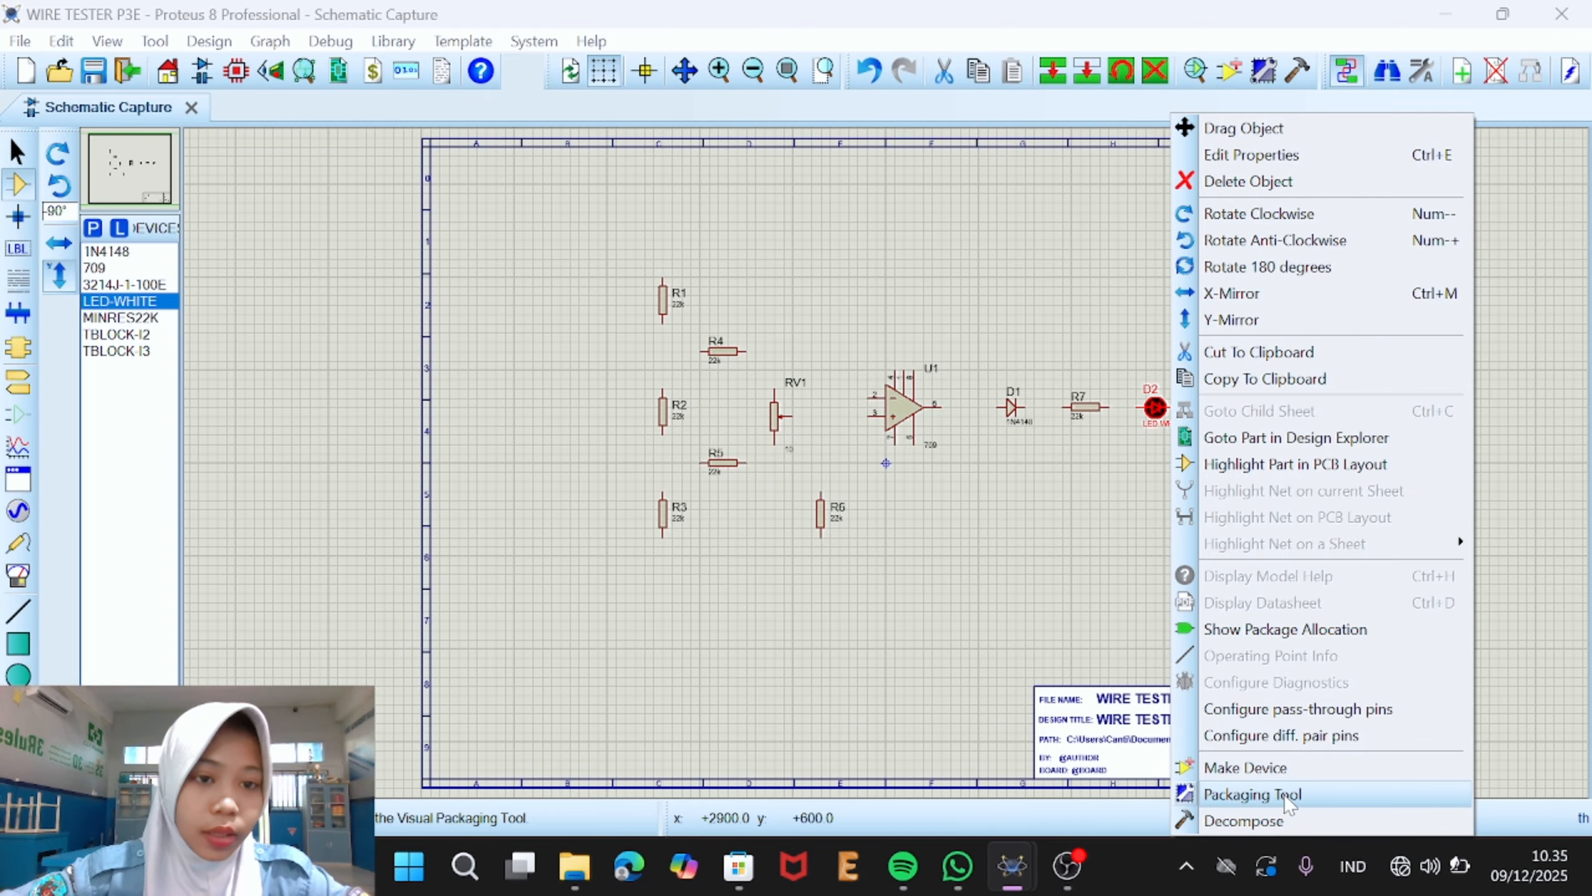
left_click(1254, 794)
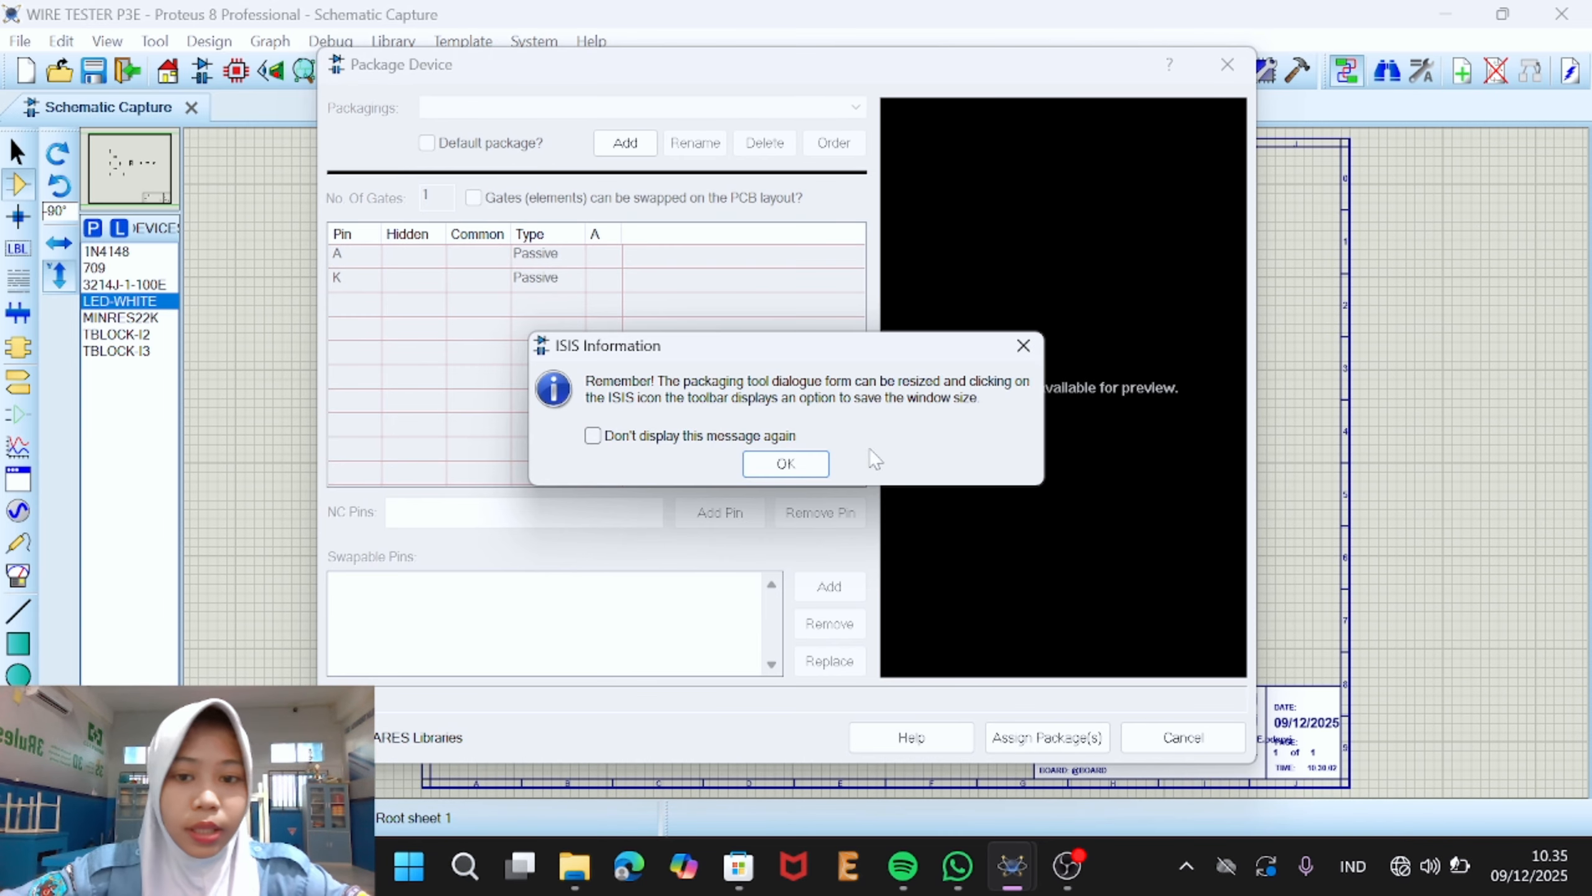
left_click(781, 464)
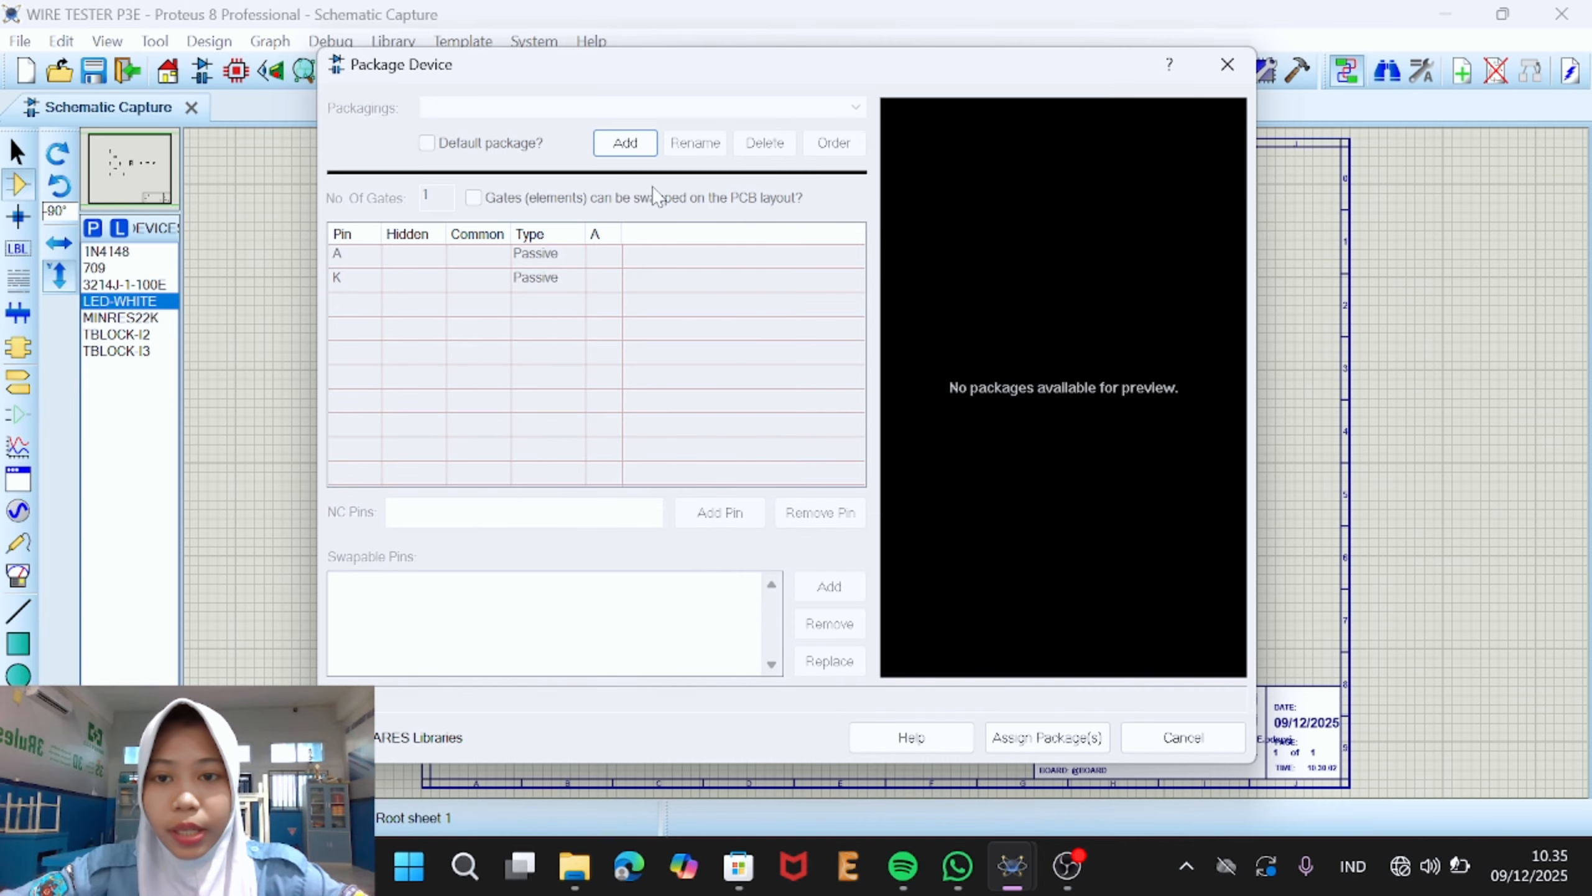
left_click(625, 143)
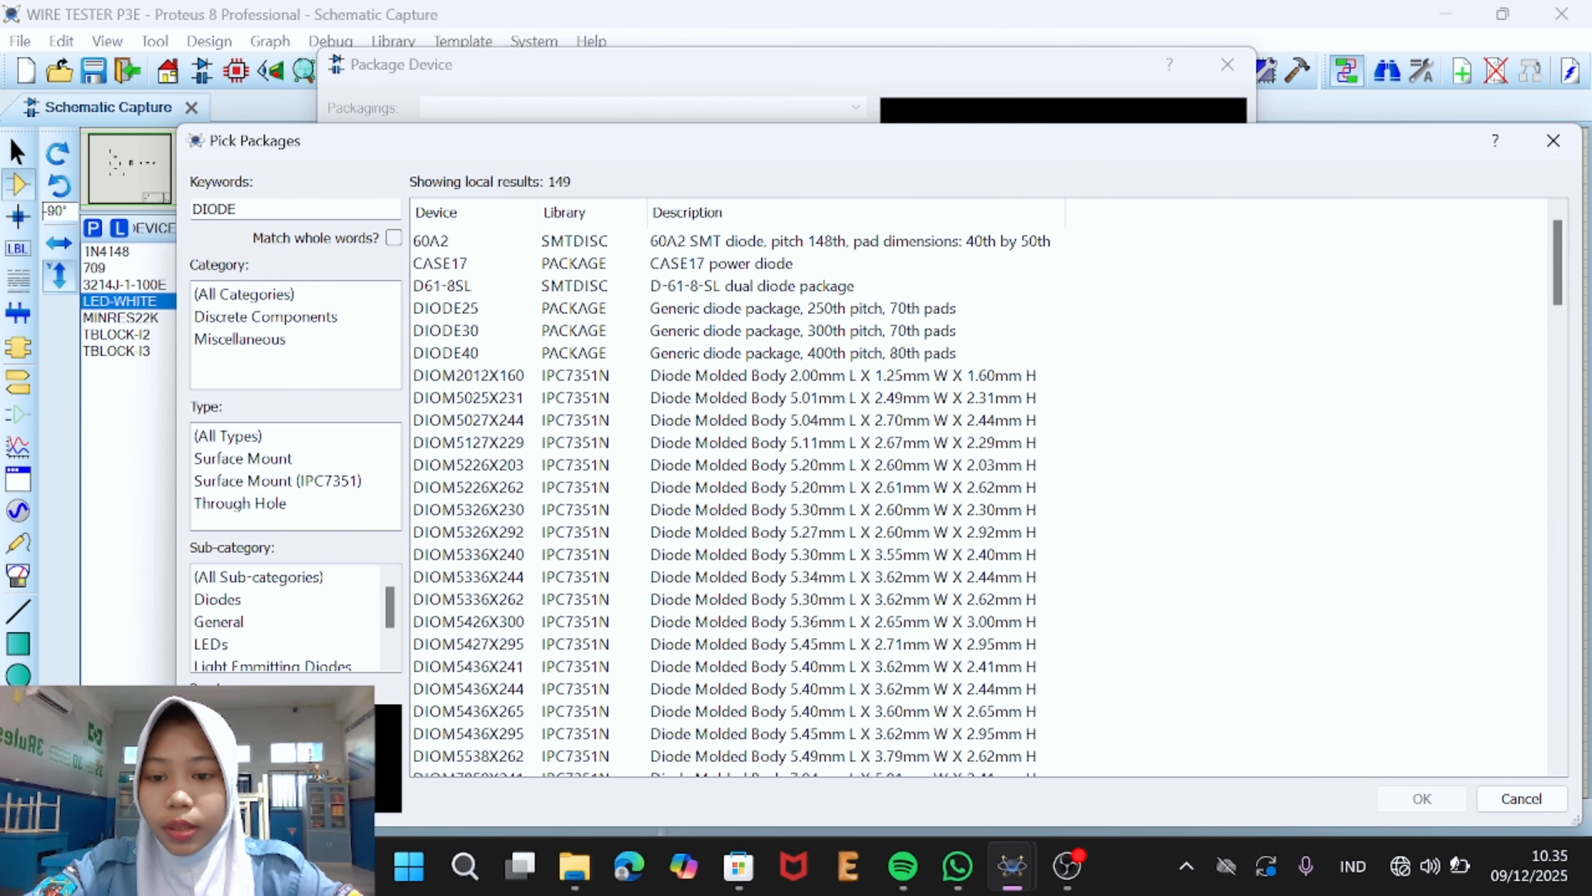
type("D")
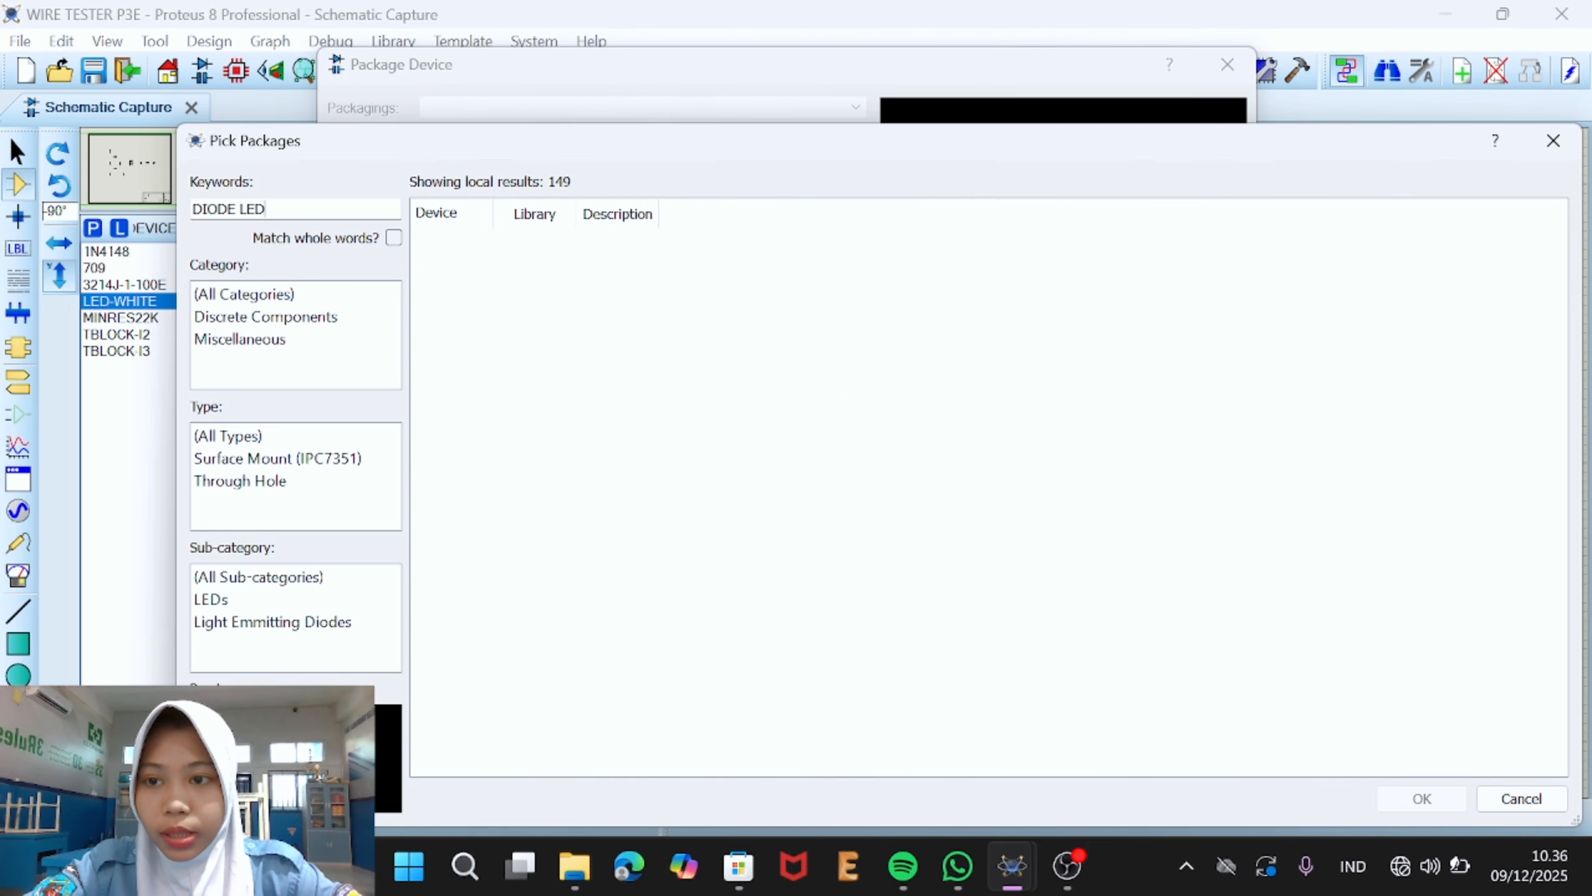
left_click(469, 246)
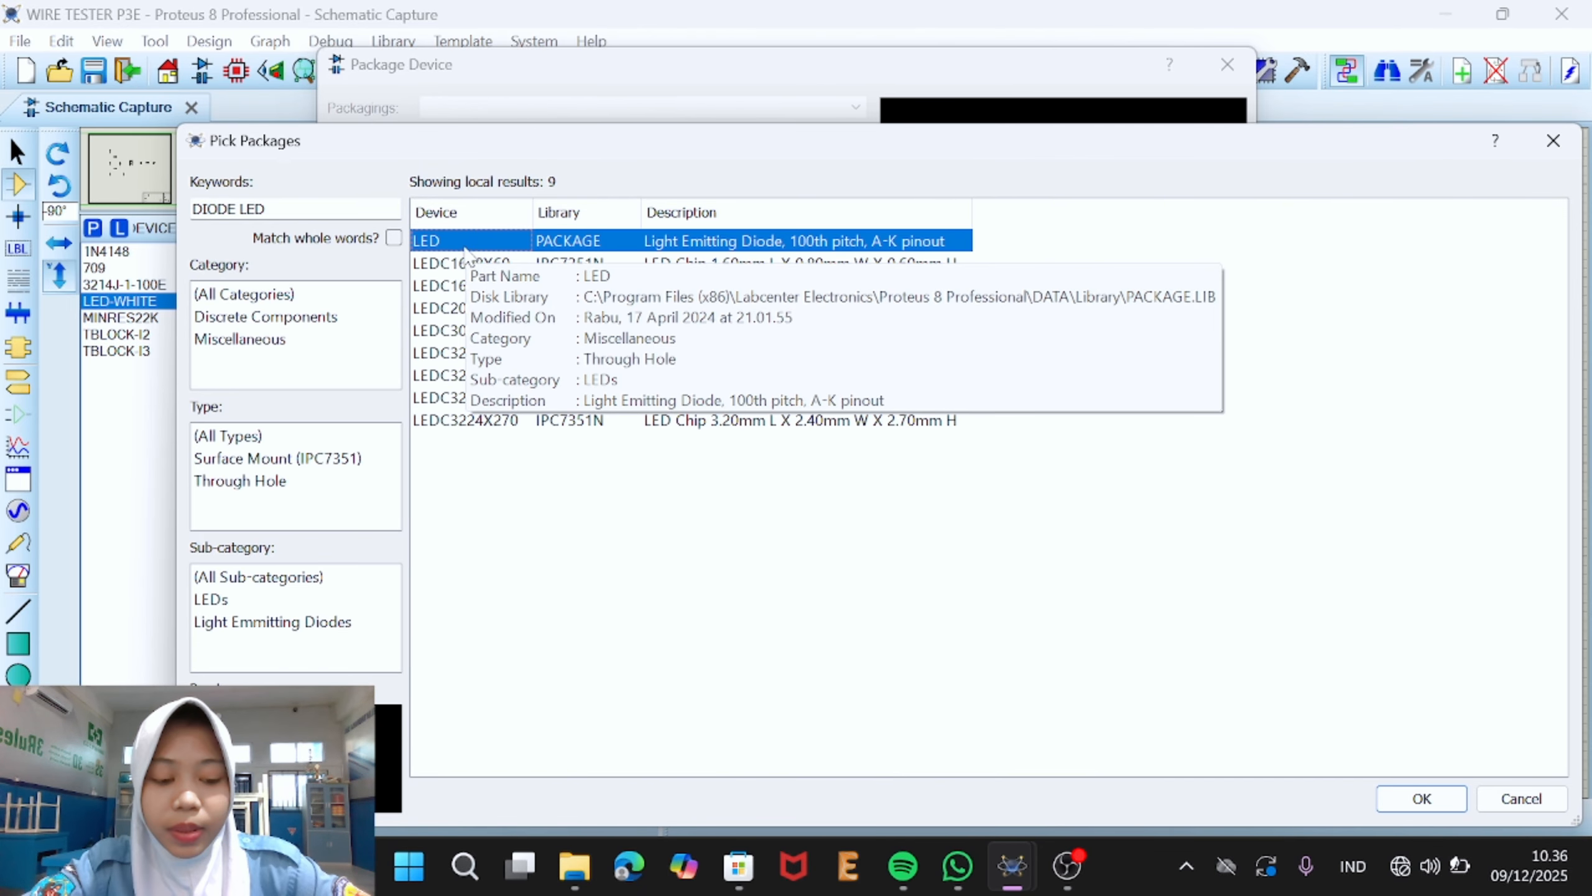
double_click(618, 242)
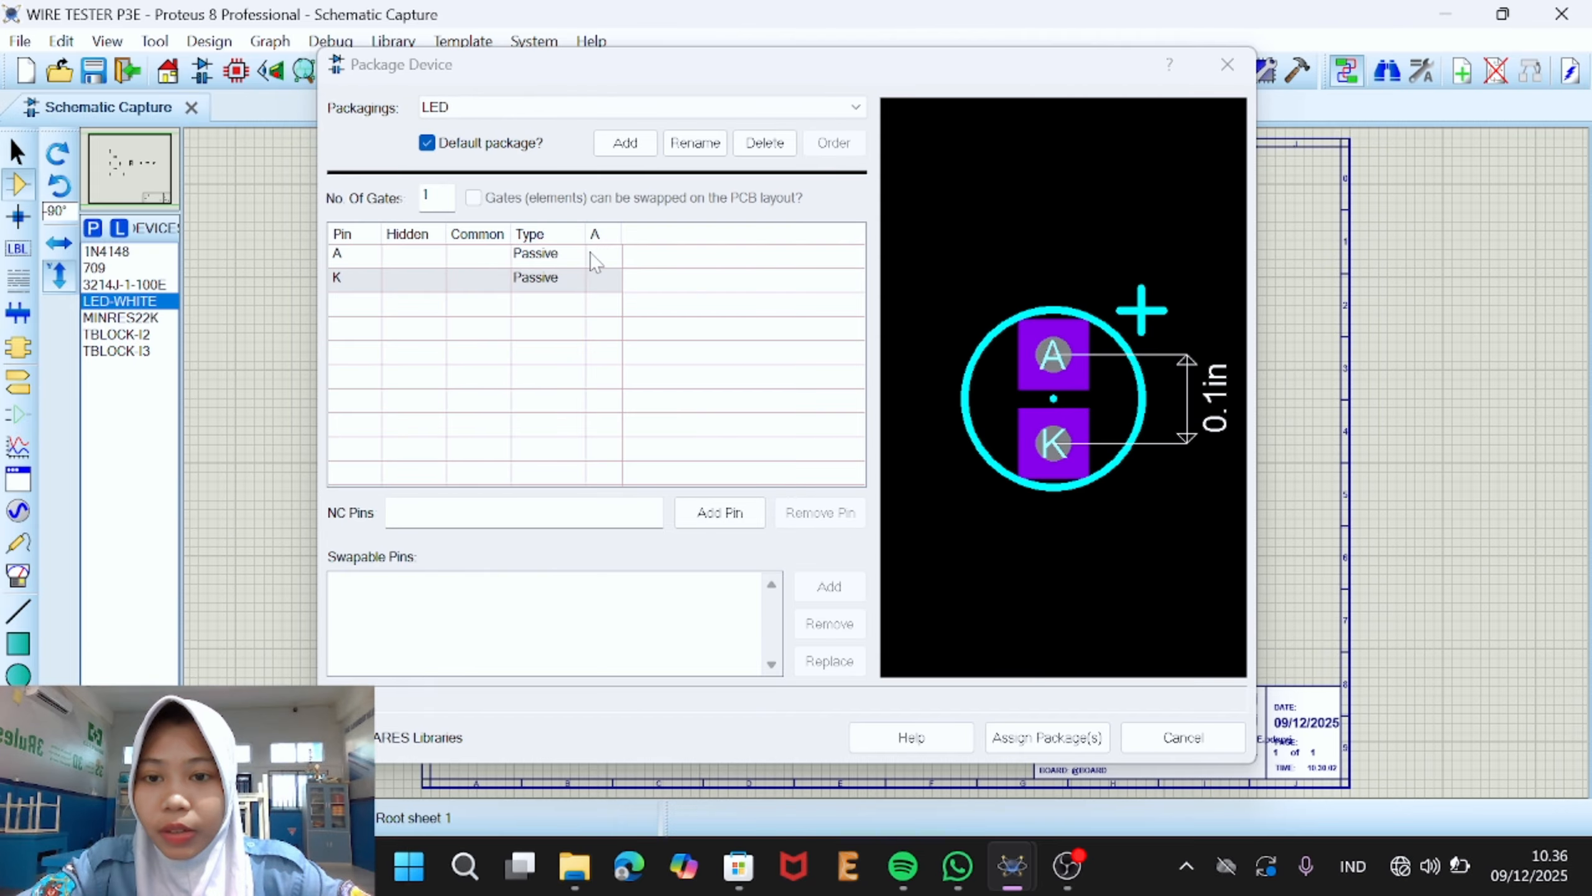
Step: Map pin A to pad A and pin K to pad K, save the packaging to the ACTIVE library, and update the design's devices
left_click(595, 263)
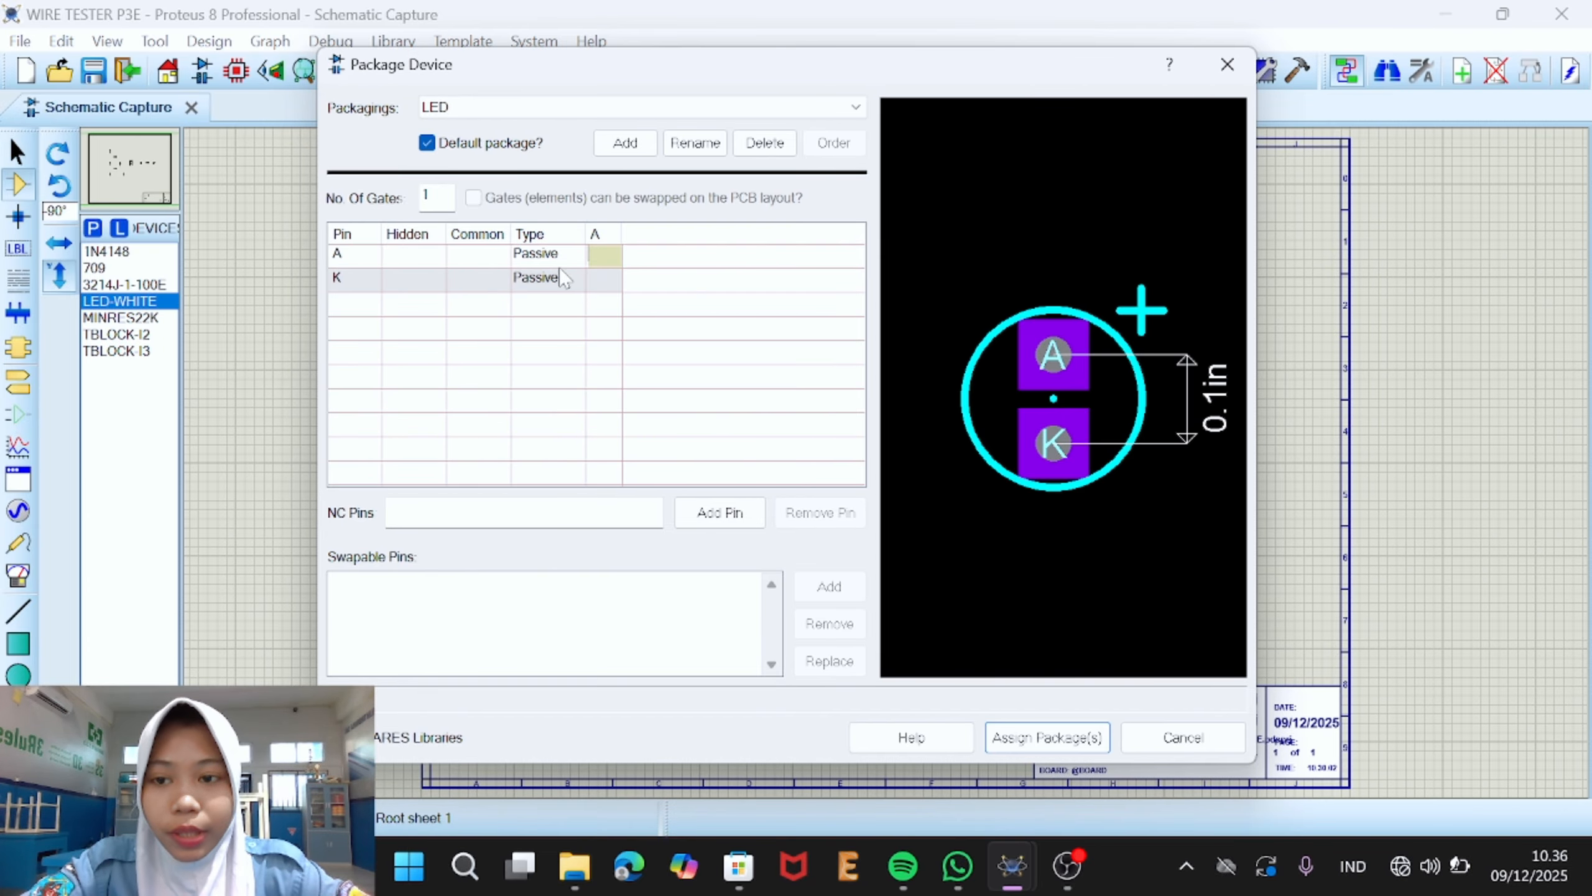
left_click(599, 279)
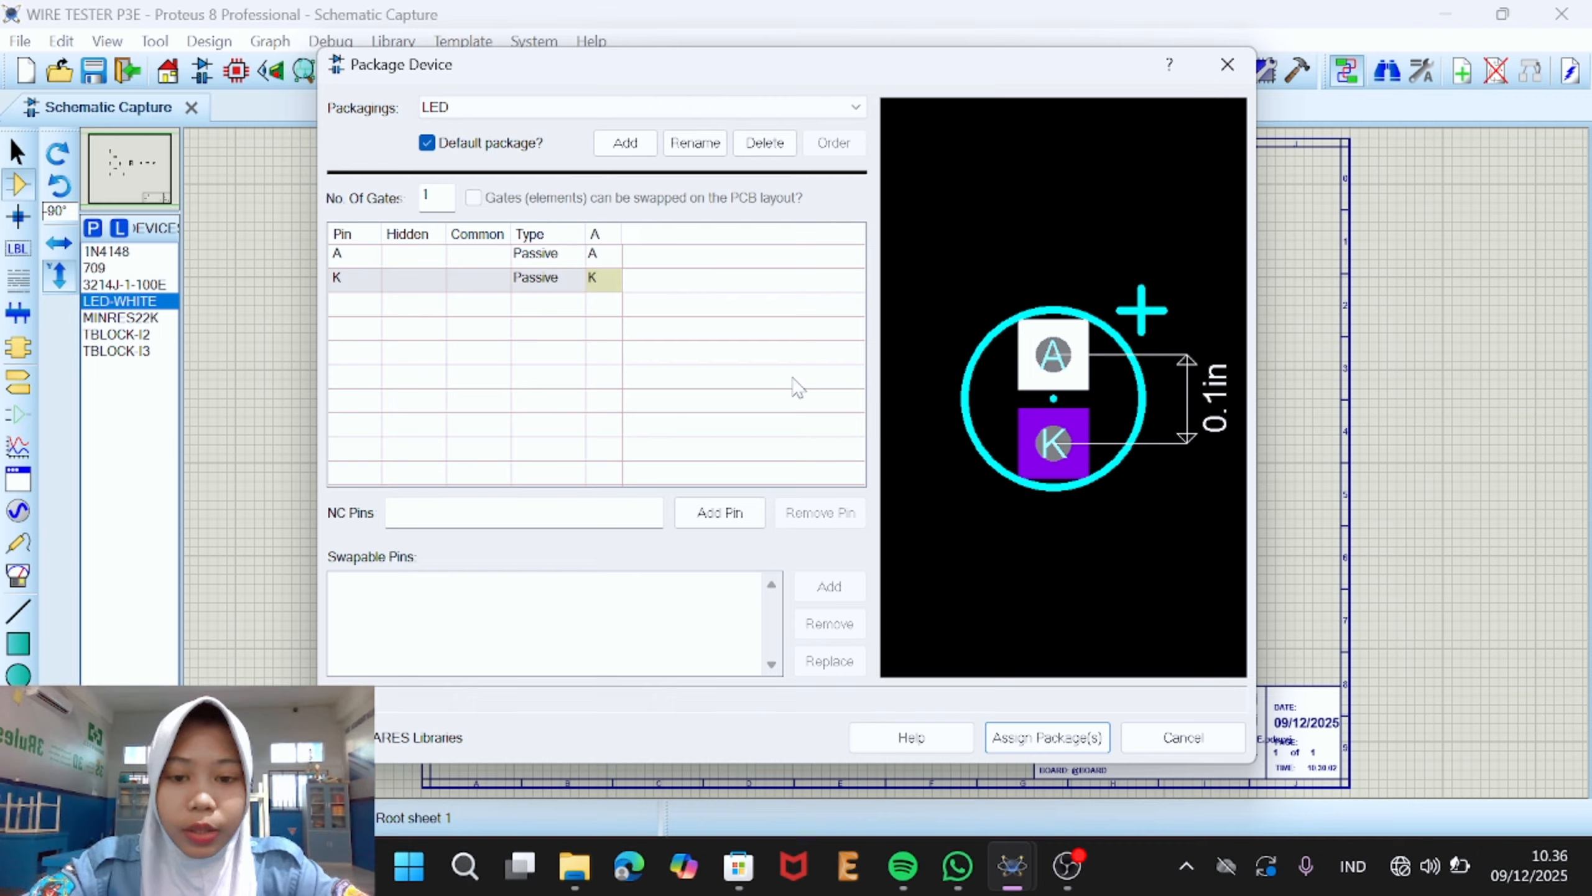
left_click(1045, 739)
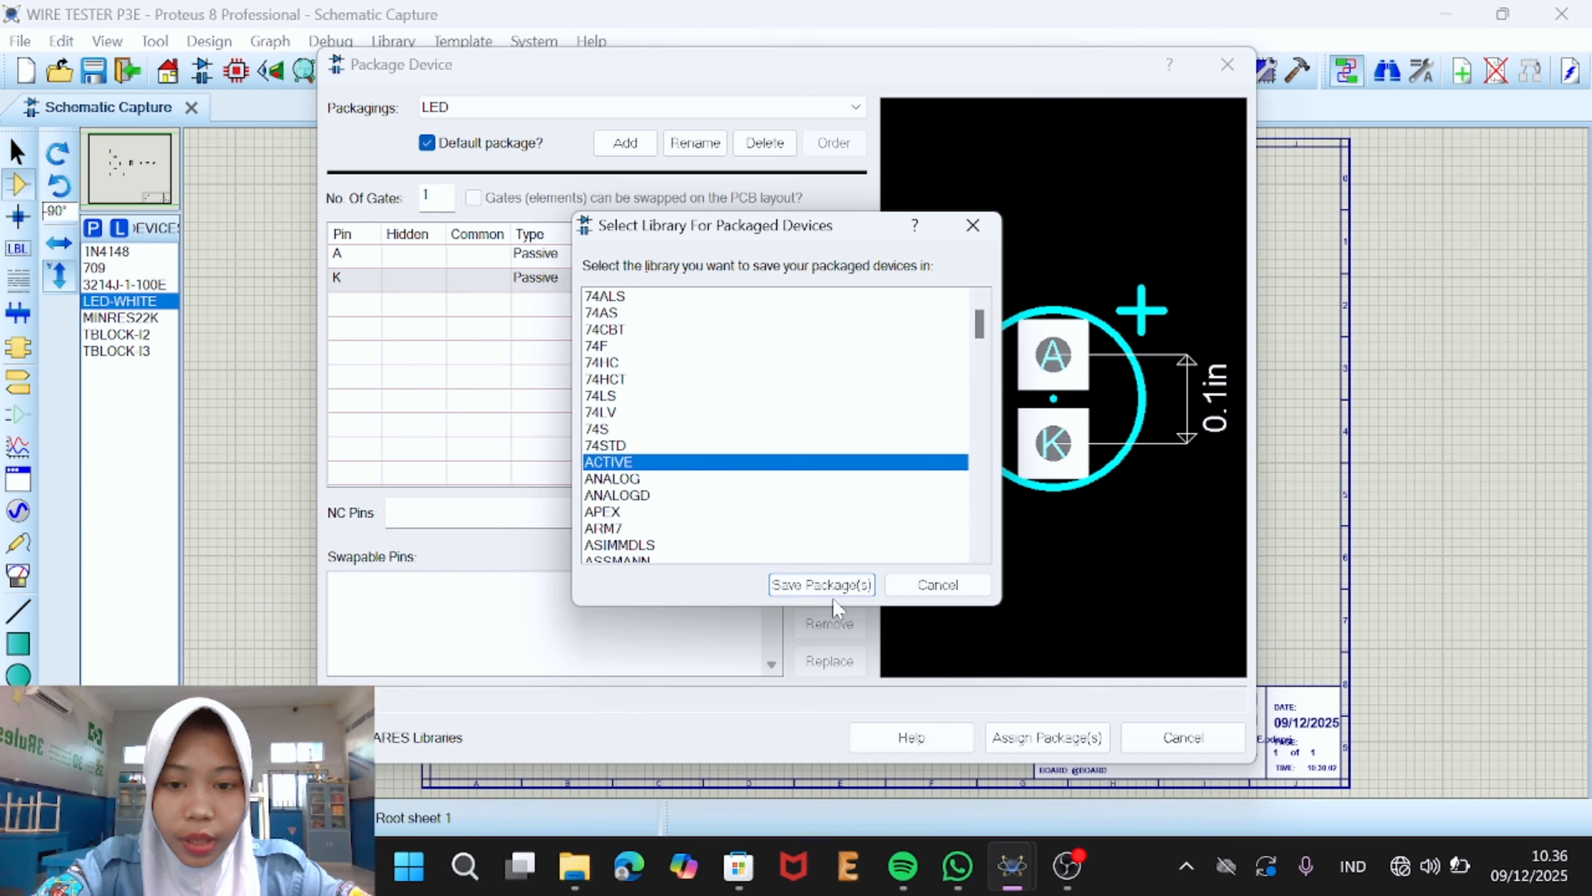
left_click(821, 585)
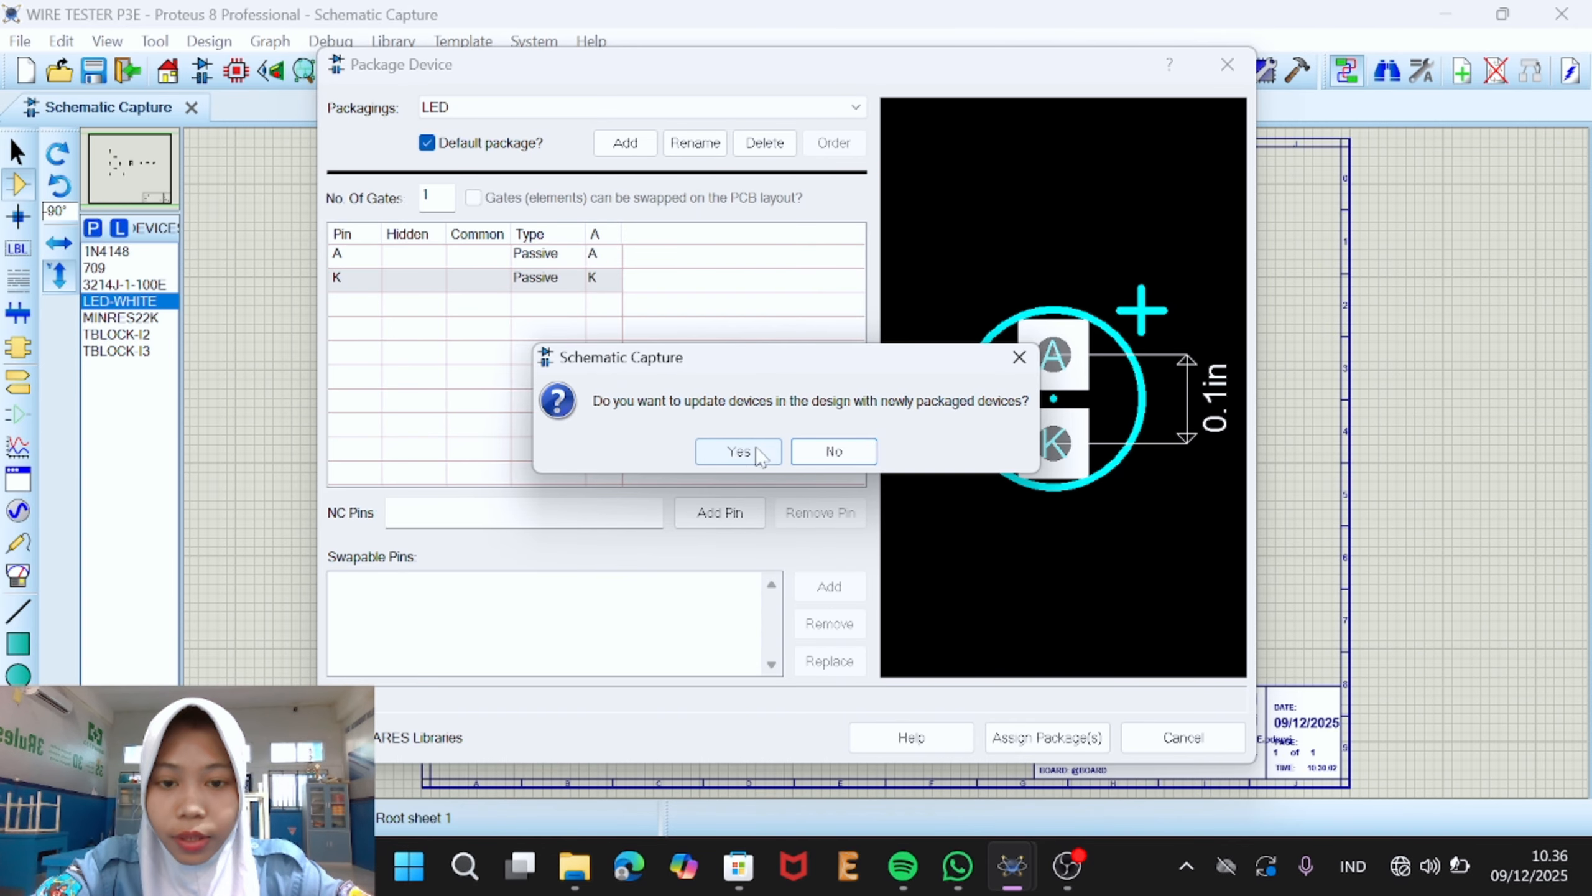
left_click(736, 445)
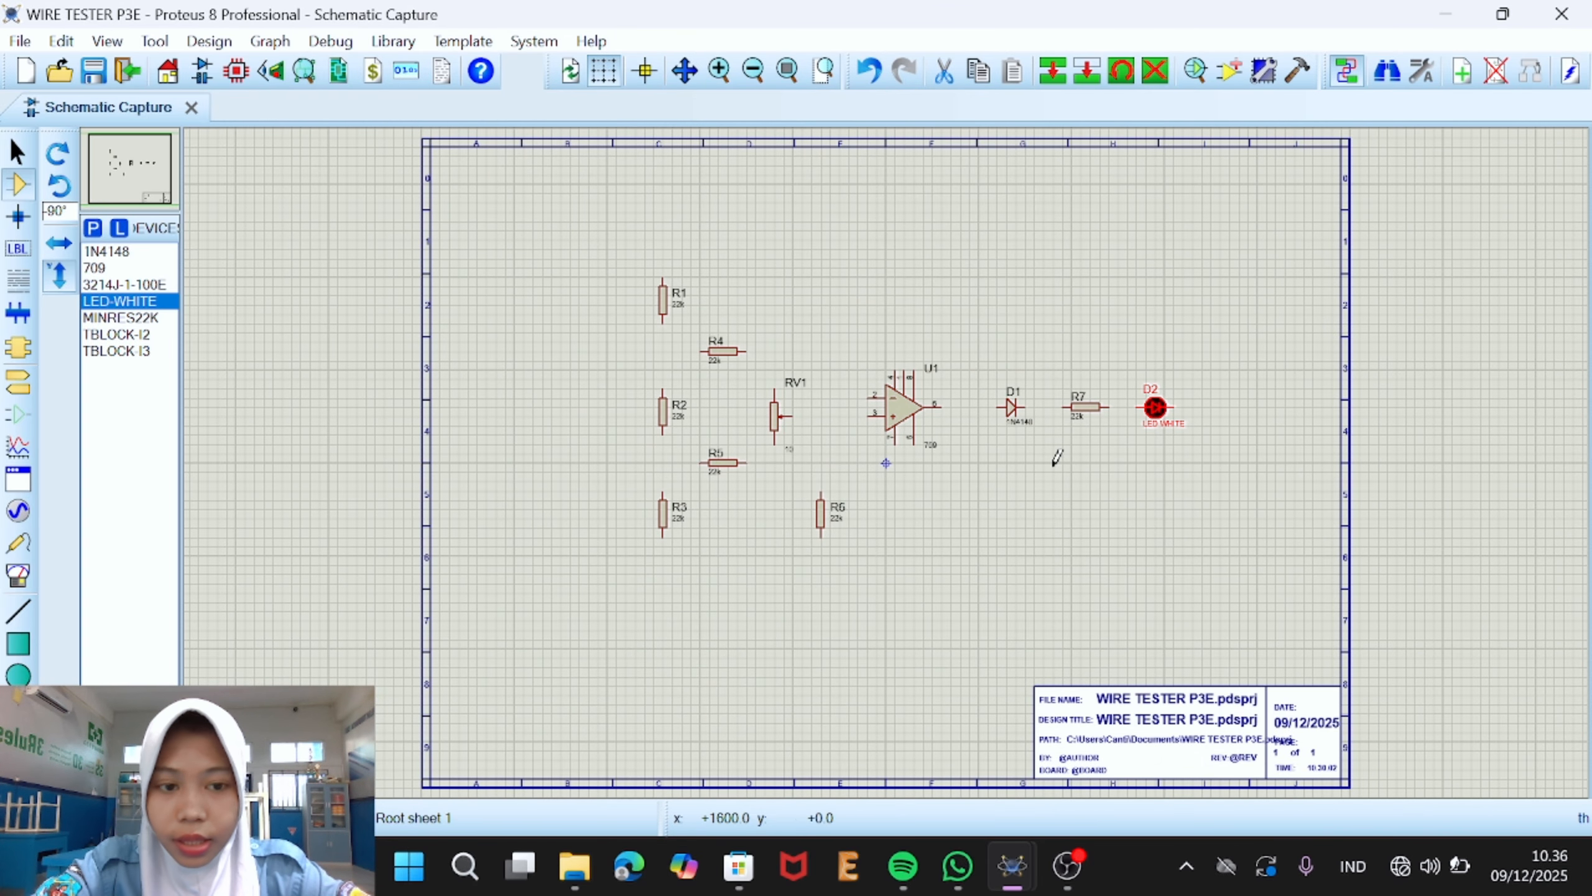
Step: Place the TBLOCK-I2 terminal block rotated to -180° near the sheet's left border, about level with resistor R5
scroll(1211, 381, "up", 3)
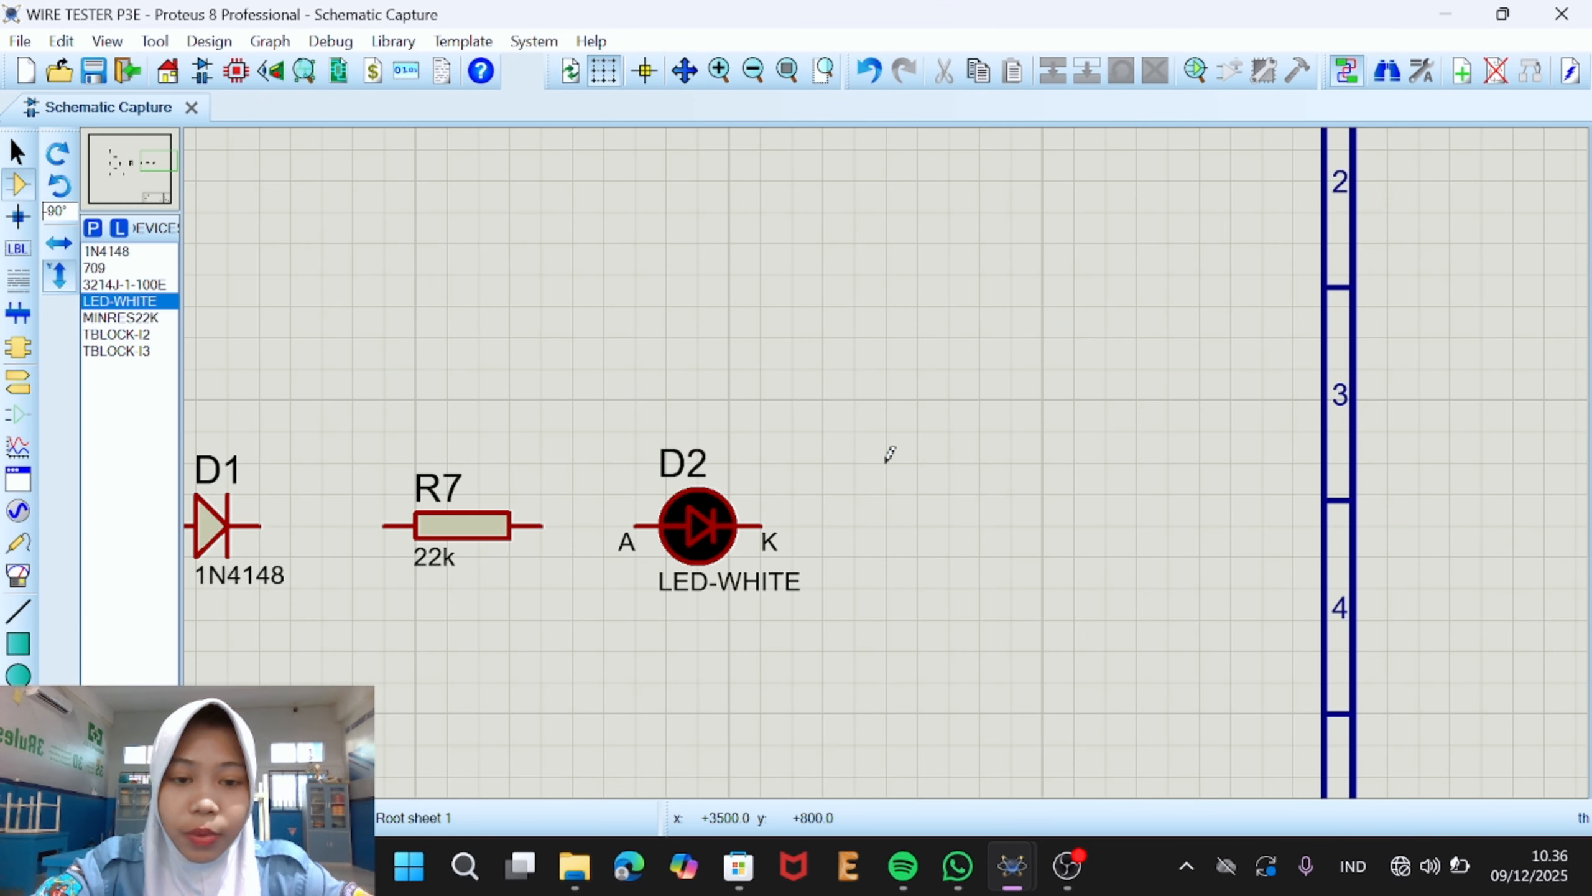
scroll(890, 452, "up", 1)
scroll(612, 549, "down", 1)
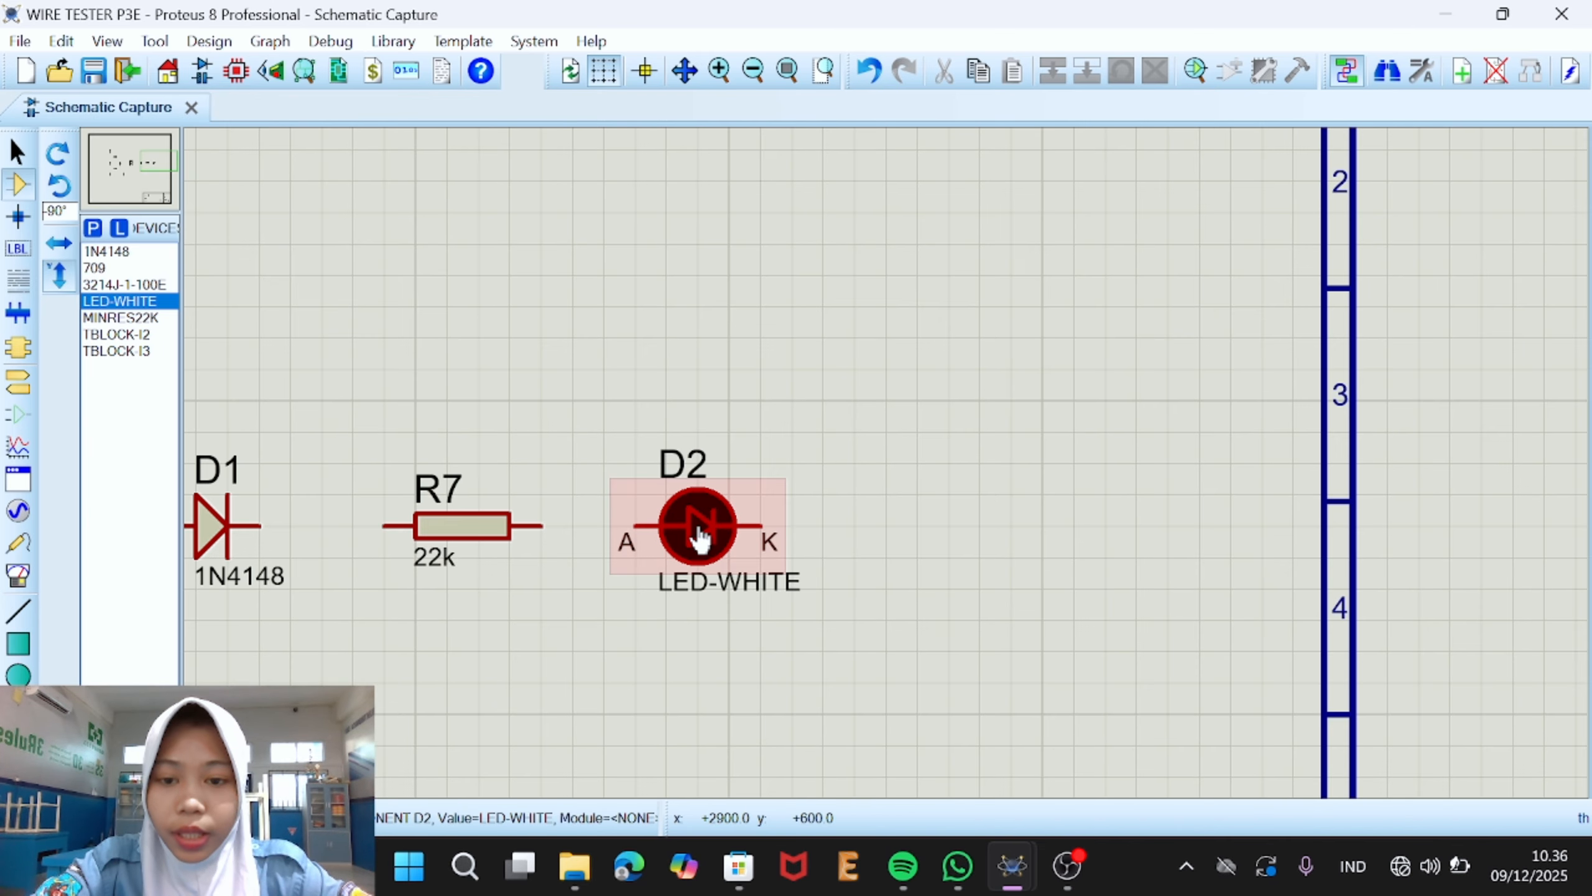
scroll(868, 469, "down", 5)
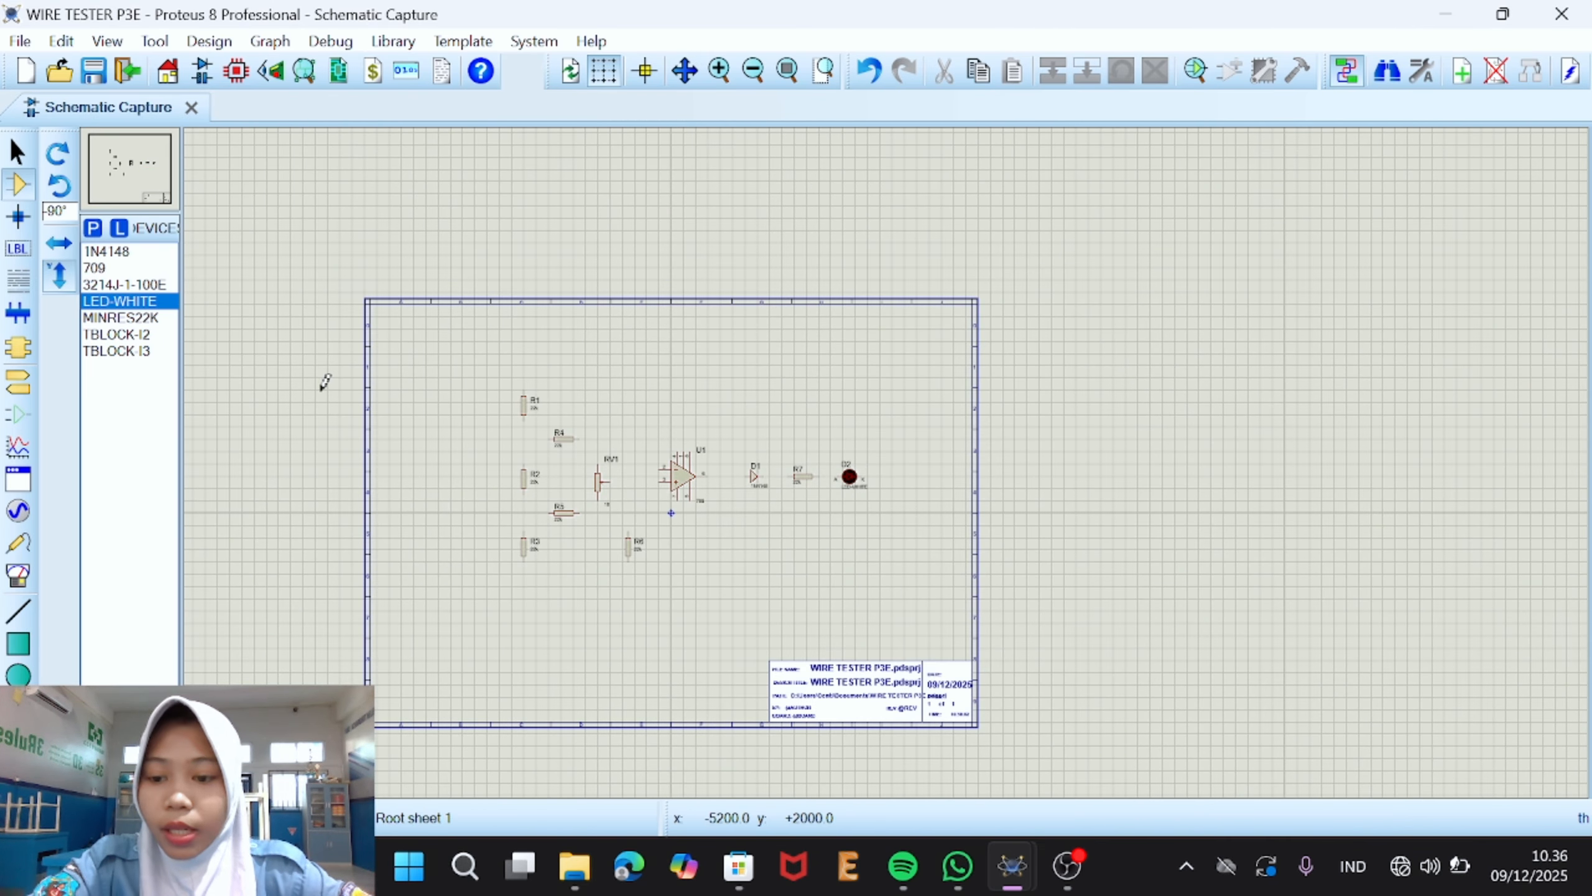
left_click(138, 334)
left_click(57, 153)
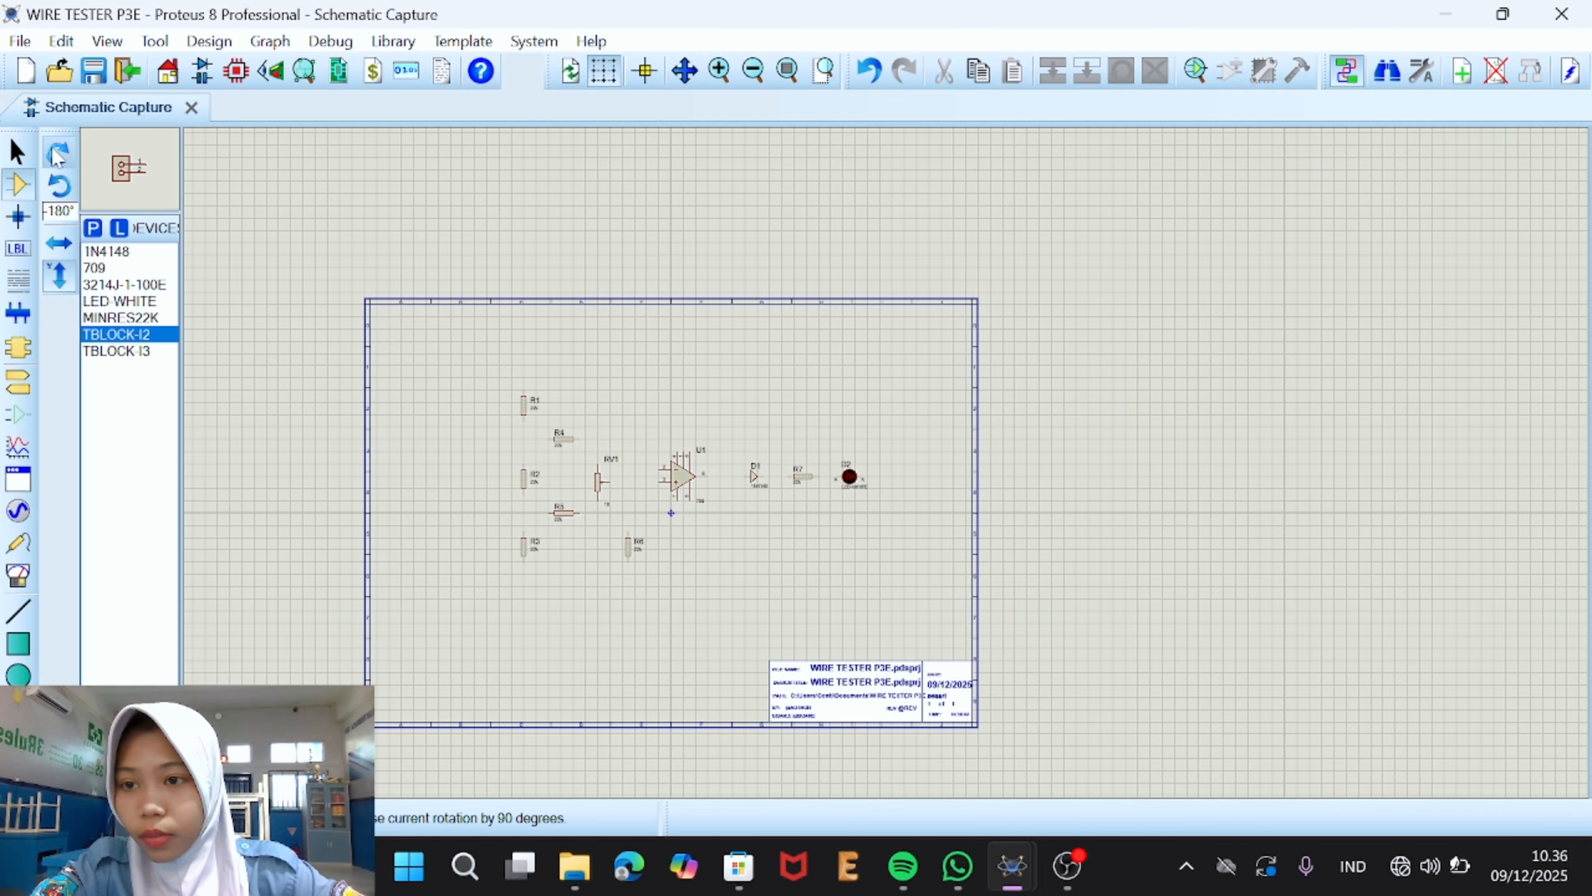
left_click(411, 514)
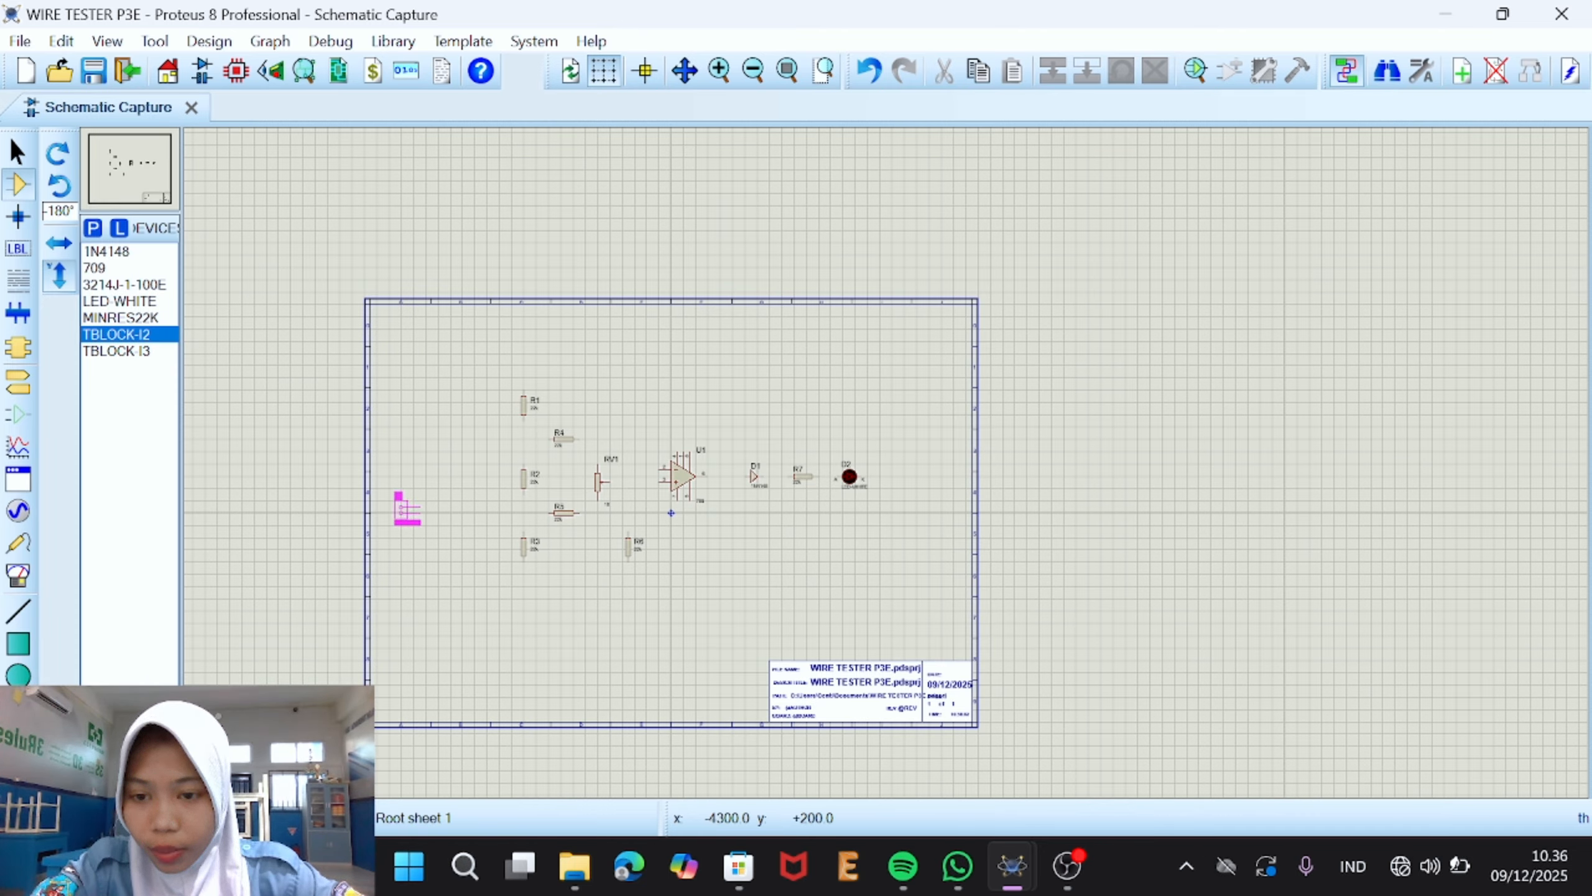
left_click(413, 499)
Step: Place the TBLOCK-I3 terminal block at 0° to the right of LED D2, near the sheet's right border
left_click(115, 351)
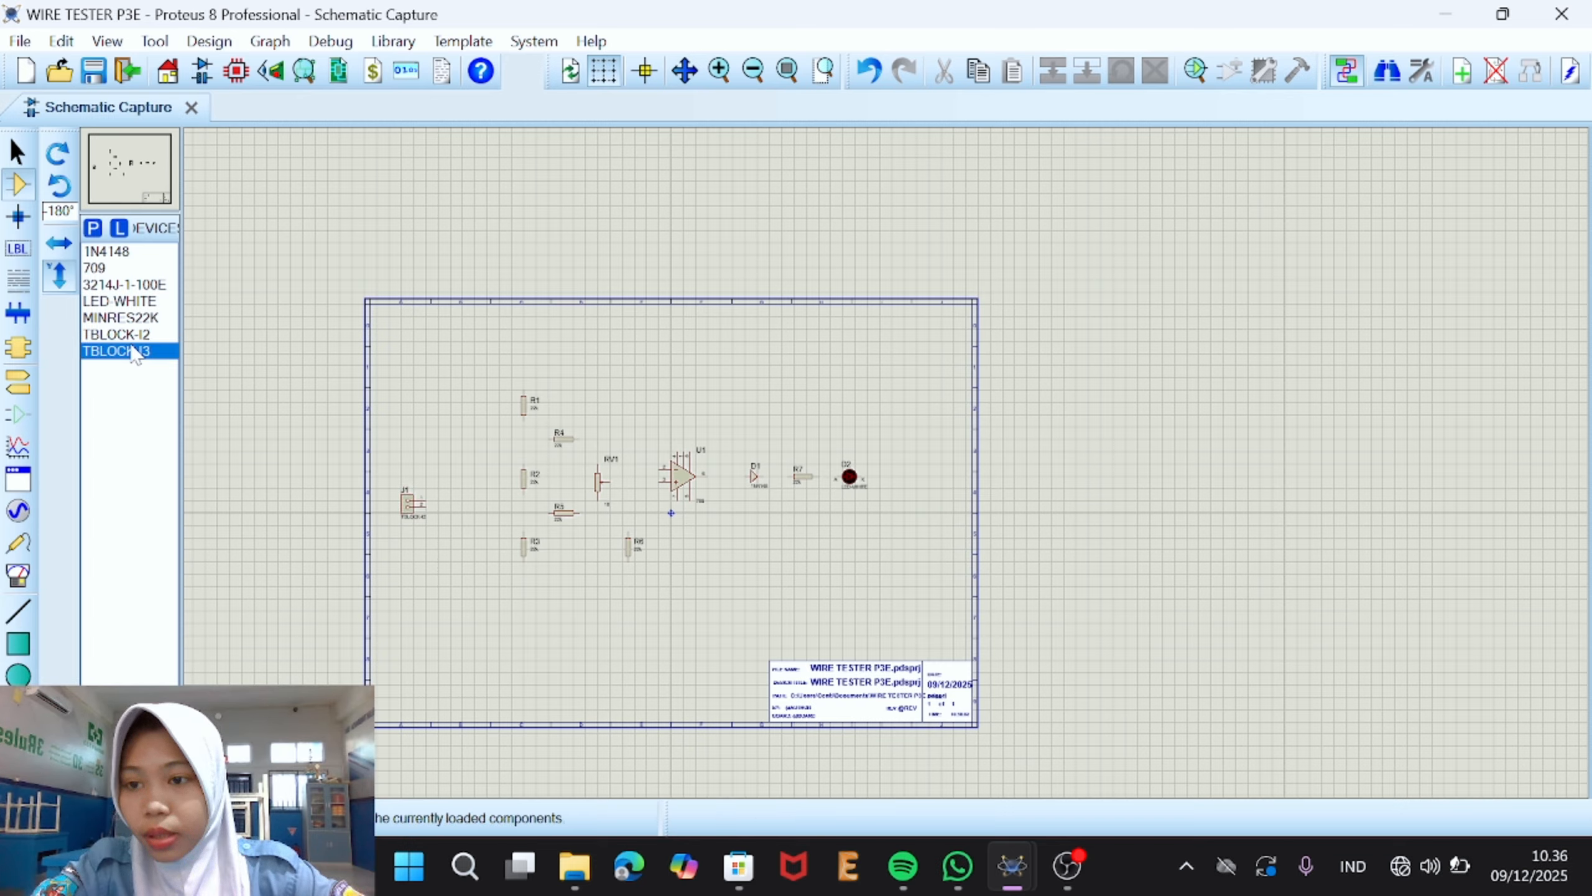
left_click(59, 160)
left_click(60, 160)
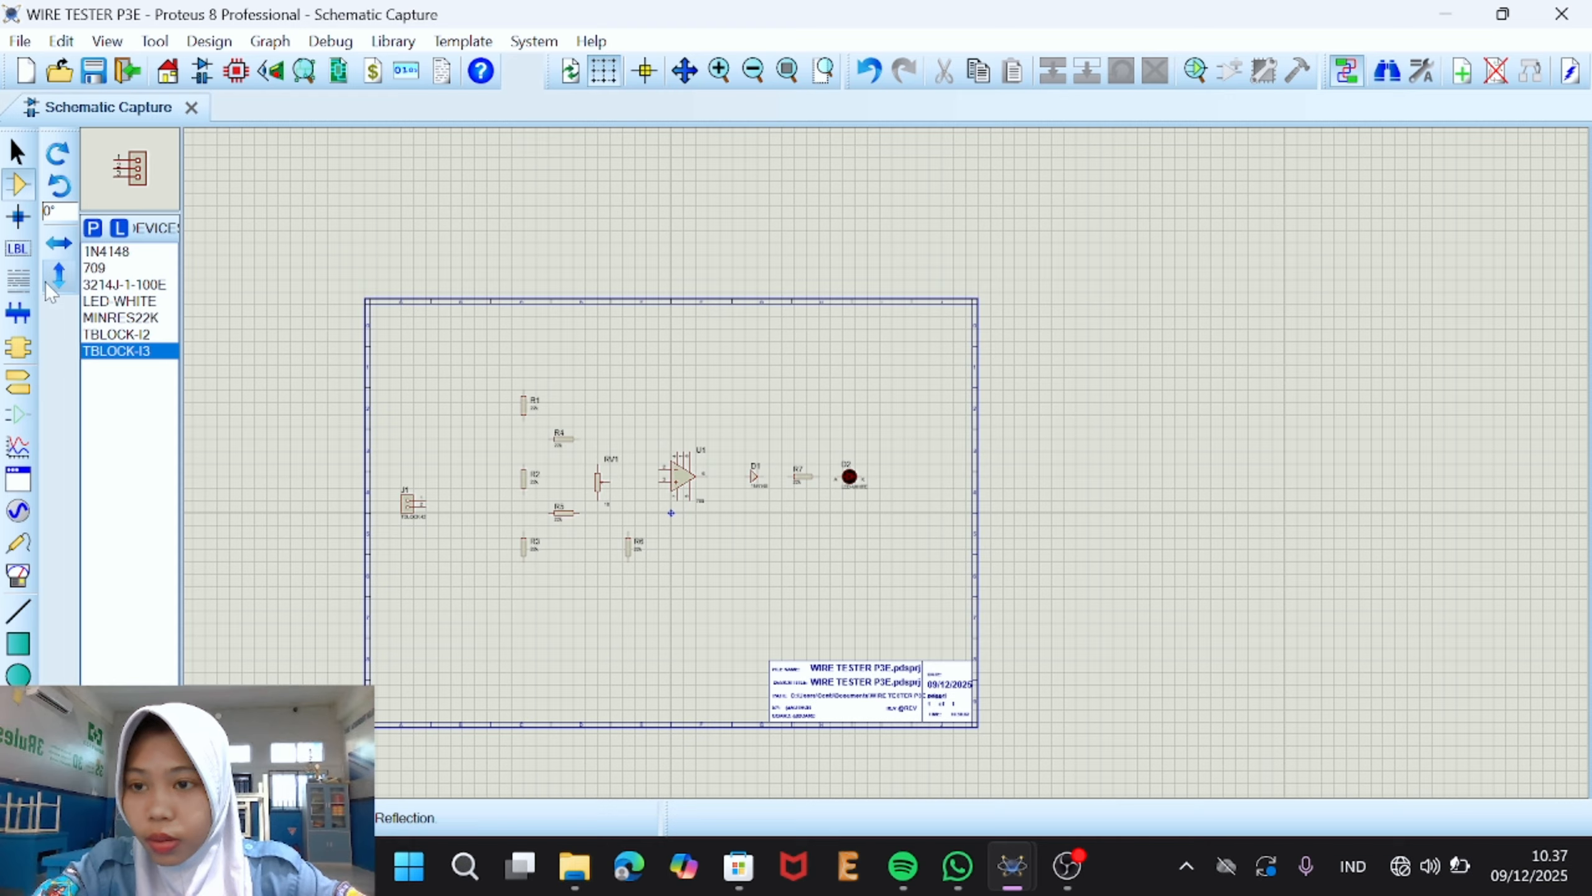
left_click(912, 500)
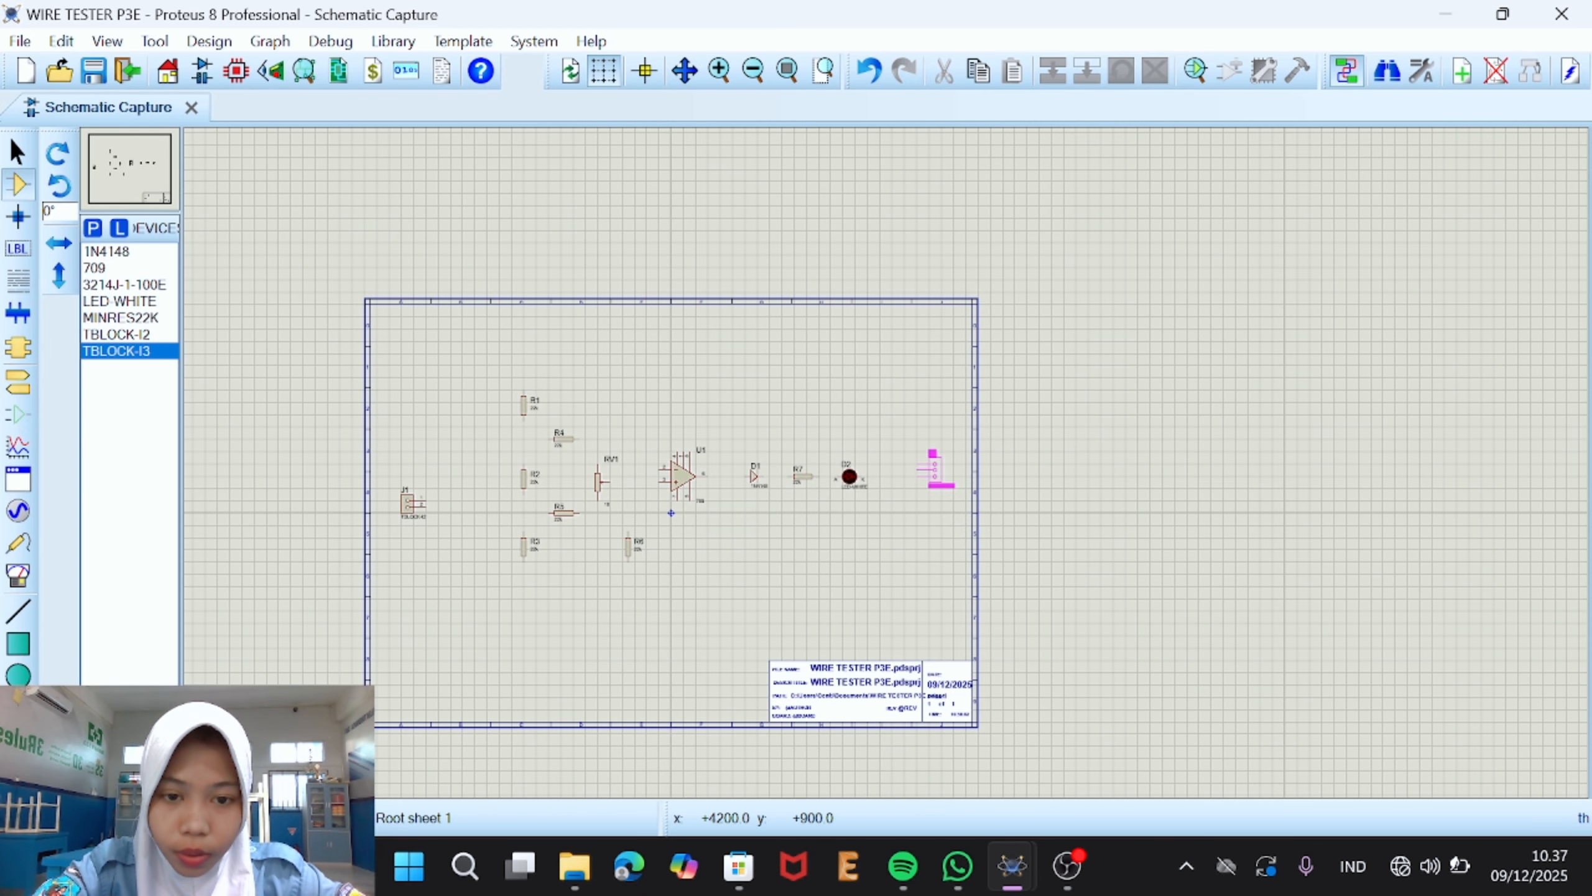
left_click(926, 475)
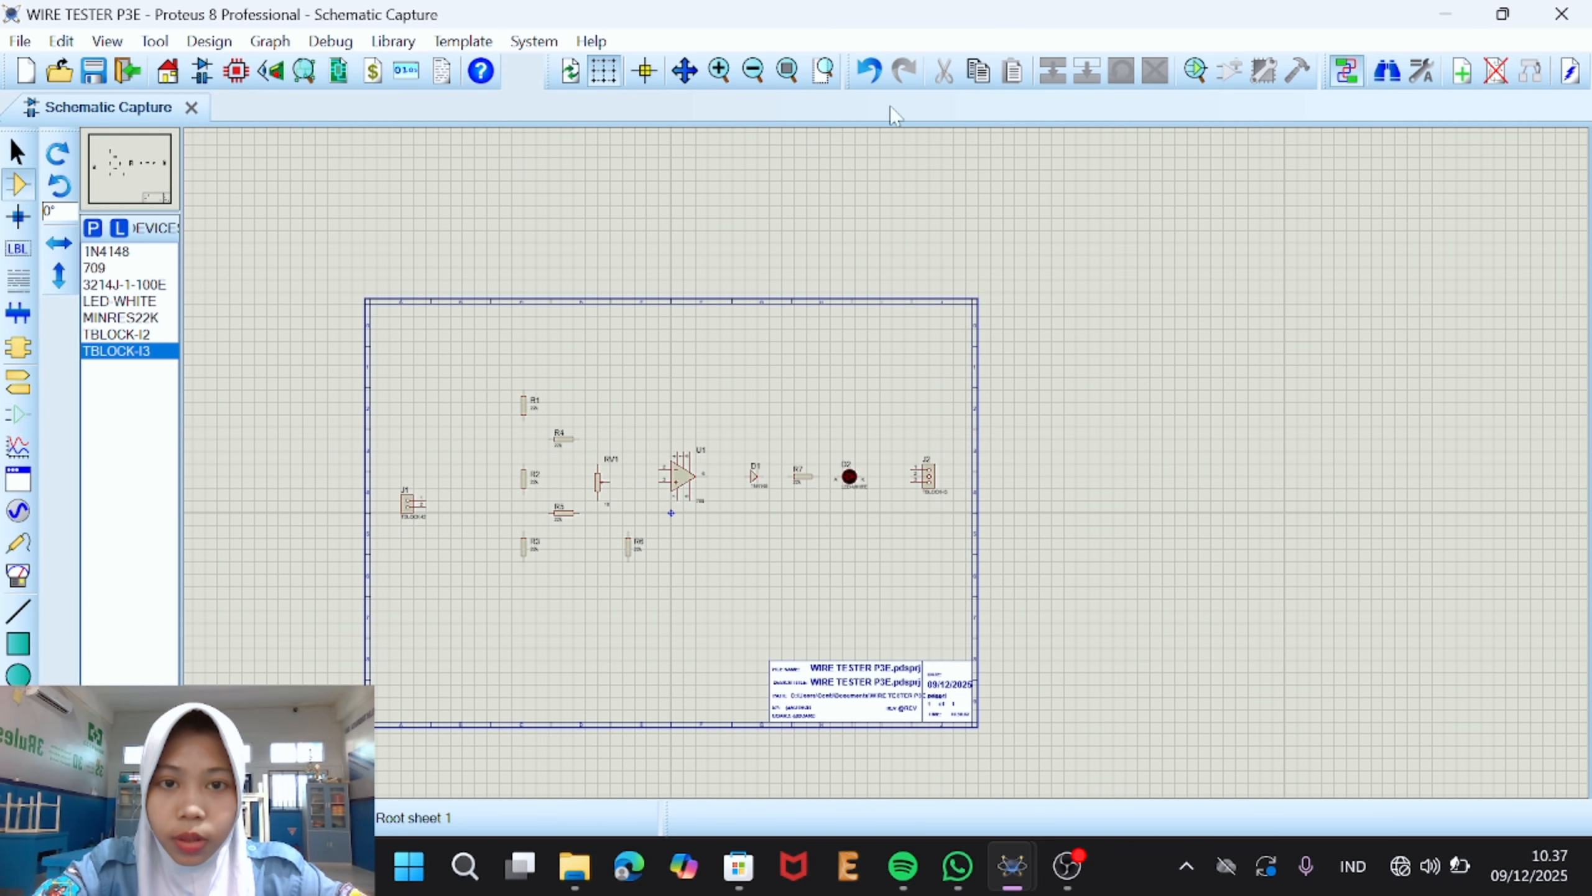
Step: Wire the vertical resistor chain together by connecting R1 to R2 and R2 to R3
left_click(787, 70)
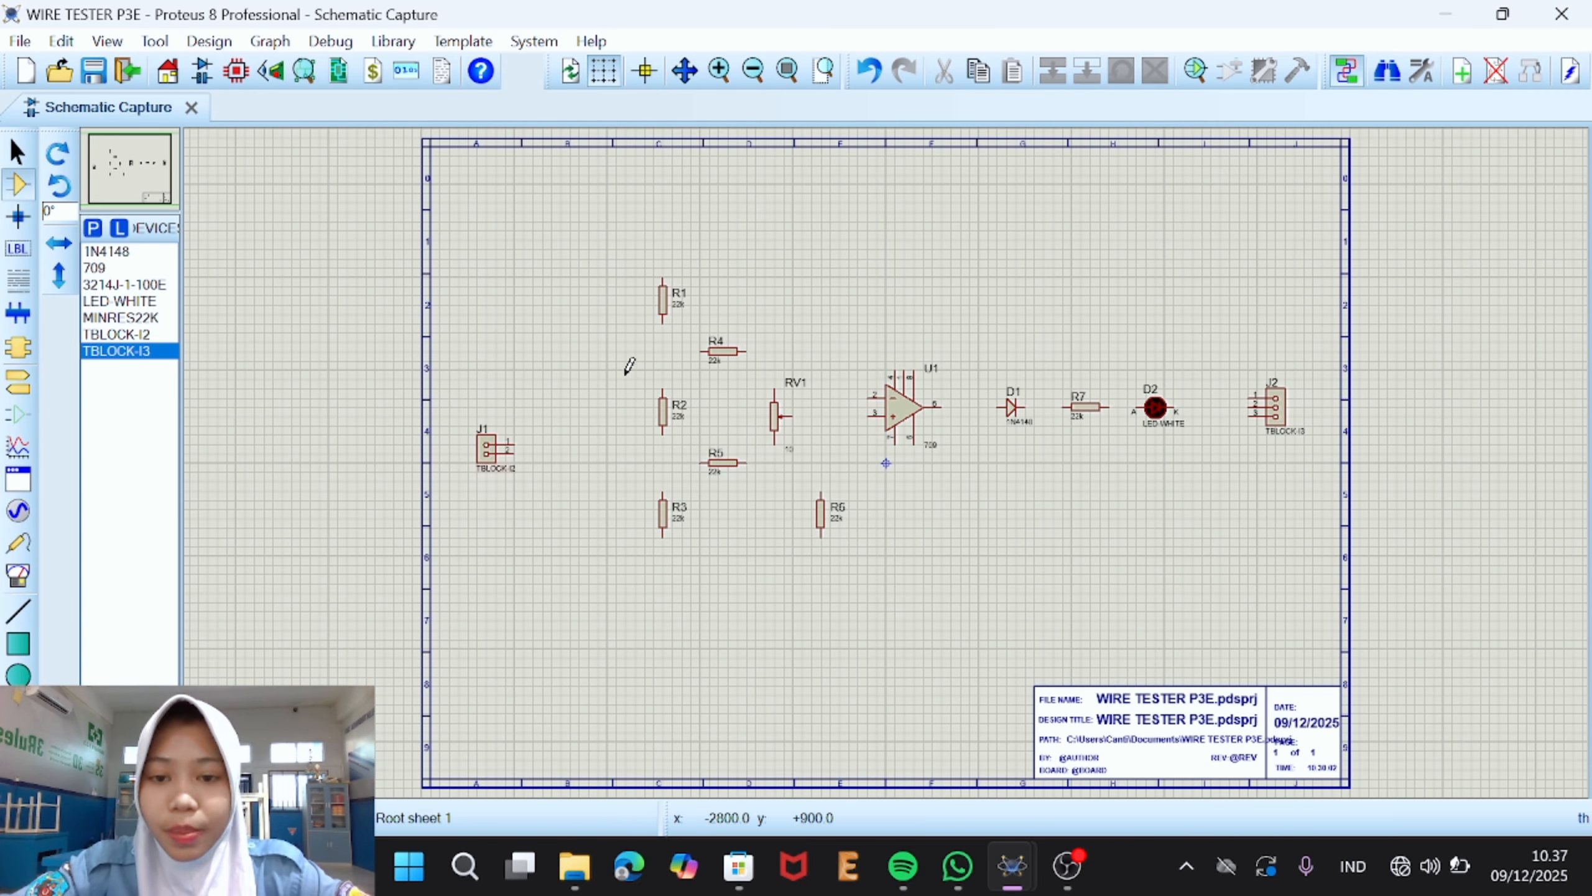
left_click(663, 321)
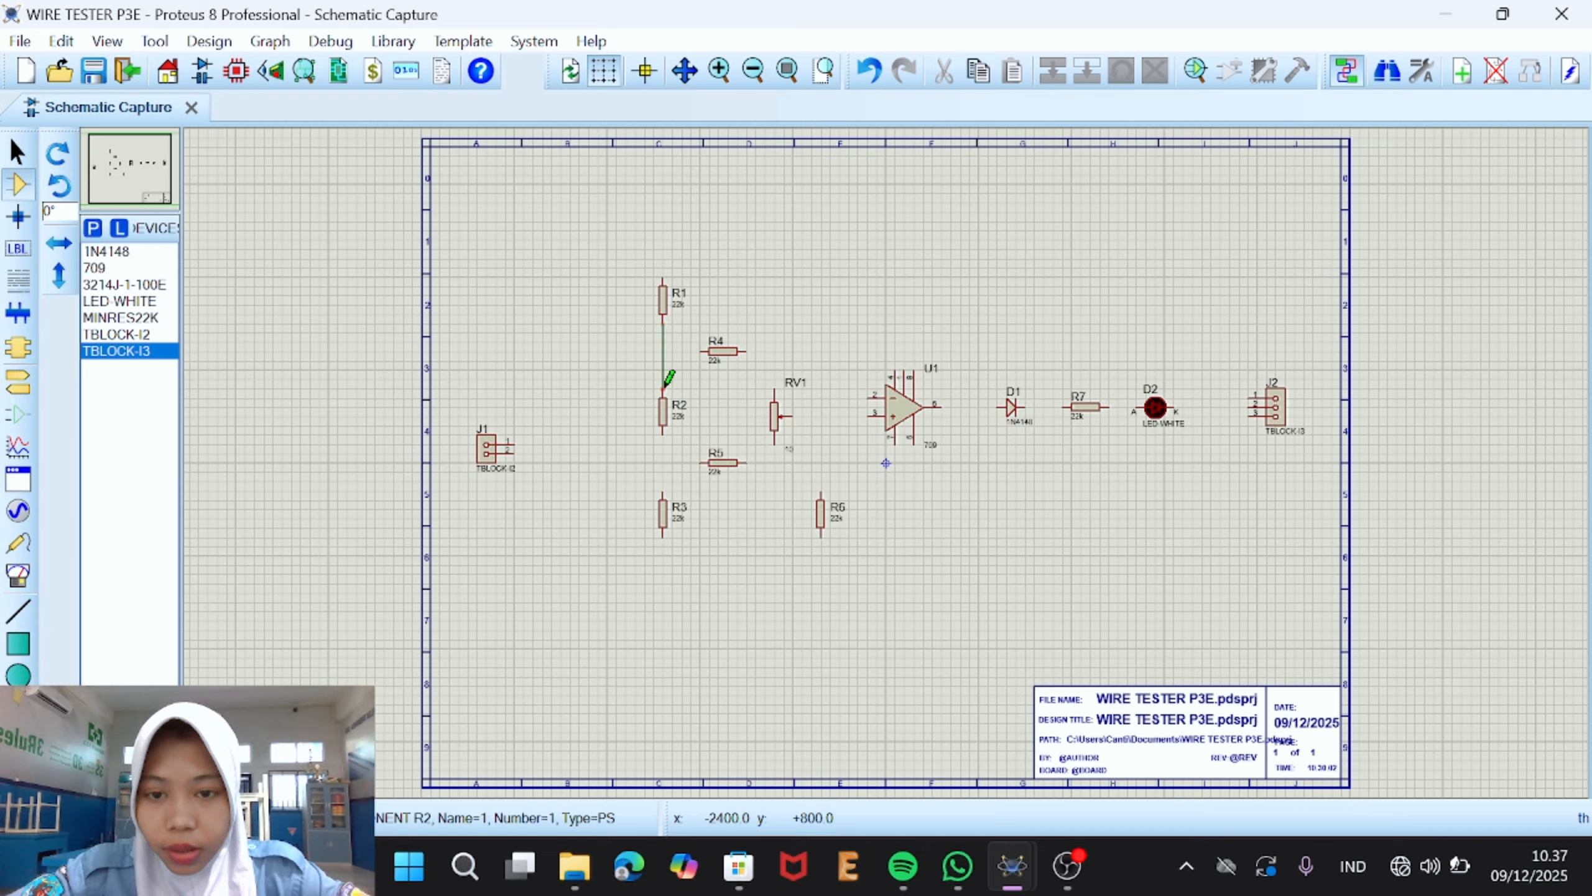
left_click(663, 392)
left_click(663, 433)
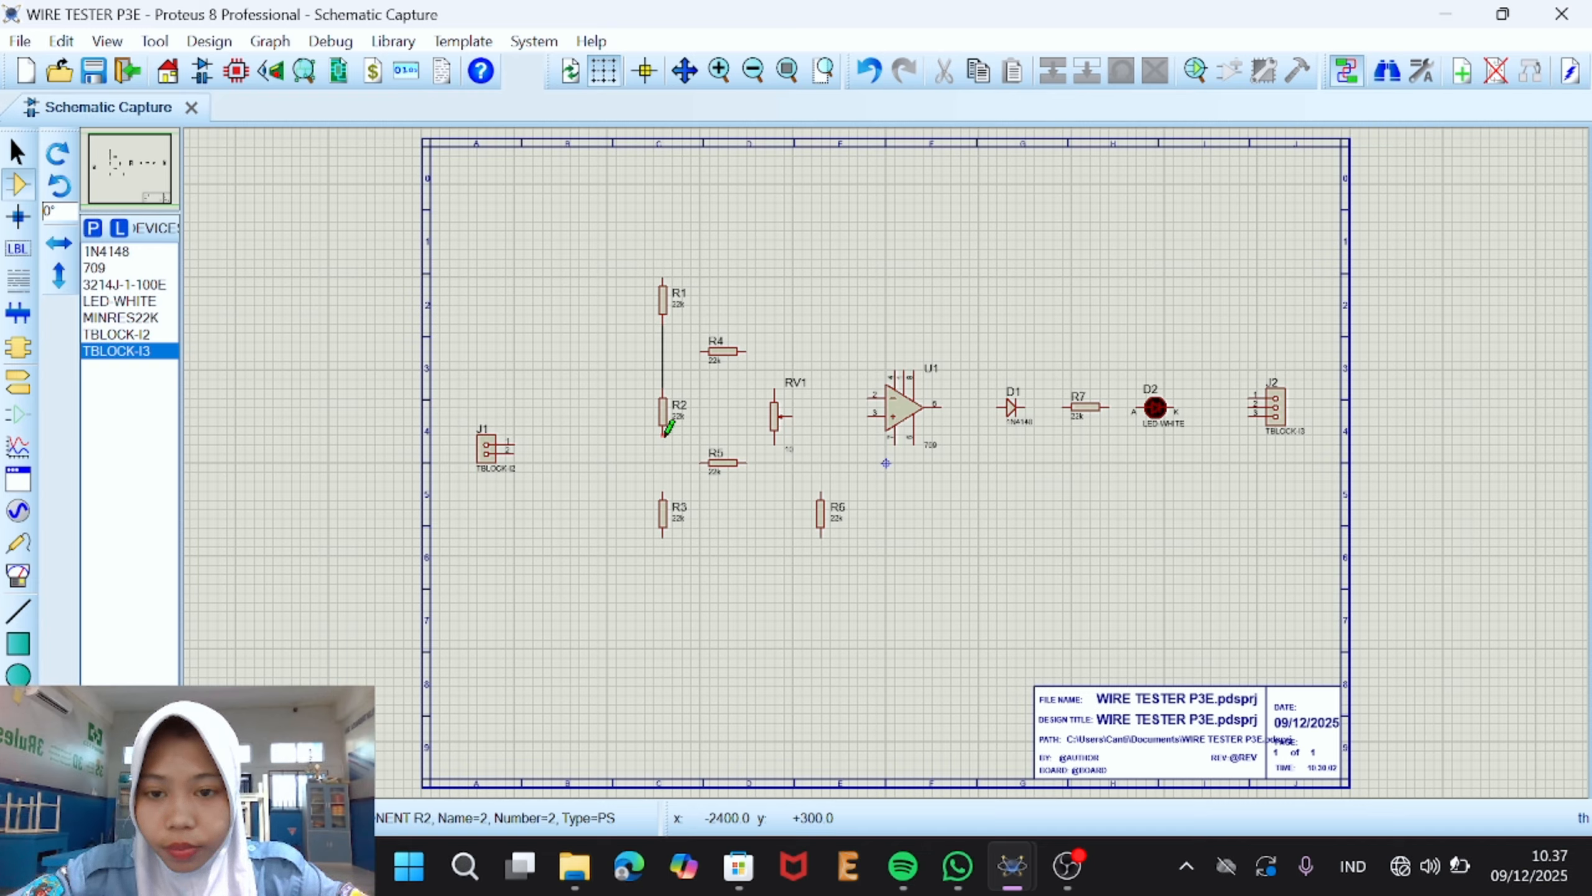
left_click(666, 489)
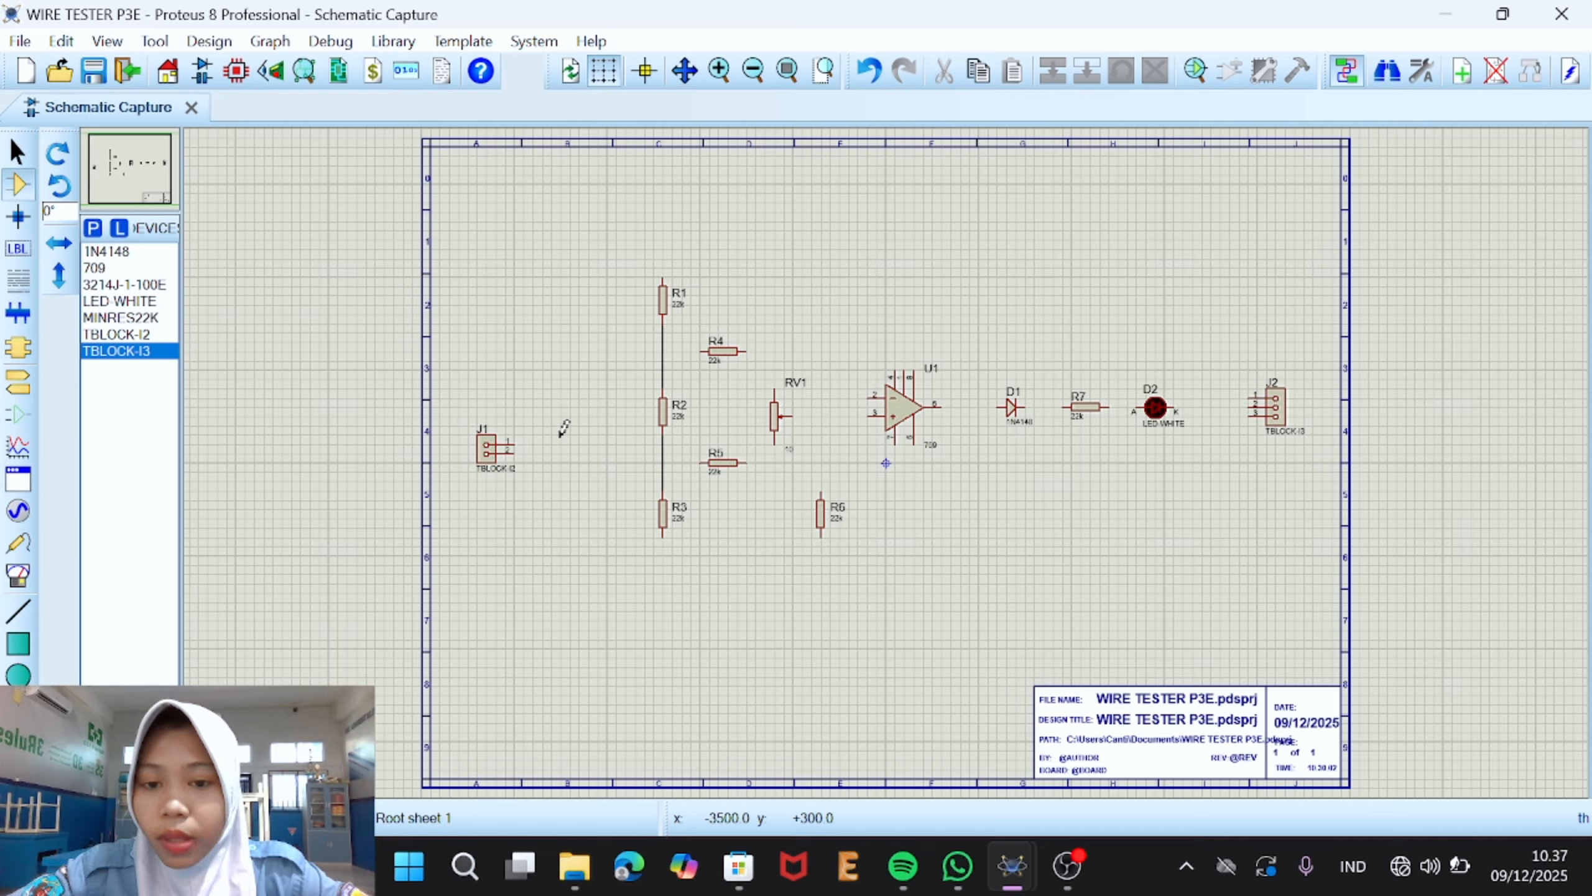
Step: Wire the right end of R4 to pin 2 of U1 and the right end of R5 to pin 3
left_click(748, 350)
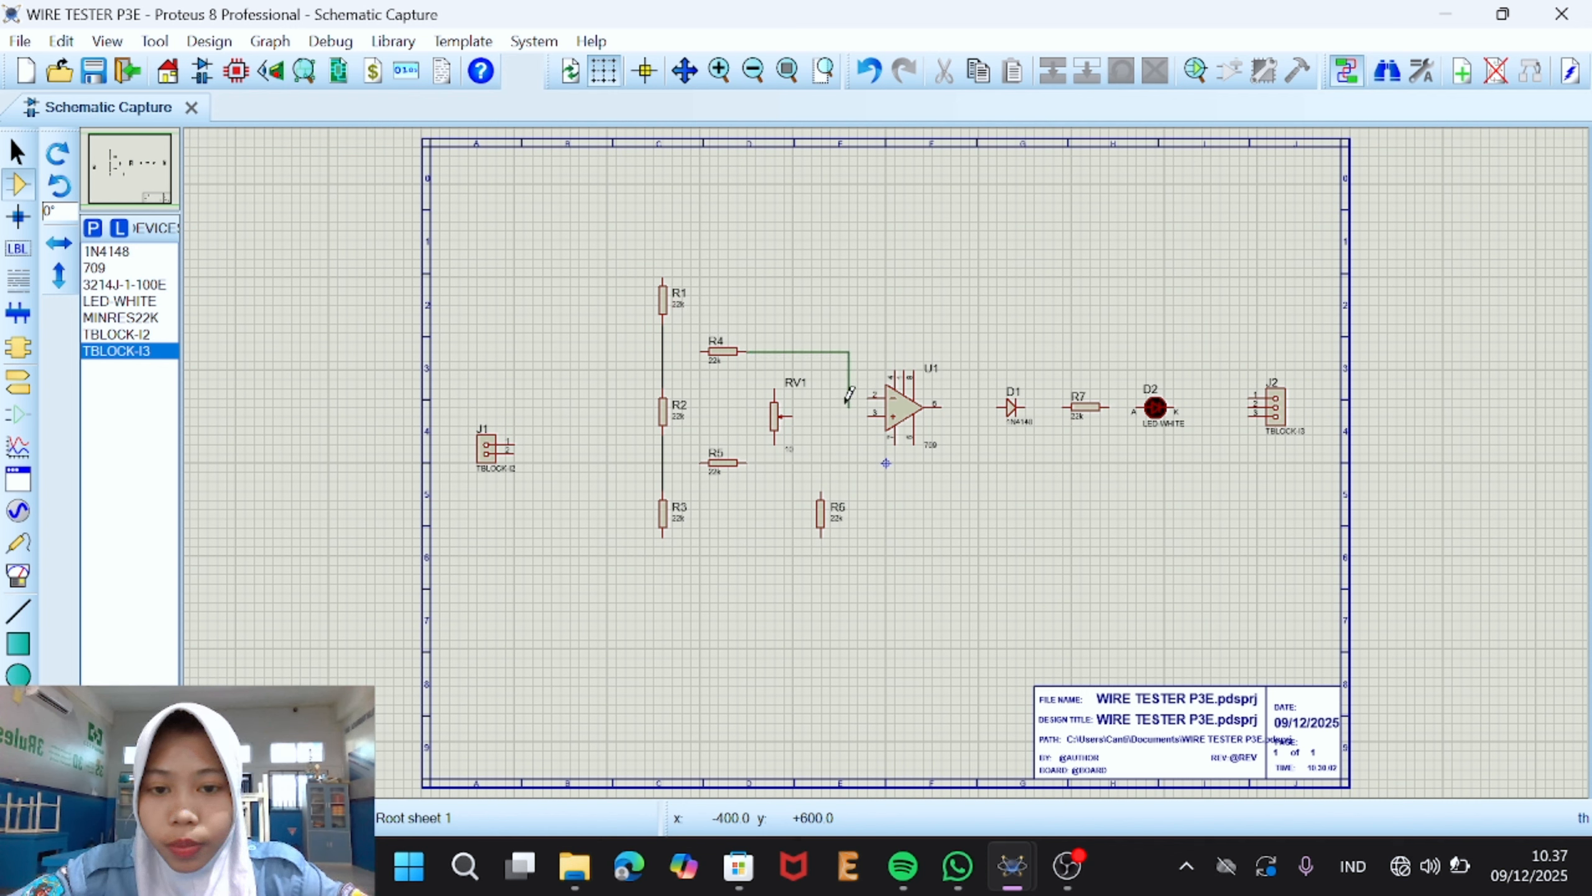
left_click(873, 397)
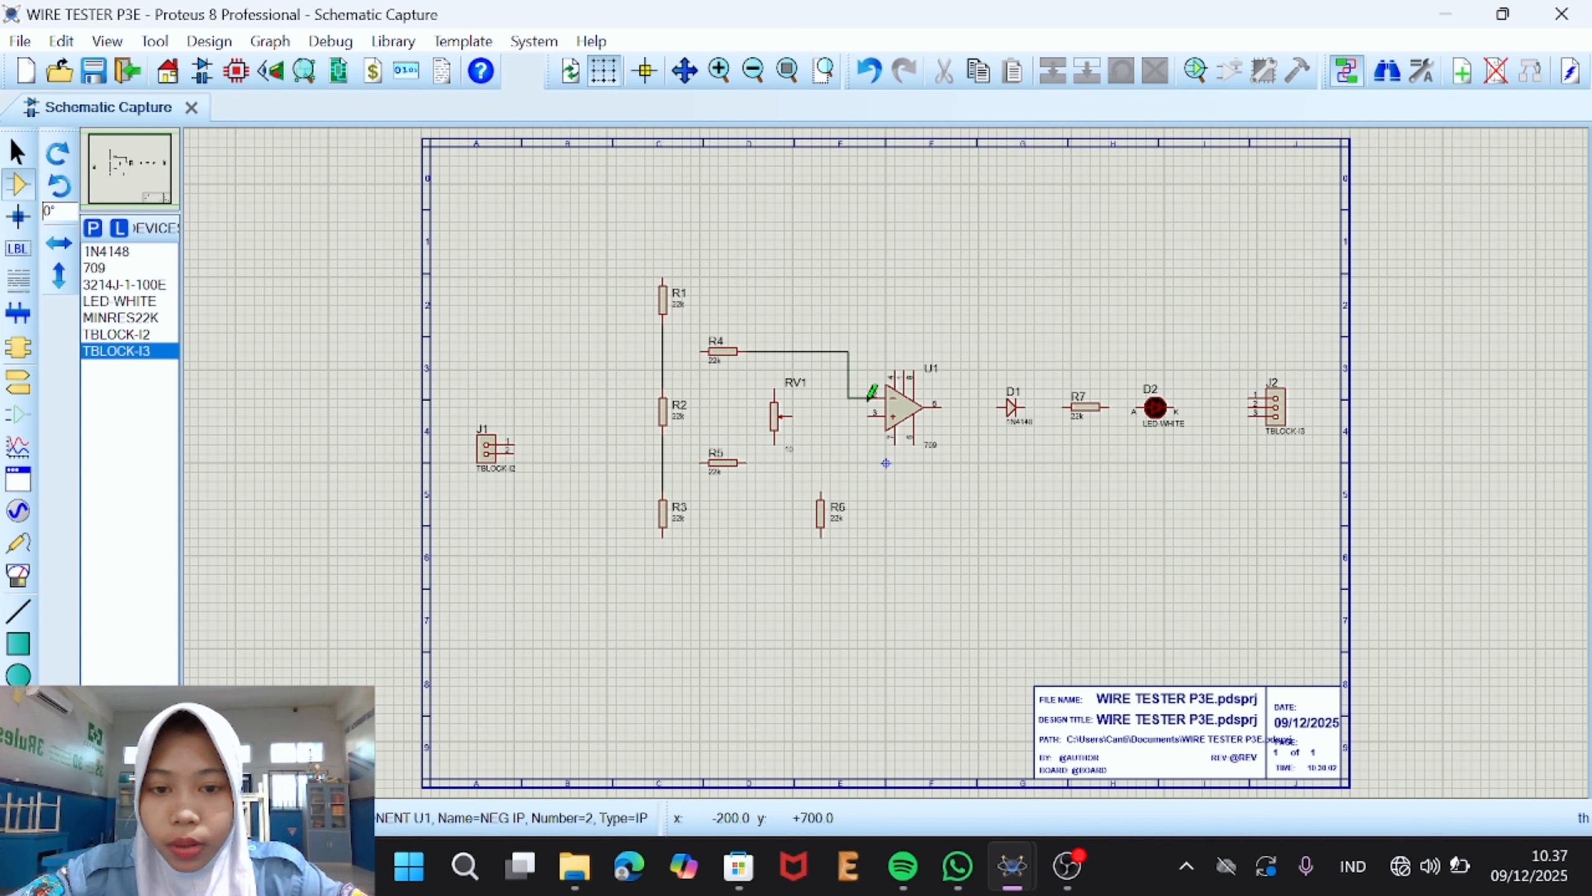
left_click(748, 462)
left_click(873, 416)
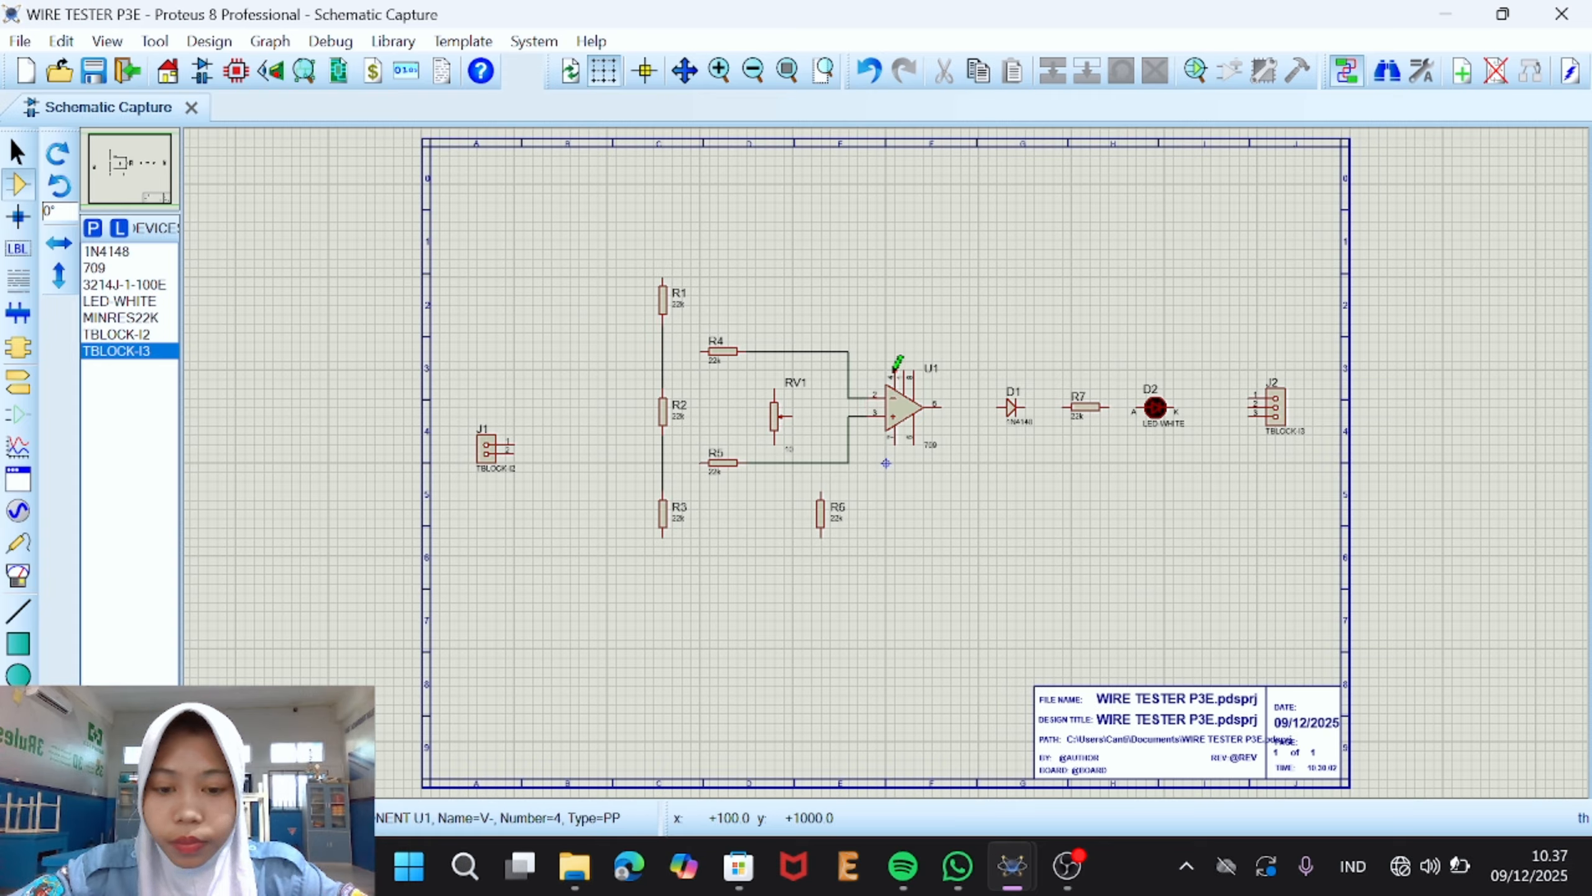
Step: Wire the output of U1 in series through D1, R7 and D2 to pin 2 of J2
left_click(941, 406)
left_click(1004, 405)
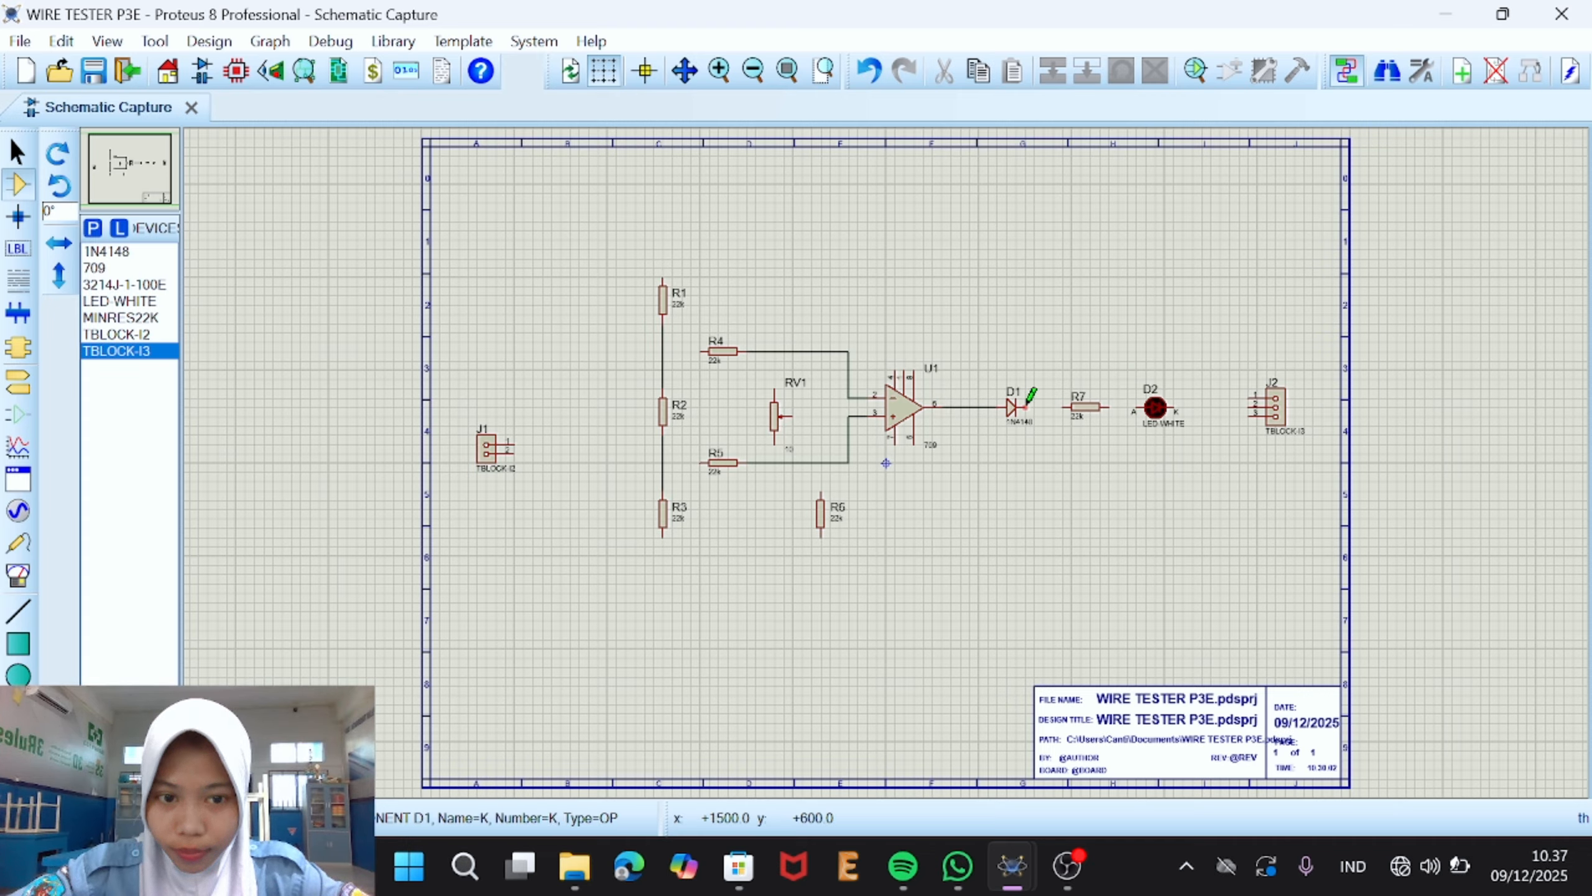
left_click(1028, 406)
left_click(1065, 406)
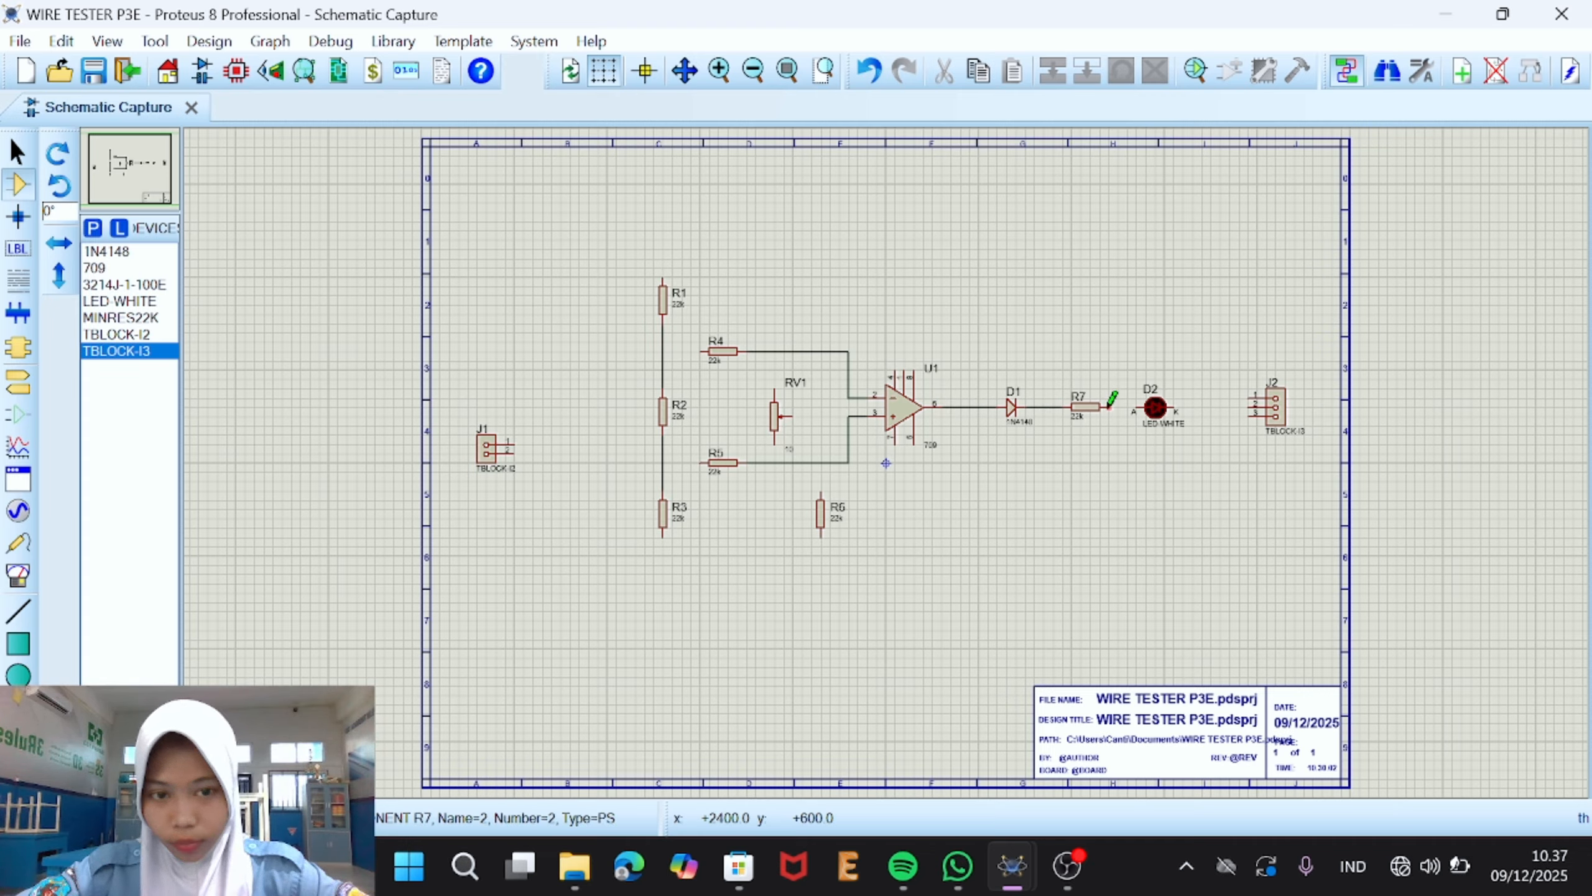
left_click(1107, 407)
left_click(1130, 407)
left_click(1175, 407)
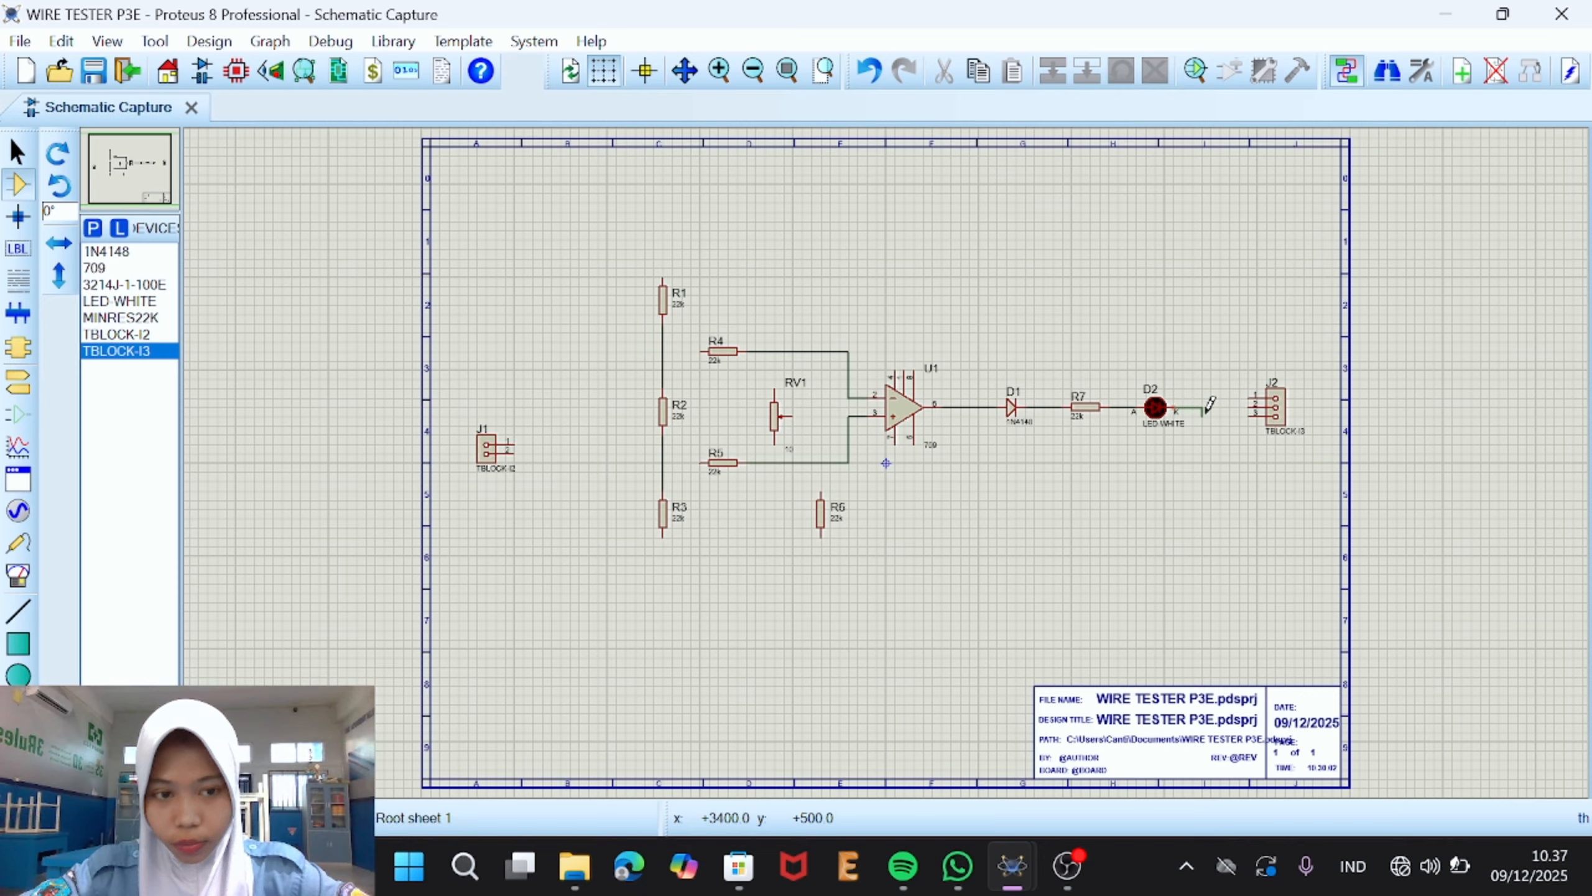
left_click(1251, 405)
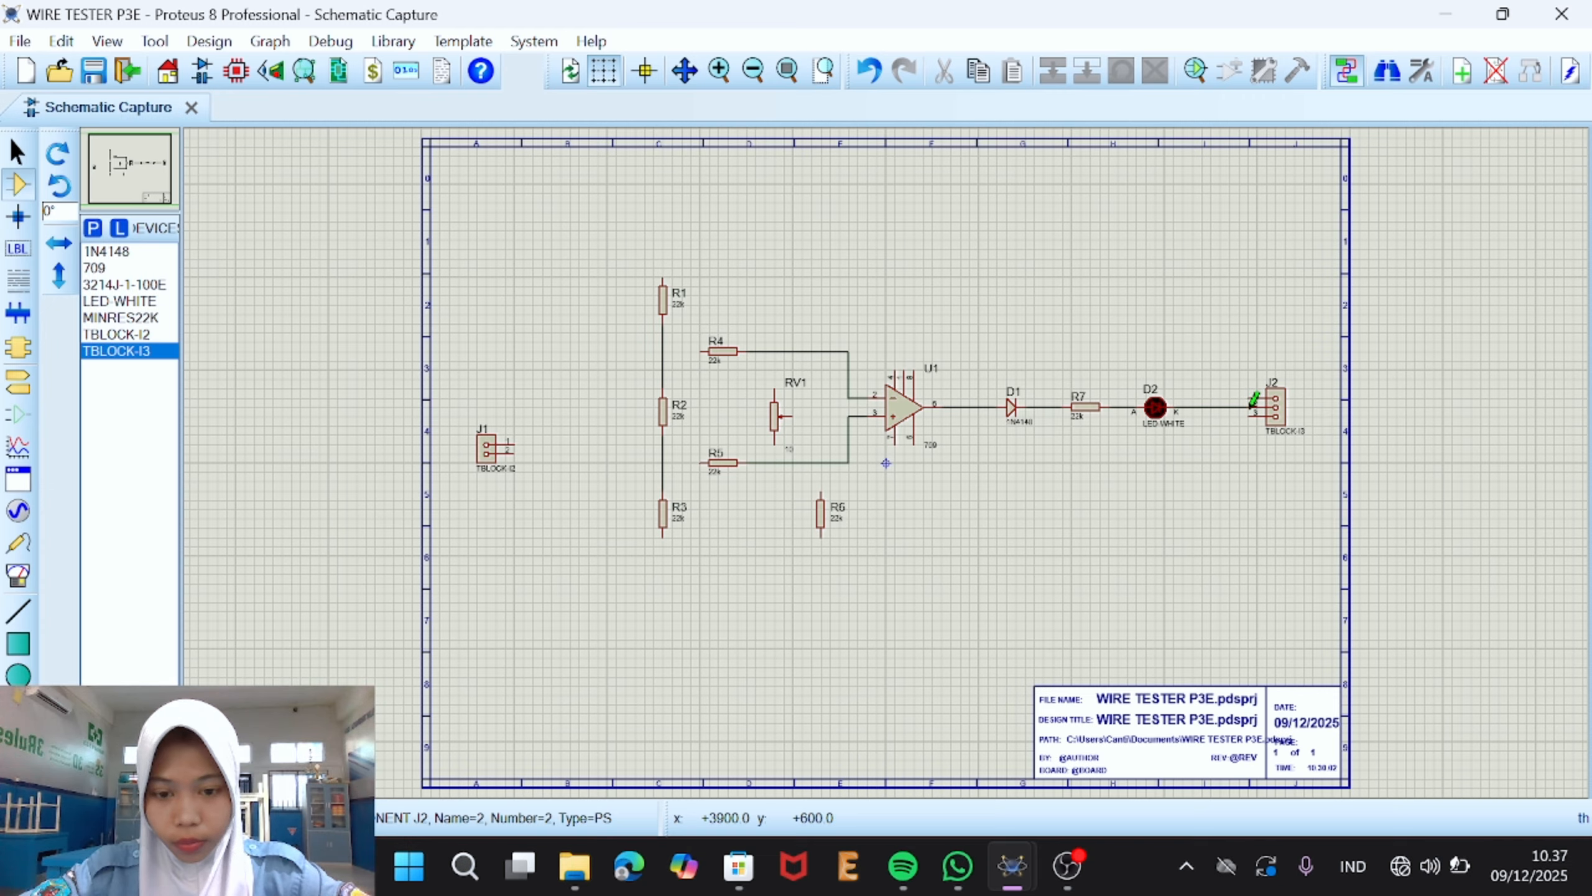
Step: Try wiring pin 4 of U1 to the connection between D2 and J2, and delete that wire
left_click(894, 371)
left_click(1065, 283)
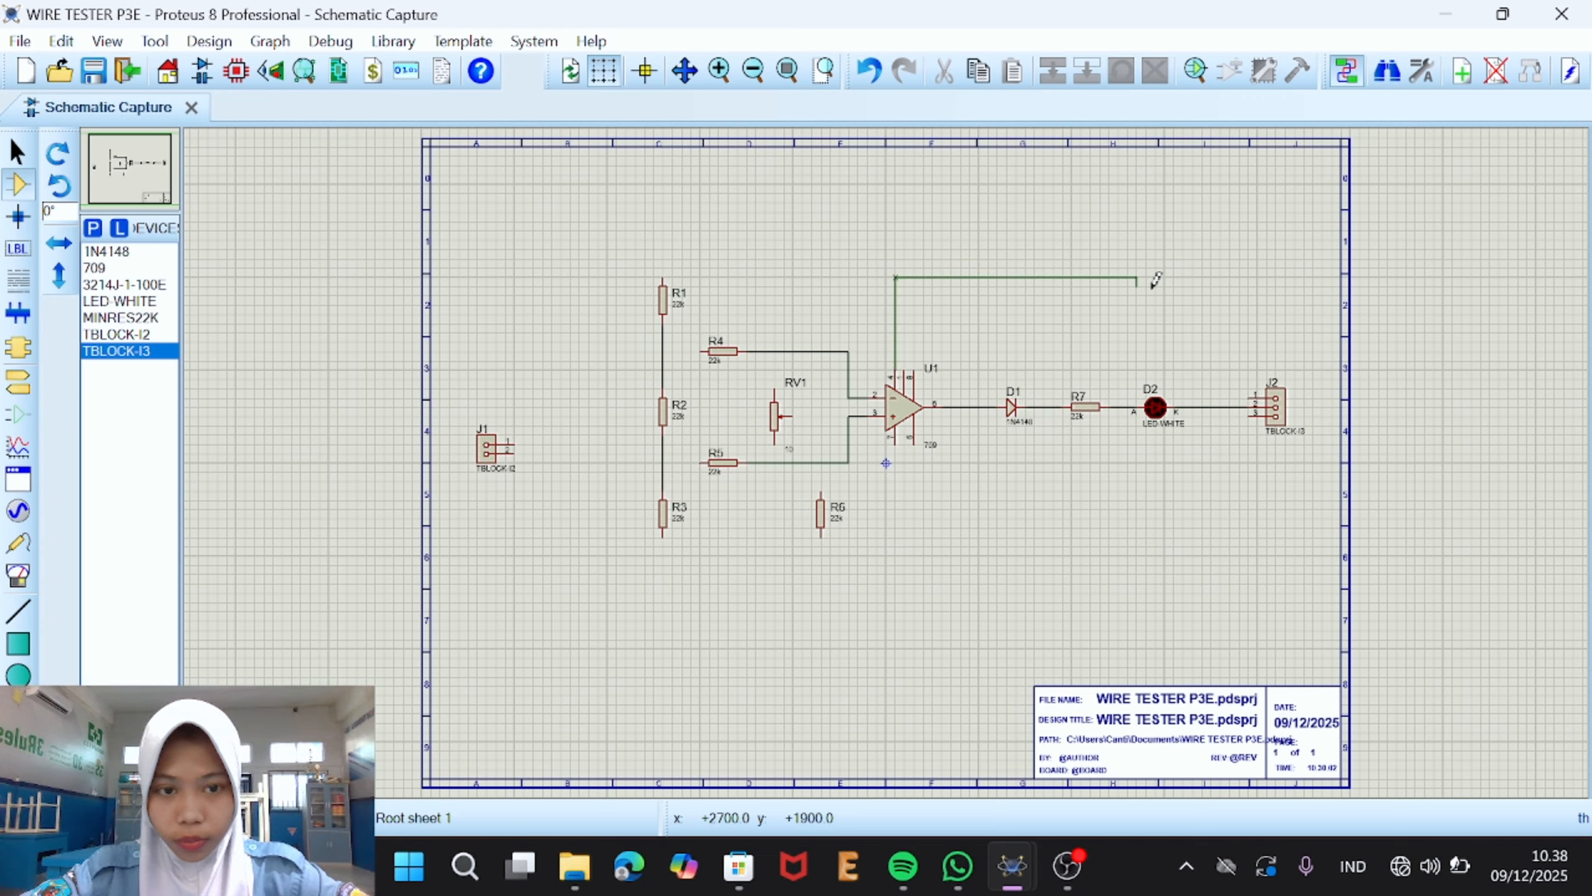
left_click(1208, 402)
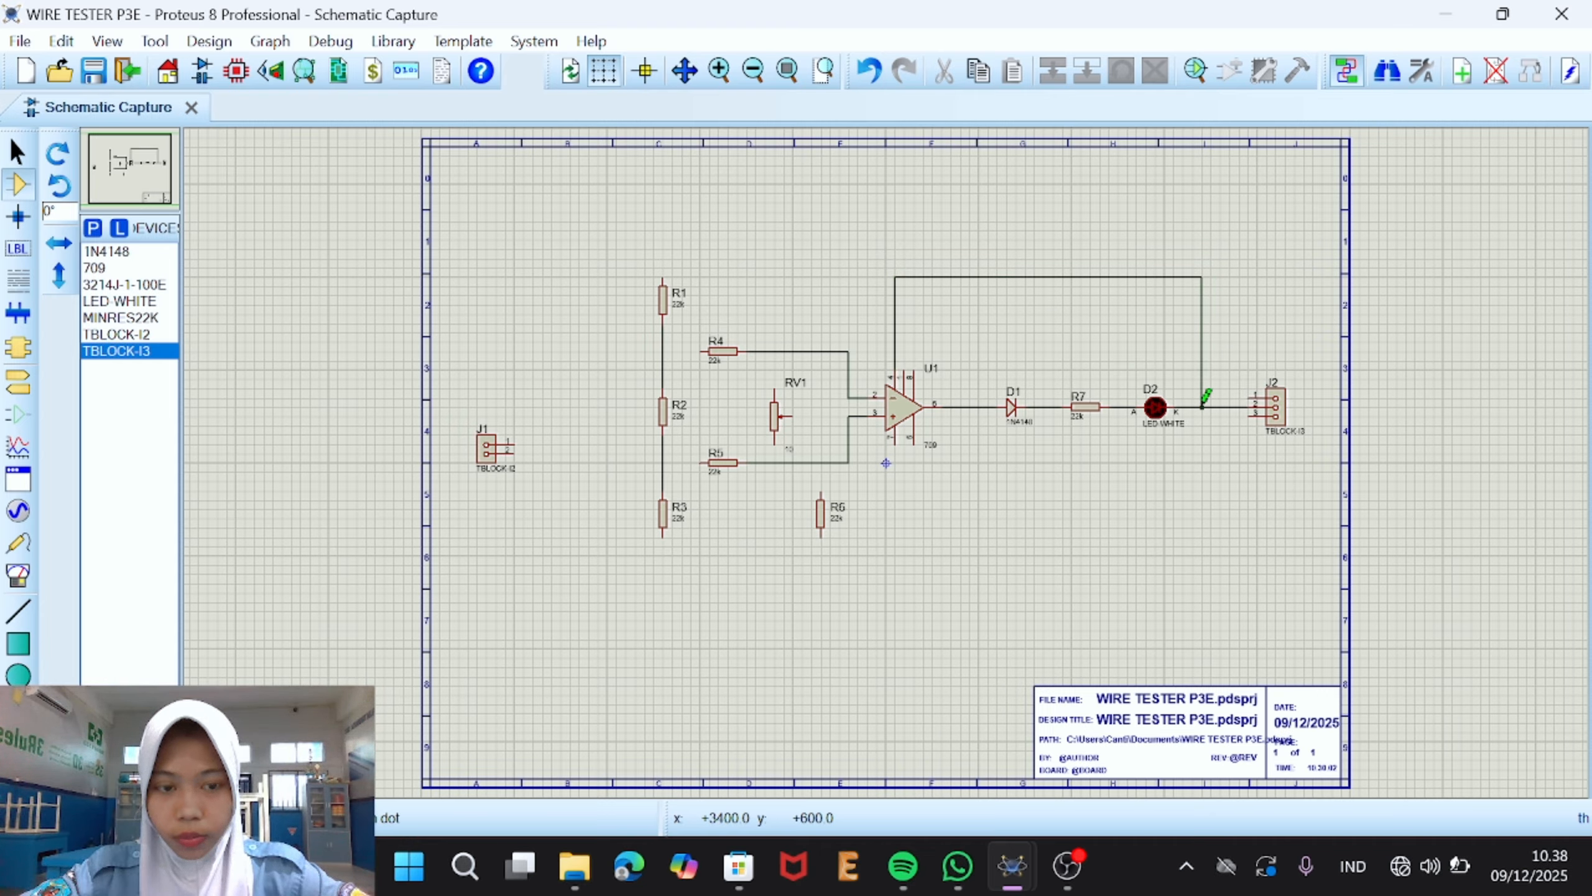
left_click(662, 280)
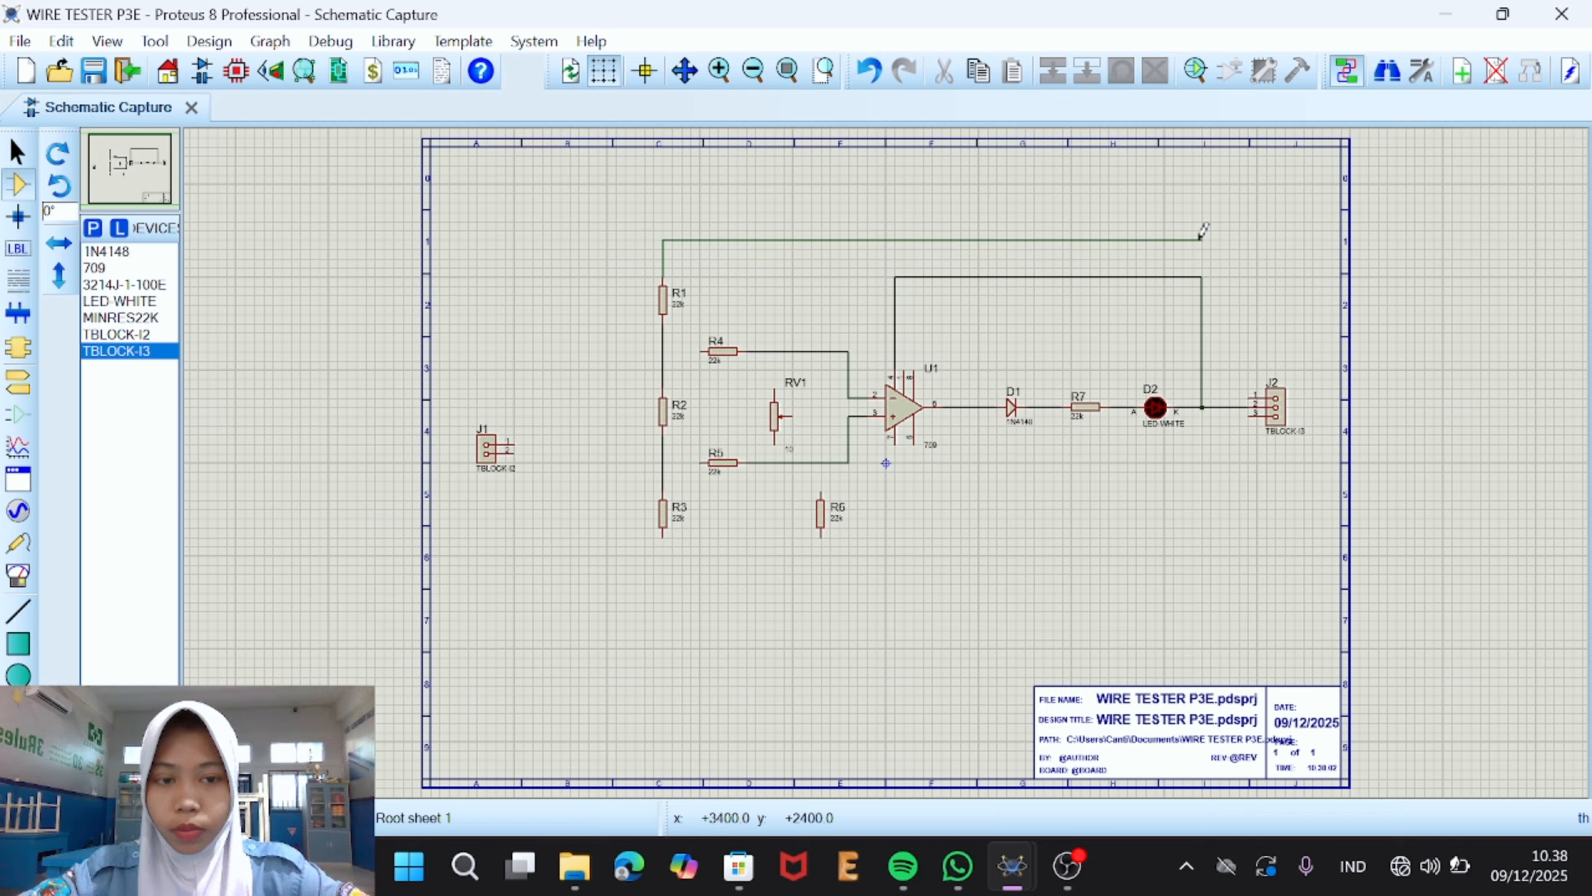
key("Escape")
right_click(1203, 304)
left_click(1260, 365)
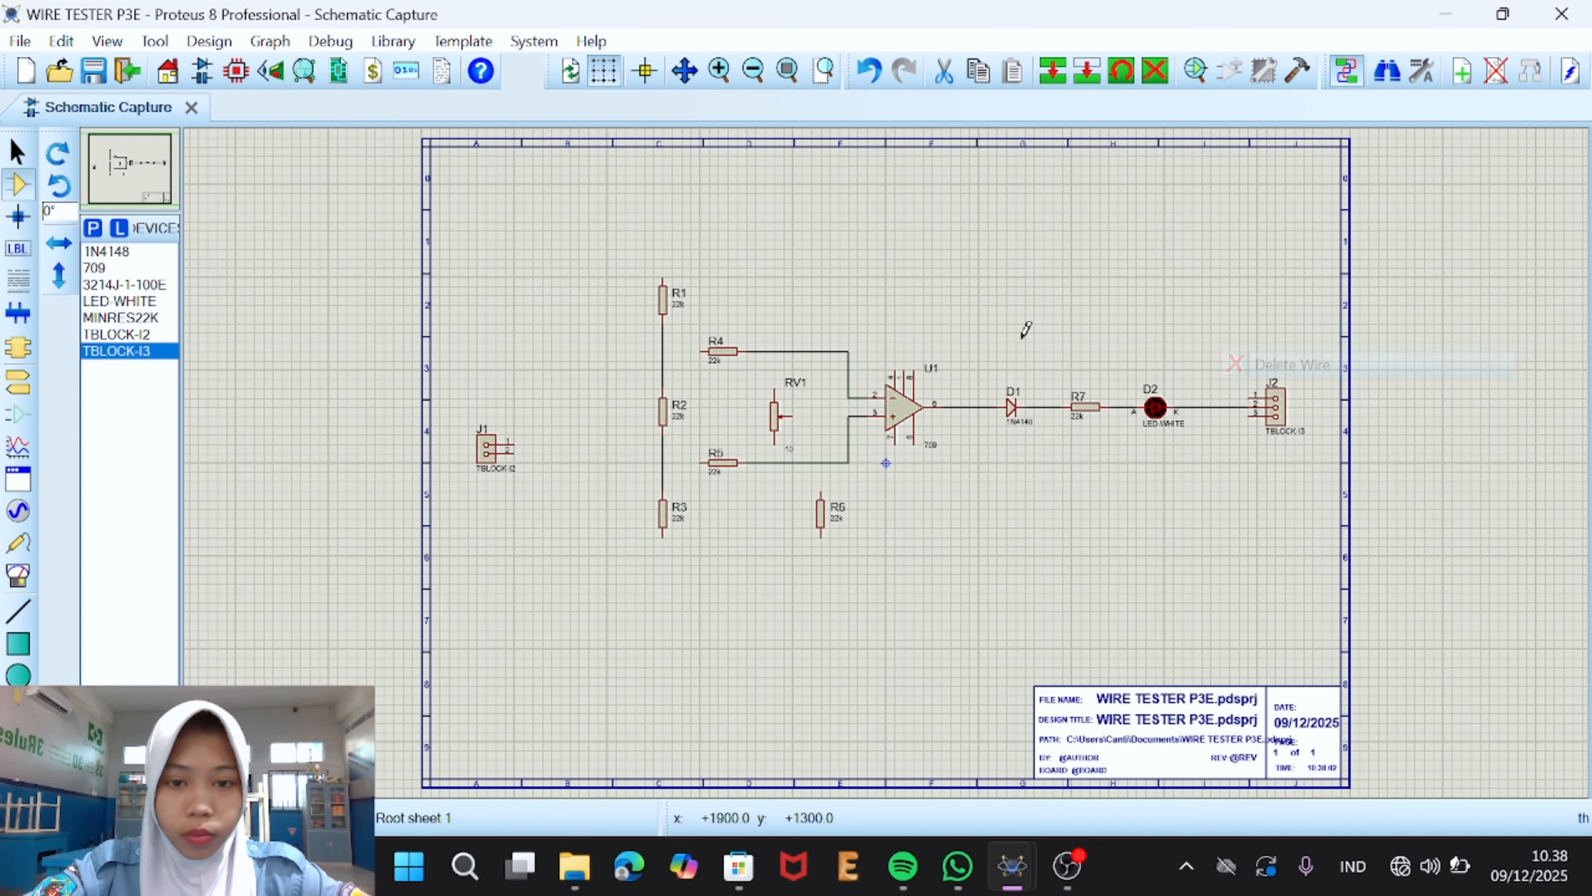
Step: Wire U1 pin 4 to J2 pin 1, R1's upper end to the D2–J2 wire, and R3's lower end to J2 pin 3
left_click(896, 370)
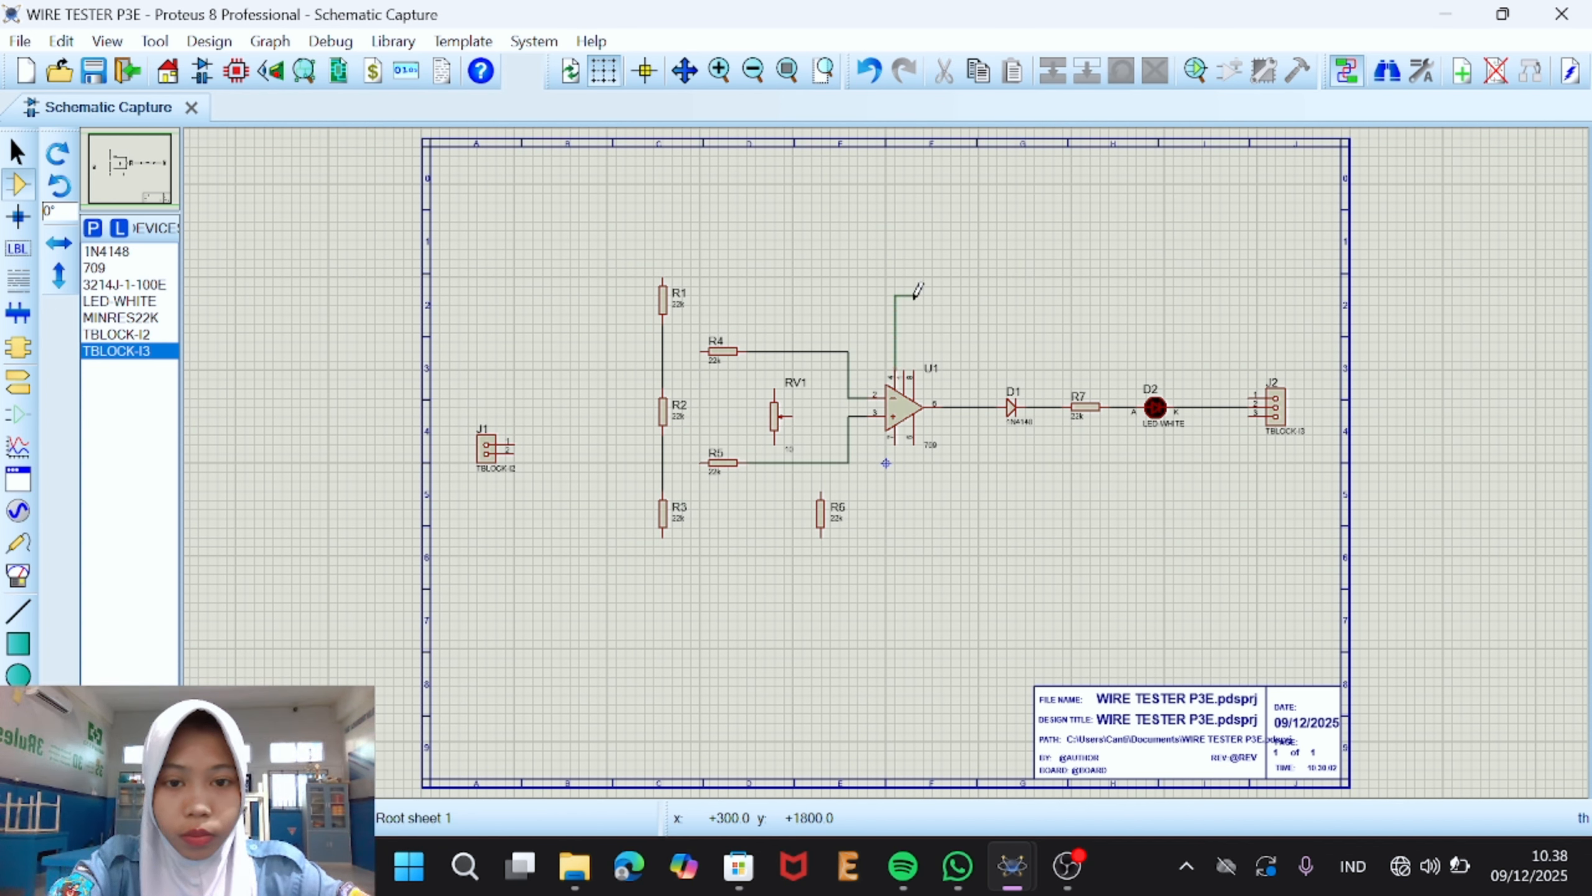
left_click(1249, 396)
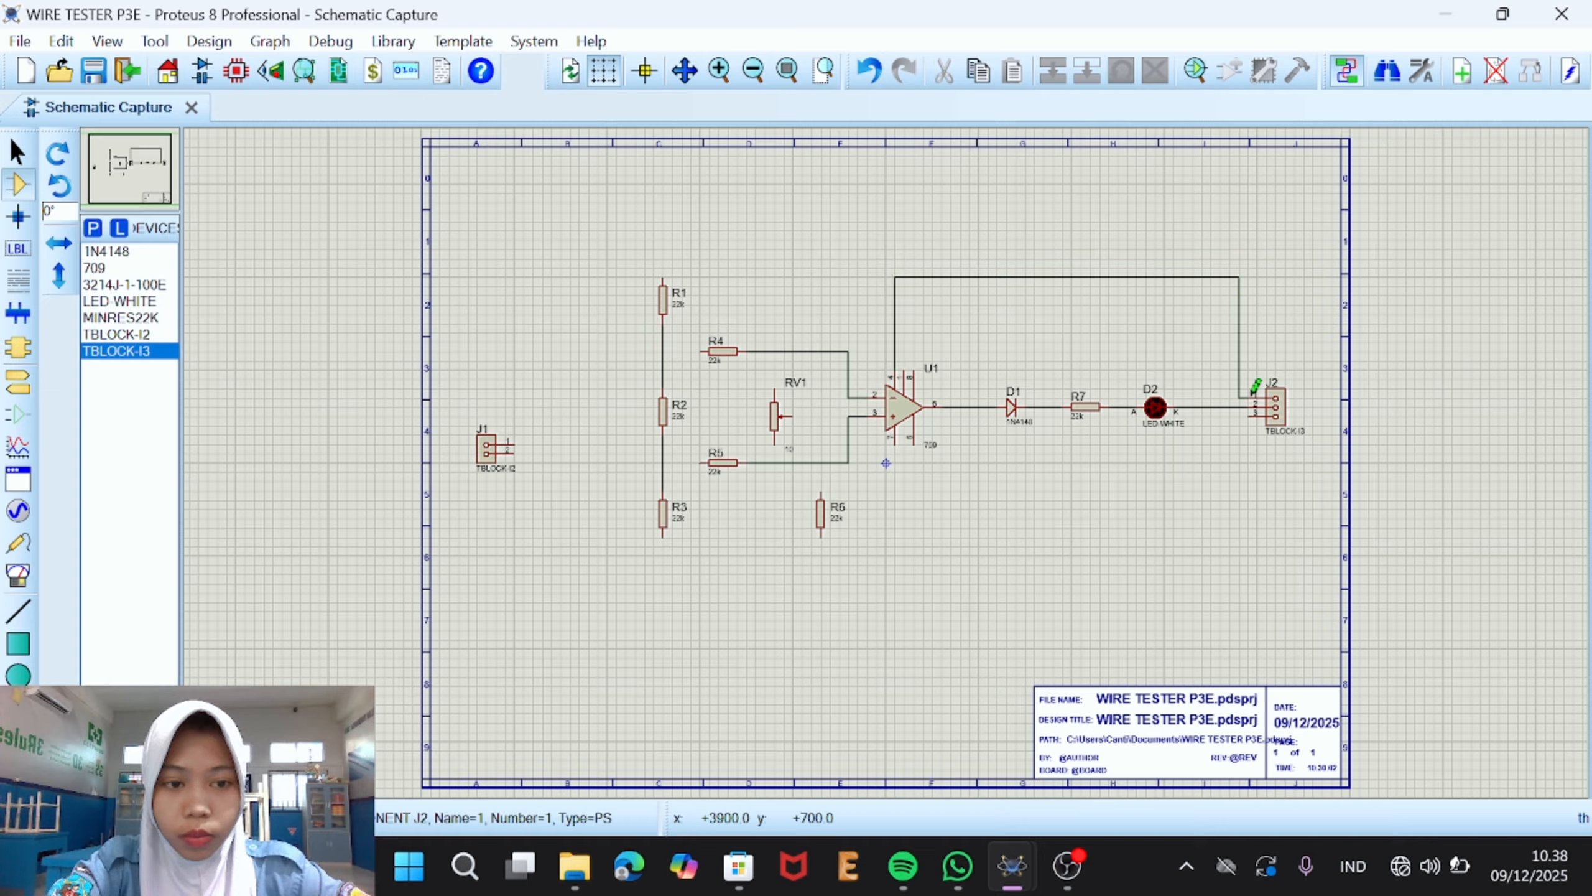
left_click(663, 274)
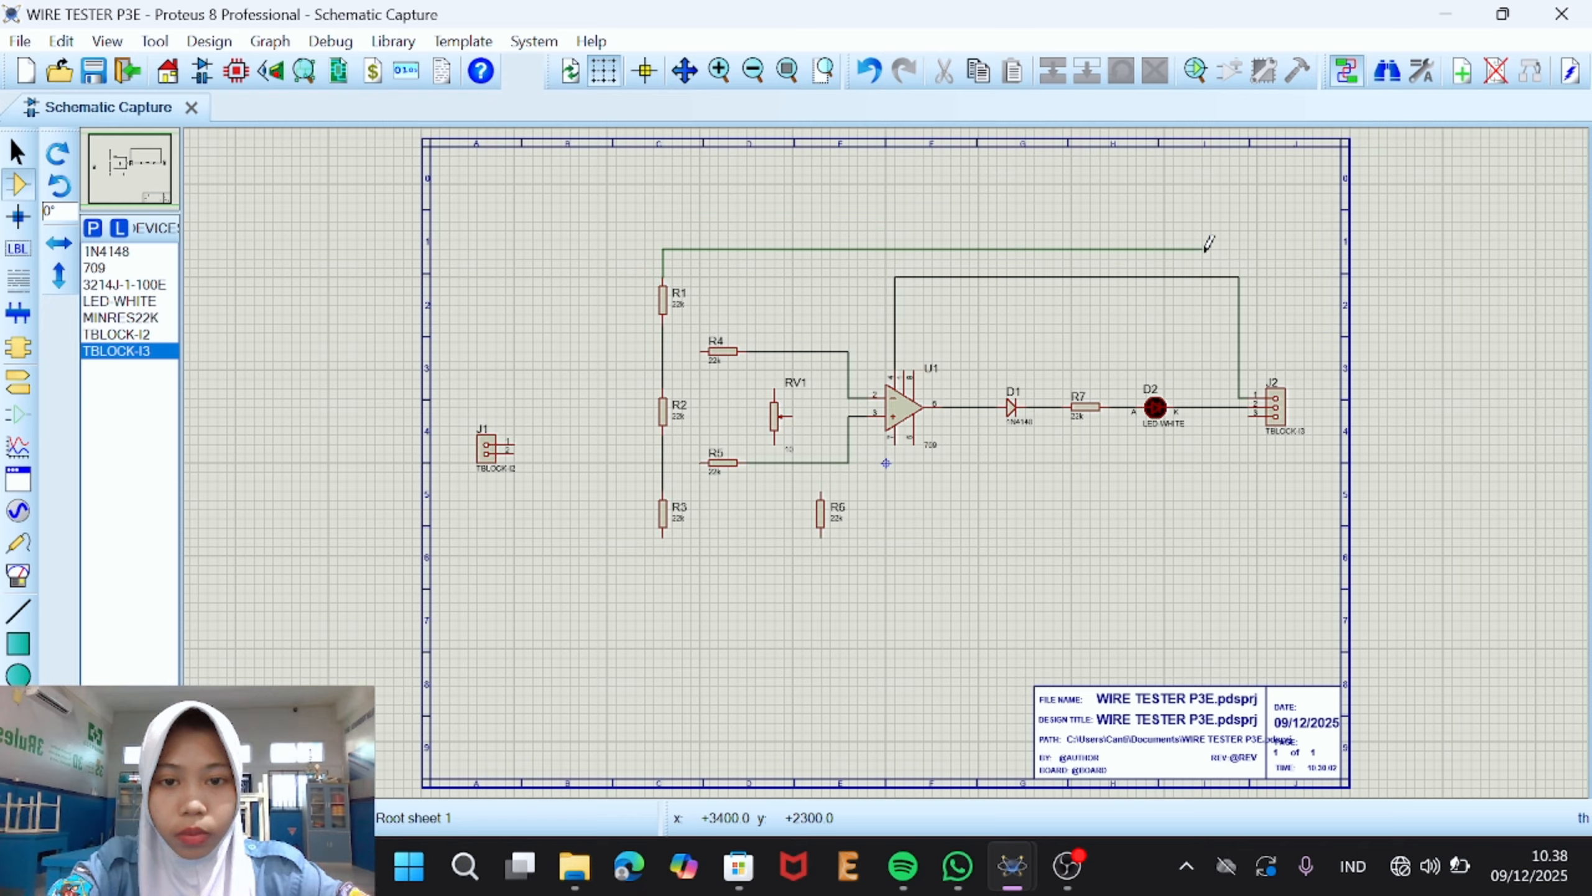
left_click(1211, 407)
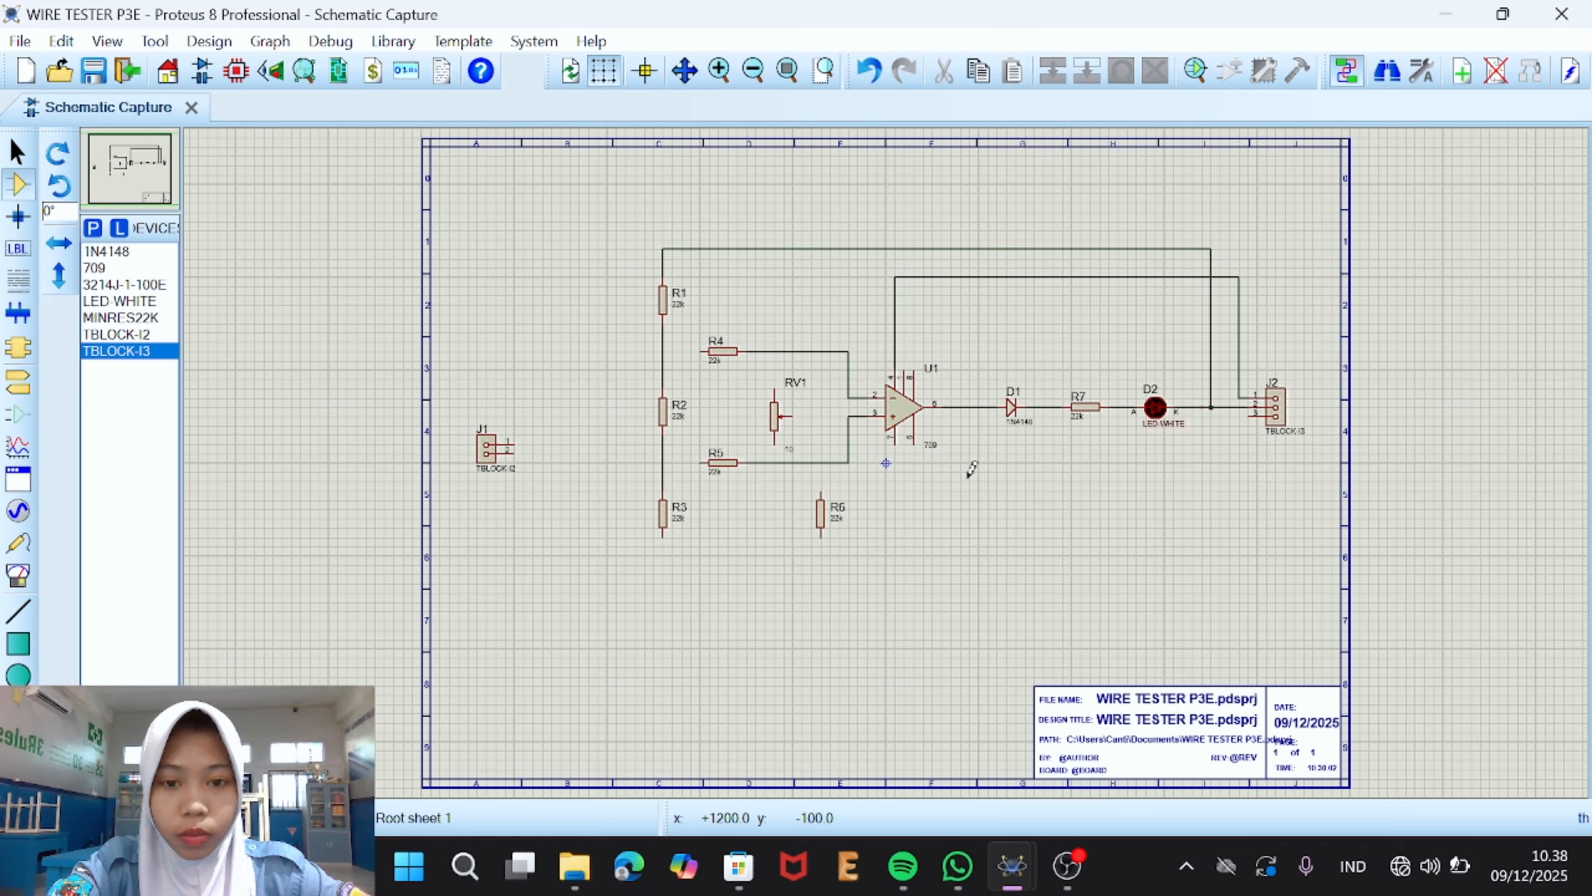
left_click(663, 537)
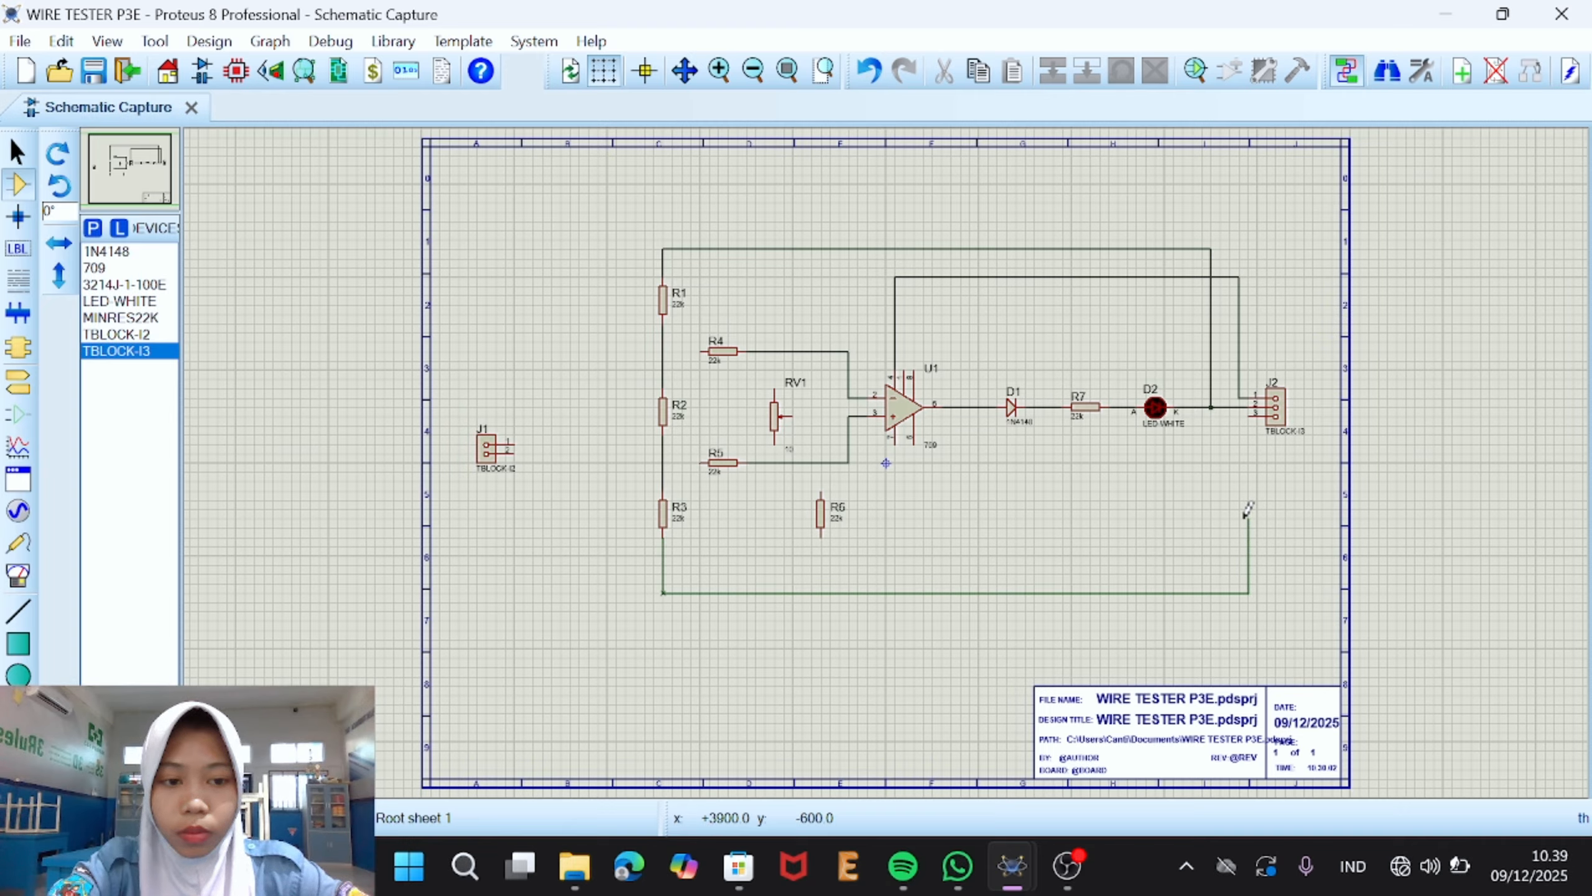
left_click(1252, 414)
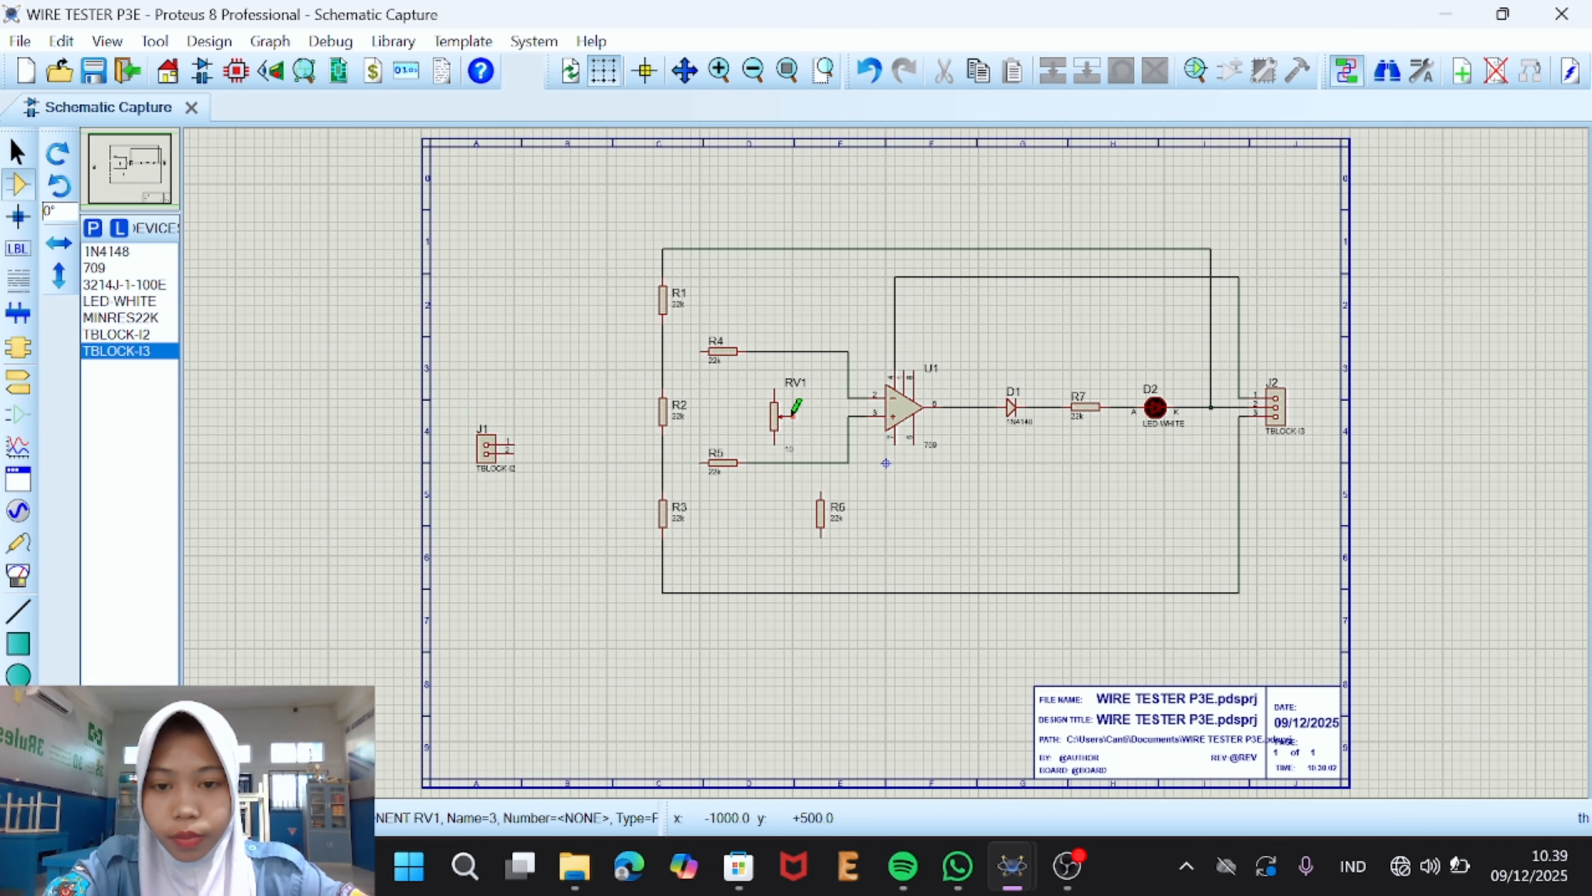
Step: Wire RV1's wiper to the upper end of R6, and tie R6's lower end and U1 pin 7 to the R3–J2 wire
left_click(793, 413)
left_click(821, 491)
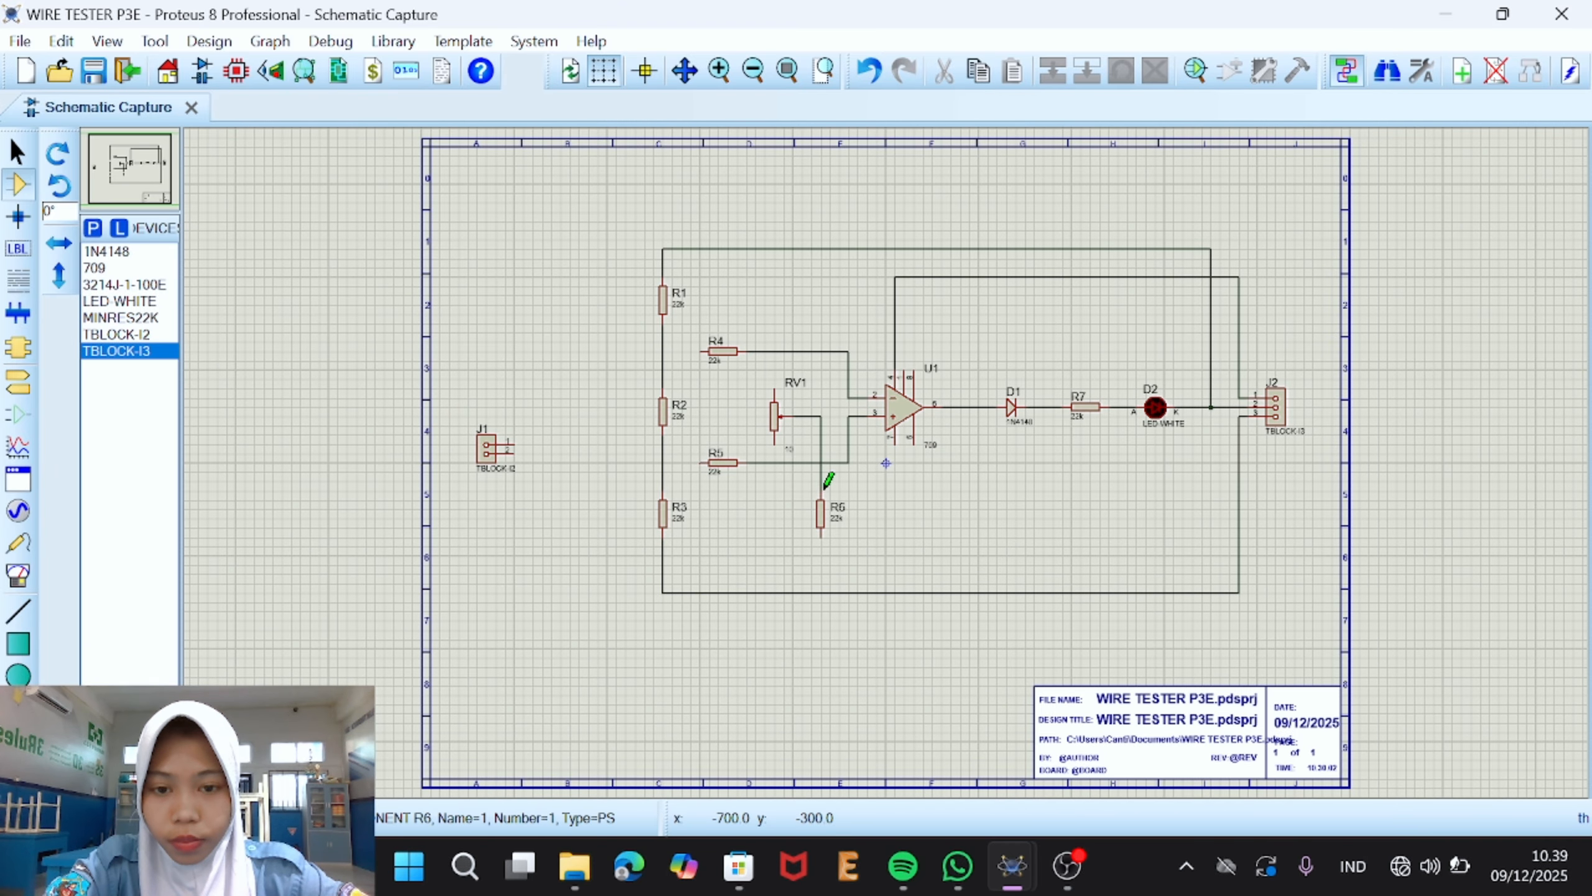
left_click(821, 541)
left_click(821, 592)
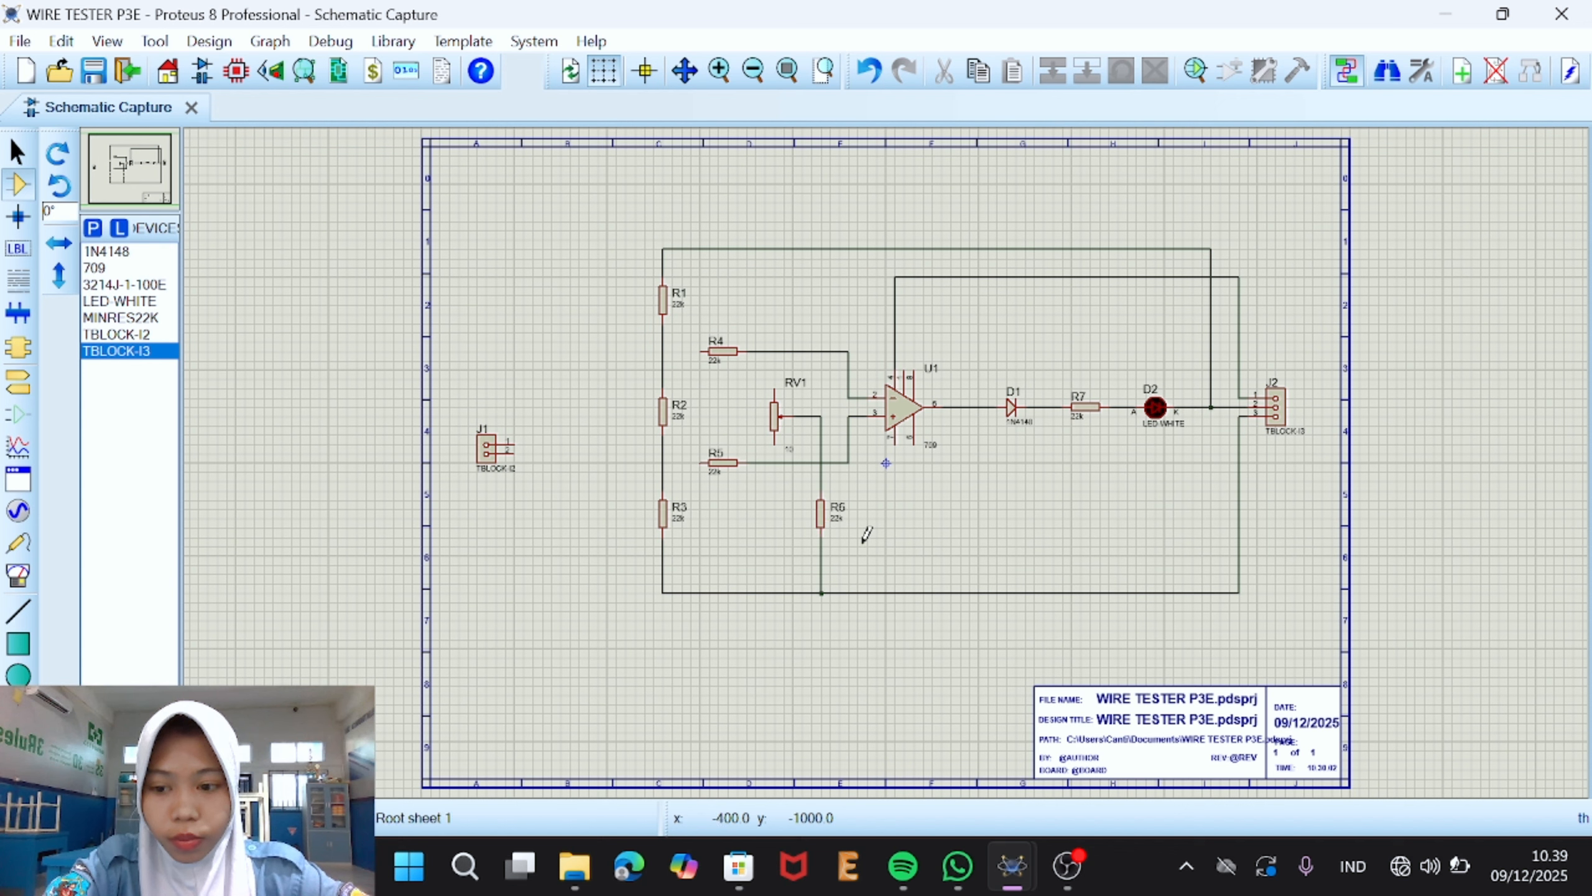
left_click(895, 441)
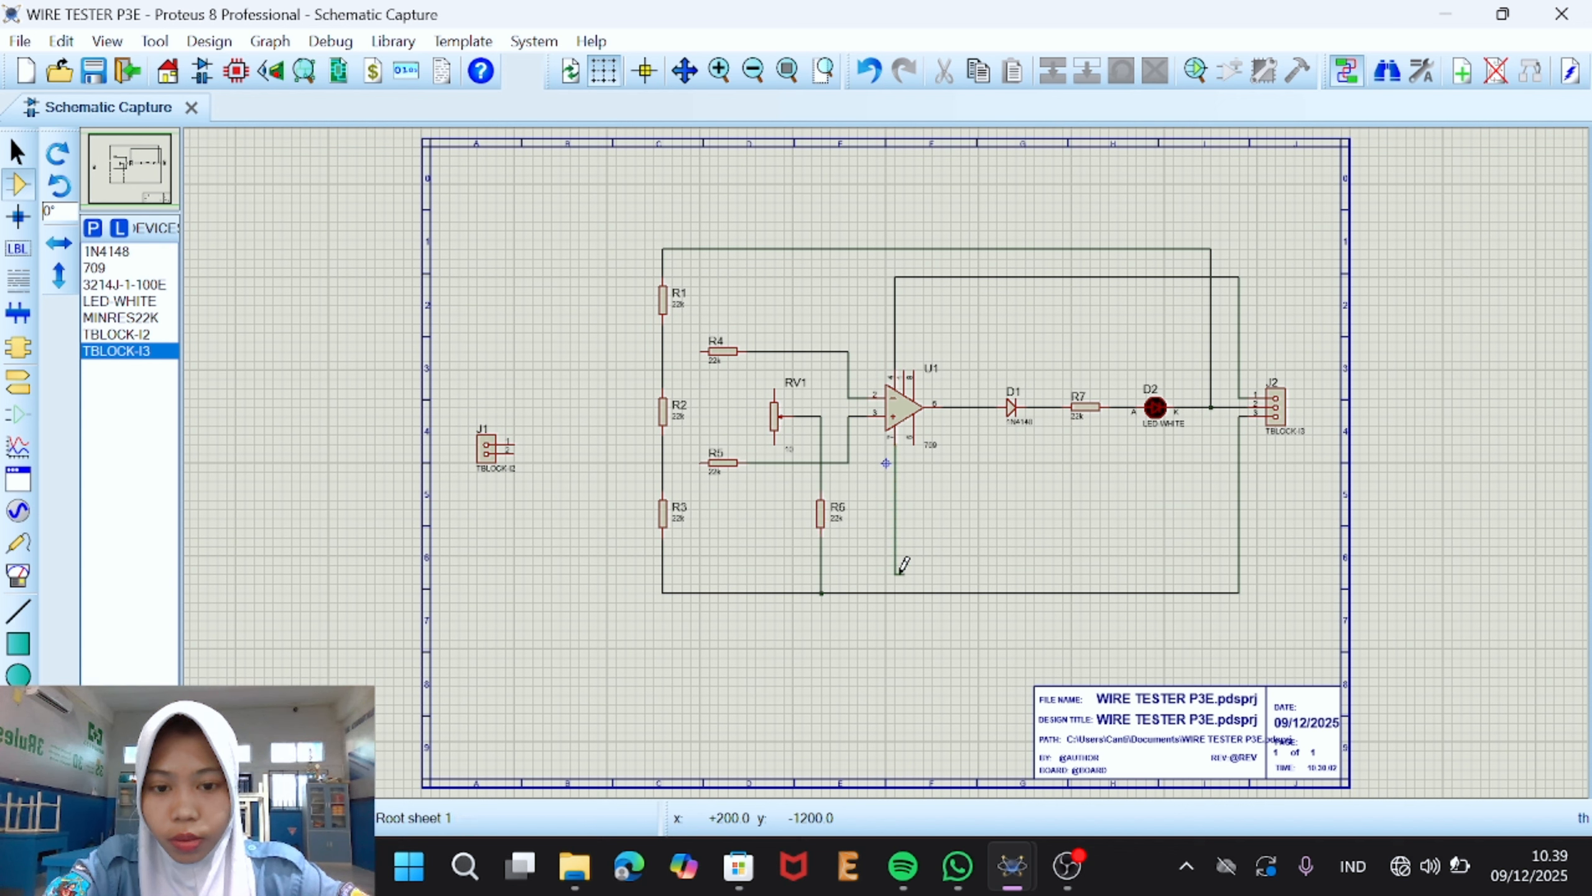
left_click(895, 593)
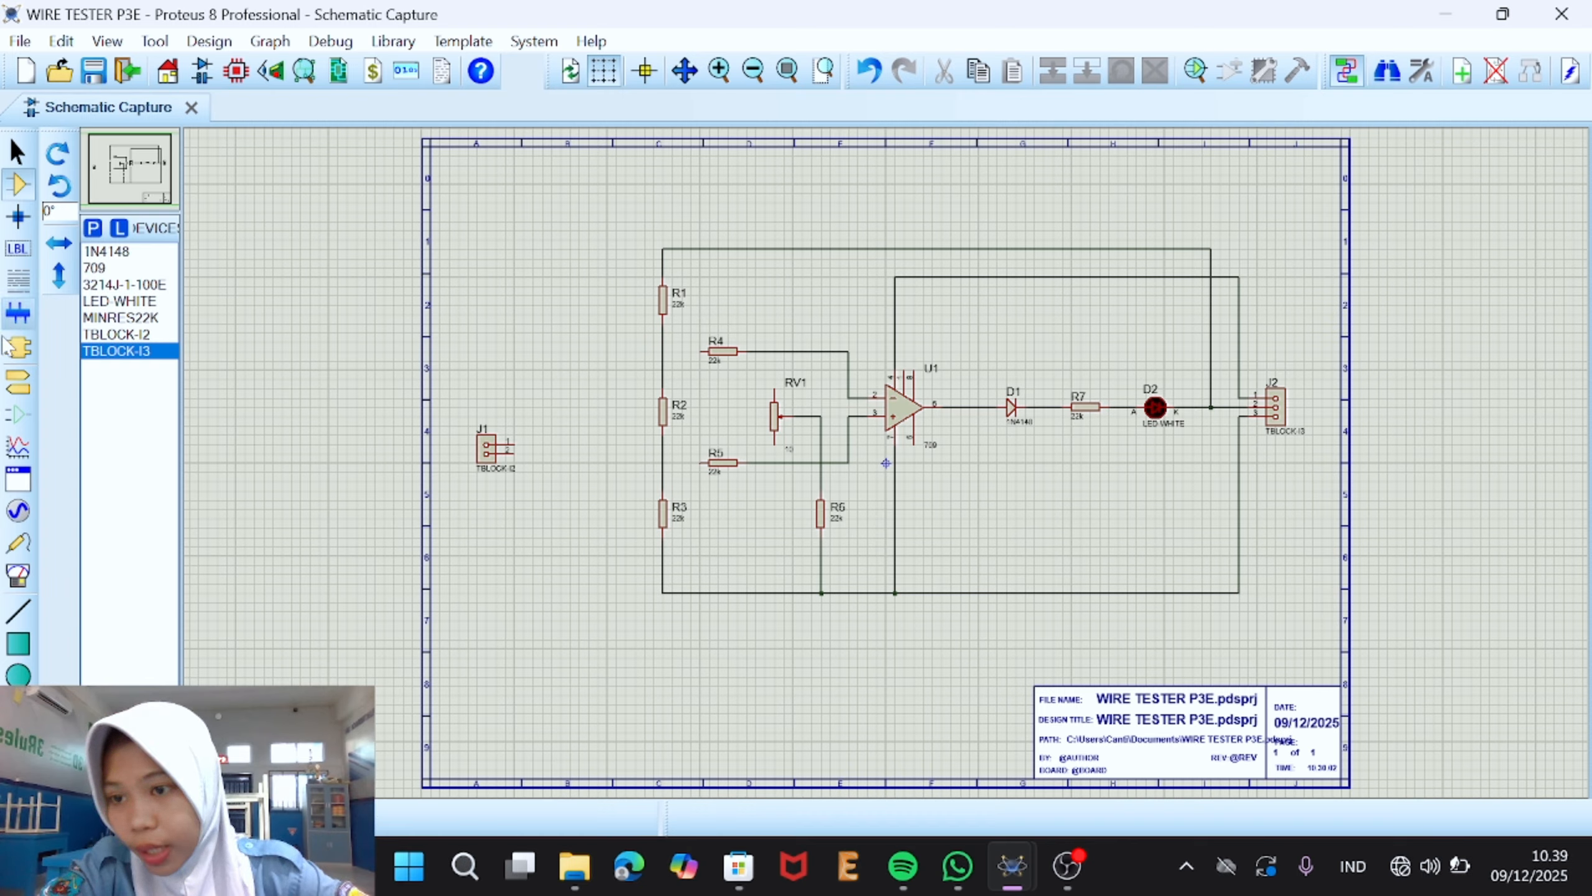
Step: Place two INPUT terminals rotated to -180° just right of J1, one beside each of its pins
left_click(19, 382)
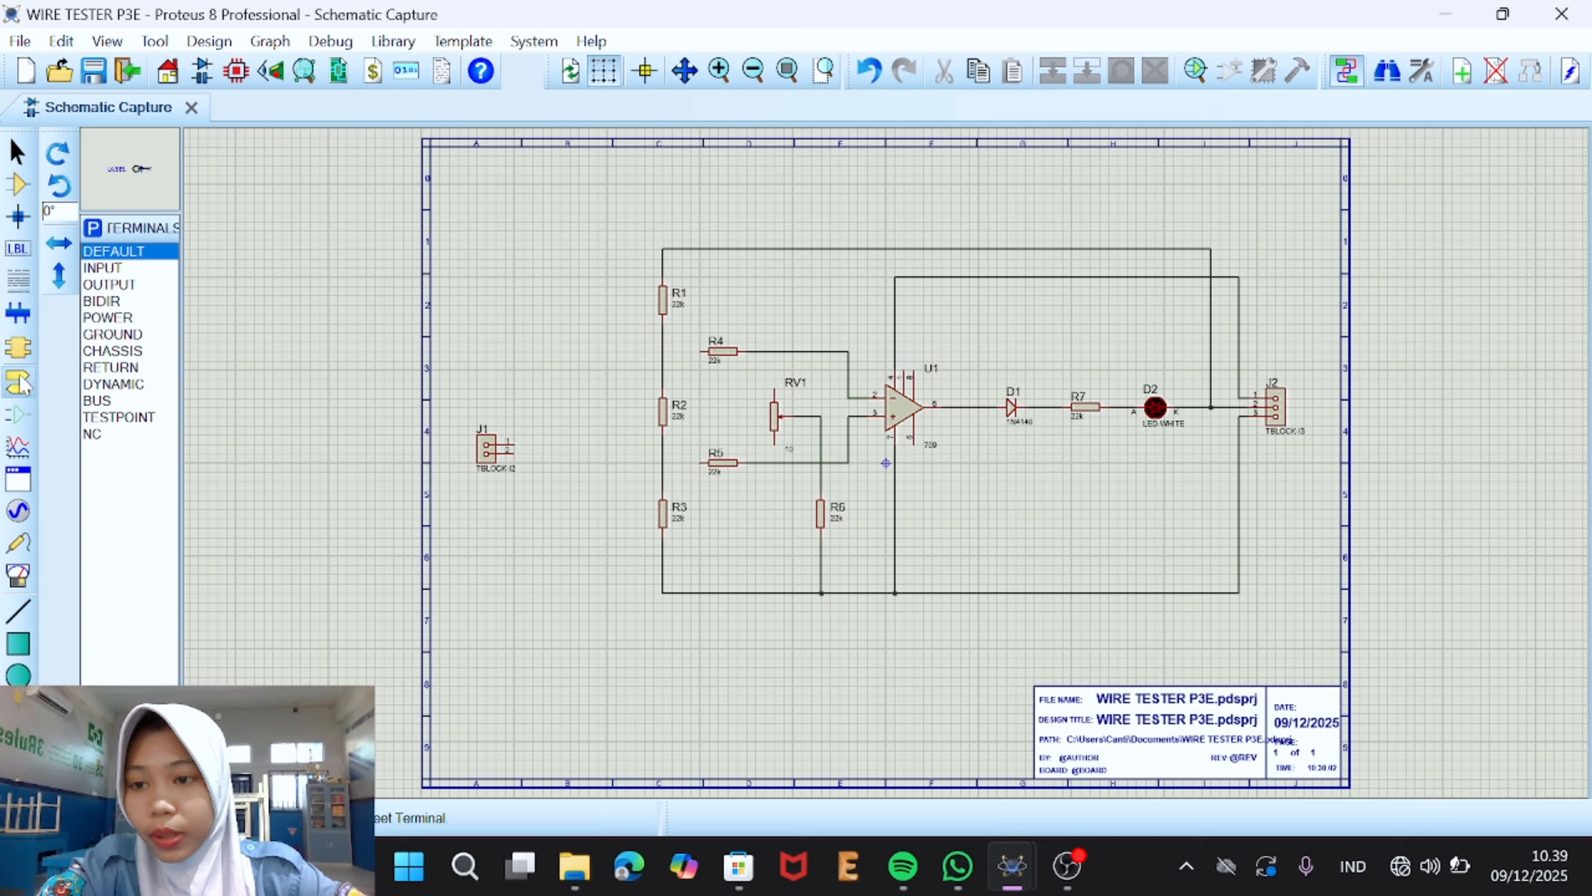
left_click(116, 269)
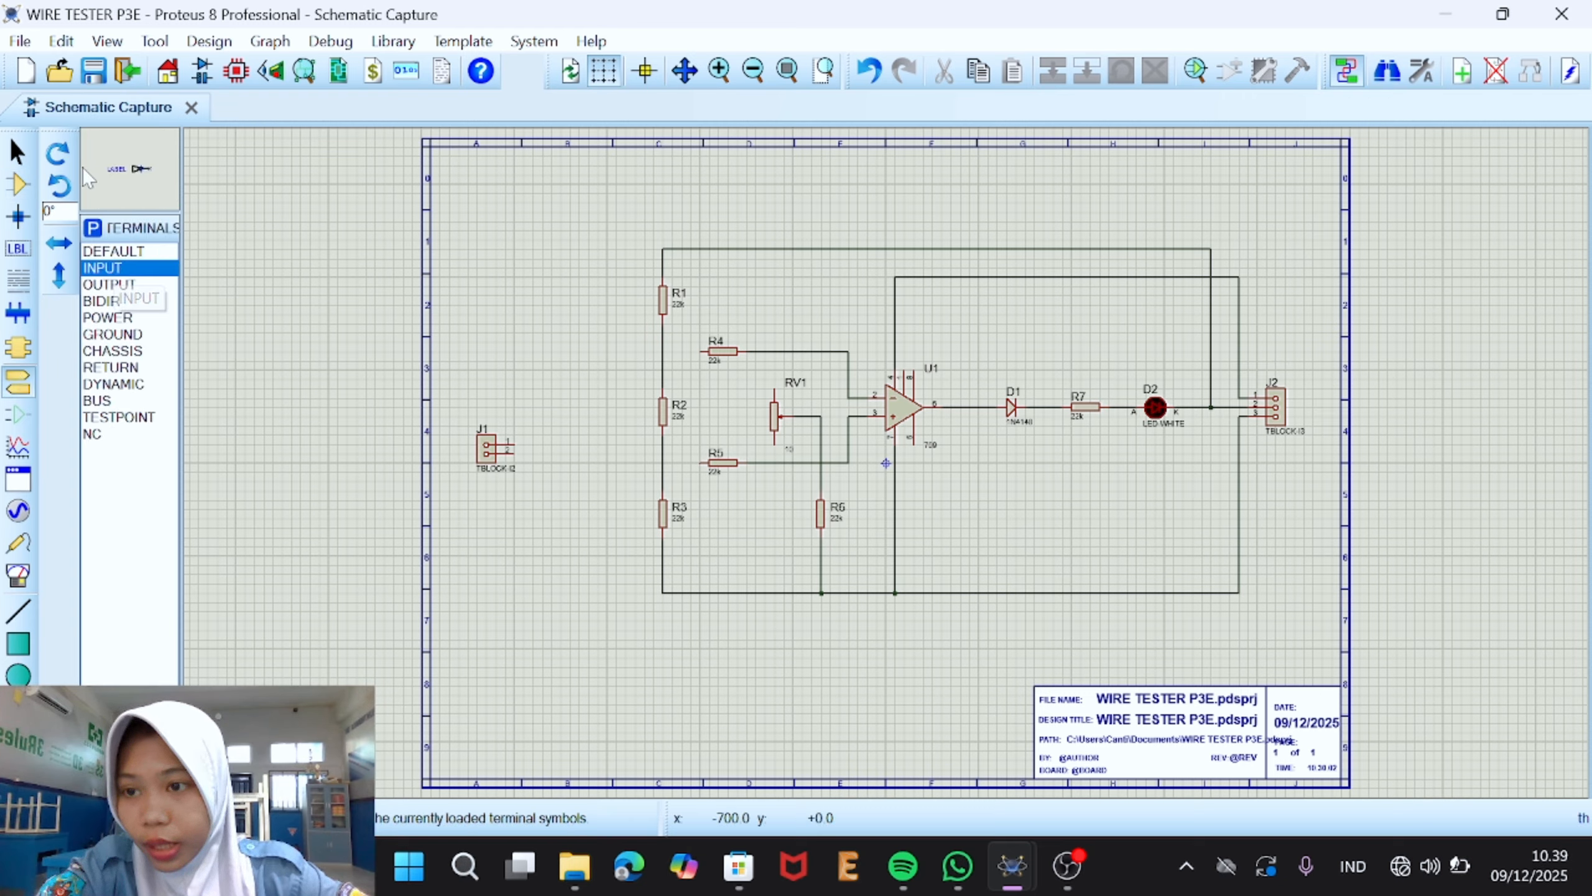
left_click(61, 156)
left_click(60, 156)
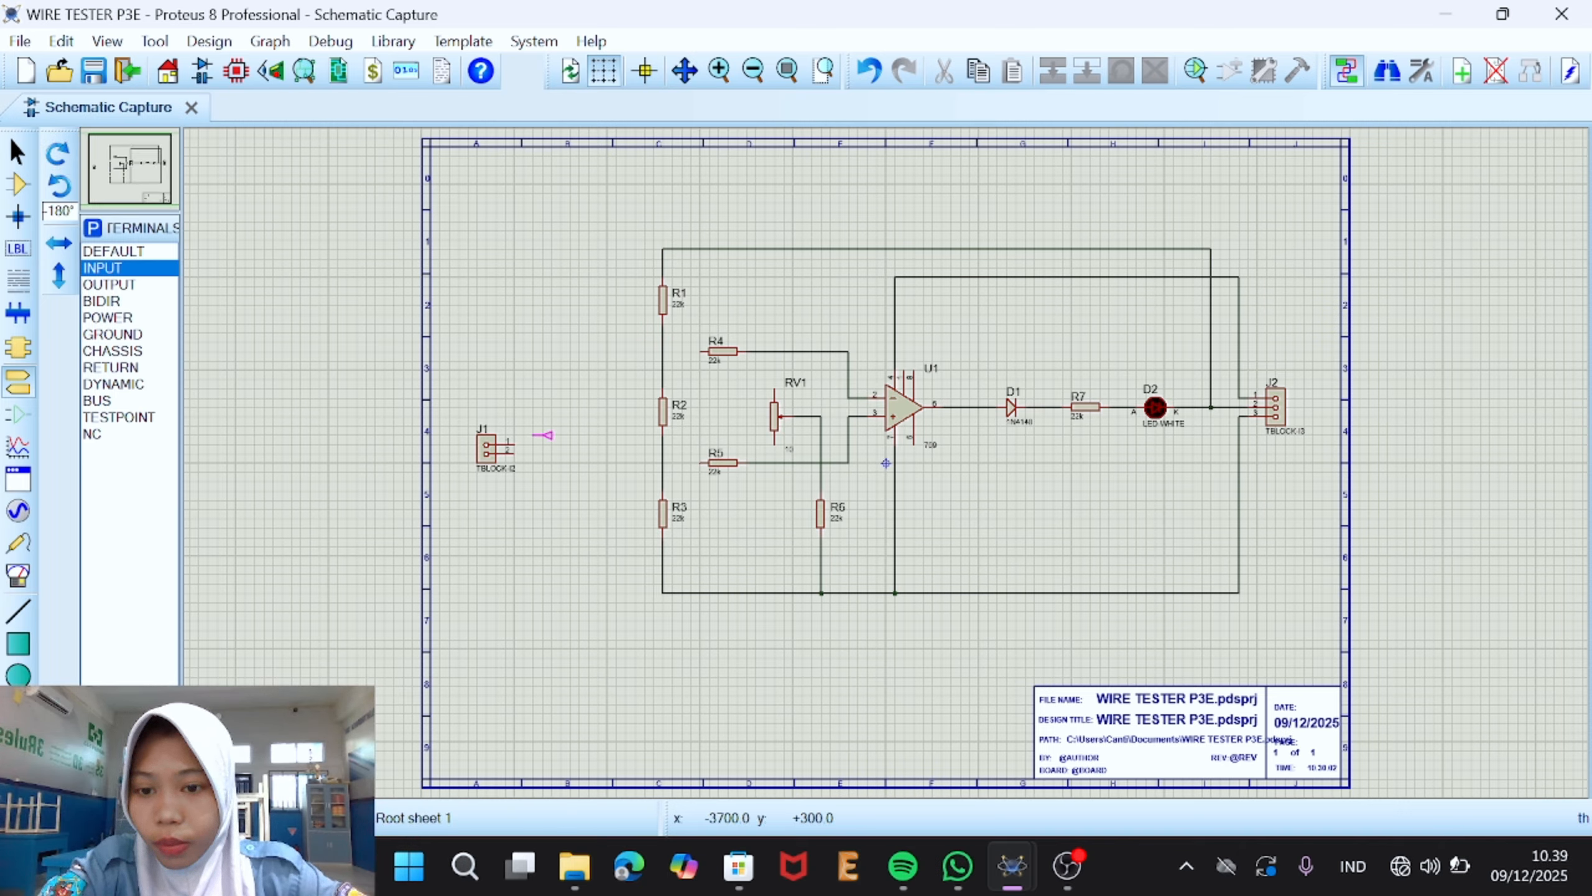
left_click(535, 447)
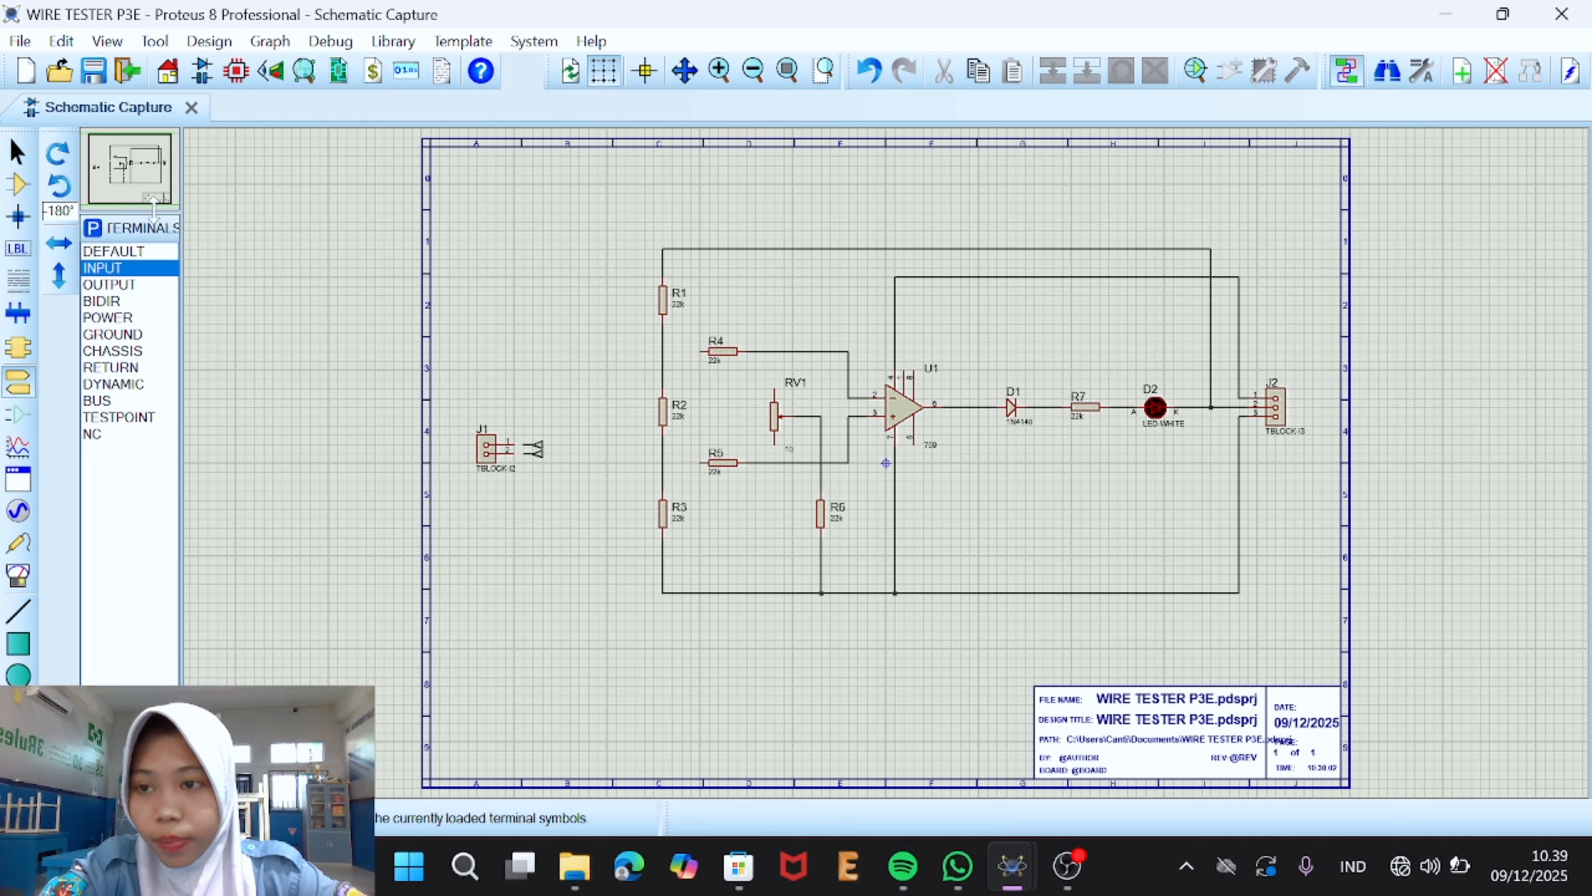
Step: Place INPUT terminals rotated to 0° left of the resistor chain, level with R4 and R5
left_click(52, 158)
left_click(52, 158)
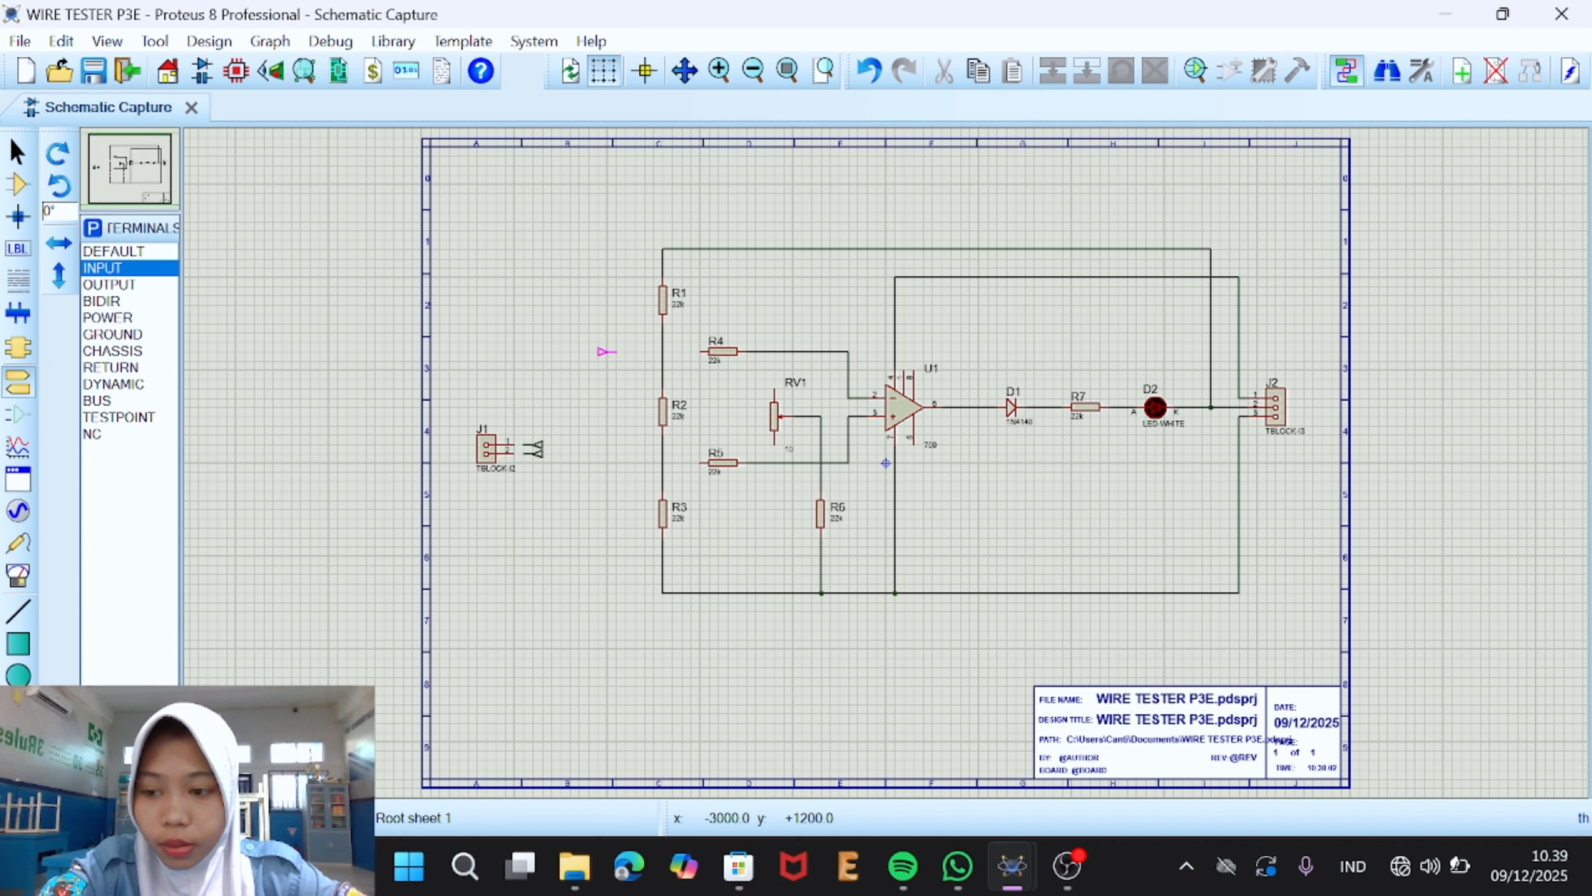
left_click(607, 352)
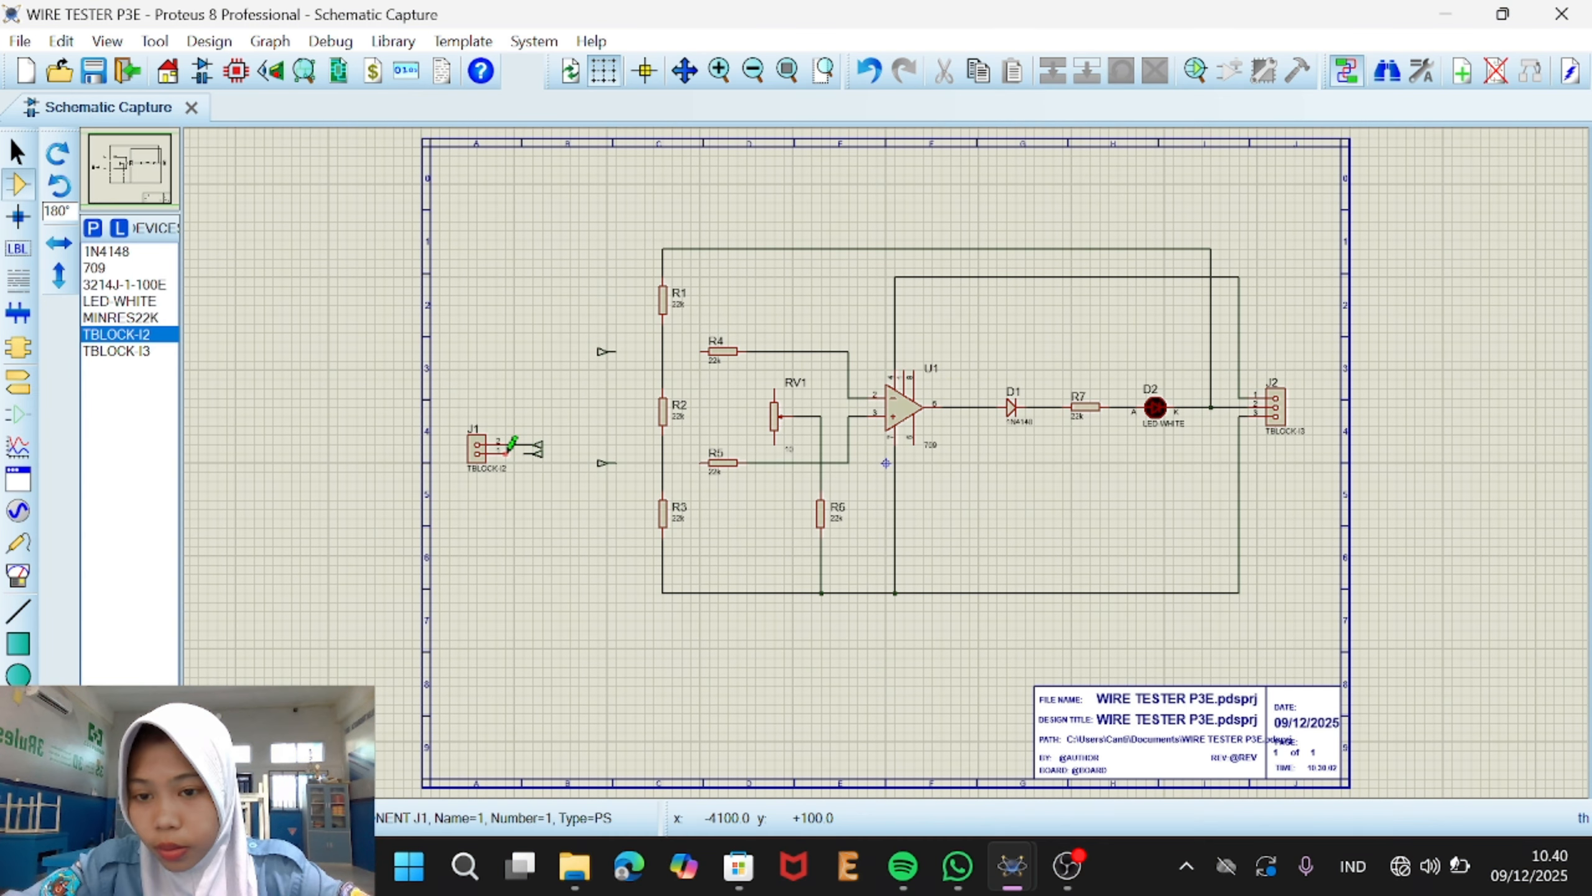
Step: Wire J1's pins to the adjacent INPUT terminals, and connect the other two INPUT terminals to the free ends of R4 and R5
left_click(506, 453)
left_click(525, 453)
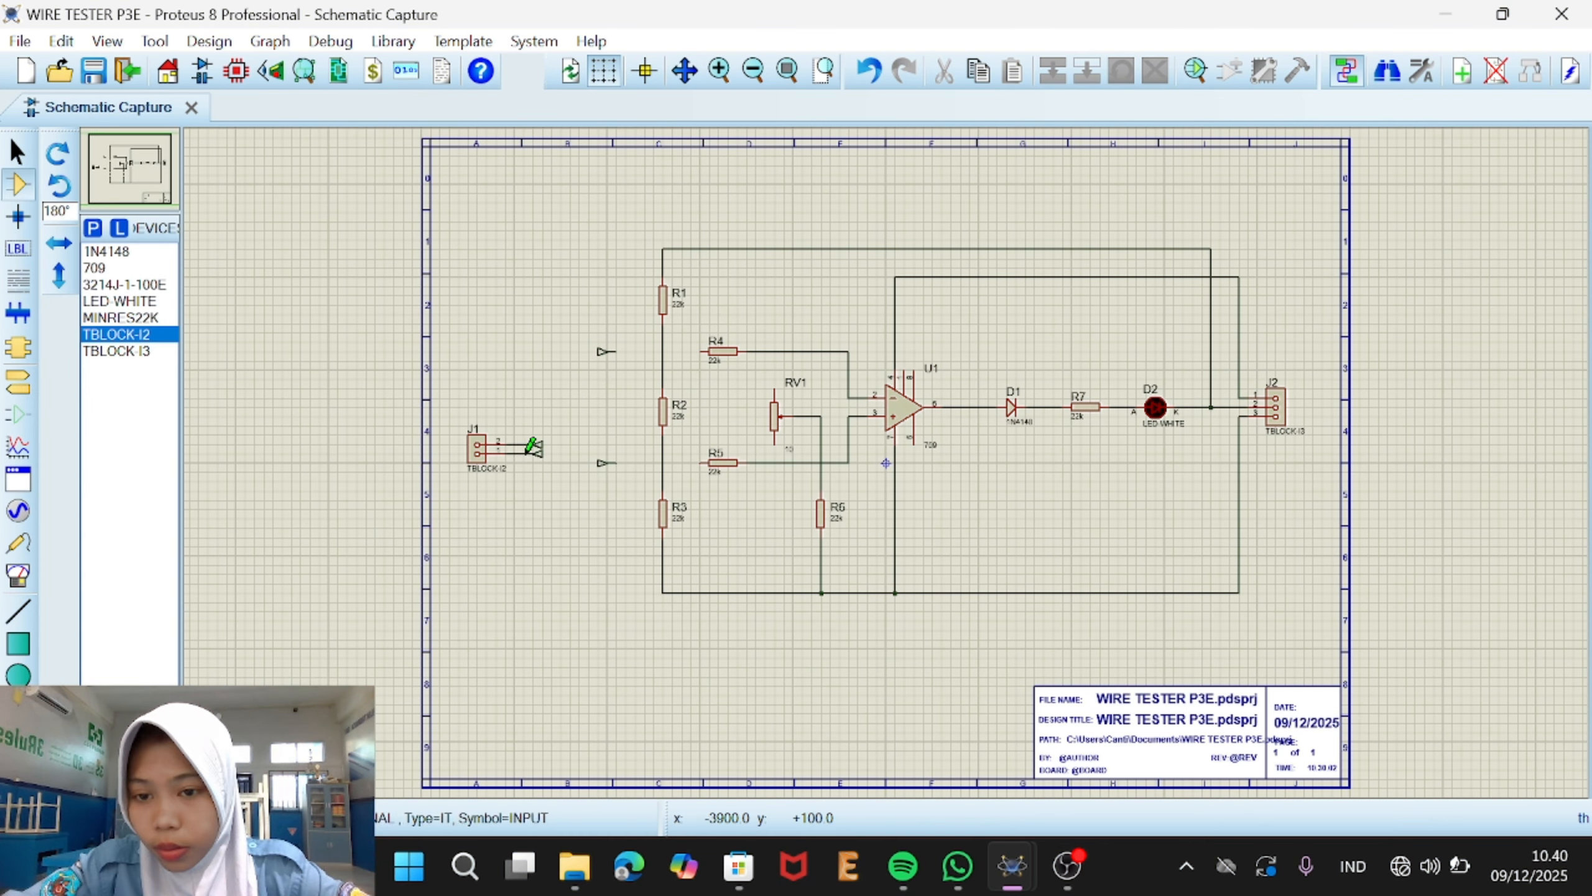
left_click(619, 352)
left_click(698, 352)
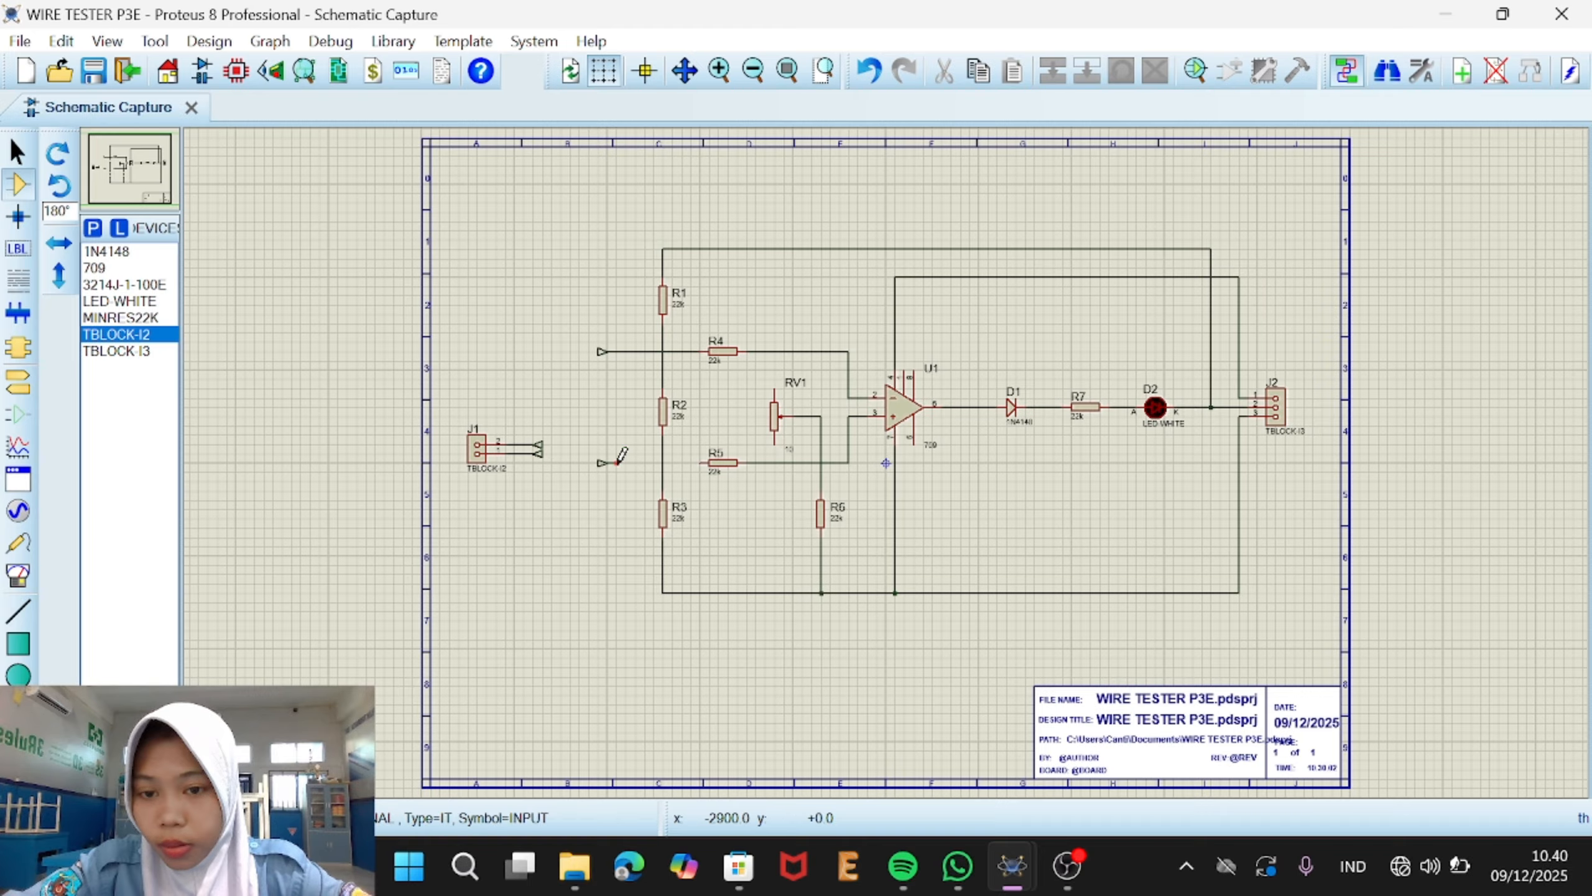
left_click(618, 462)
left_click(700, 462)
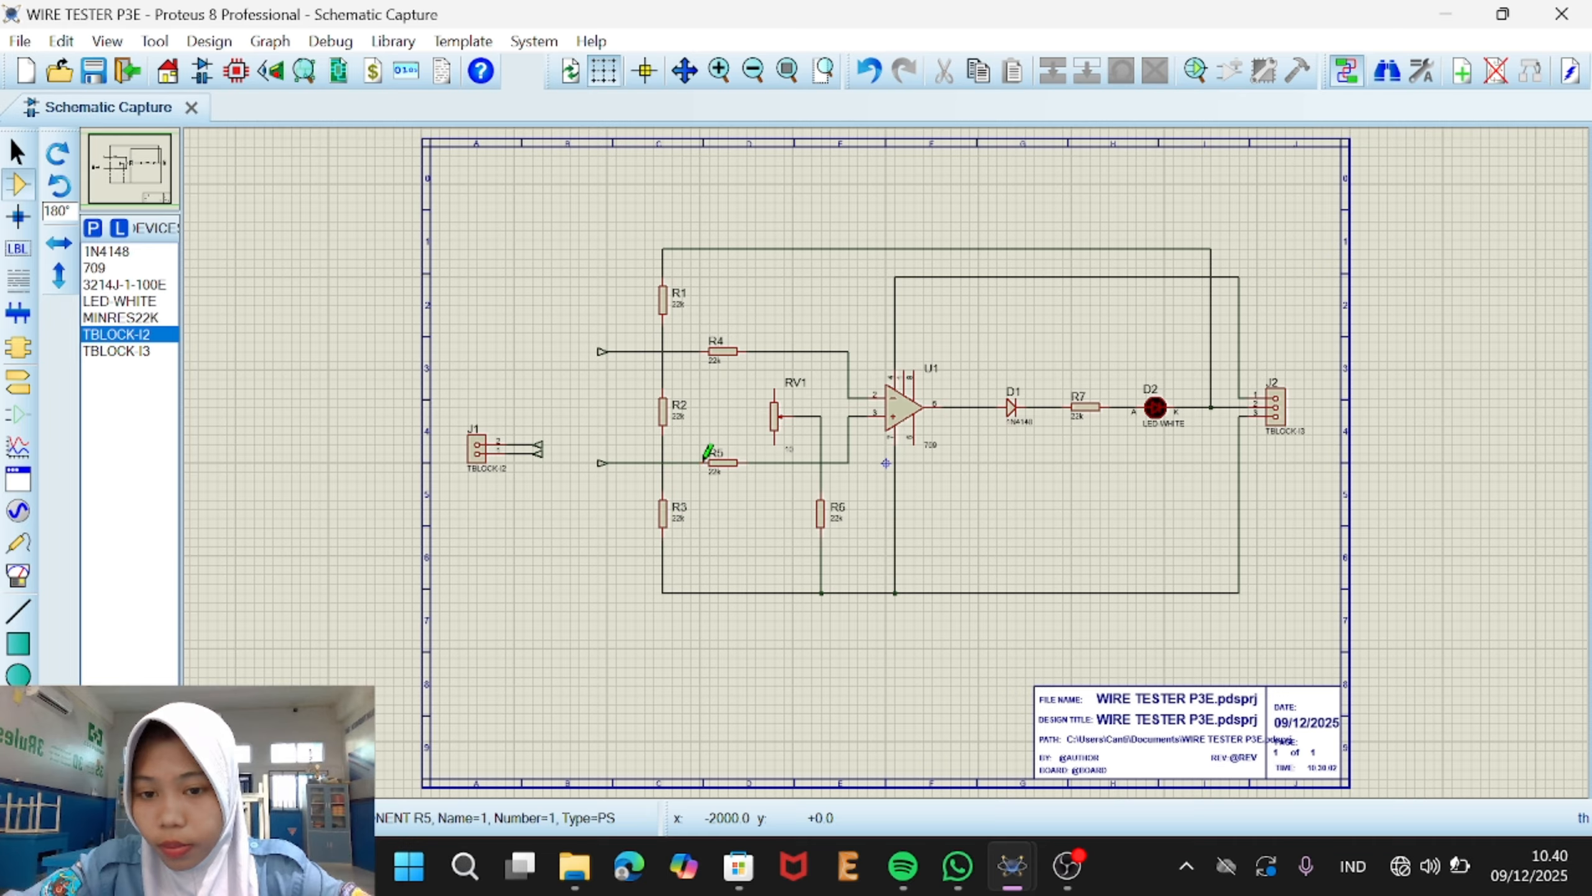
Step: Label the INPUT terminals beside J1 as A for the upper one and B for the lower one
left_click(17, 382)
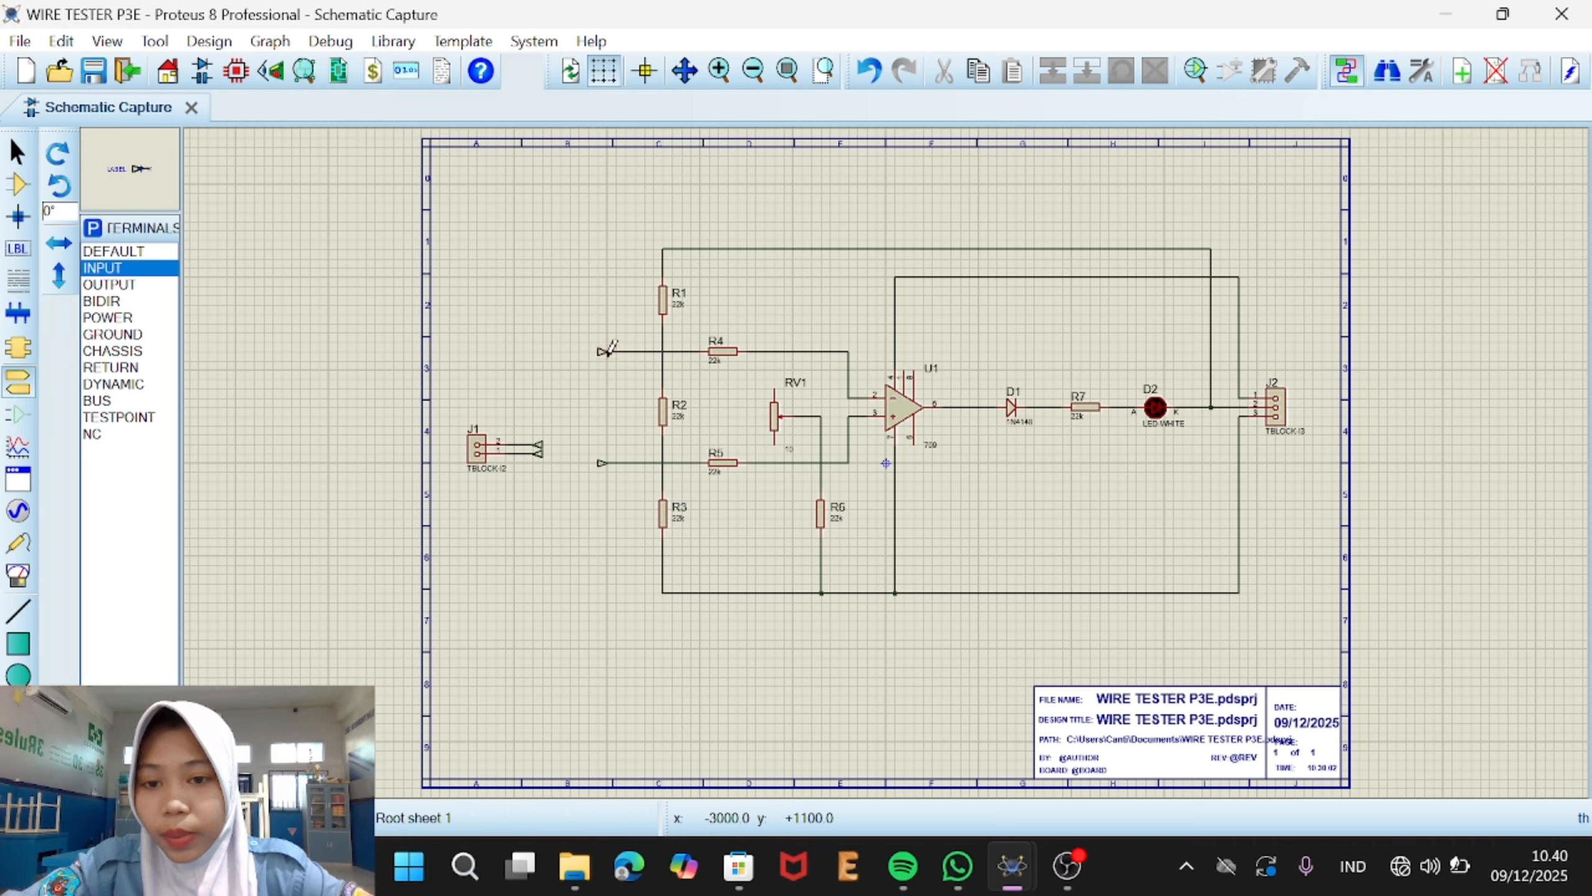
left_click(537, 448)
double_click(538, 446)
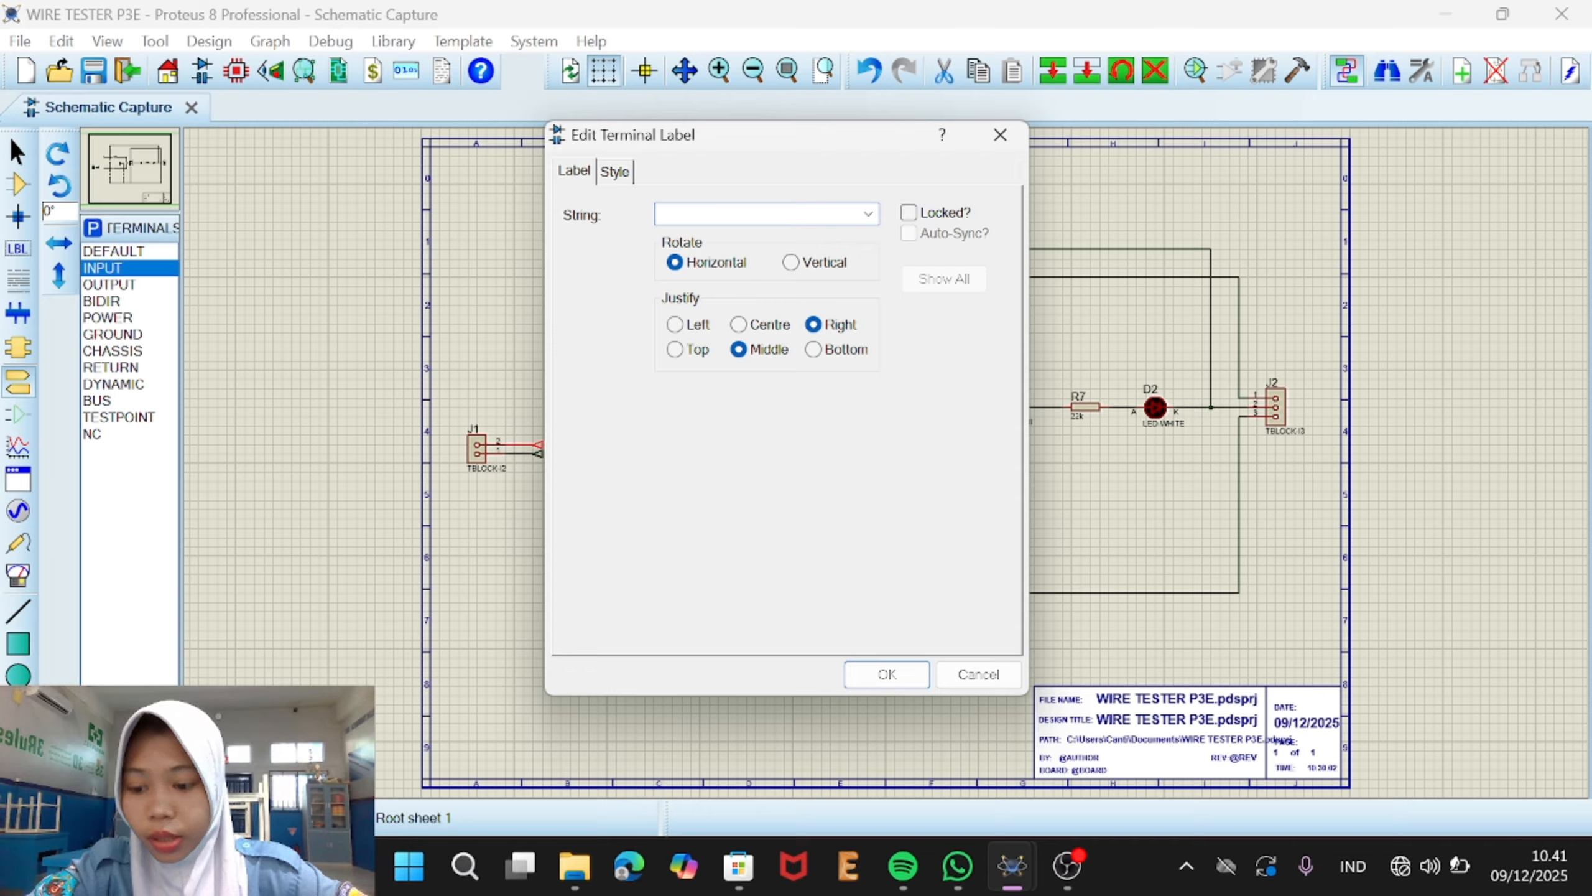
key("Return")
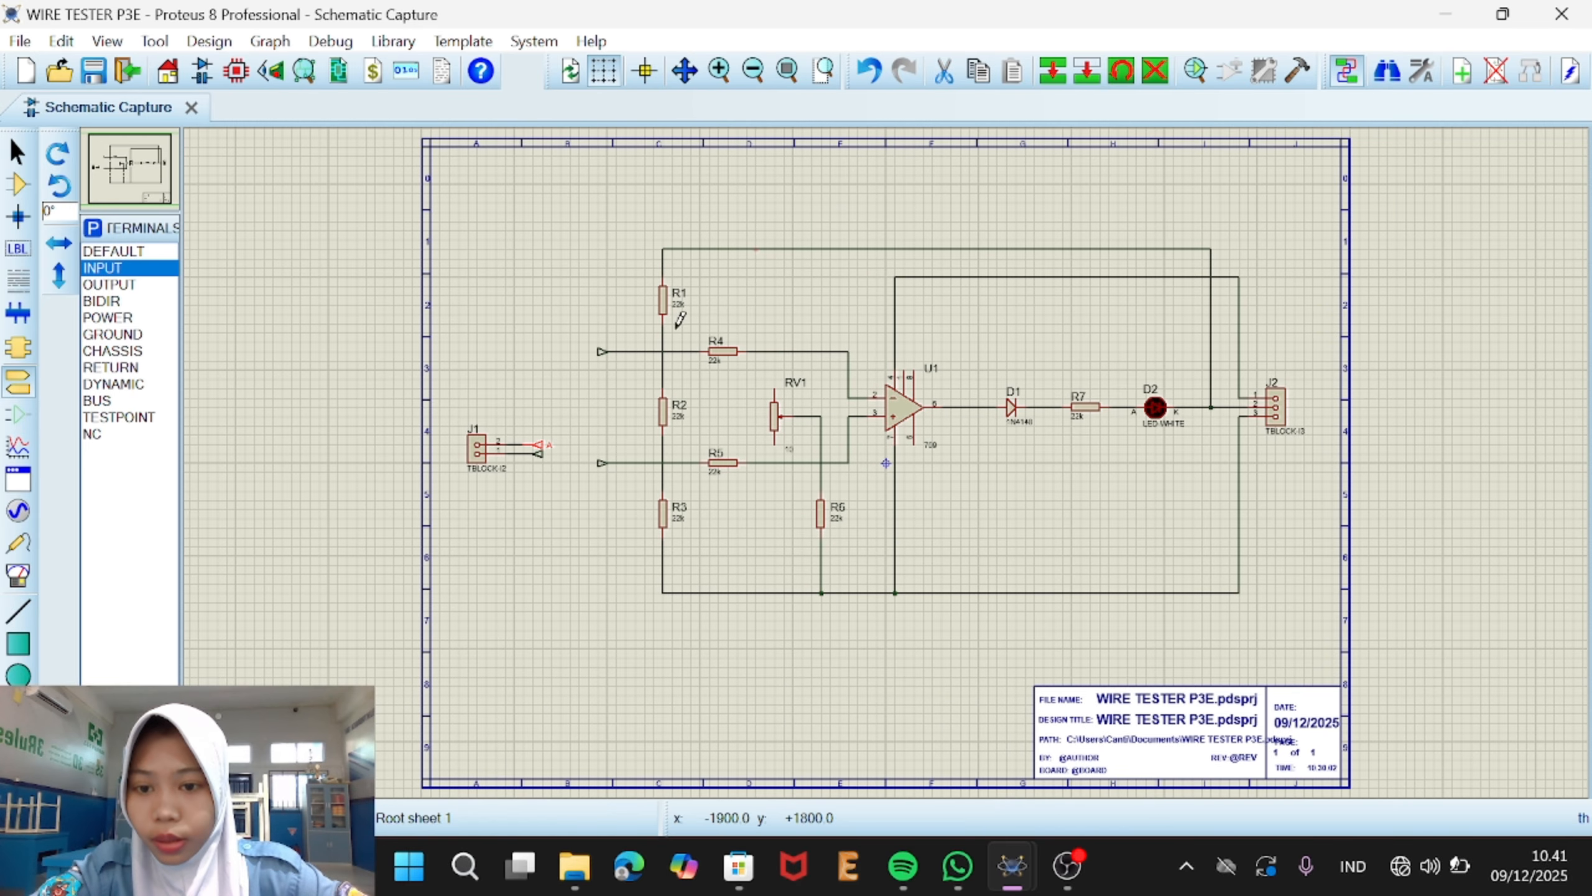
double_click(536, 456)
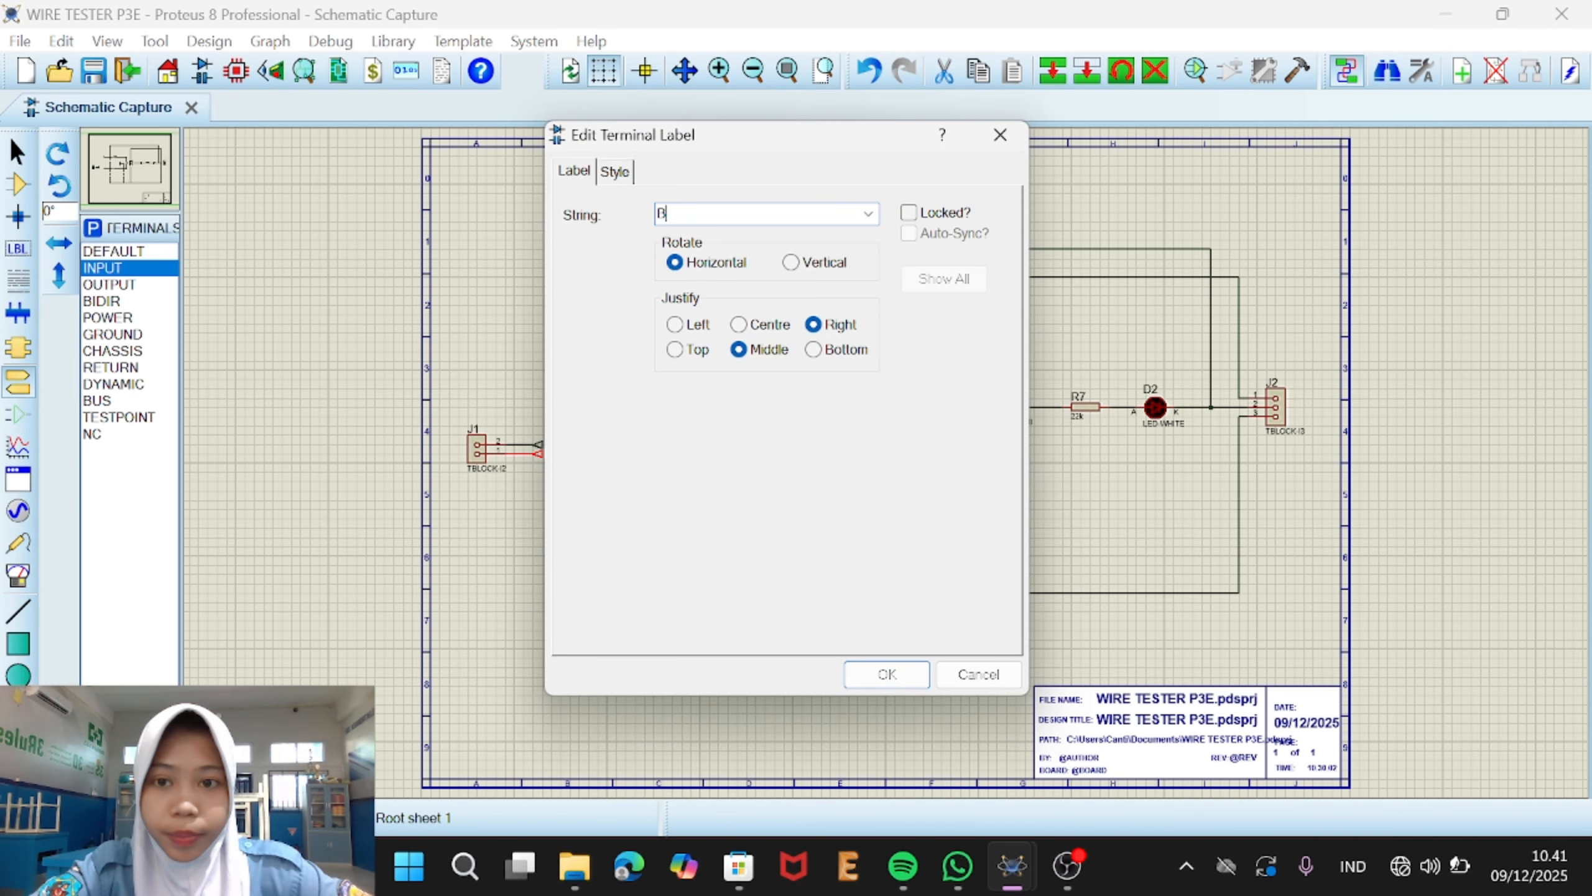
key("Return")
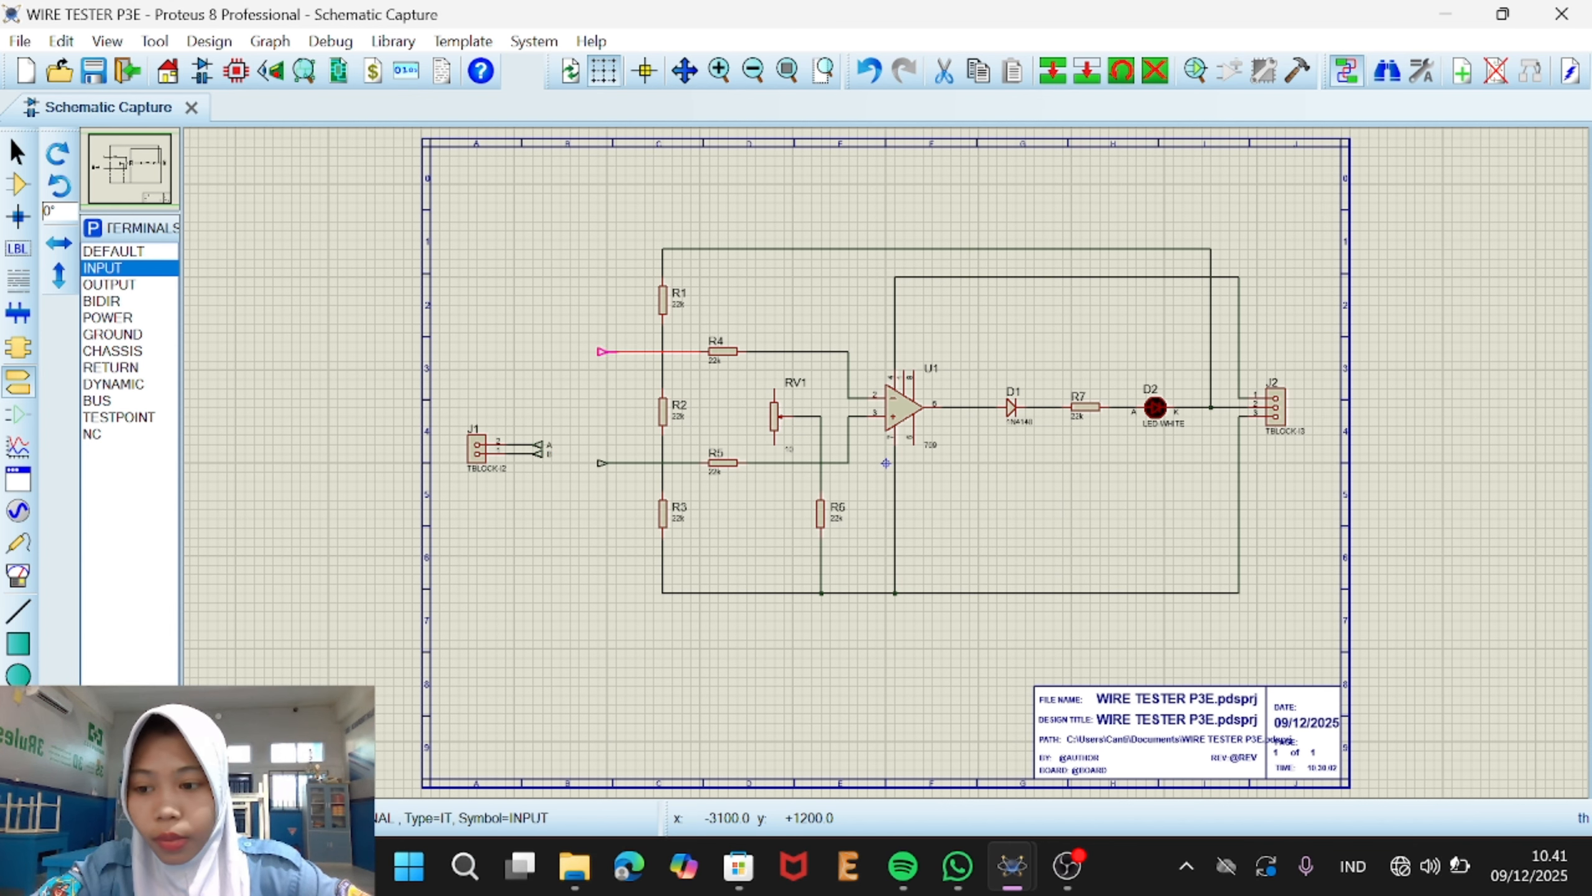
Step: Label the INPUT terminal feeding R4 as A and the one feeding R5 as B
double_click(600, 351)
type("A")
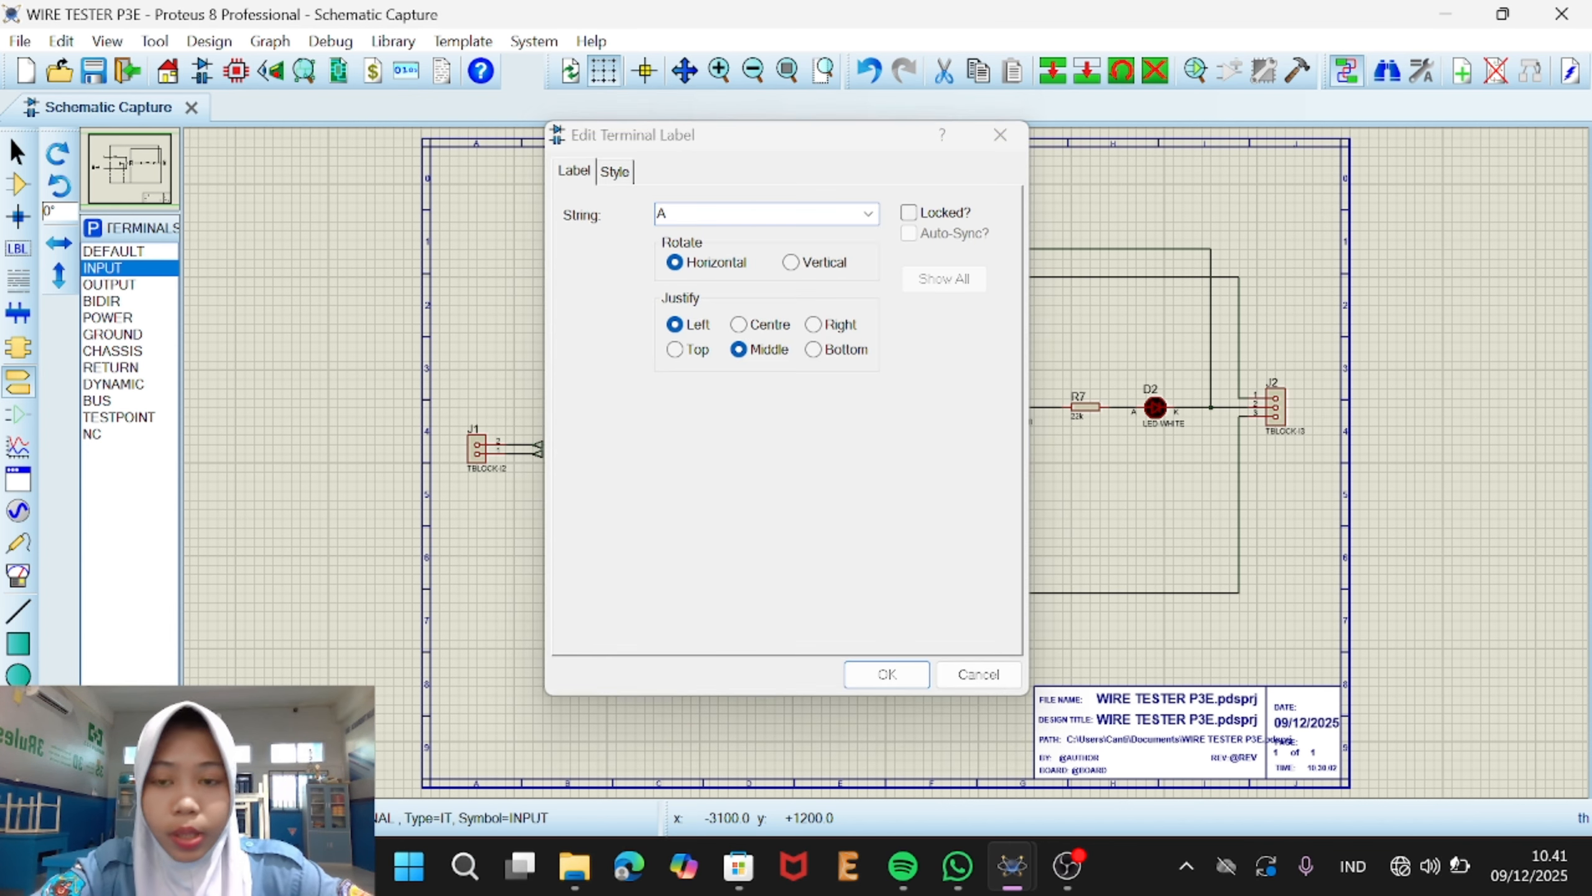
key("Return")
double_click(601, 463)
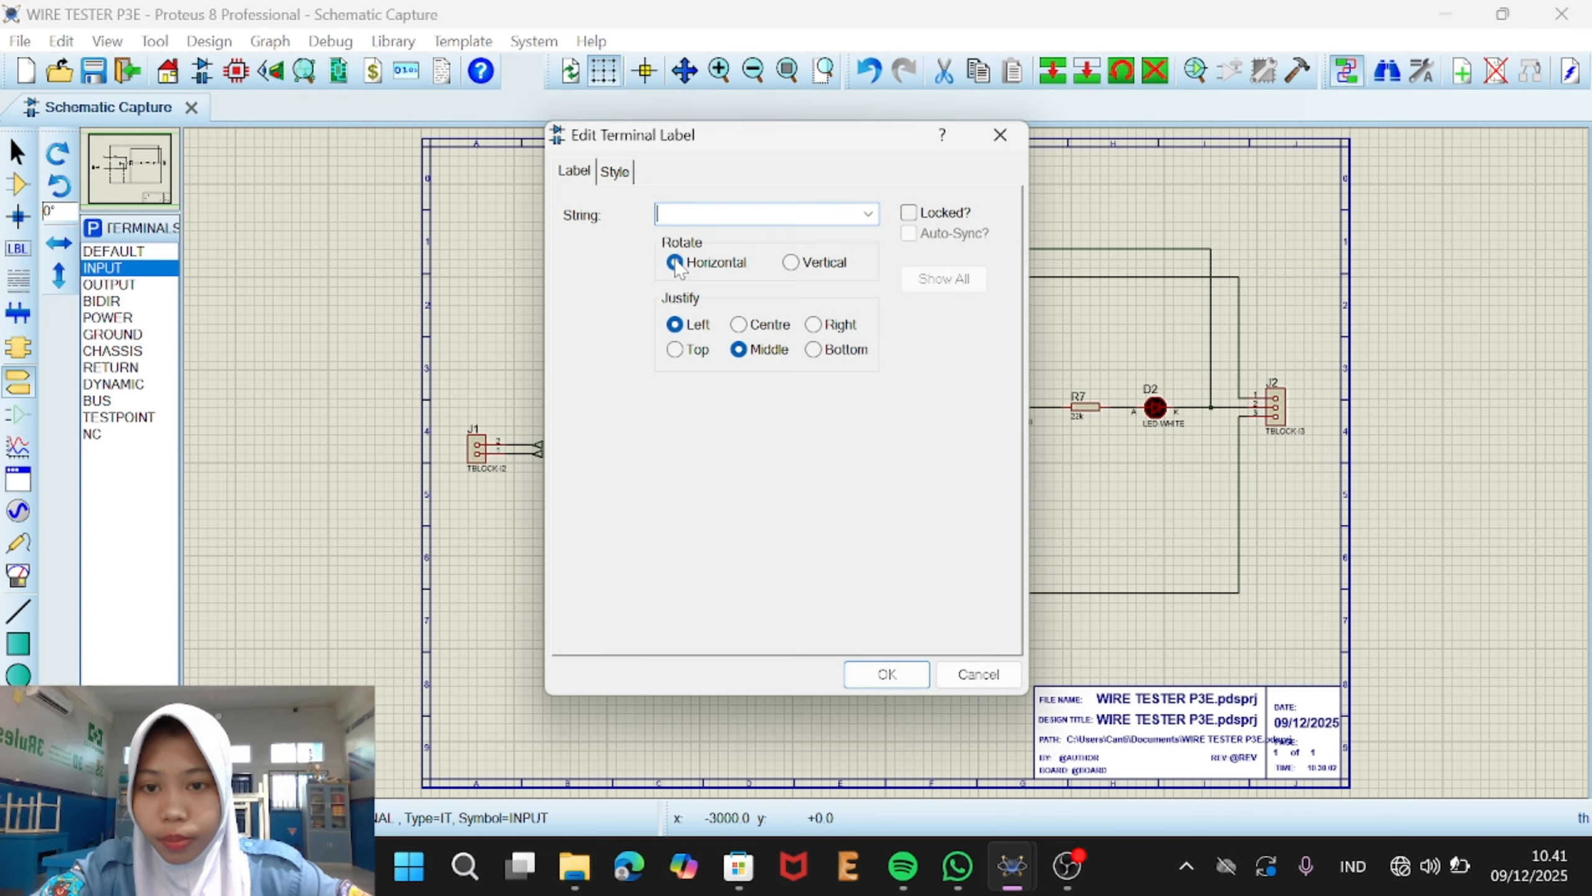
key("Return")
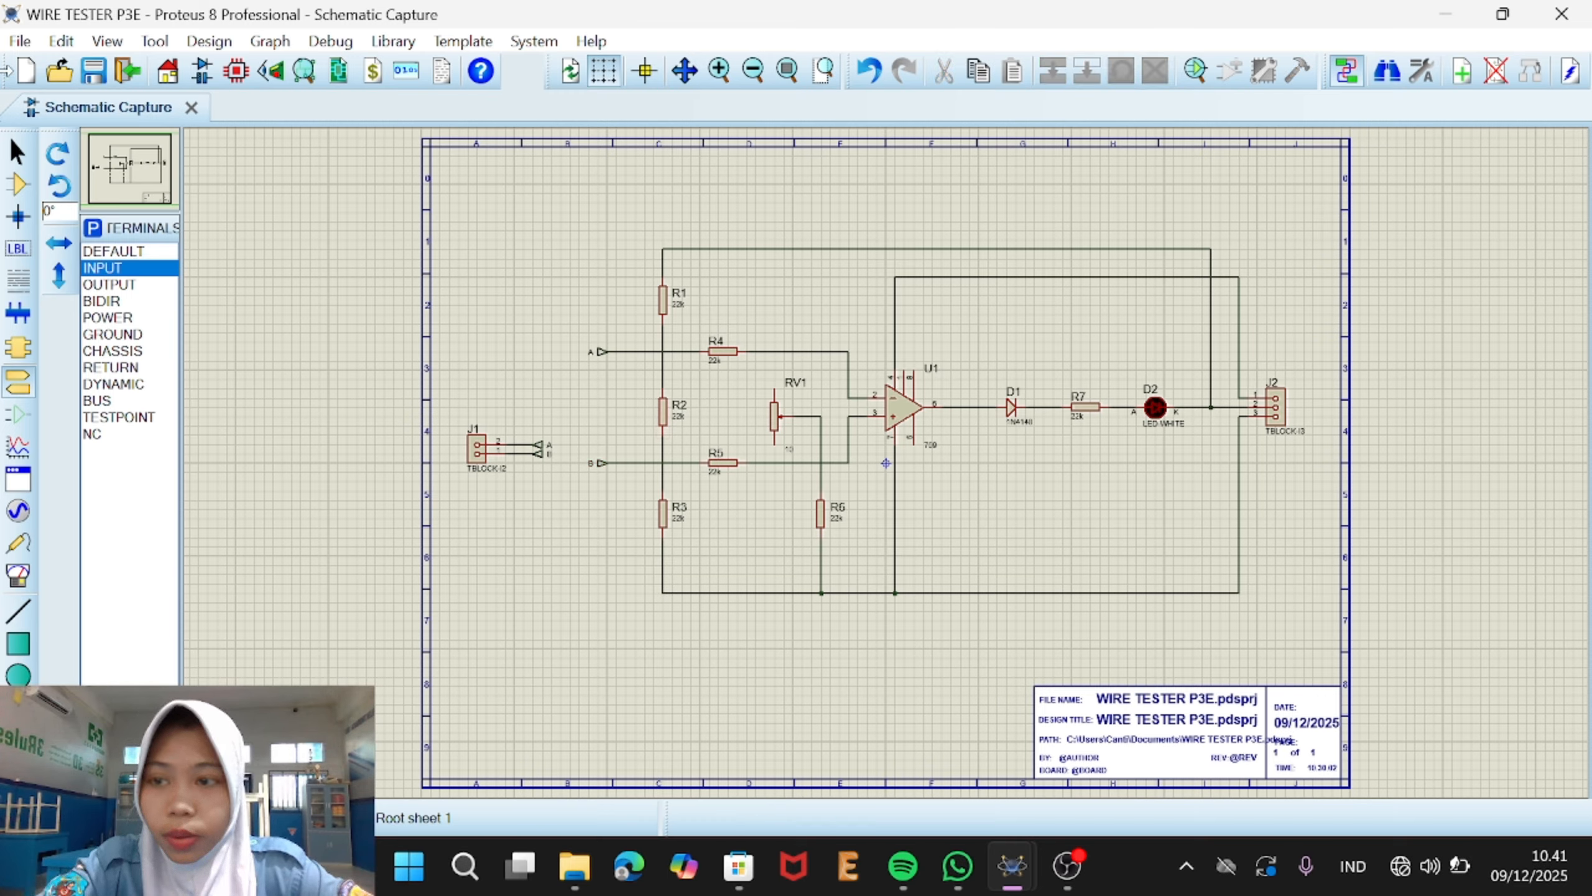
Step: Change the part value of resistor R2 to 100
left_click(17, 153)
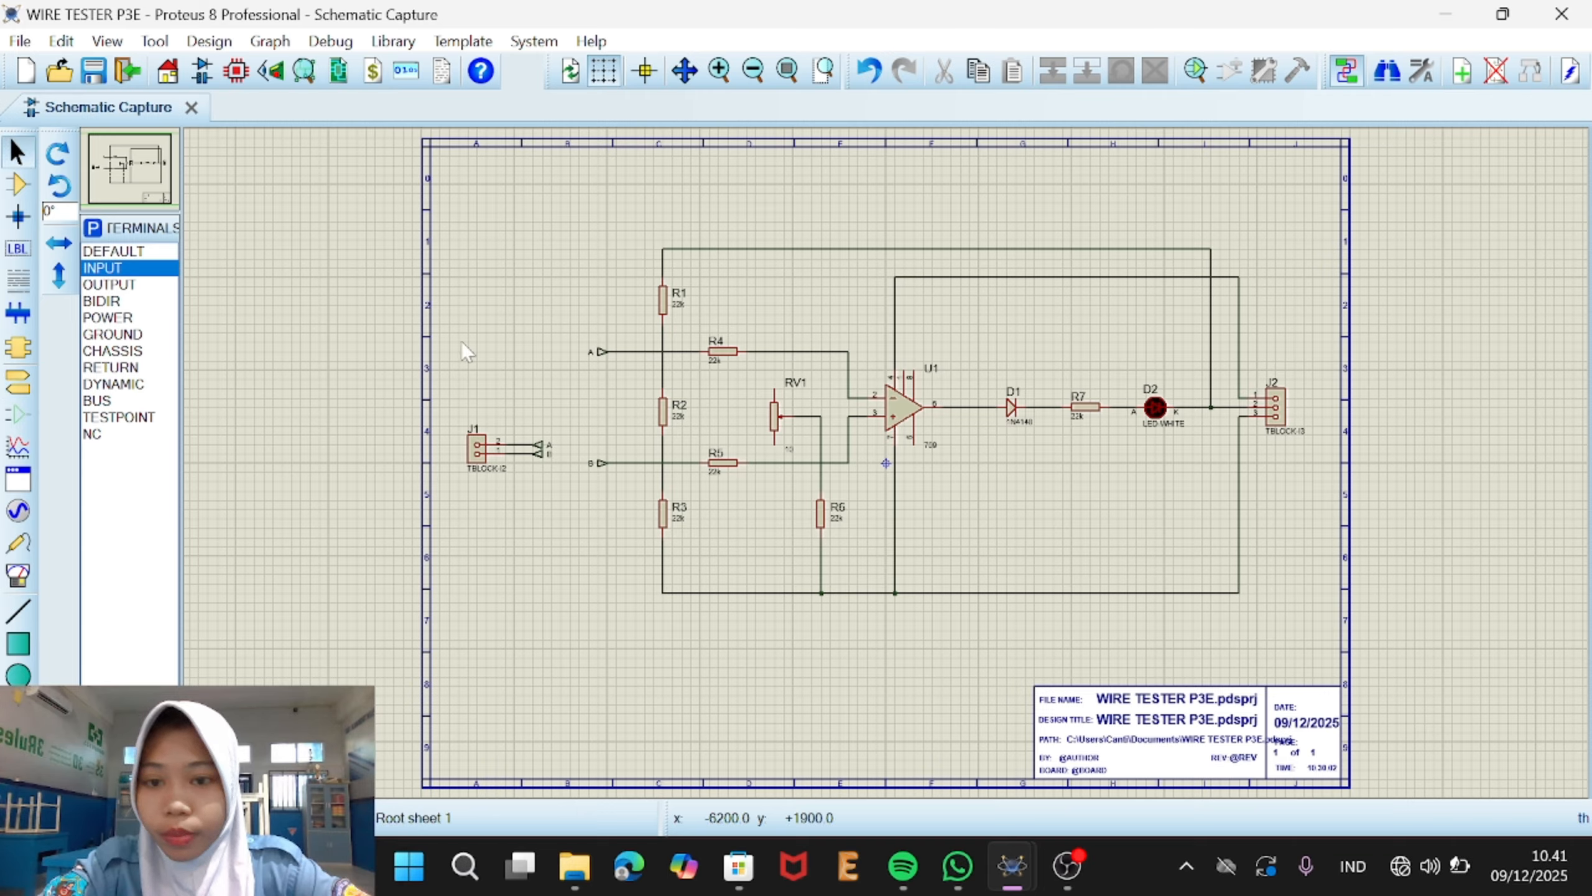
double_click(681, 418)
key("BackSpace")
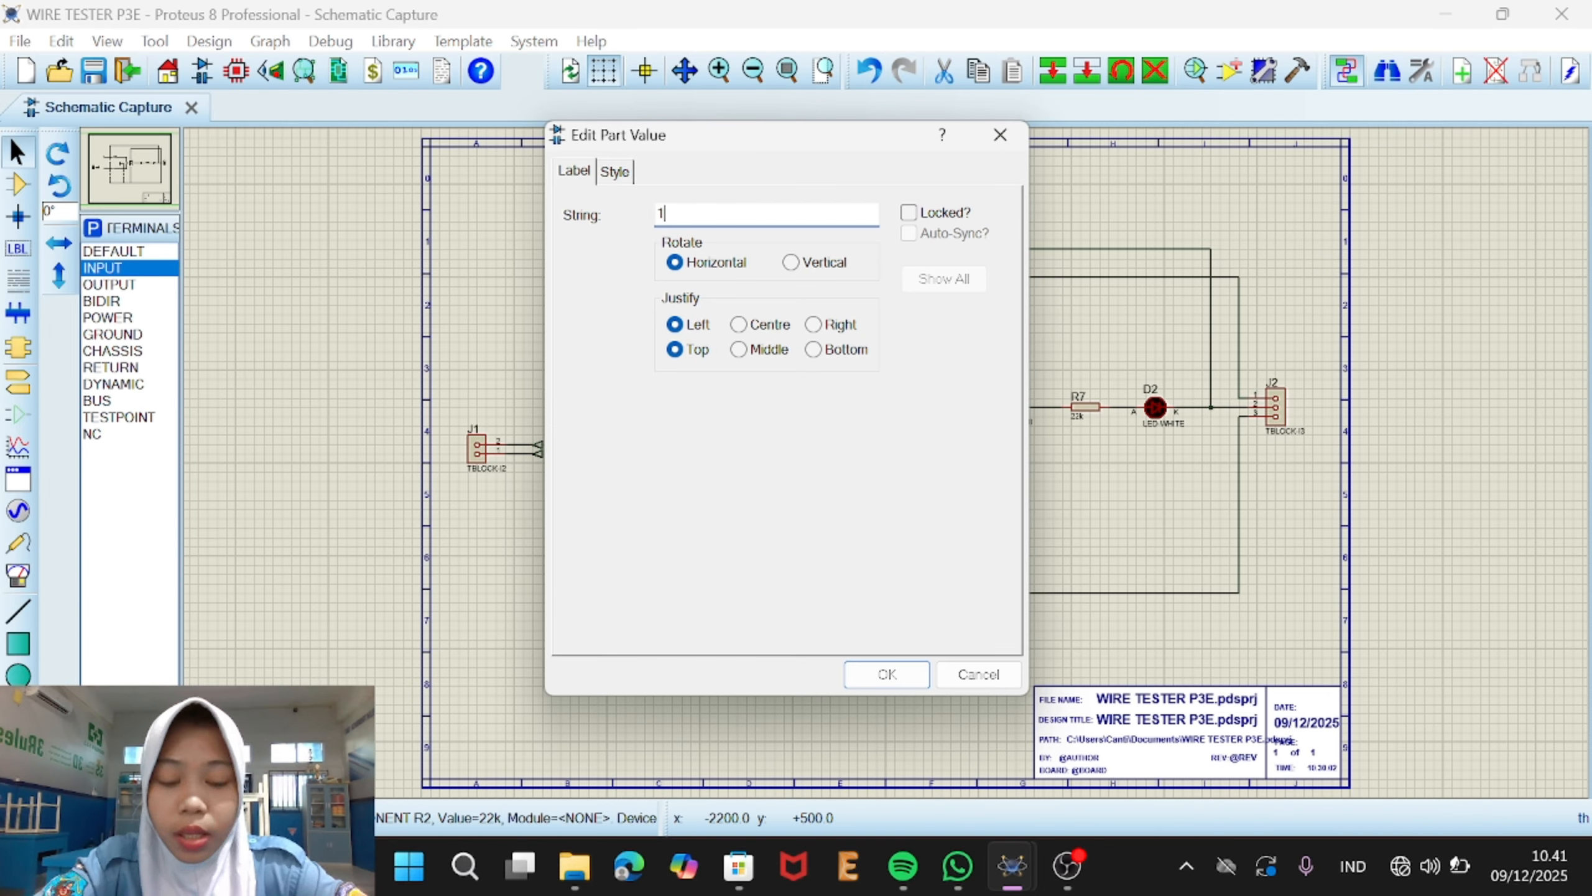
key("Return")
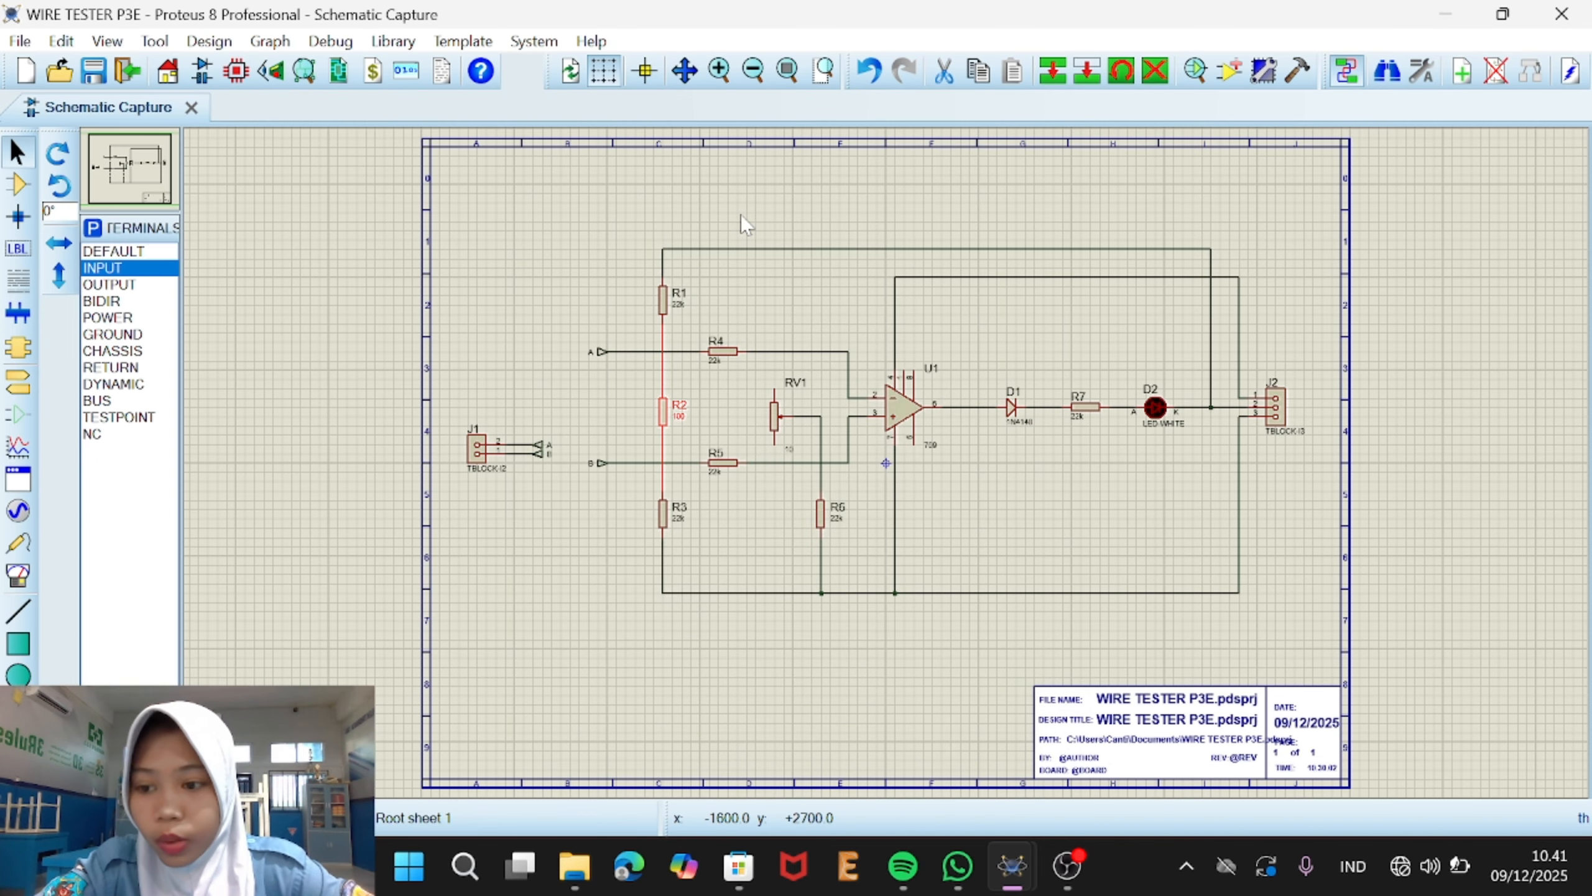
left_click(669, 532)
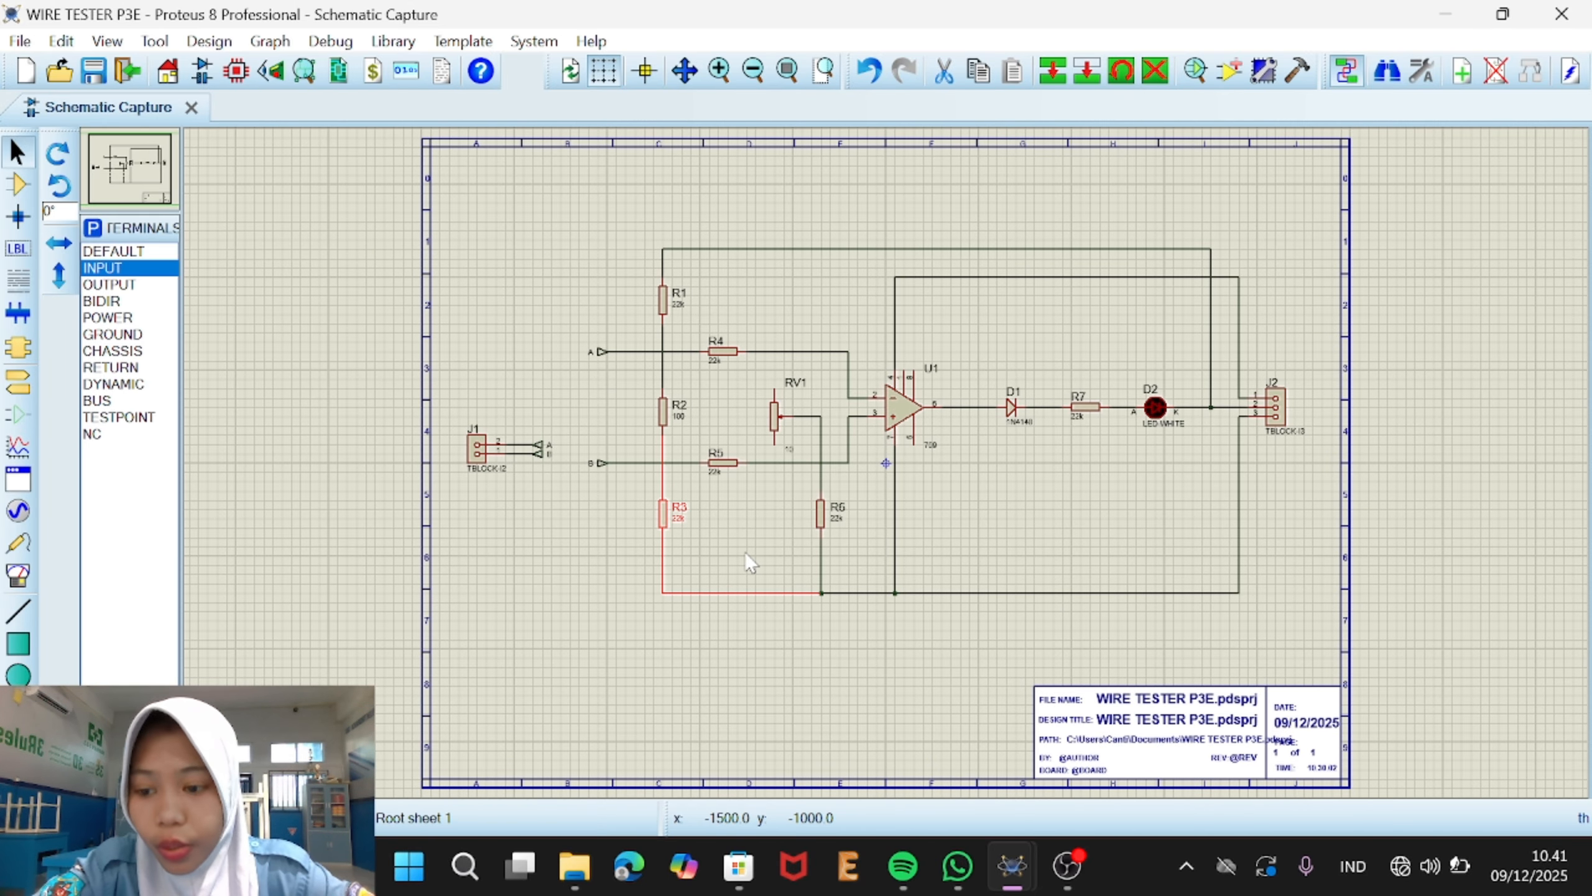
Step: Change the part values of resistors R5 and R4 to 1k
double_click(715, 472)
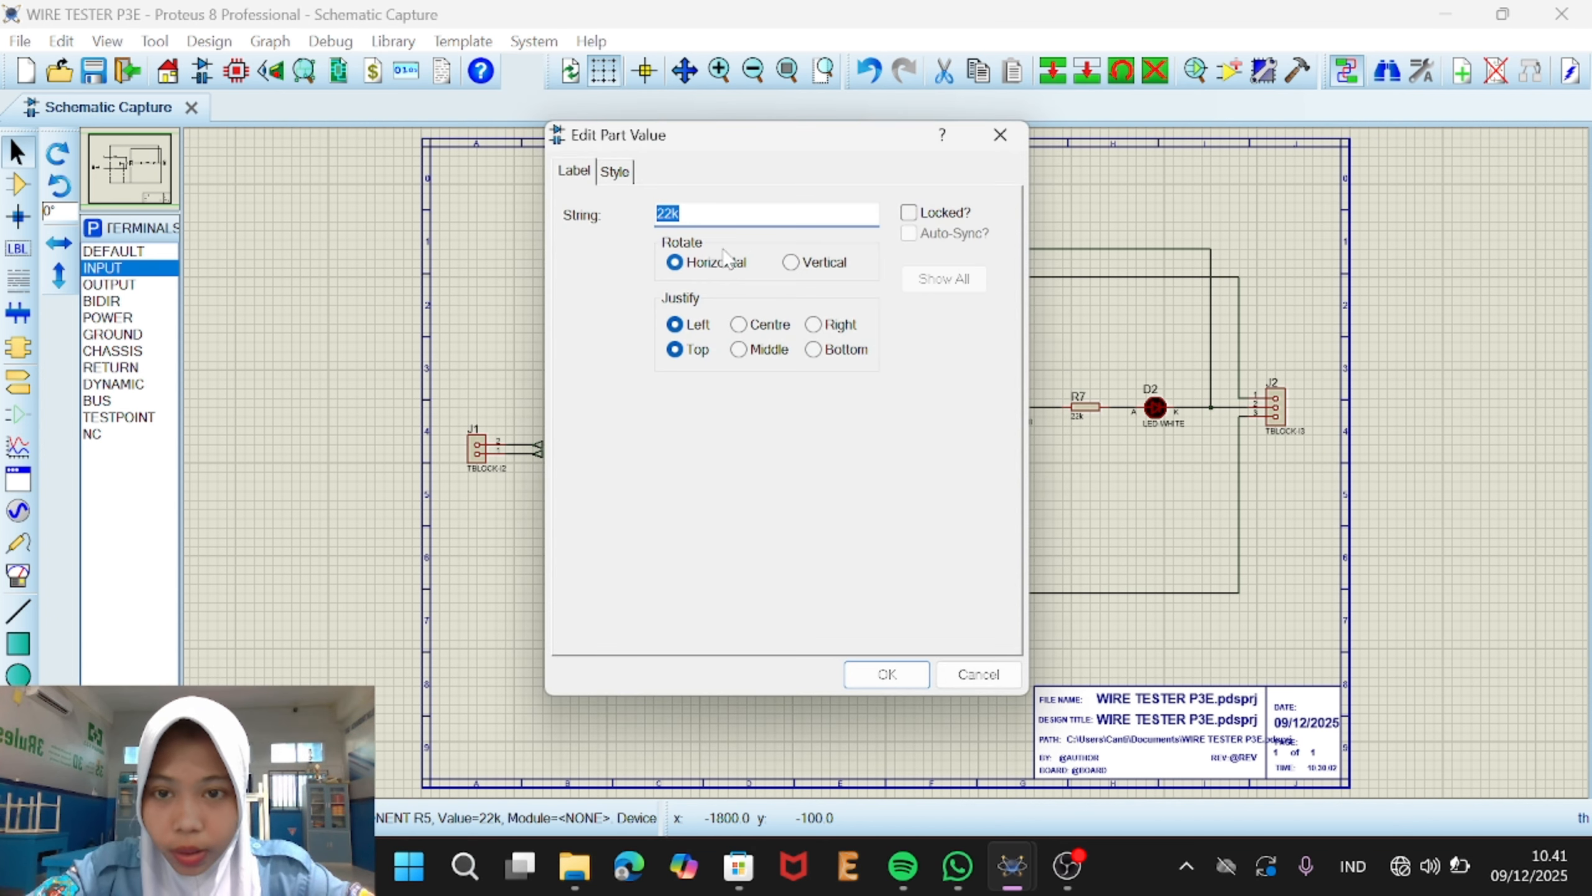
type("1")
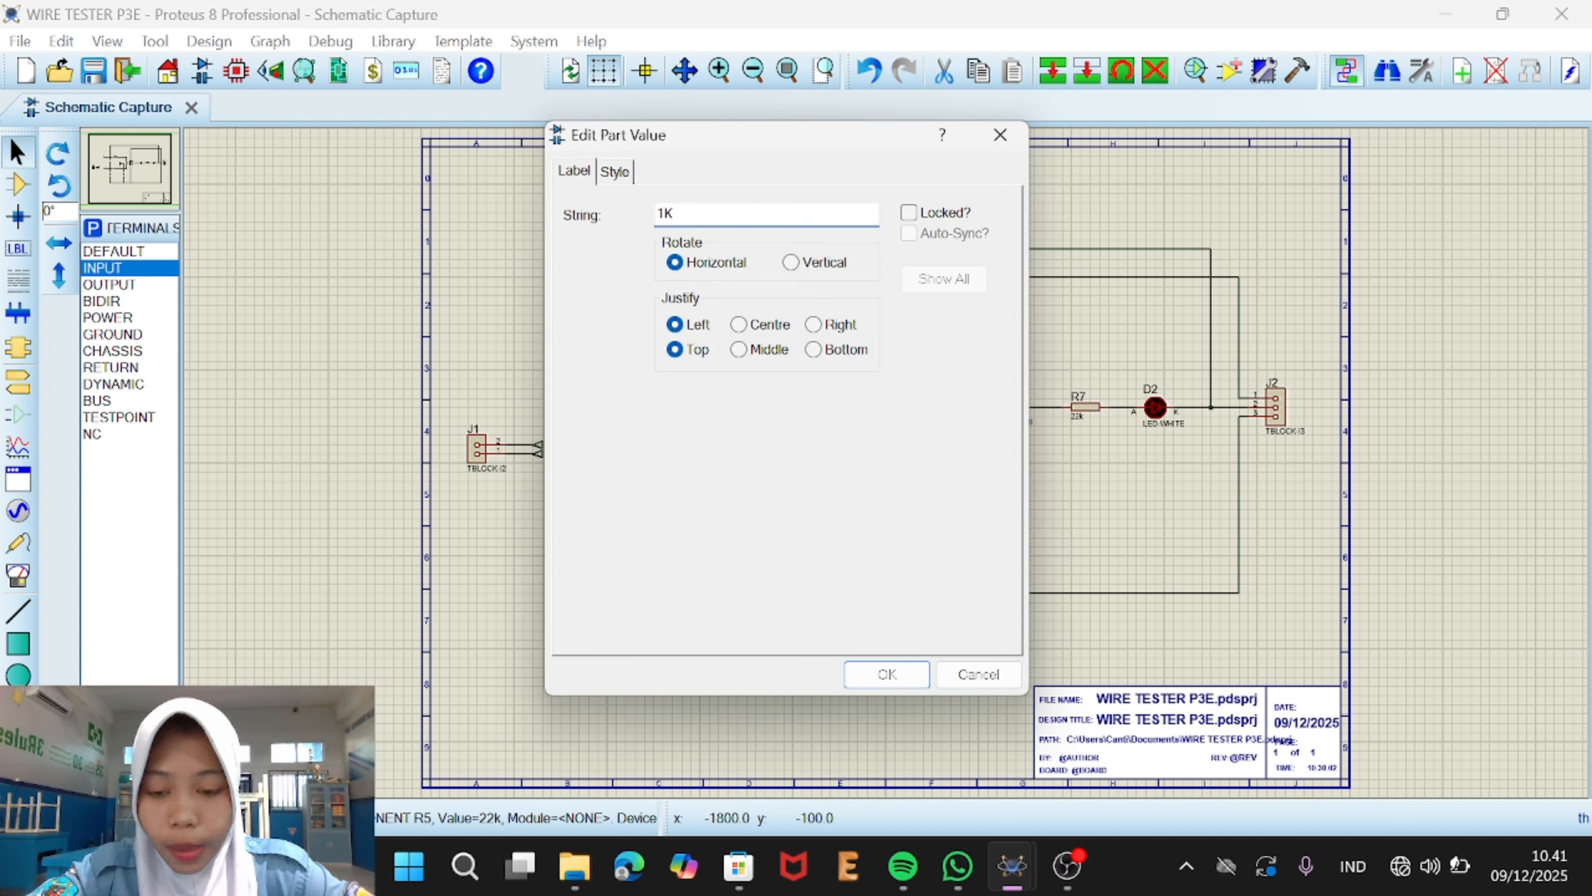
type("k")
key("Return")
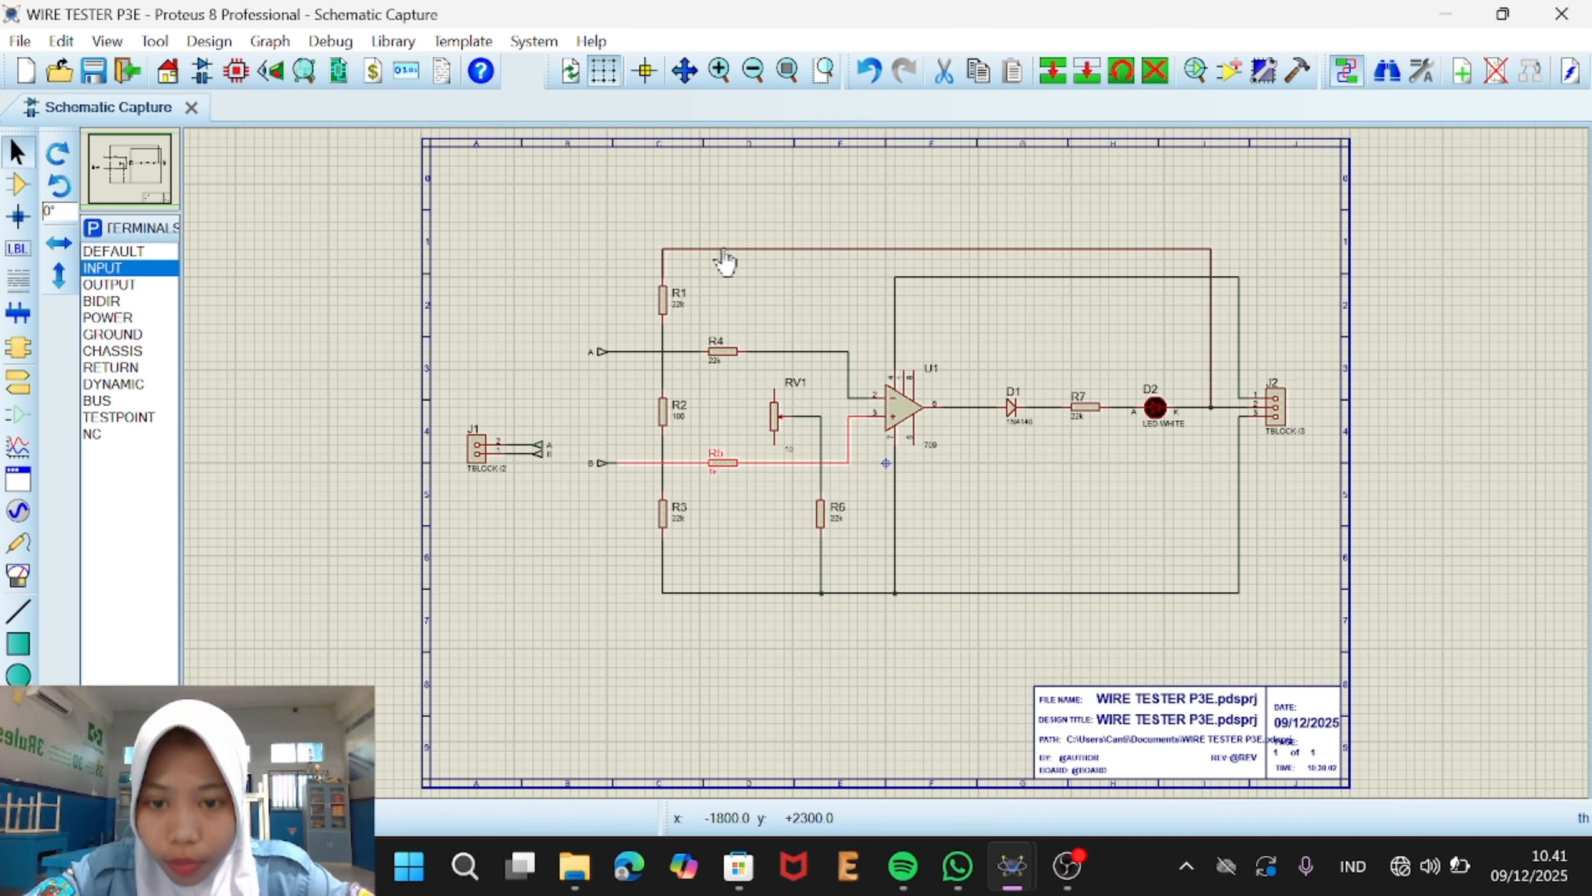
double_click(717, 363)
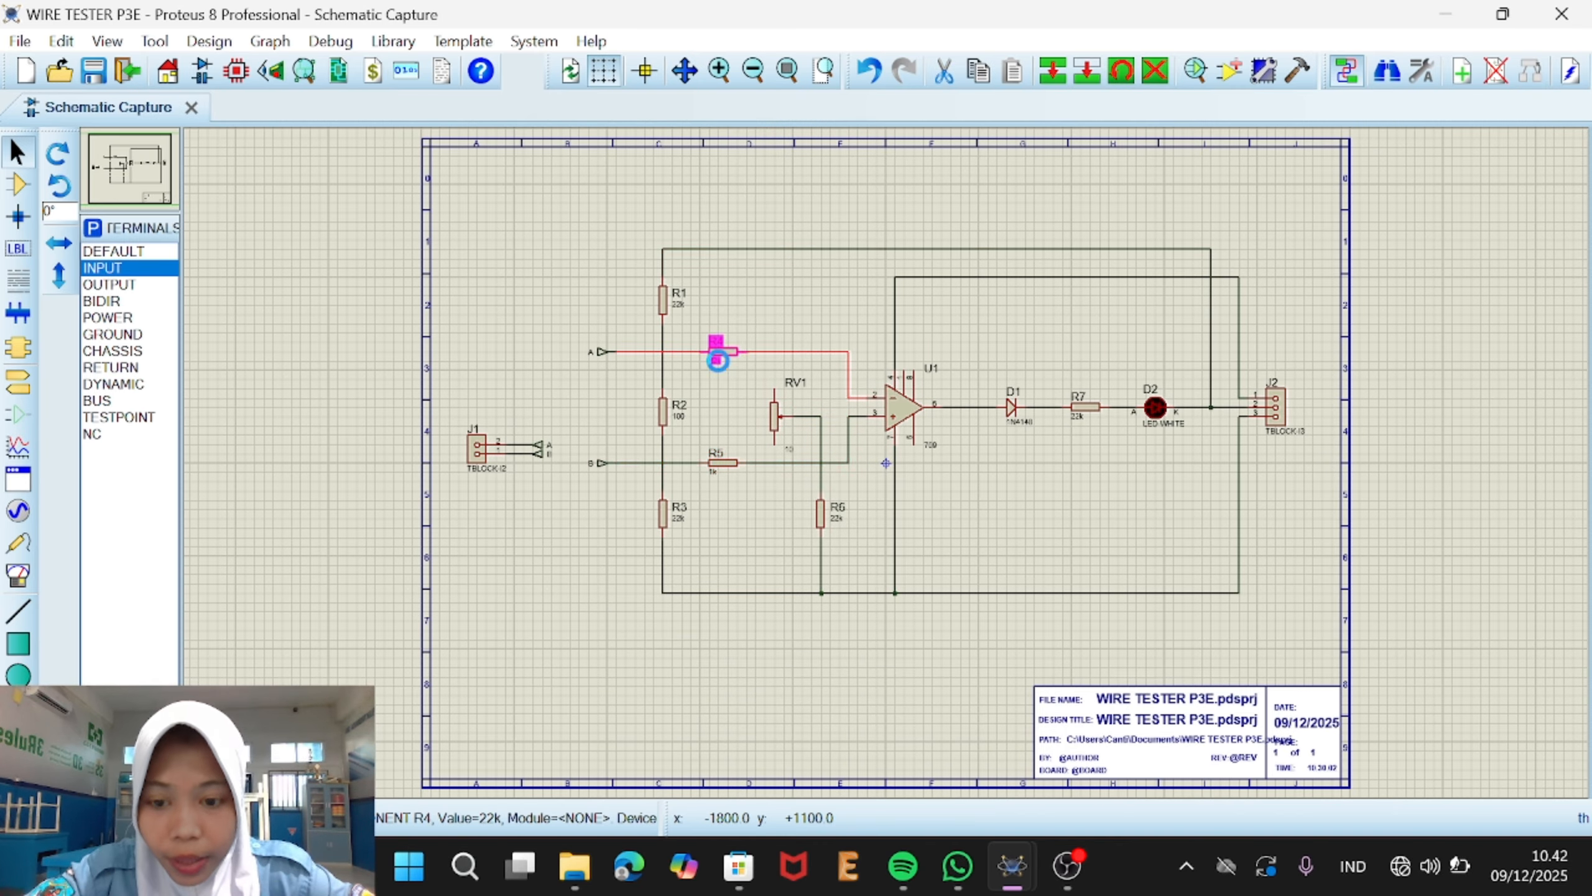
key("BackSpace")
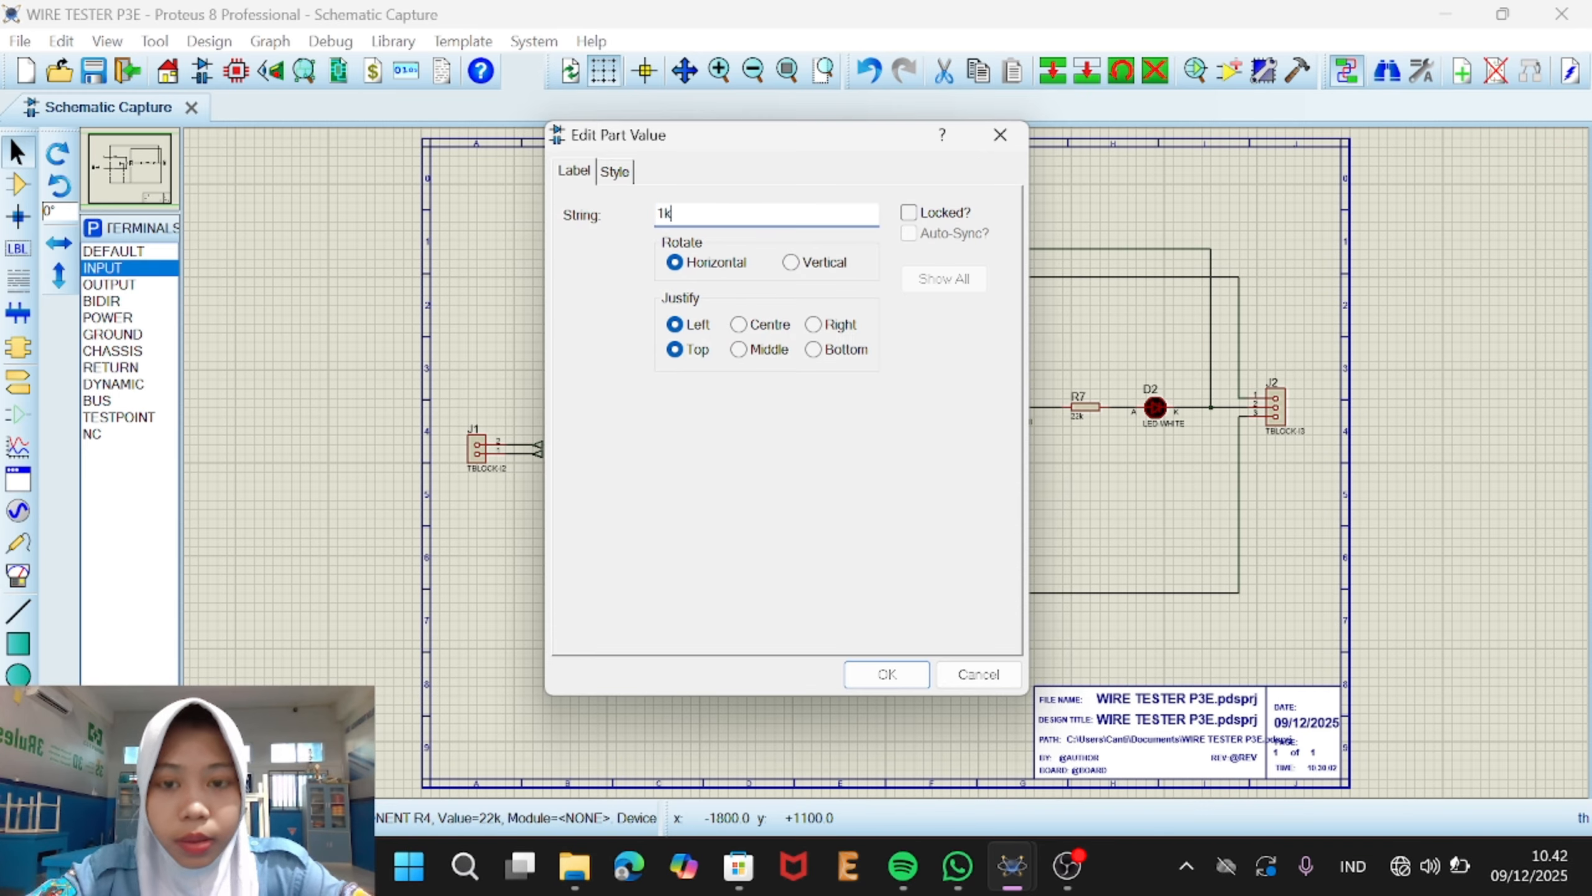
key("Return")
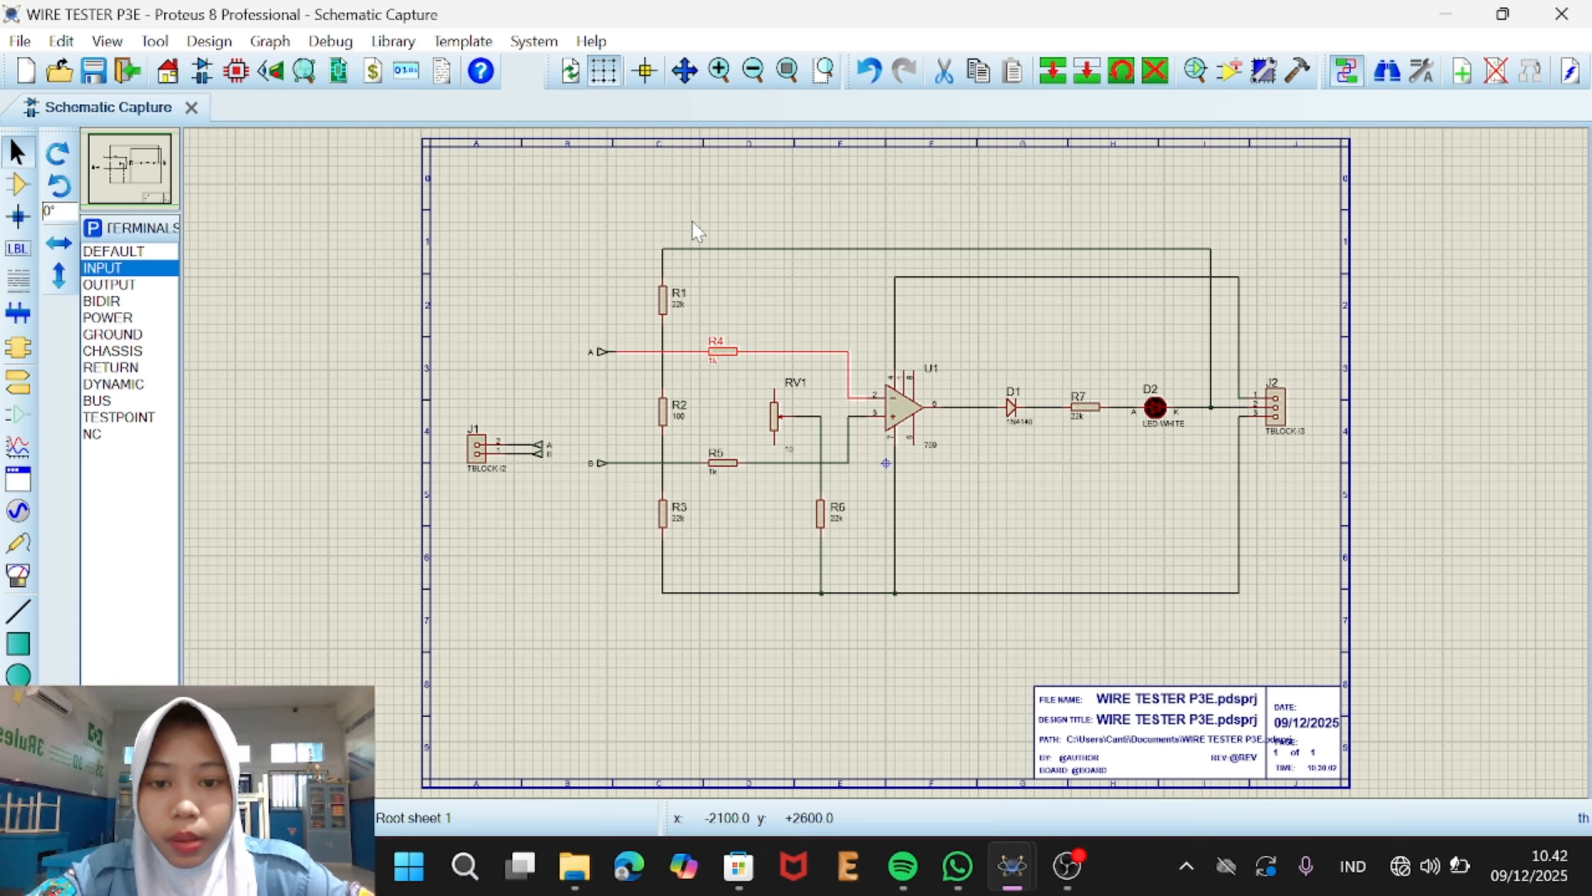
Step: Change the part values of resistors R6 and R7 to 470 and clear the selection
double_click(837, 520)
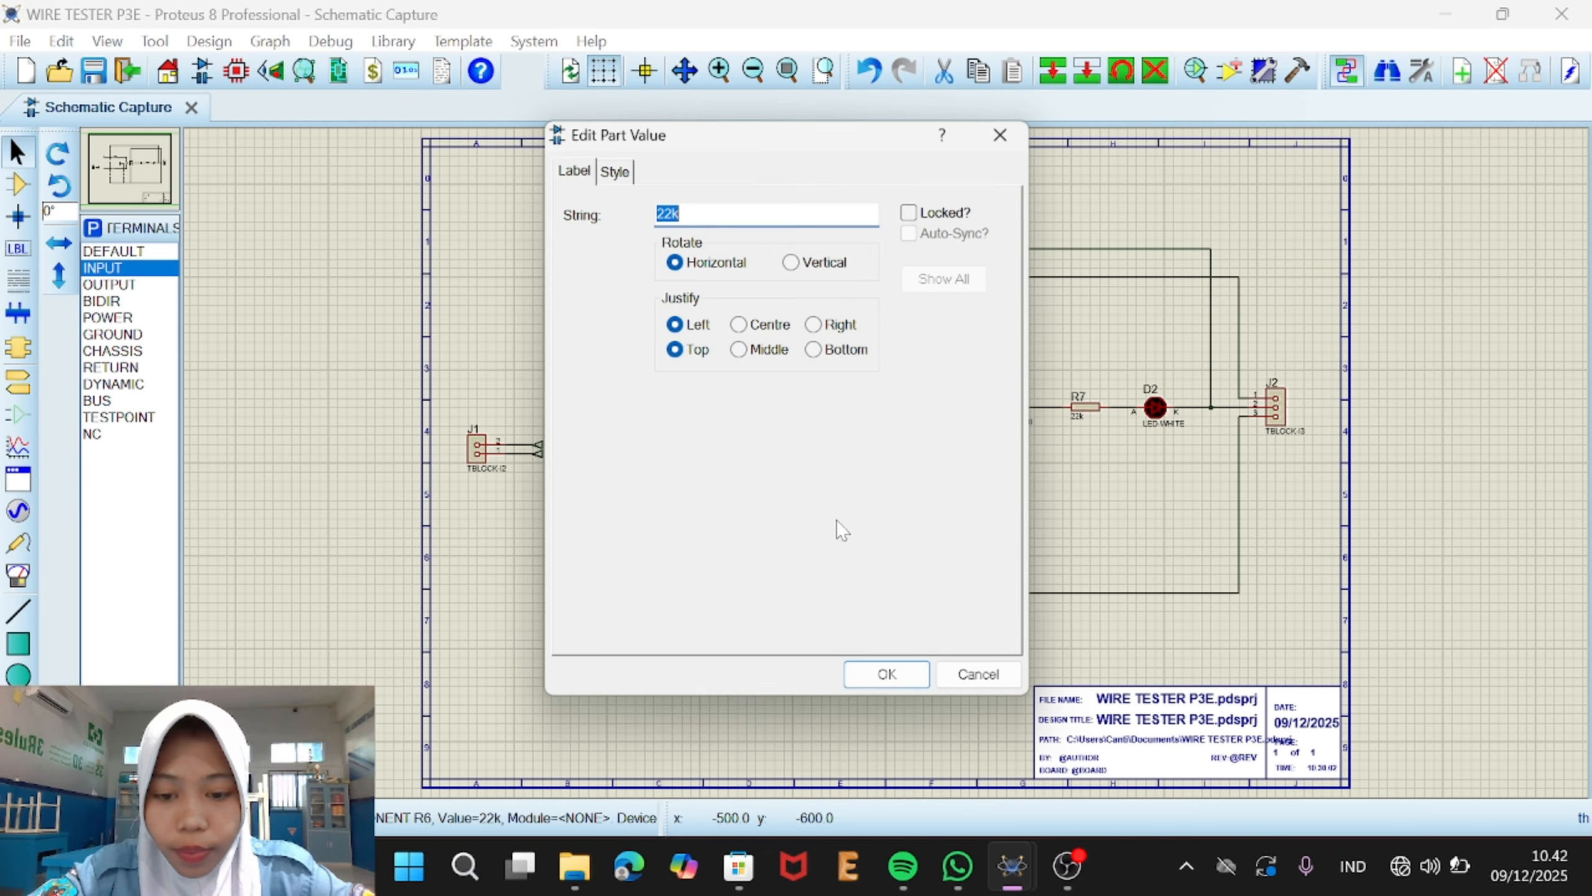
type("470")
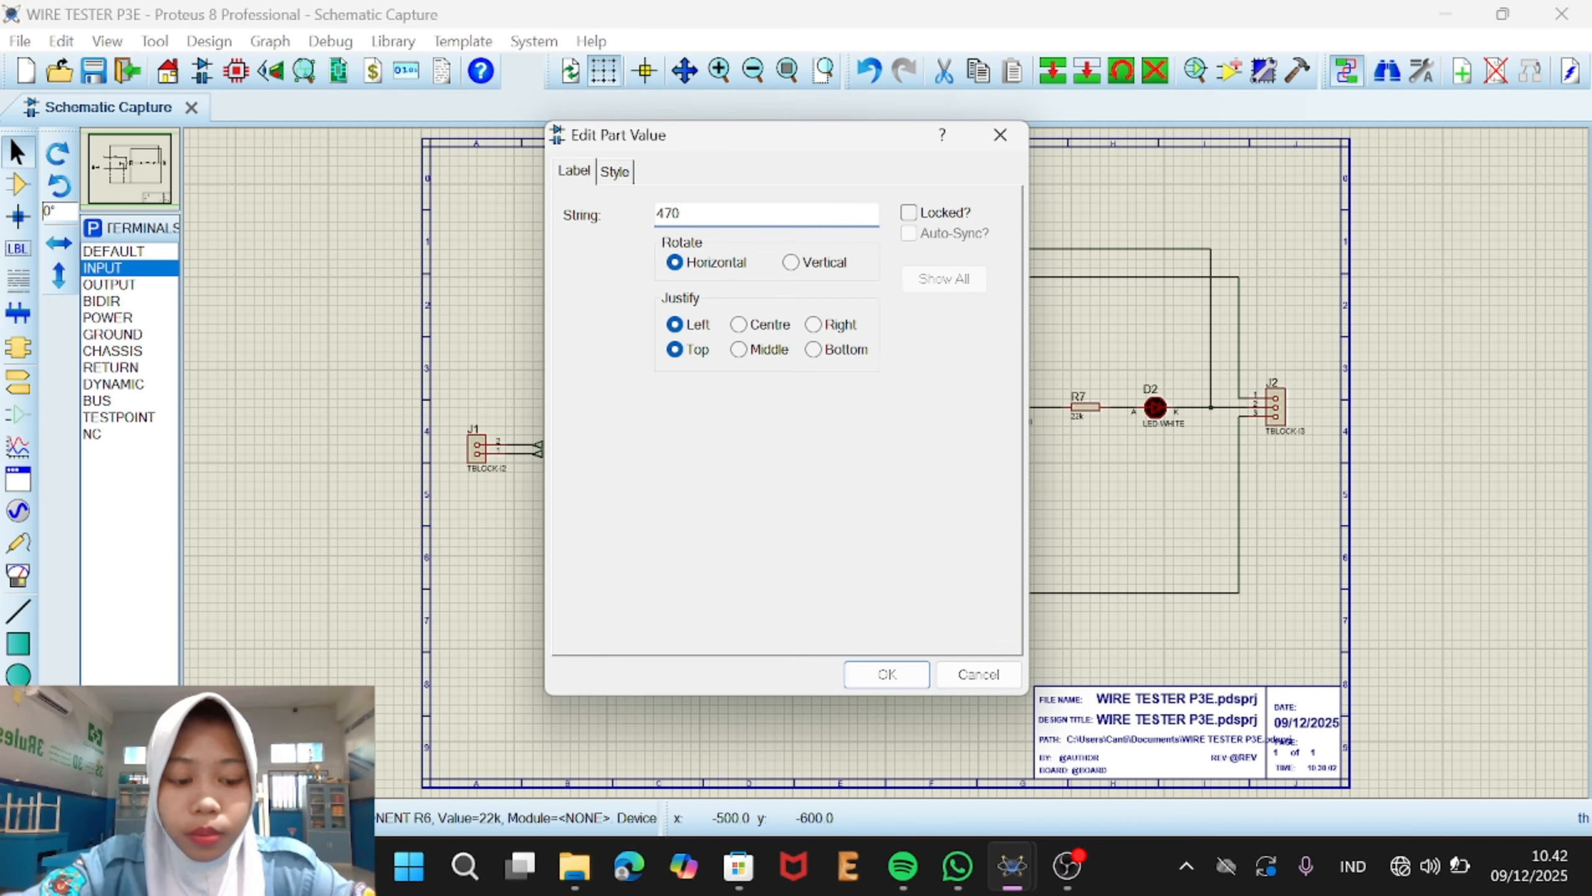
key("Return")
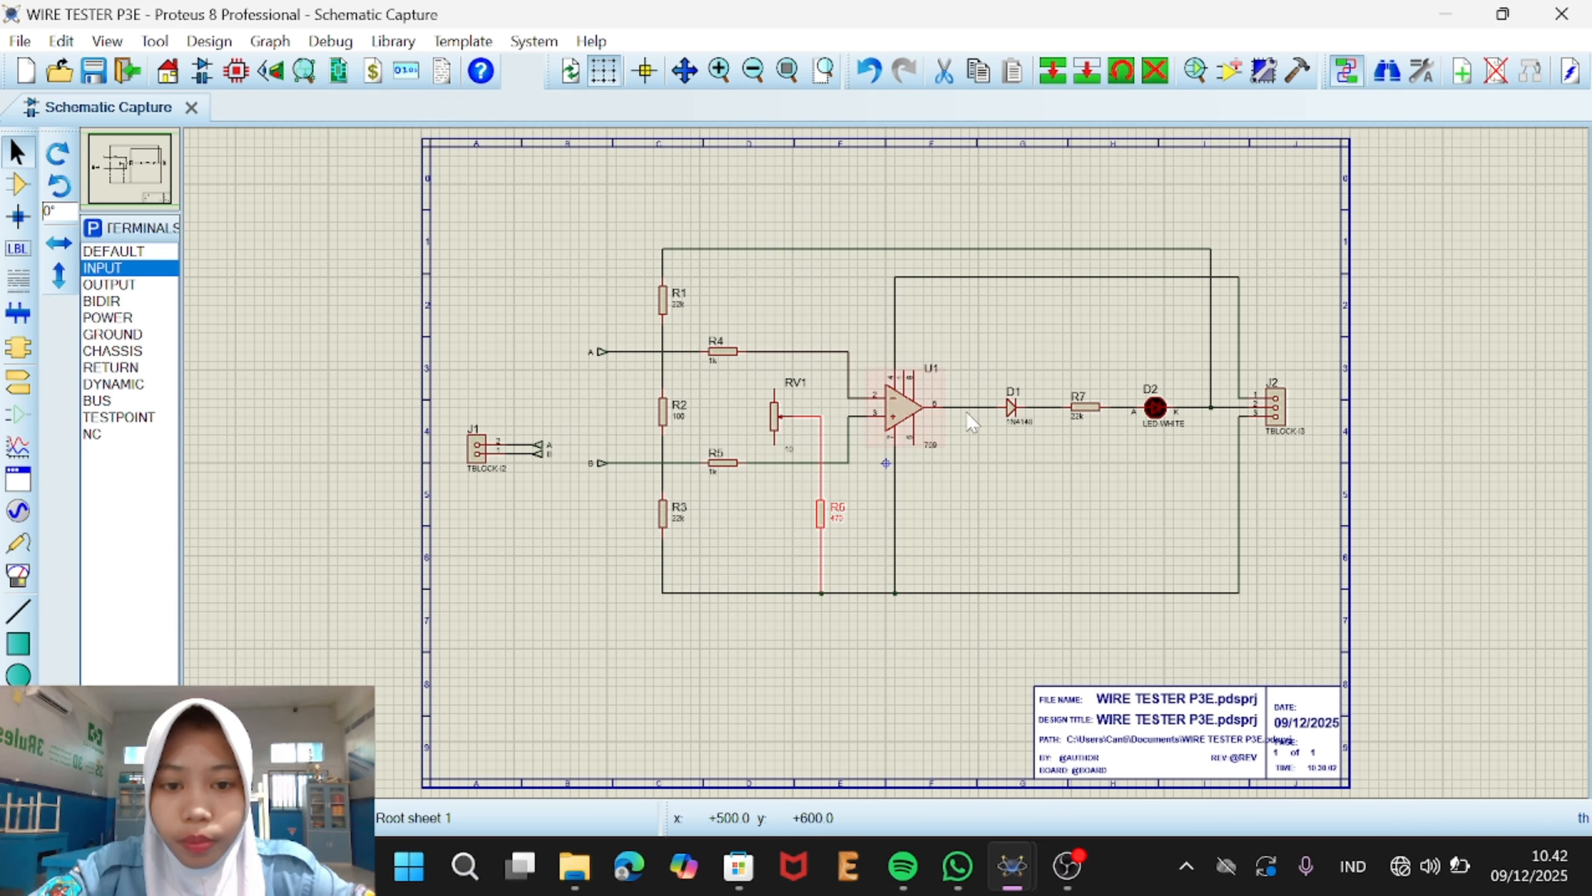
double_click(1083, 417)
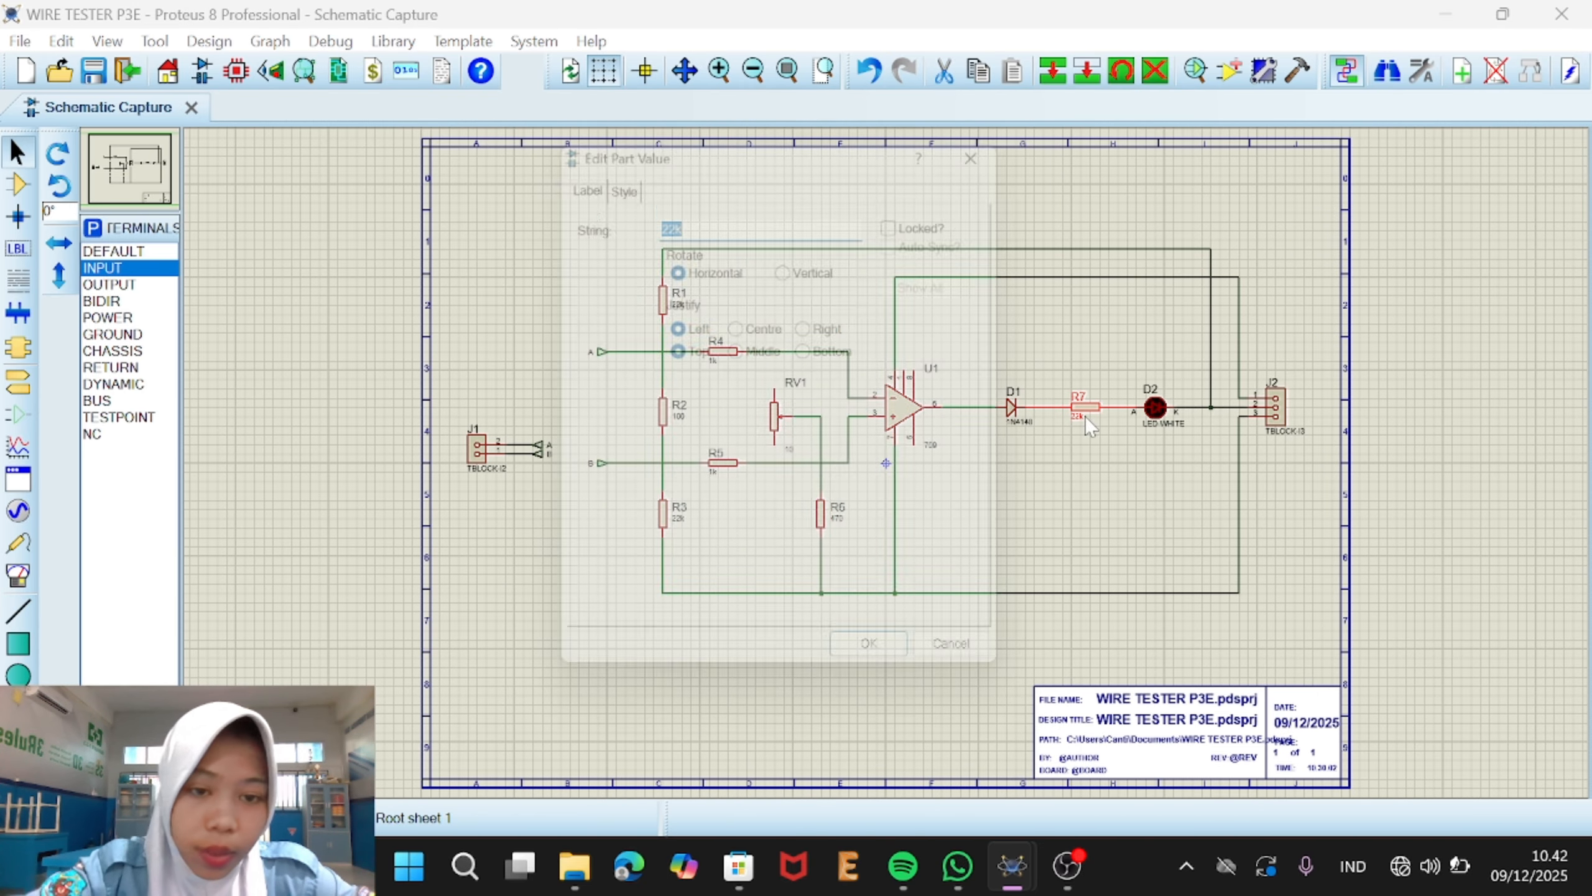
type("470")
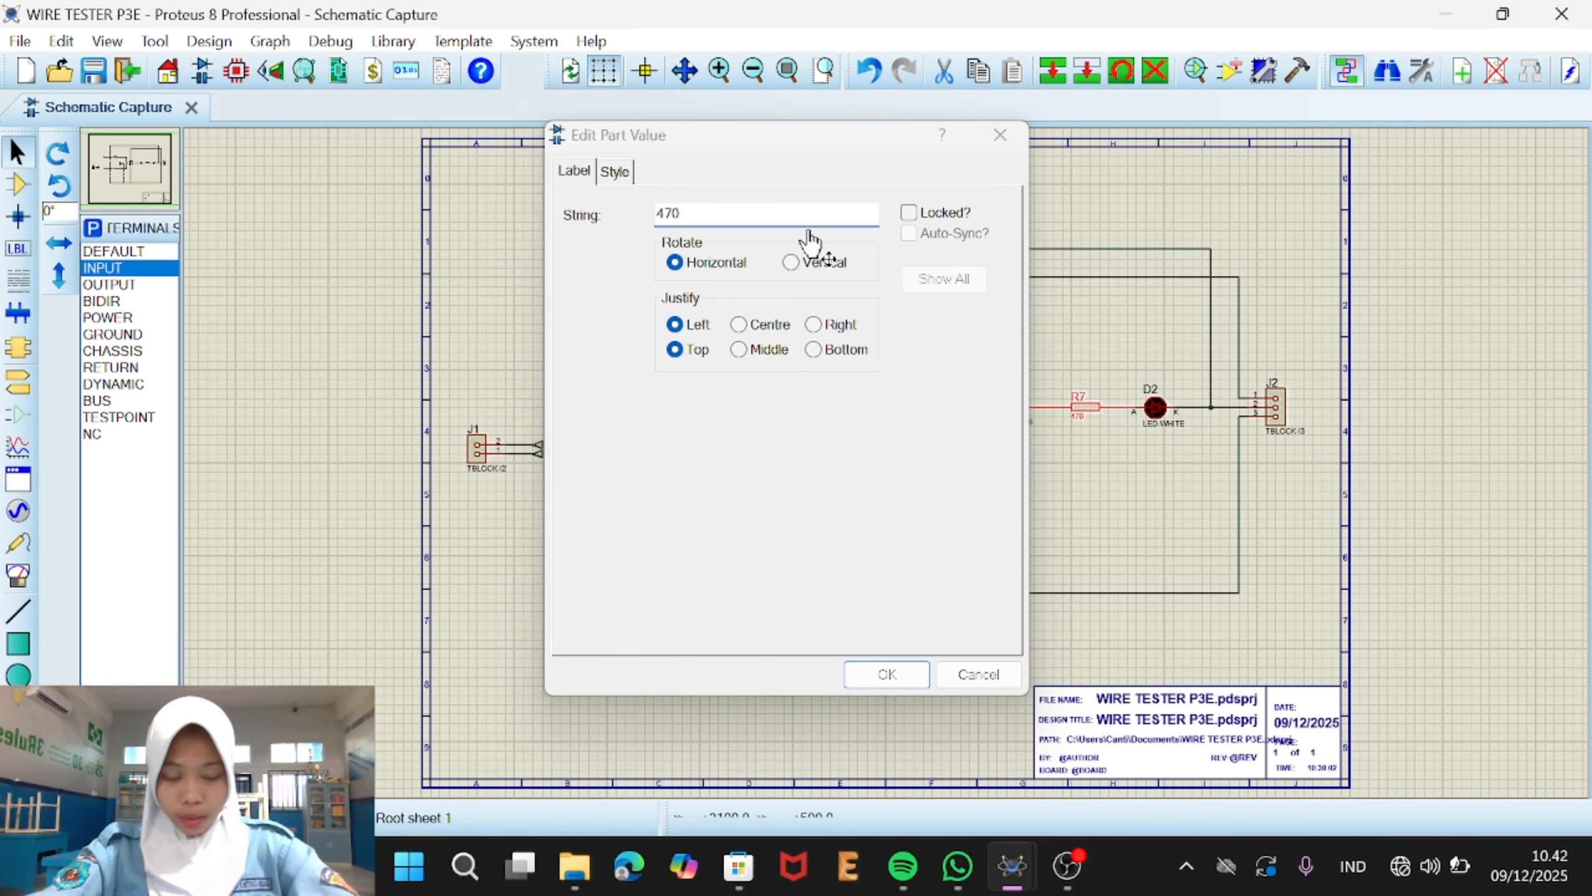
key("Return")
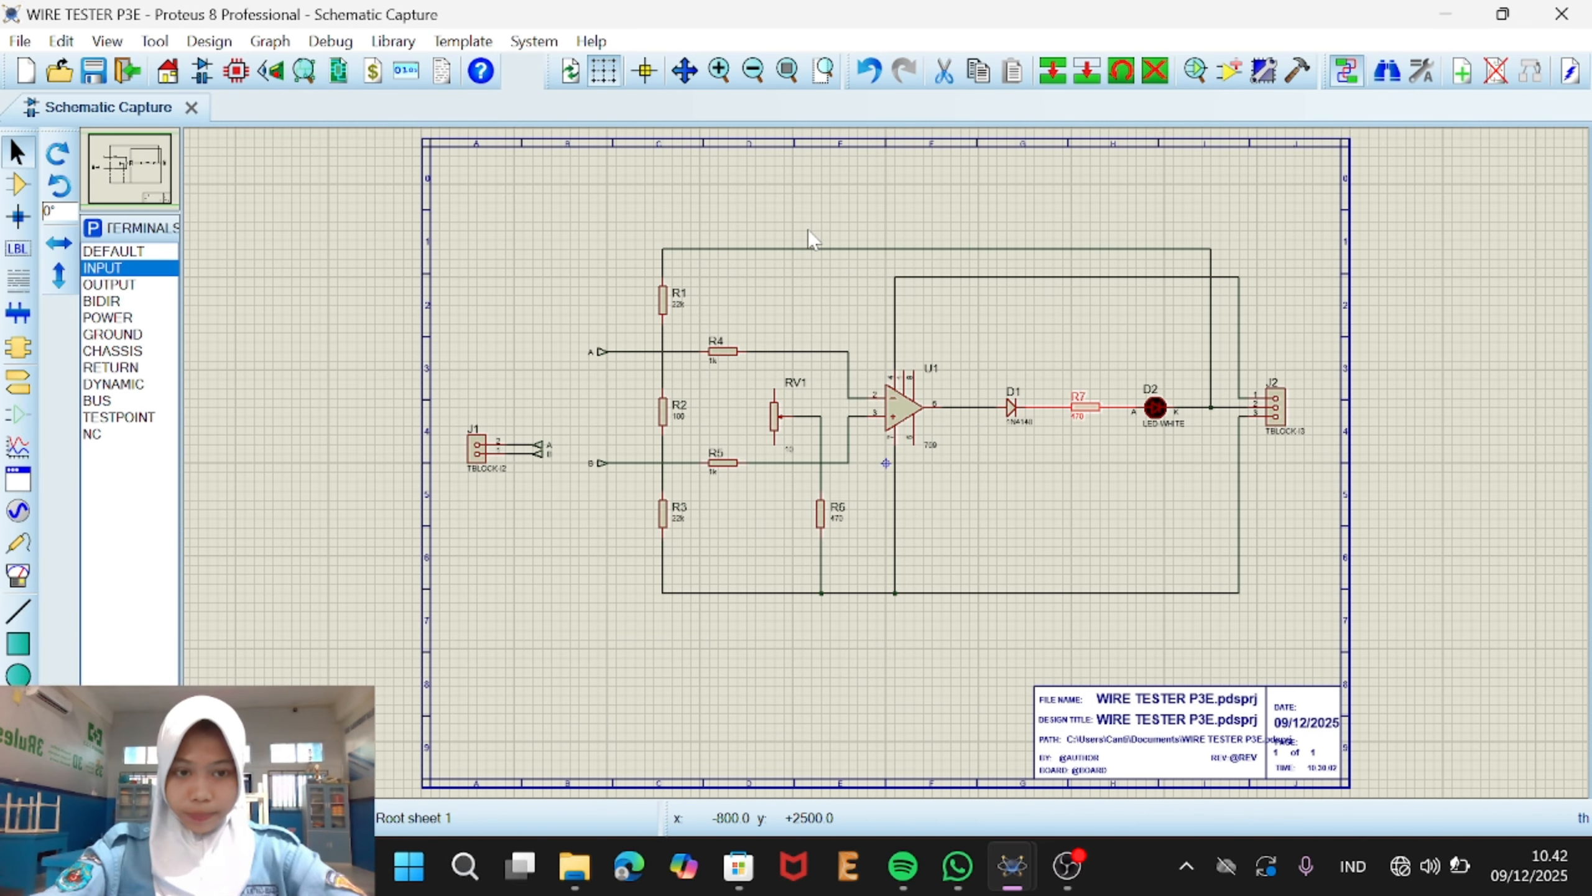
left_click(1021, 517)
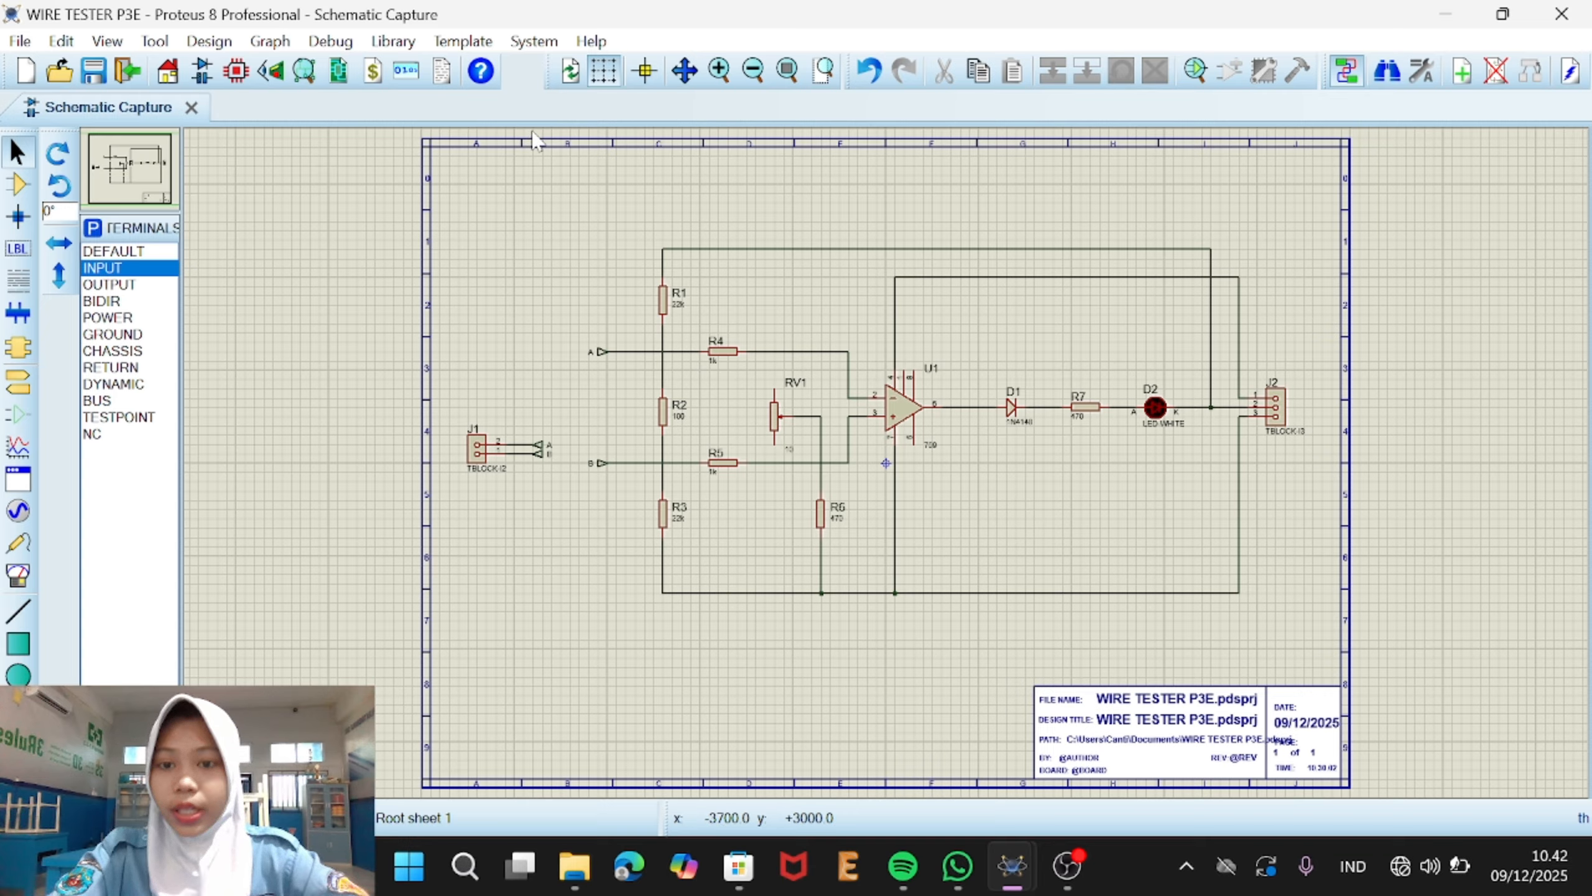
Step: Switch to the PCB layout and draw a Board Edge rectangle across the origin, with its lower-right corner at about x 5, y -14 mm
left_click(239, 74)
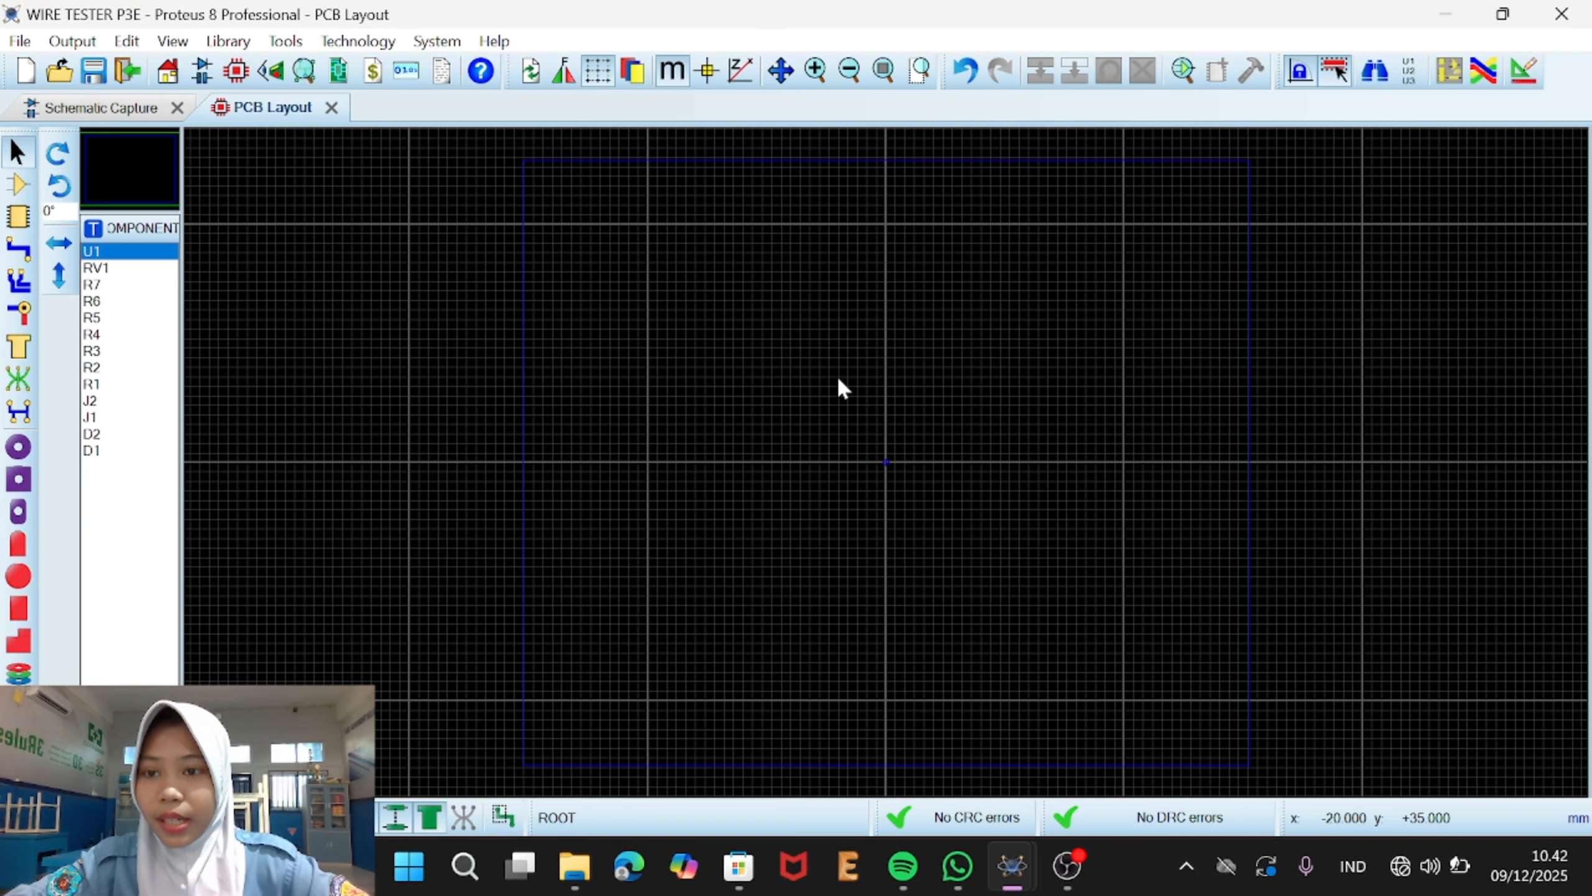
left_click(15, 189)
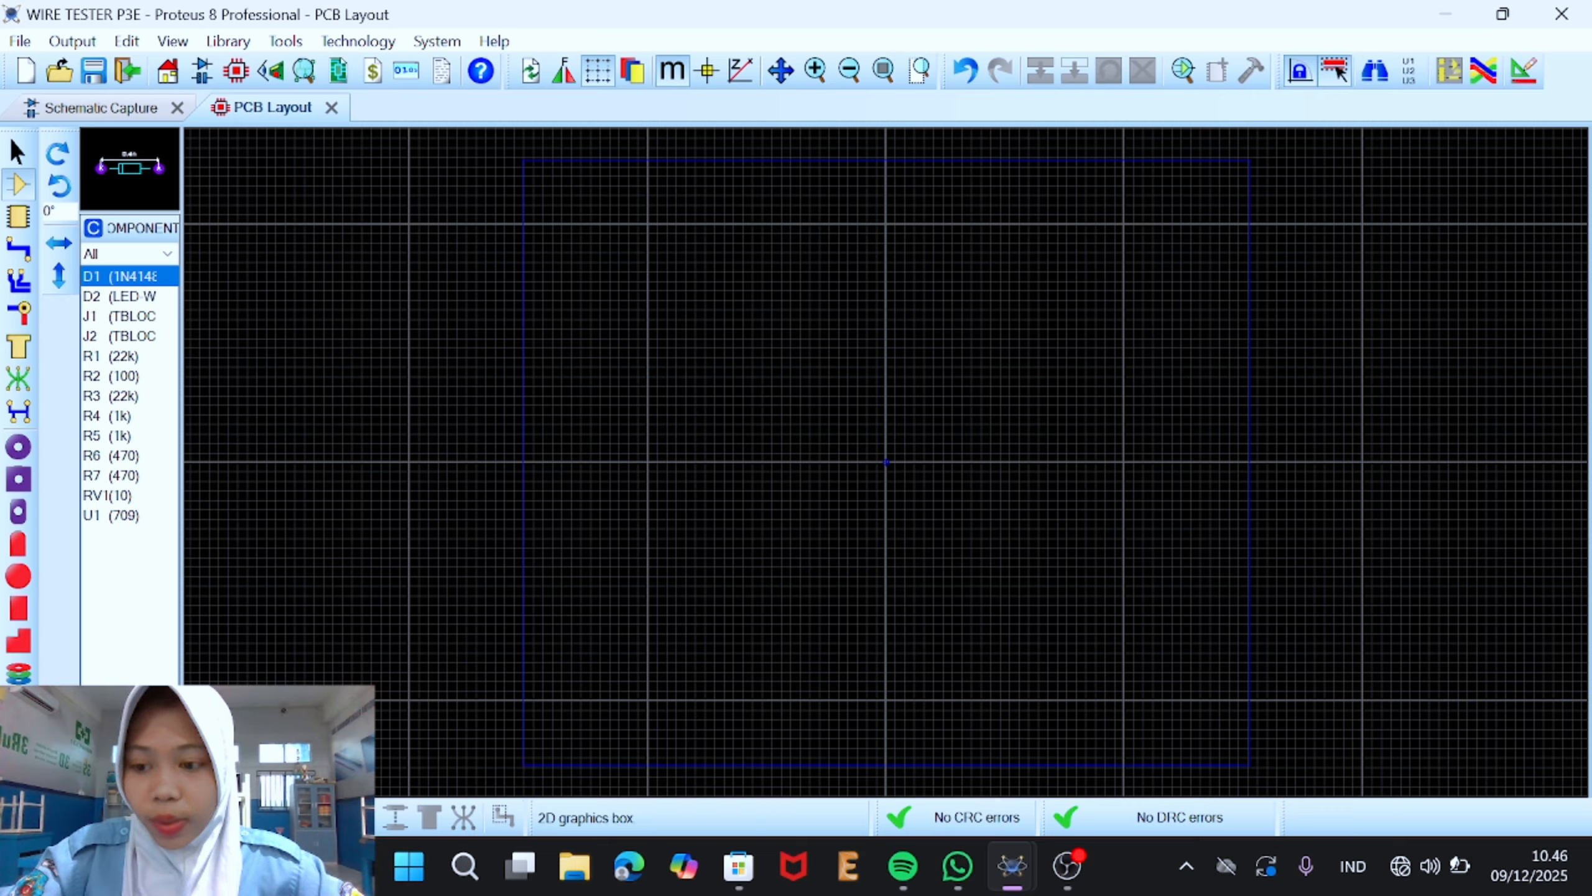
left_click(18, 740)
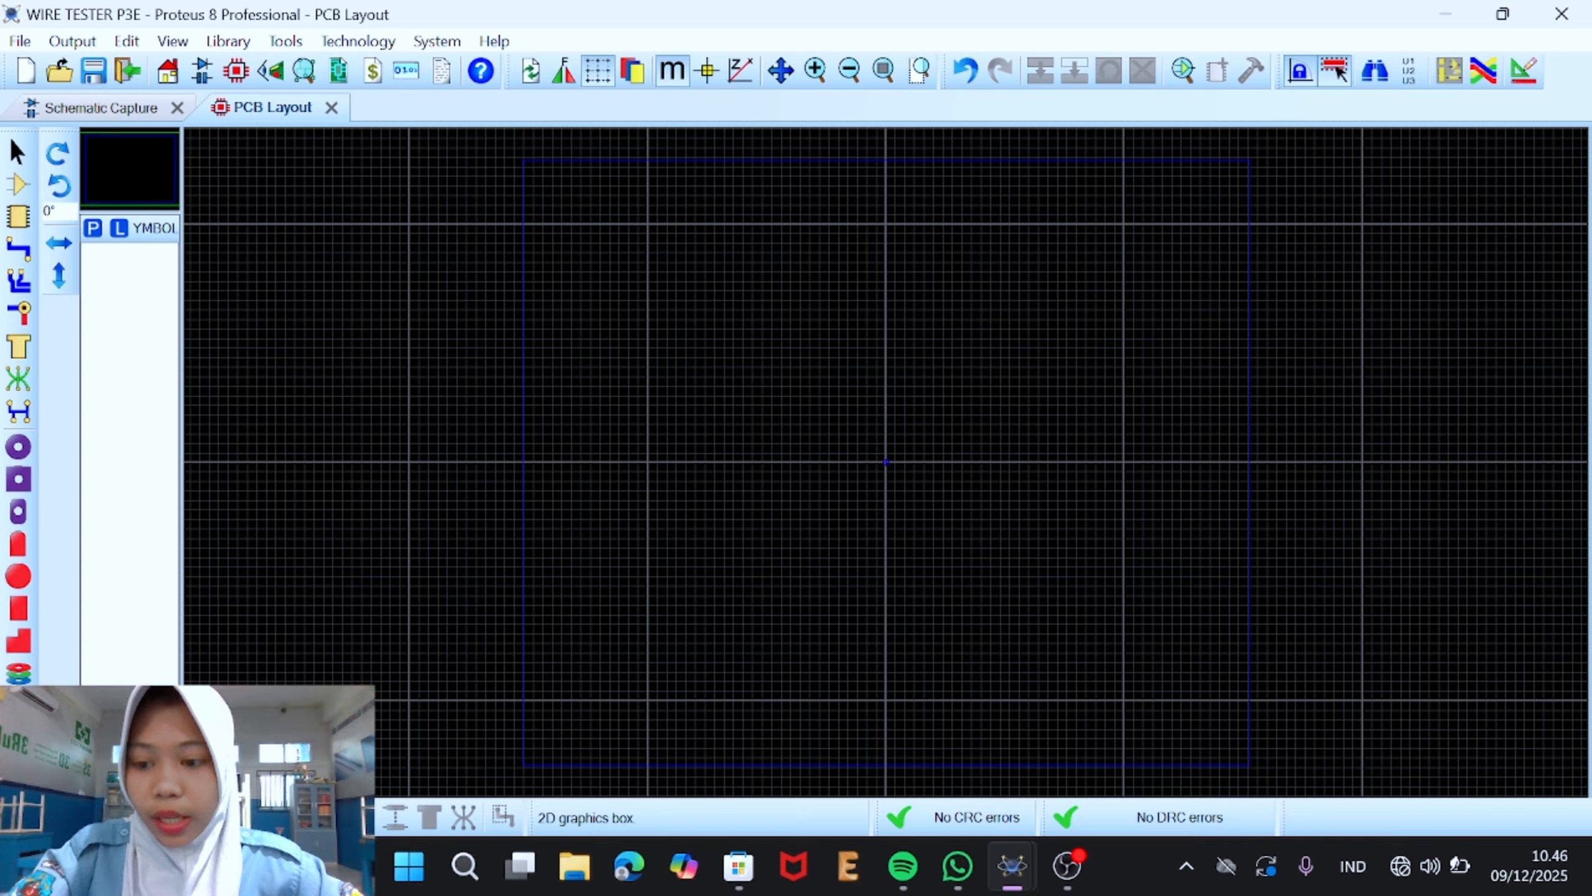
left_click(94, 817)
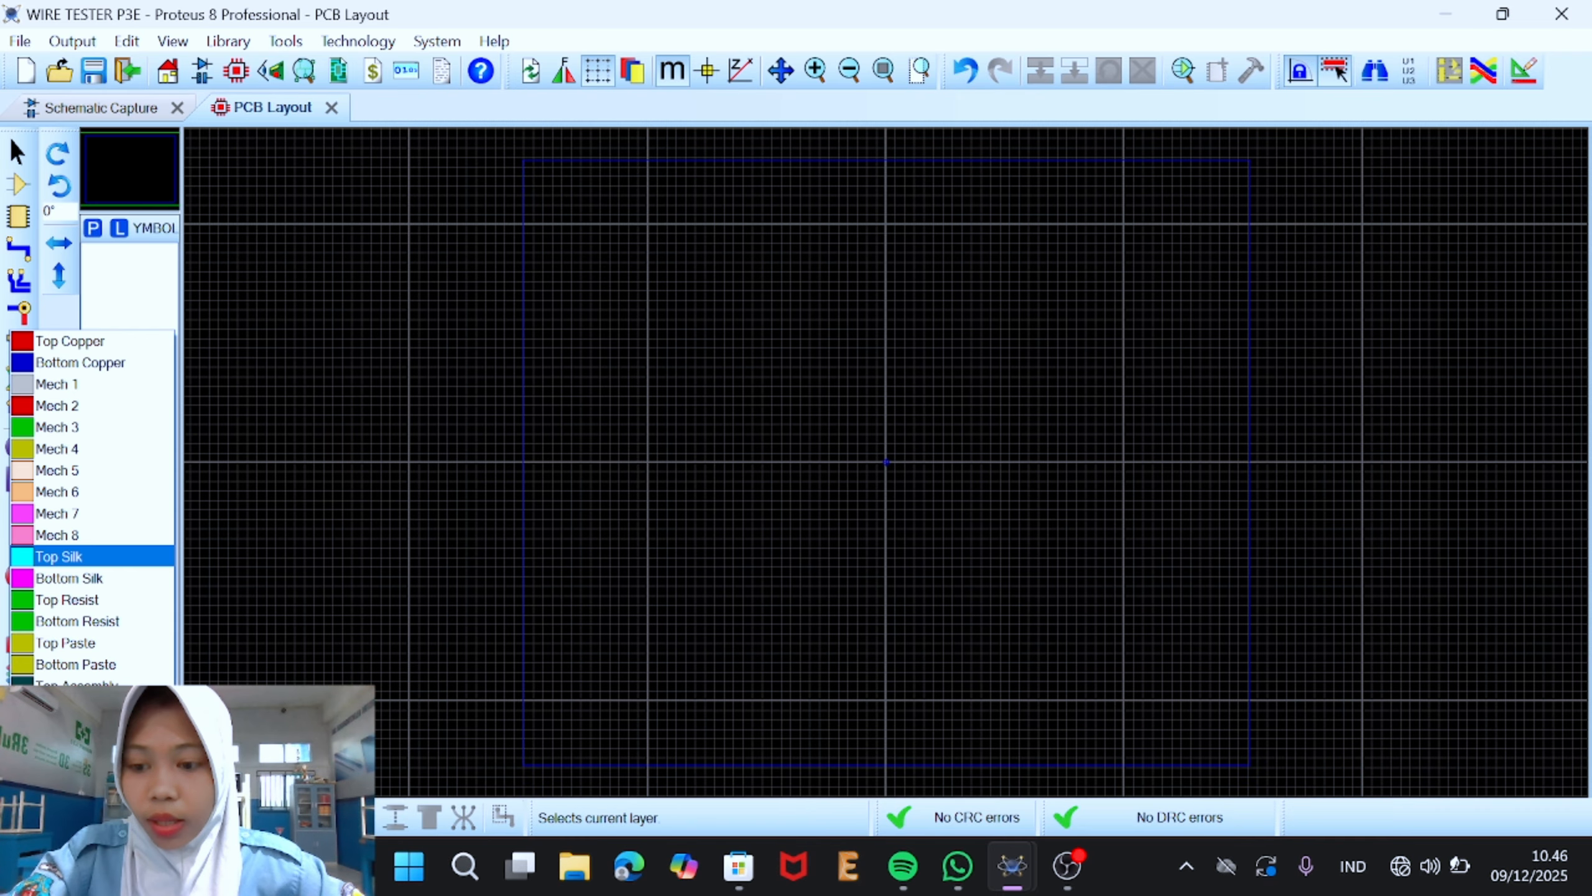
left_click(94, 792)
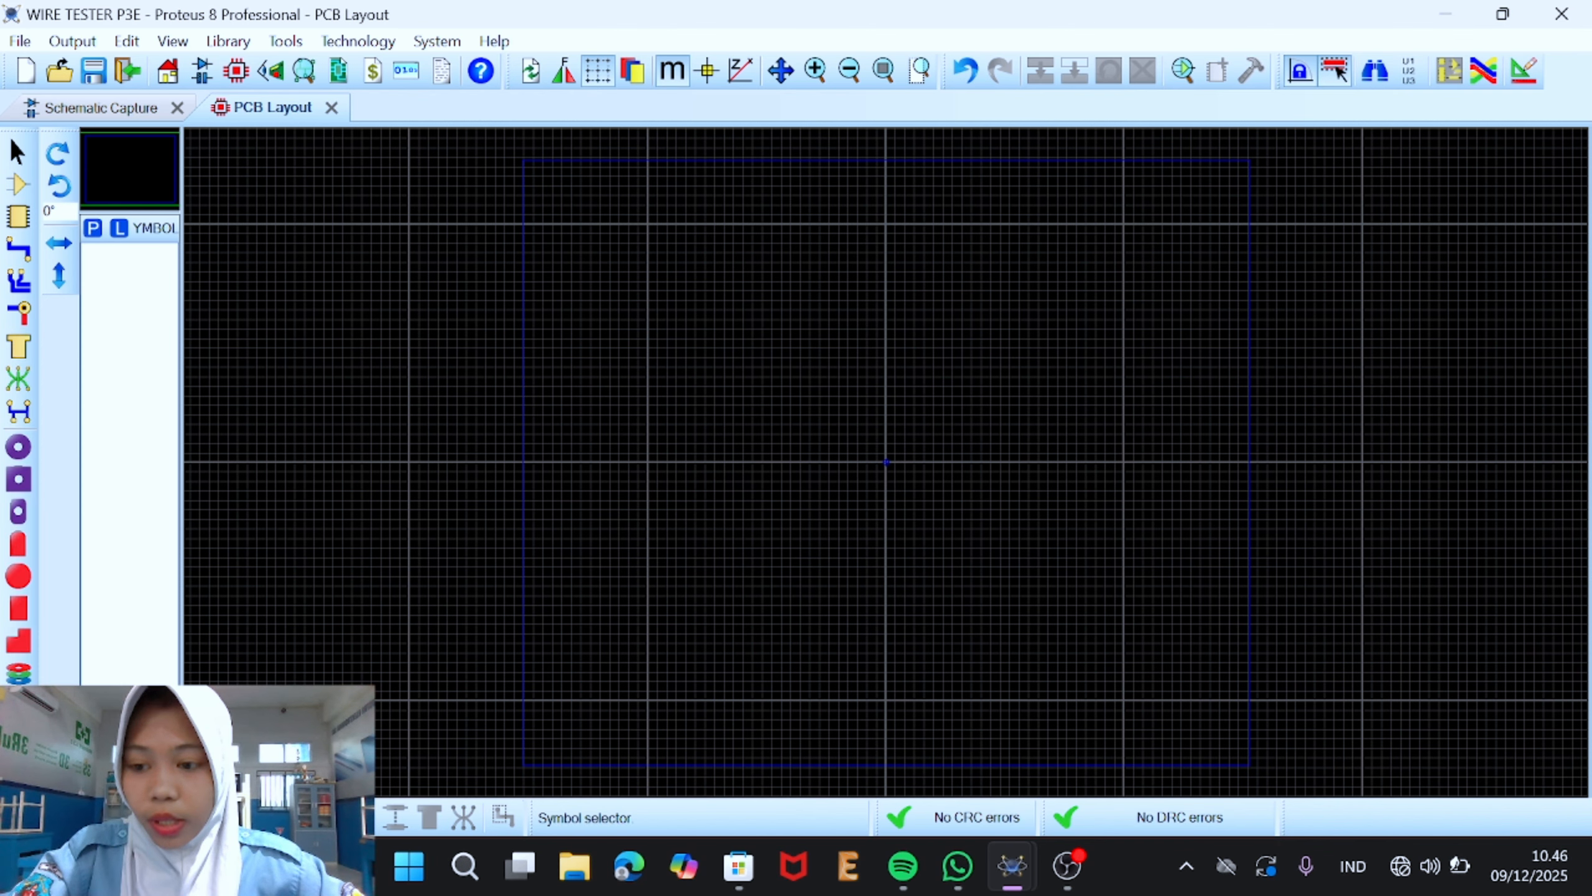
left_click_drag(689, 378, 897, 495)
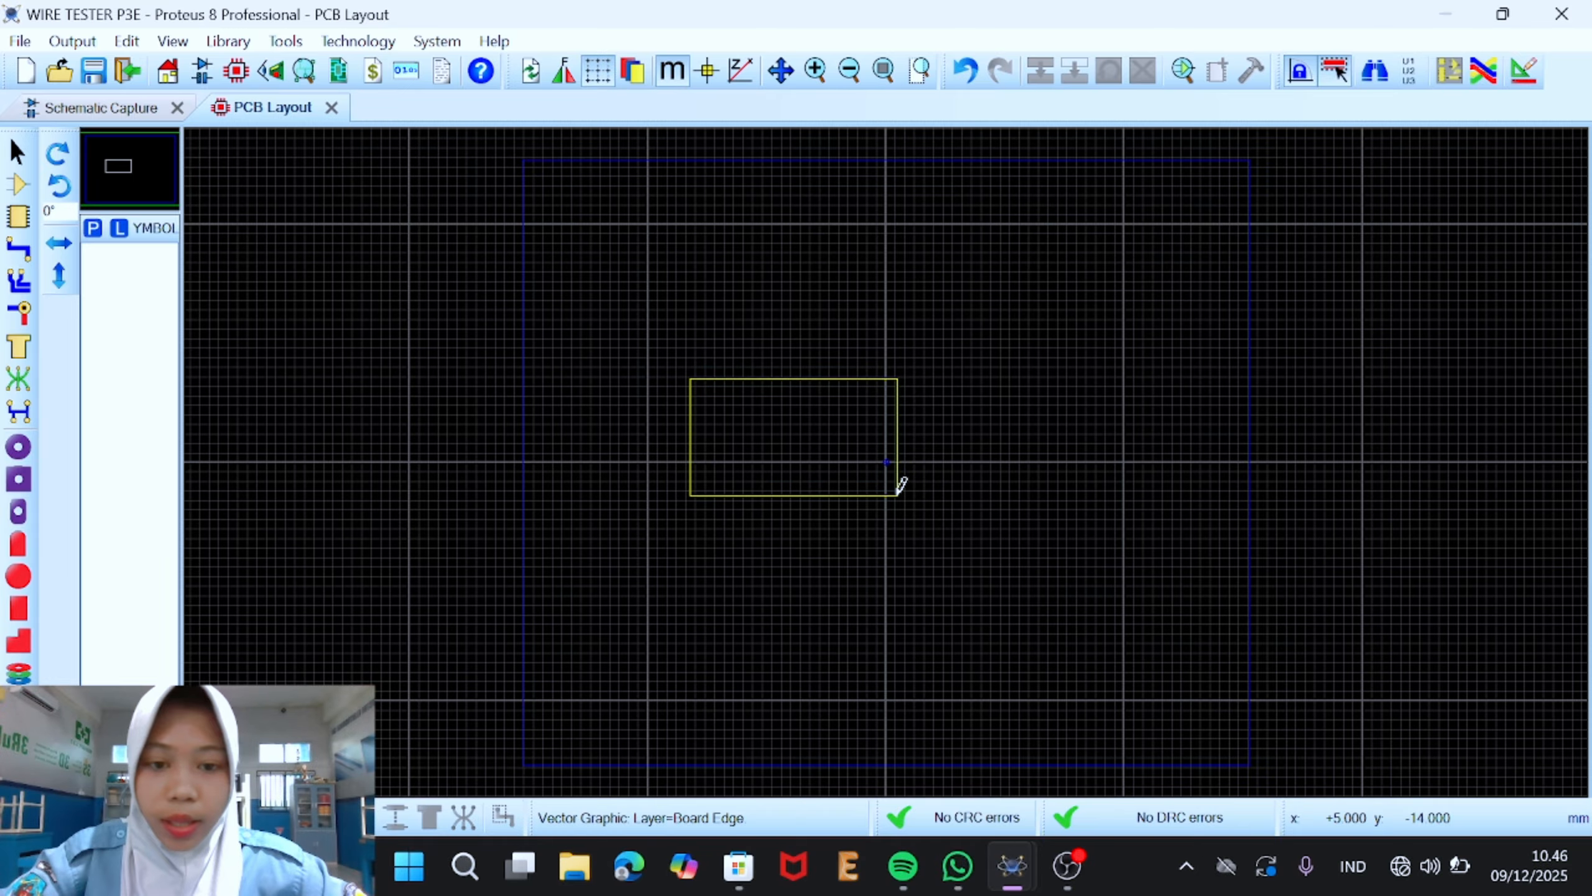
scroll(895, 491, "up", 1)
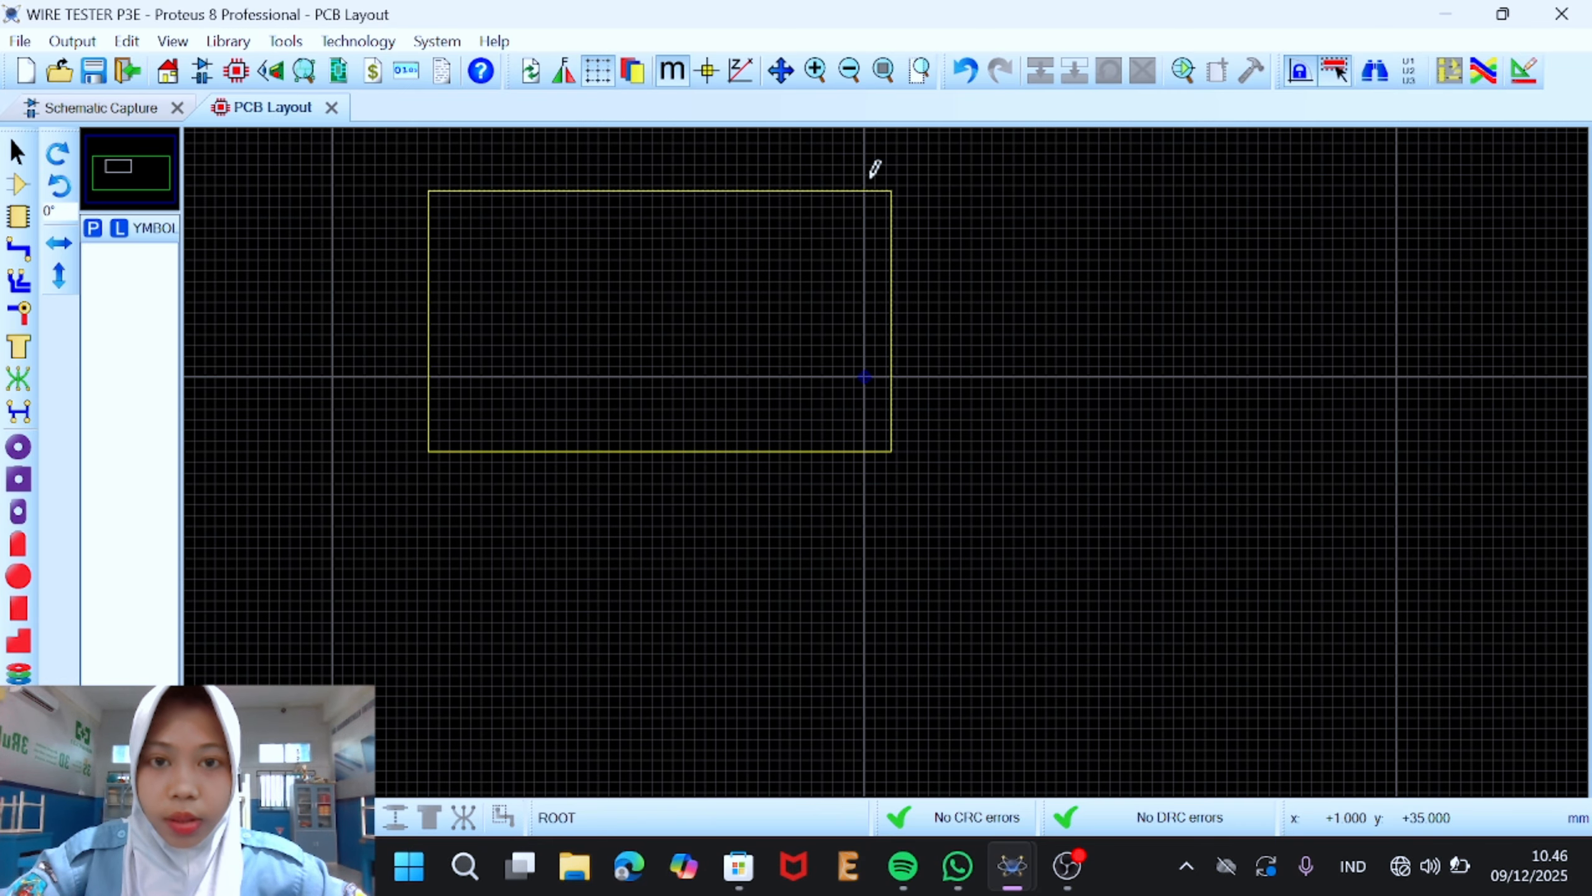
Step: Set the Board Edge rectangle's width and height to 50 mm each and clear the selection
left_click(891, 72)
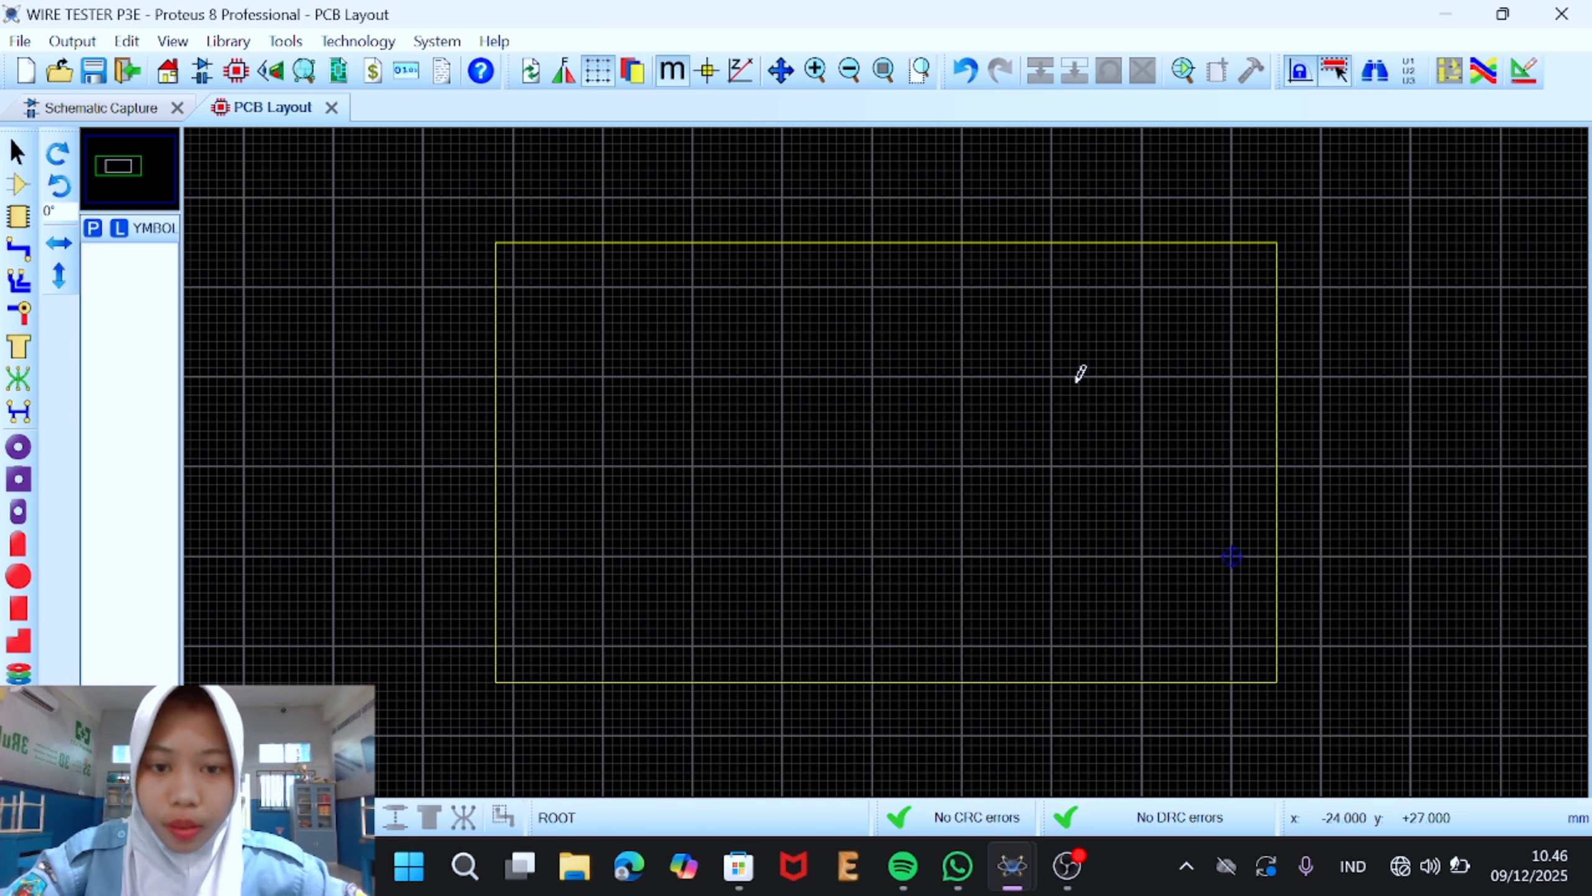
right_click(1280, 674)
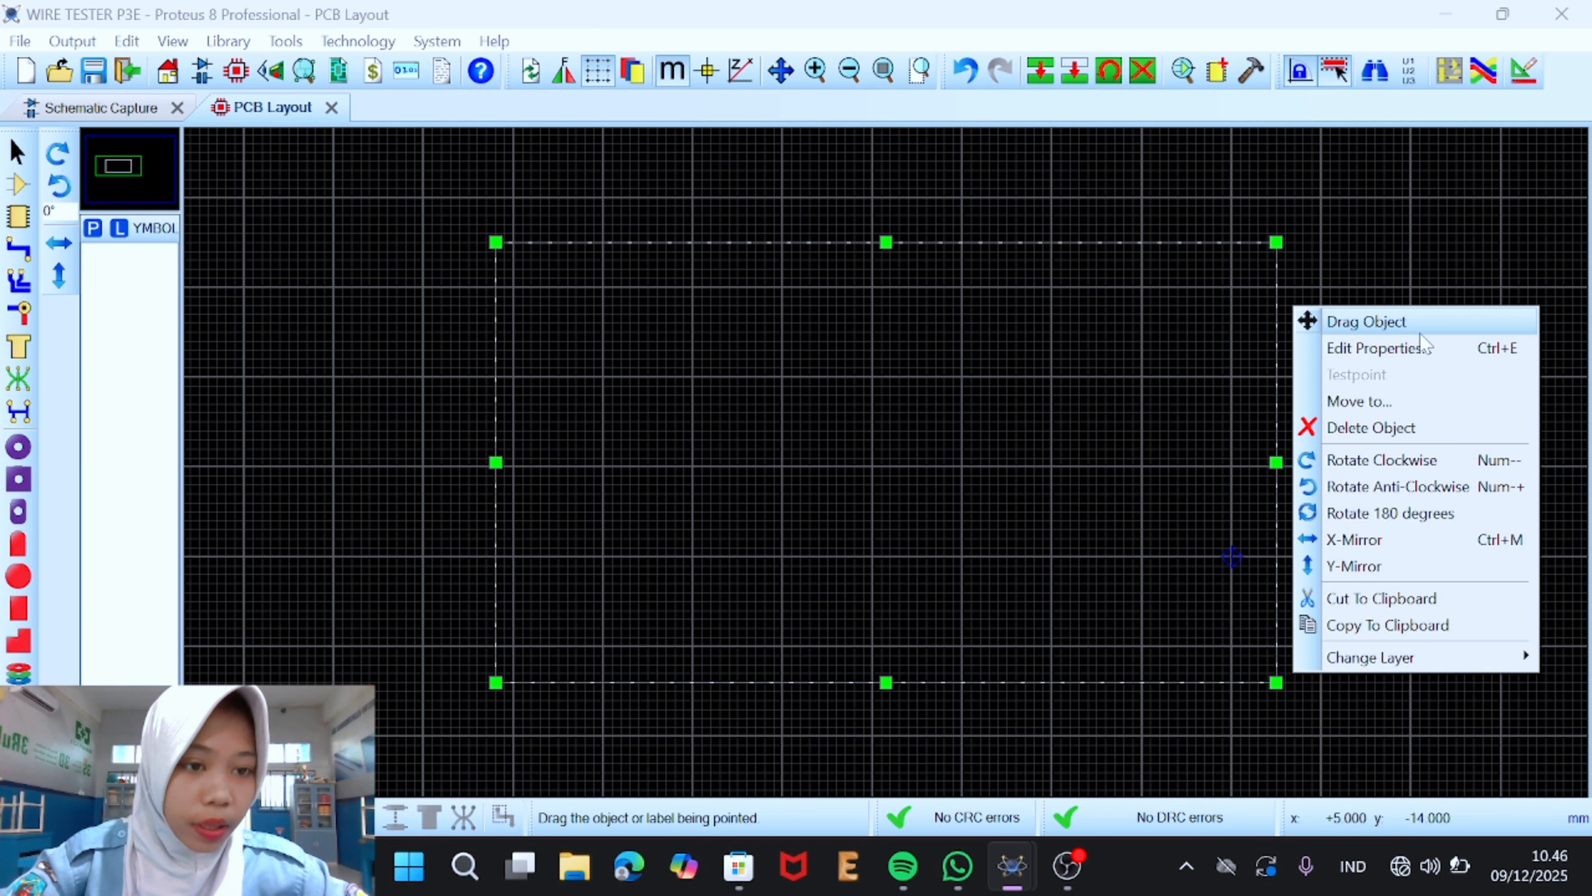
left_click(1426, 350)
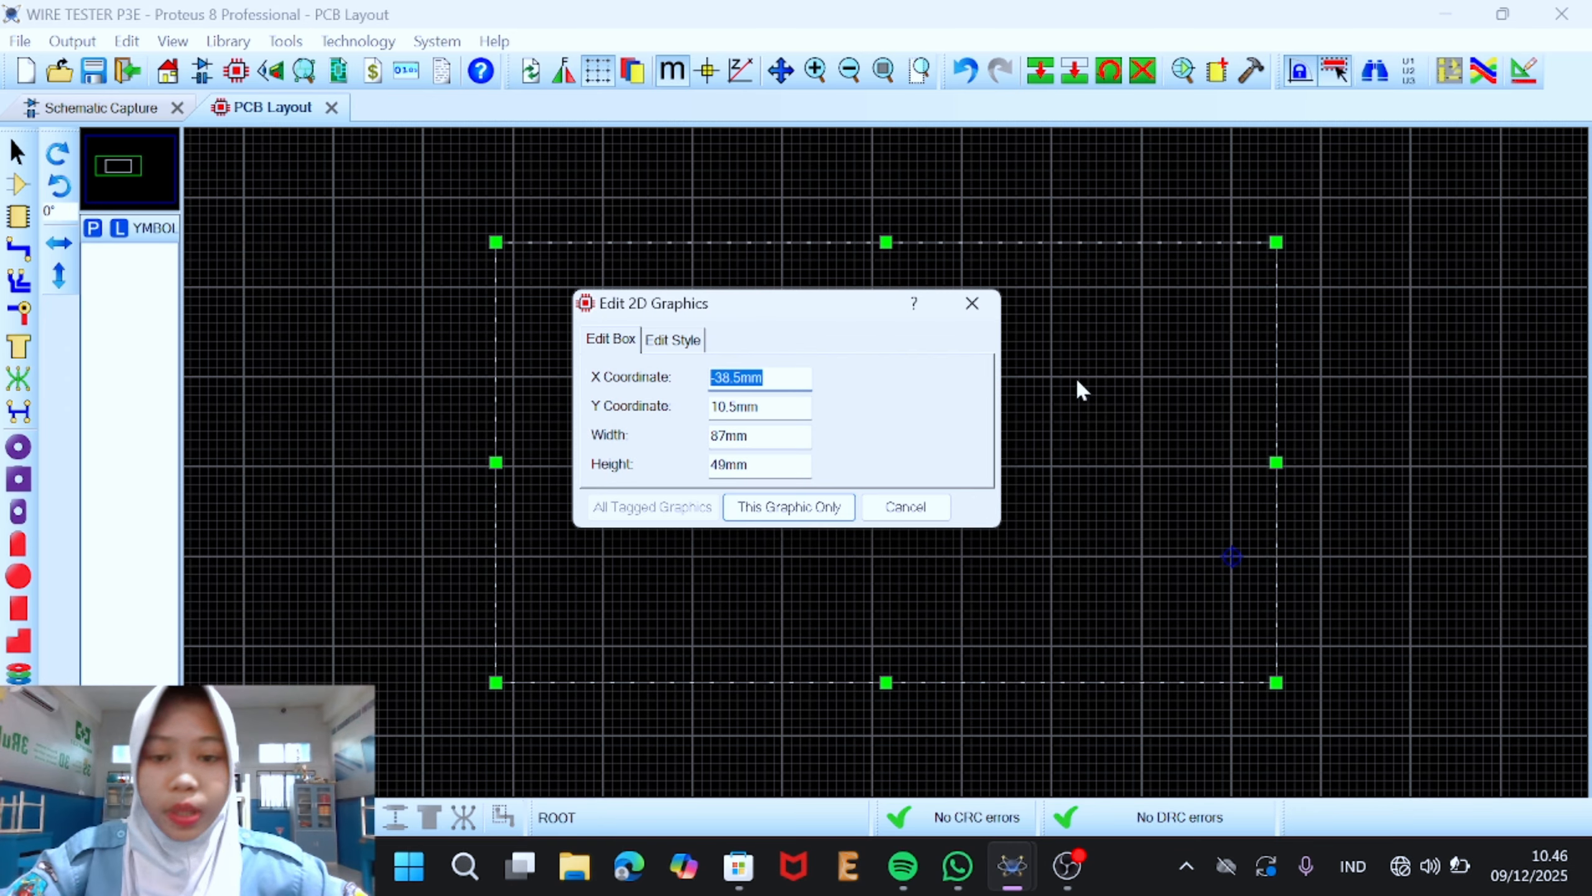
left_click(750, 436)
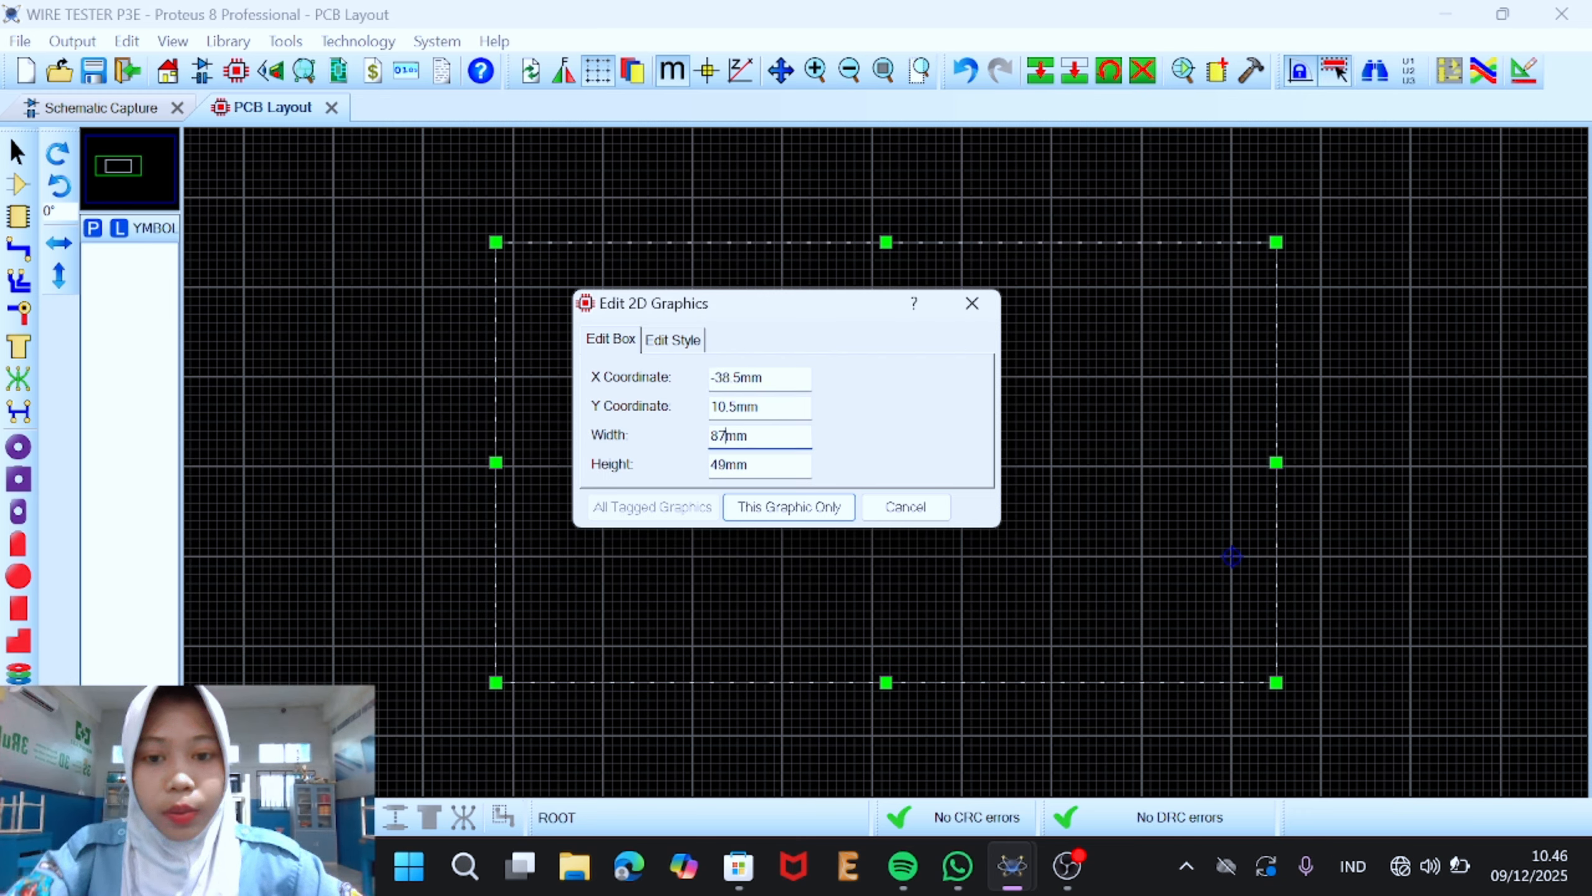
key("BackSpace")
key("BackSpace")
type("50")
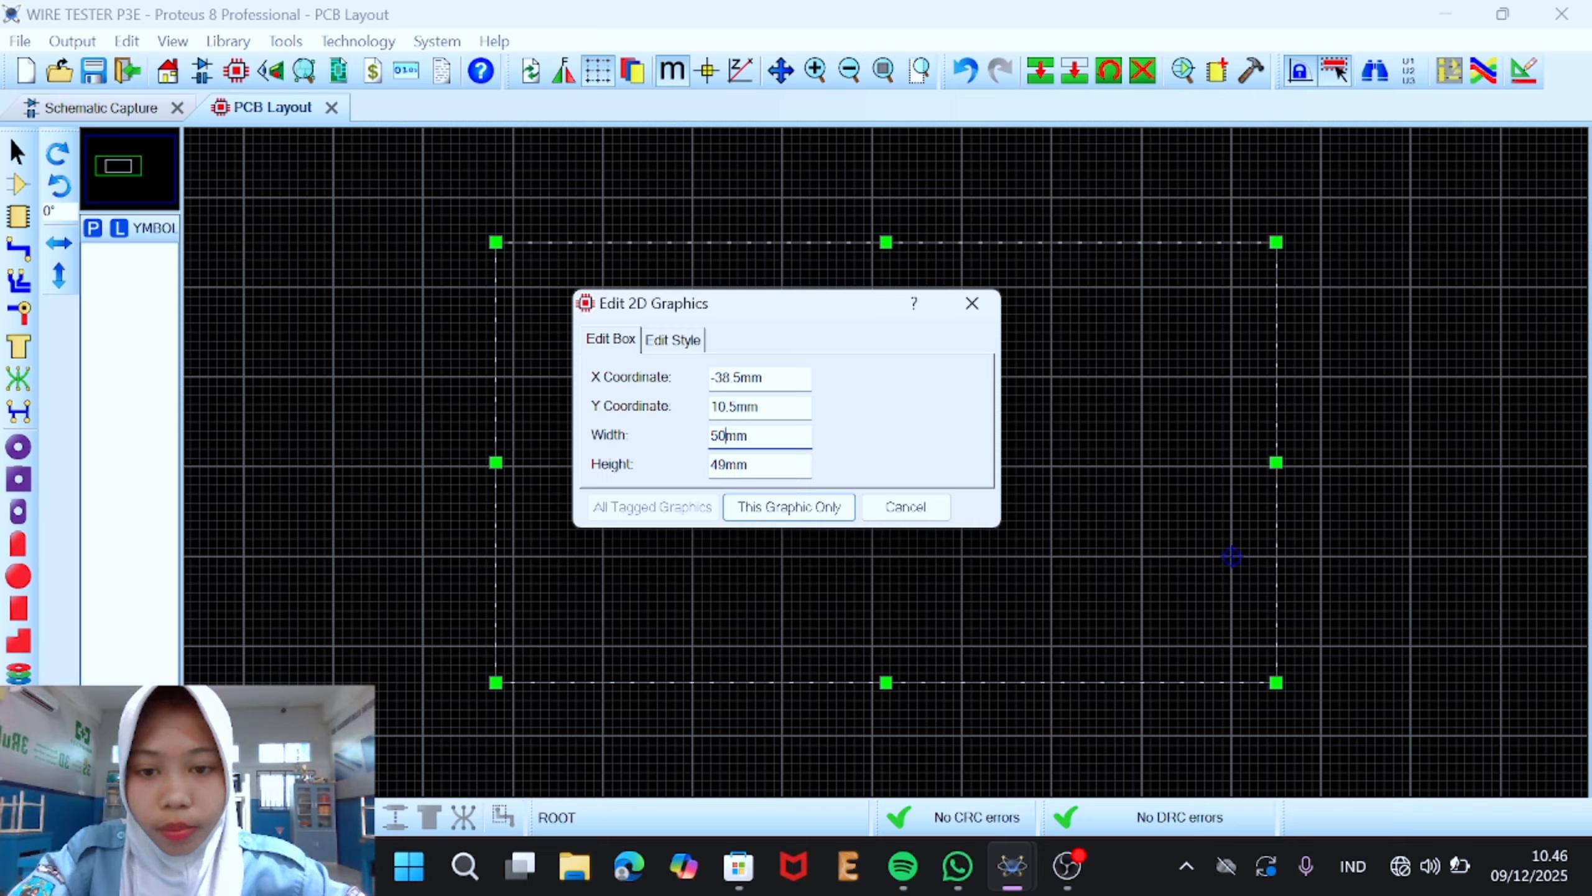
left_click(726, 465)
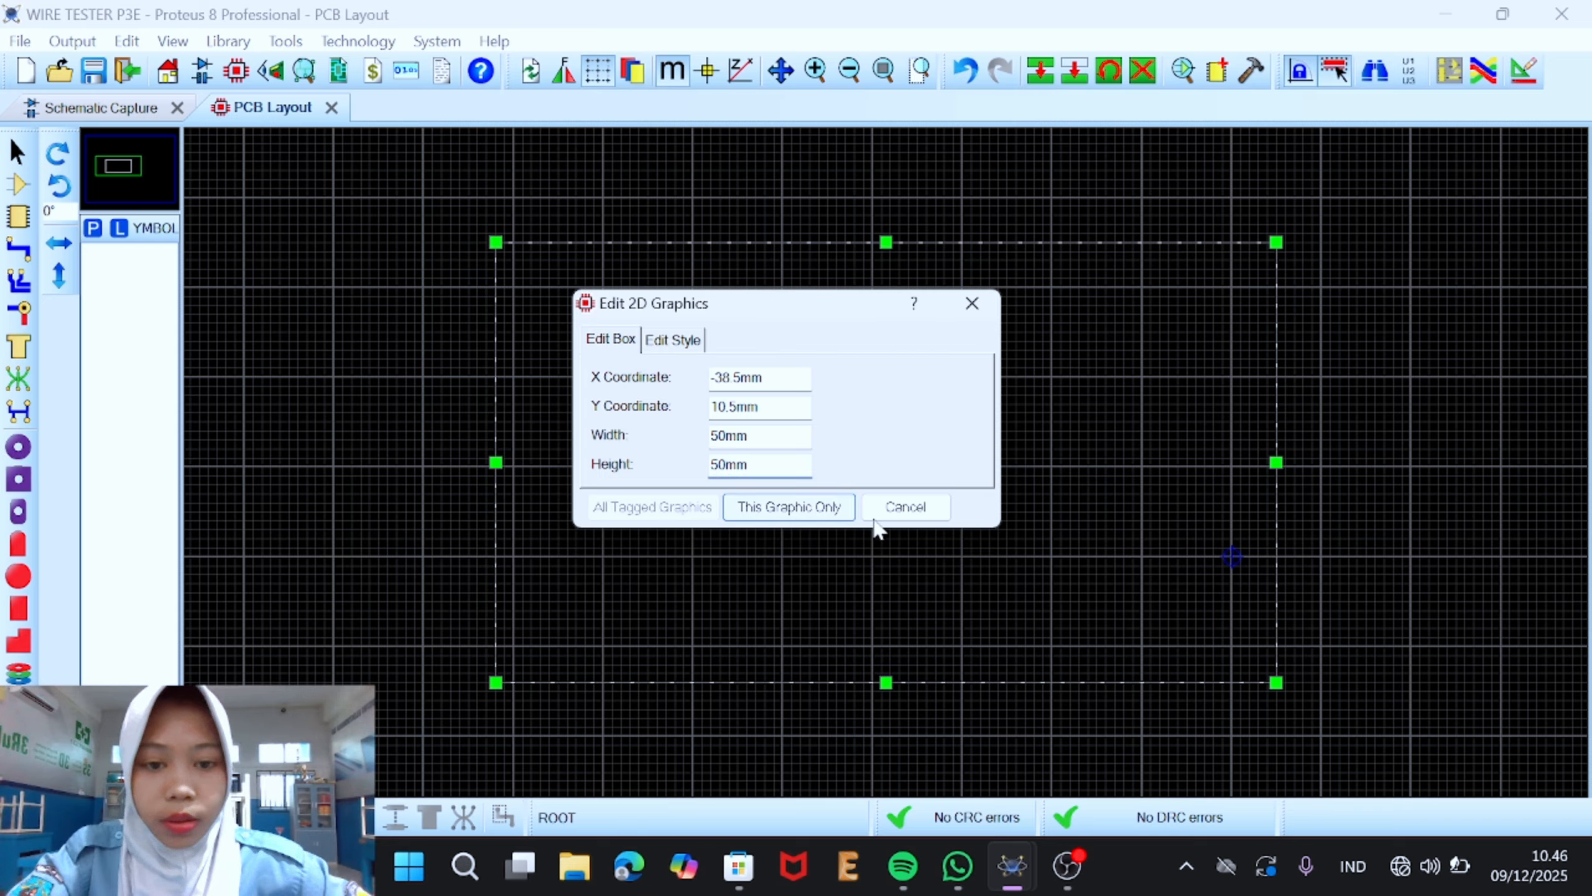
left_click(828, 506)
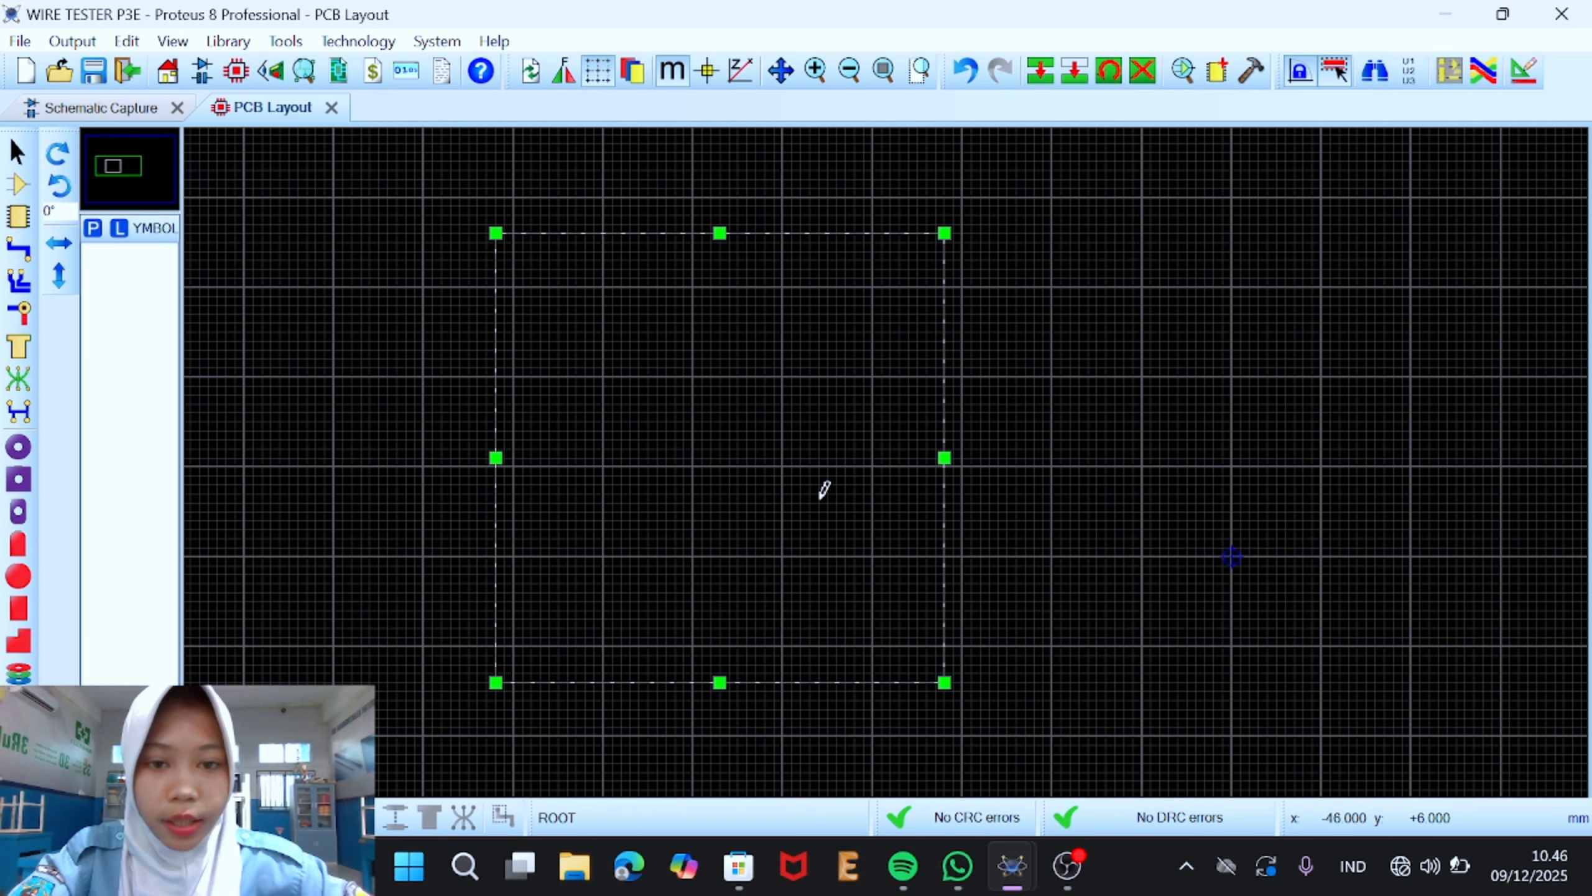
left_click(1058, 533)
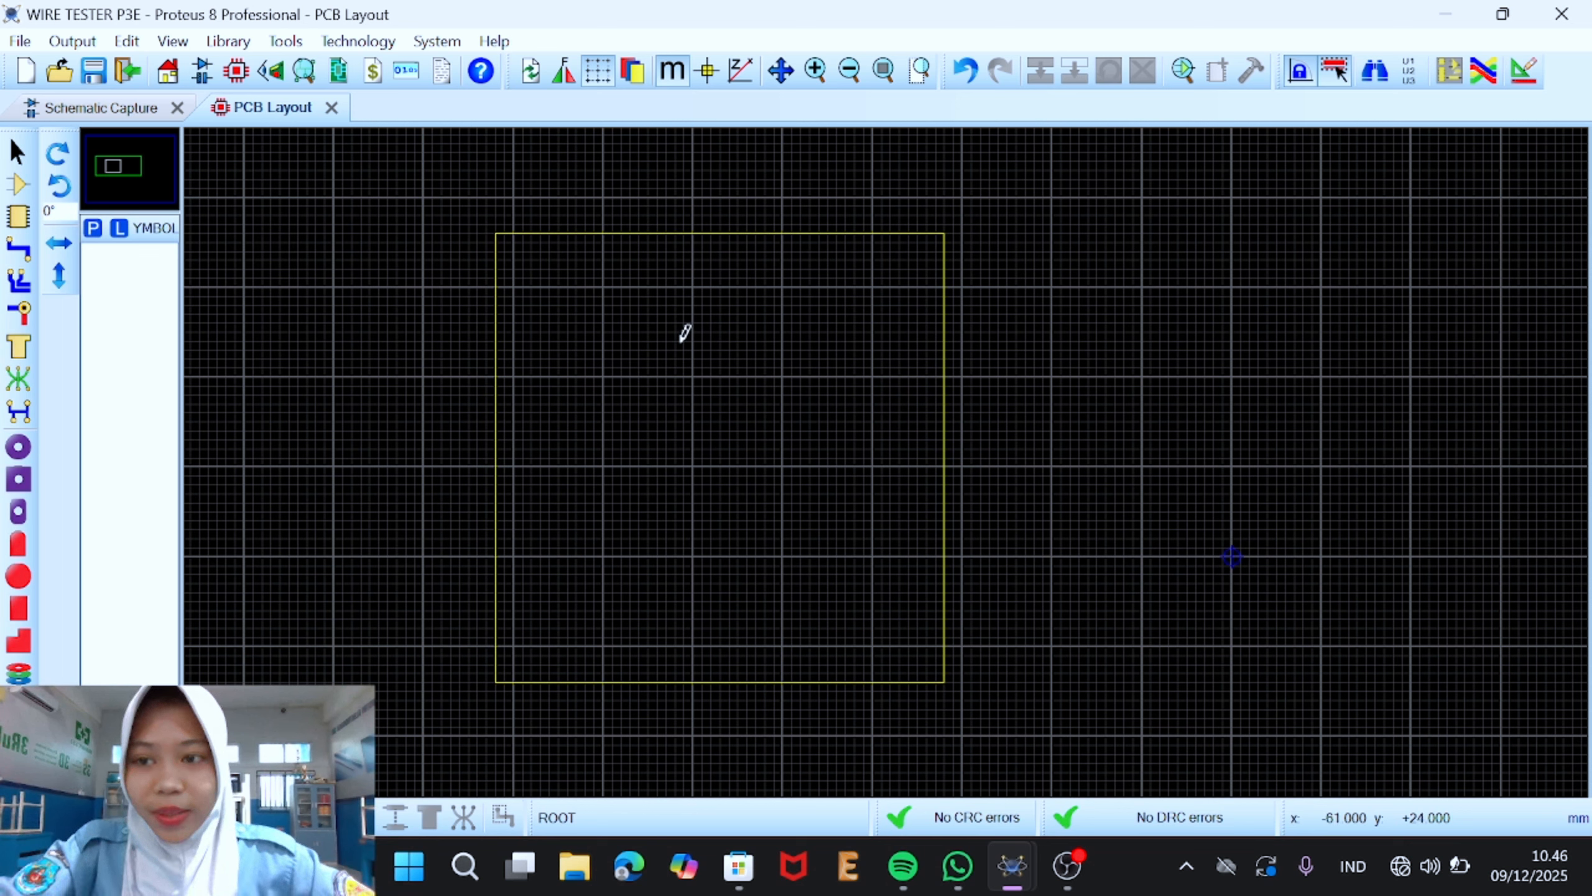
Step: Examine the unplaced components and their footprint previews, including D1, D2, J1, J2, the resistors and U1
left_click(19, 191)
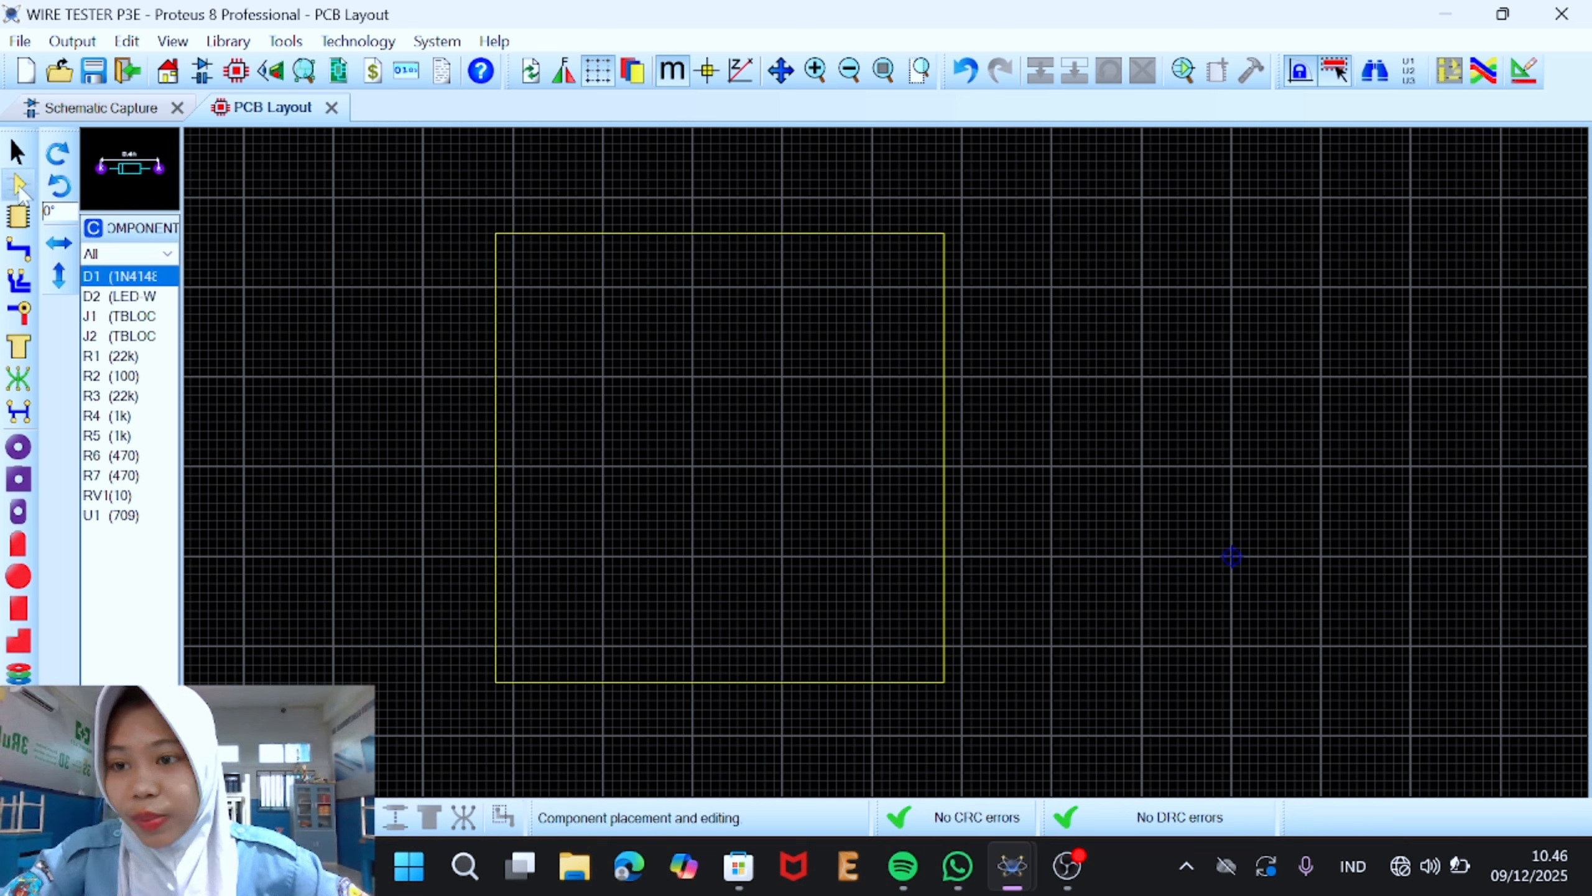
left_click(122, 298)
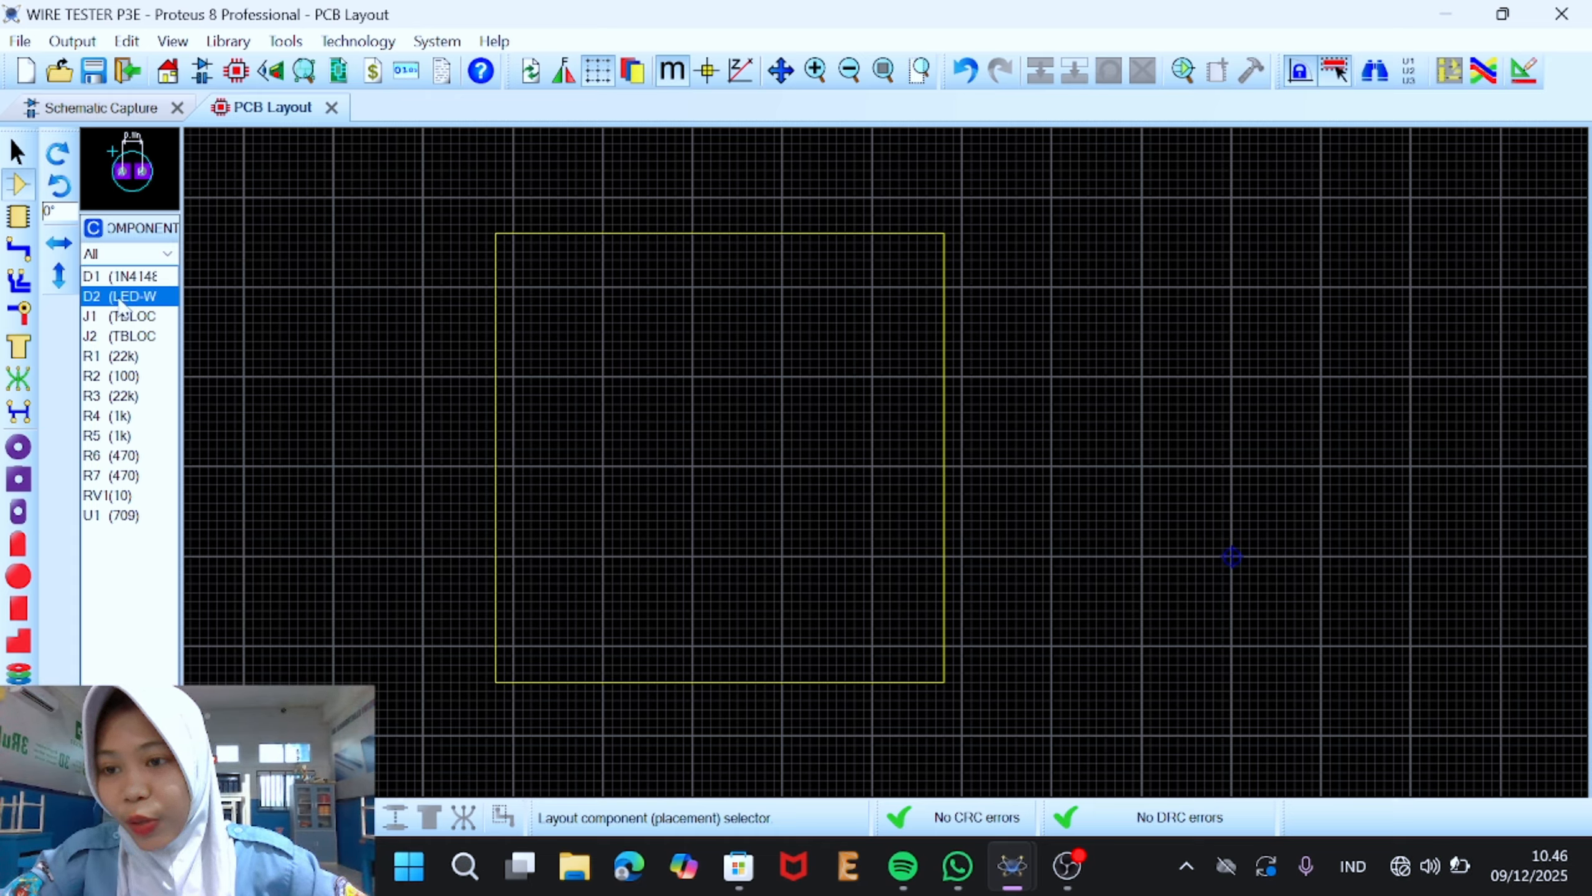
left_click(123, 318)
left_click(128, 339)
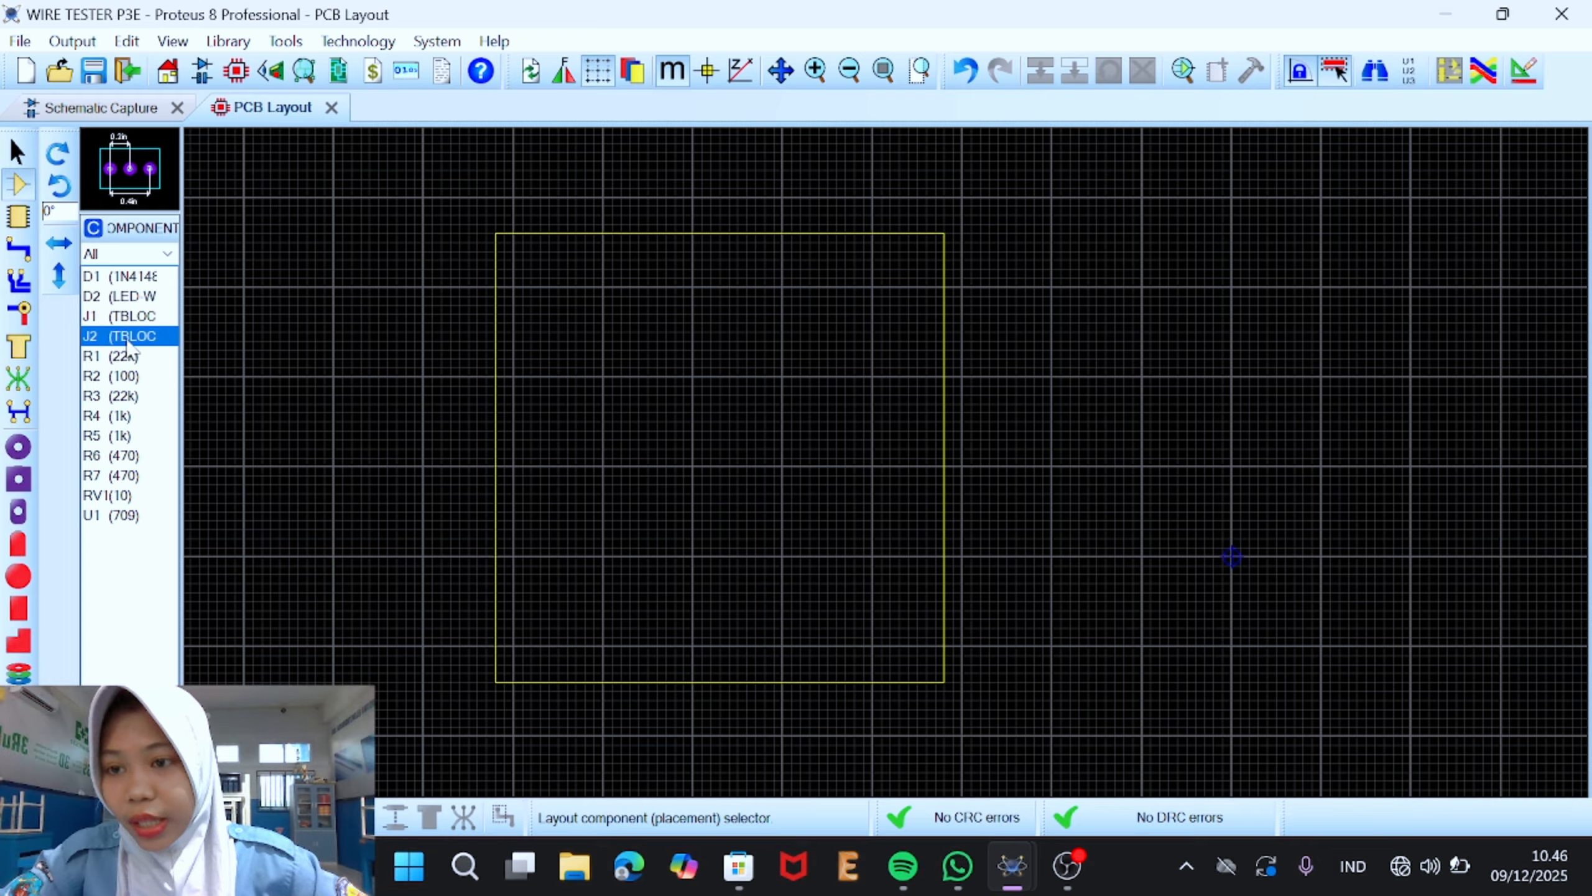
left_click(127, 358)
left_click(129, 378)
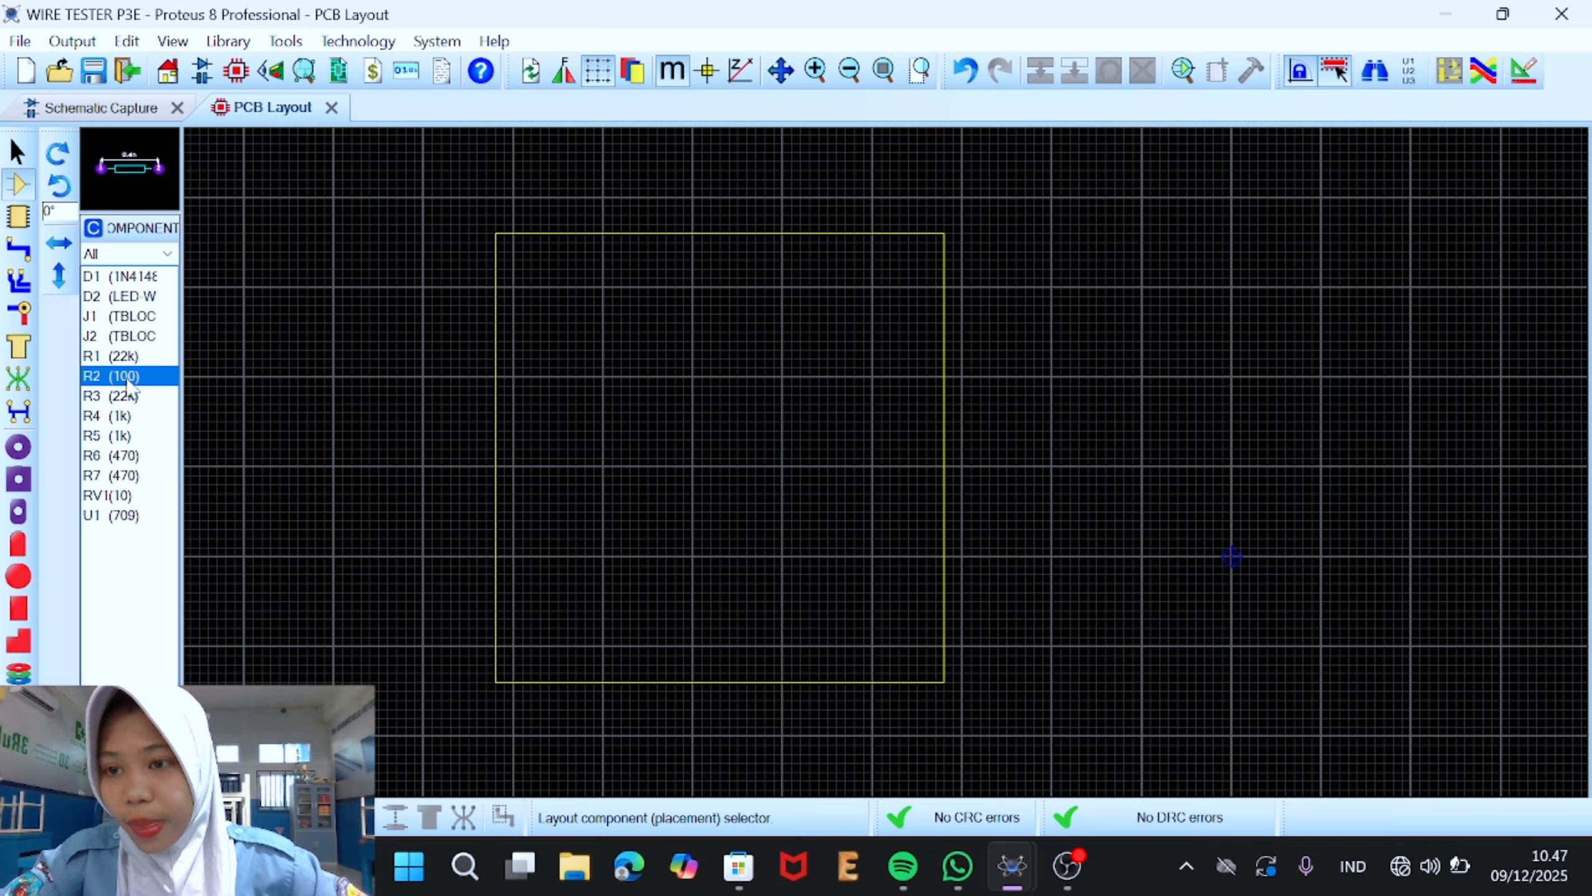
left_click(129, 417)
left_click(114, 398)
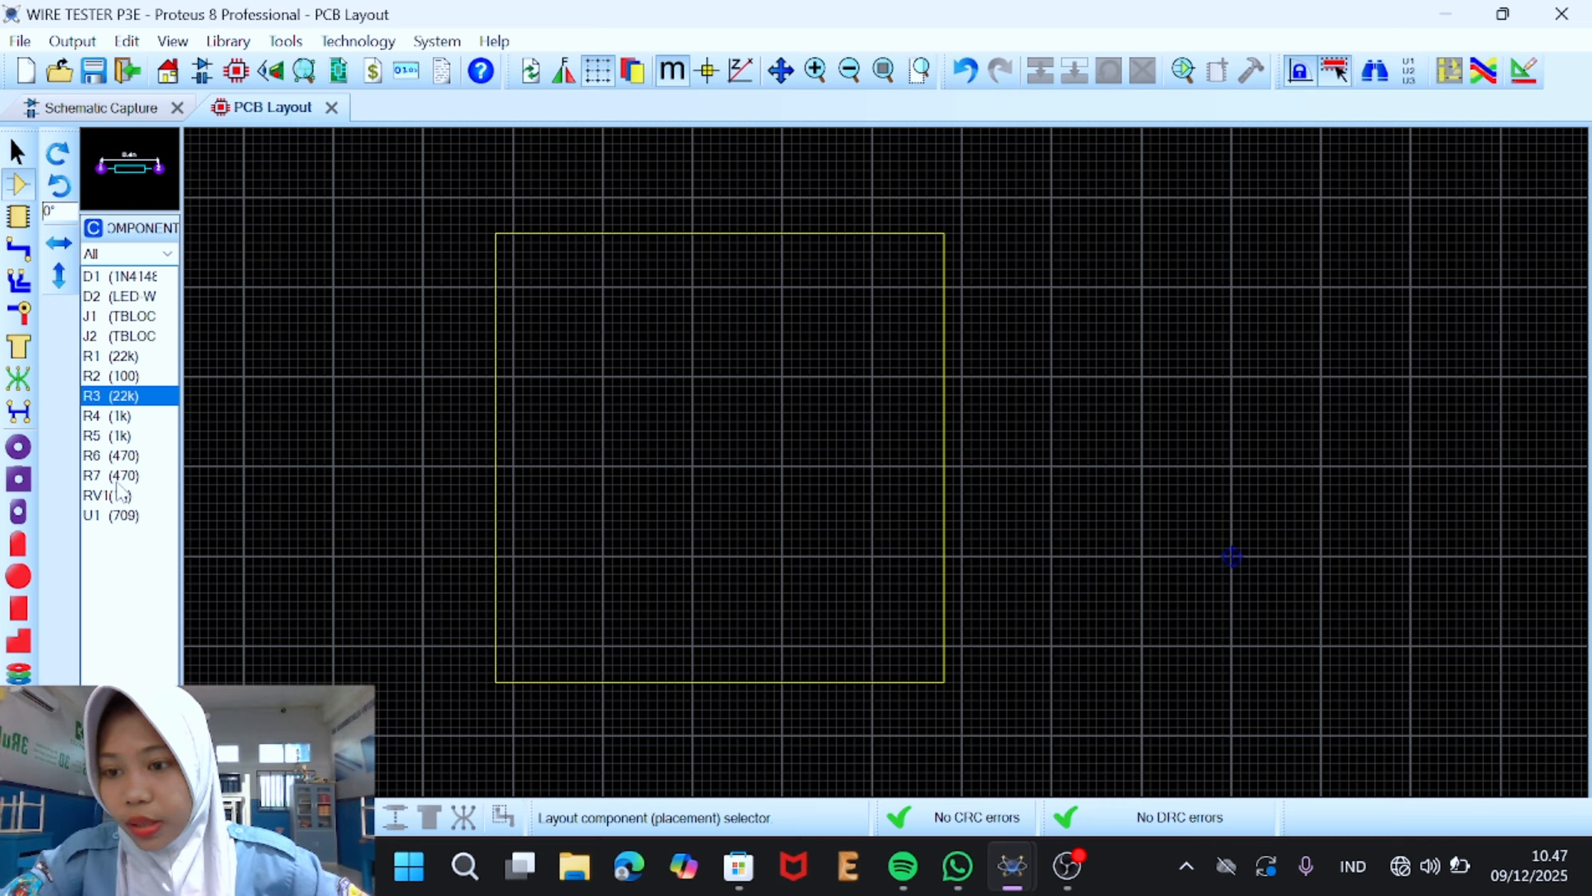
left_click(119, 516)
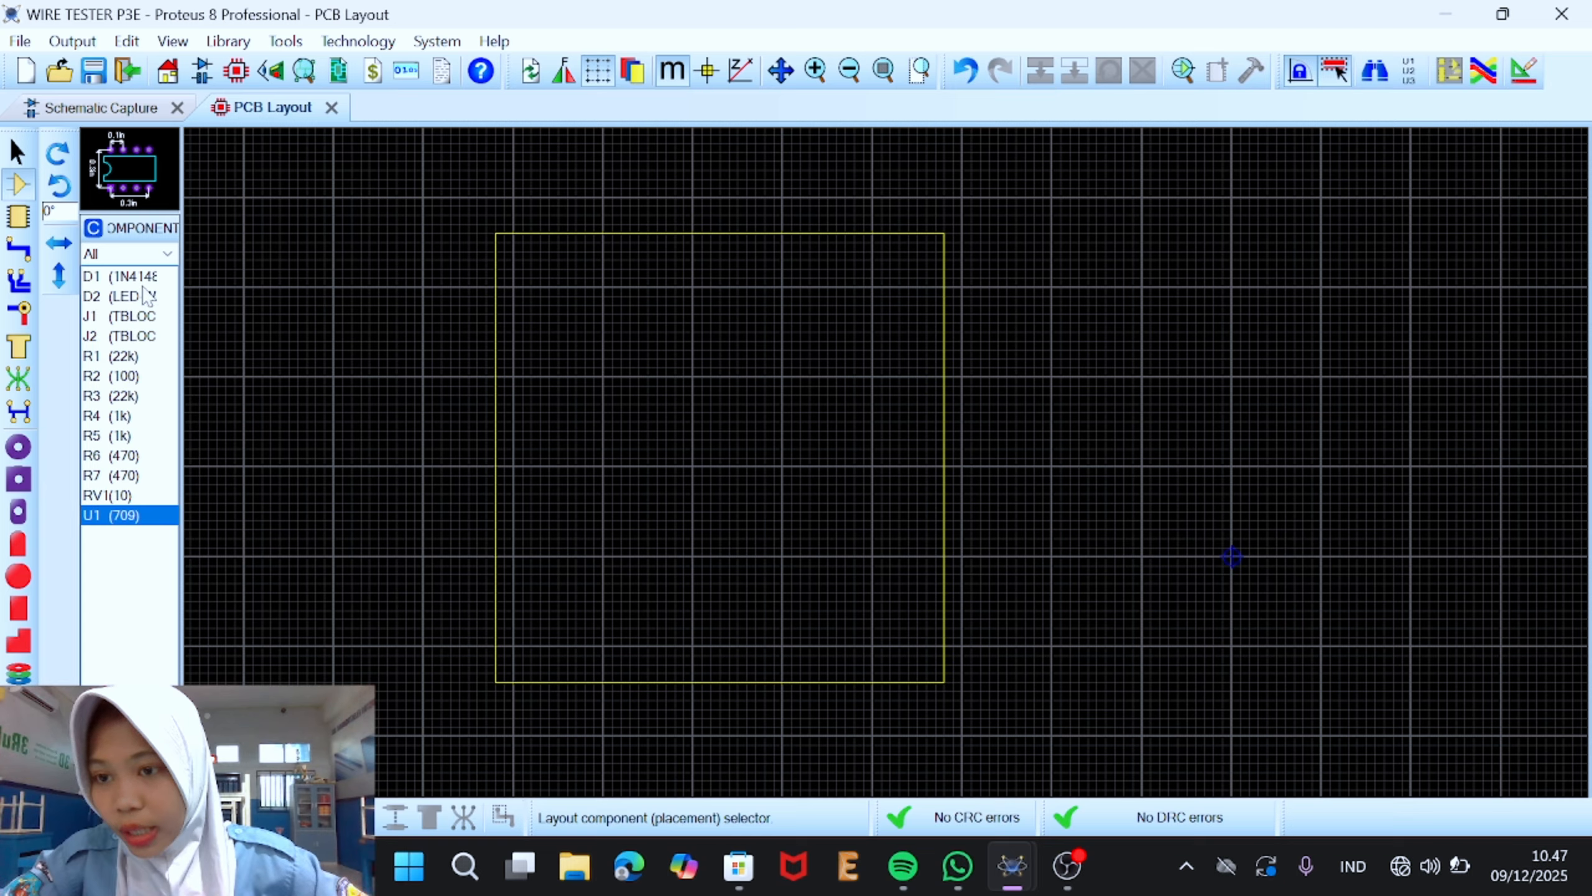
left_click(120, 297)
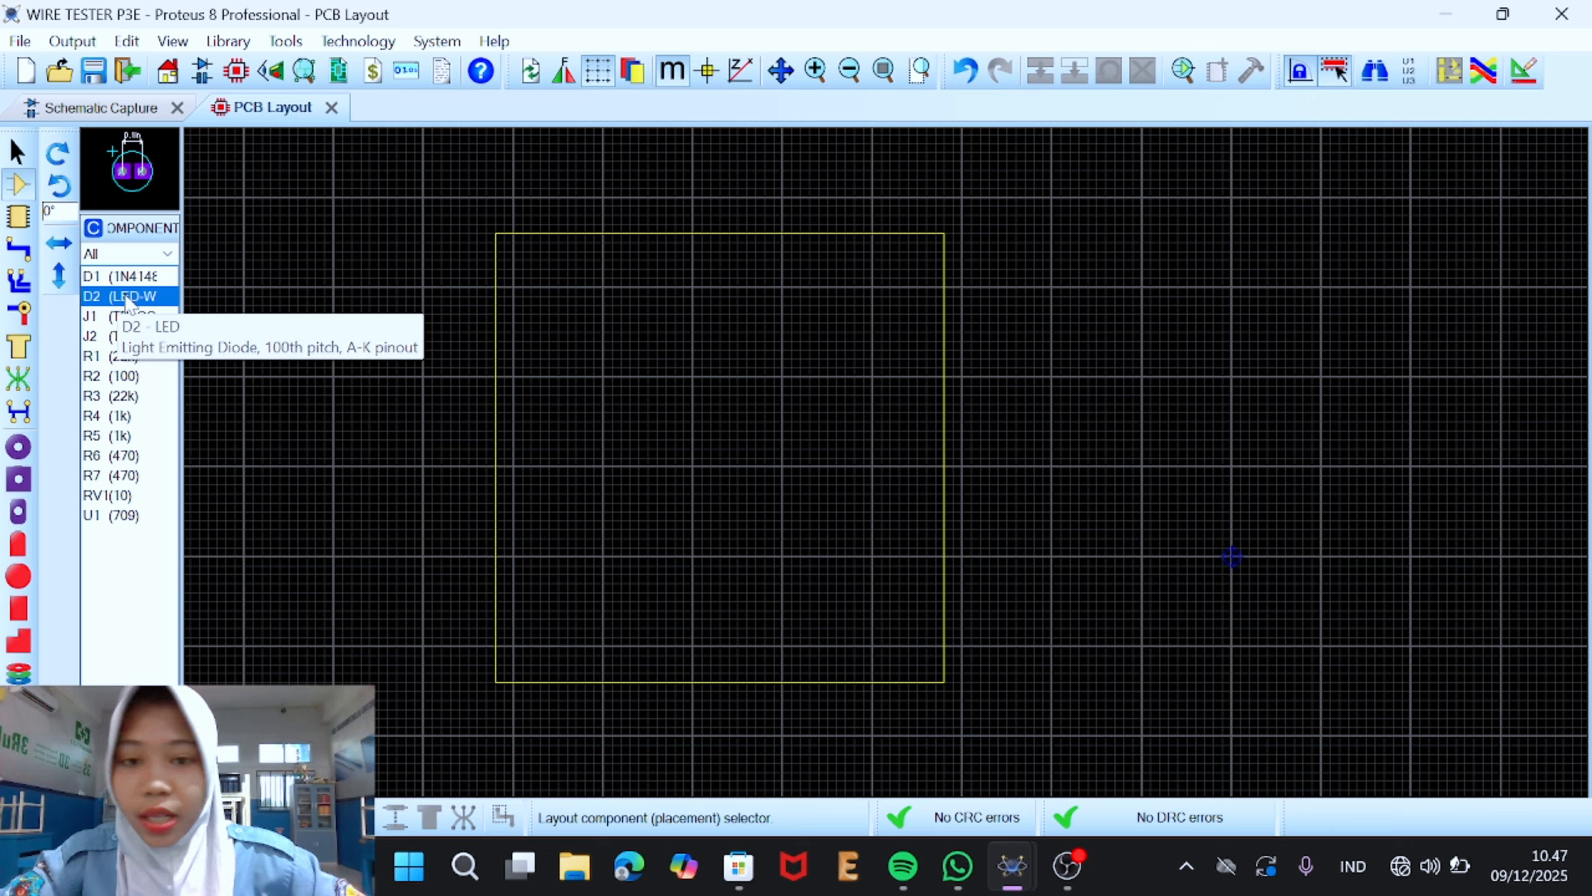
left_click(113, 280)
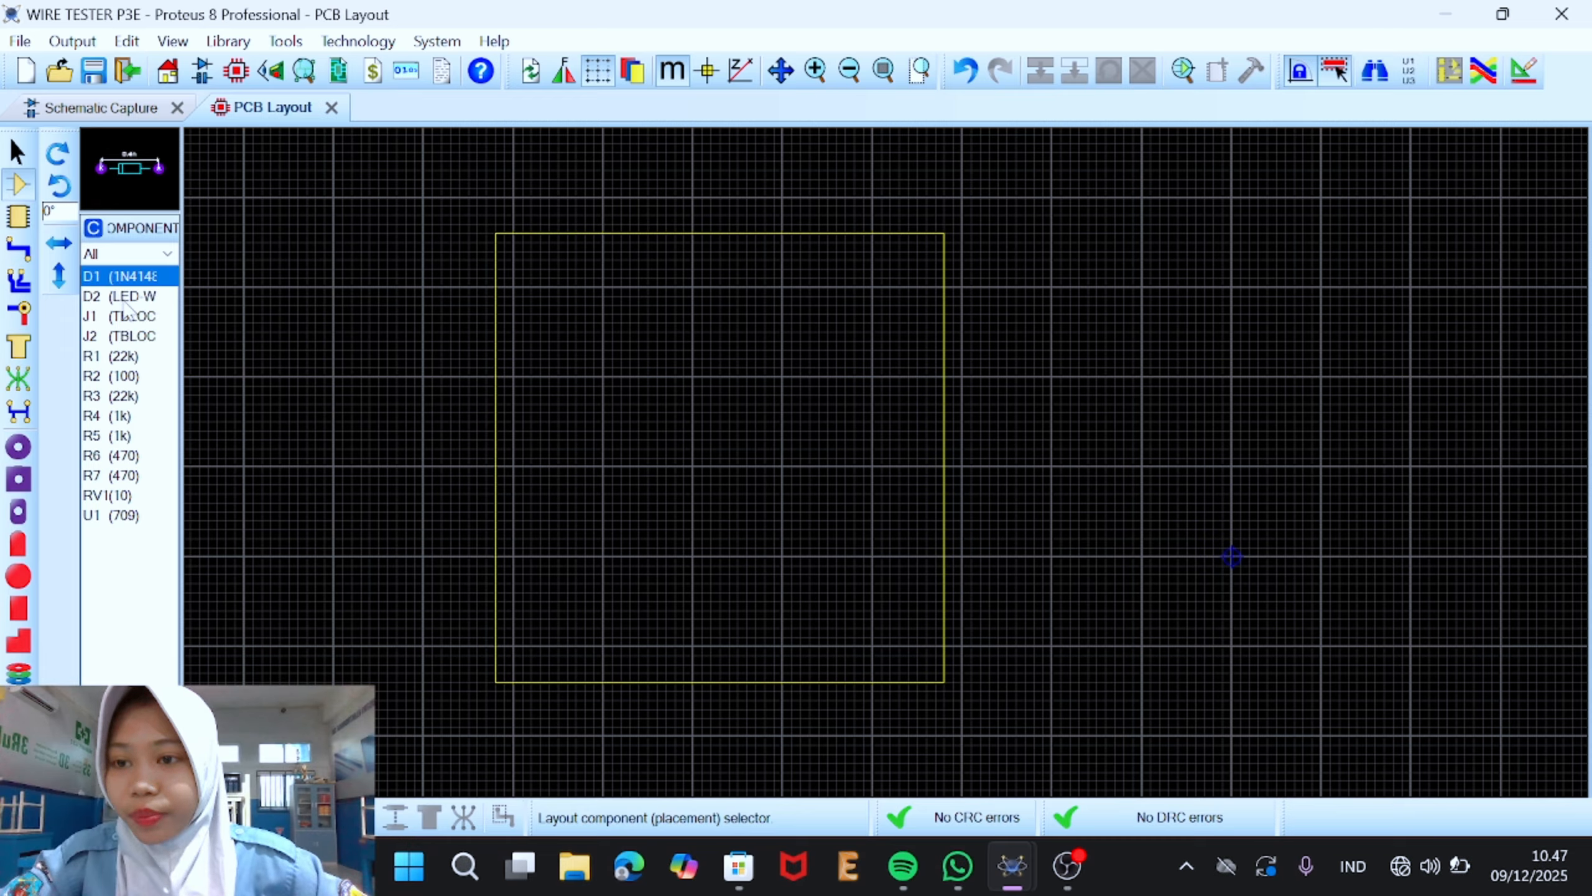
left_click(127, 298)
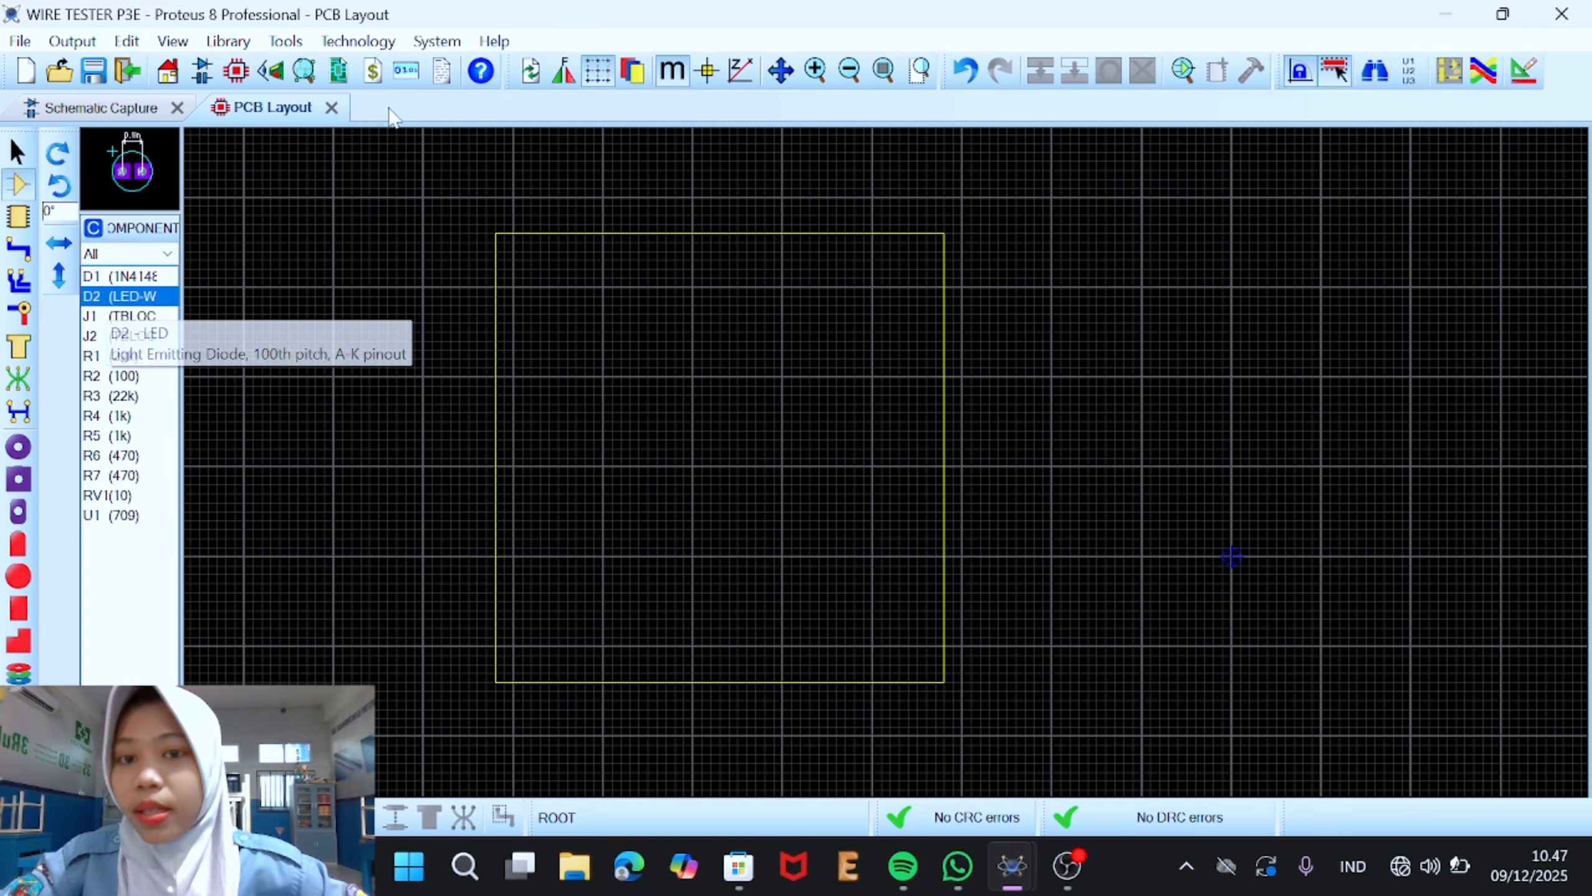
Step: Run the Auto-placer with all components ticked, including U1, to place them inside the board edge
left_click(292, 45)
left_click(295, 48)
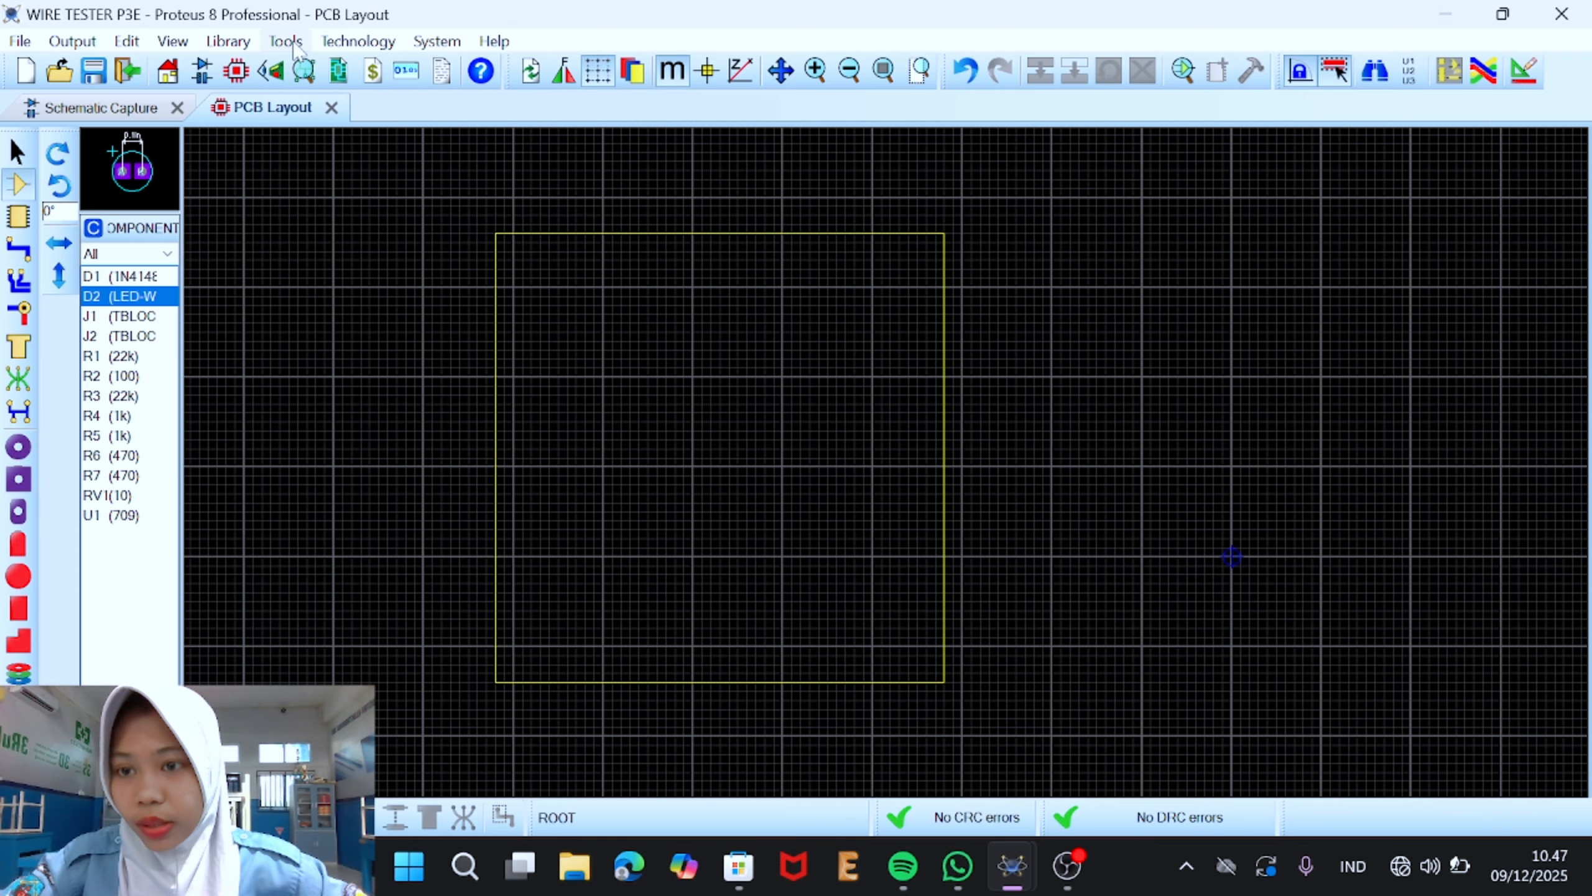
left_click(296, 49)
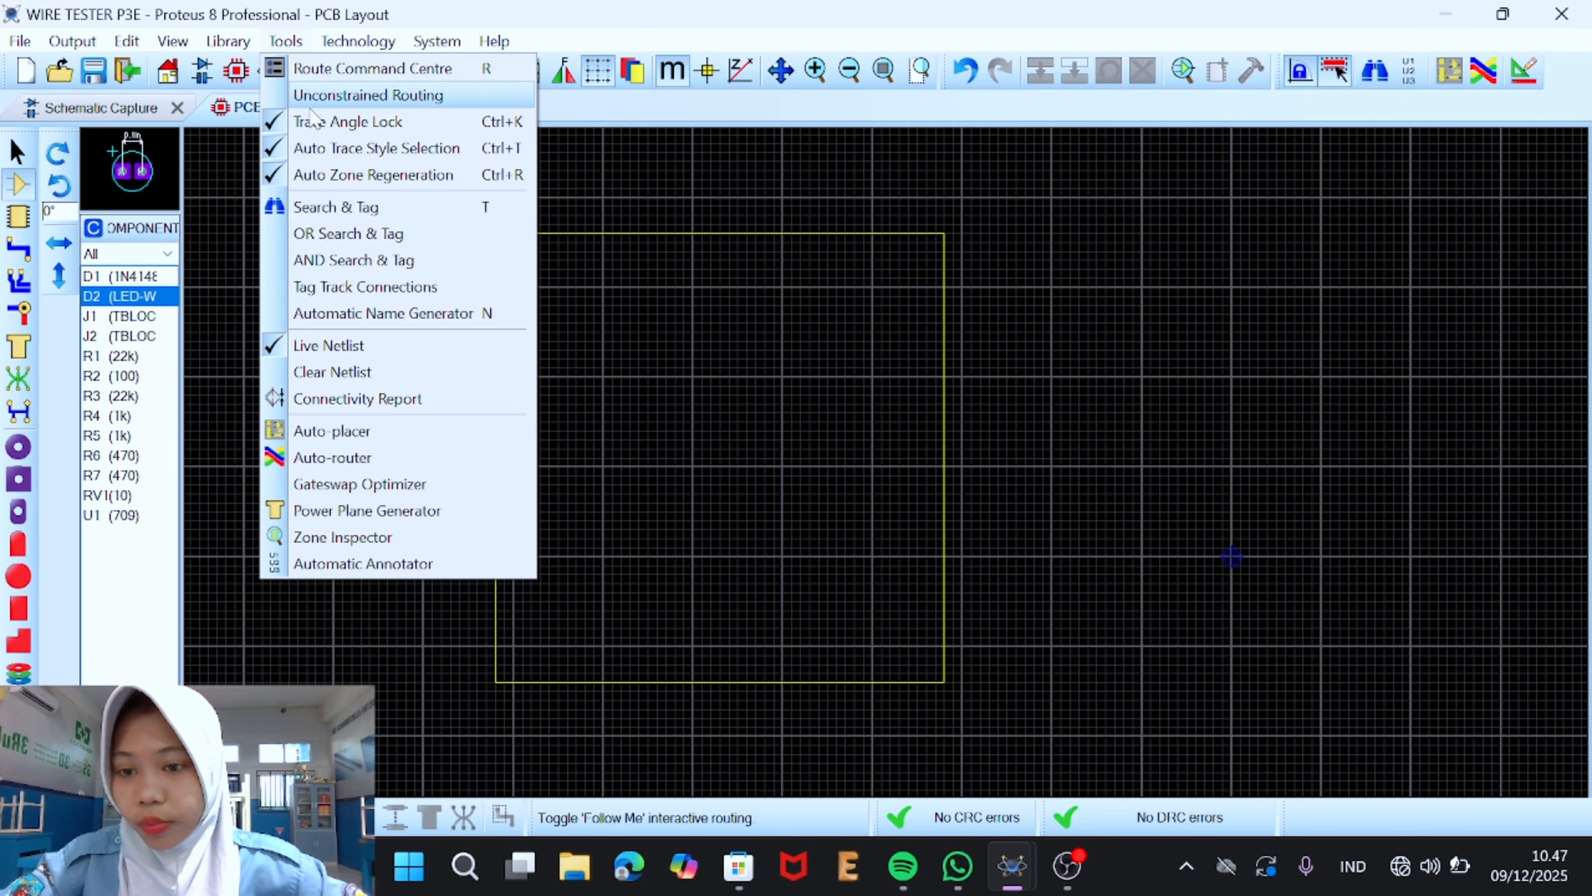
left_click(404, 433)
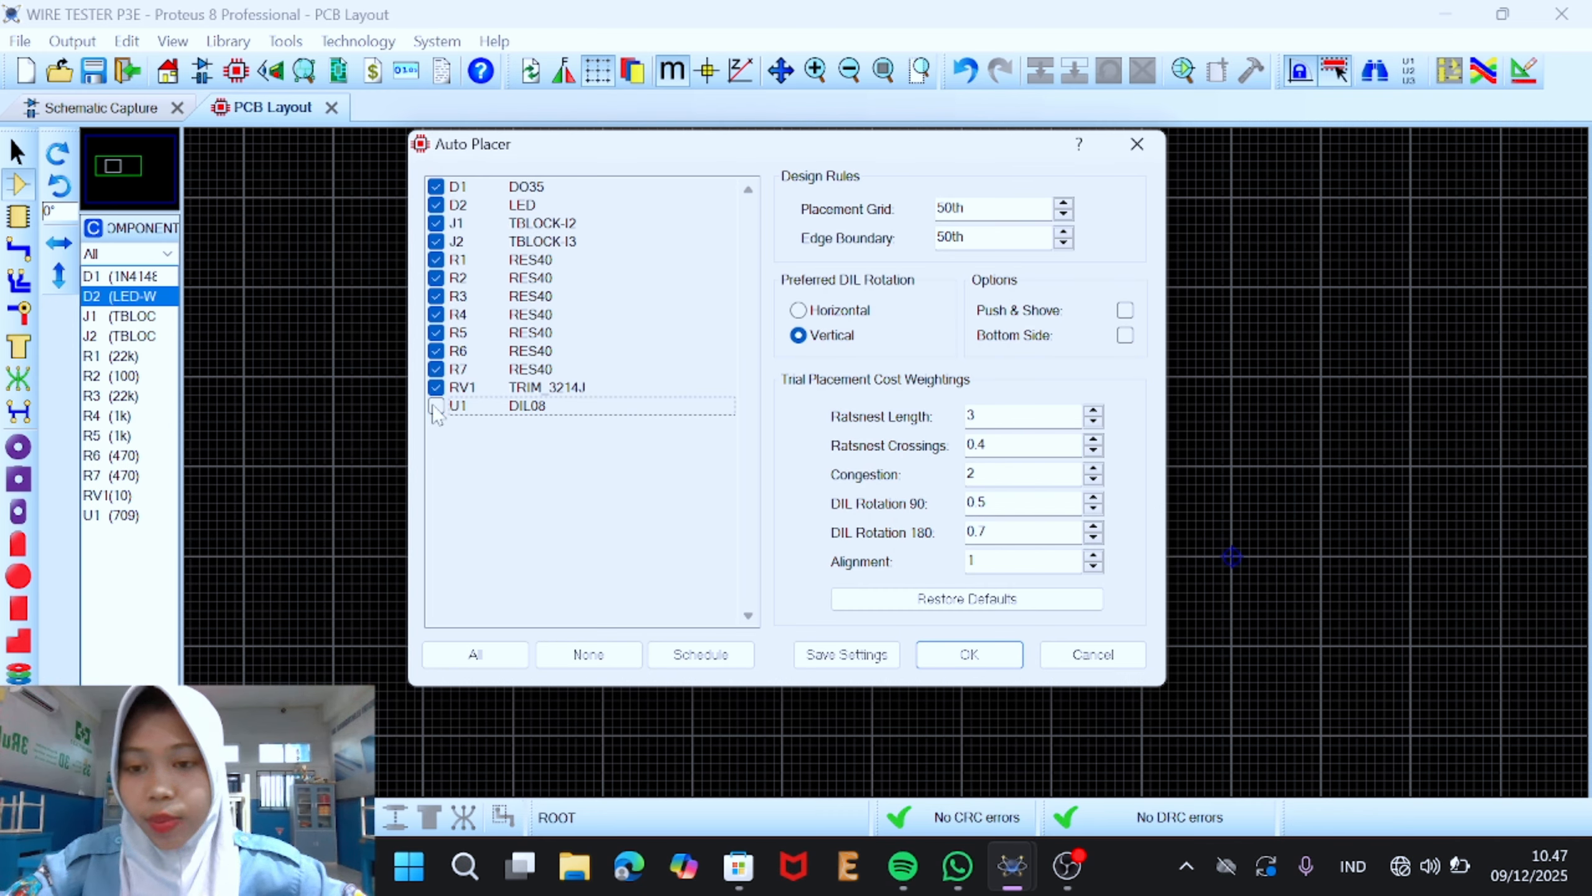
left_click(477, 658)
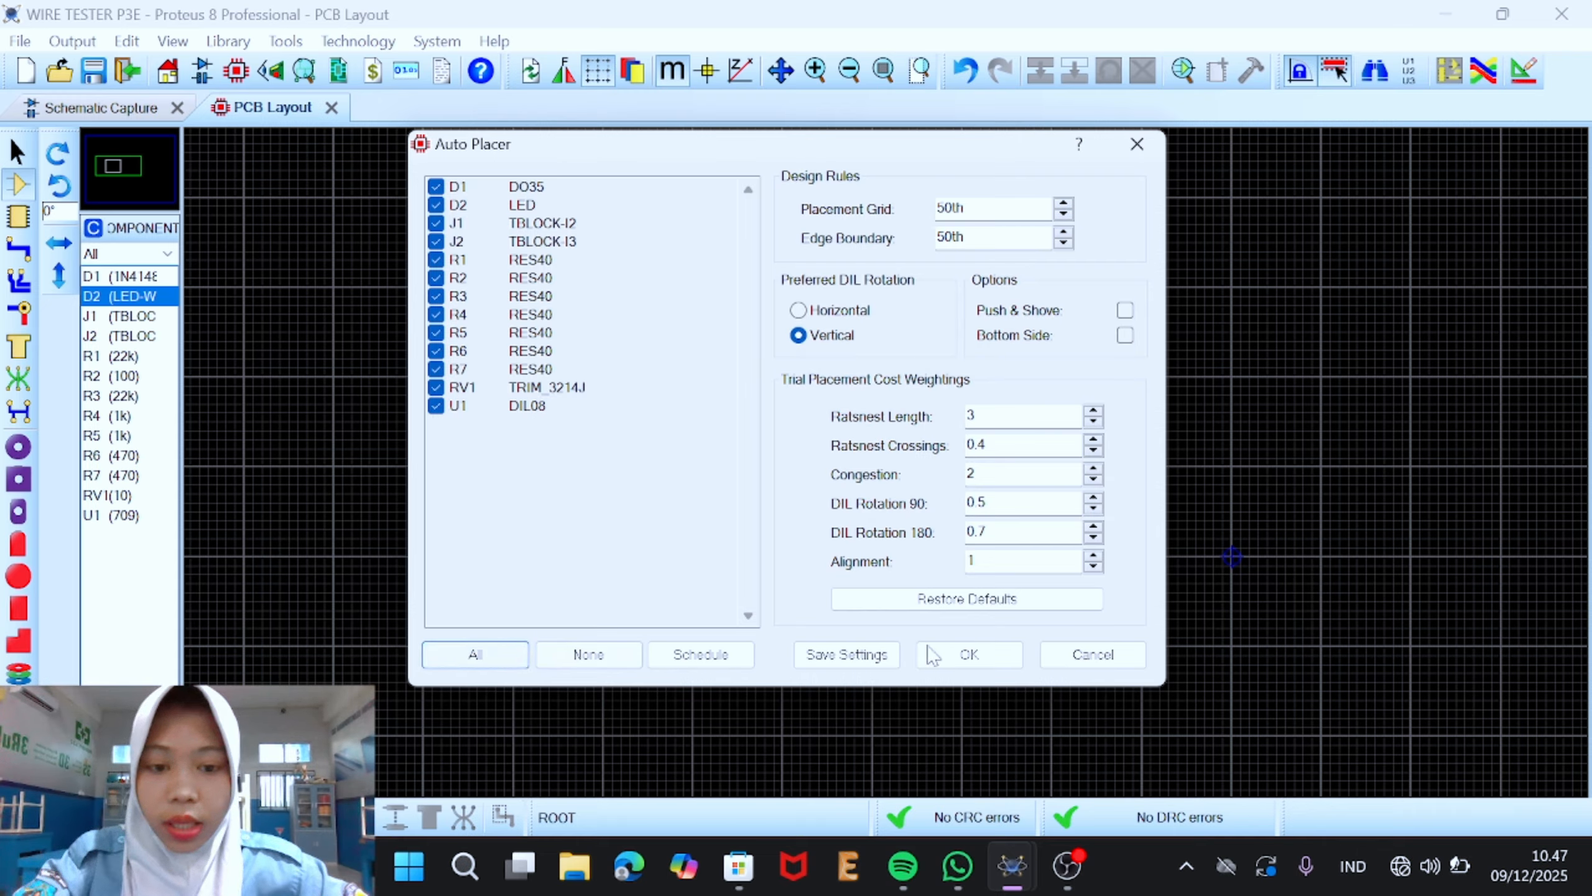
left_click(975, 660)
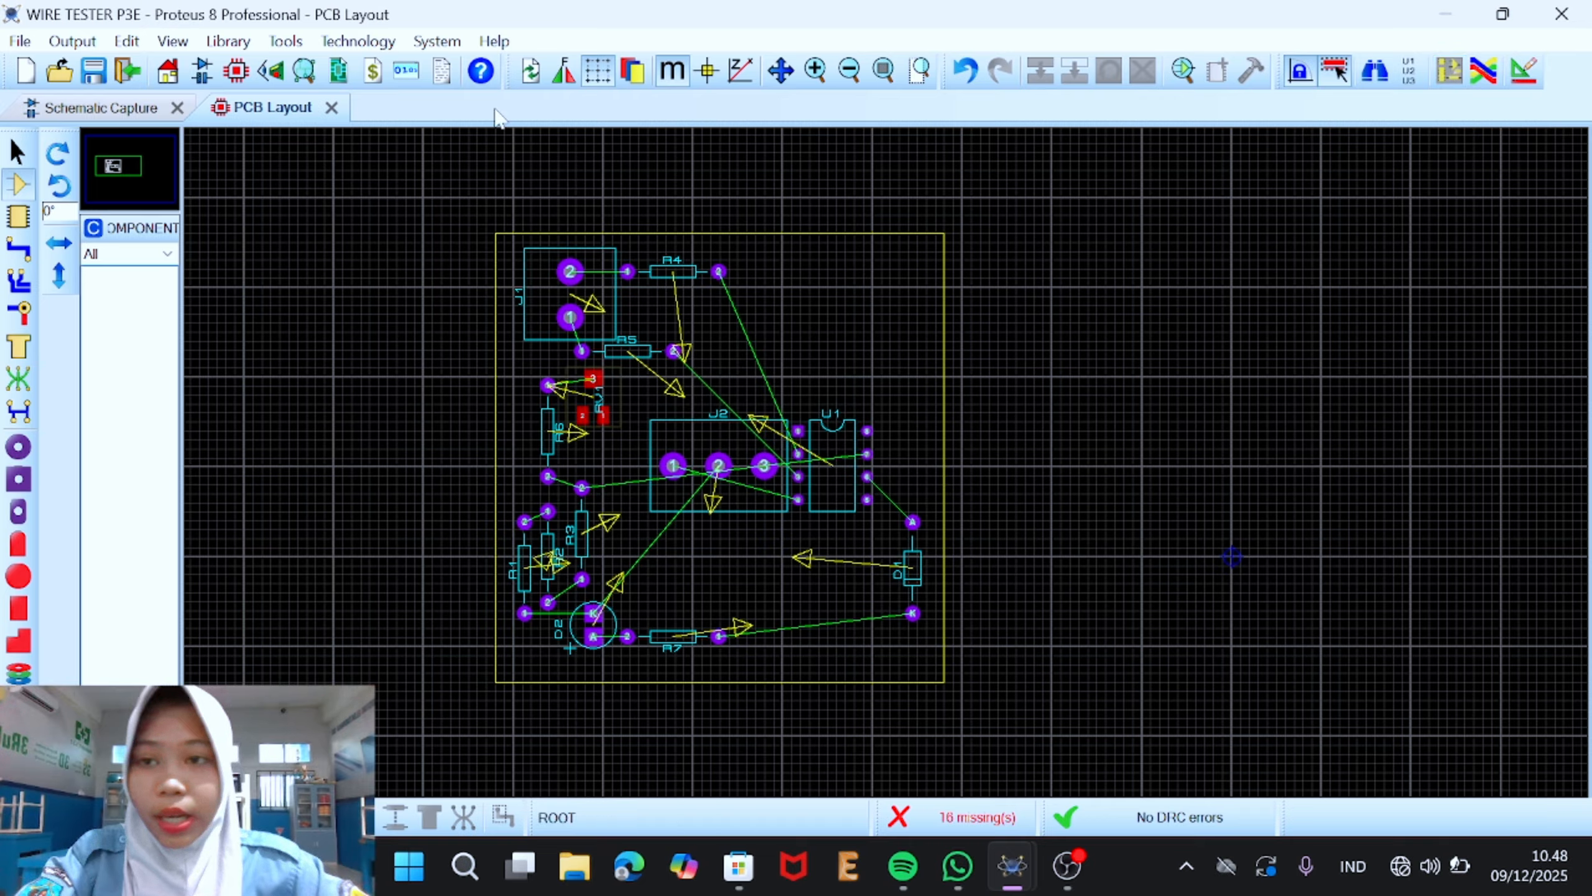
left_click(282, 41)
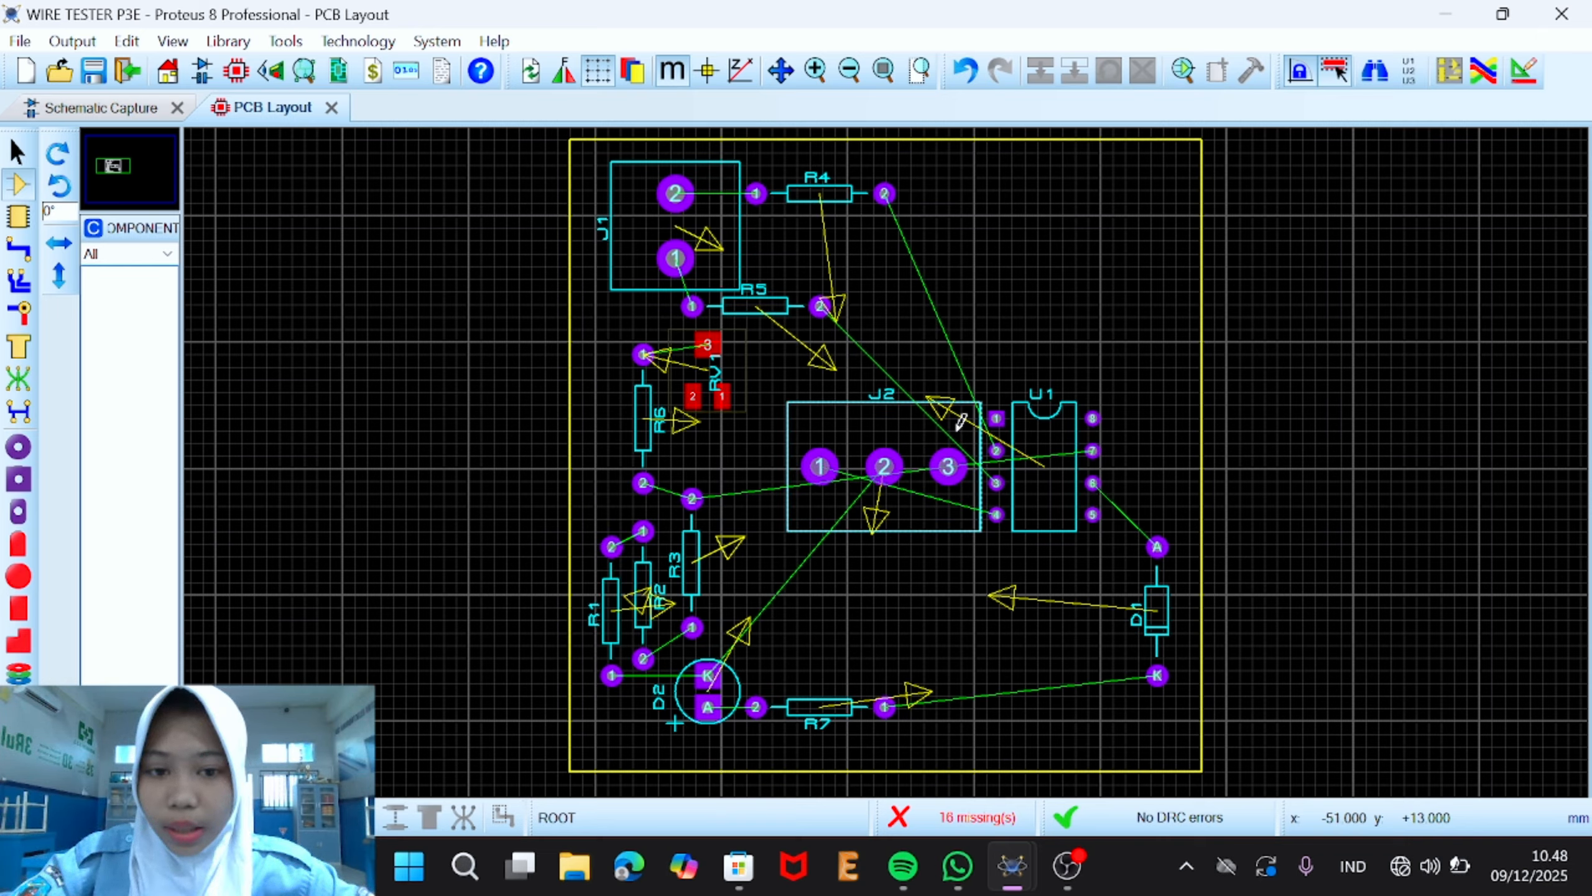
Step: Move terminal block J2 to the upper-right area of the board, above U1
right_click(790, 419)
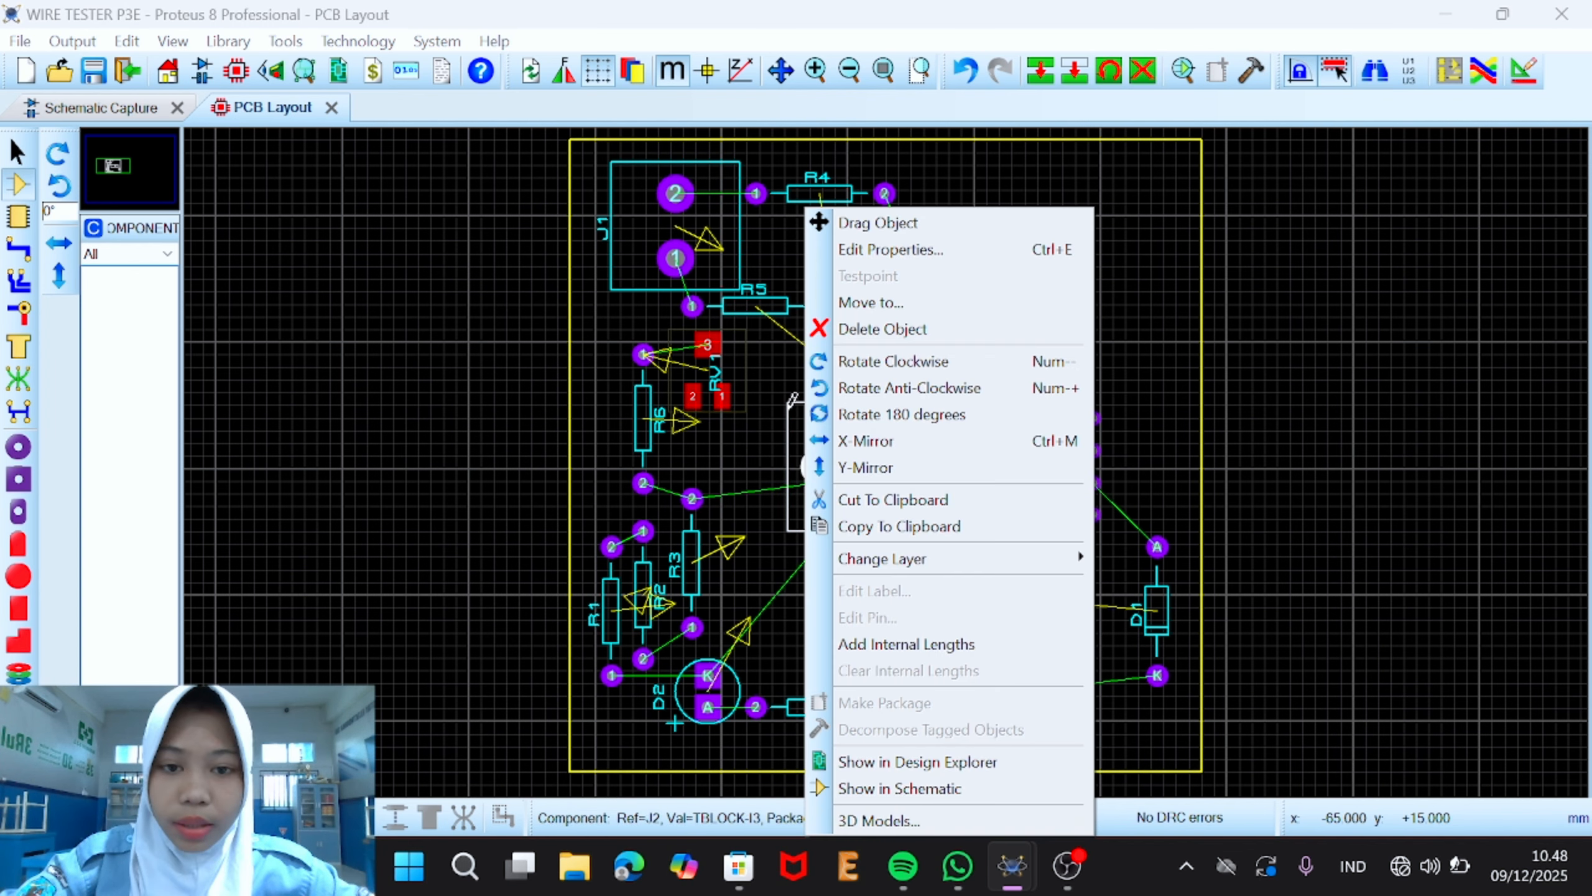
left_click(905, 232)
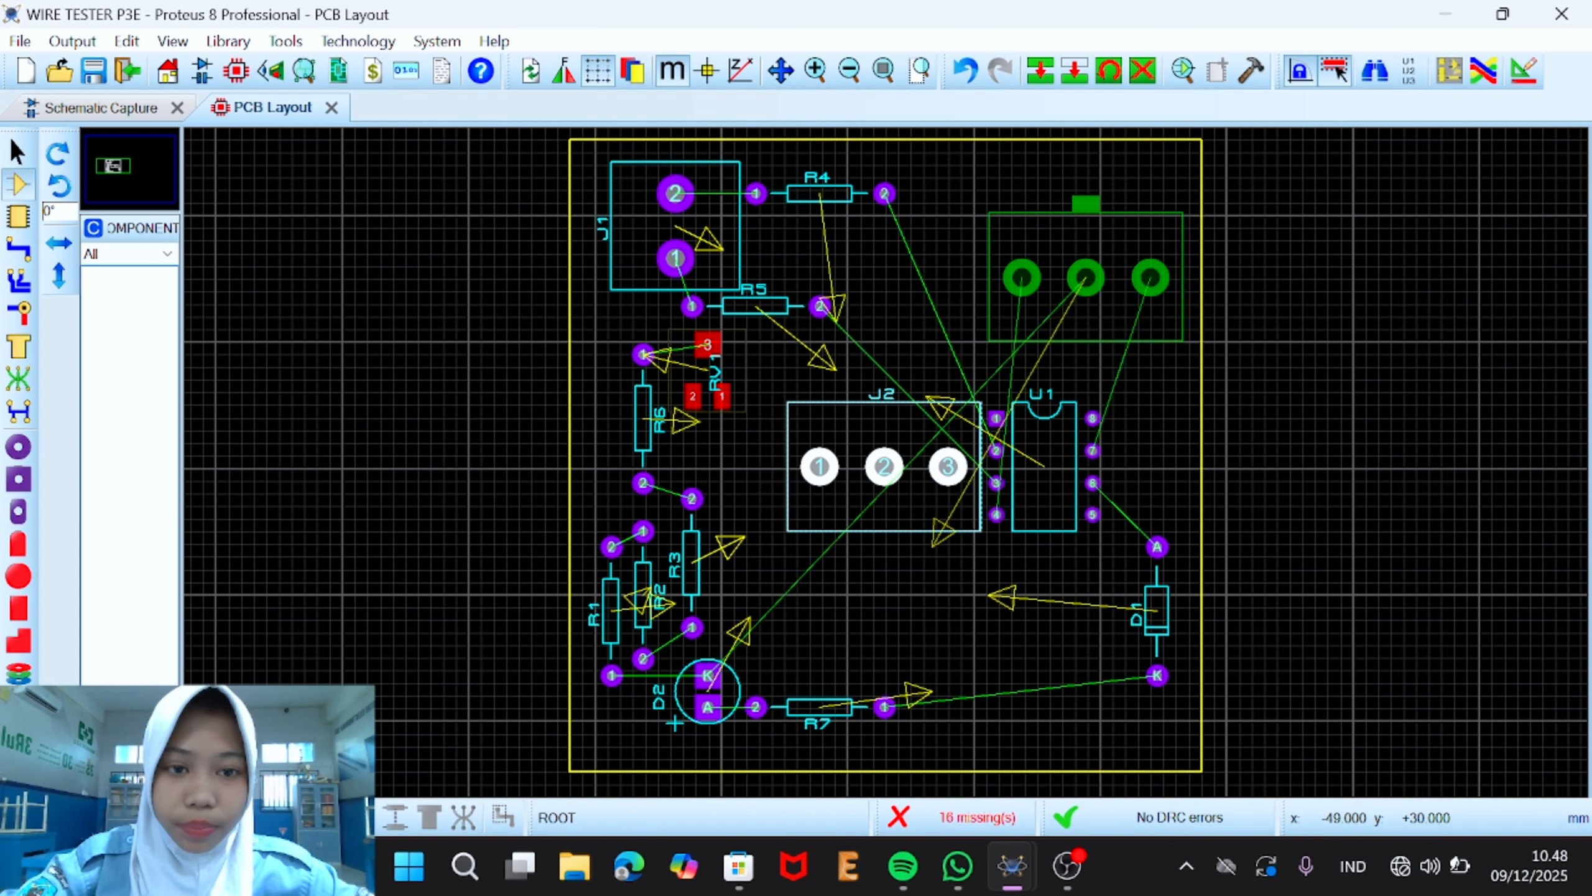
left_click(968, 216)
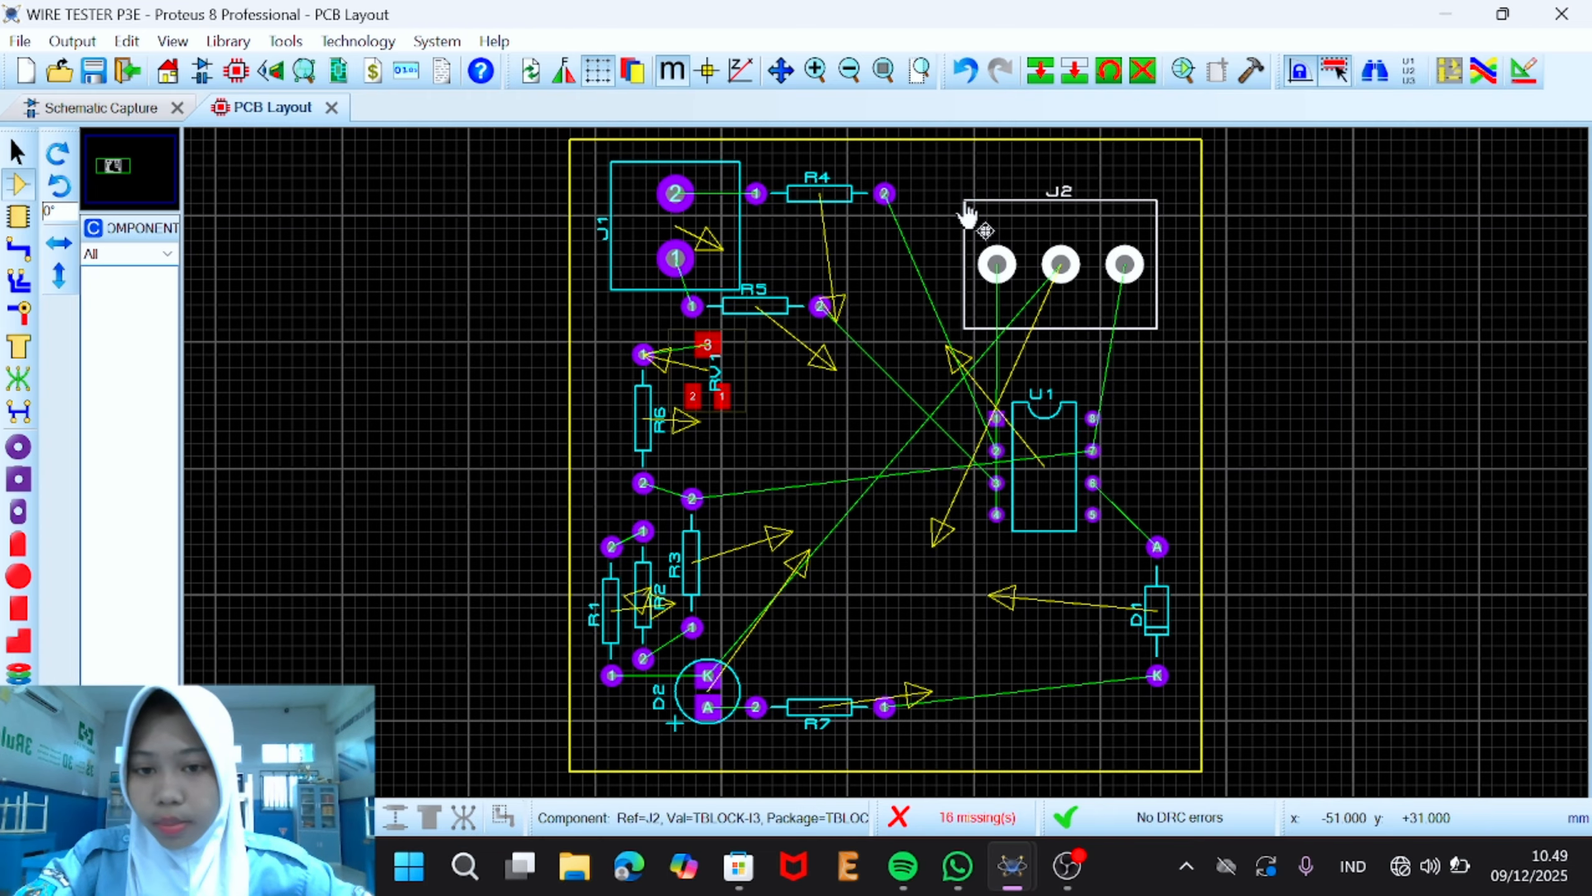
Step: Rotate terminal block J1 by 180 degrees so that pin 1 sits above pin 2
right_click(675, 194)
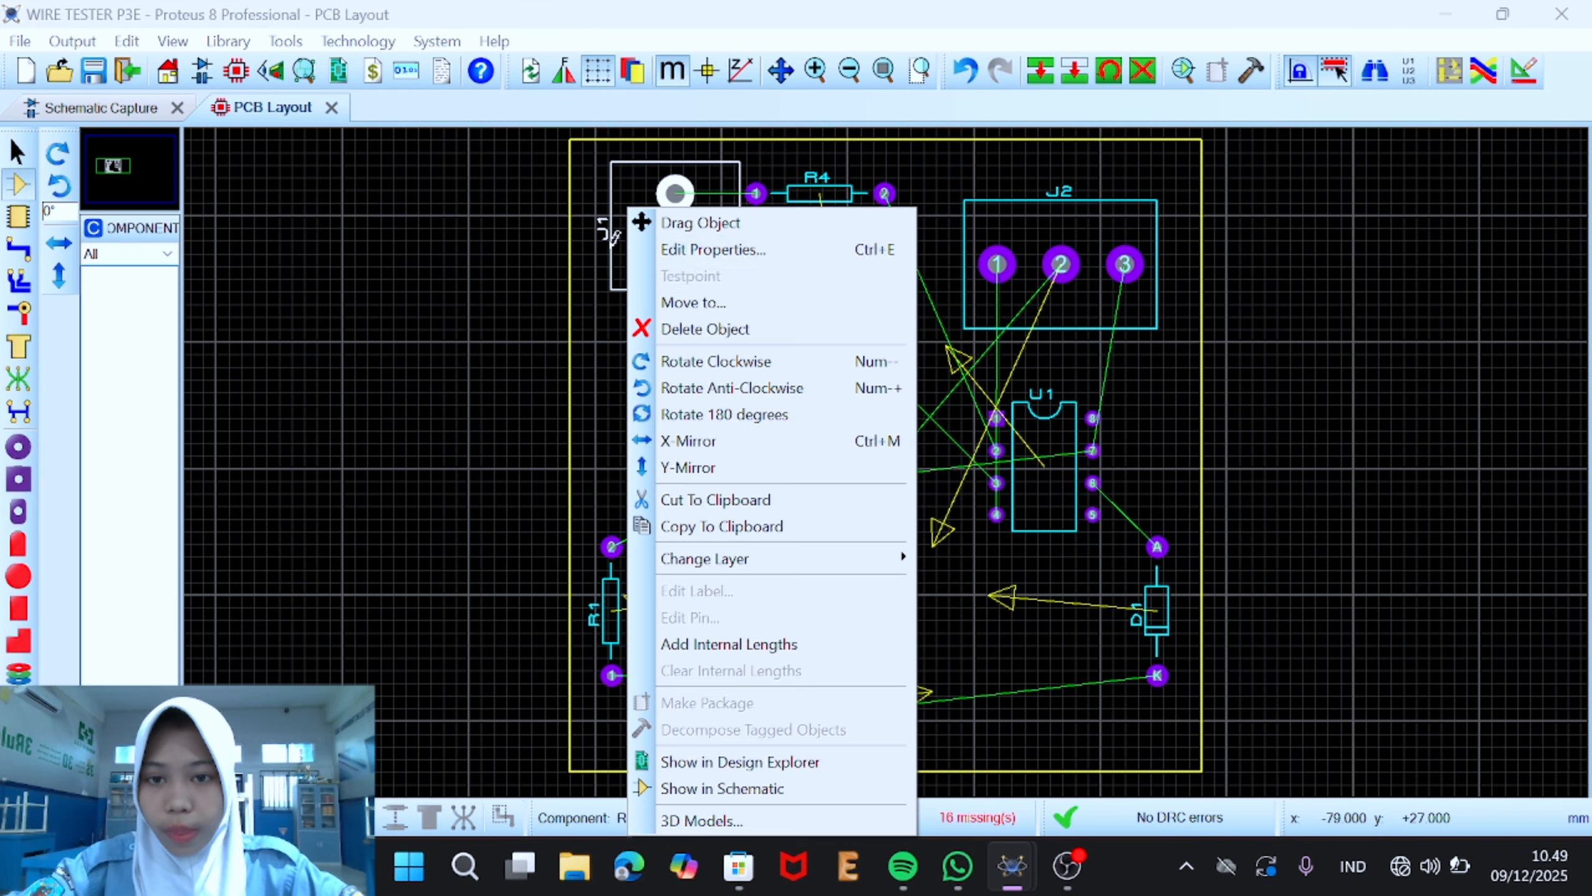
left_click(724, 363)
right_click(705, 229)
left_click(828, 331)
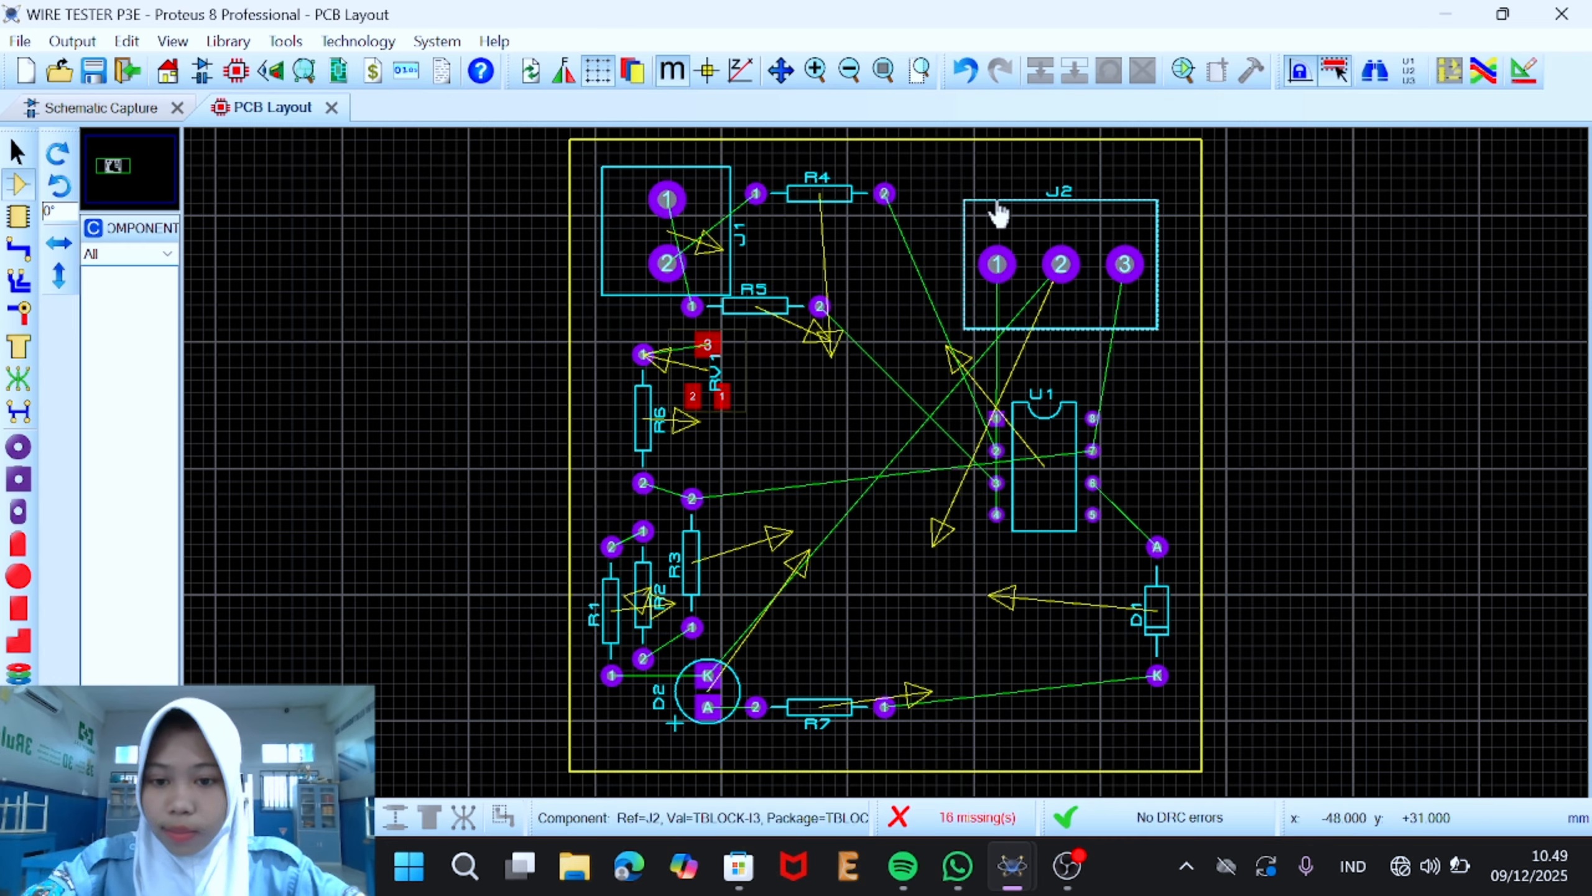
Step: Move resistors R1, R2 and R3 together to the board's centre, and D2 with R7 together toward its lower-right area
left_click_drag(595, 380, 772, 708)
left_click_drag(688, 551, 914, 502)
left_click_drag(620, 645, 1013, 748)
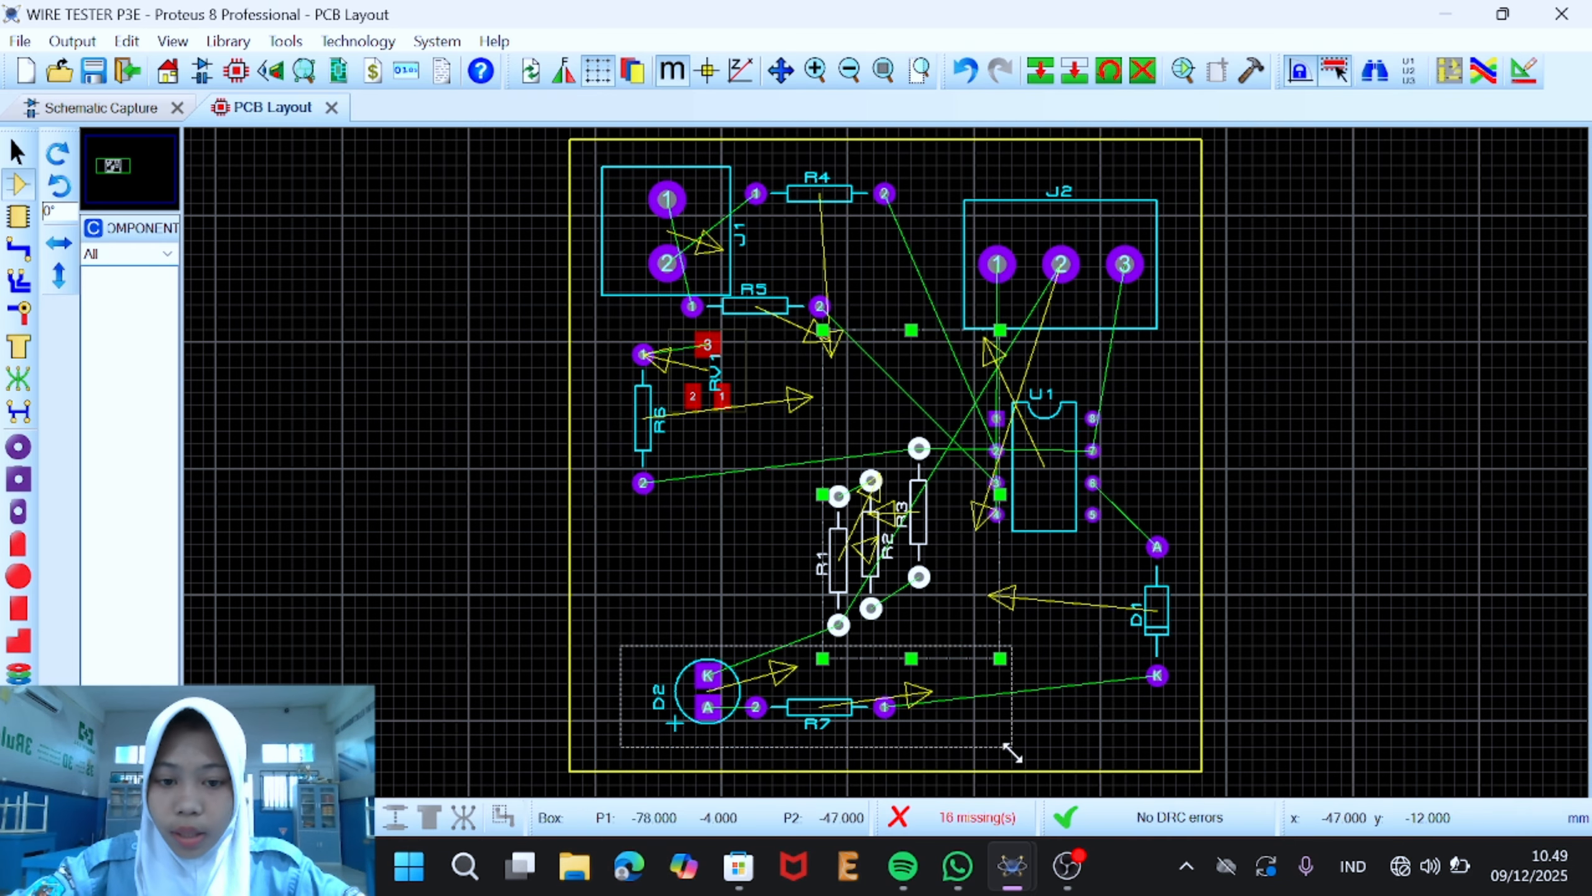
left_click_drag(715, 698, 970, 711)
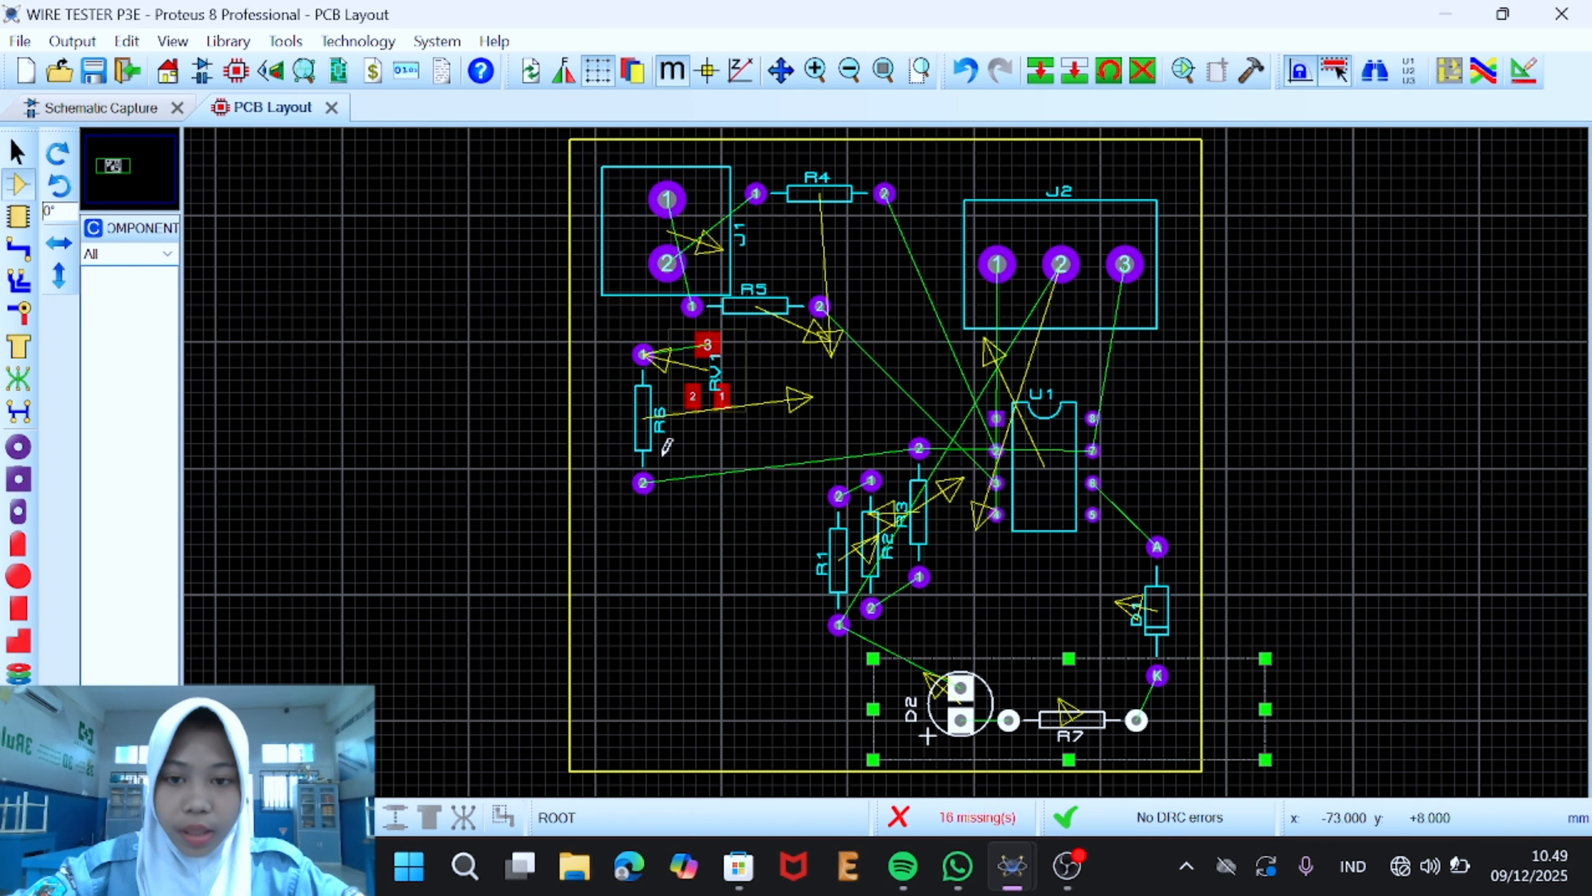
Step: Move resistor R6 to the space above D2, and trimmer RV1 to the area above R3, left of U1
left_click(641, 416)
left_click_drag(637, 418, 966, 580)
left_click_drag(650, 341, 827, 423)
left_click_drag(620, 316, 810, 431)
left_click_drag(708, 345, 911, 367)
Step: Move terminal block J2 to the board's lower-left area and rotate it upright with pin 1 uppermost, below J1
left_click(987, 295)
left_click_drag(998, 264, 634, 633)
right_click(645, 634)
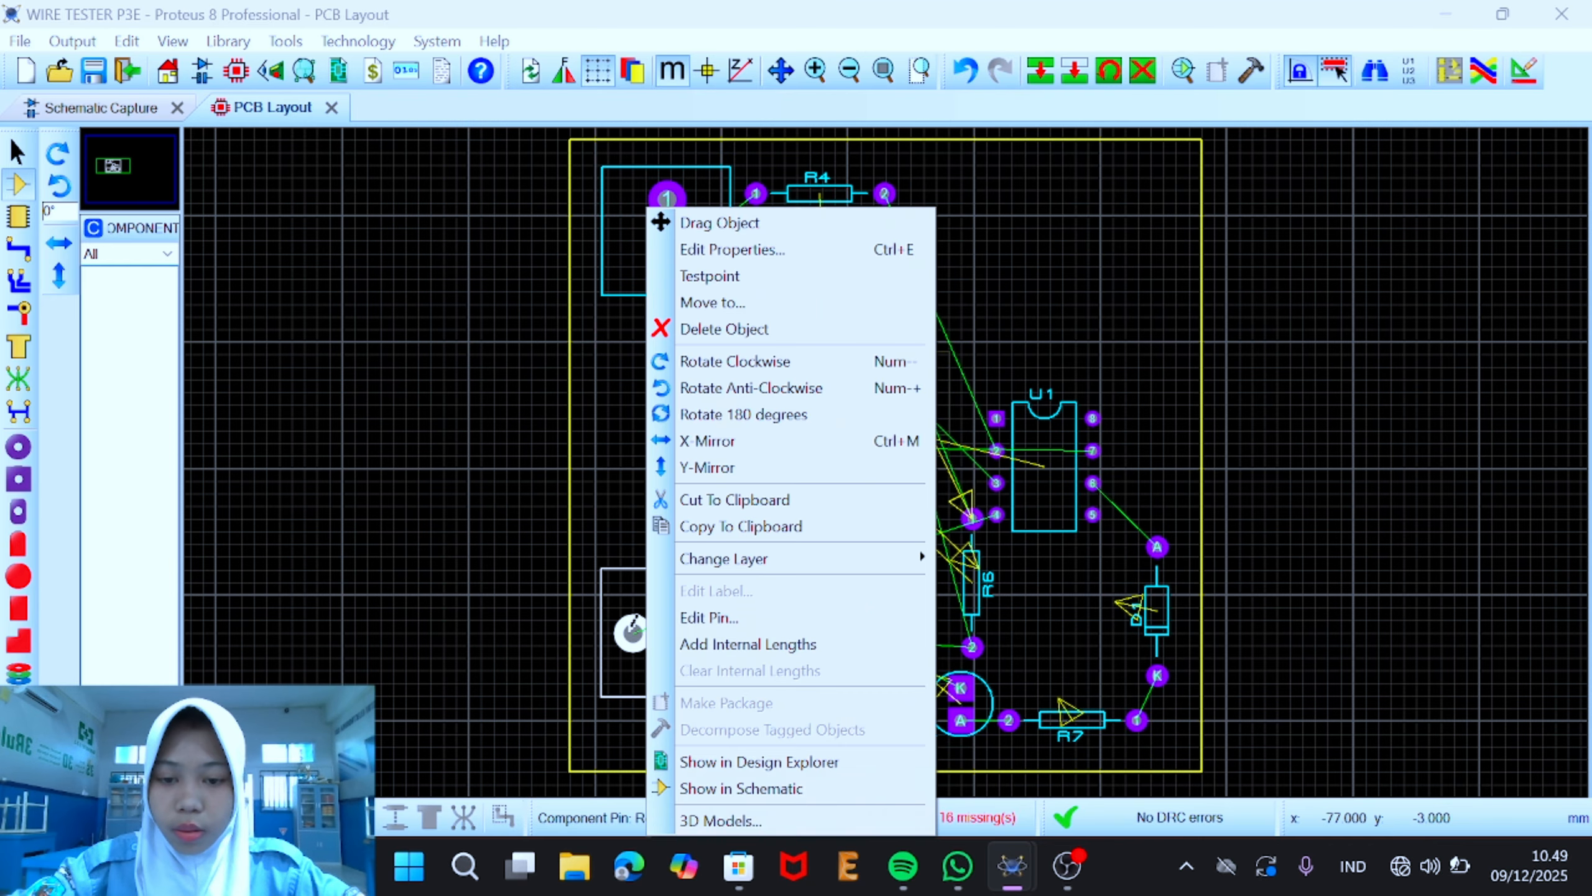
left_click(731, 362)
left_click(671, 389)
left_click_drag(608, 507, 797, 746)
left_click_drag(690, 639, 677, 637)
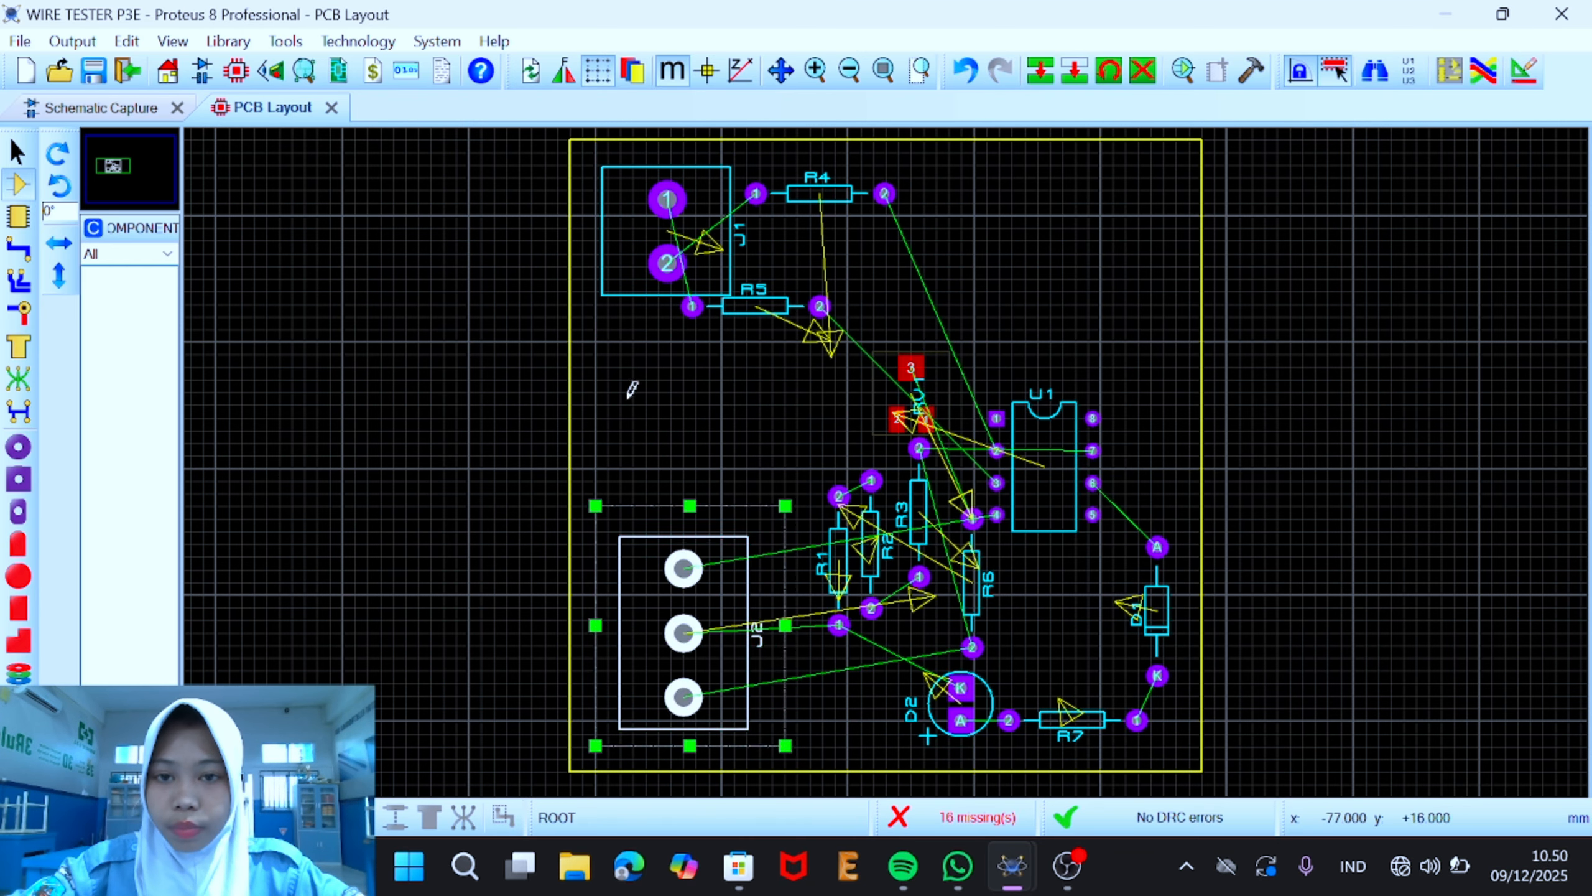
Step: Shift J1, R4 and R5 together slightly to the right so that J1 lines up vertically with J2
left_click(632, 391)
left_click_drag(586, 164, 963, 353)
left_click_drag(670, 264, 687, 267)
left_click(690, 416)
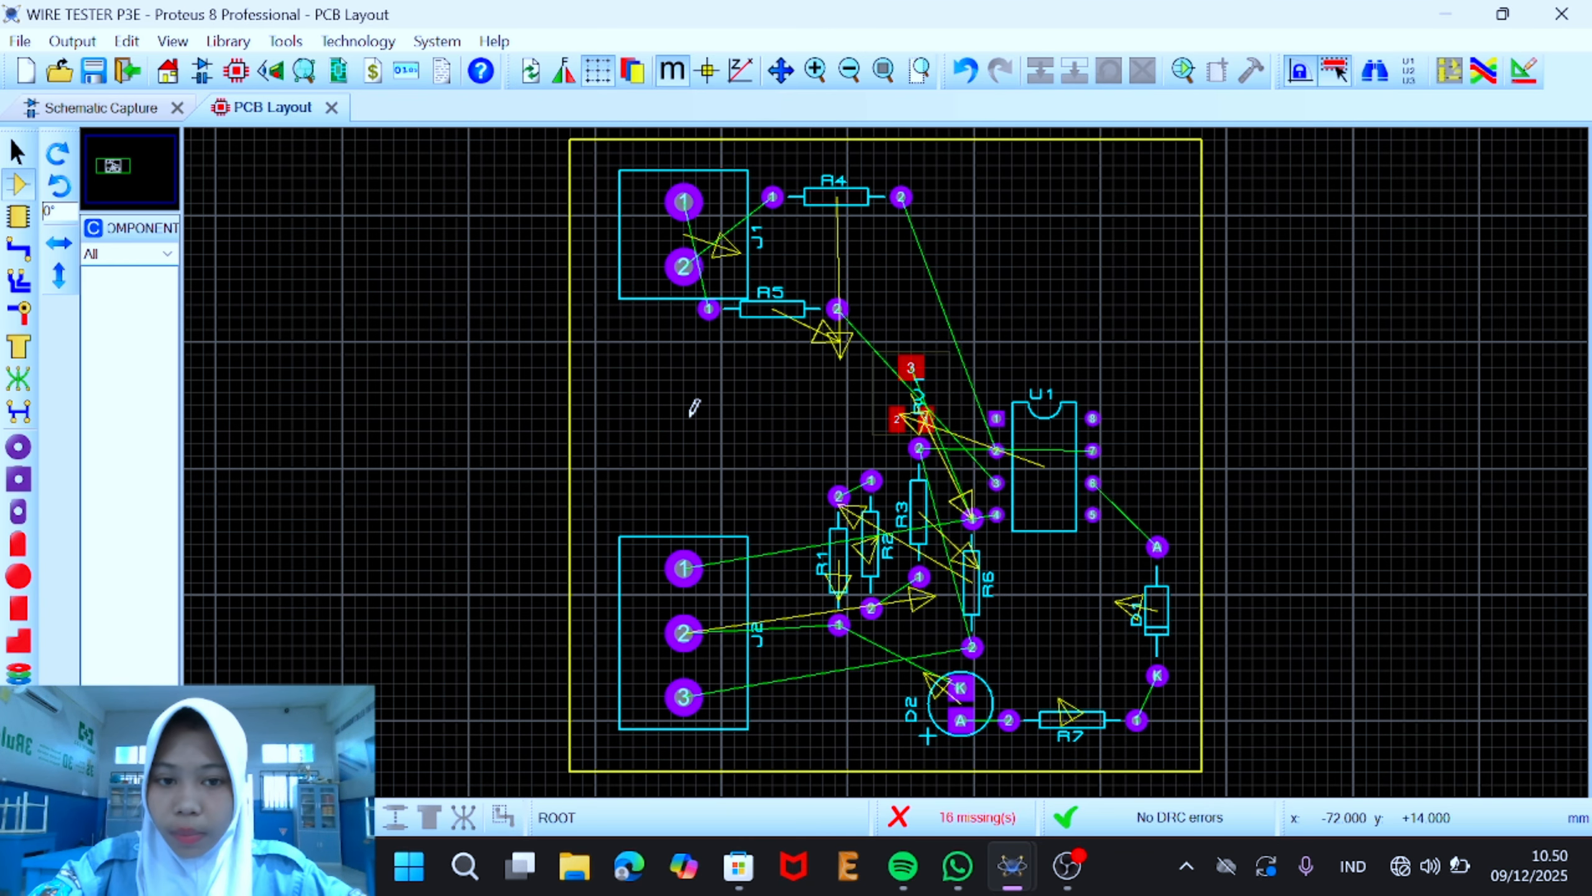
Step: Move resistor R4 down beside RV1, and resistor R5 to just above U1
left_click_drag(815, 200, 811, 415)
right_click(758, 309)
left_click(848, 222)
left_click(1073, 372)
Step: Rotate resistor R3 to horizontal and move it to the top of the board, beside pin 1 of J1
right_click(928, 502)
left_click(1009, 362)
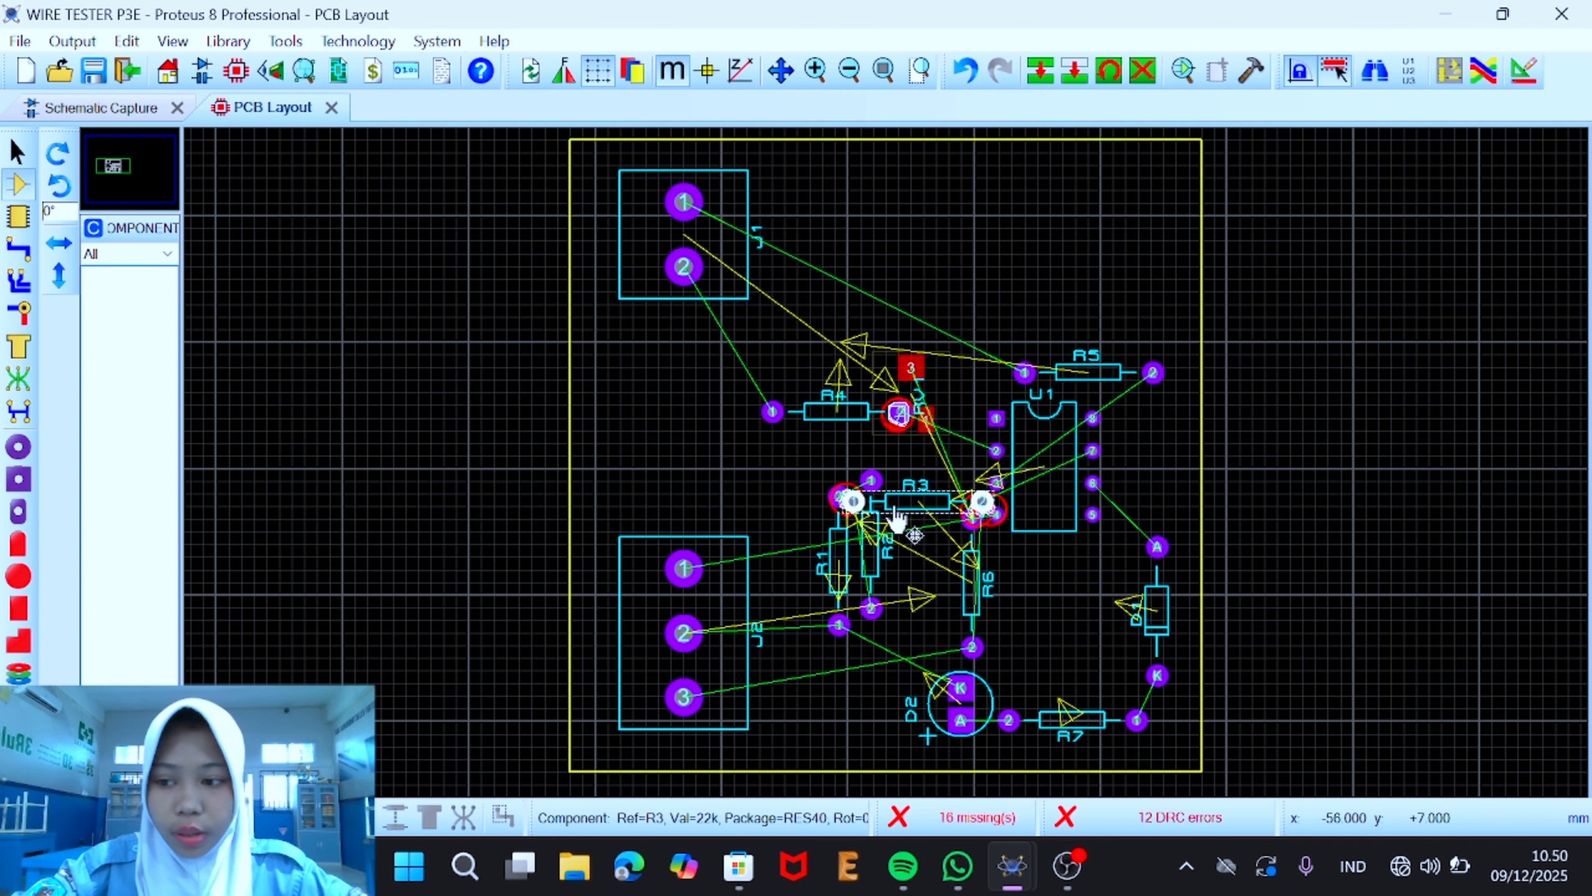
double_click(931, 509)
left_click(960, 292)
left_click_drag(890, 509, 825, 212)
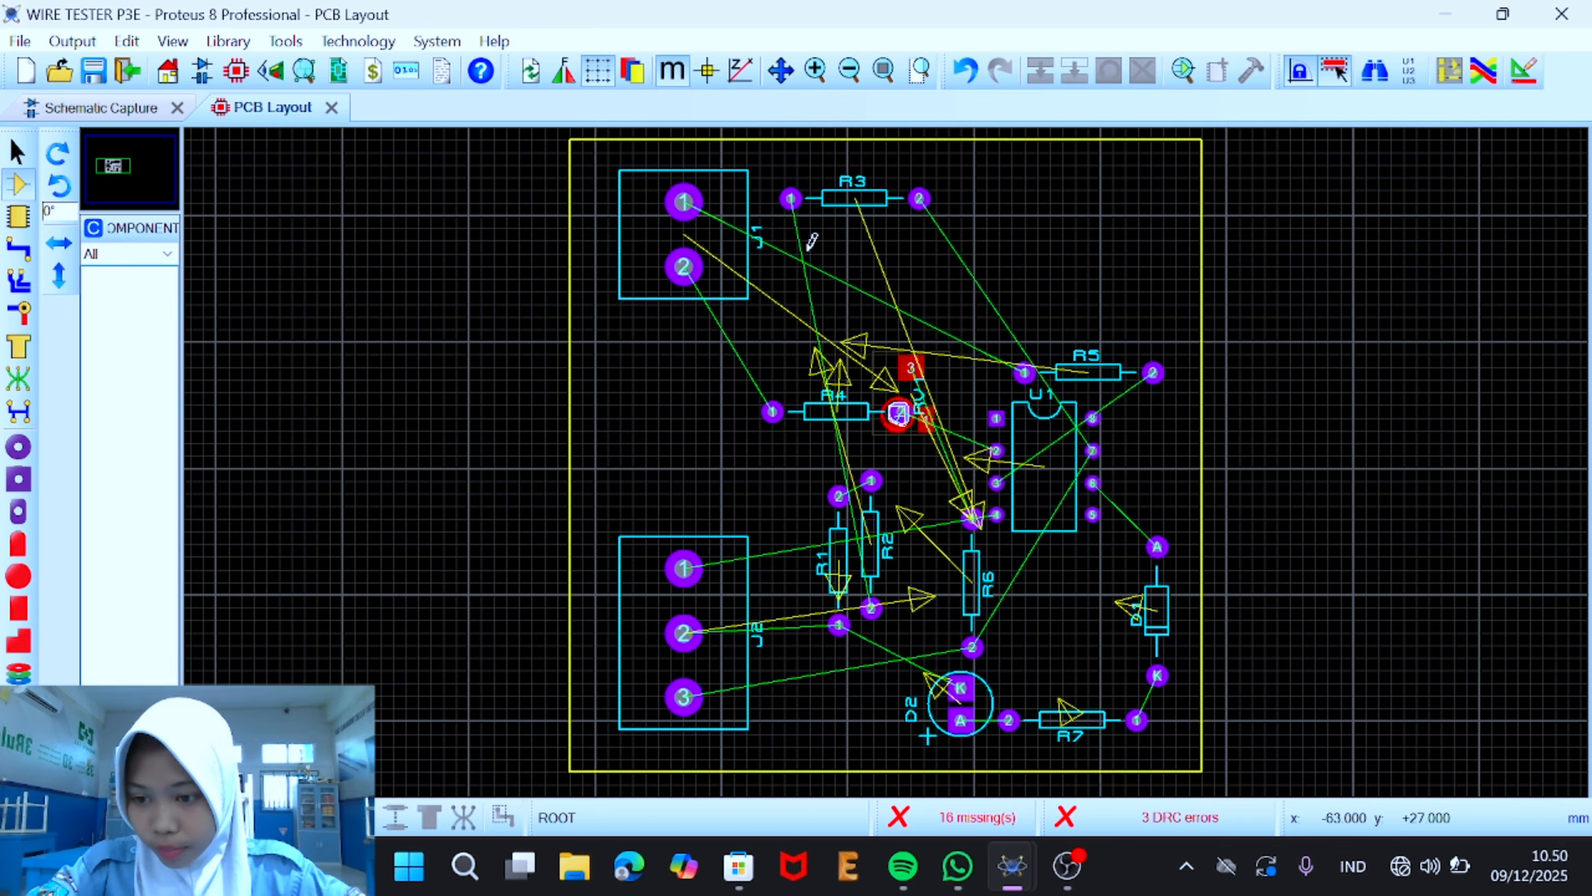
Step: Move resistor R3 from the top of the board down to just above U1
right_click(910, 191)
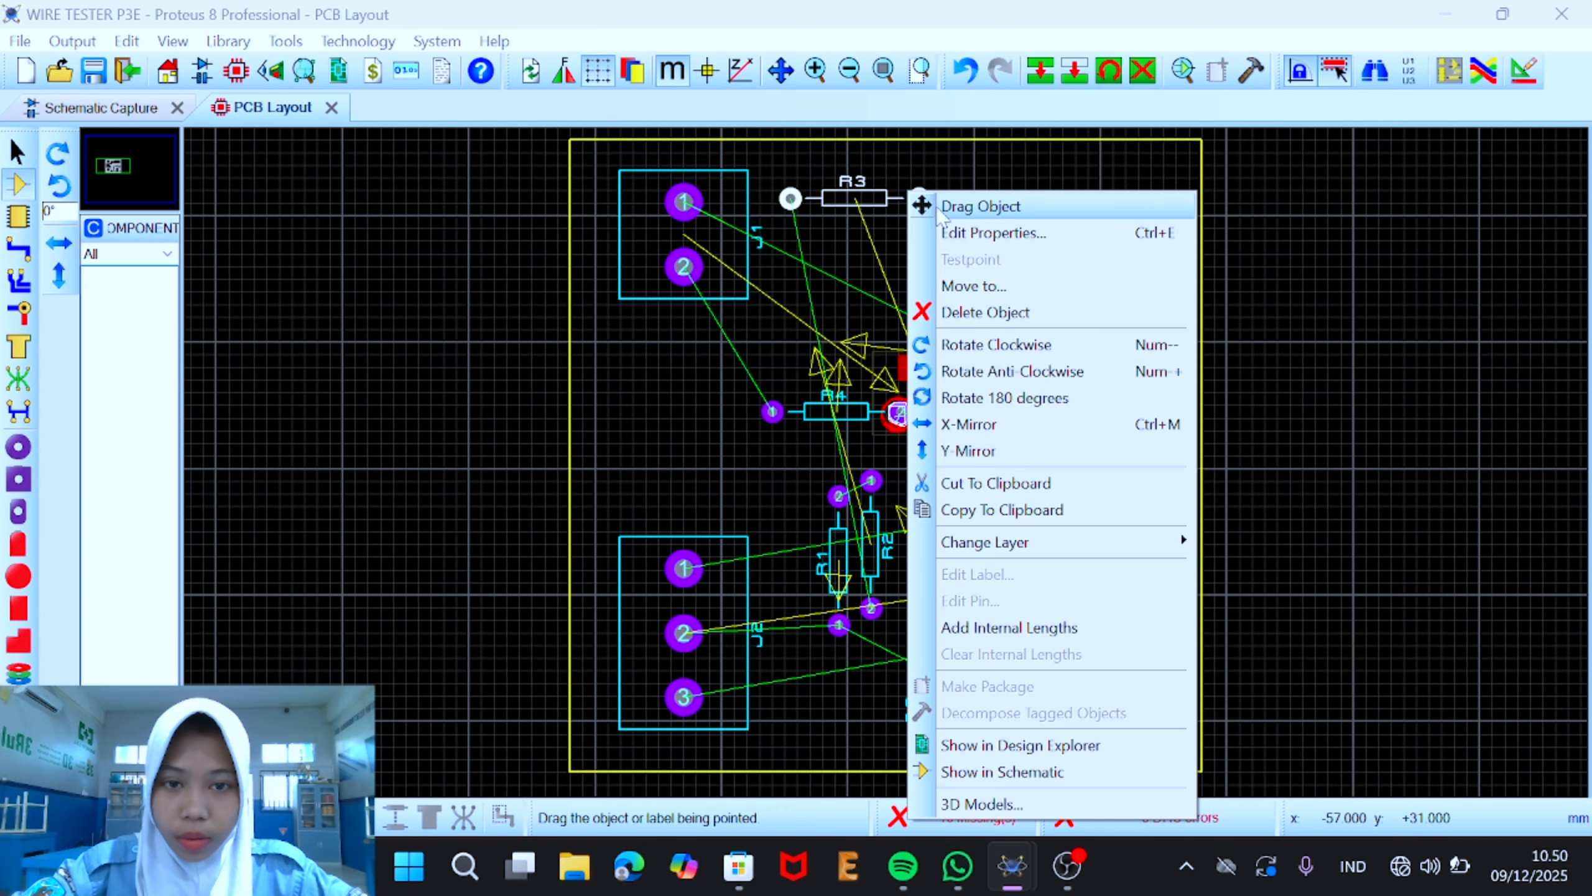
left_click(978, 206)
left_click(1098, 306)
Step: Move resistors R5 and R4 beside terminal block J1, with R5 next to pin 1 and R4 next to pin 2
left_click_drag(1065, 392, 818, 222)
right_click(837, 413)
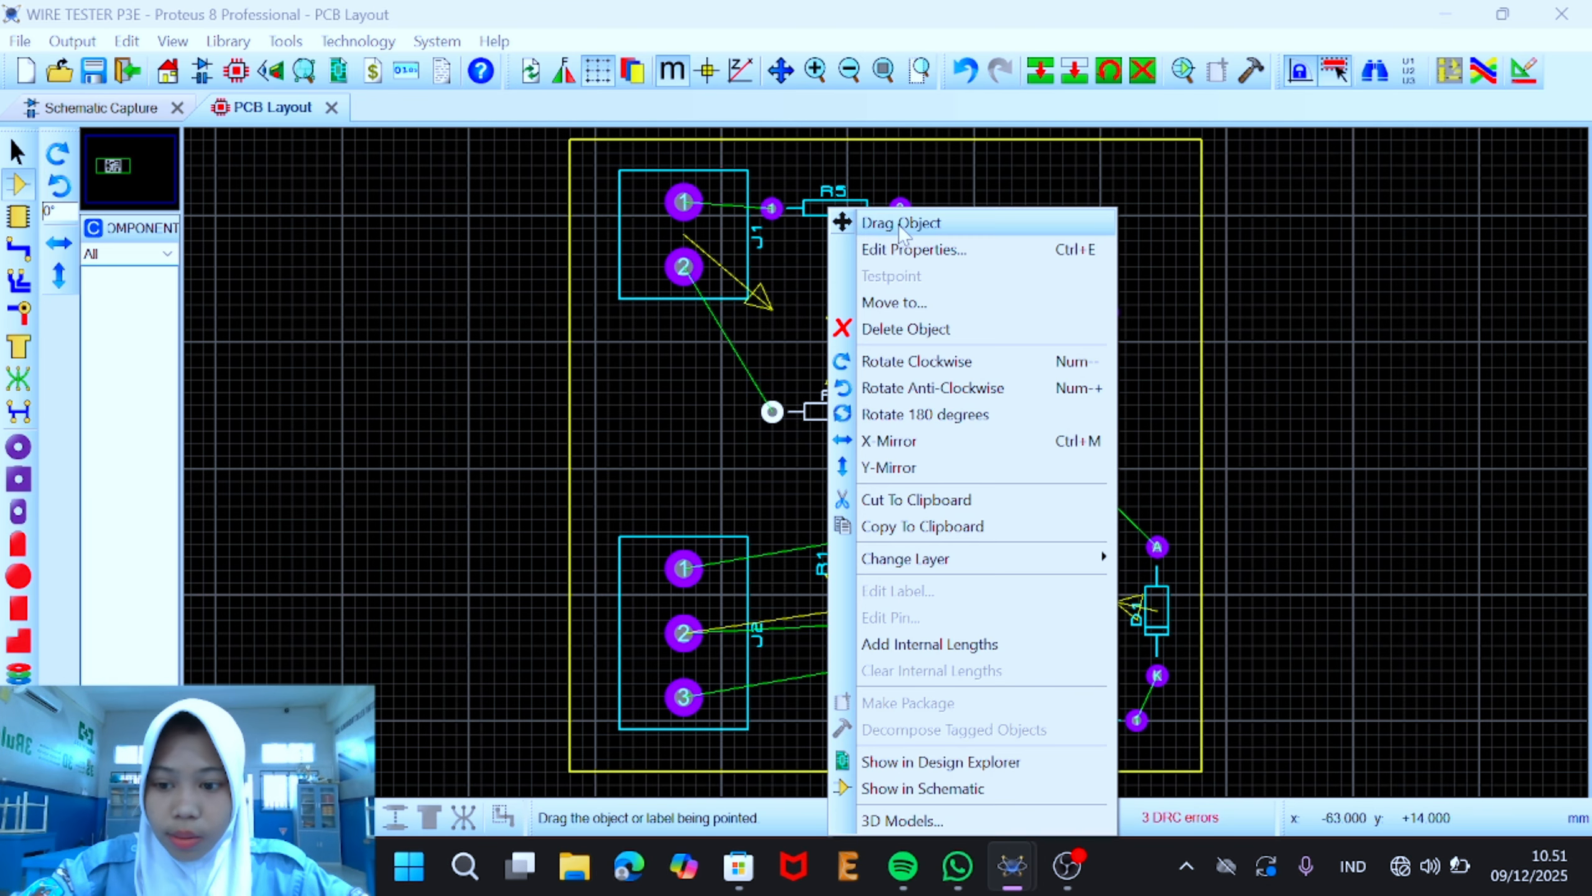
left_click(909, 224)
left_click(835, 255)
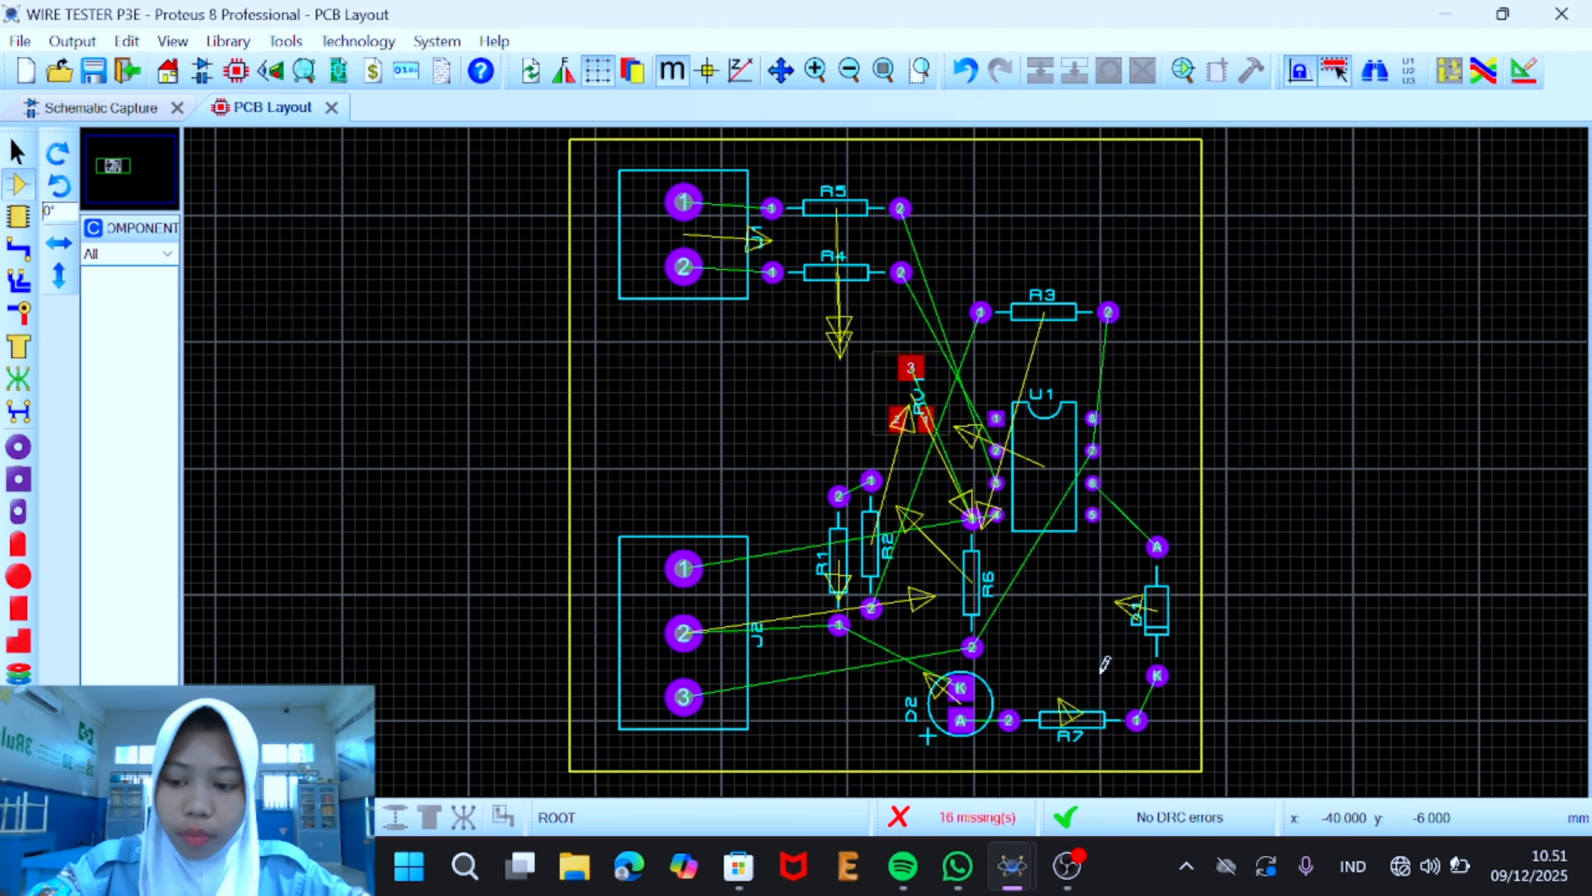
Step: Move resistor R7 from beside D2 to the board's upper-right area, above R3
right_click(1053, 728)
left_click(1128, 107)
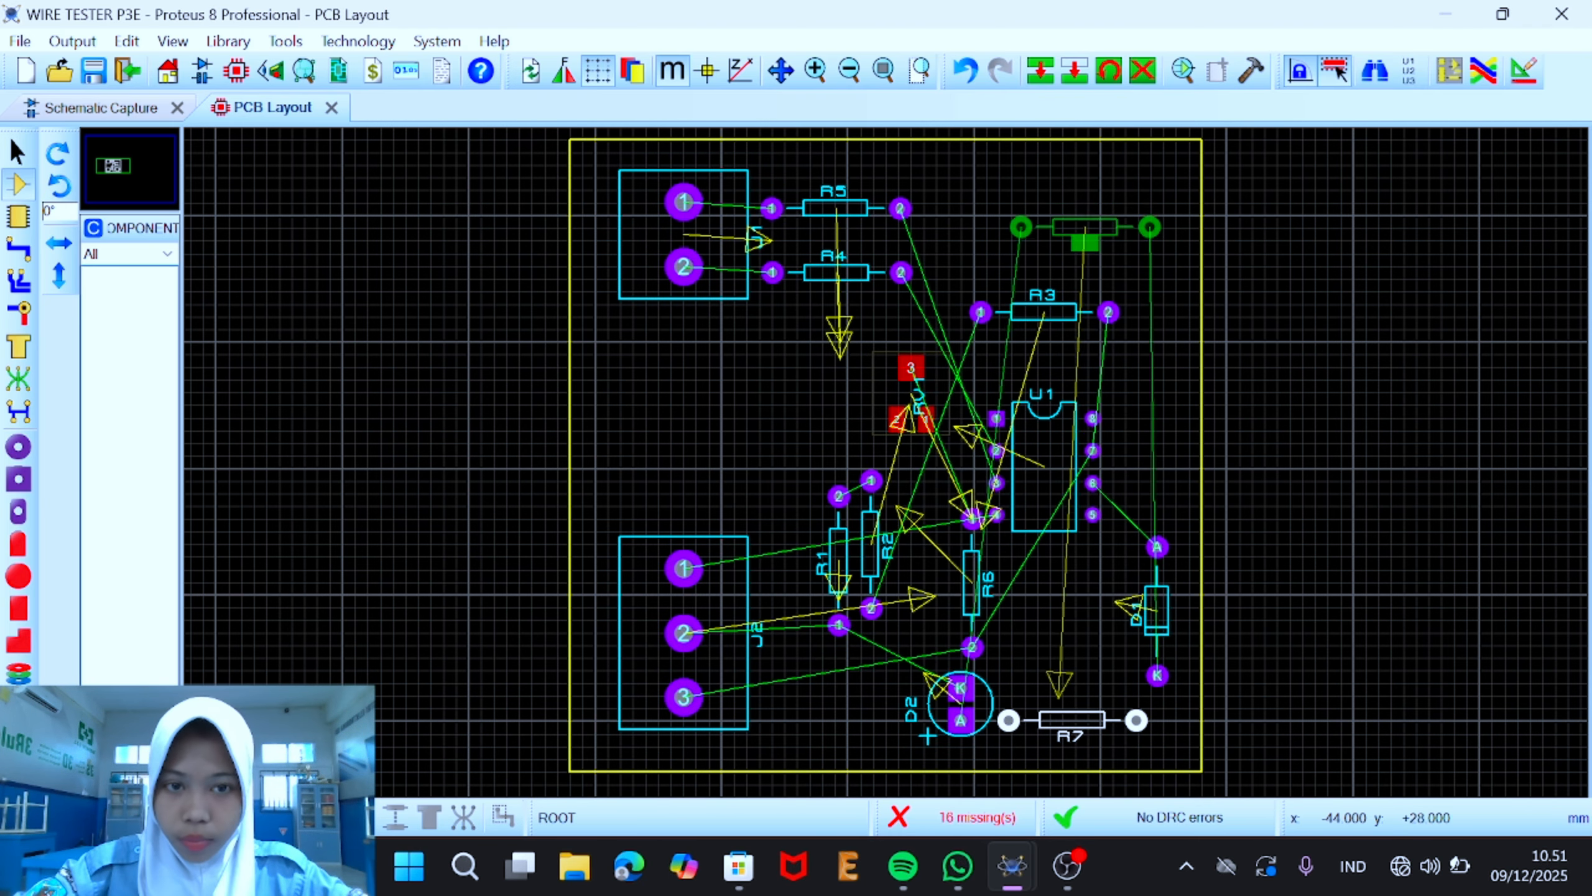
left_click(1069, 219)
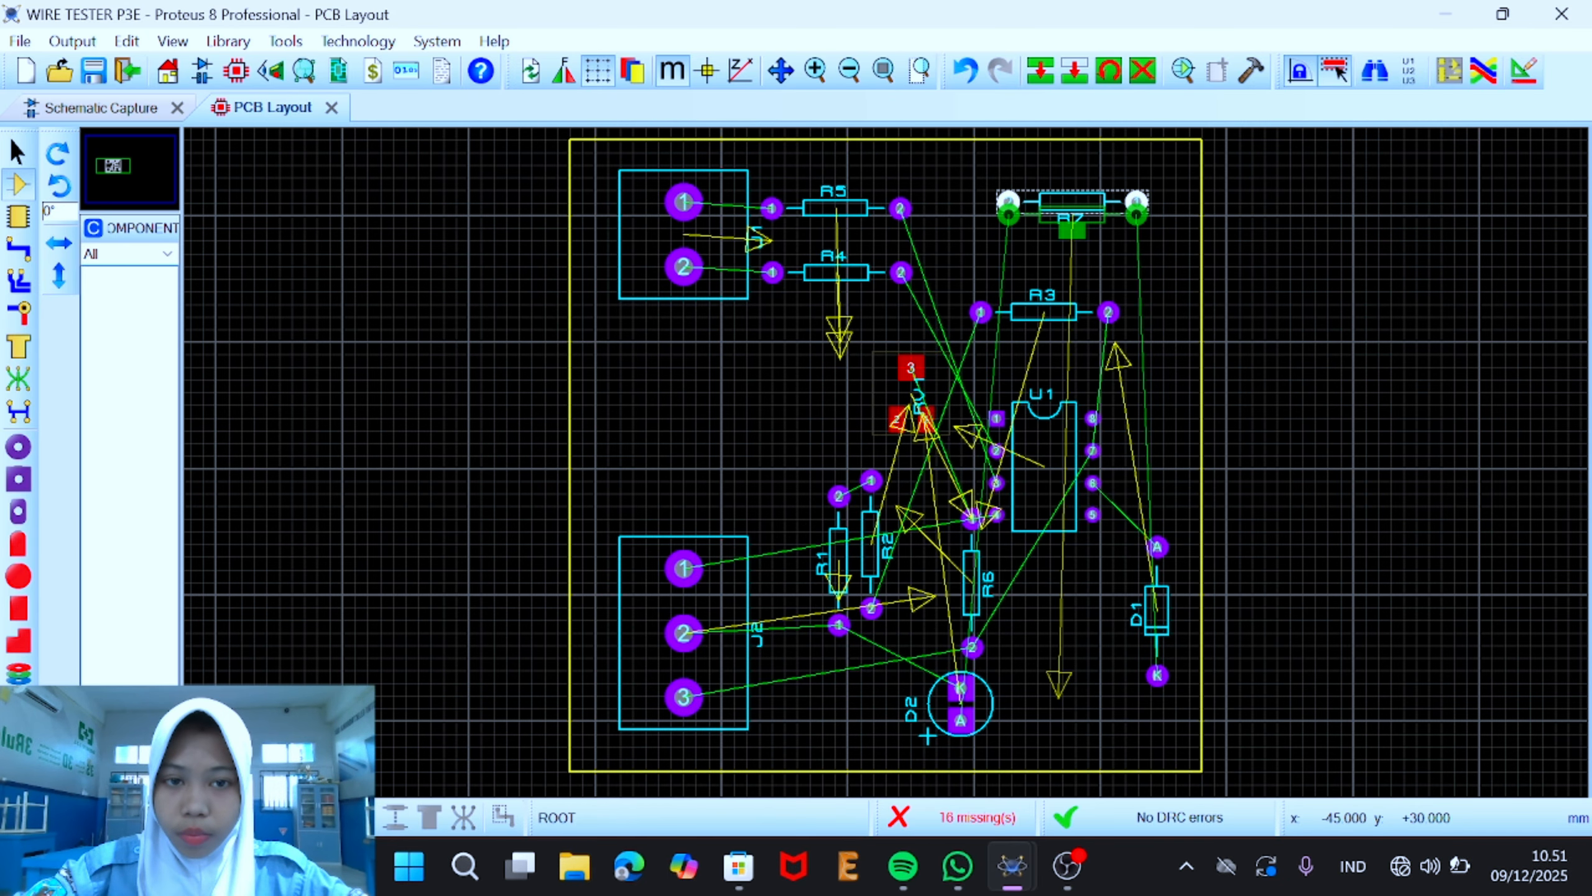
left_click(1014, 276)
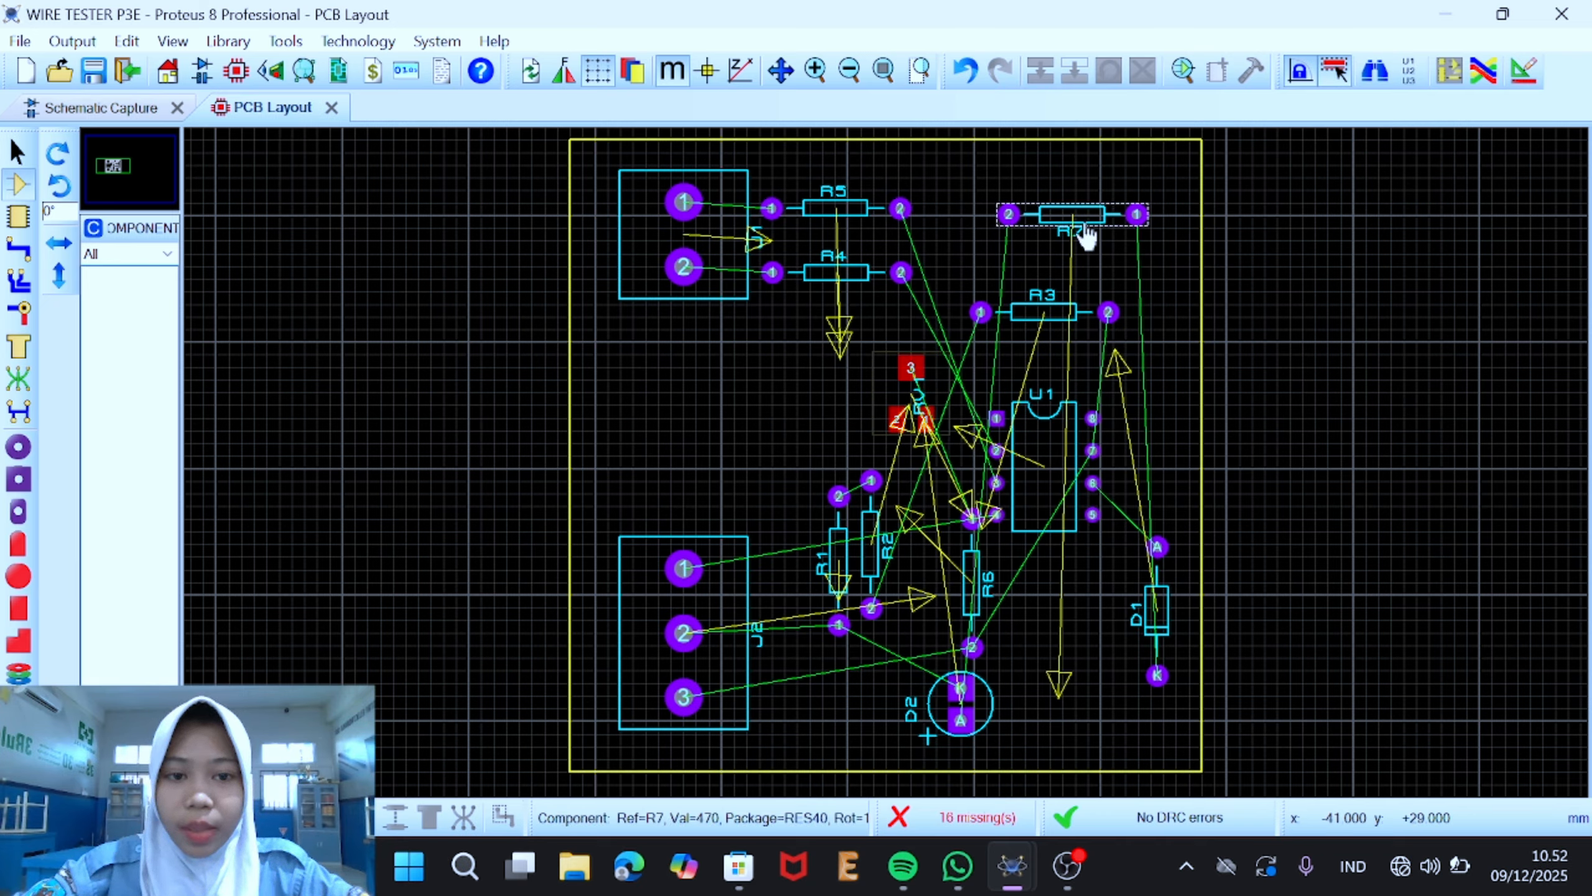
left_click(1043, 233)
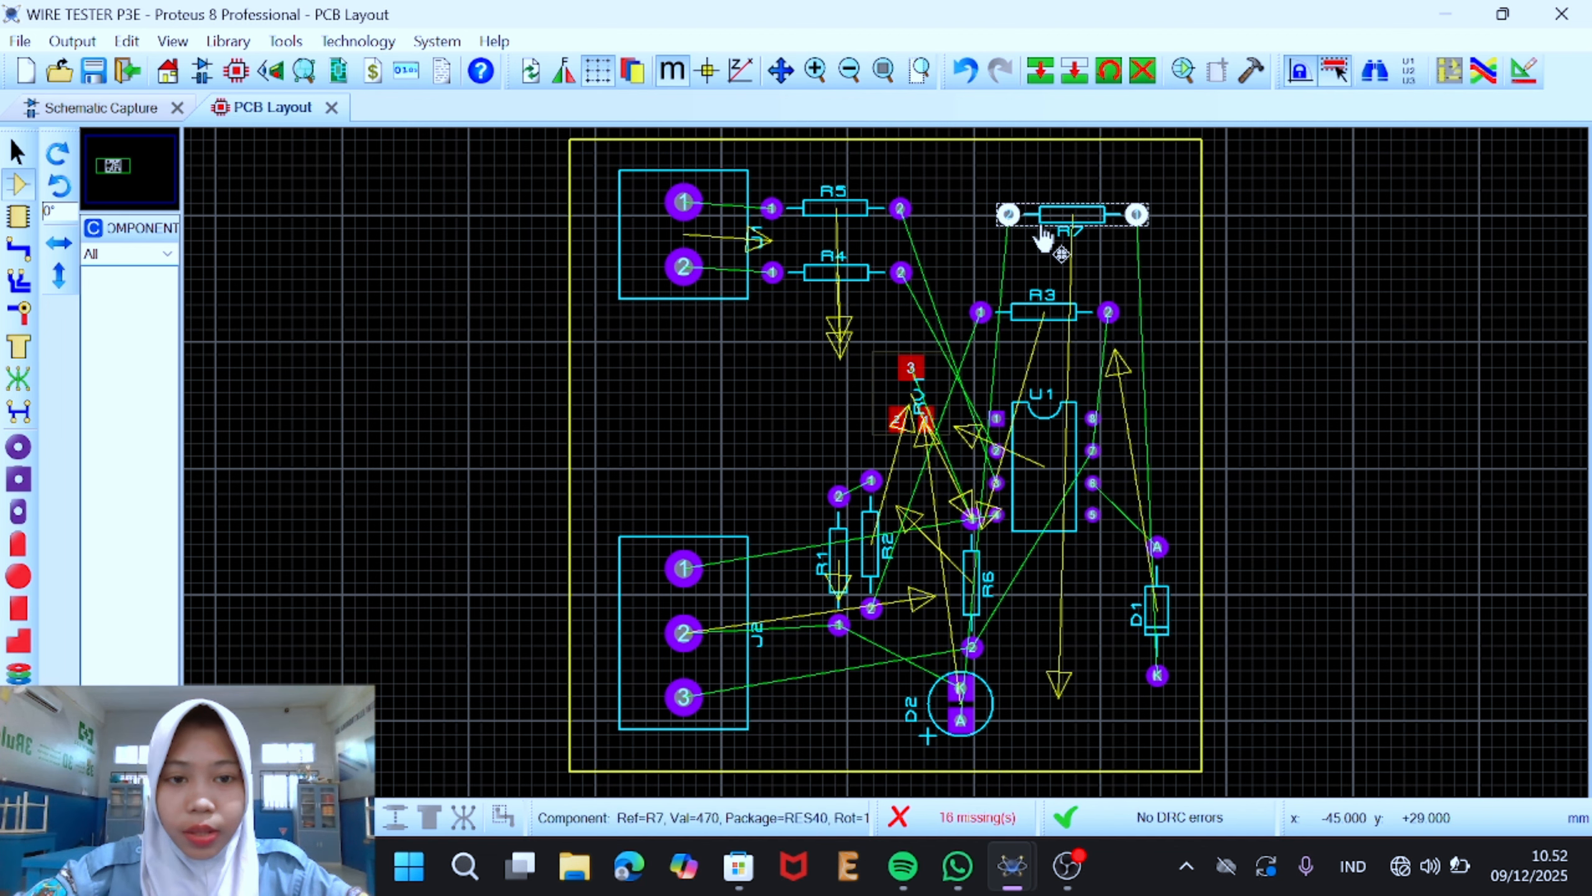
Step: Try to shift R7 slightly upward into line with R5
right_click(1007, 212)
left_click(1122, 221)
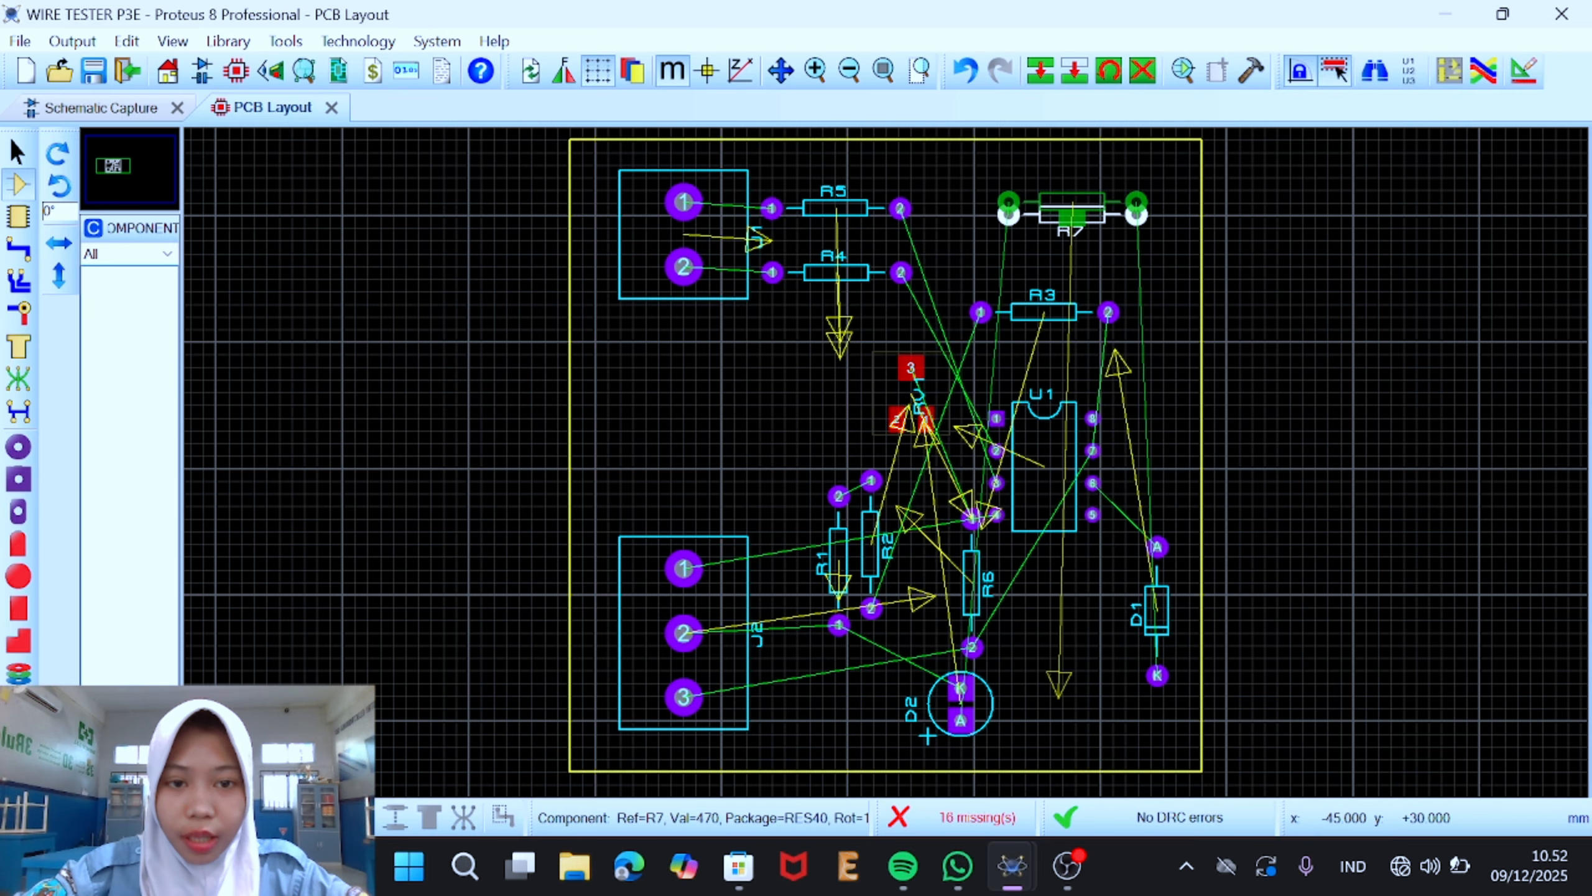
scroll(1038, 215, "up", 2)
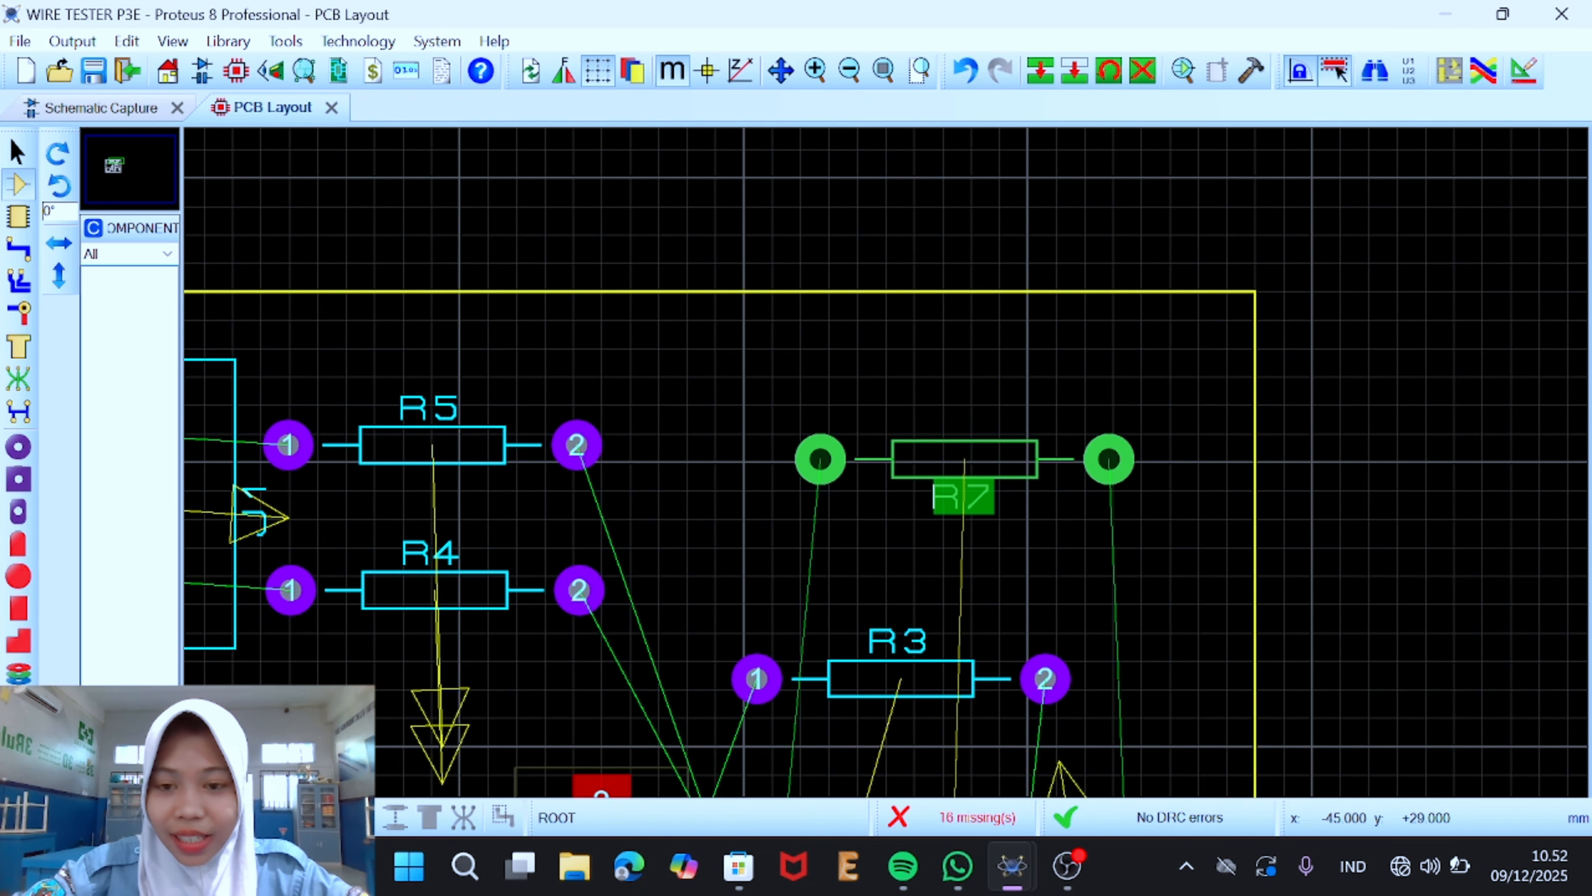
left_click(964, 459)
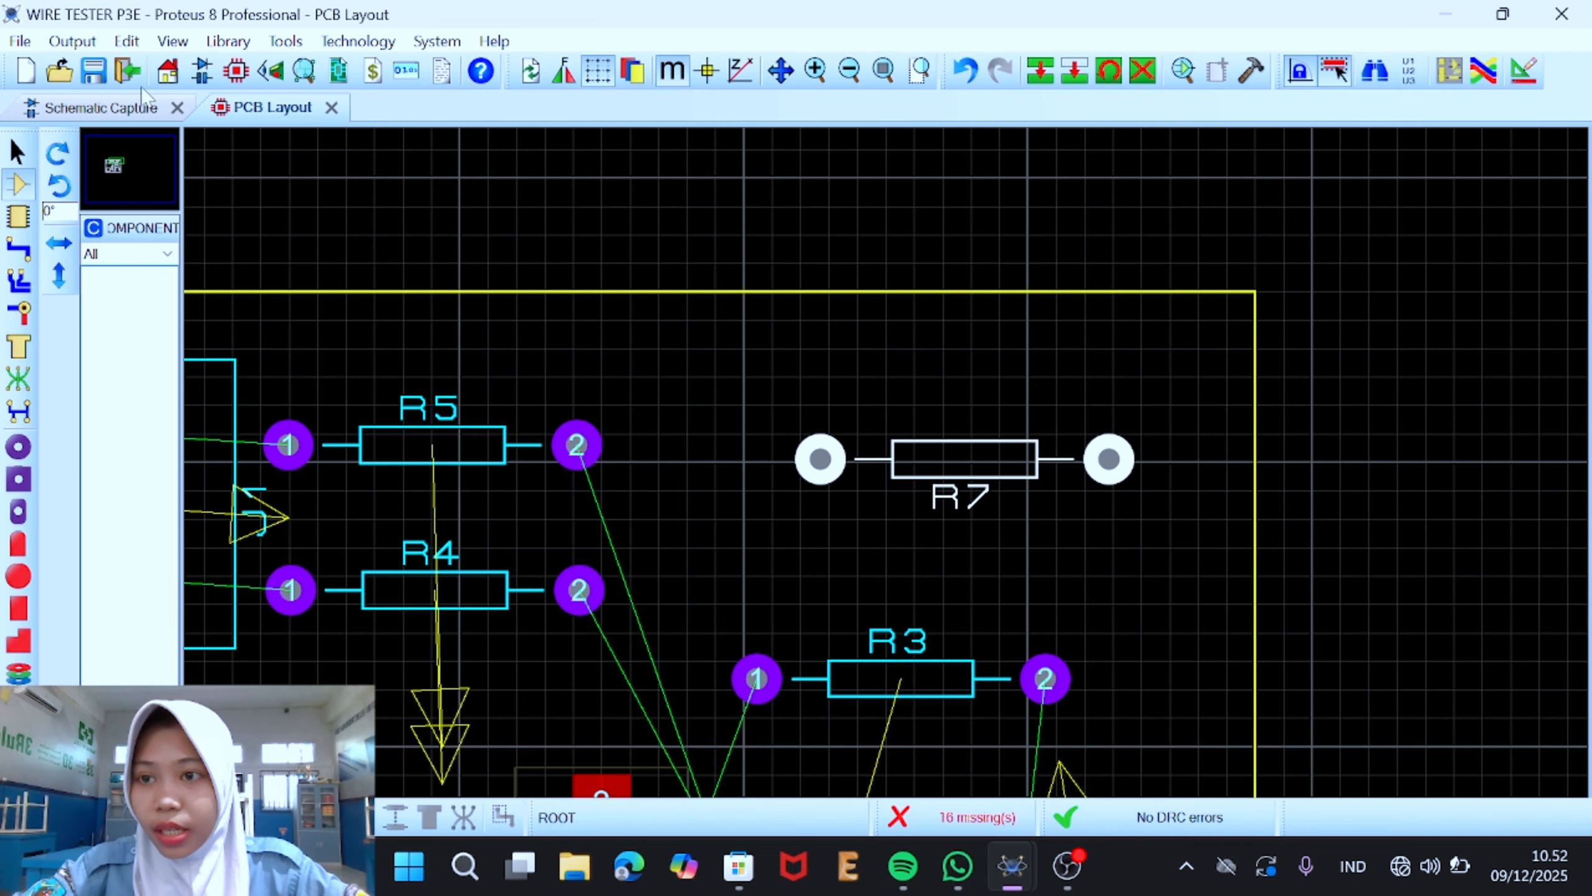
Step: Set the grid snap to 0.1 mm and nudge R7 slightly upward to line it up with R5
left_click(172, 41)
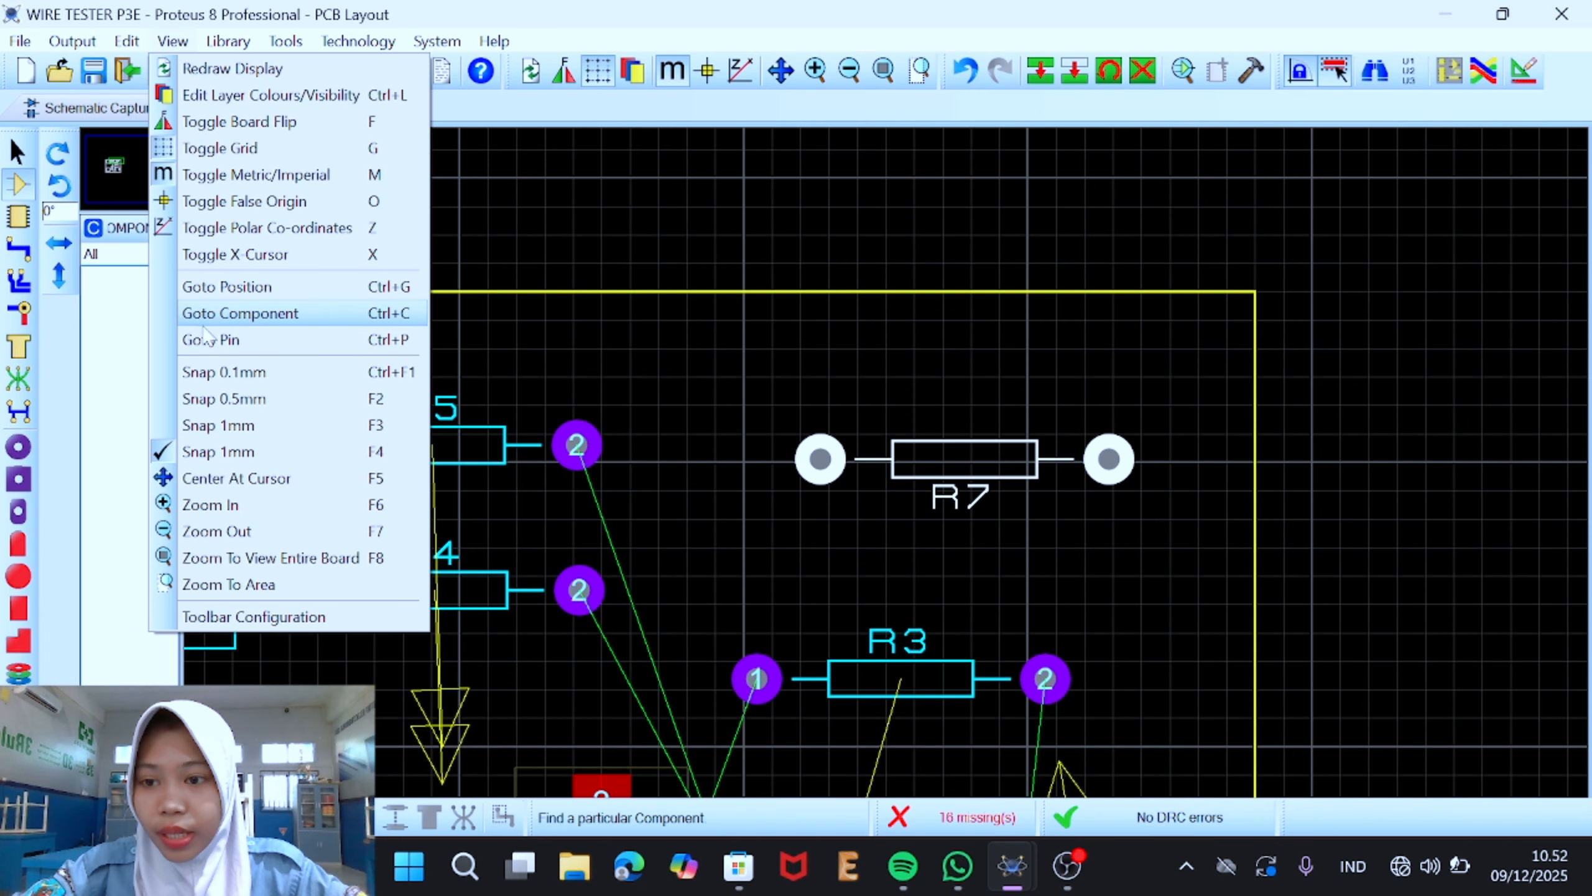
left_click(161, 370)
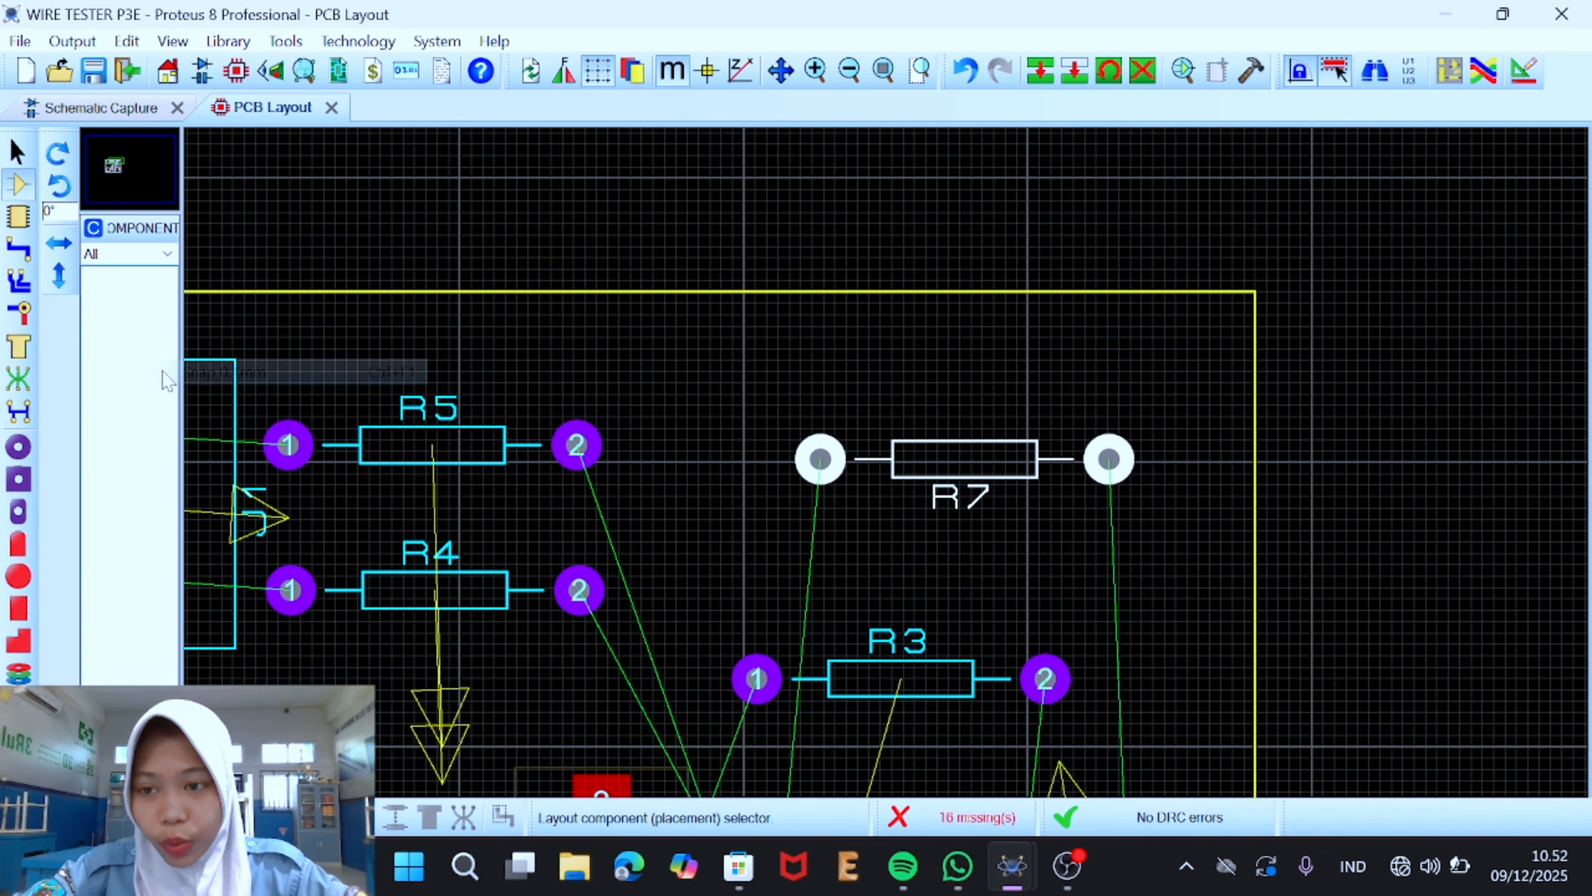
right_click(908, 476)
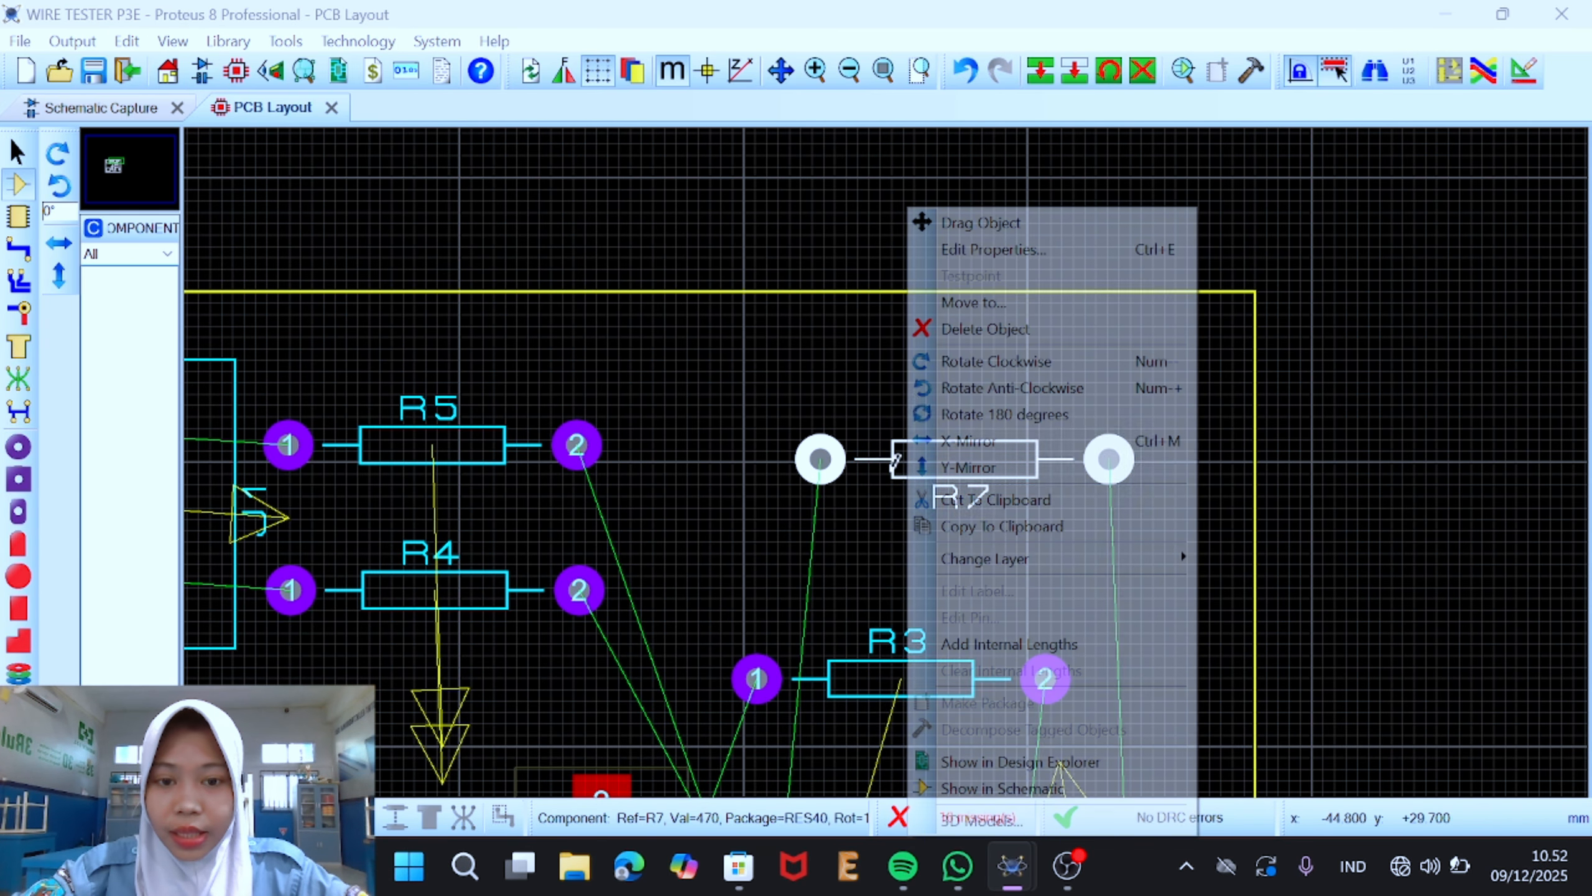
left_click(993, 225)
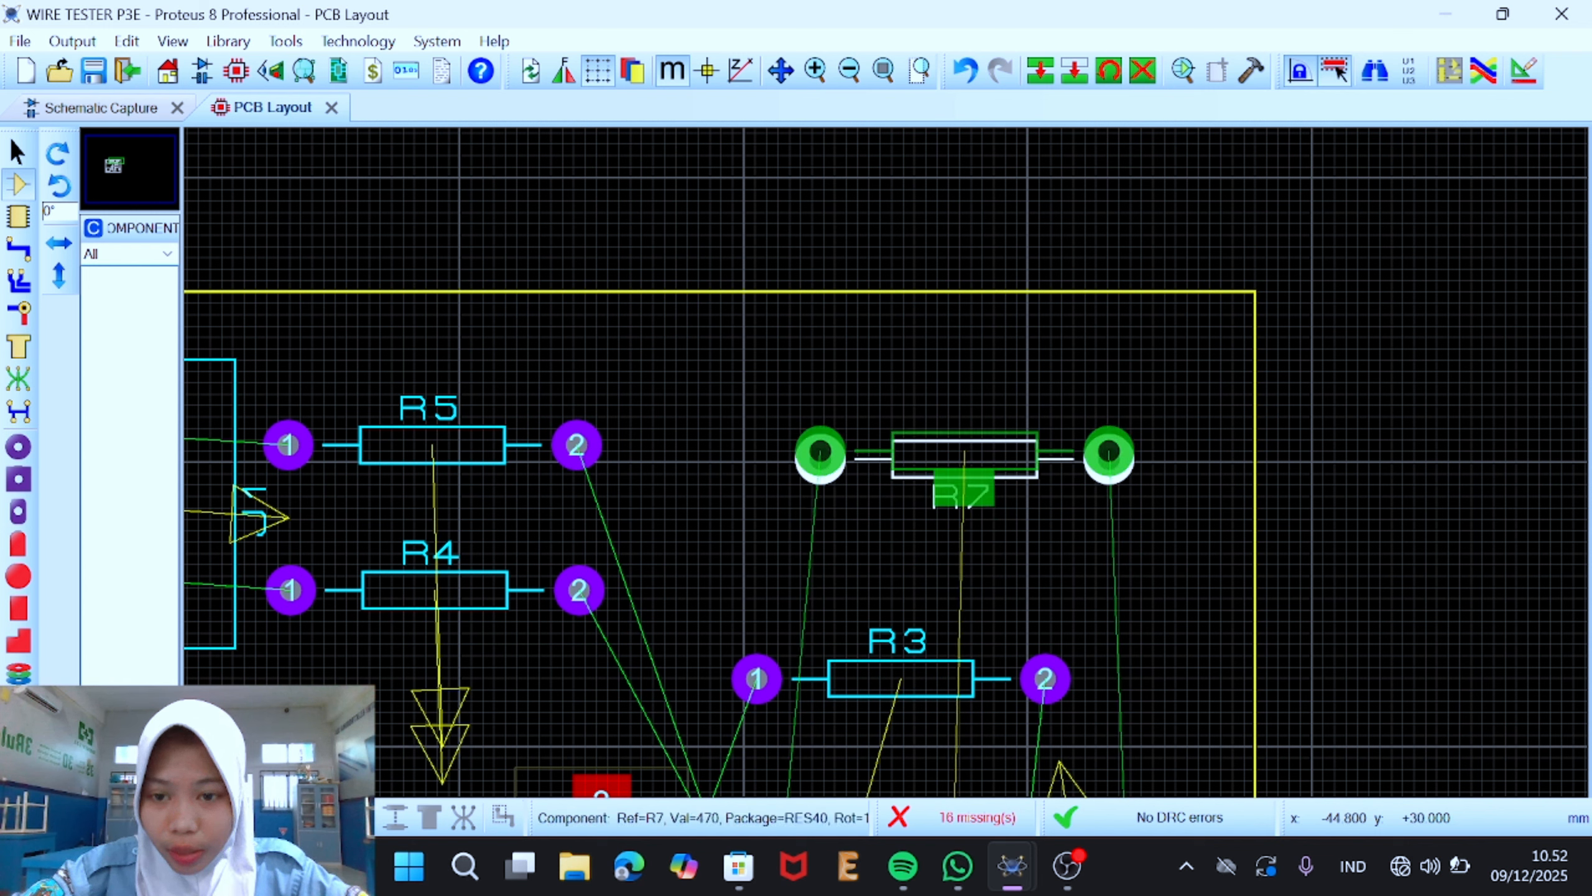
left_click(893, 476)
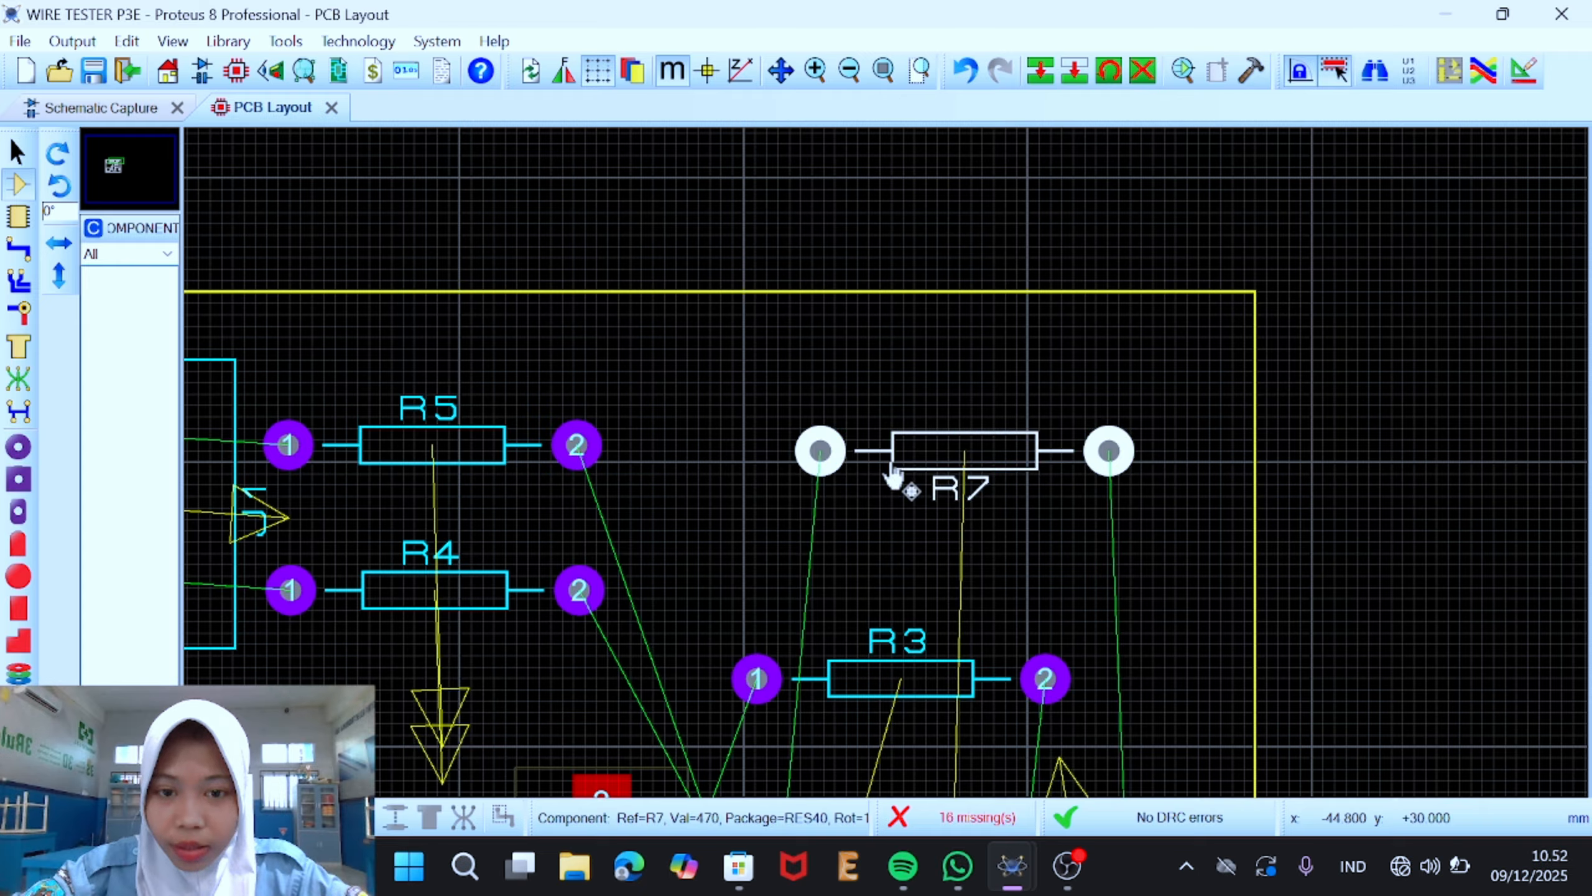
left_click(805, 529)
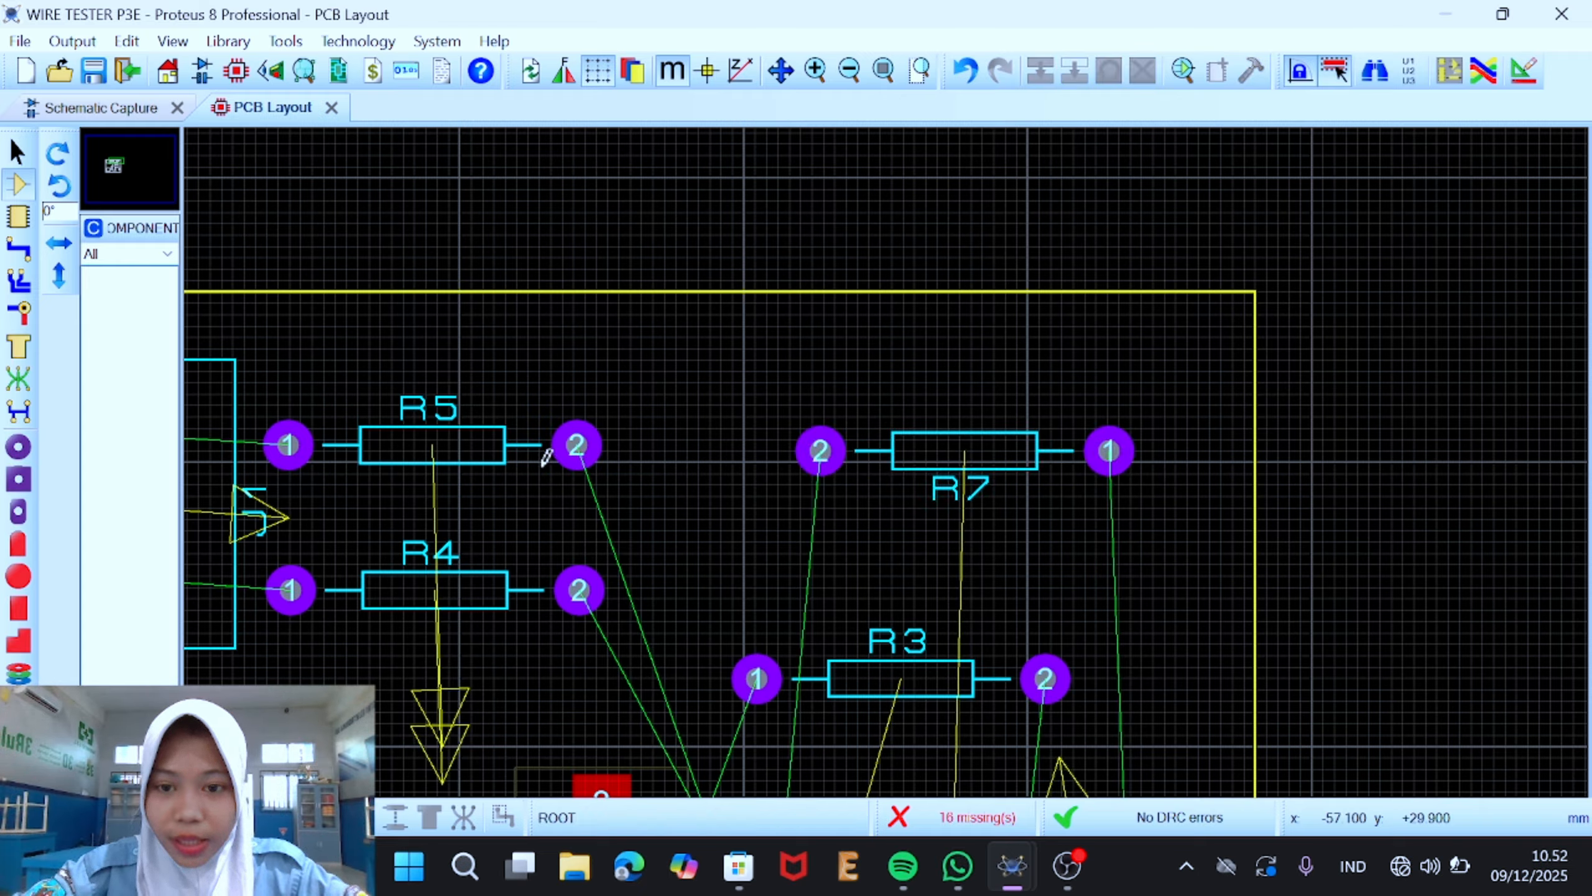
Step: Move diode D1 from the board's lower right up to the area beside R7
scroll(909, 533, "down", 3)
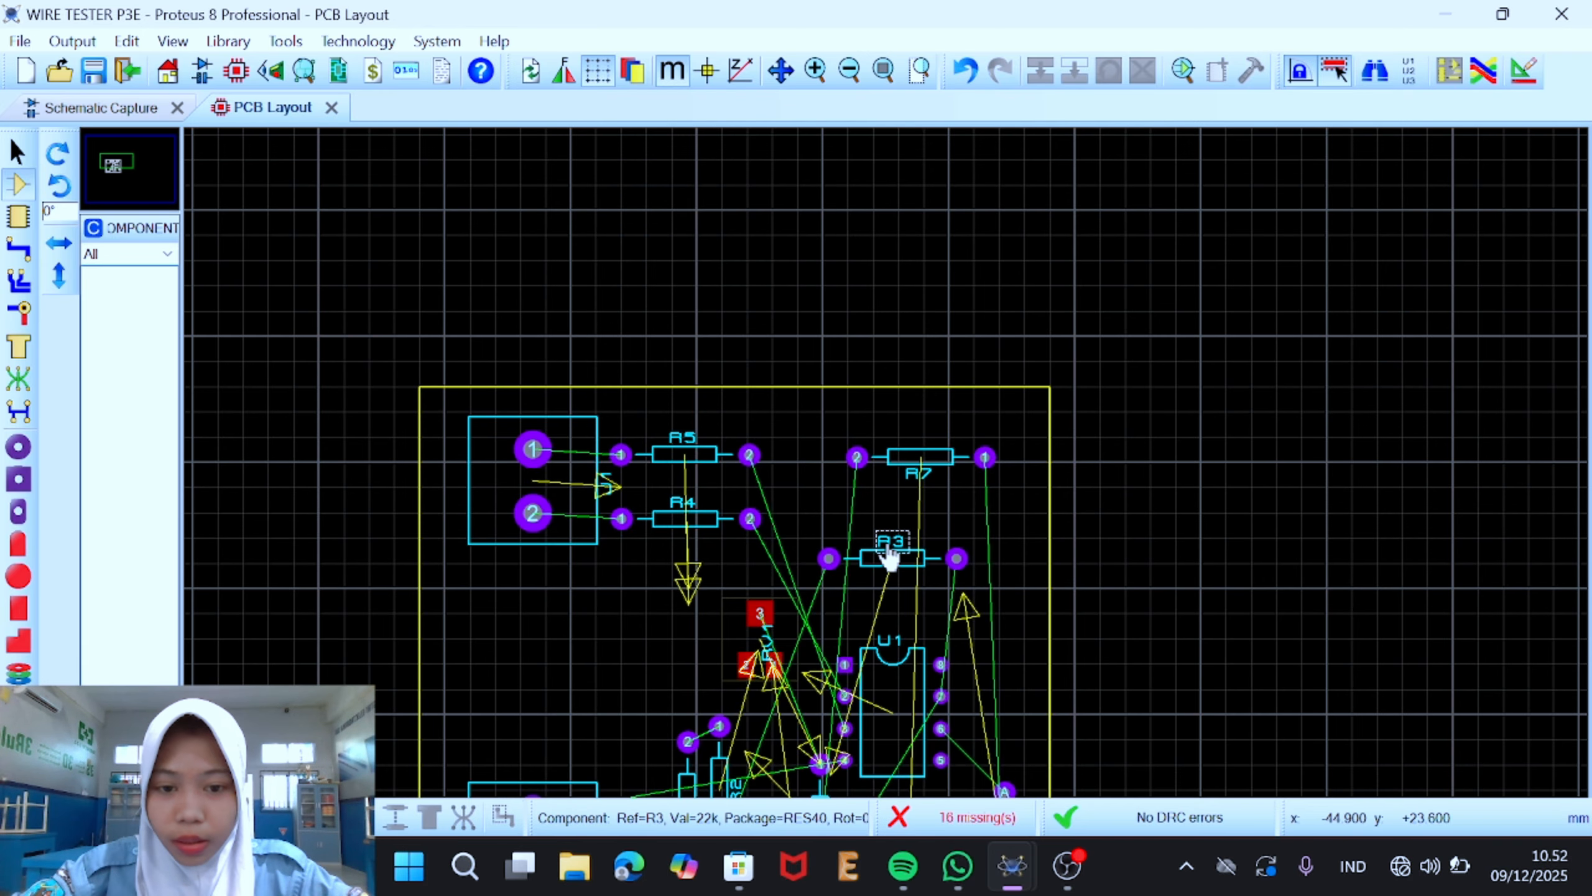
scroll(887, 542, "down", 1)
right_click(962, 747)
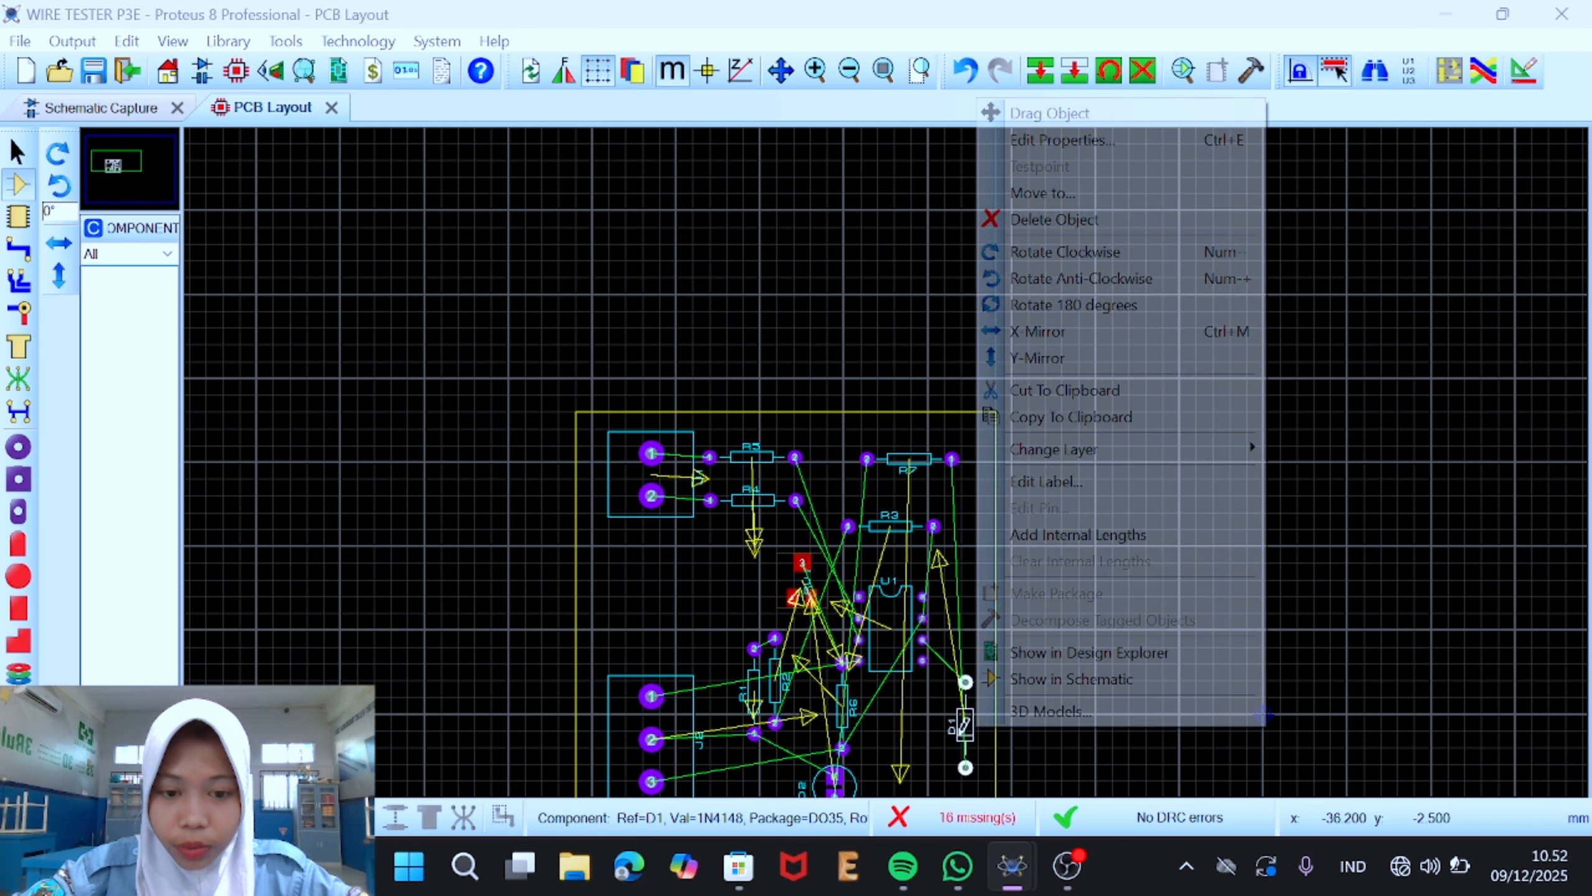
left_click(1049, 114)
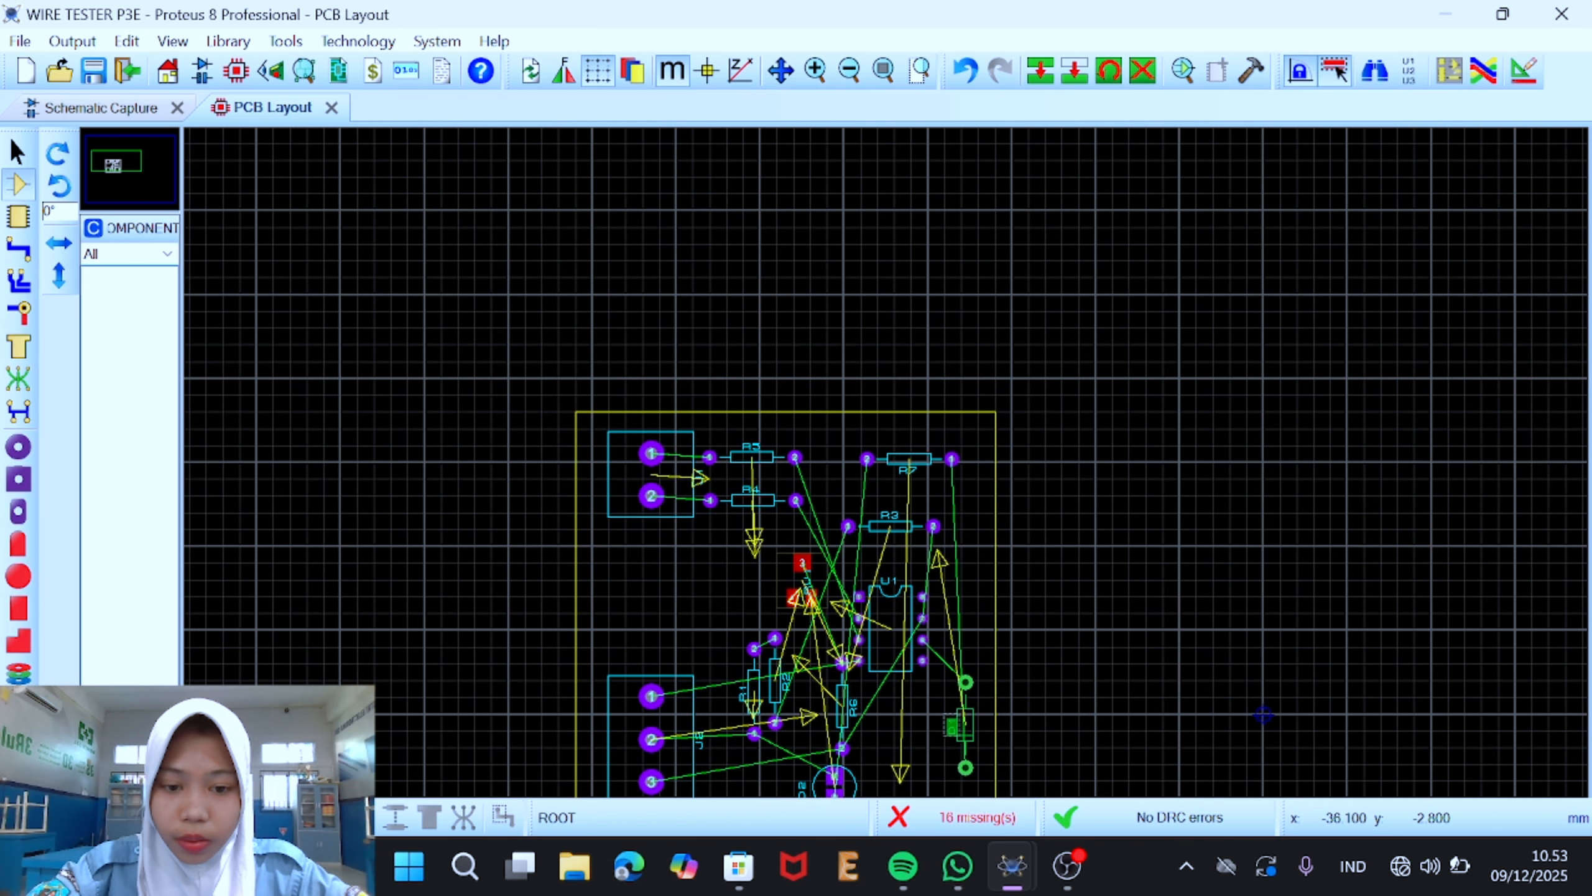
right_click(970, 743)
left_click(1094, 118)
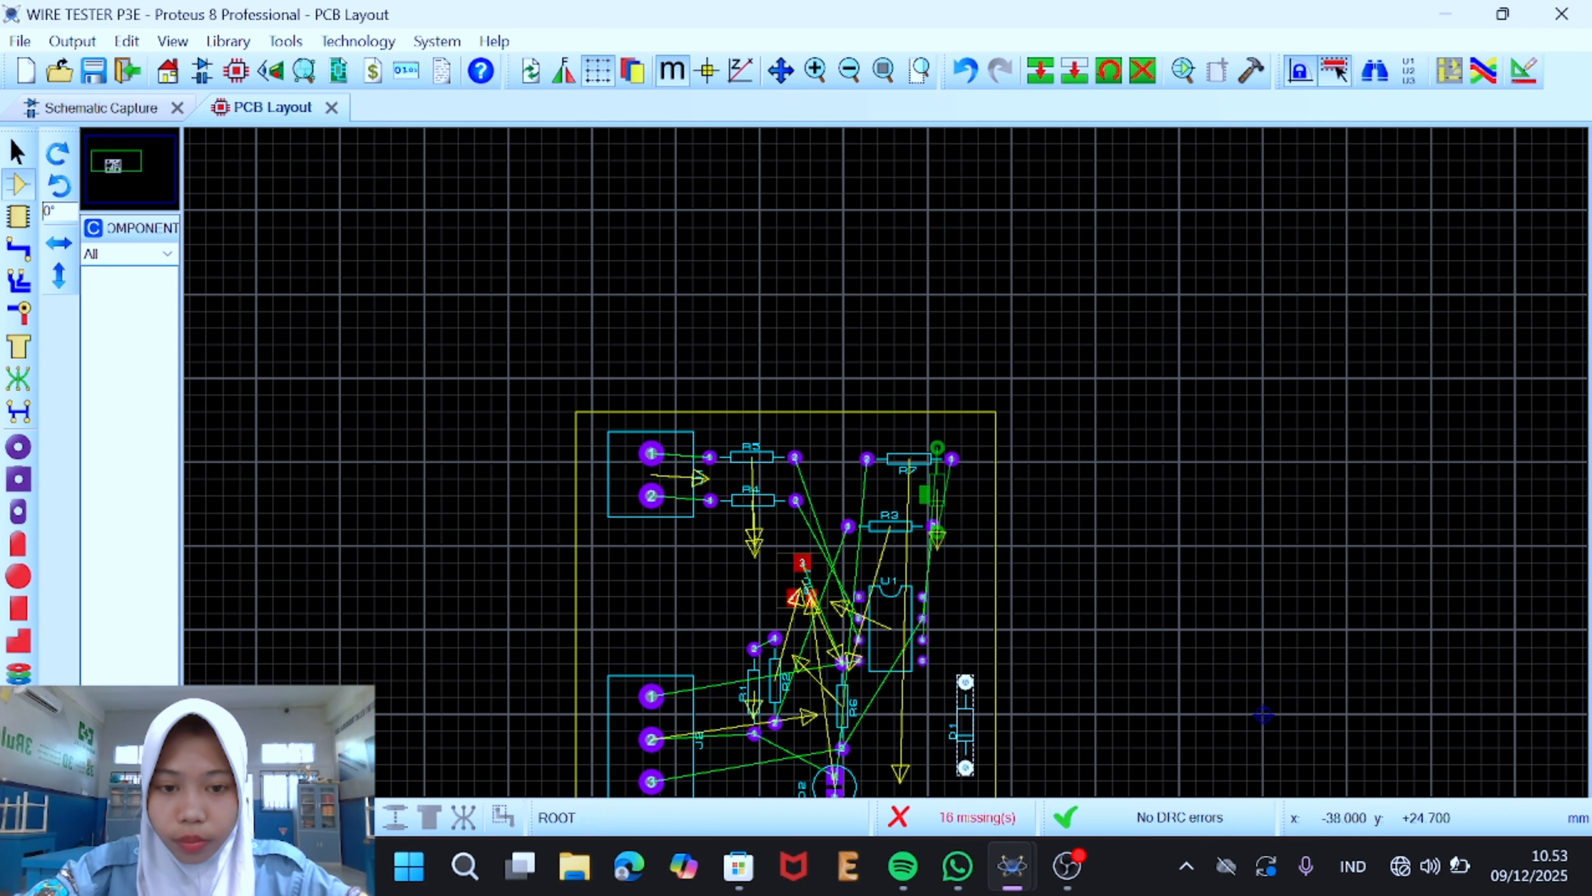
left_click(923, 495)
Step: Rotate diode D1 clockwise until it lies horizontally with its cathode K on the right
scroll(923, 496, "up", 1)
scroll(806, 530, "up", 2)
right_click(1001, 364)
left_click(1109, 363)
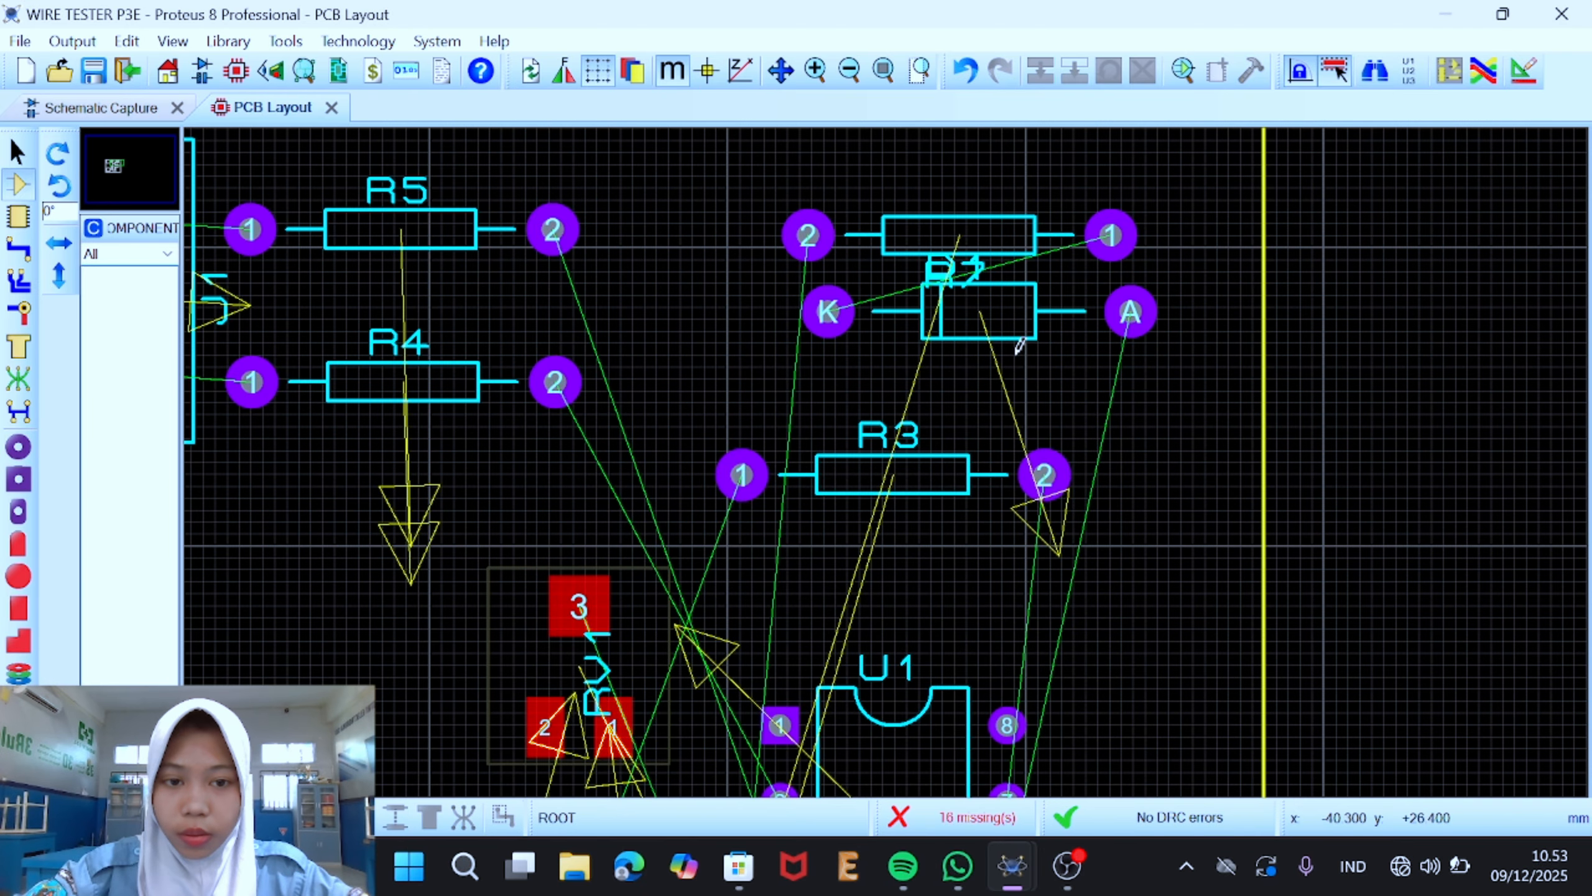
right_click(1053, 325)
left_click(1128, 364)
right_click(1024, 353)
right_click(1023, 317)
left_click(1116, 361)
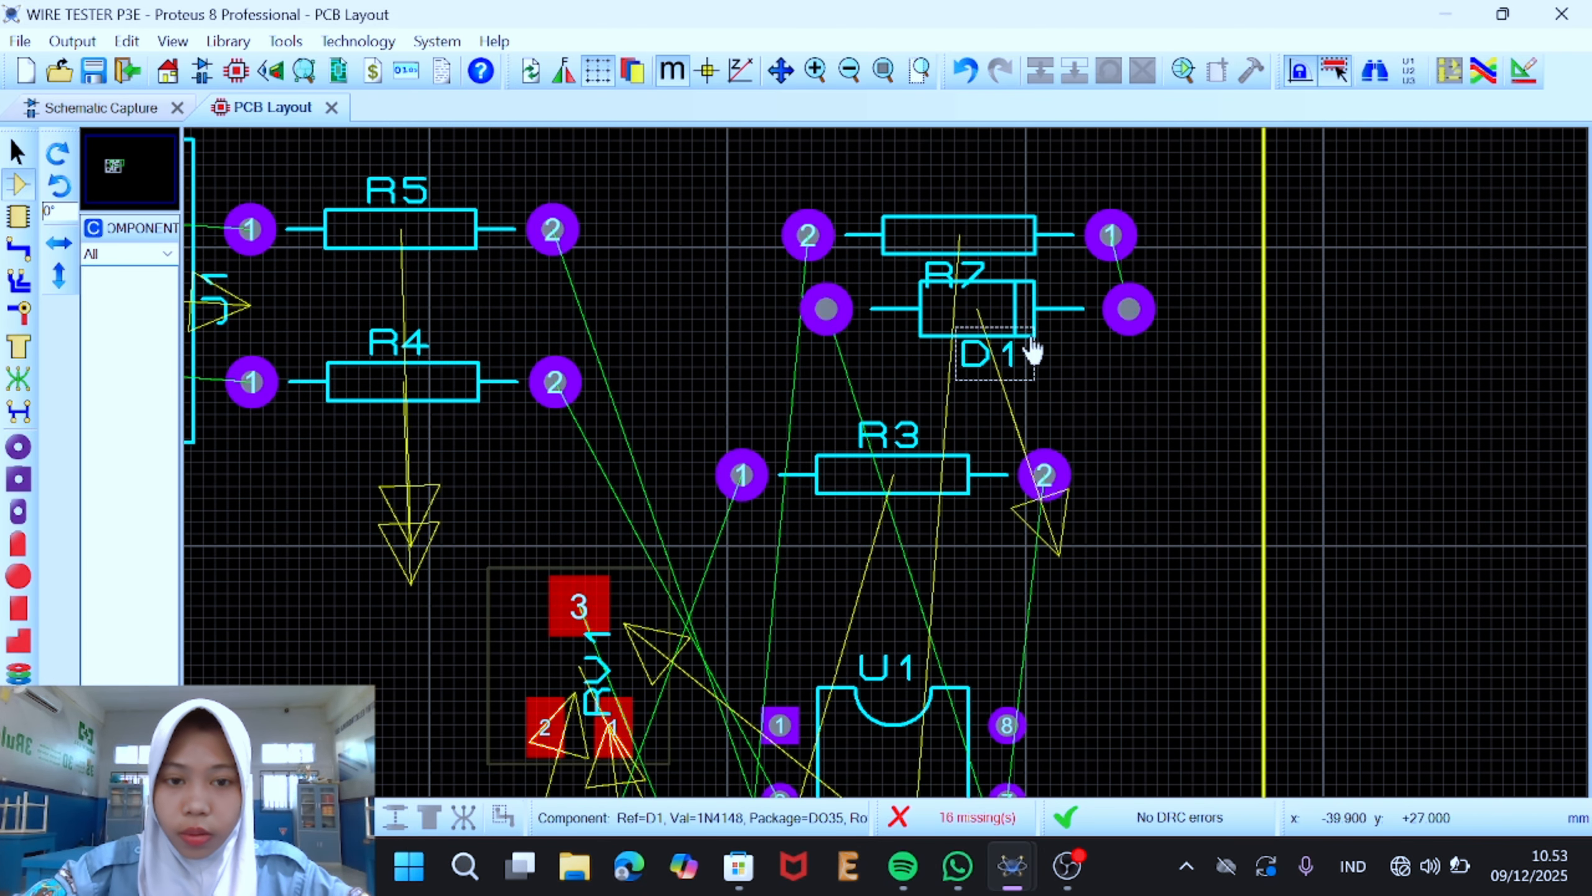
Step: Place D1 directly below R7, in line with R4
right_click(1044, 327)
left_click(1119, 223)
left_click(1041, 416)
Step: Rotate resistor R1 clockwise until it lies horizontally with pin 2 facing terminal block J2
scroll(886, 464, "down", 1)
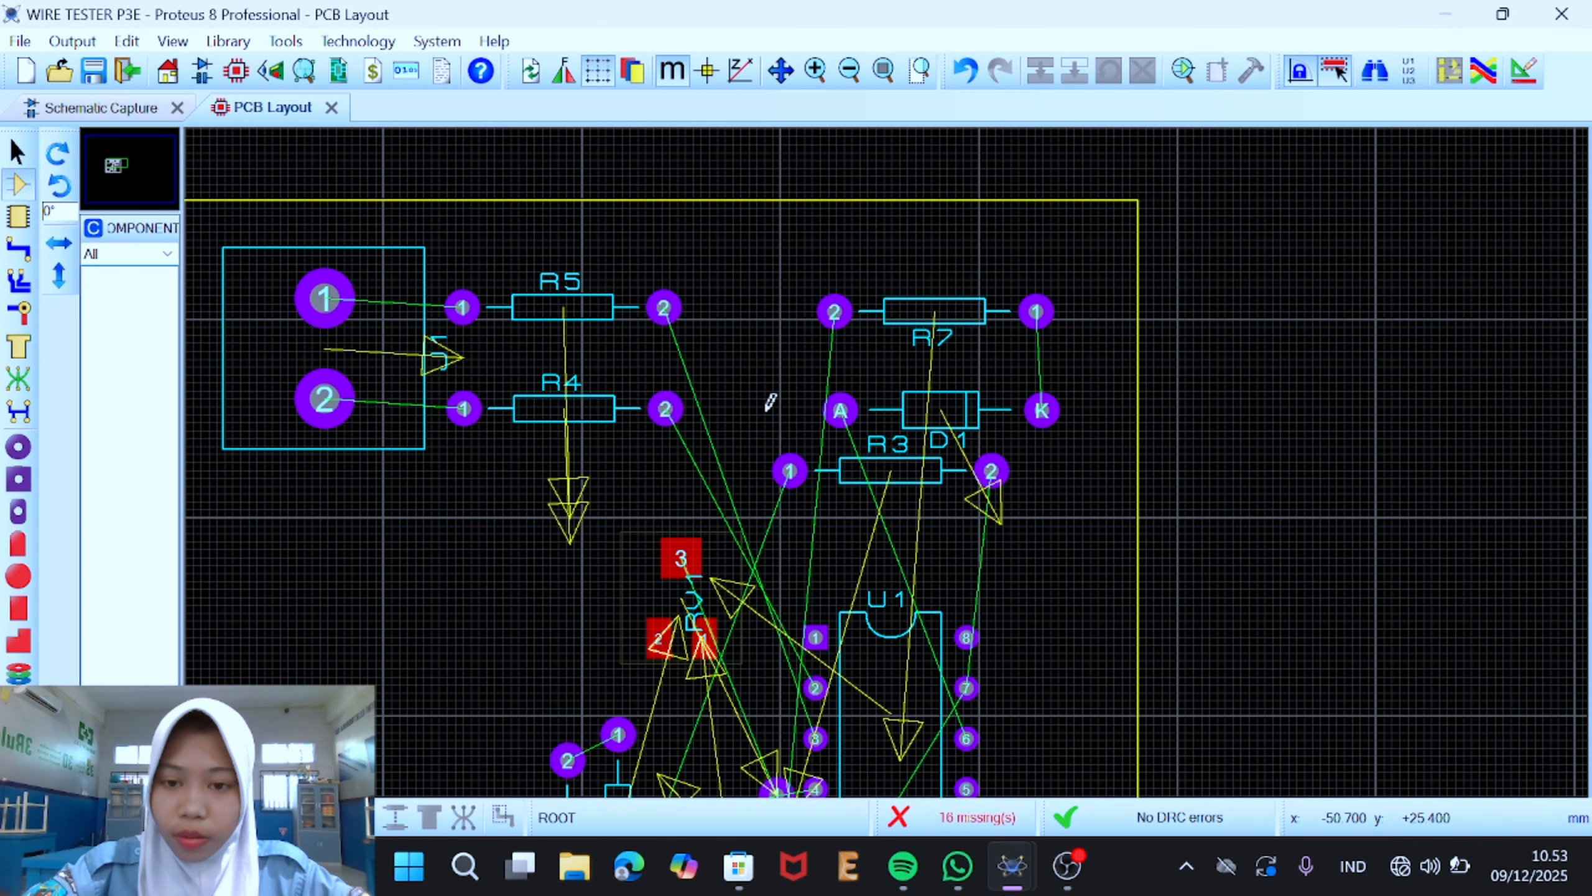
scroll(773, 407, "down", 3)
scroll(795, 535, "up", 3)
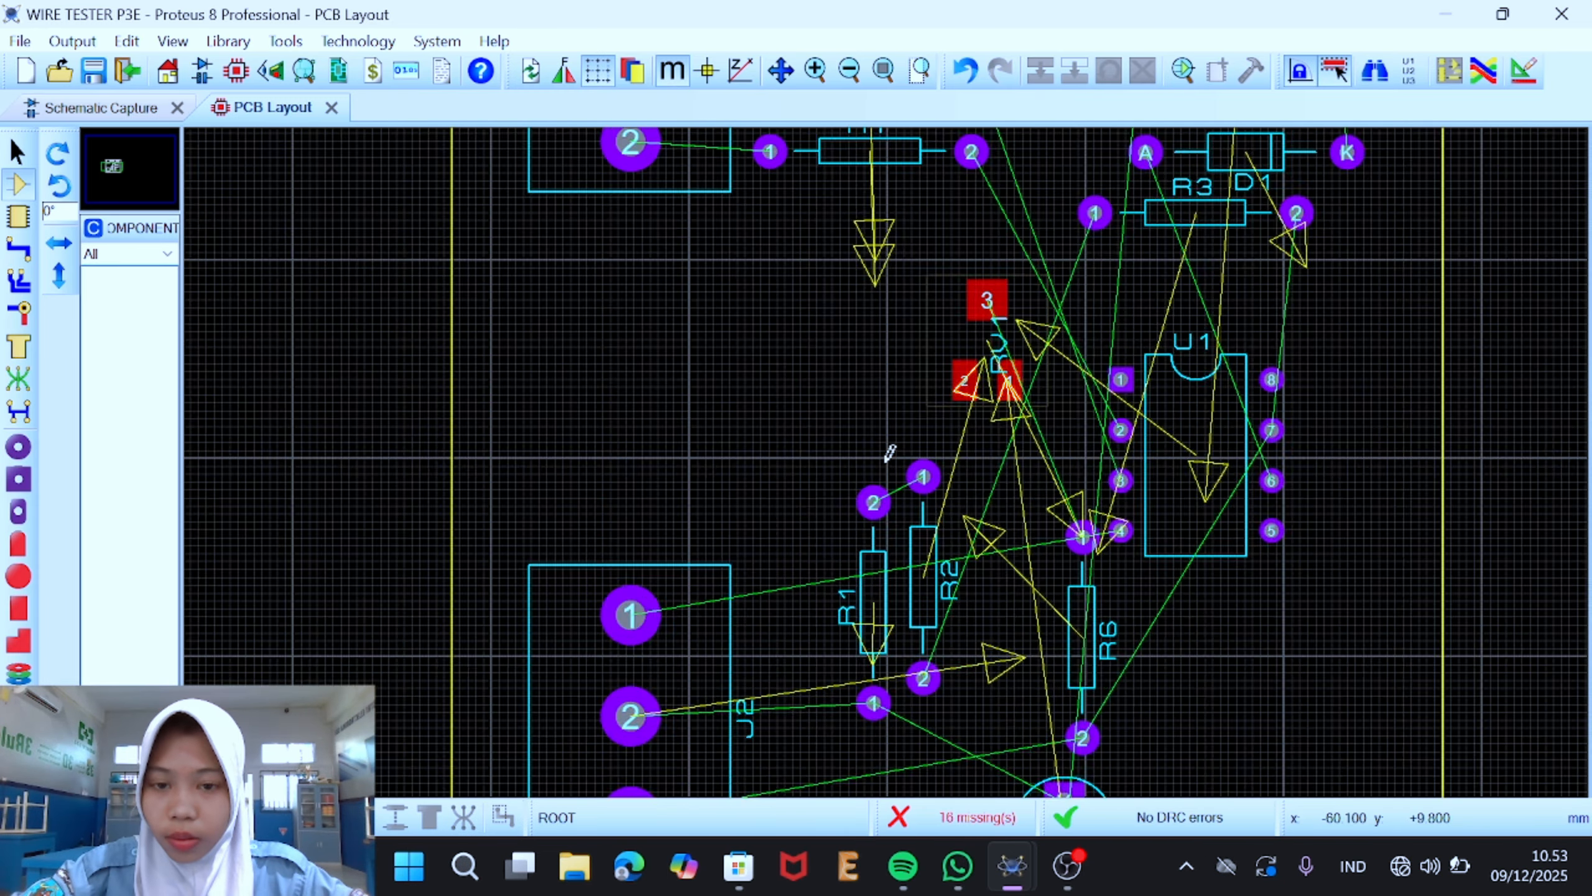
scroll(887, 461, "down", 2)
scroll(890, 541, "up", 2)
right_click(886, 463)
left_click(999, 362)
left_click(870, 584)
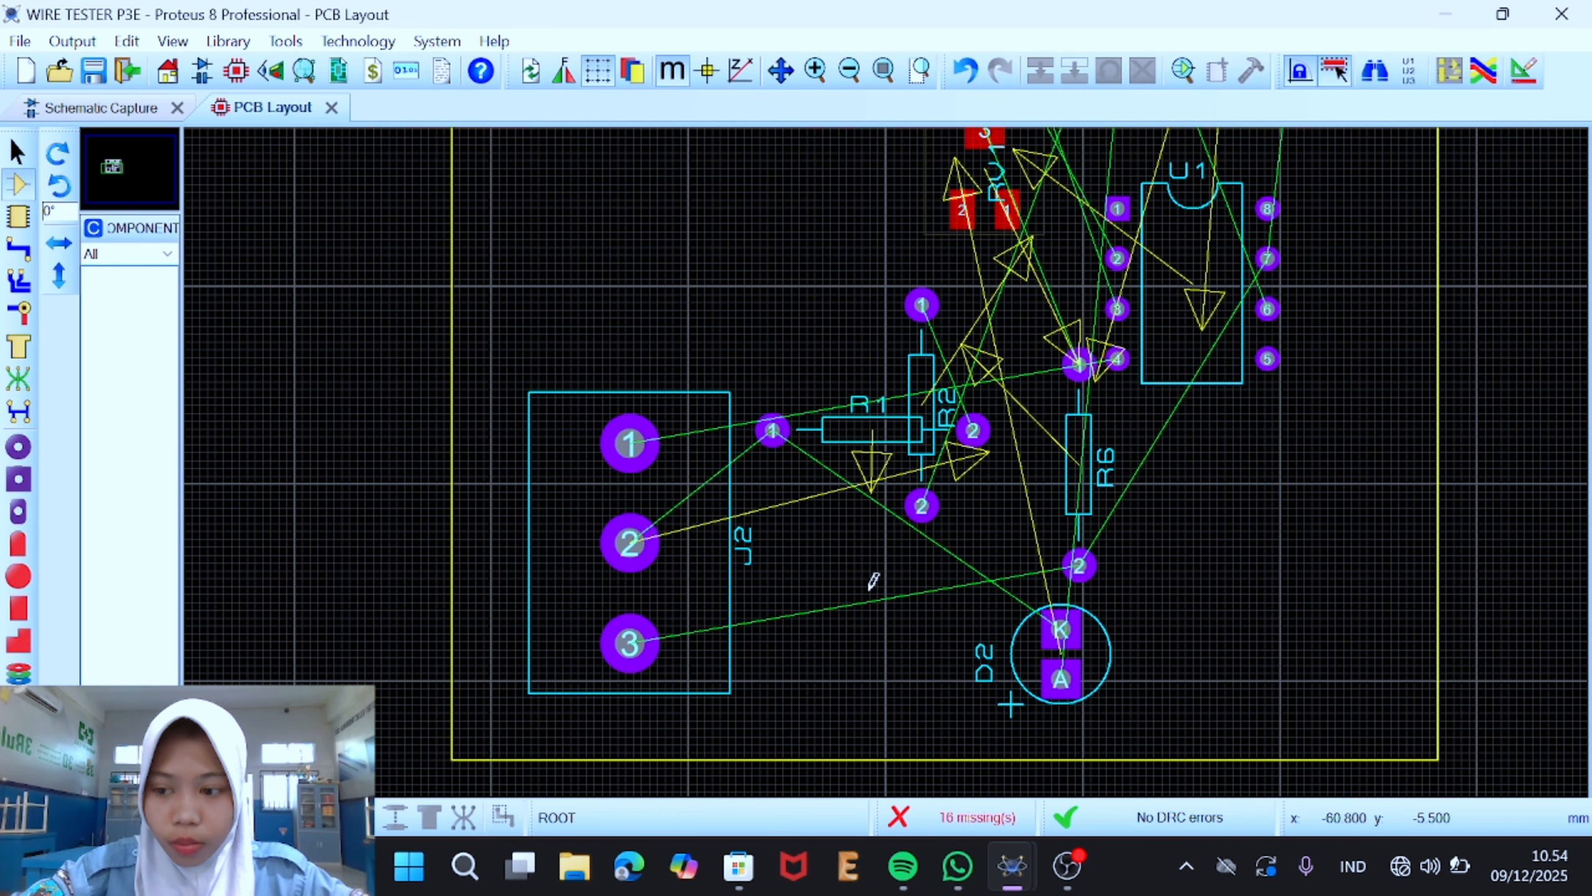
right_click(900, 456)
left_click(1001, 362)
right_click(899, 458)
left_click(994, 359)
Step: Rotate resistors R2 and R6 clockwise to horizontal
right_click(932, 376)
left_click(1032, 359)
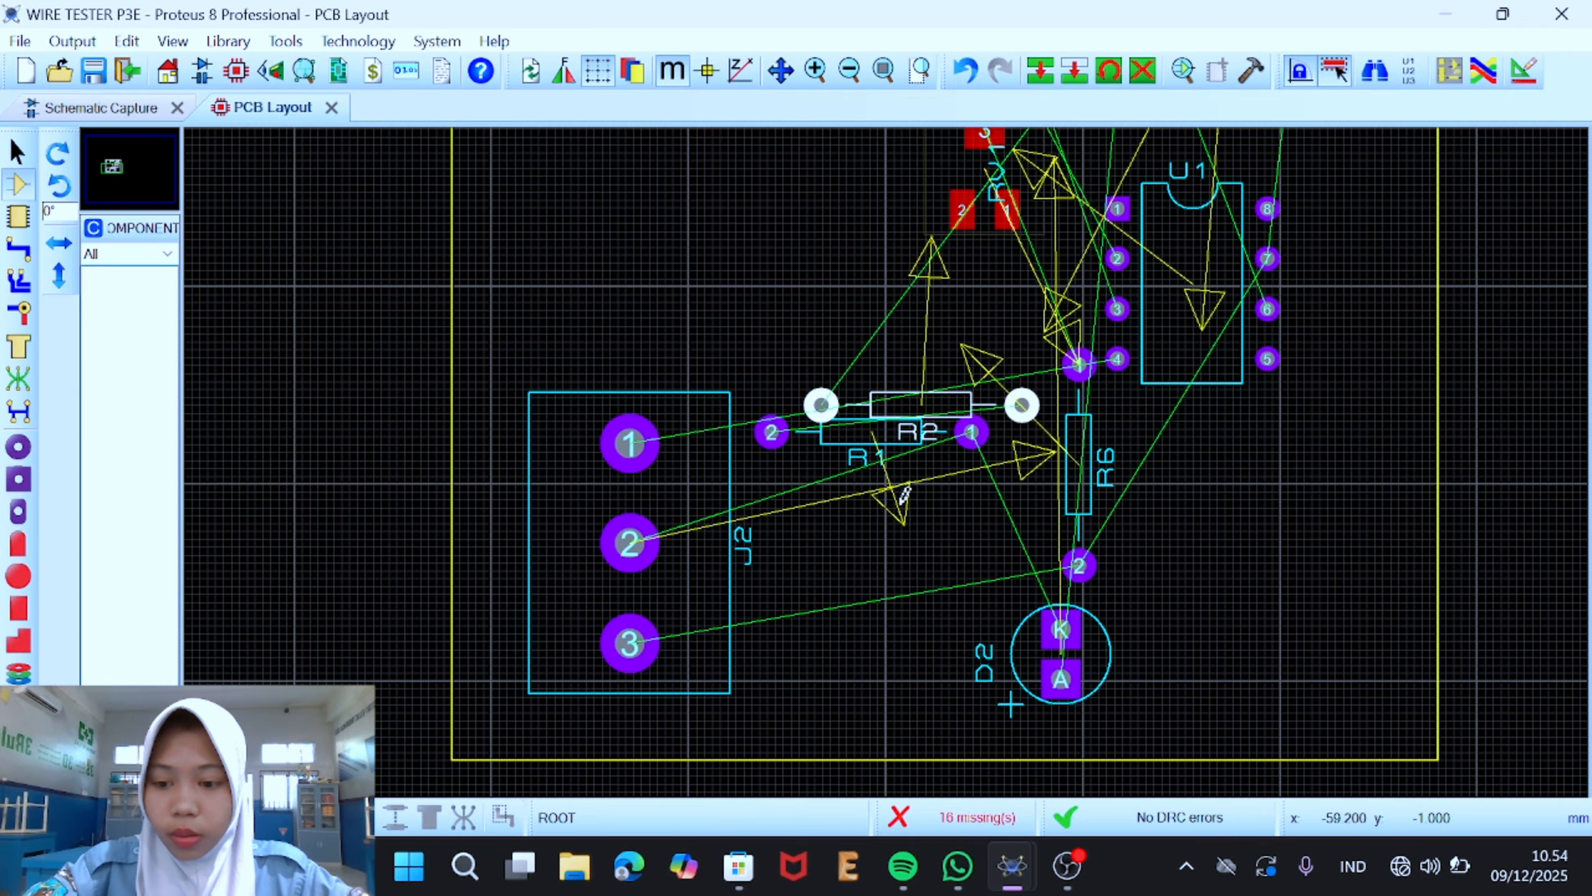
right_click(1078, 427)
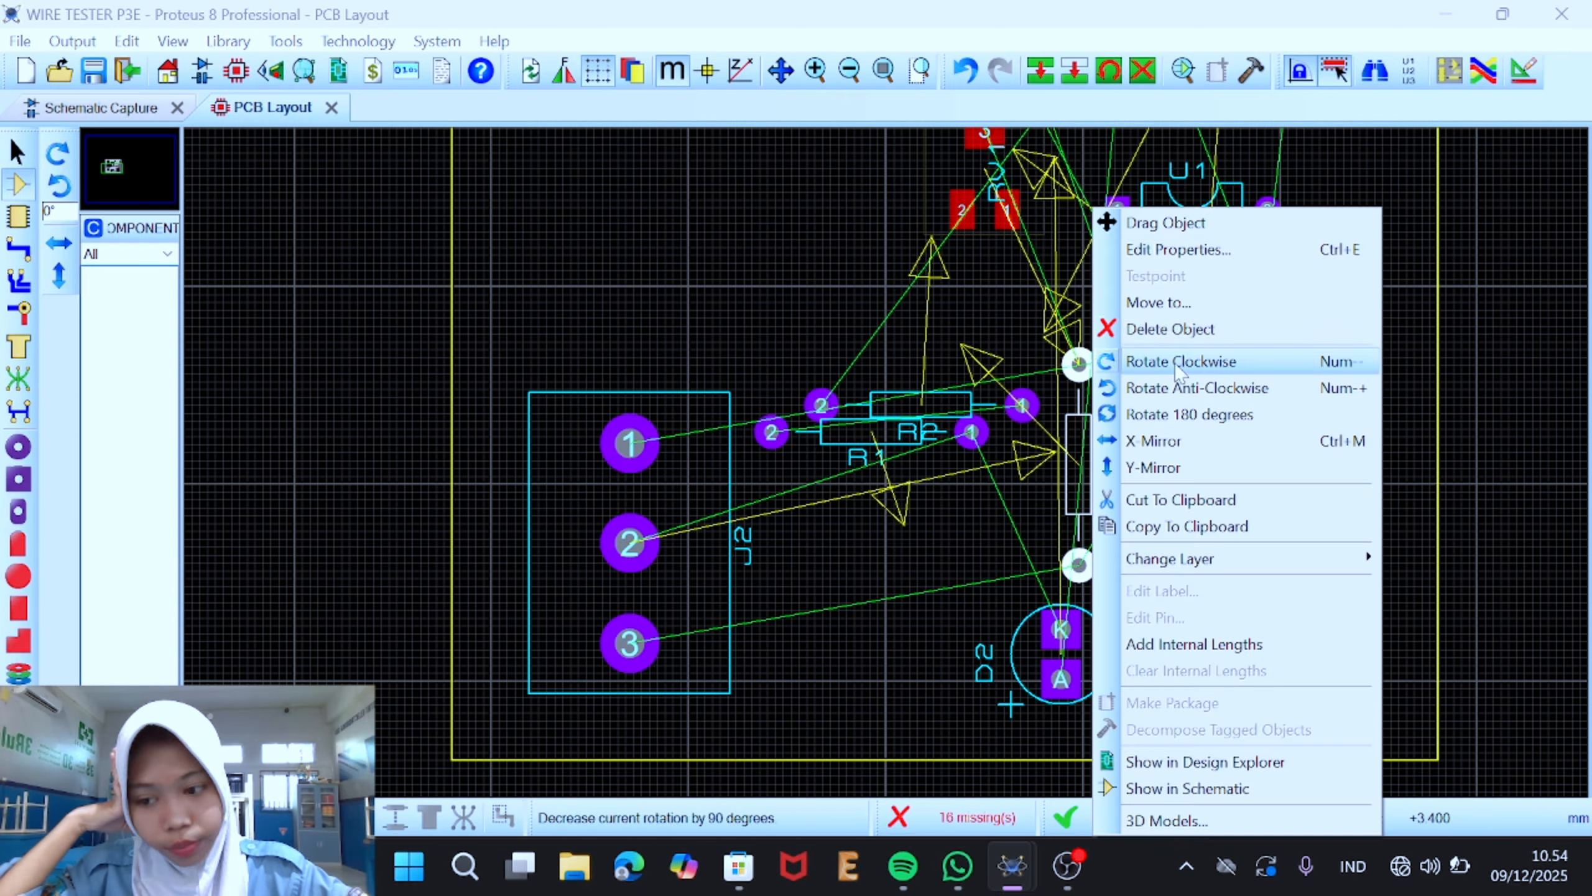
left_click(1129, 360)
Step: Move resistor R6 below R1, between terminal block J2 and LED D2
right_click(1127, 464)
left_click(1212, 224)
left_click(930, 592)
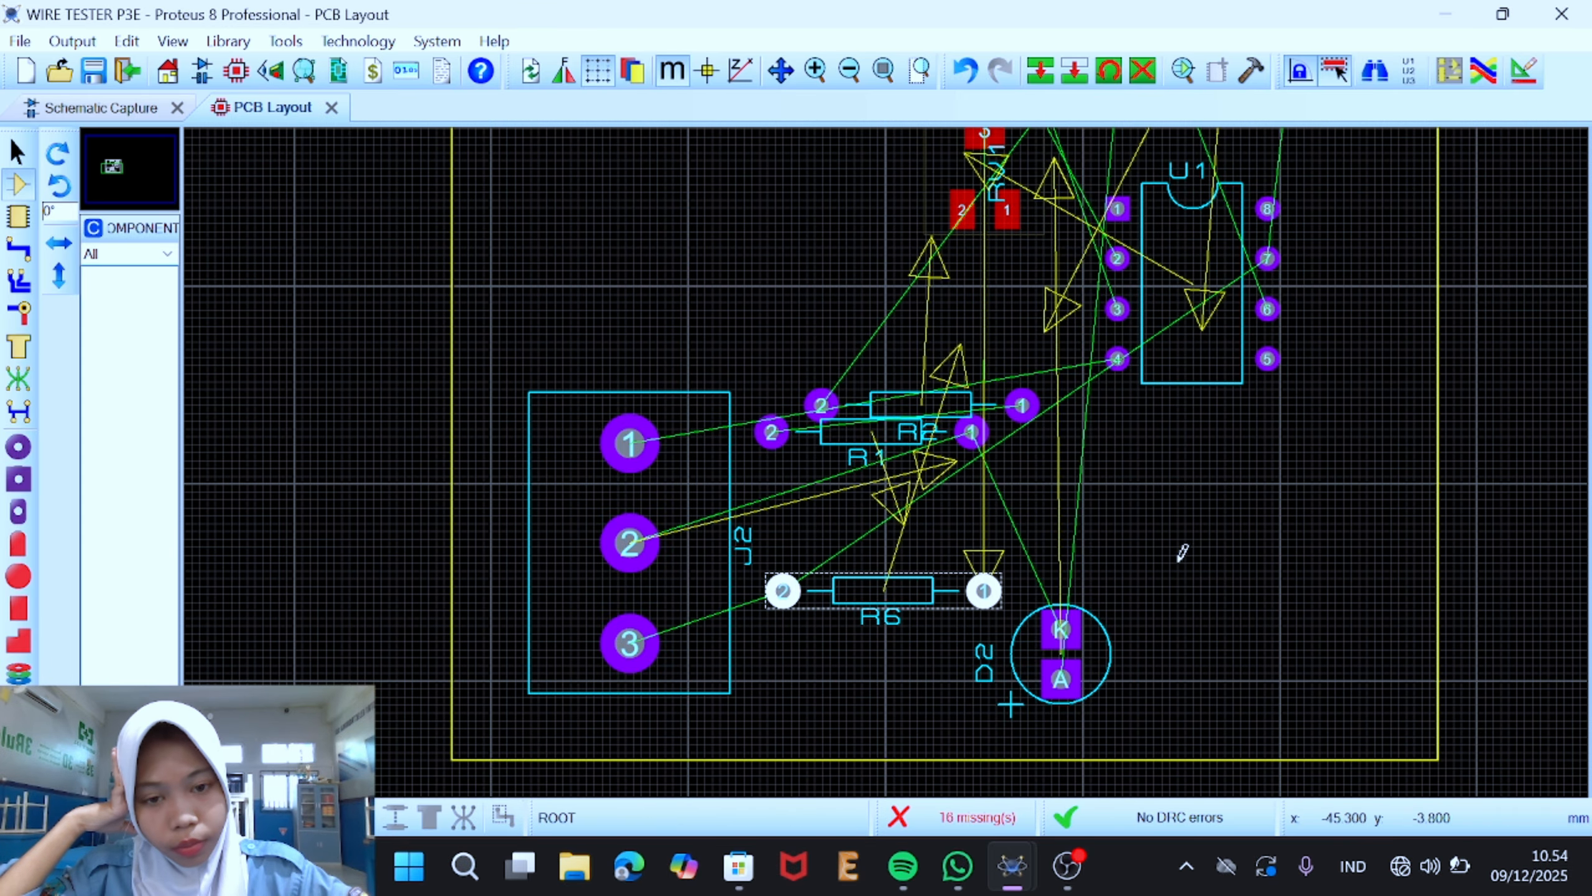
left_click(1180, 550)
Step: Move resistor R3 from above U1 to the board's lower-right area, to the right of D2
scroll(1179, 547, "down", 2)
right_click(1038, 277)
left_click(1100, 221)
scroll(1178, 602, "up", 2)
left_click(871, 445)
scroll(886, 441, "down", 1)
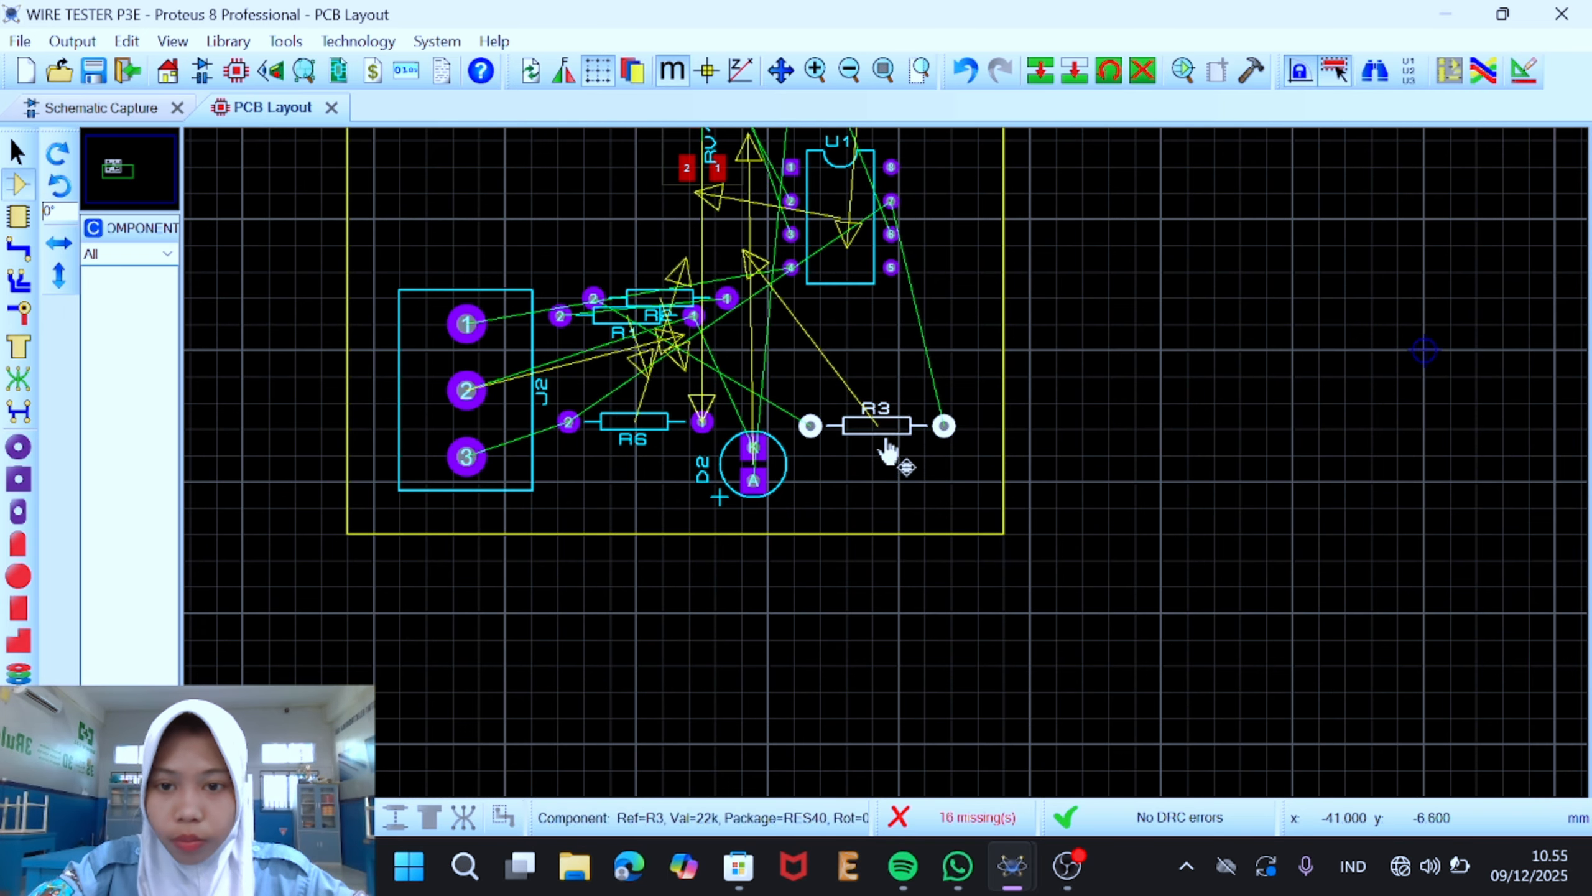
Step: Move resistor R2 between U1 and R3, and rotate it 180 degrees so that pin 1 faces R1
right_click(710, 299)
left_click(774, 222)
scroll(941, 257, "up", 1)
right_click(888, 401)
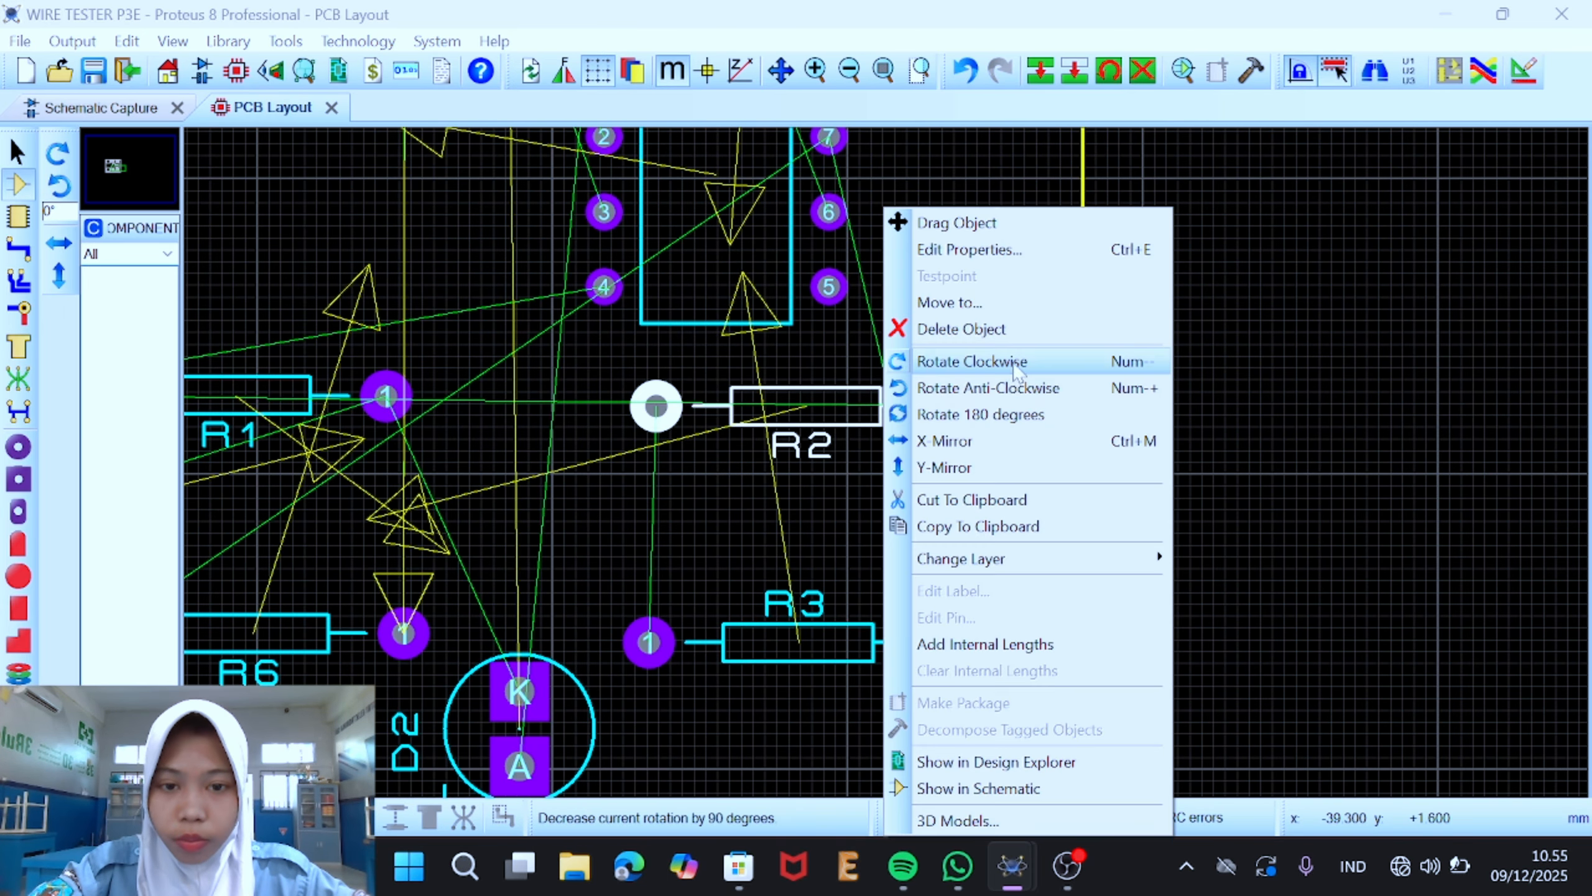
left_click(924, 359)
right_click(830, 446)
left_click(896, 362)
left_click(907, 532)
scroll(896, 490, "down", 3)
left_click(863, 590)
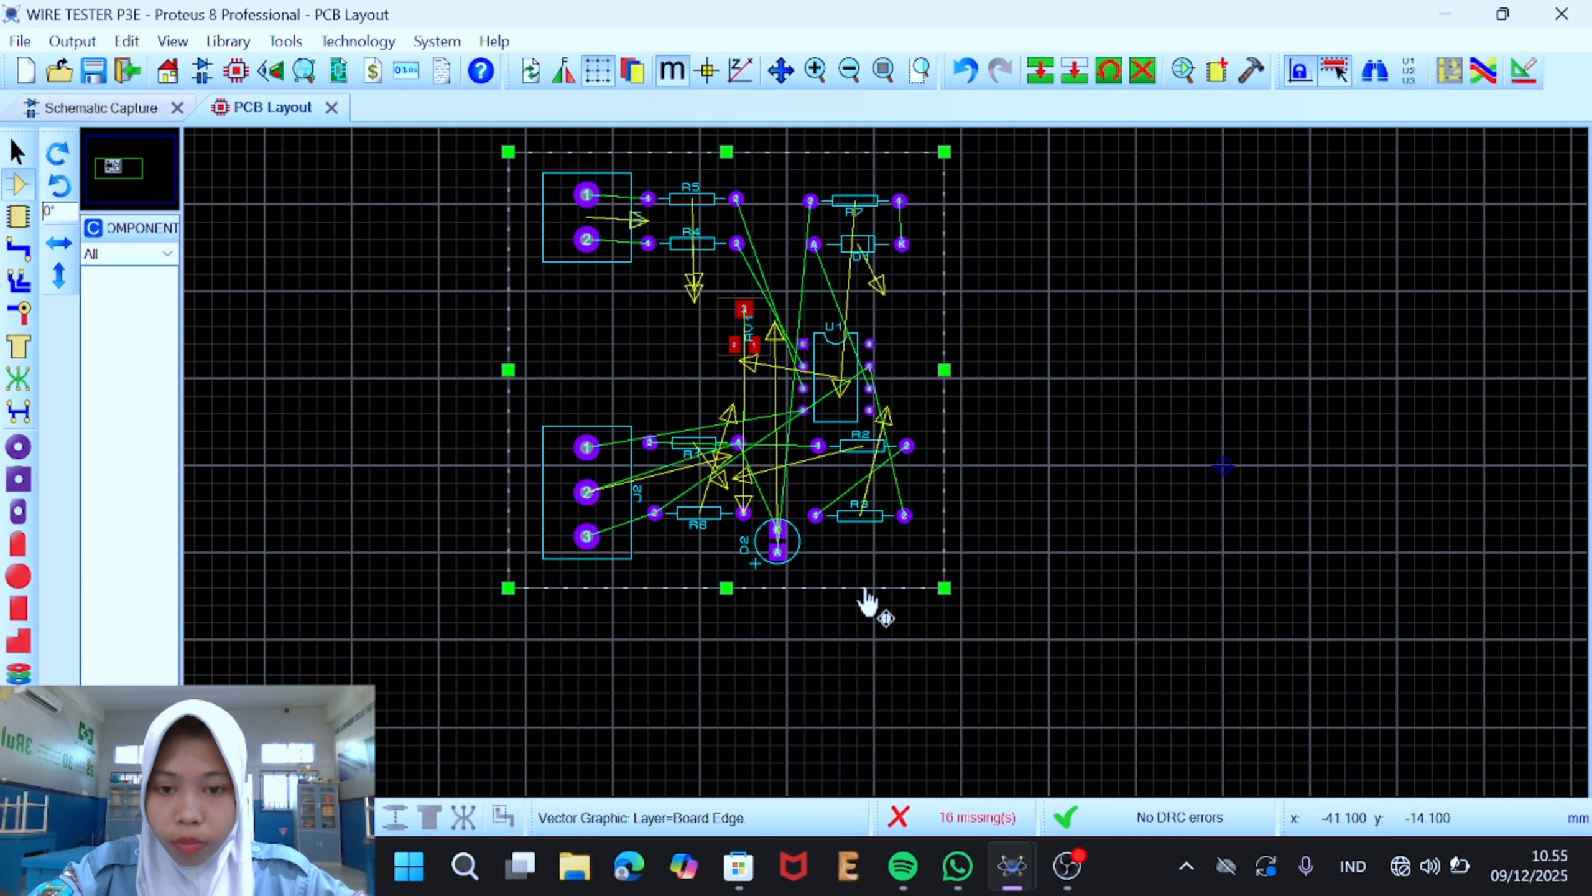
left_click(790, 654)
Step: Reposition RV1's label beside its body, then move RV1 between J1 and J2, turned 180 degrees with pin 3 lowermost
right_click(745, 321)
left_click(793, 221)
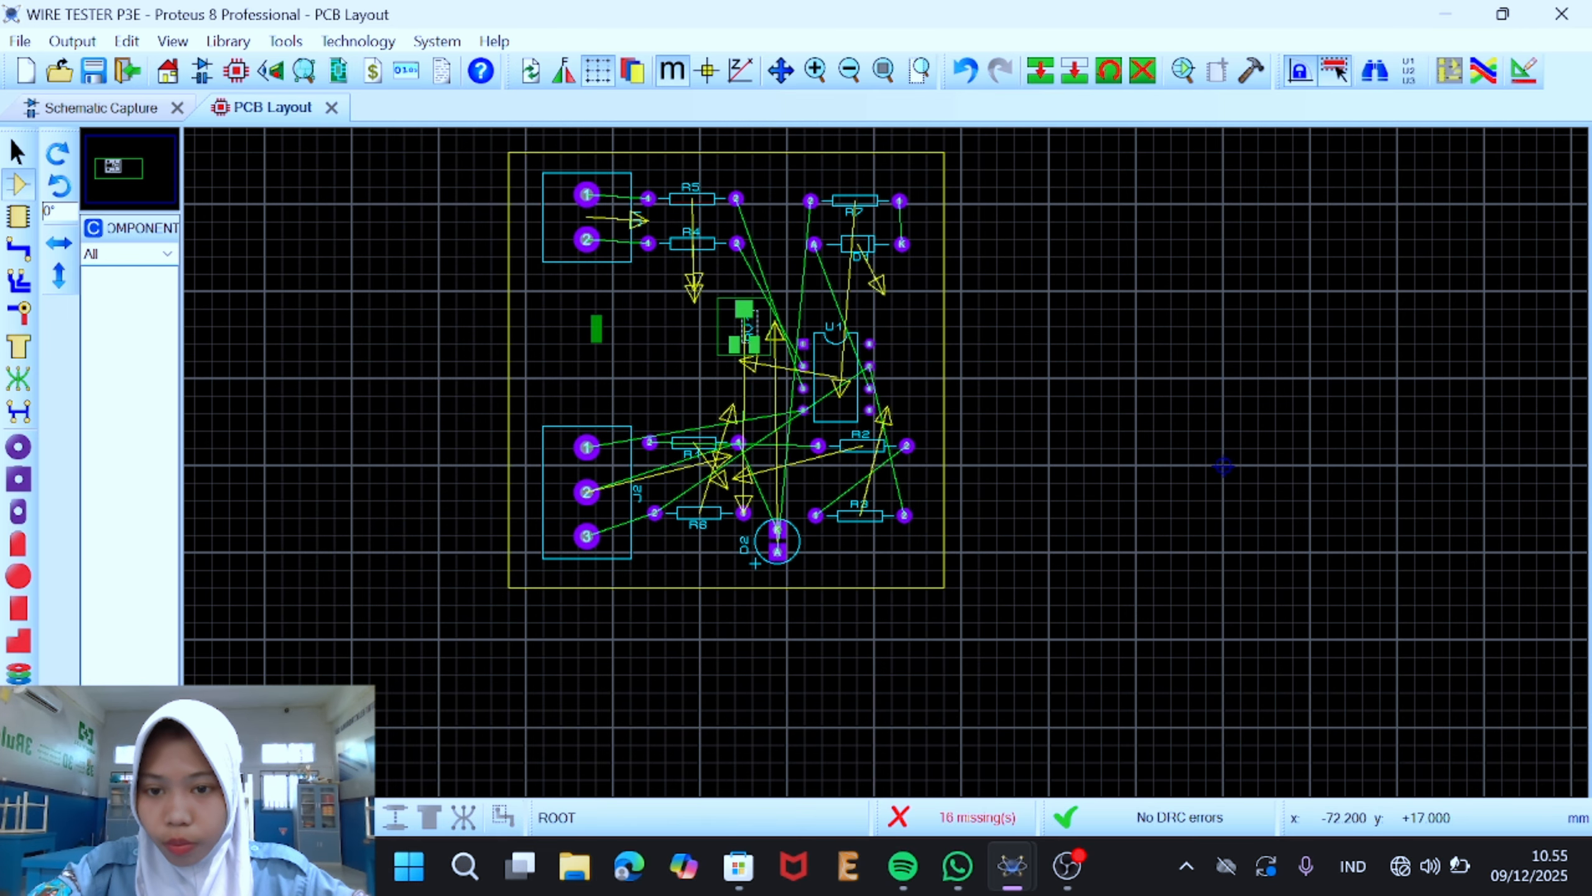
left_click(743, 326)
right_click(755, 323)
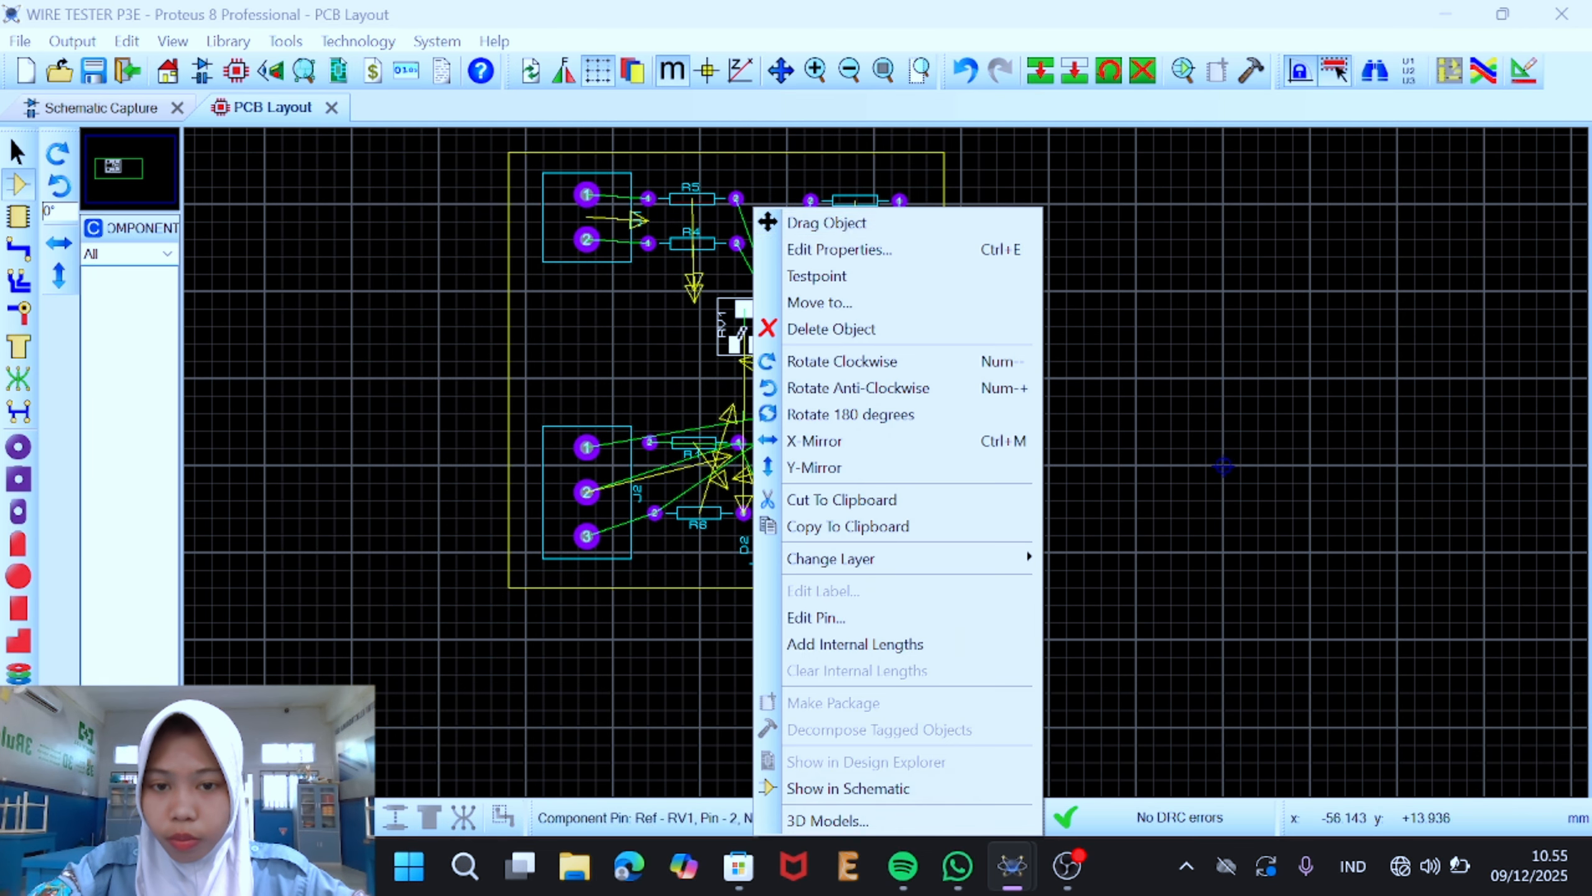
left_click(794, 221)
left_click(615, 332)
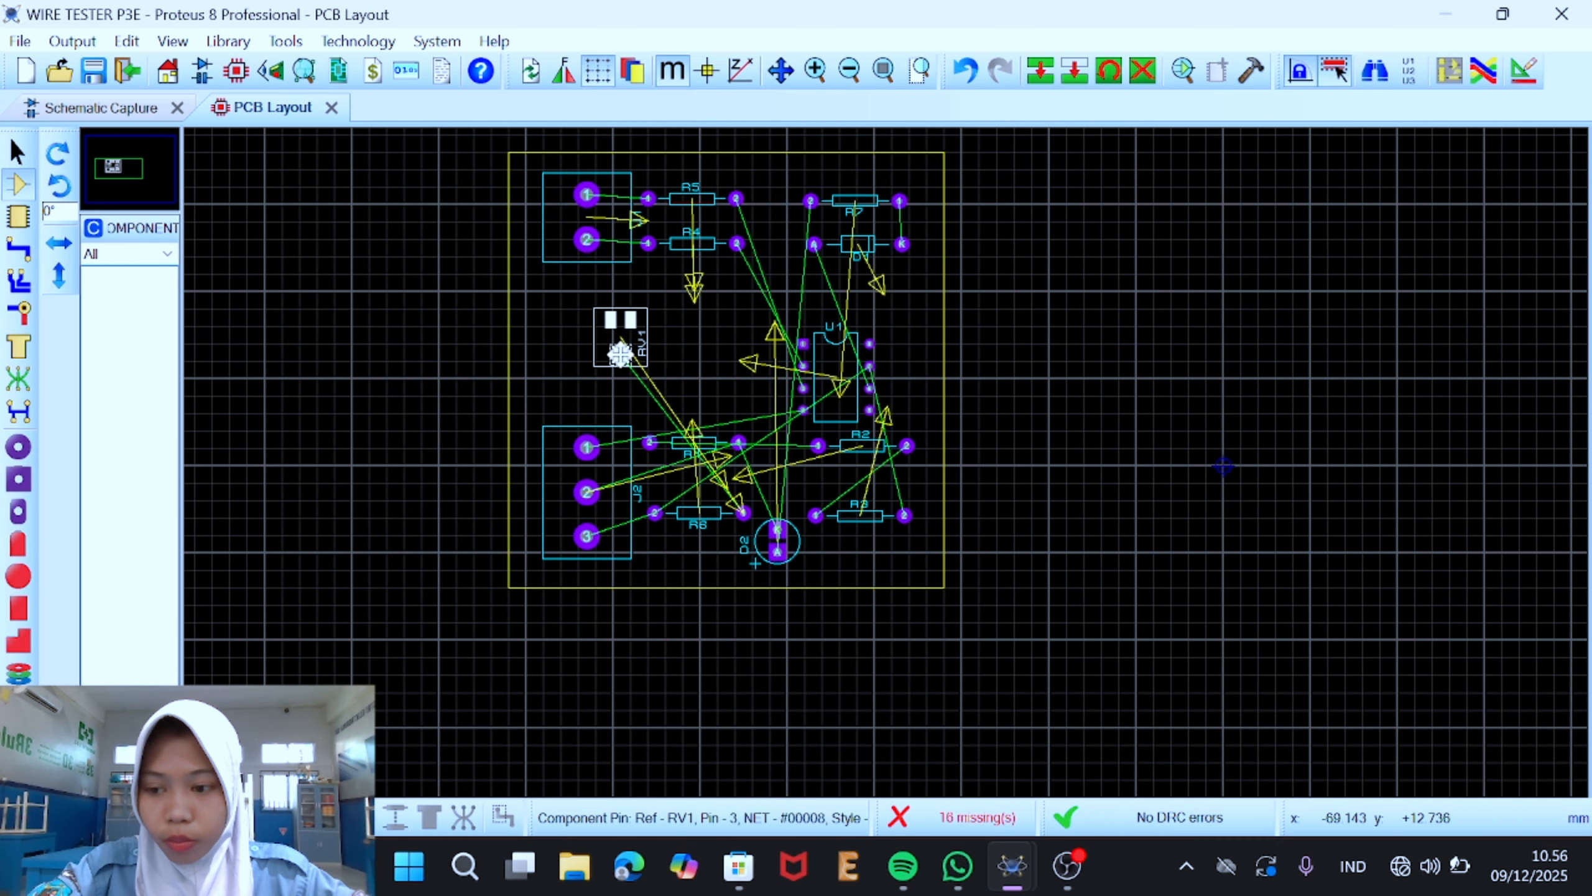
Step: Rotate U1 to lie horizontally with its notch facing RV1, and move it to the middle of the board
right_click(822, 414)
left_click(904, 362)
right_click(880, 385)
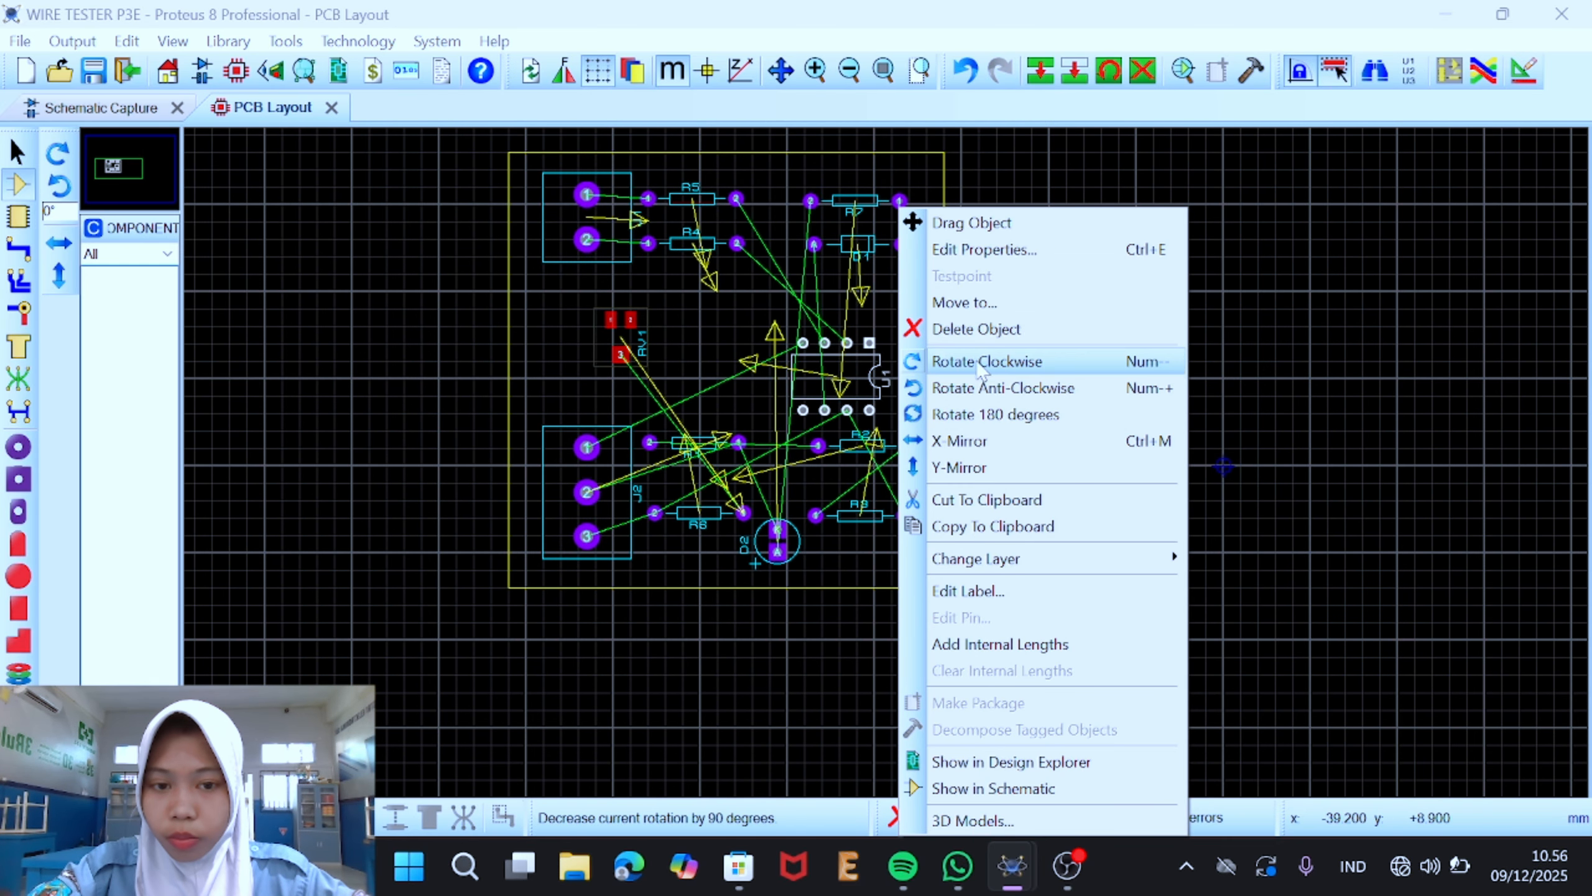
left_click(959, 416)
right_click(869, 354)
left_click(903, 221)
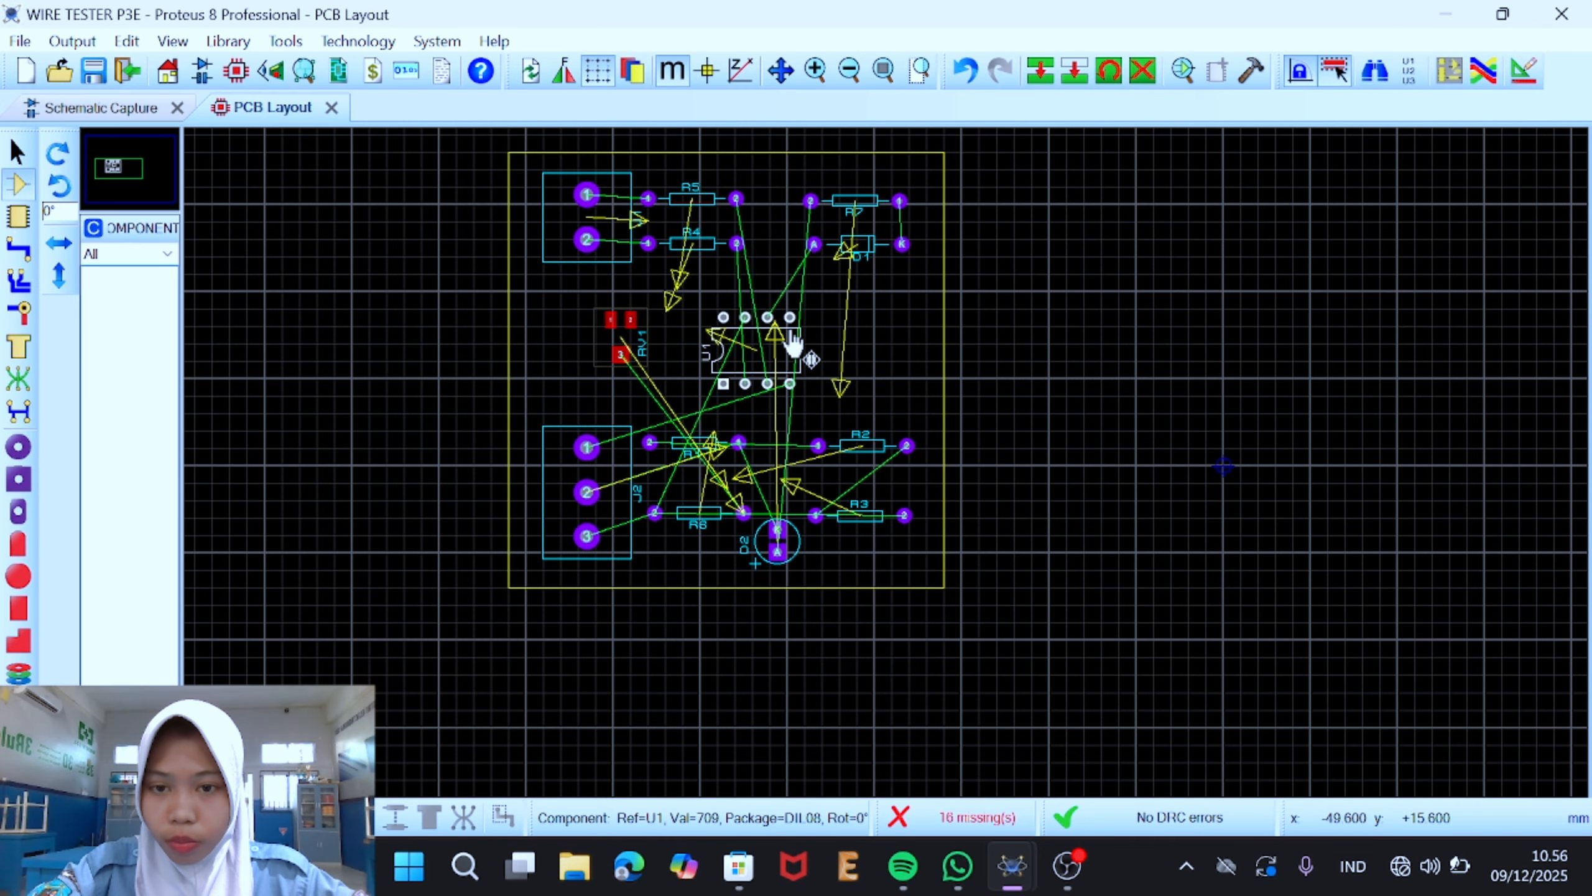
scroll(792, 331, "down", 1)
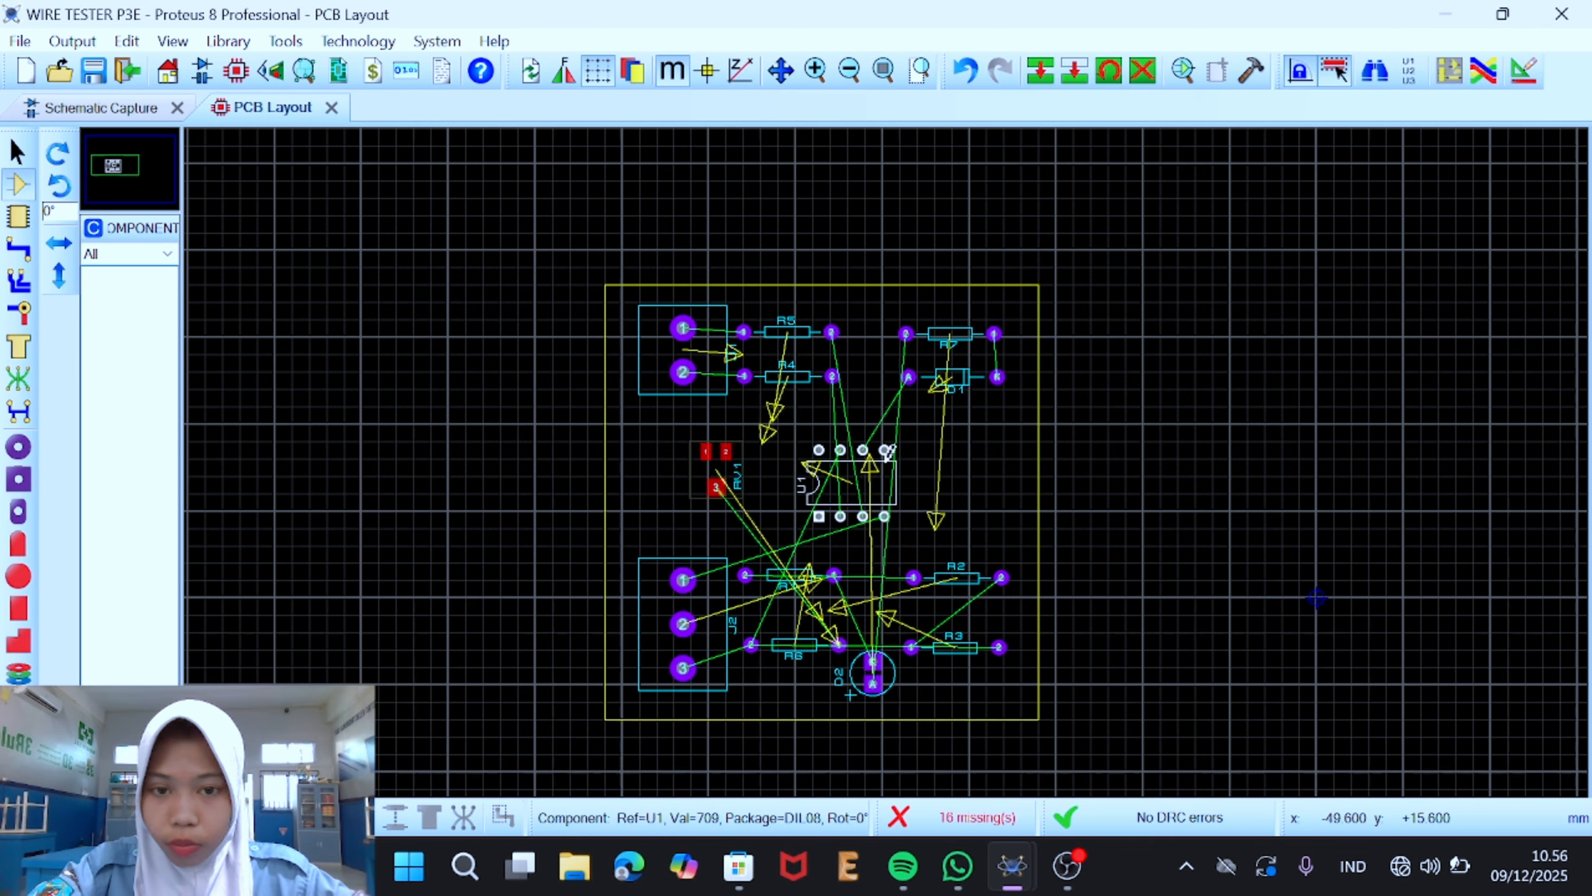
Step: Swap the positions of resistors R5 and R2, placing R2 beside J1 above R4 and R5 directly above R3
right_click(792, 332)
left_click(903, 224)
left_click(976, 544)
right_click(977, 576)
left_click(1067, 223)
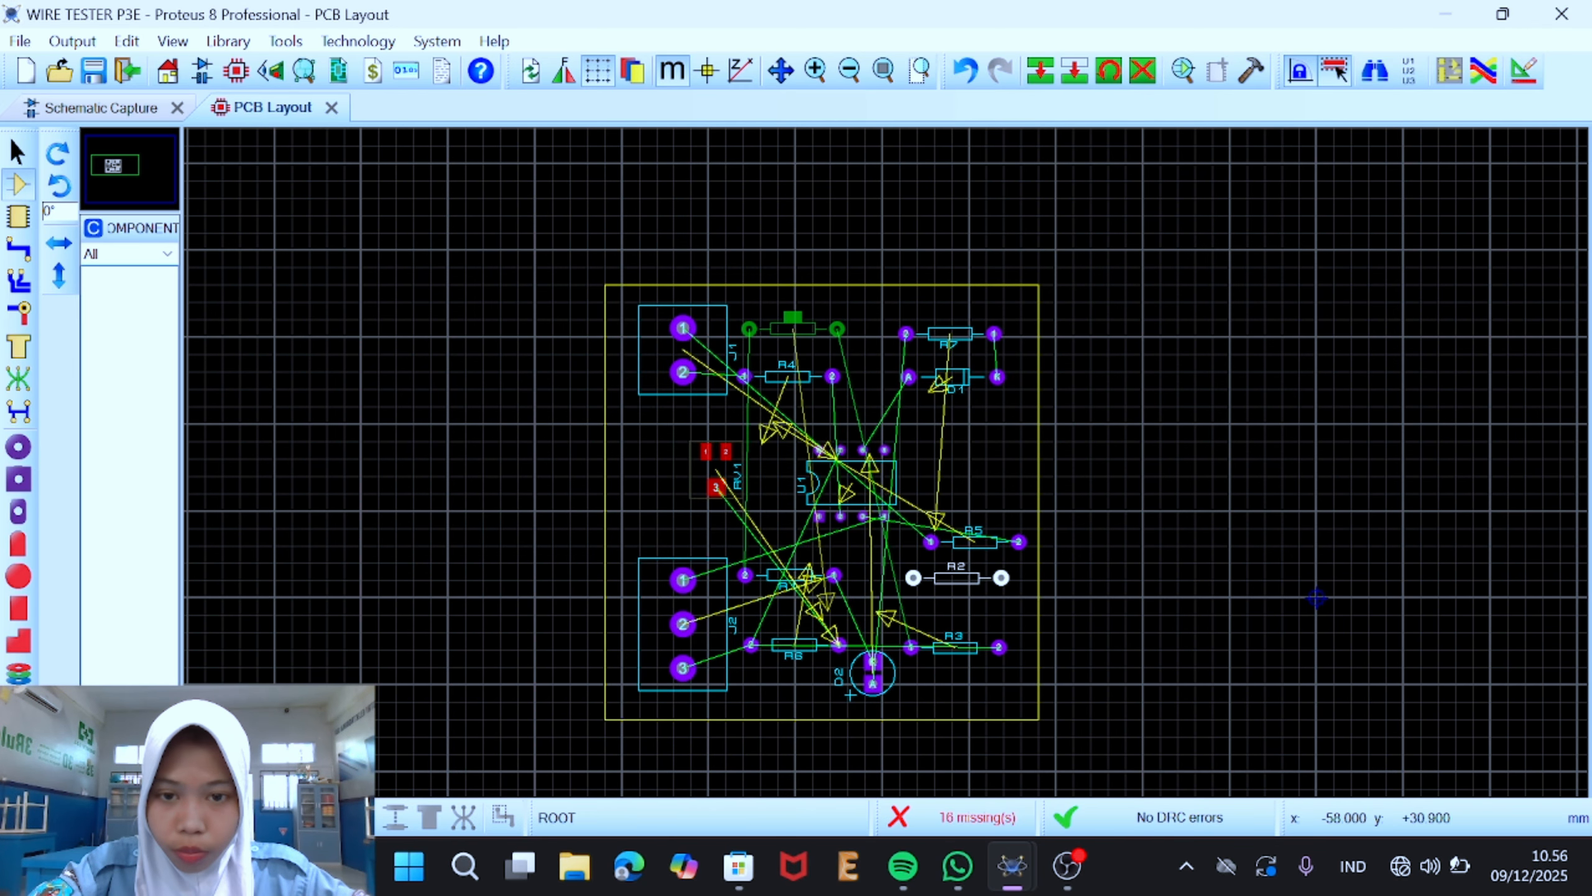
left_click(787, 334)
right_click(1004, 572)
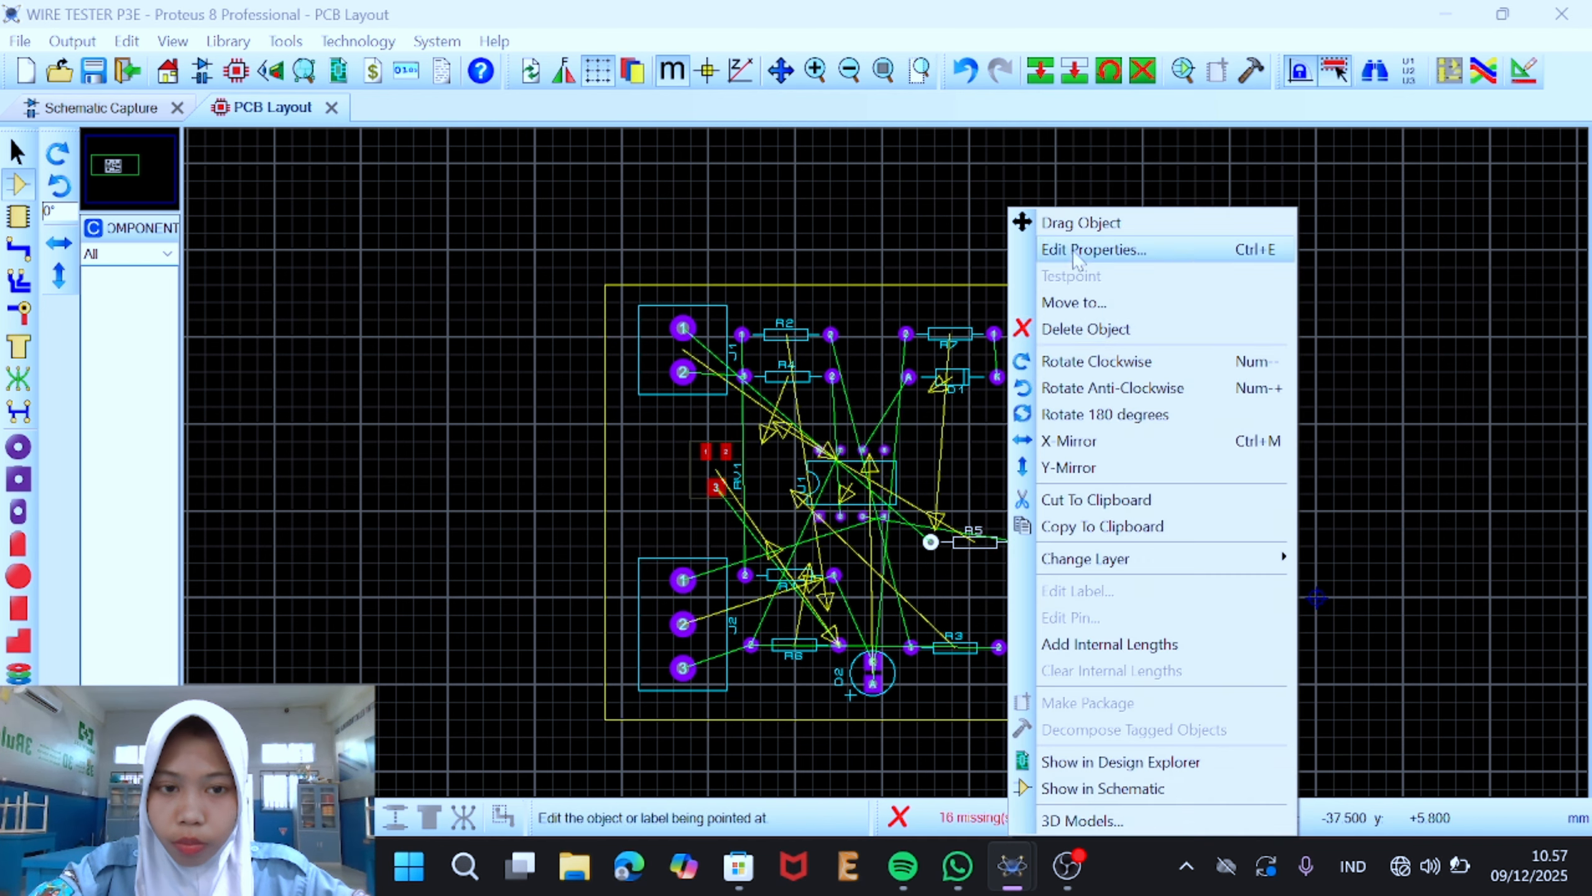
left_click(1067, 224)
left_click(978, 596)
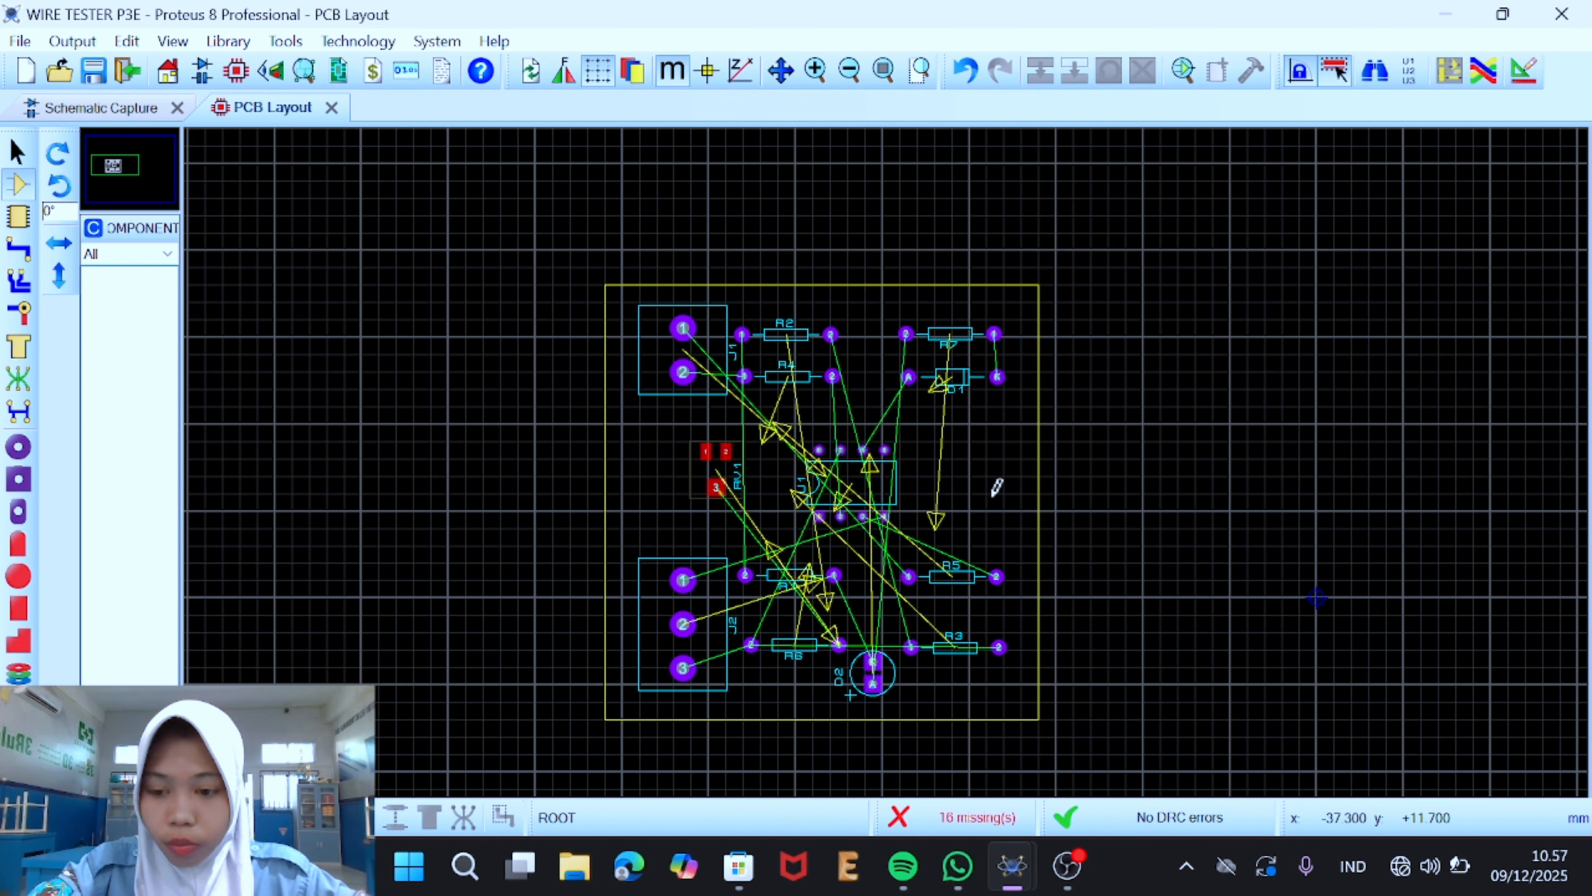
Step: Move LED D2 beside U1, between D1 and R5, and rotate it 180 degrees so that its anode faces D1
right_click(875, 673)
left_click(953, 49)
right_click(994, 481)
left_click(1077, 413)
left_click(985, 541)
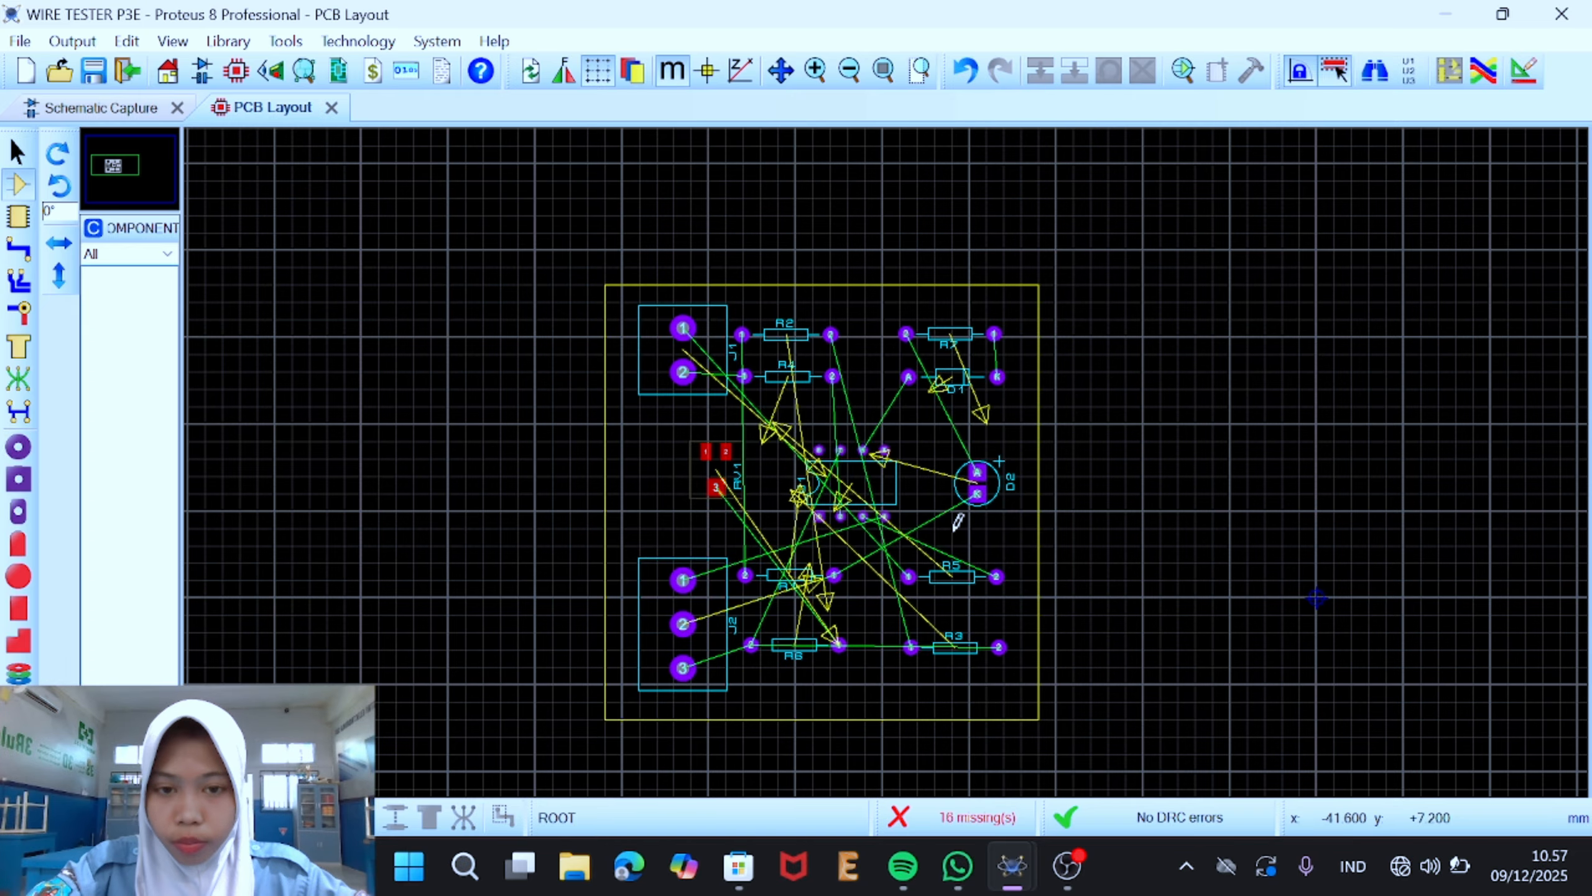
Step: Change the layer of RV1's pin 3 pad to Bottom Copper
scroll(954, 534, "down", 2)
left_click(883, 70)
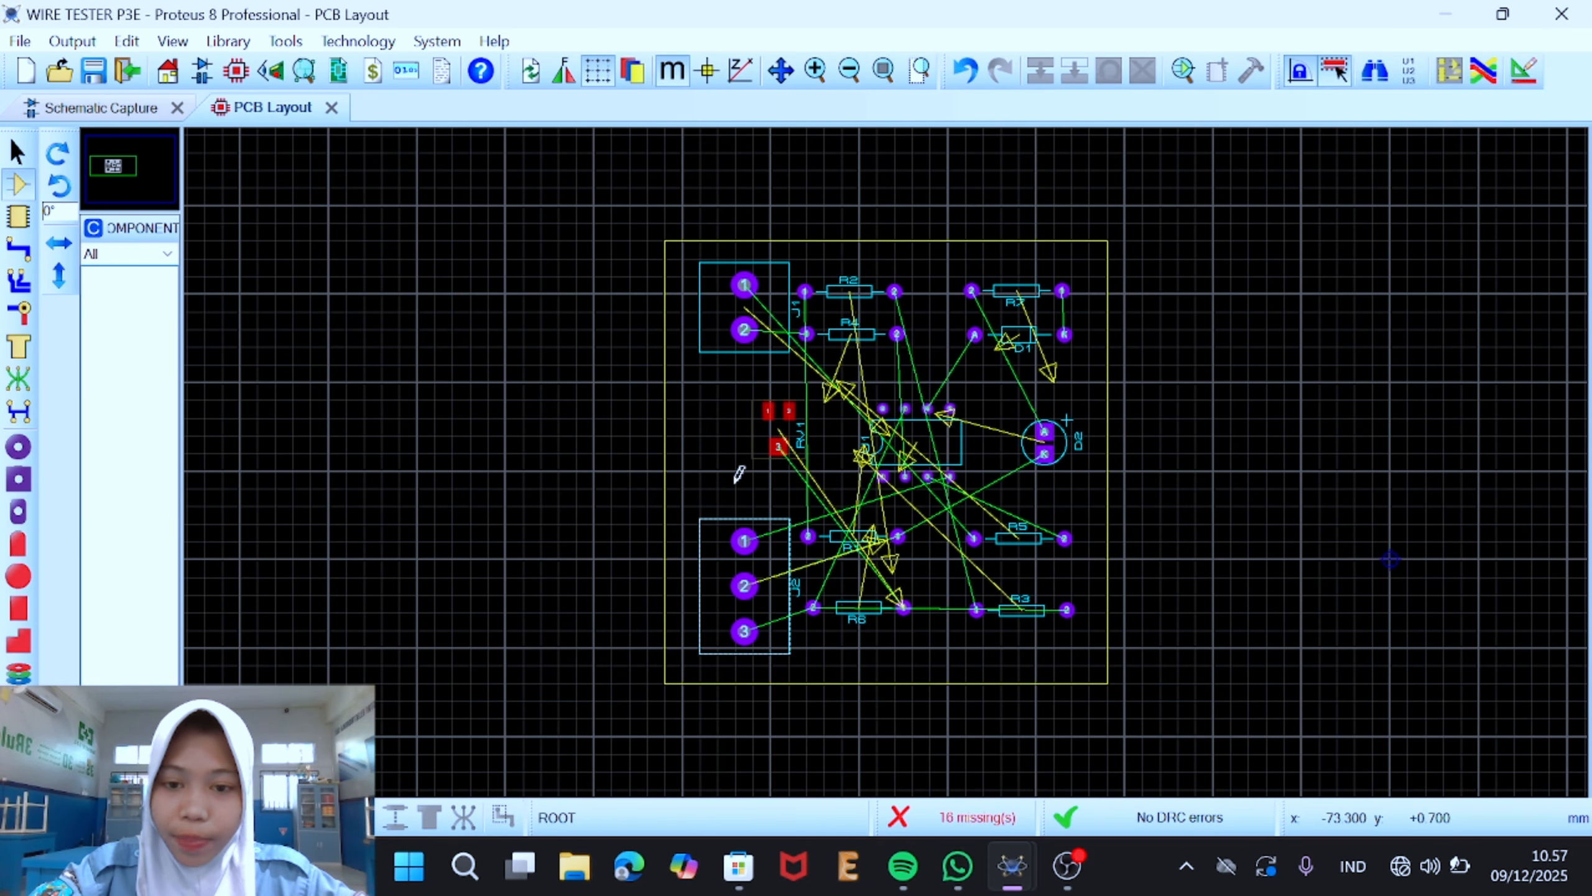
scroll(773, 451, "up", 2)
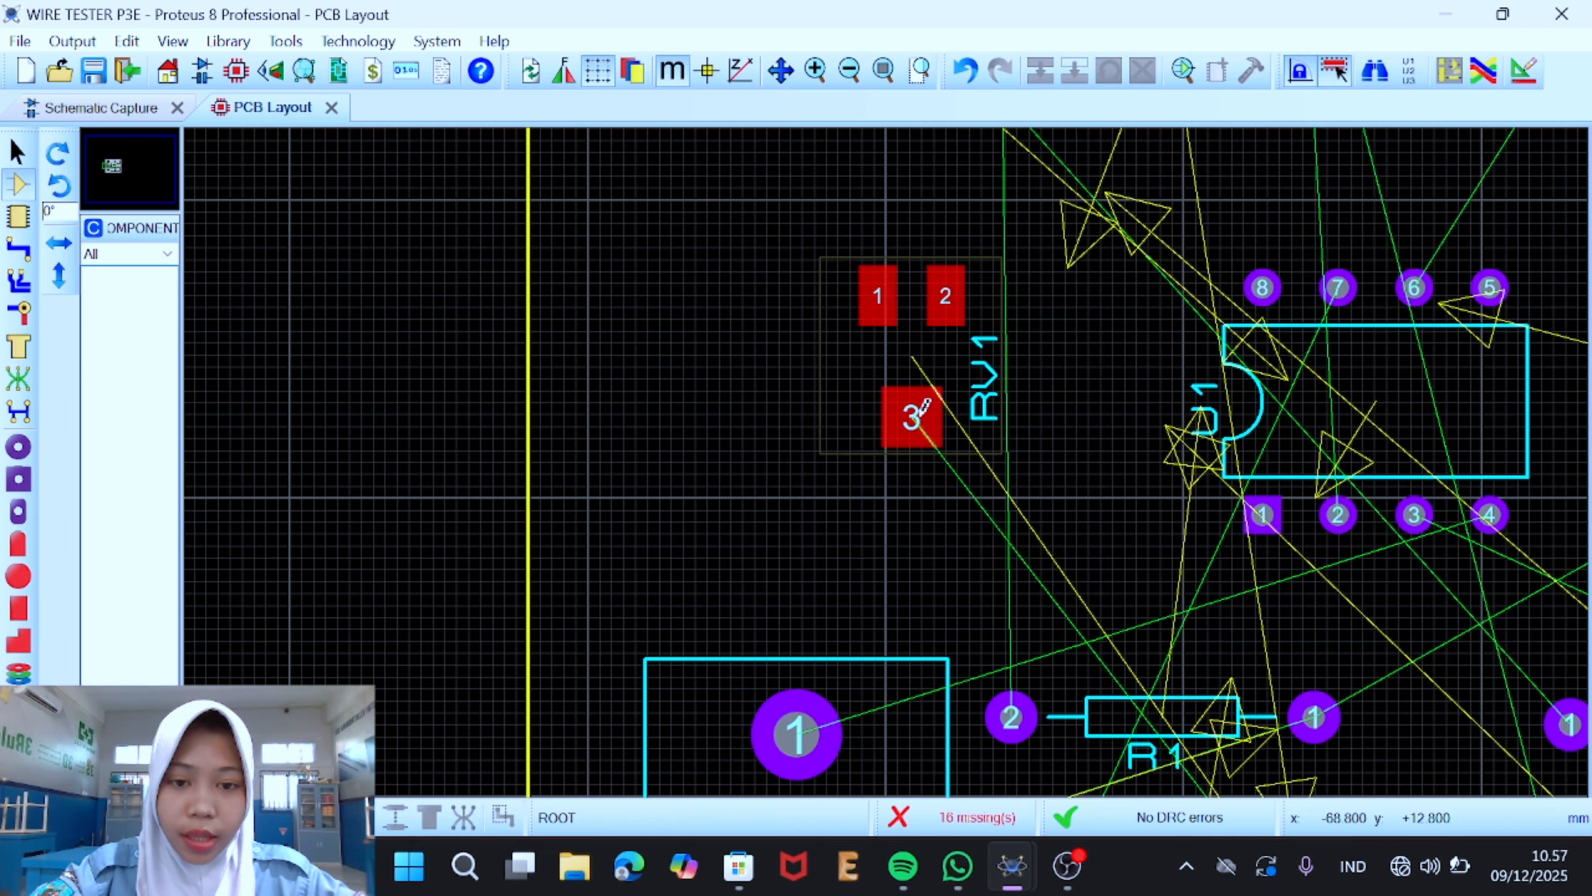
right_click(910, 417)
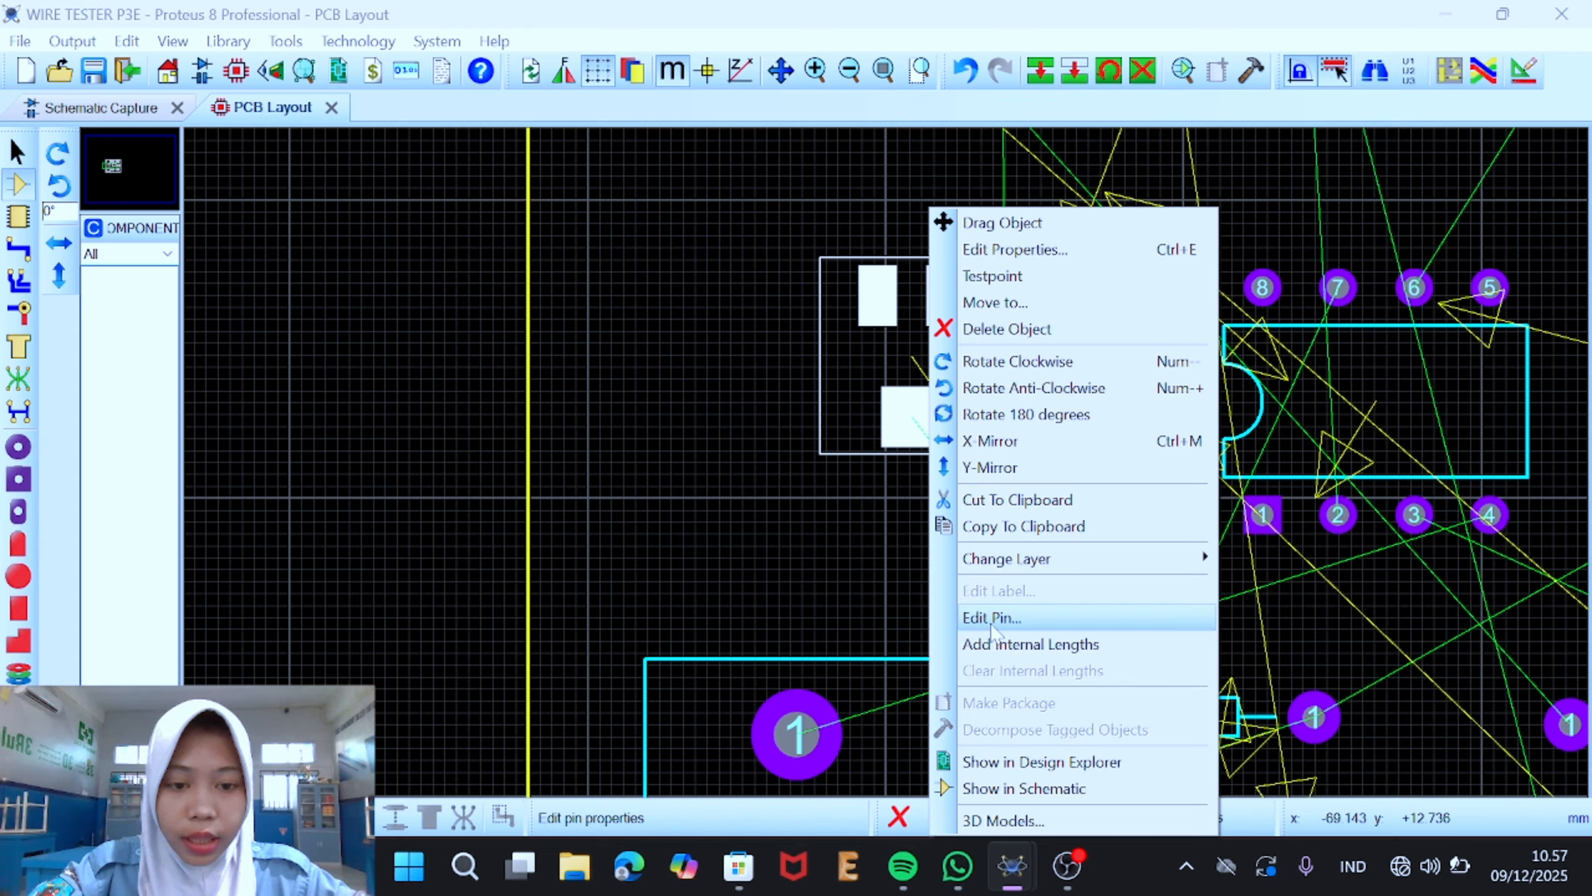
left_click(990, 619)
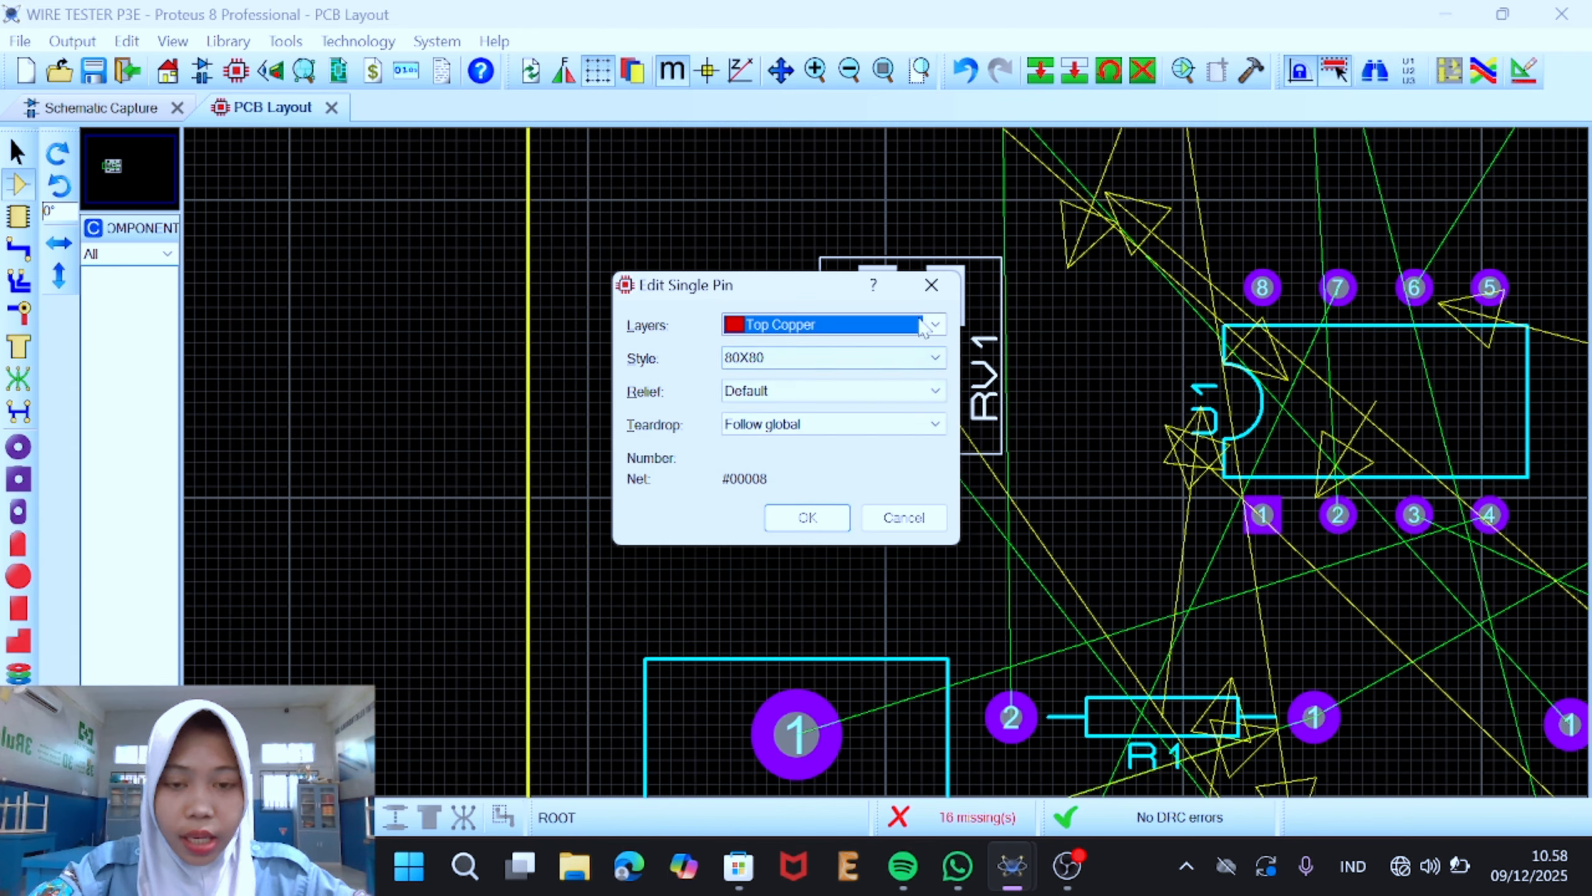
left_click(933, 326)
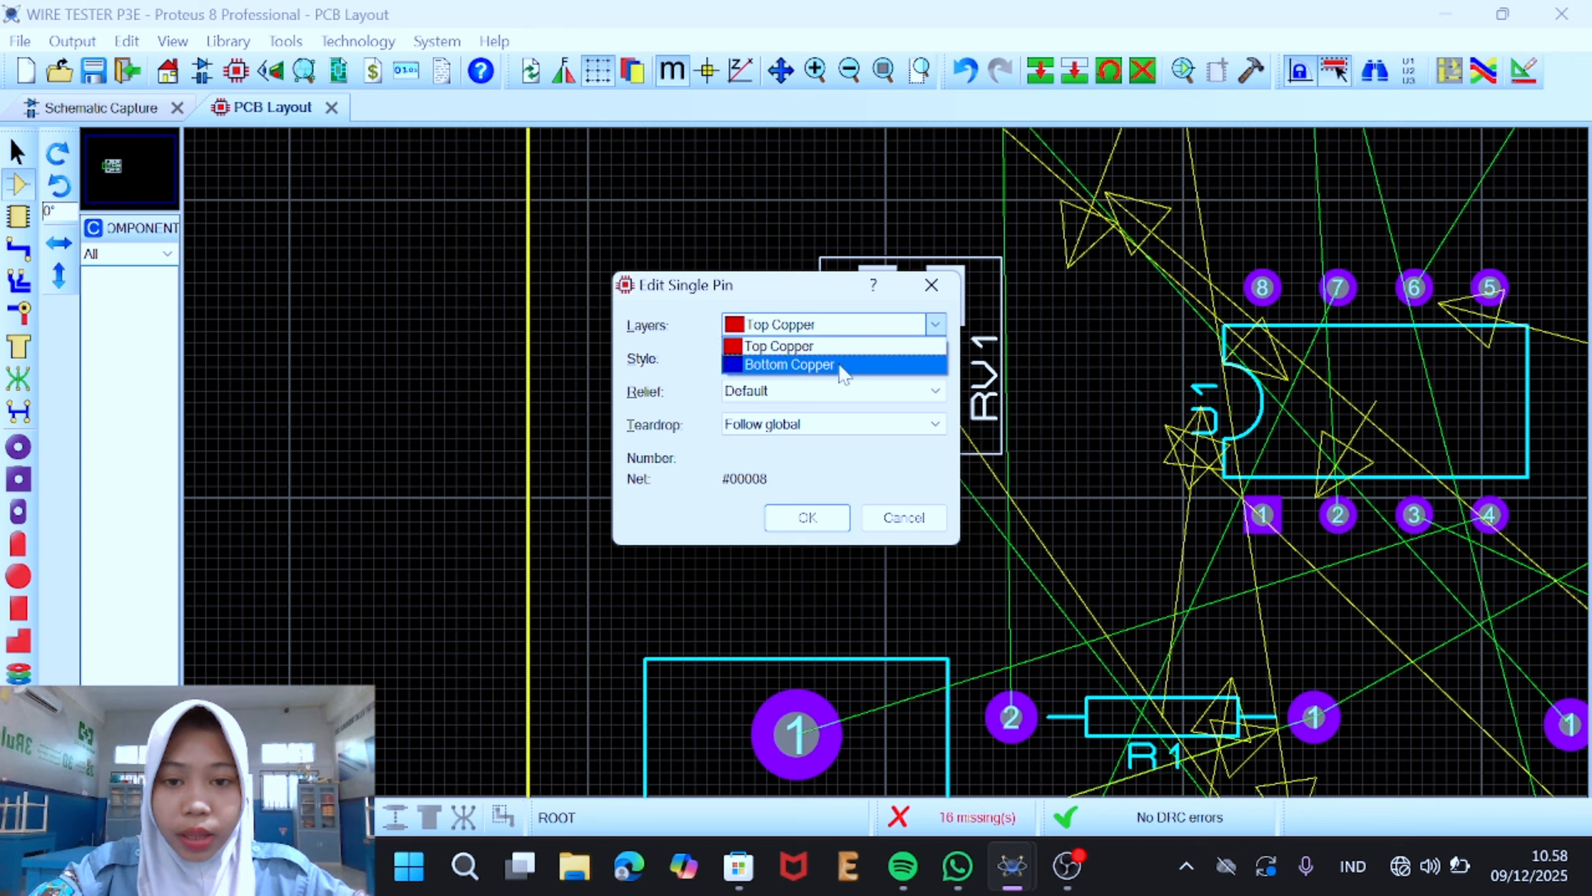
left_click(842, 368)
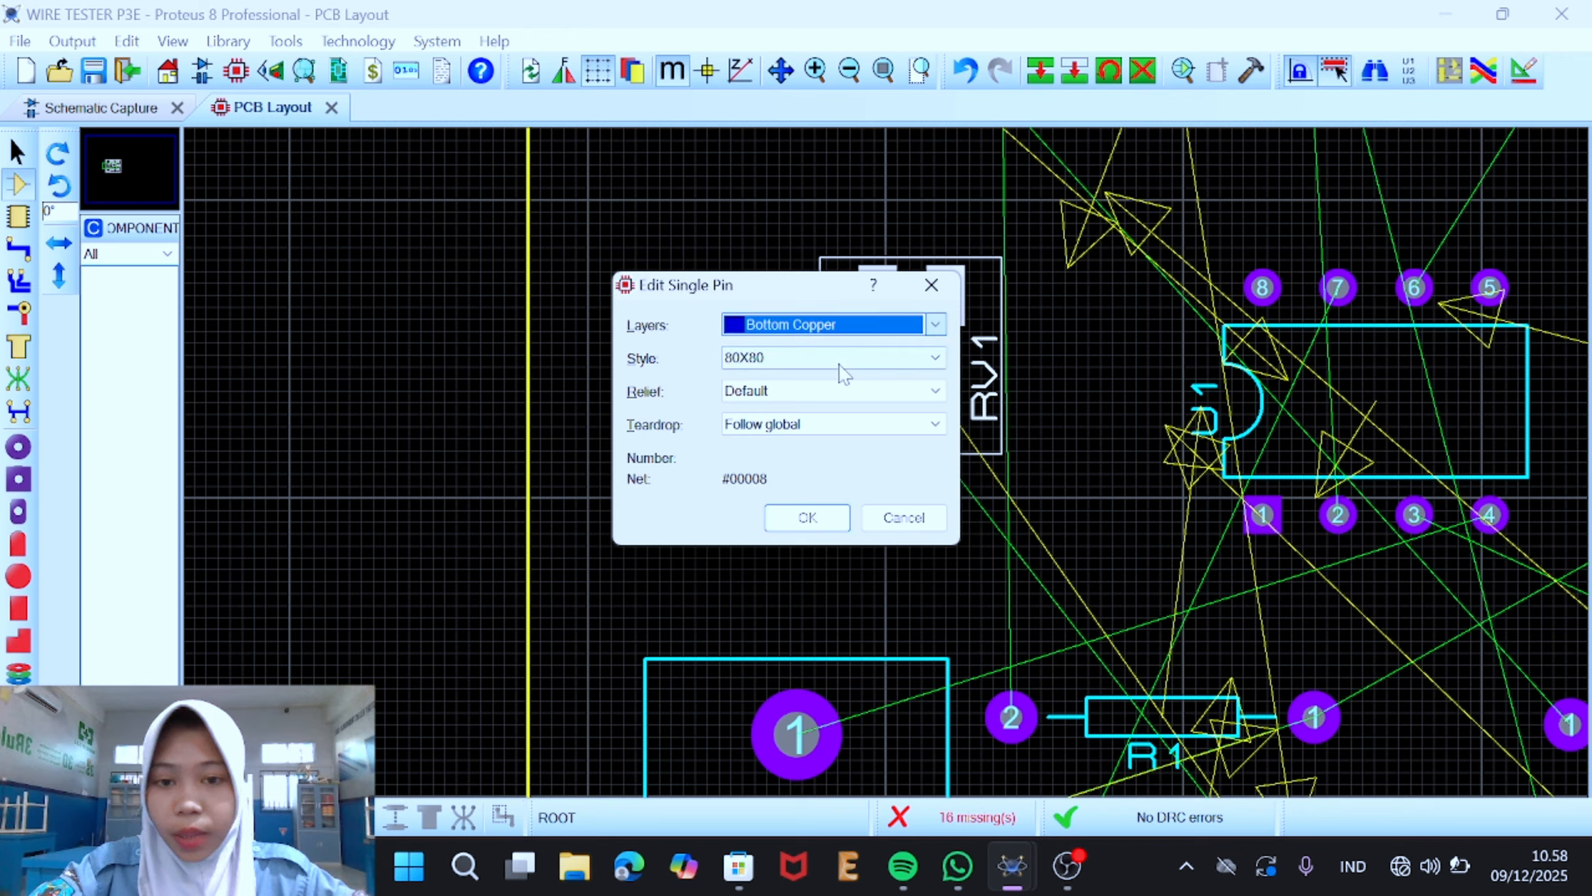
left_click(824, 507)
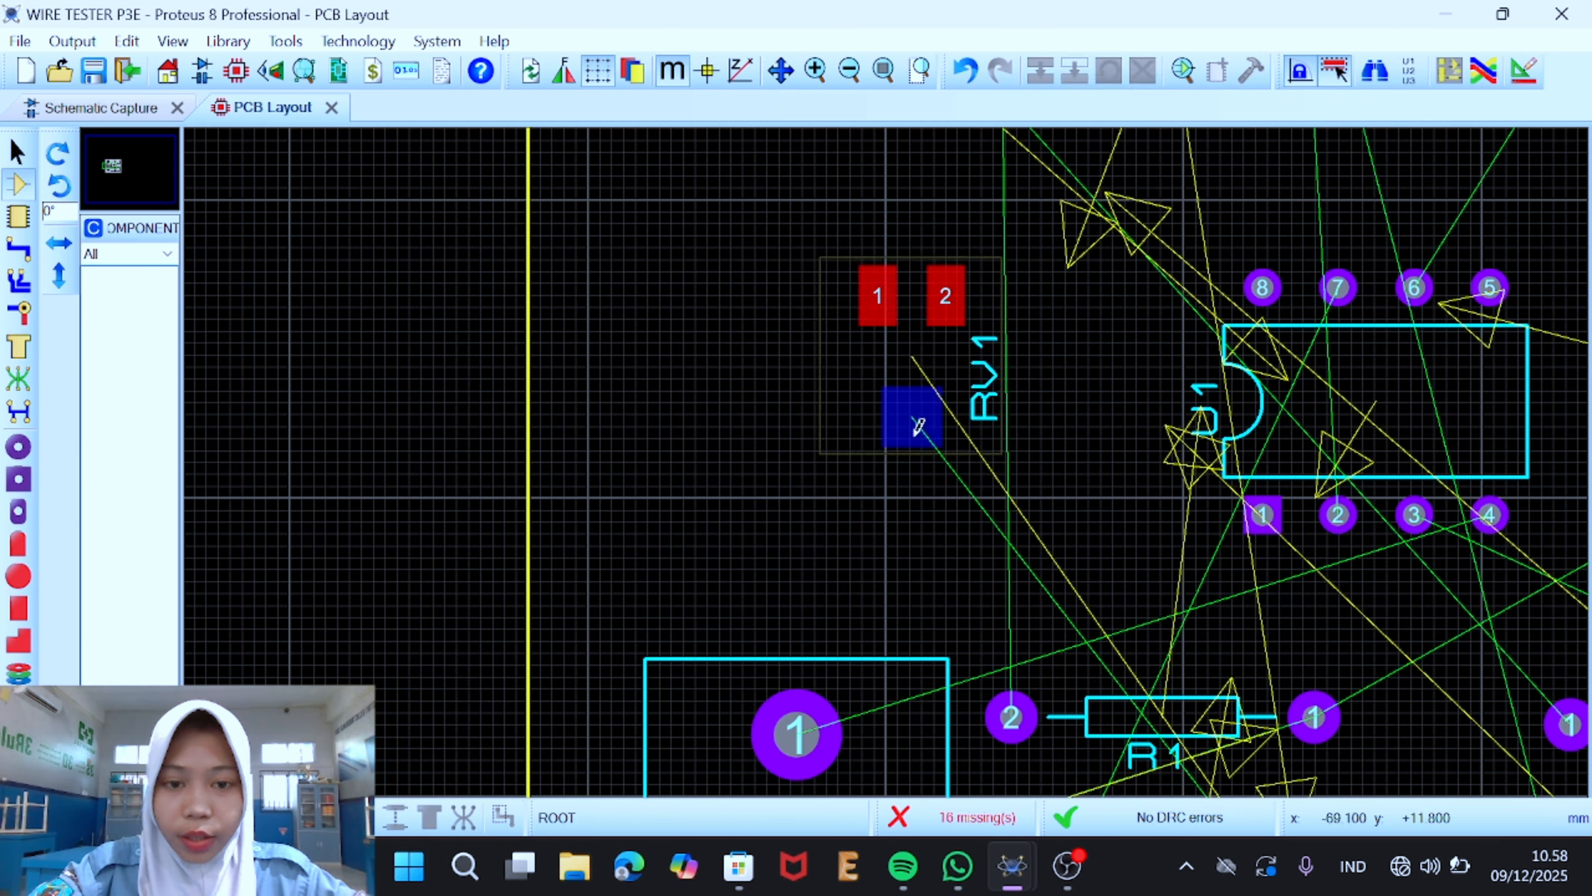
Step: Change the layer of RV1's pin 2 pad to Bottom Copper
right_click(948, 297)
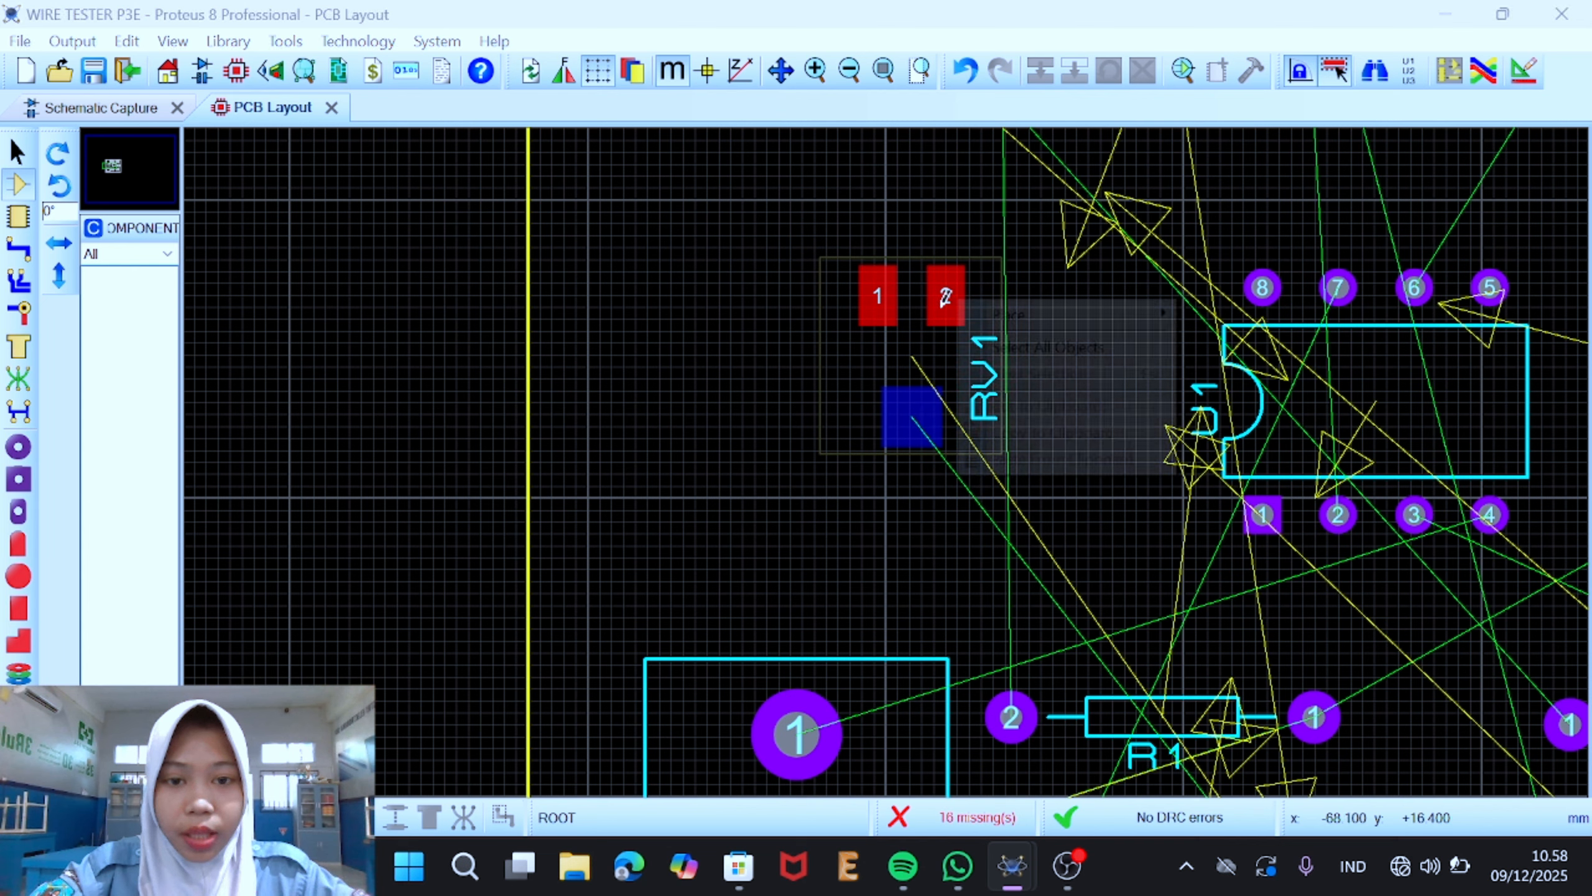
left_click(877, 363)
left_click_drag(877, 364, 934, 303)
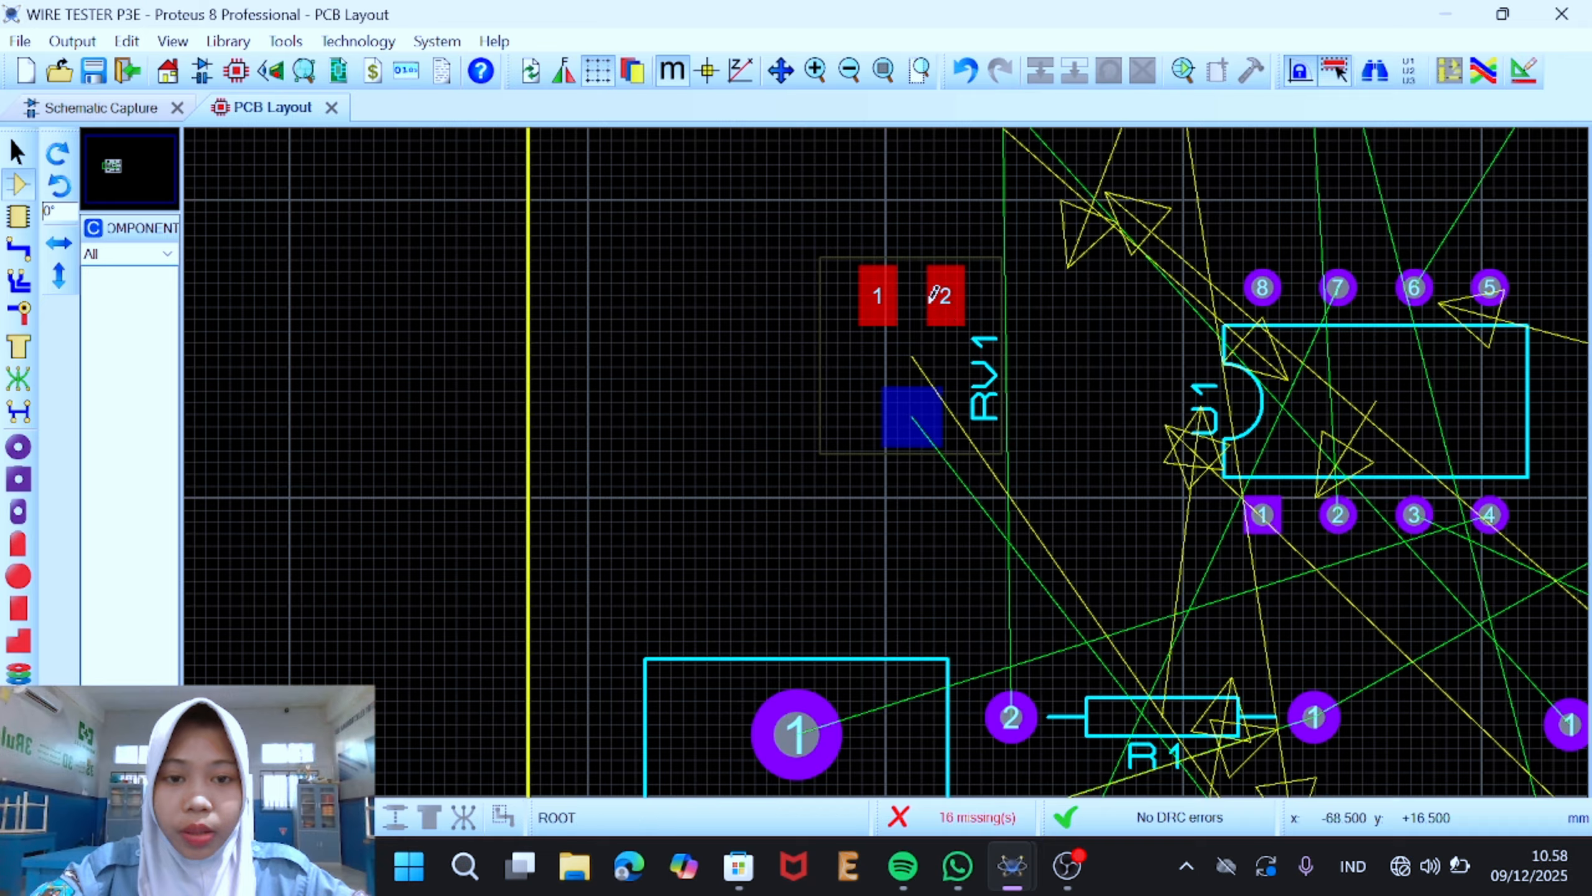
left_click(934, 302)
right_click(946, 300)
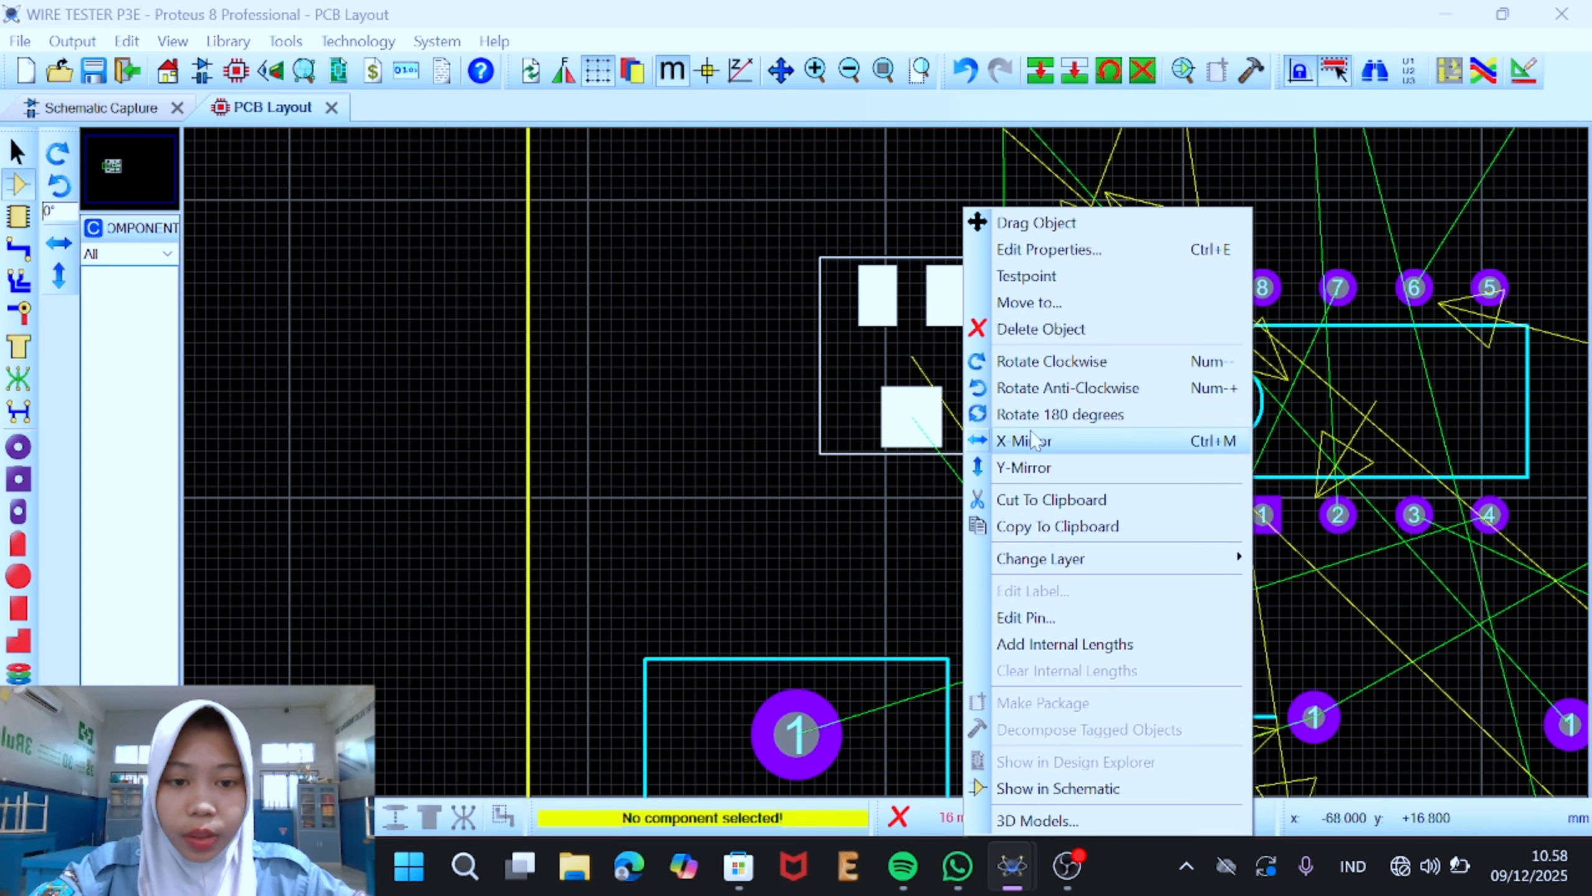
left_click(1045, 618)
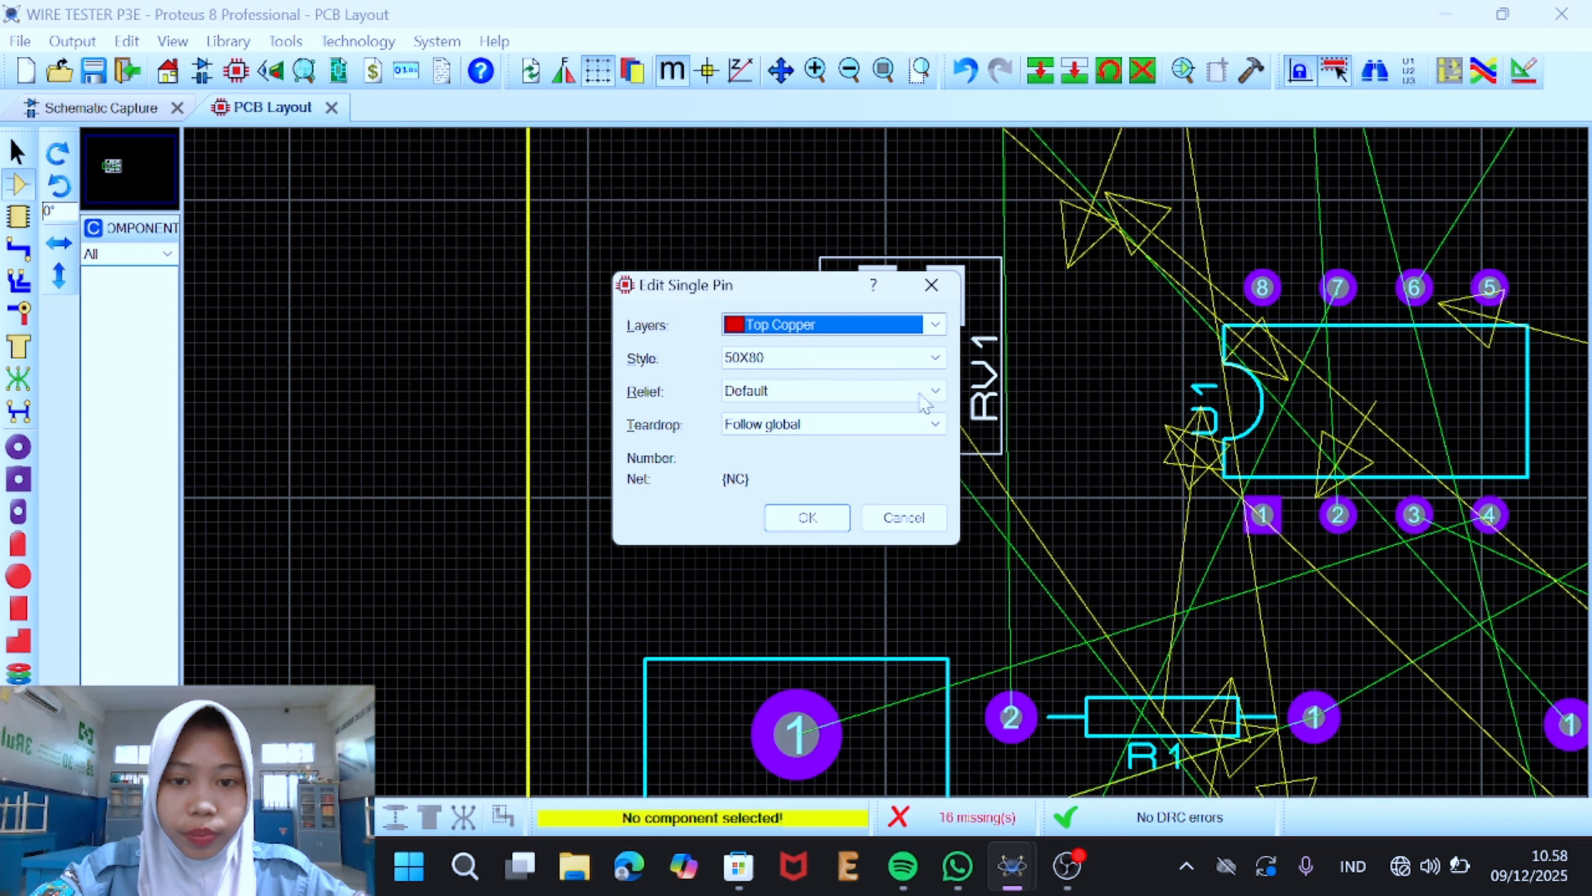
left_click(936, 324)
left_click(890, 365)
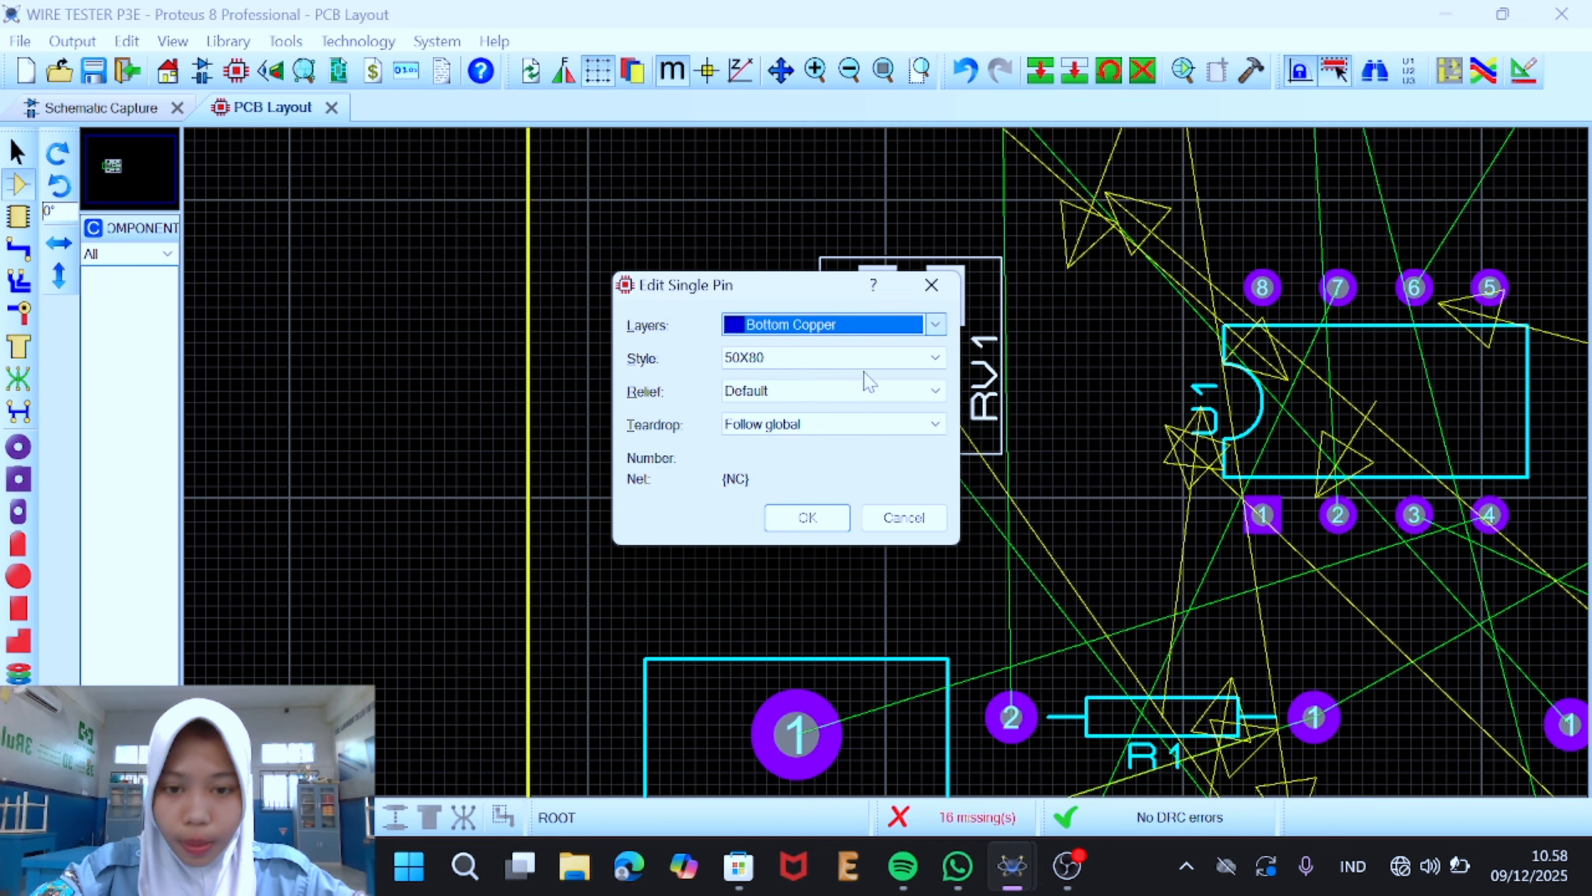
left_click(822, 521)
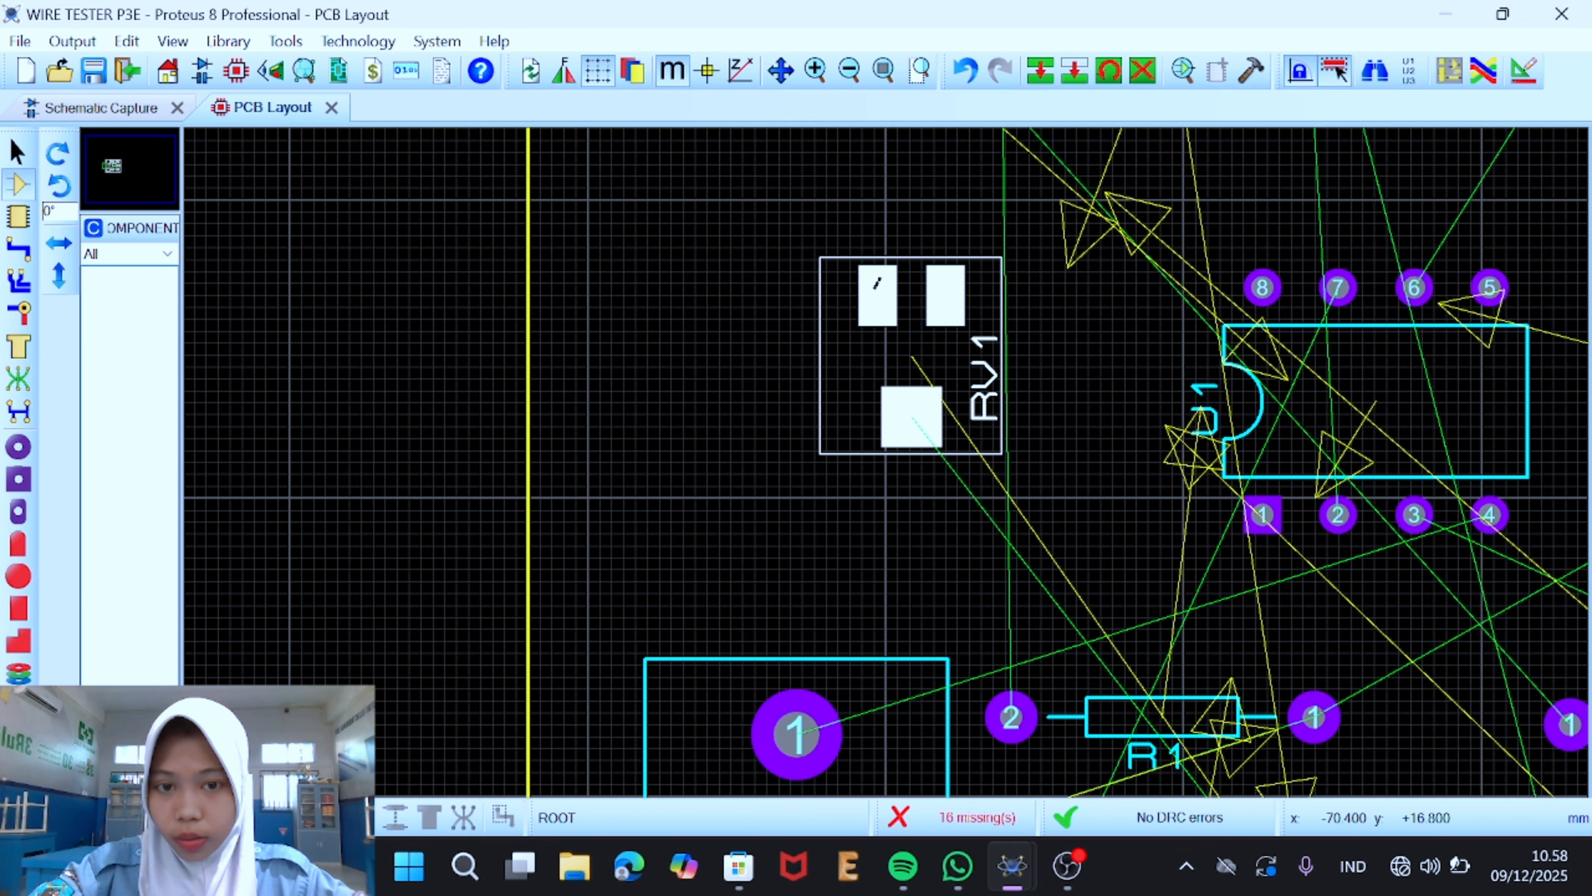
Step: Change the layer of RV1's pin 1 pad to Bottom Copper
left_click(841, 326)
right_click(877, 293)
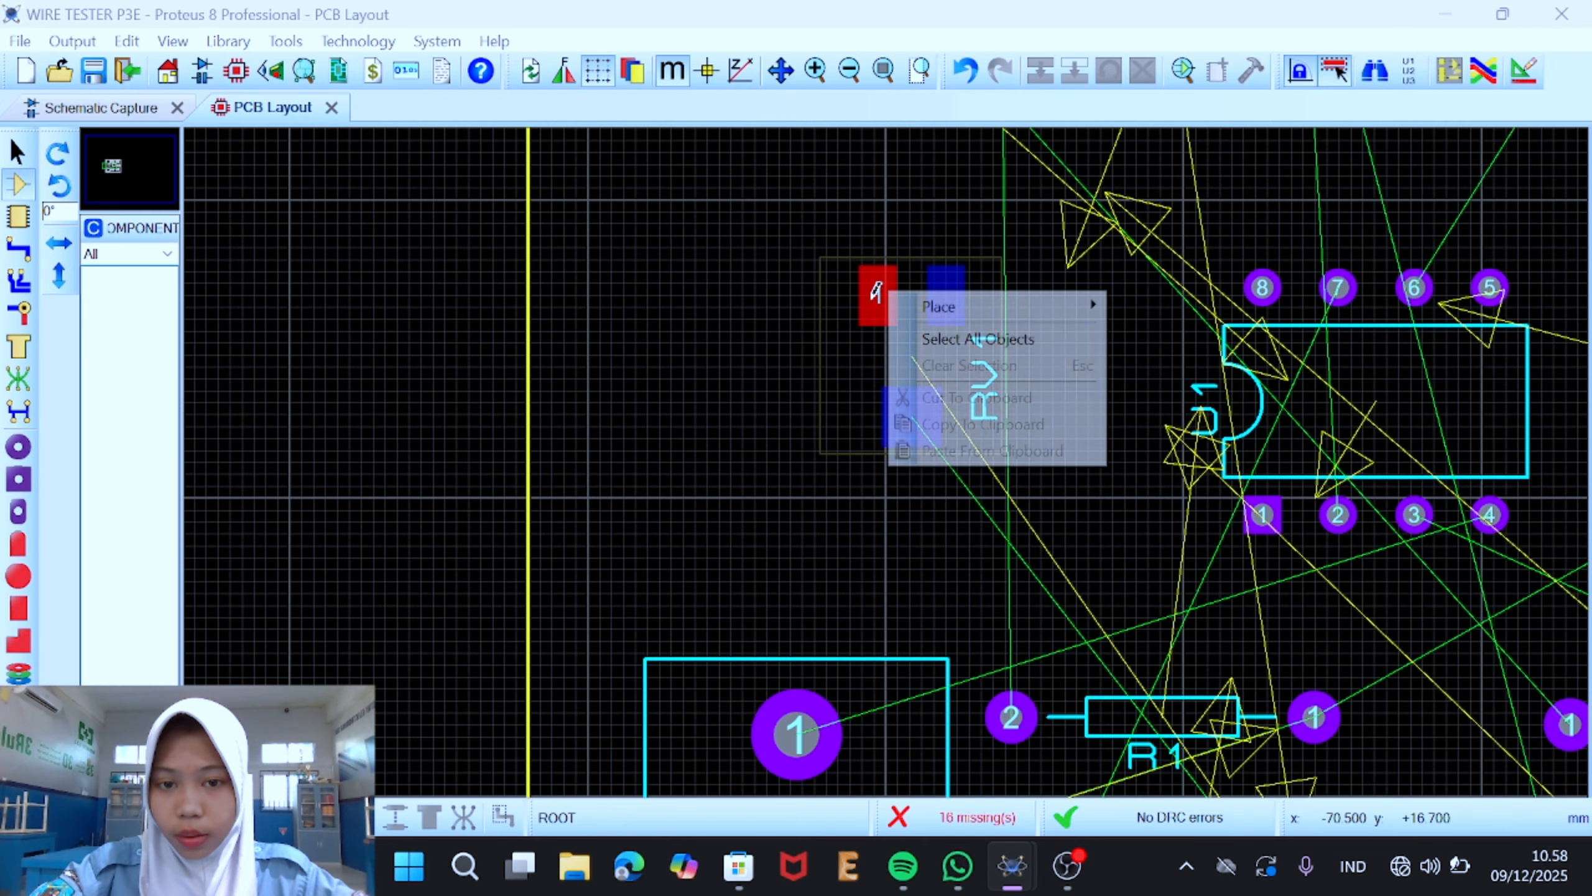
left_click(877, 293)
left_click(877, 294)
right_click(878, 295)
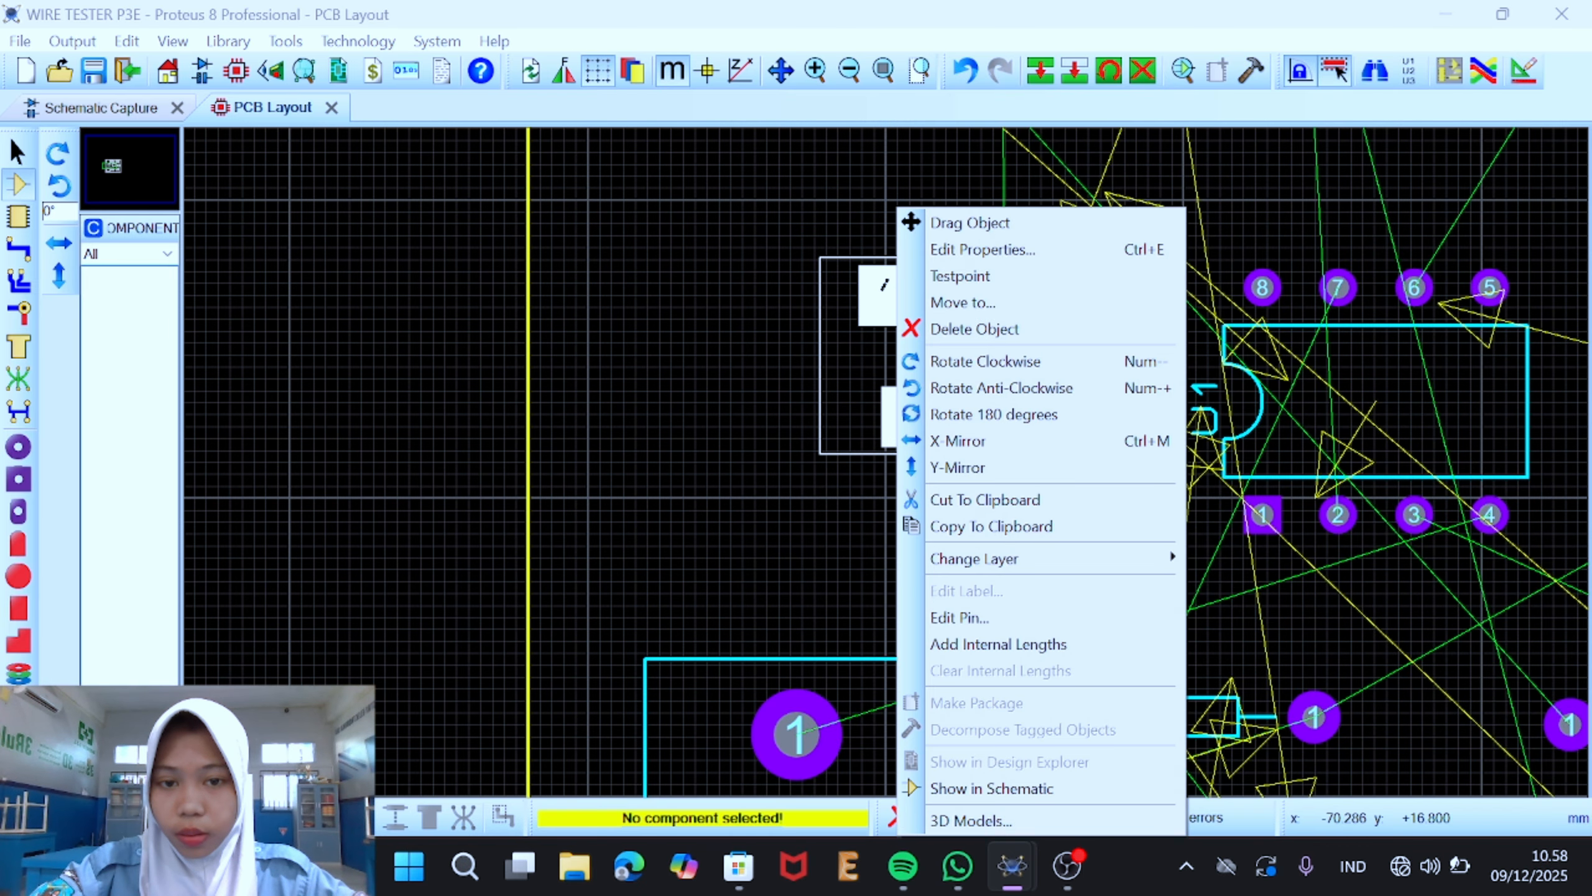
left_click(1012, 618)
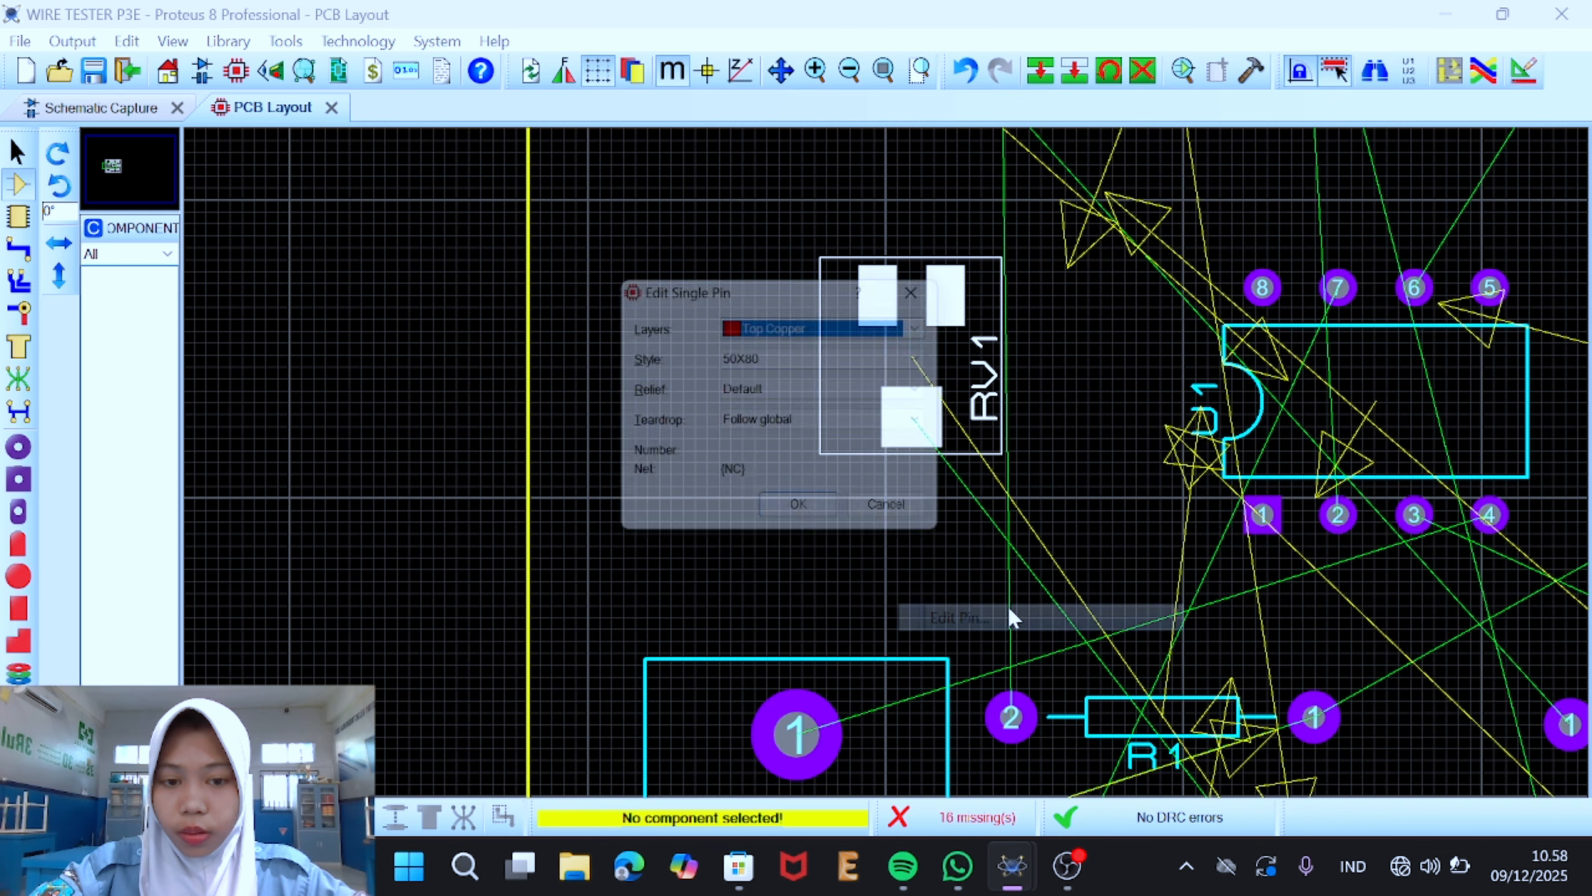
left_click(935, 325)
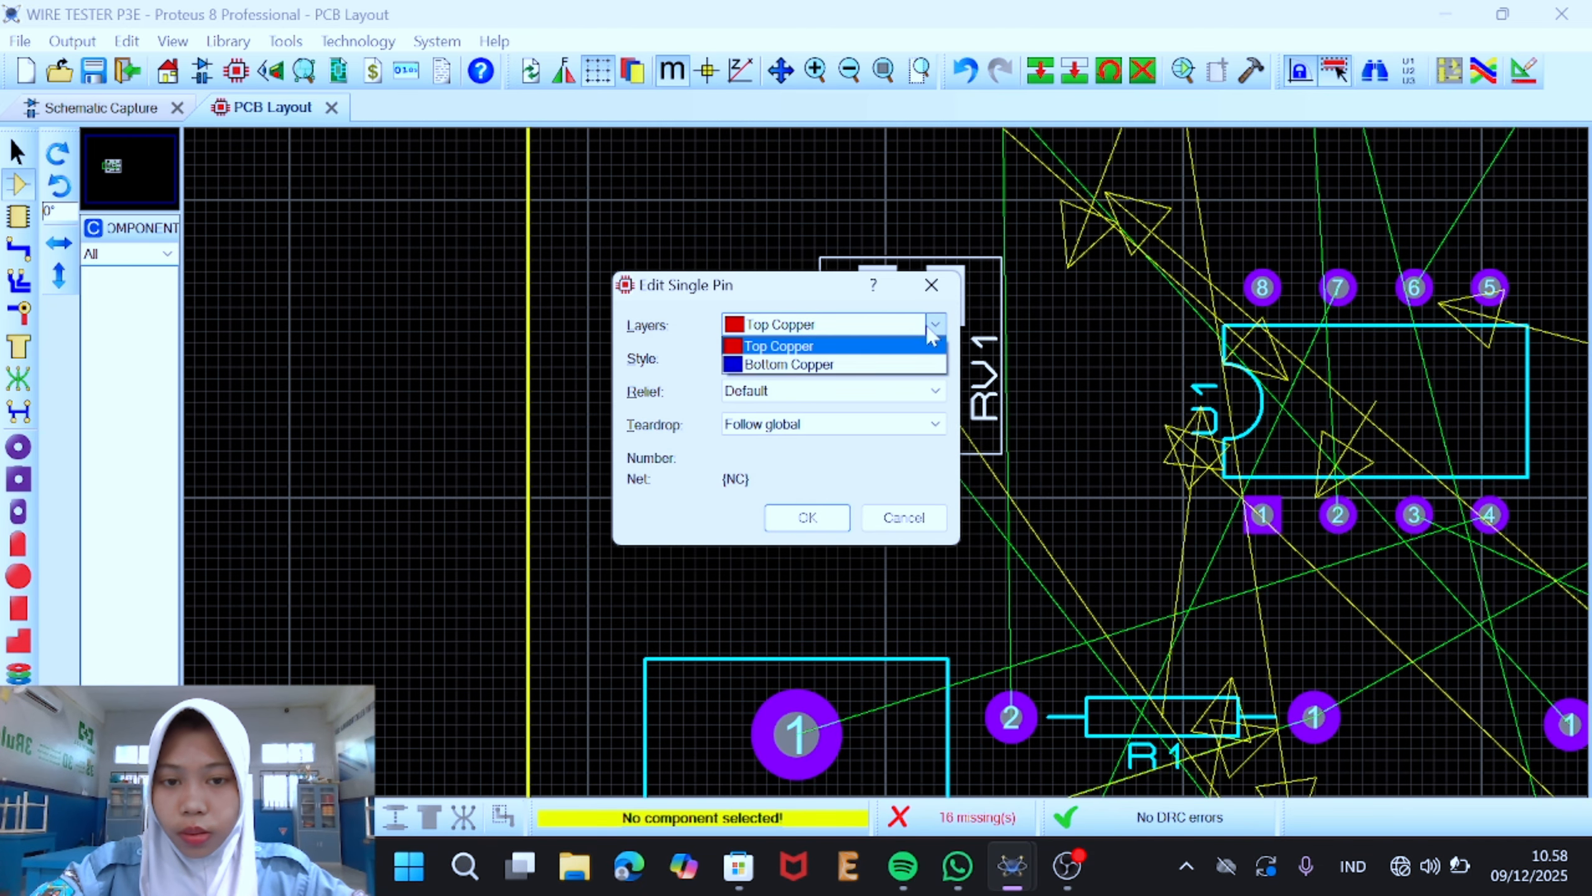
left_click(861, 365)
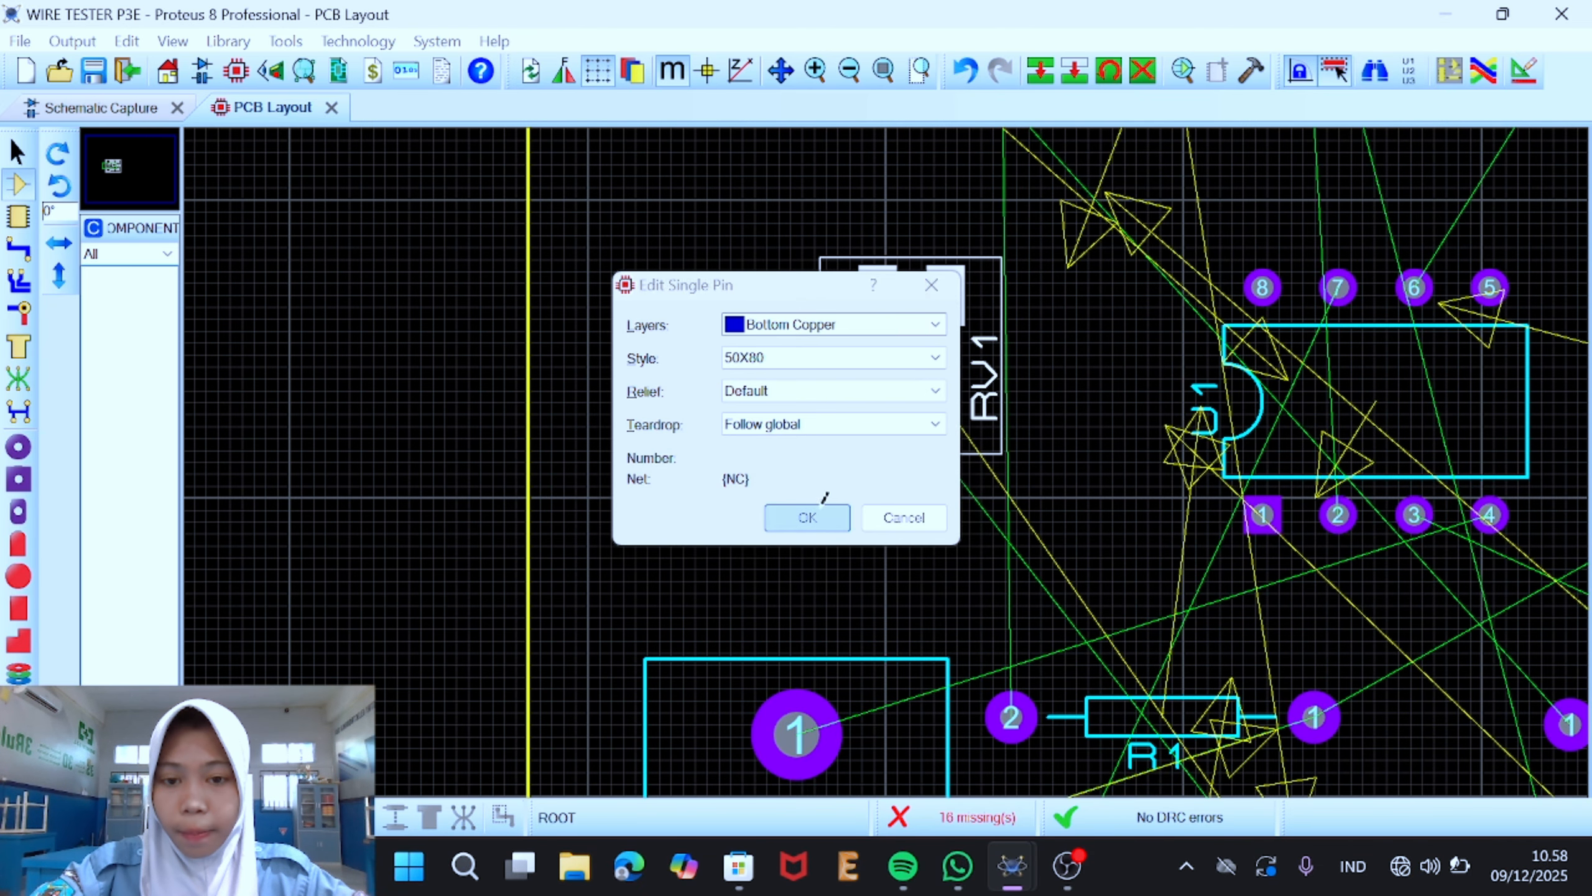
left_click(809, 518)
scroll(847, 474, "down", 2)
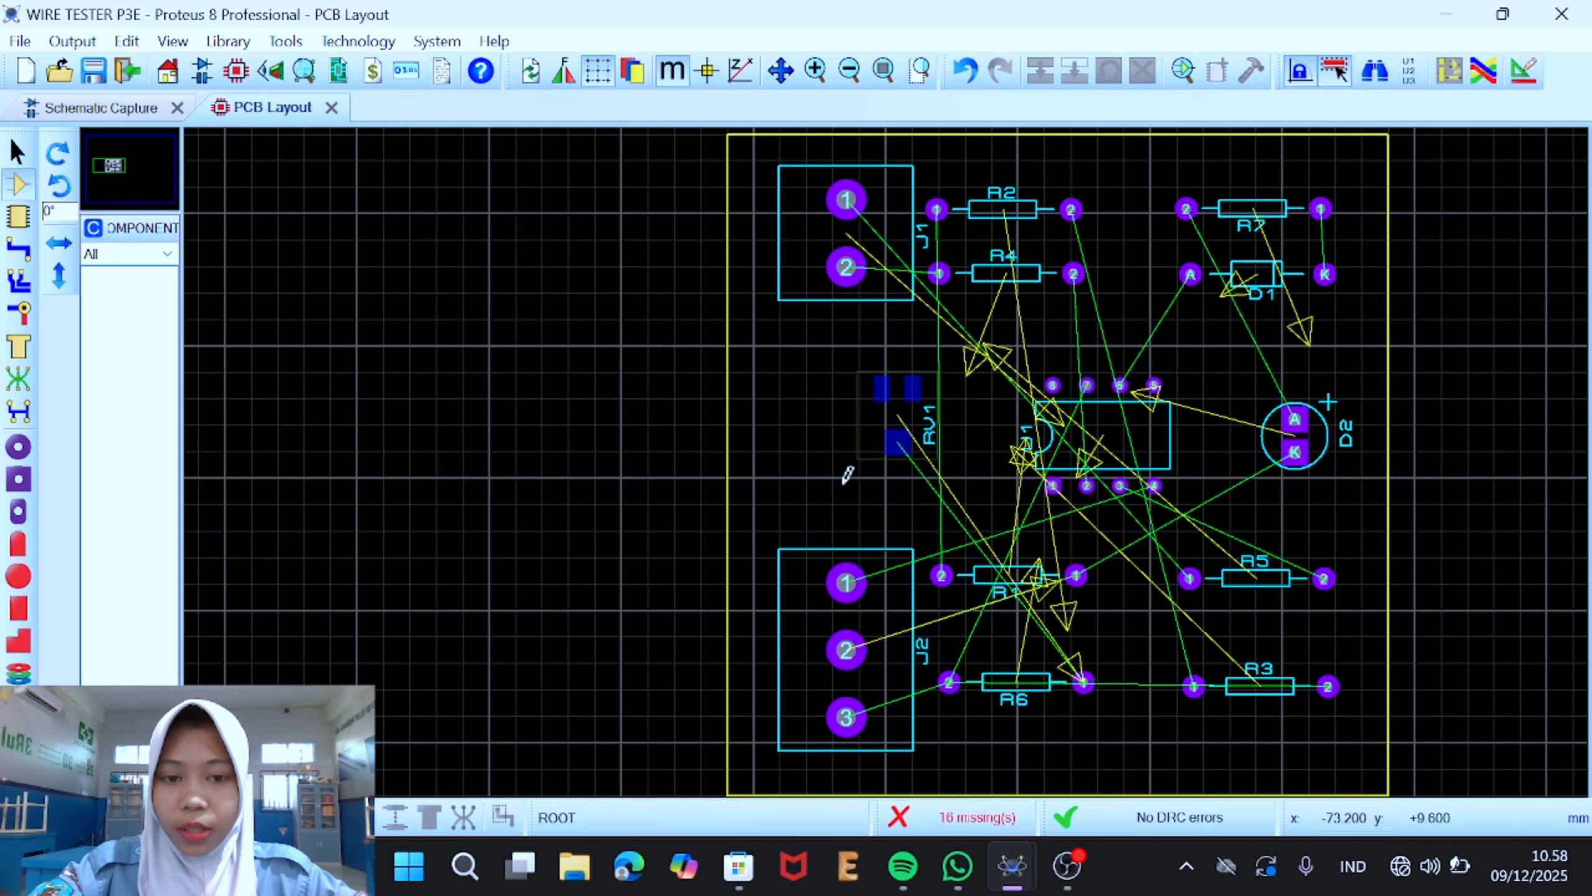
scroll(1061, 461, "up", 1)
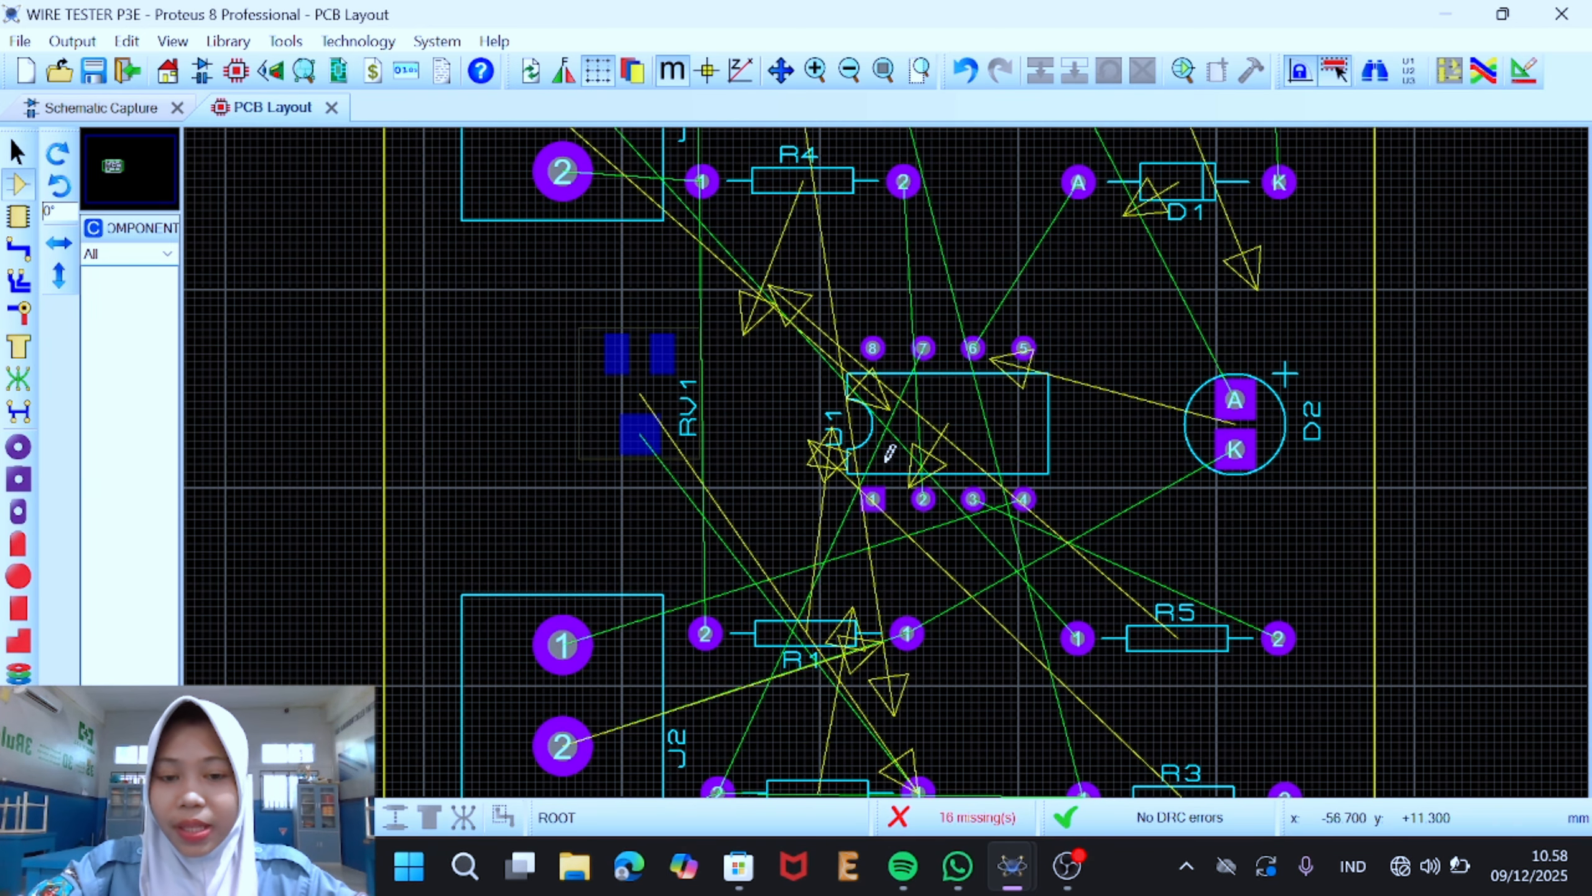
scroll(886, 462, "down", 2)
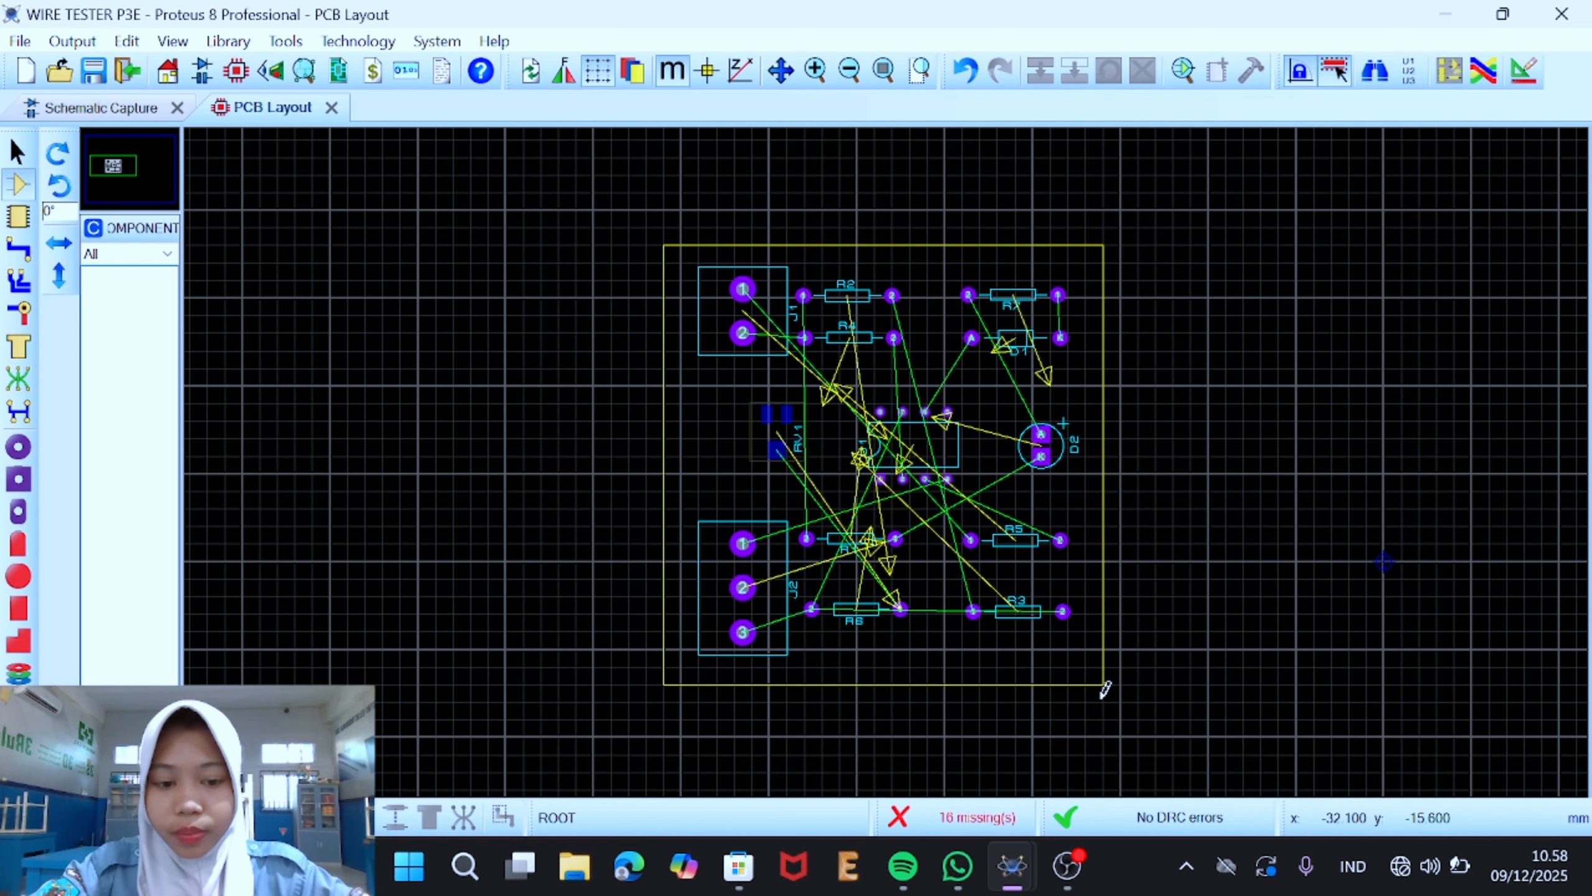
left_click(1053, 886)
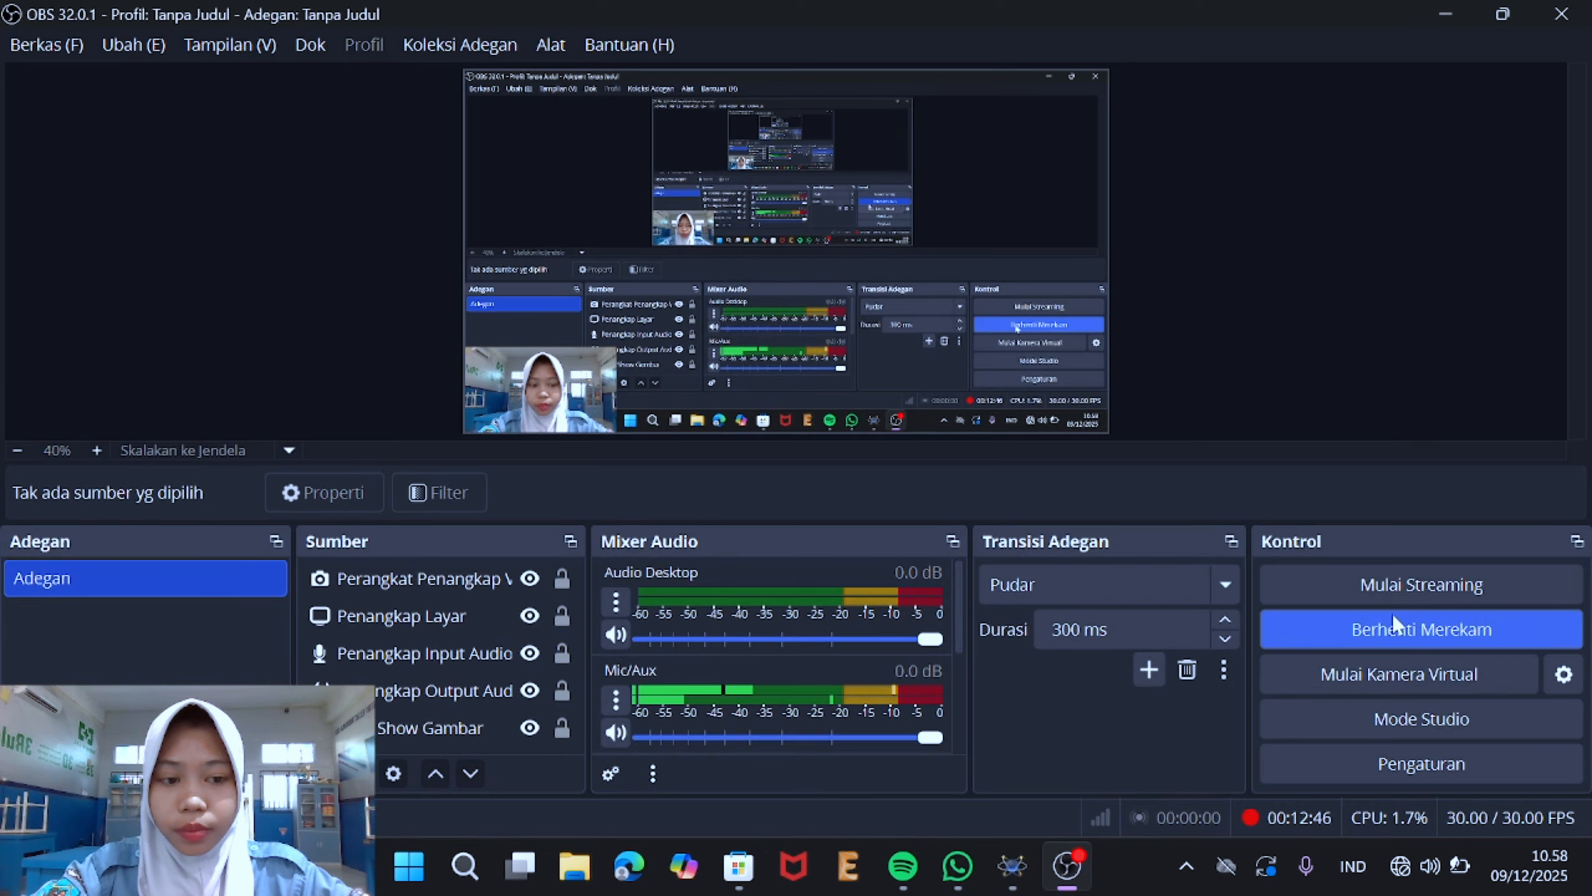
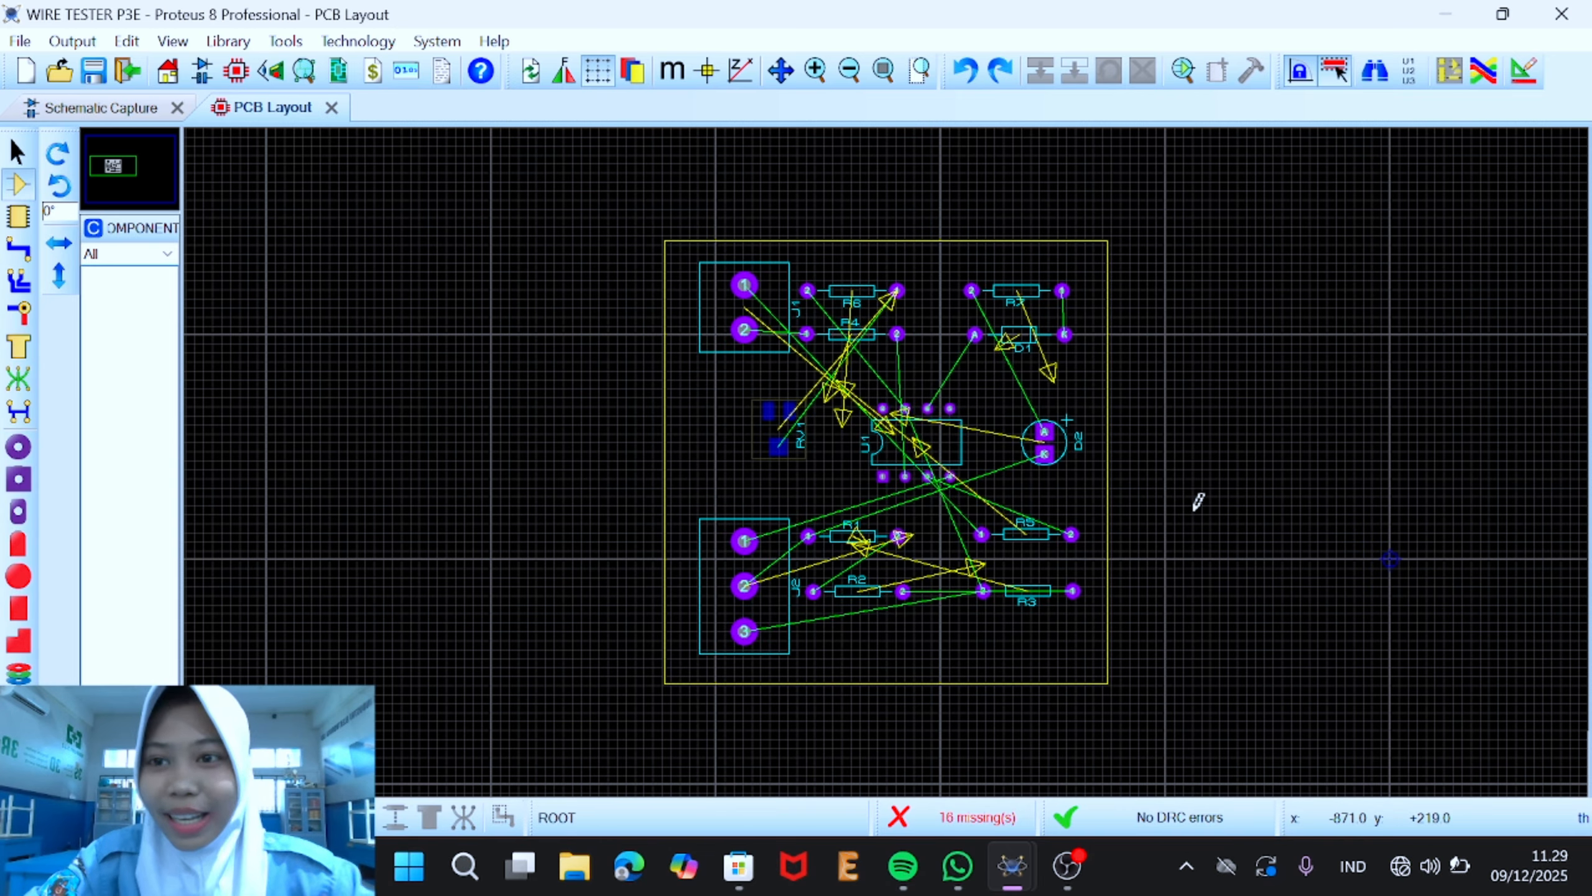
Step: Try auto-routing the board with the automatic basic schedule and the preset router settings, and undo the routing
left_click(286, 41)
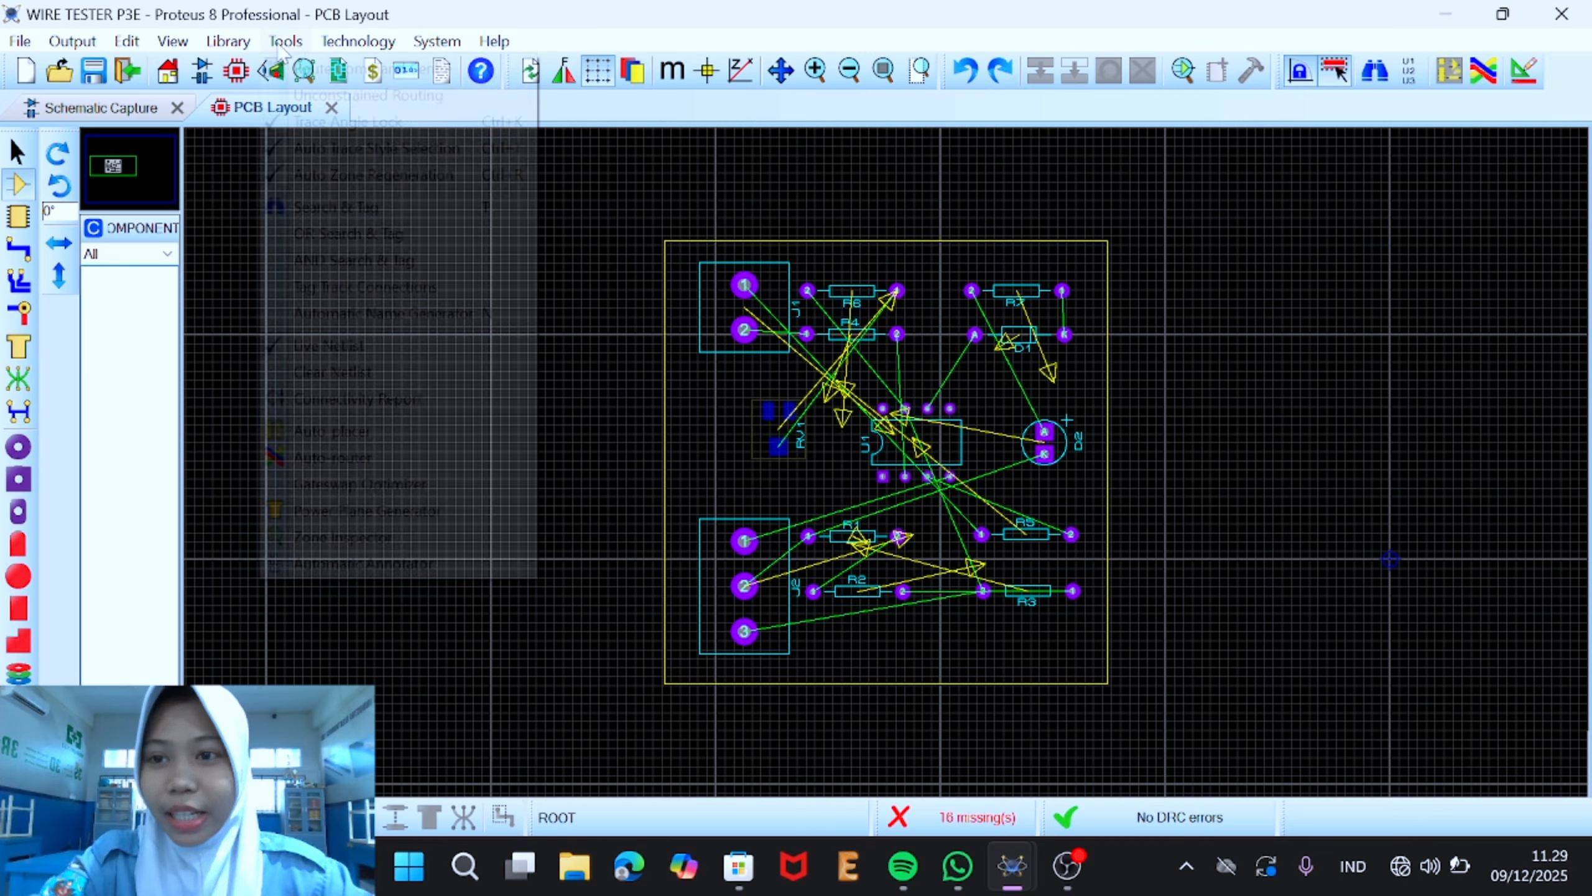
left_click(357, 464)
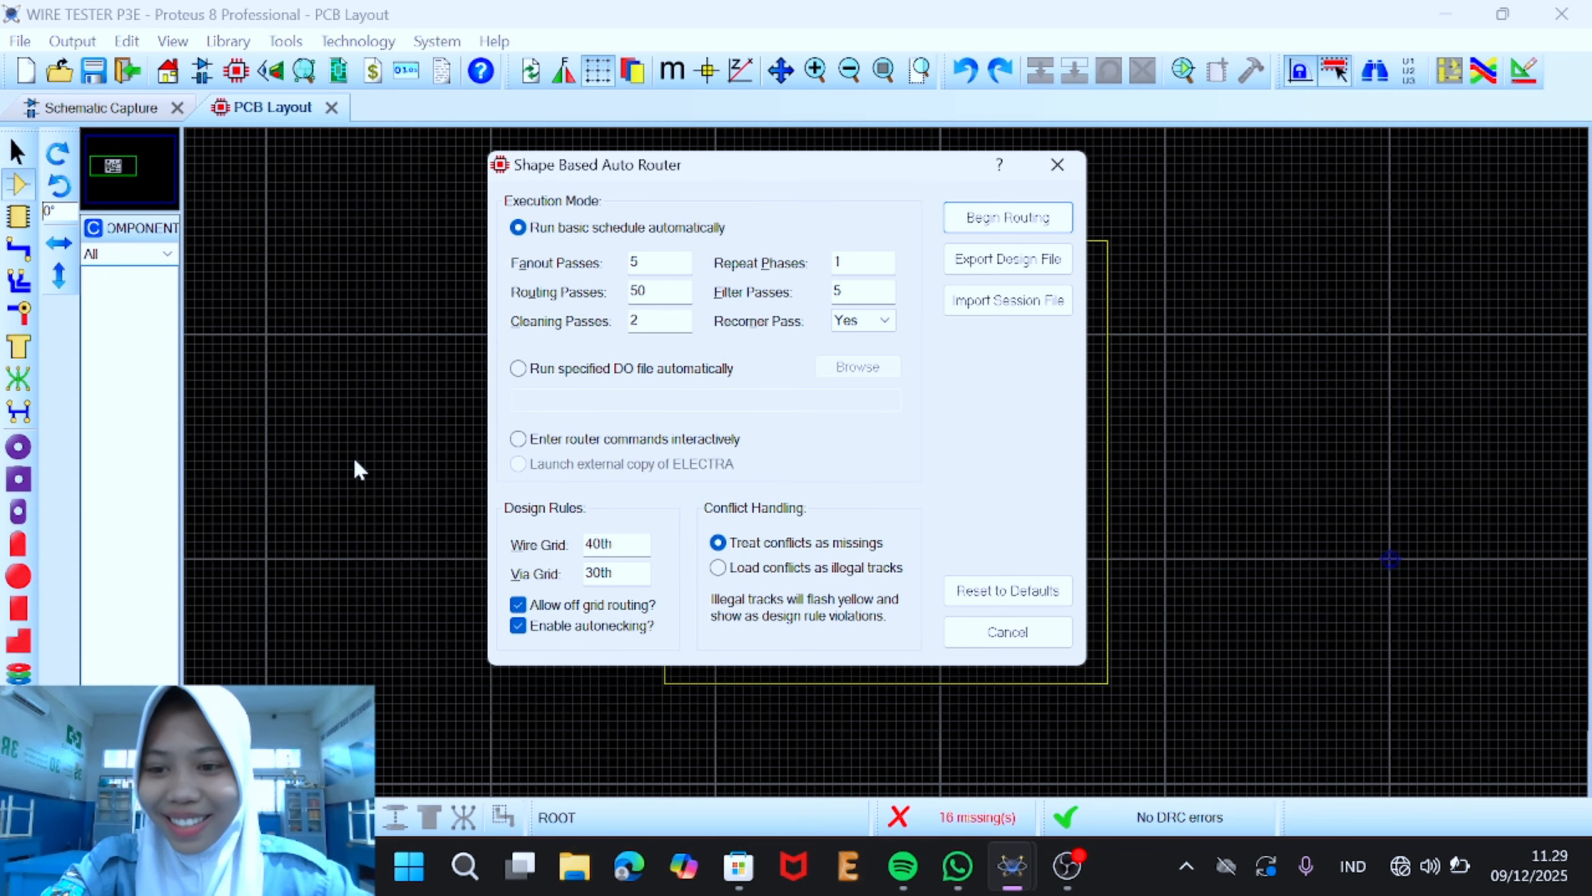
left_click(1004, 217)
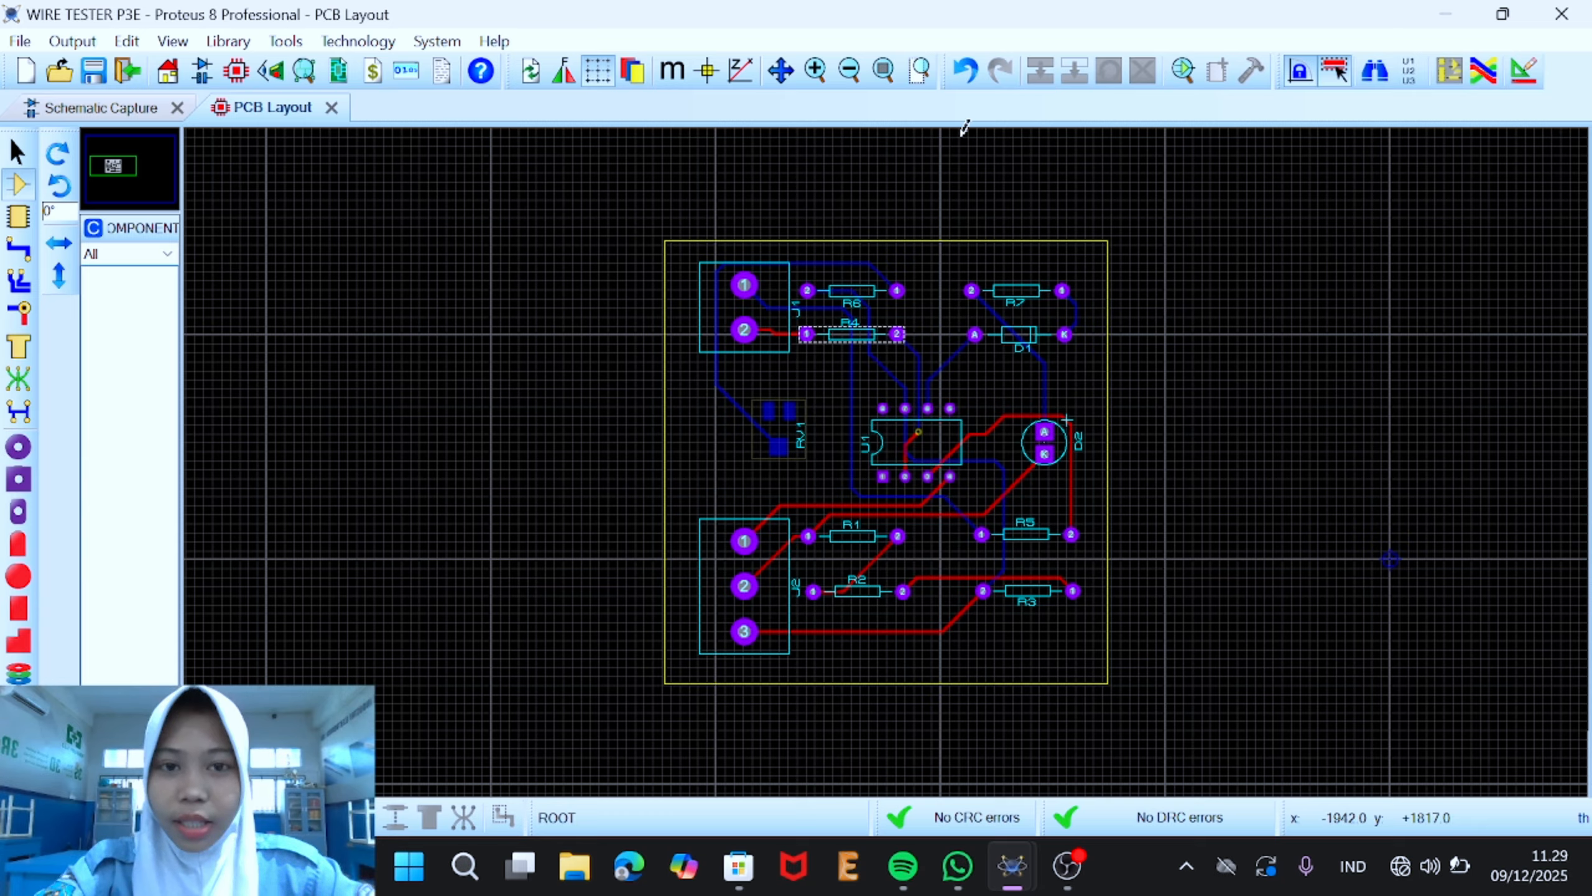
left_click(964, 71)
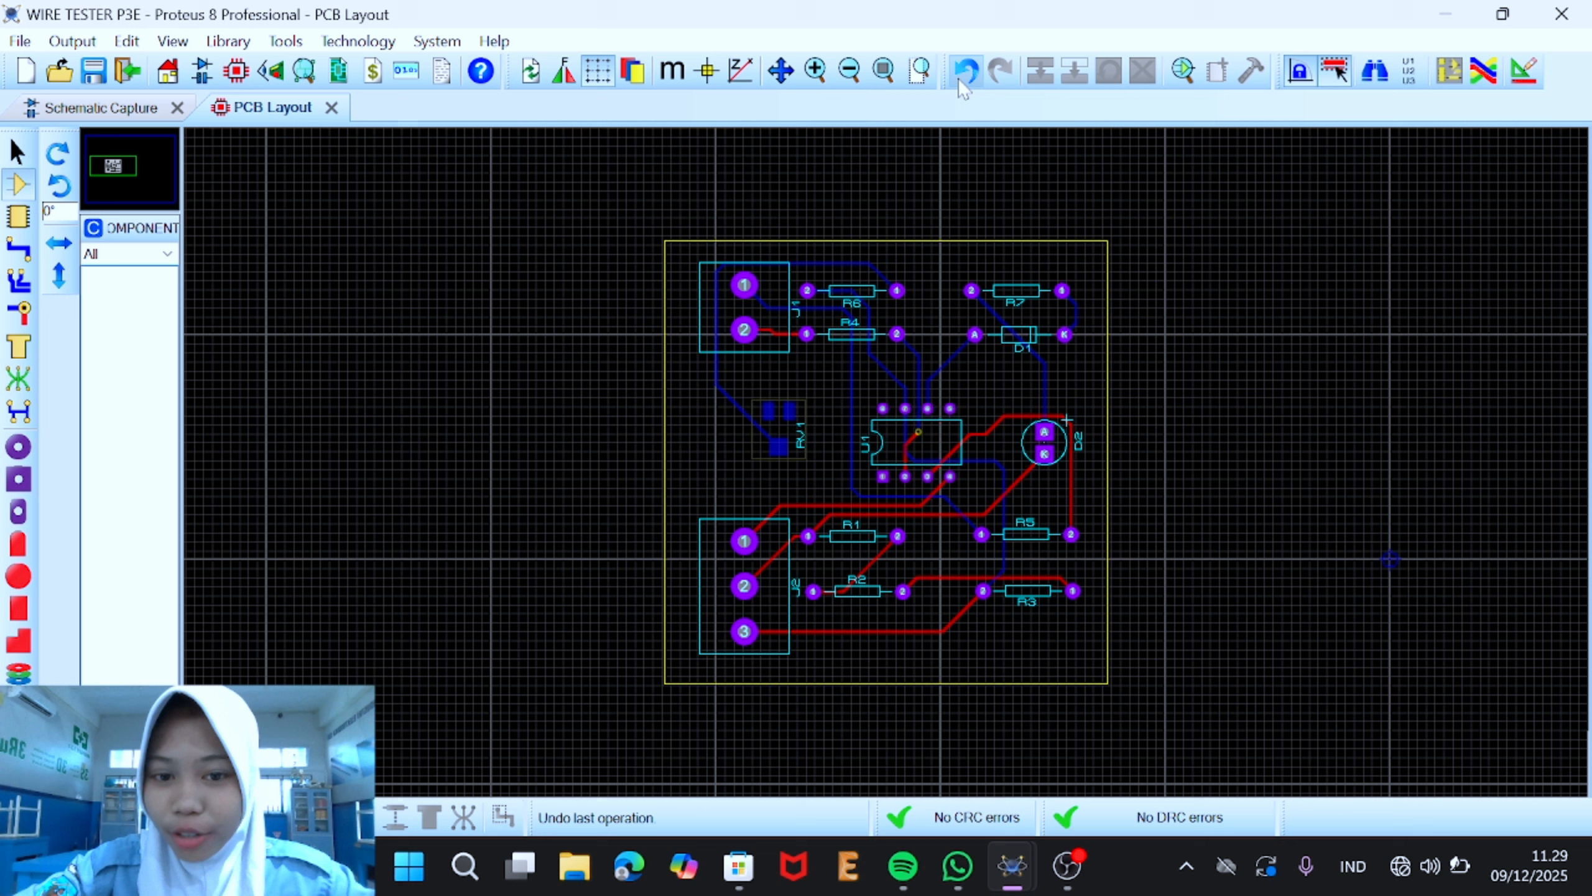
Step: Assign Bottom Copper to the horizontal layer of autorouting Pair 1 for the SIGNAL net class and accept the design rules
left_click(362, 44)
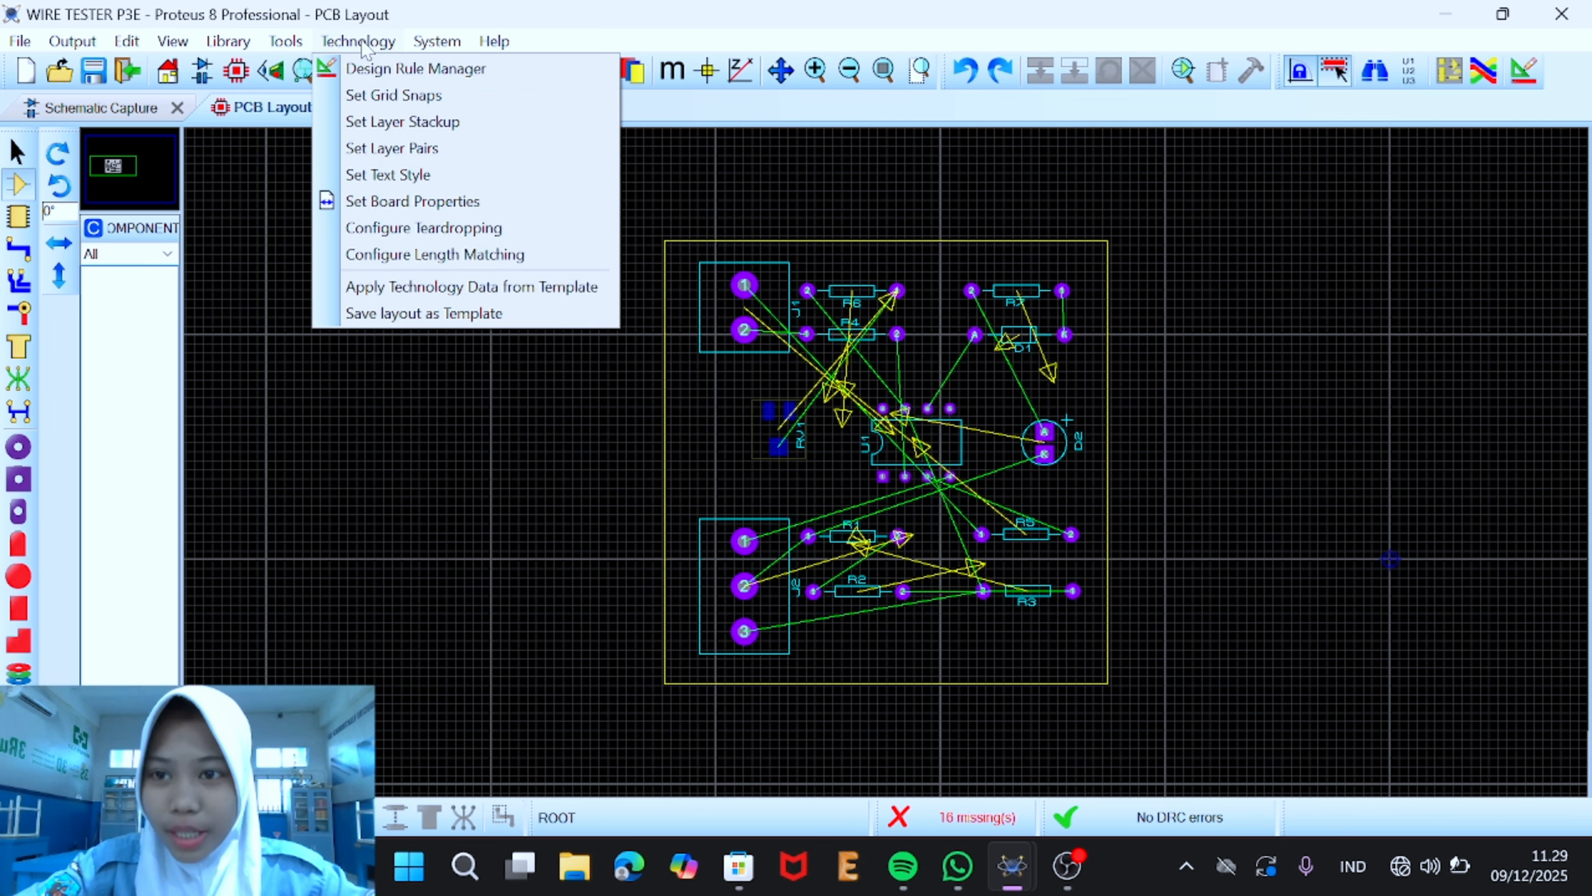
left_click(415, 69)
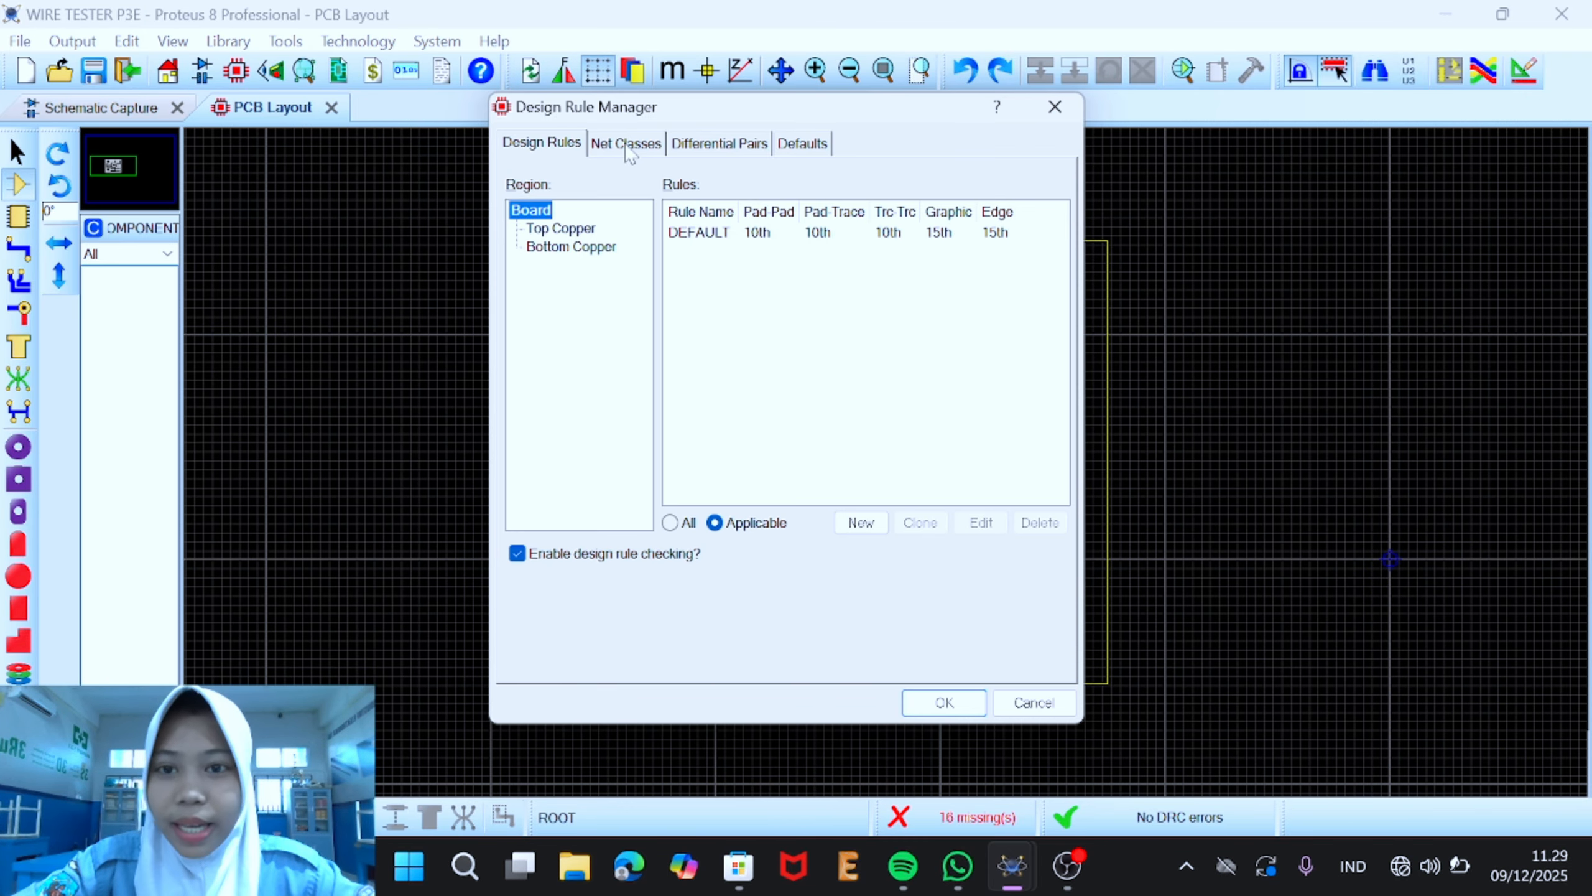
left_click(627, 144)
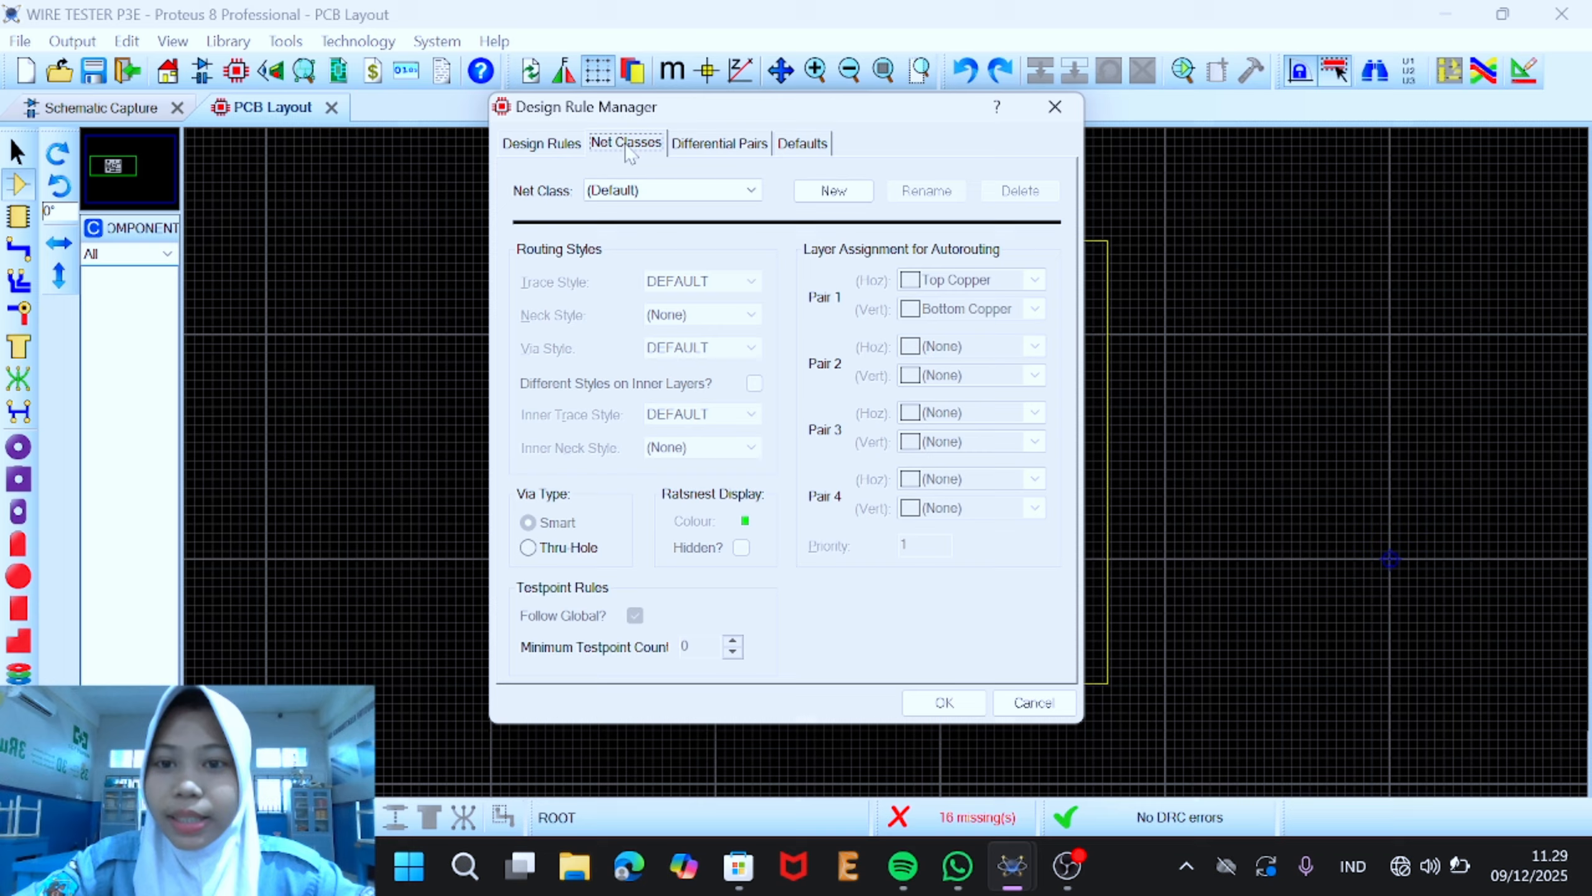
left_click(685, 192)
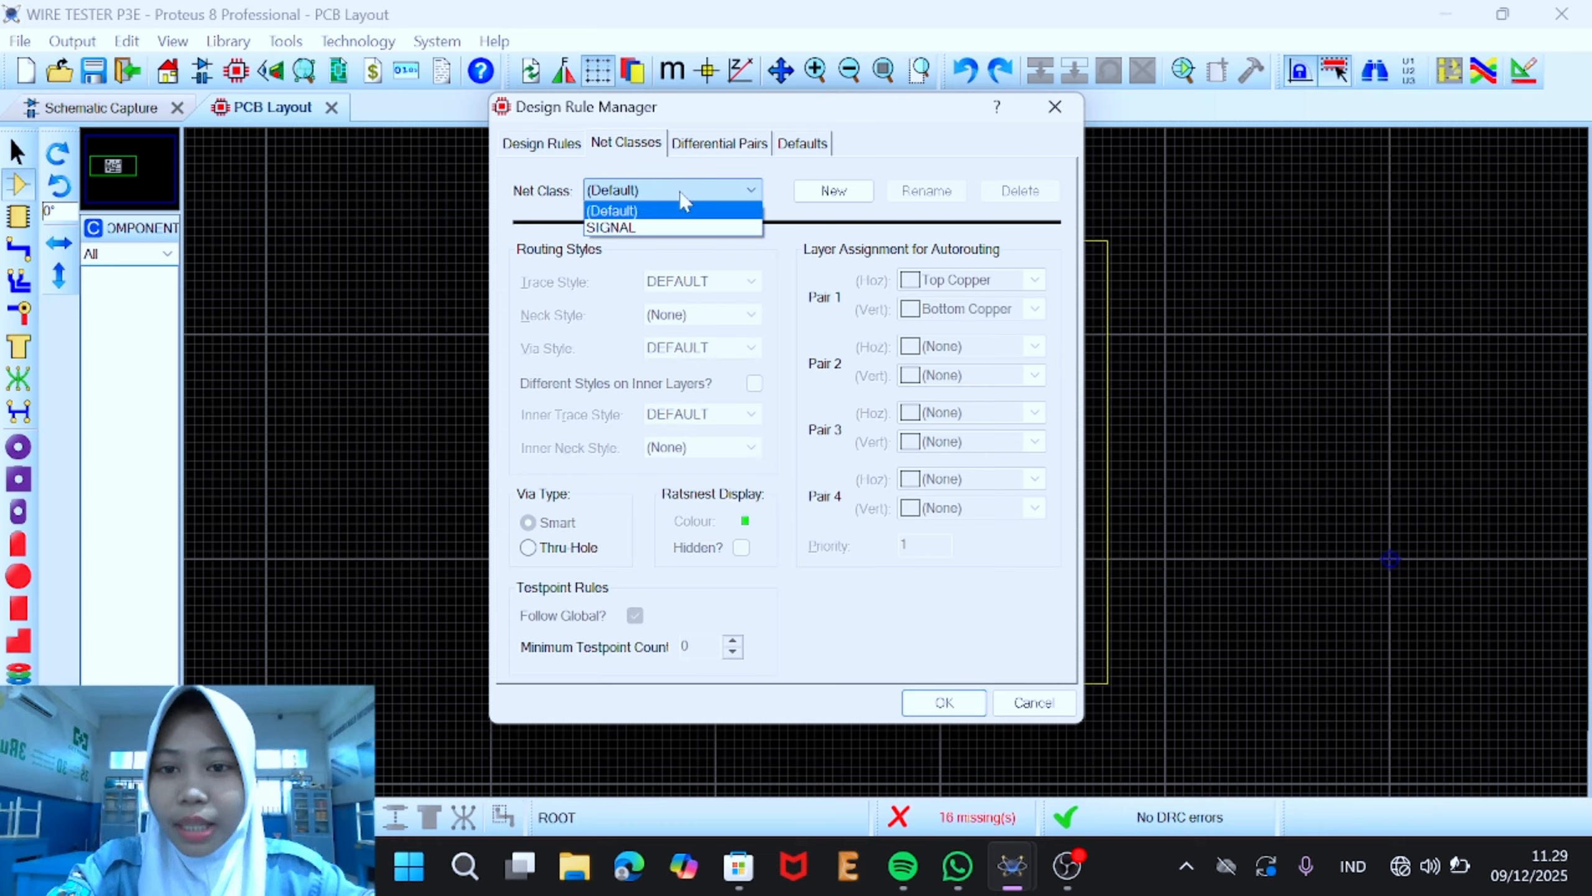
left_click(641, 229)
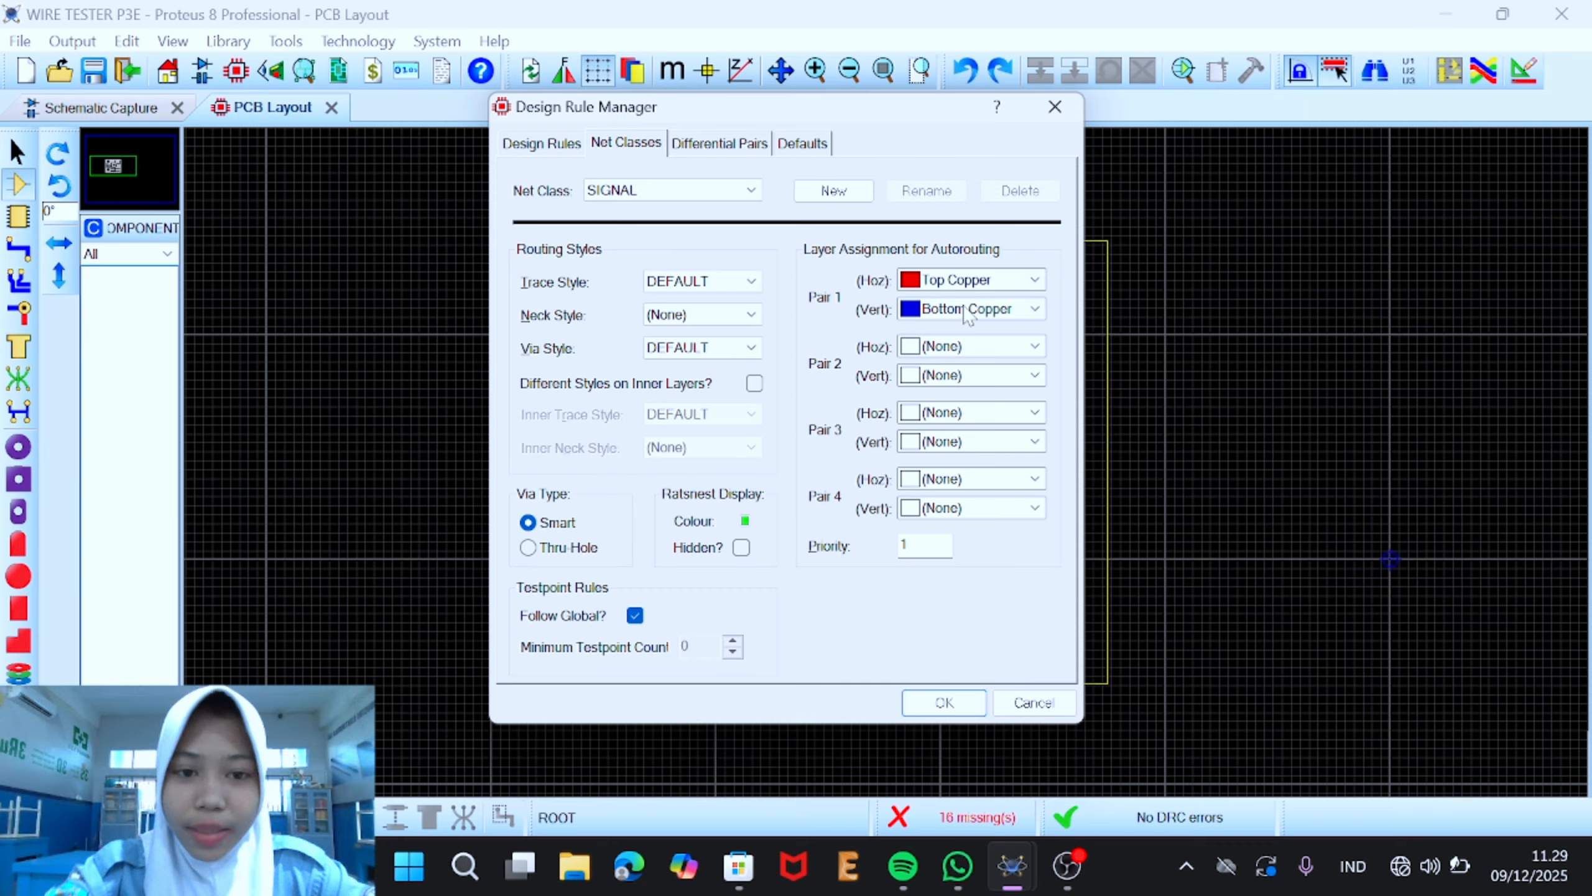
left_click(966, 285)
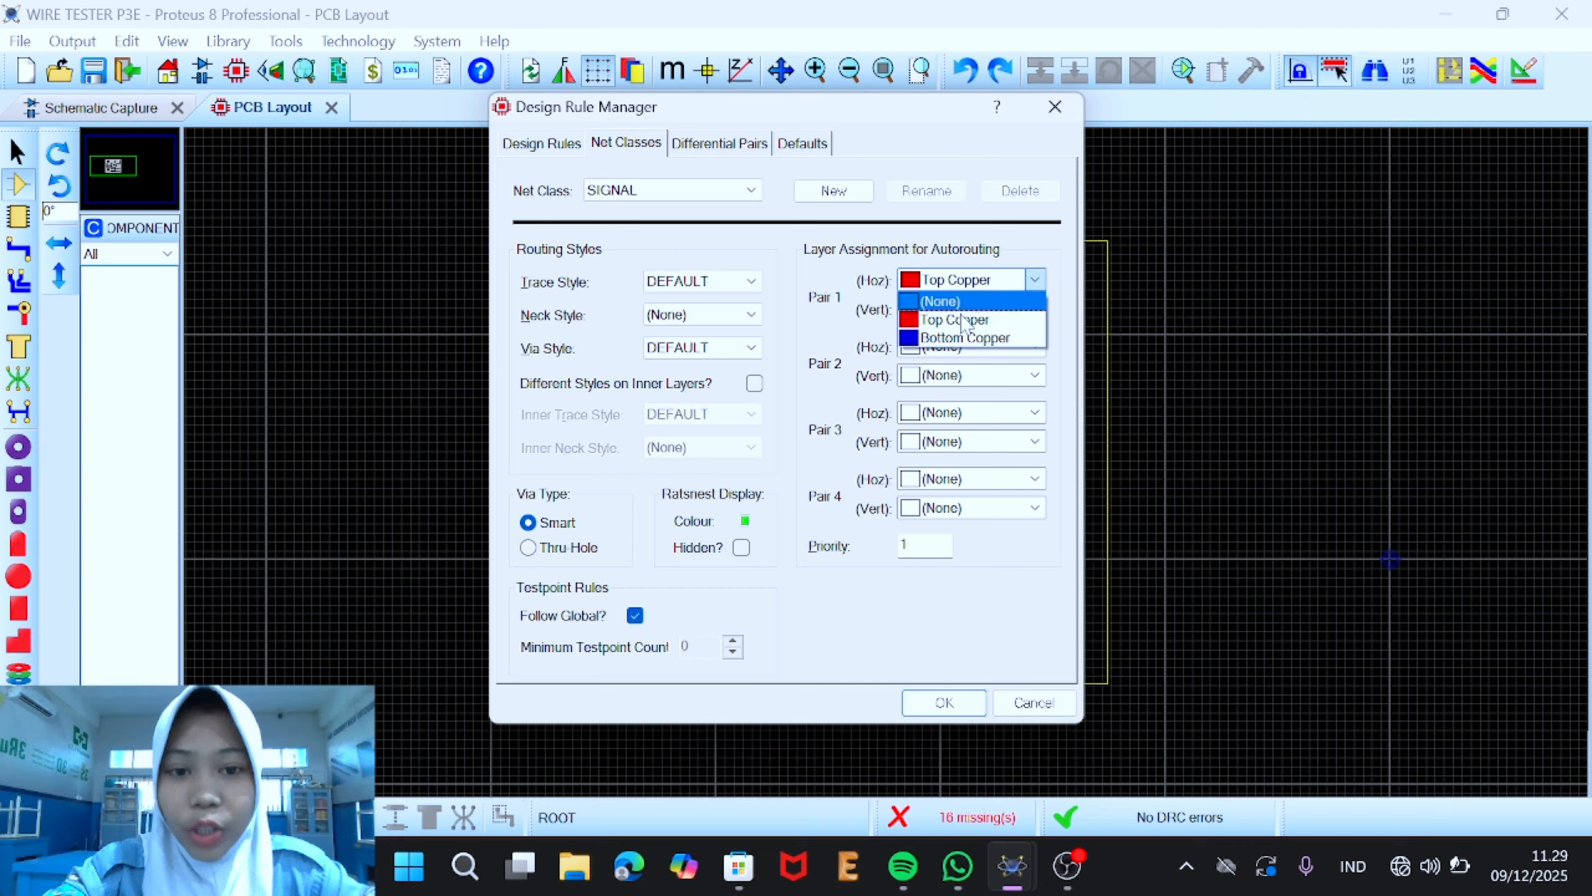
left_click(960, 344)
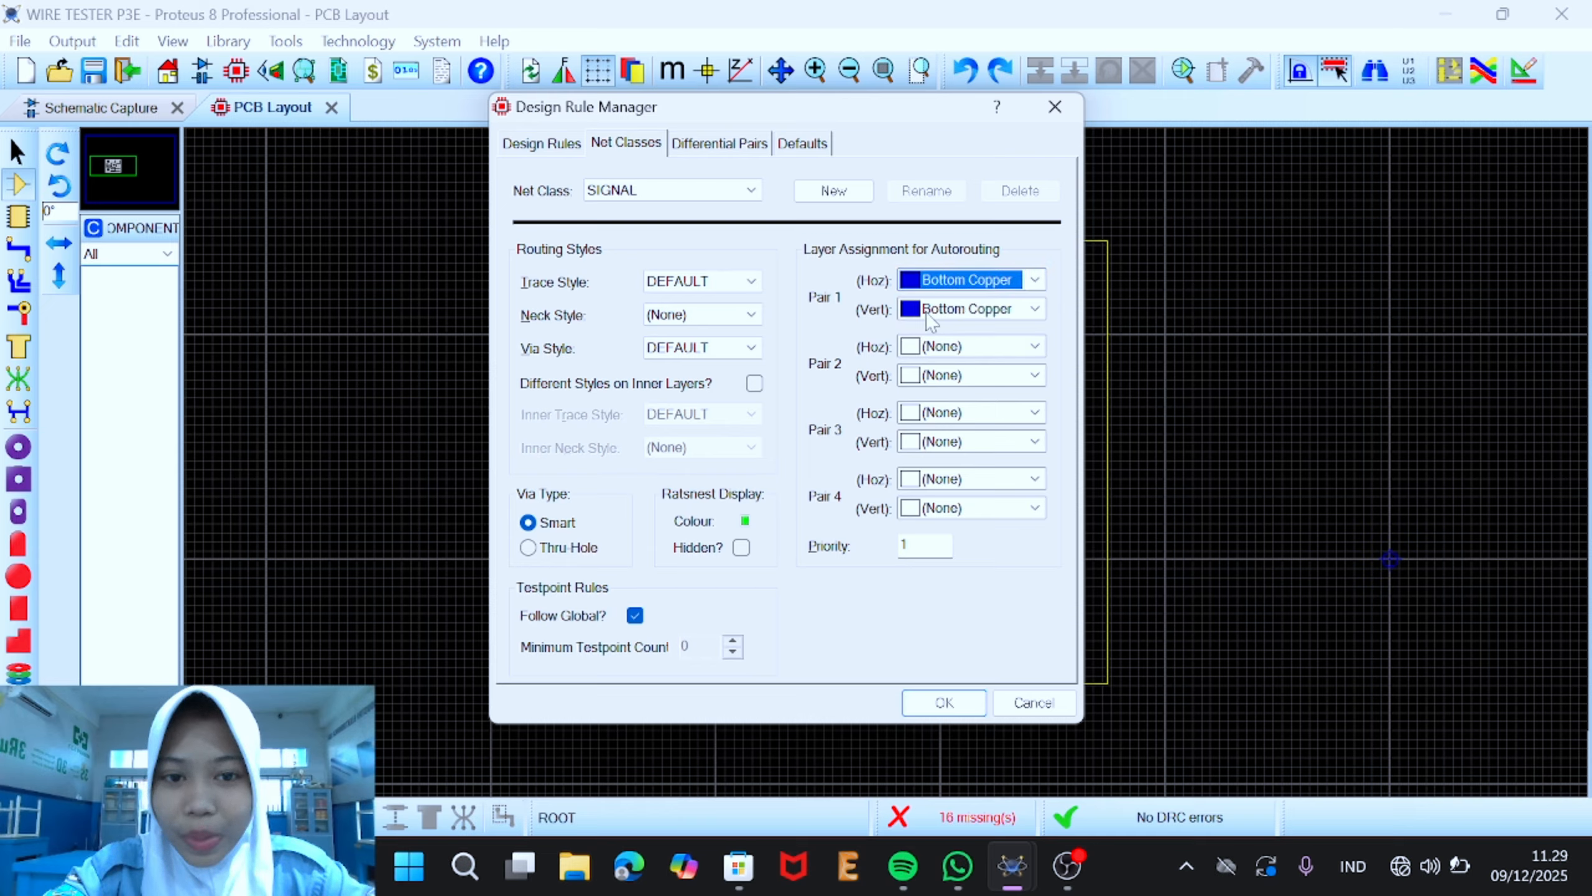
left_click(944, 704)
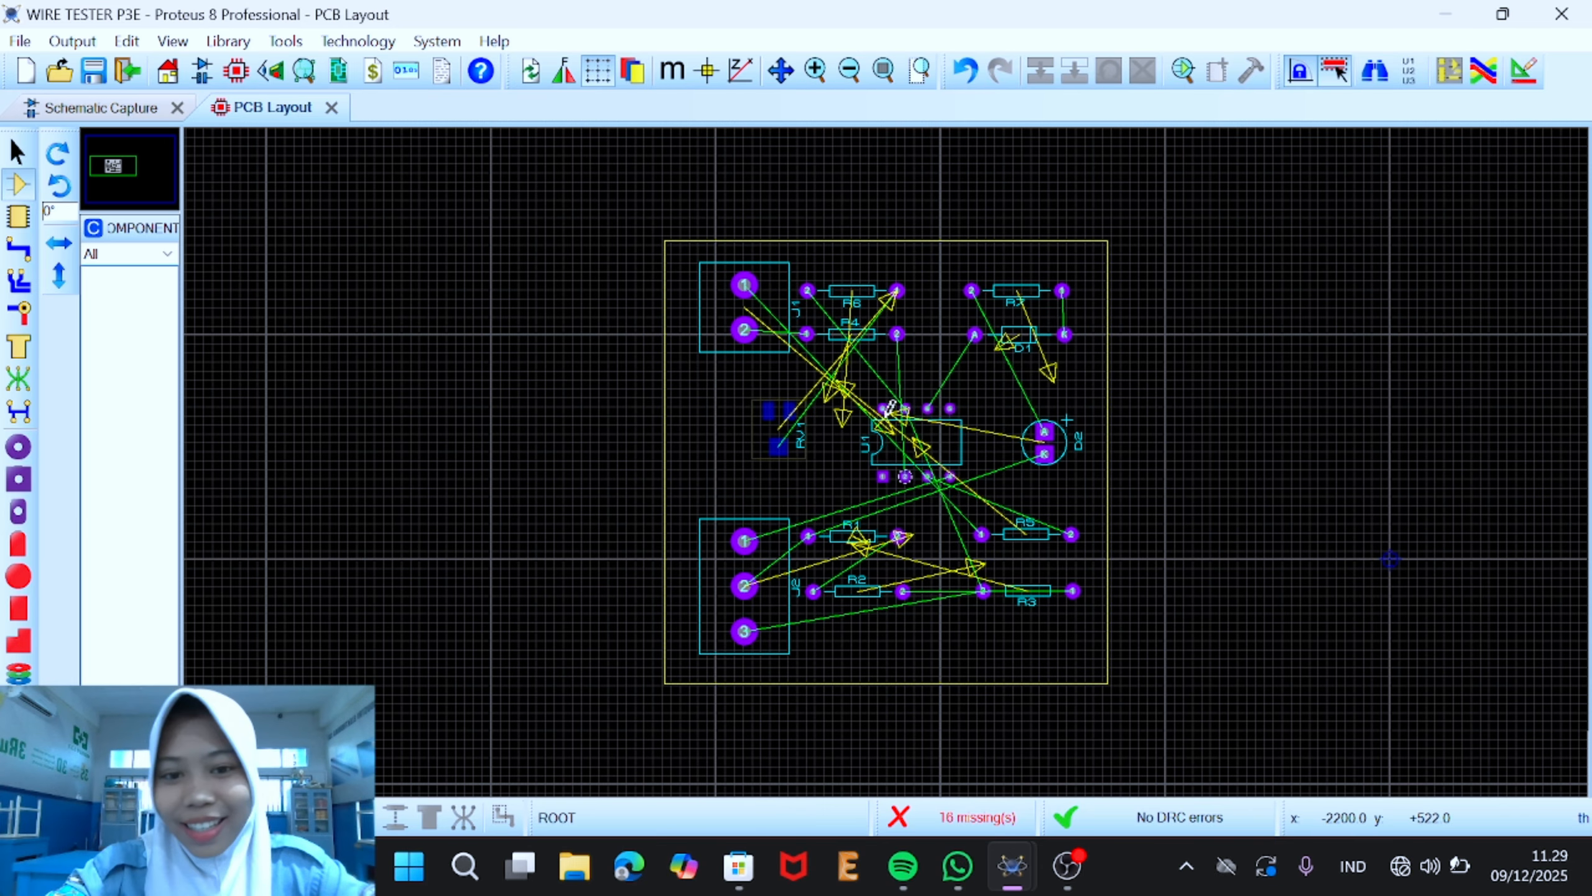
Step: Auto-route the board with the automatic basic schedule and the preset router settings, and inspect the traces around U1
left_click(1485, 77)
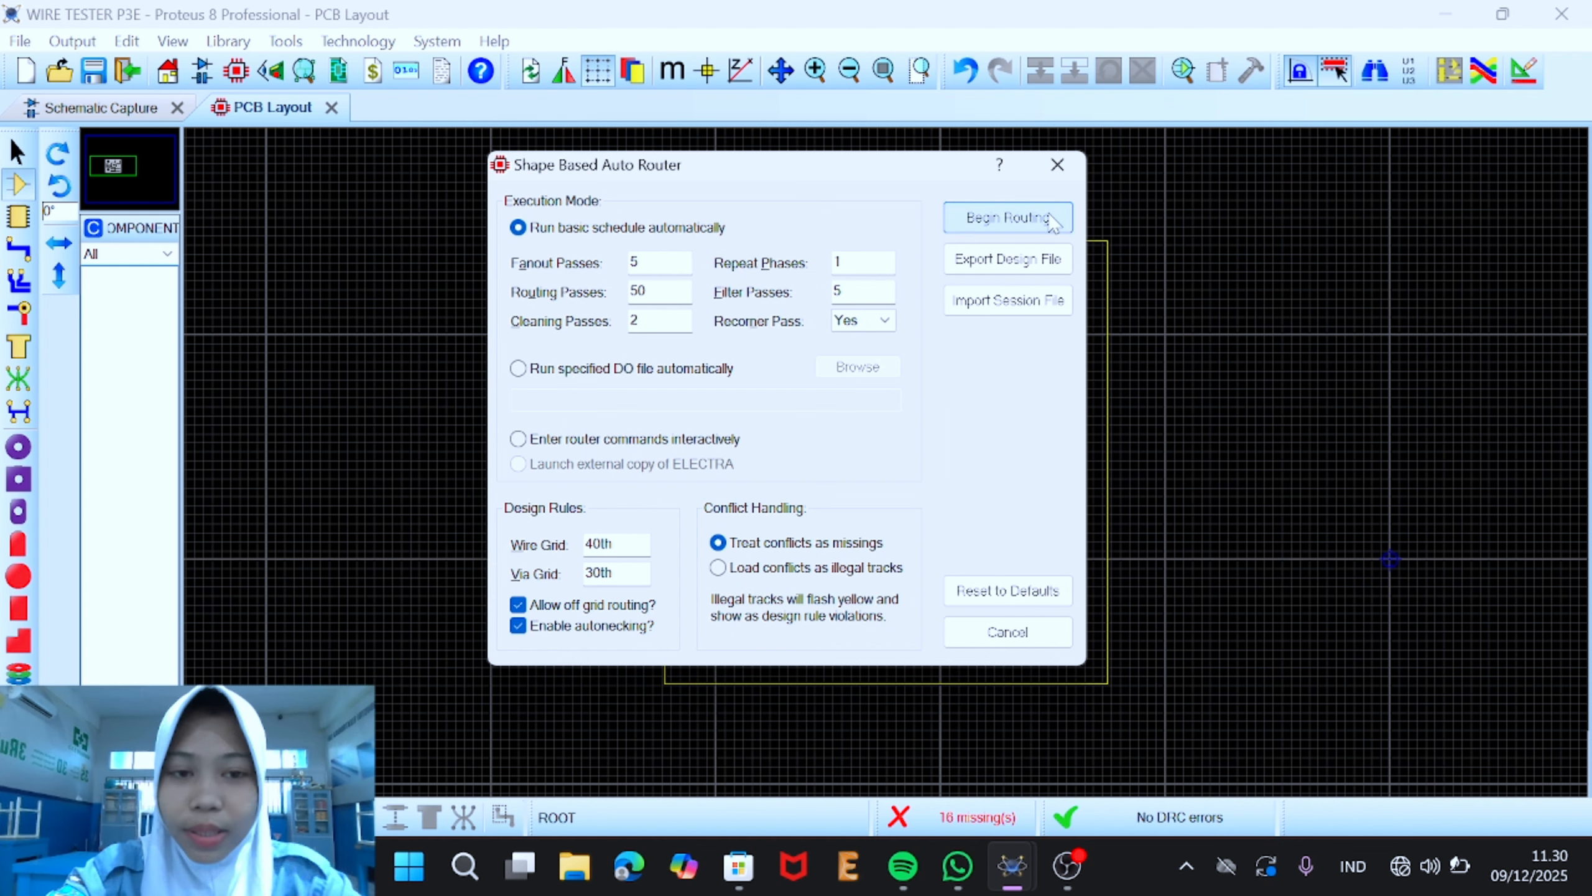
left_click(1007, 218)
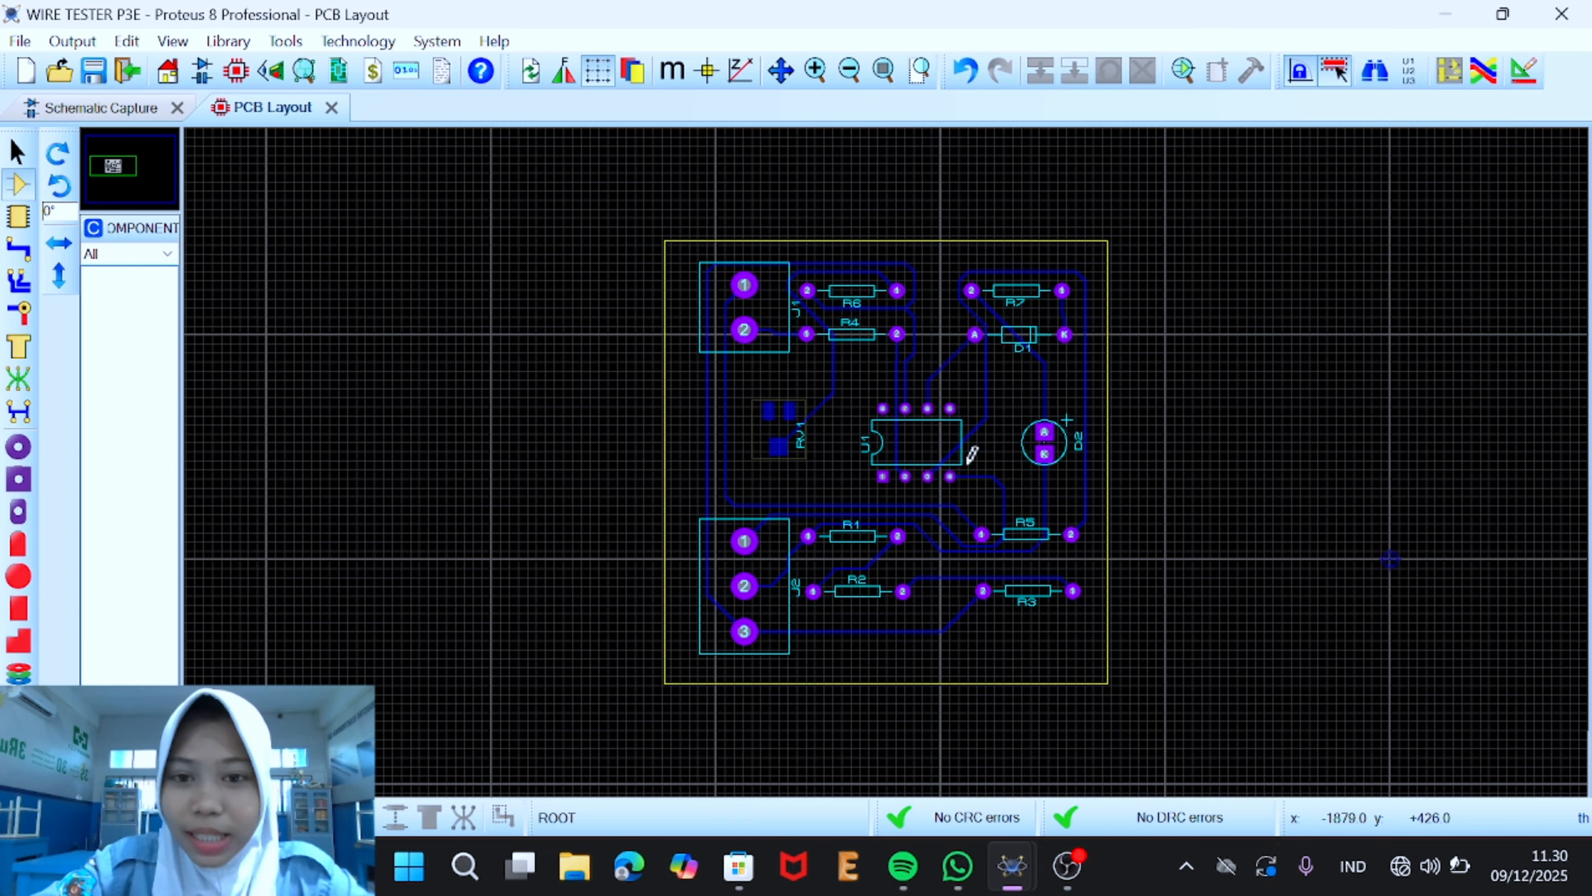
scroll(973, 454, "up", 2)
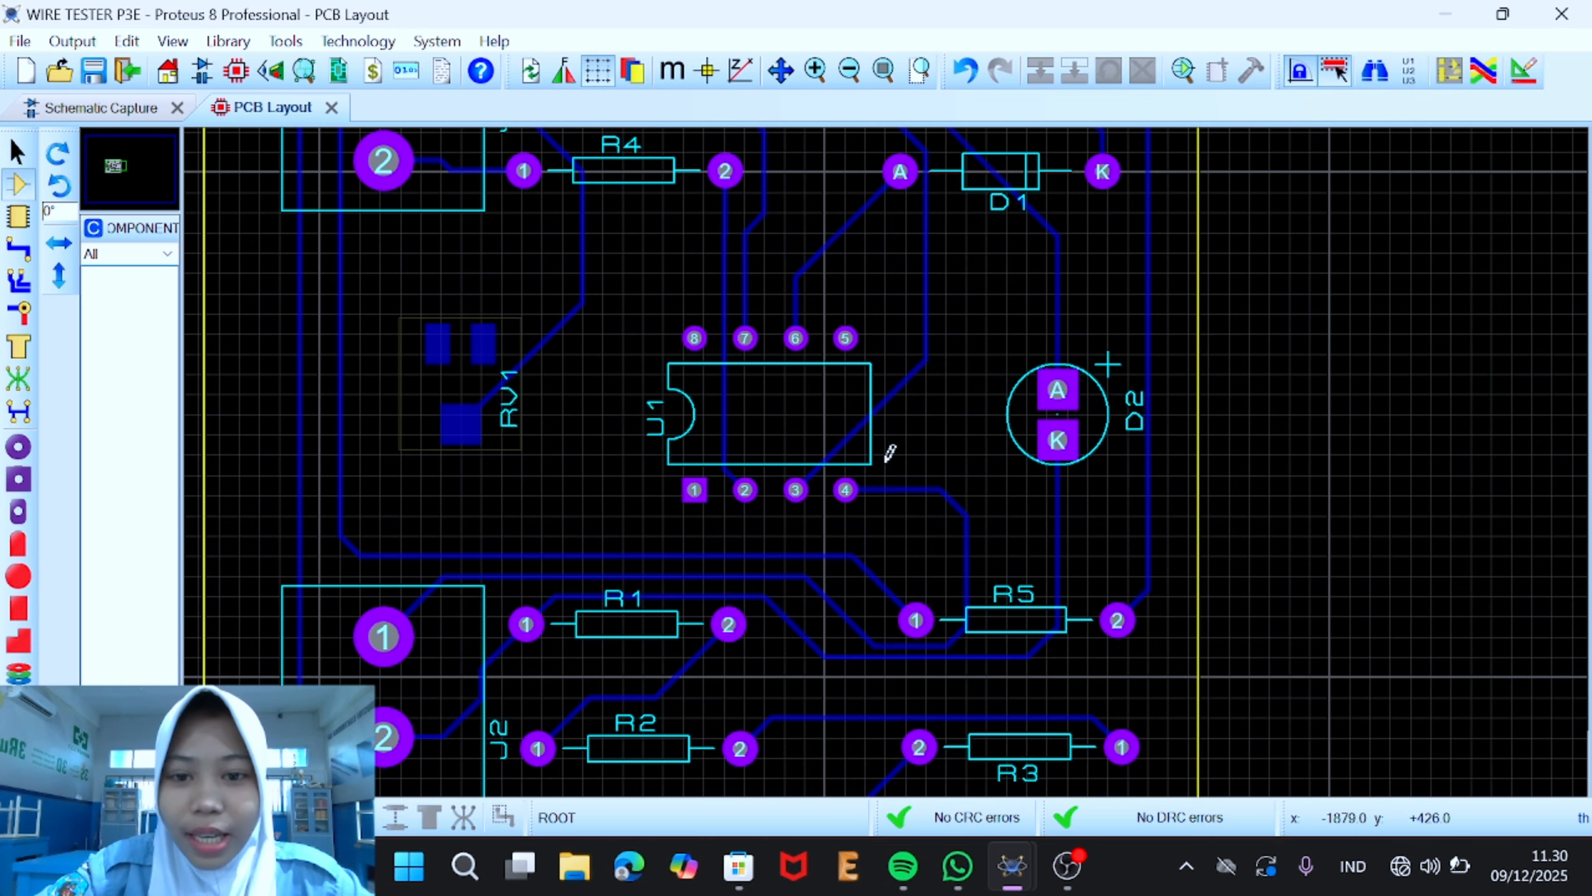
scroll(890, 453, "down", 1)
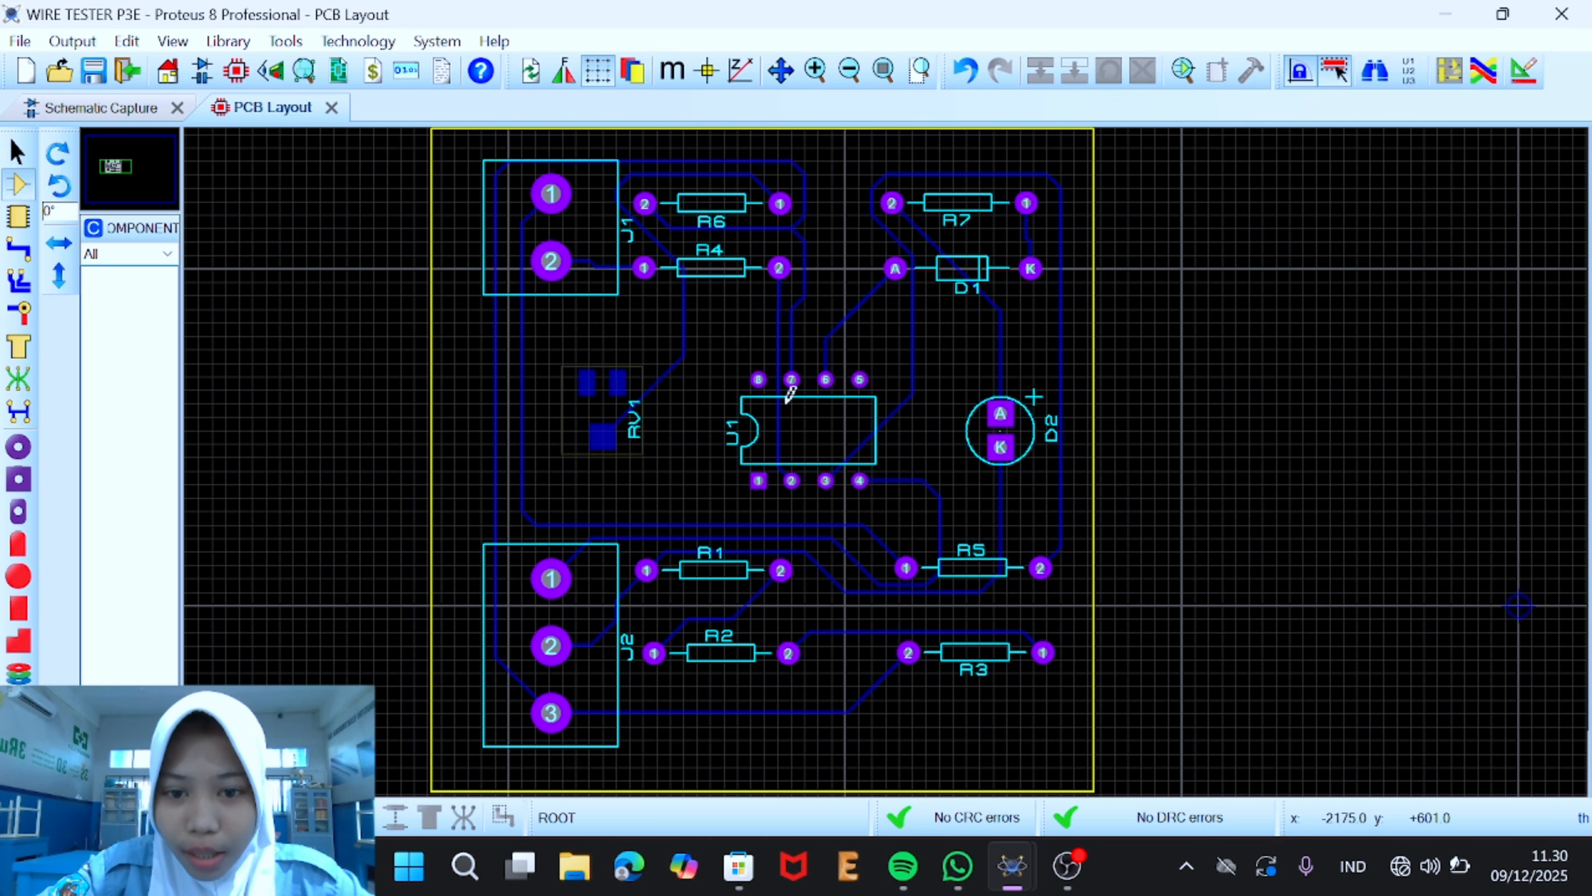
scroll(790, 394, "up", 1)
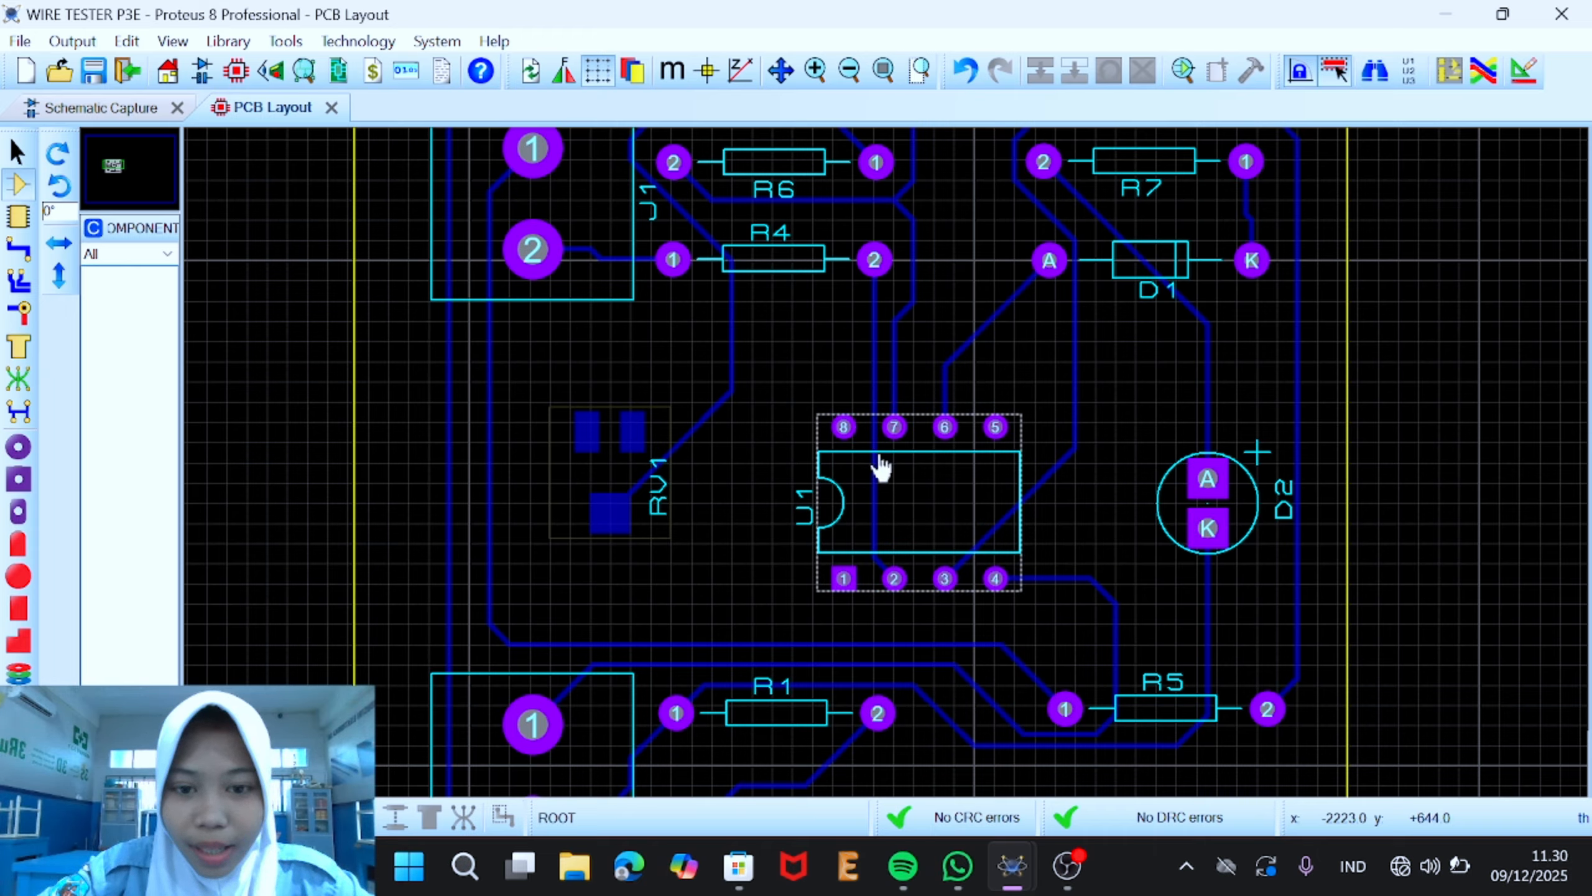
left_click(826, 329)
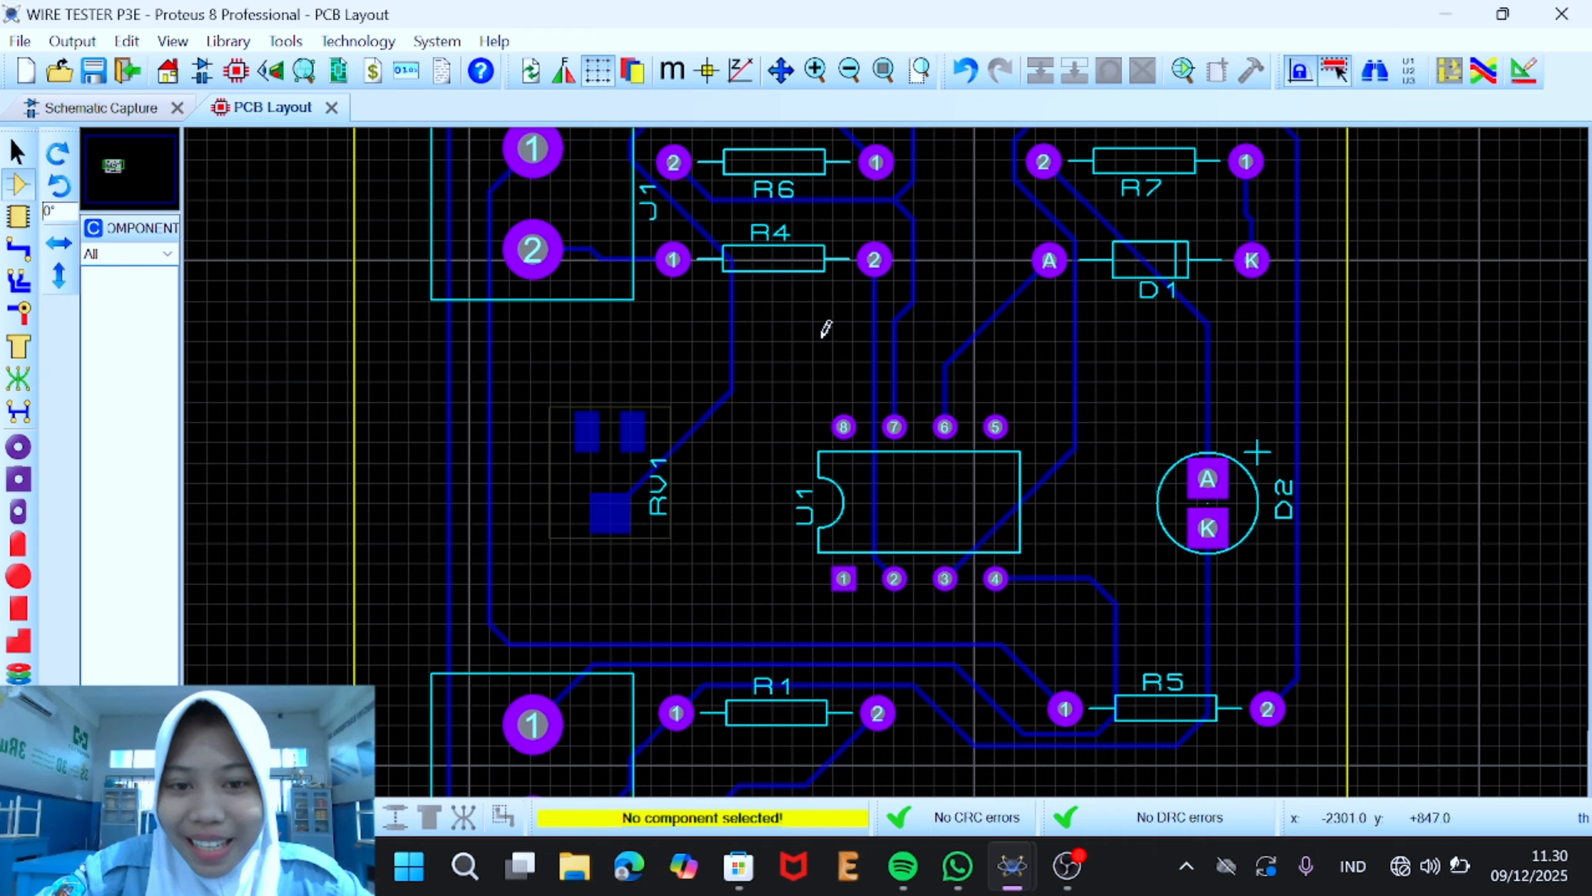
Step: Replace the trace between R4 pin 2 and U1 pin 2 with a DEFAULT-style one looping outside U1's pins 8 and 1
left_click(17, 249)
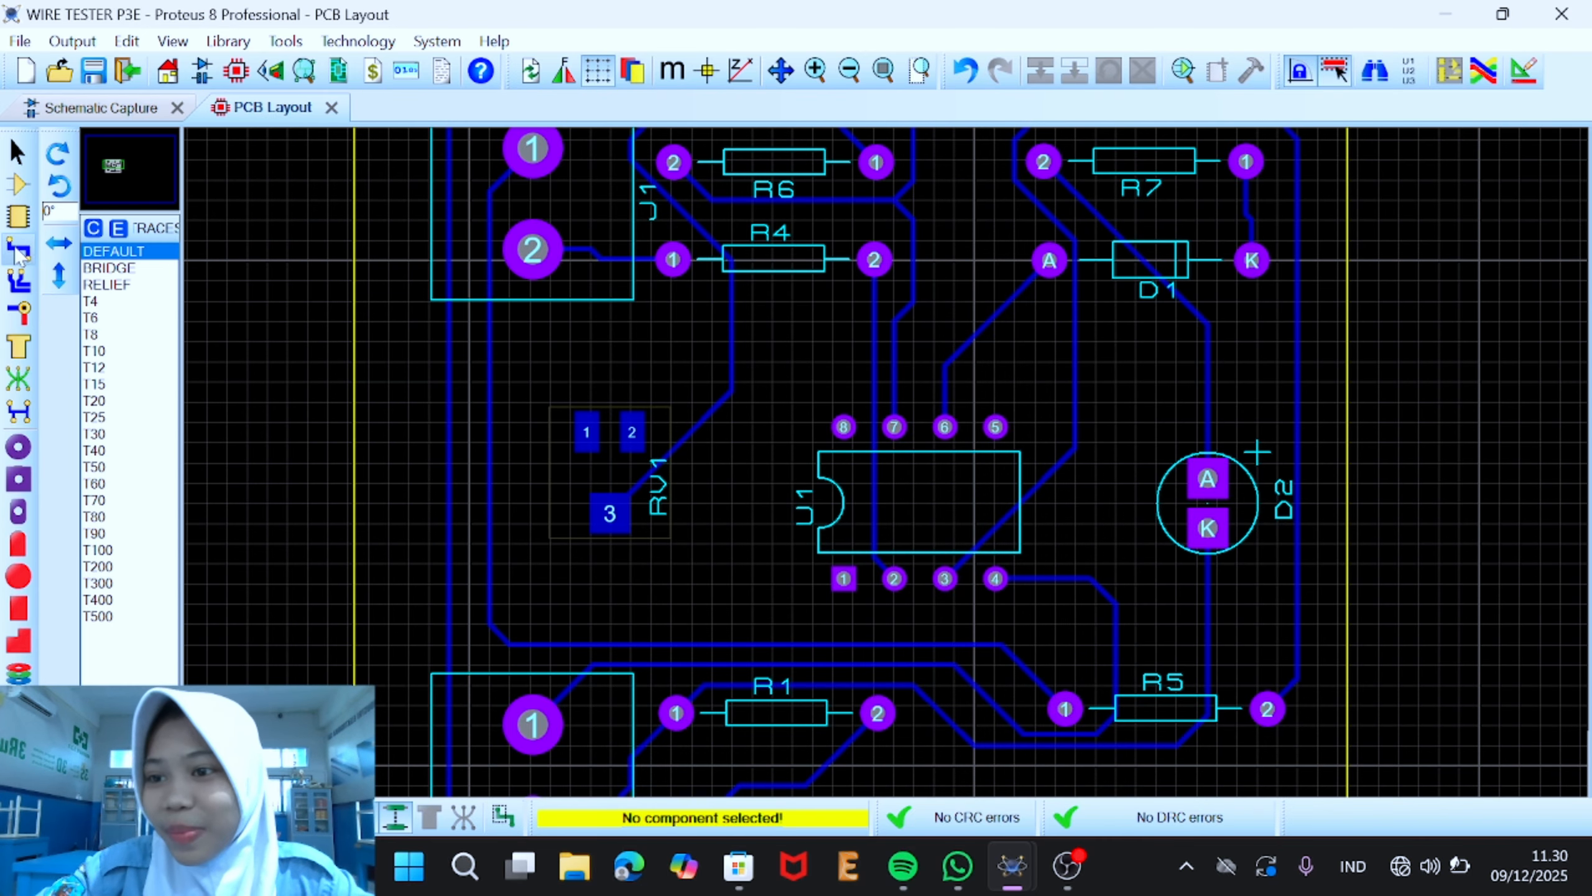
right_click(875, 325)
left_click(967, 255)
left_click(875, 260)
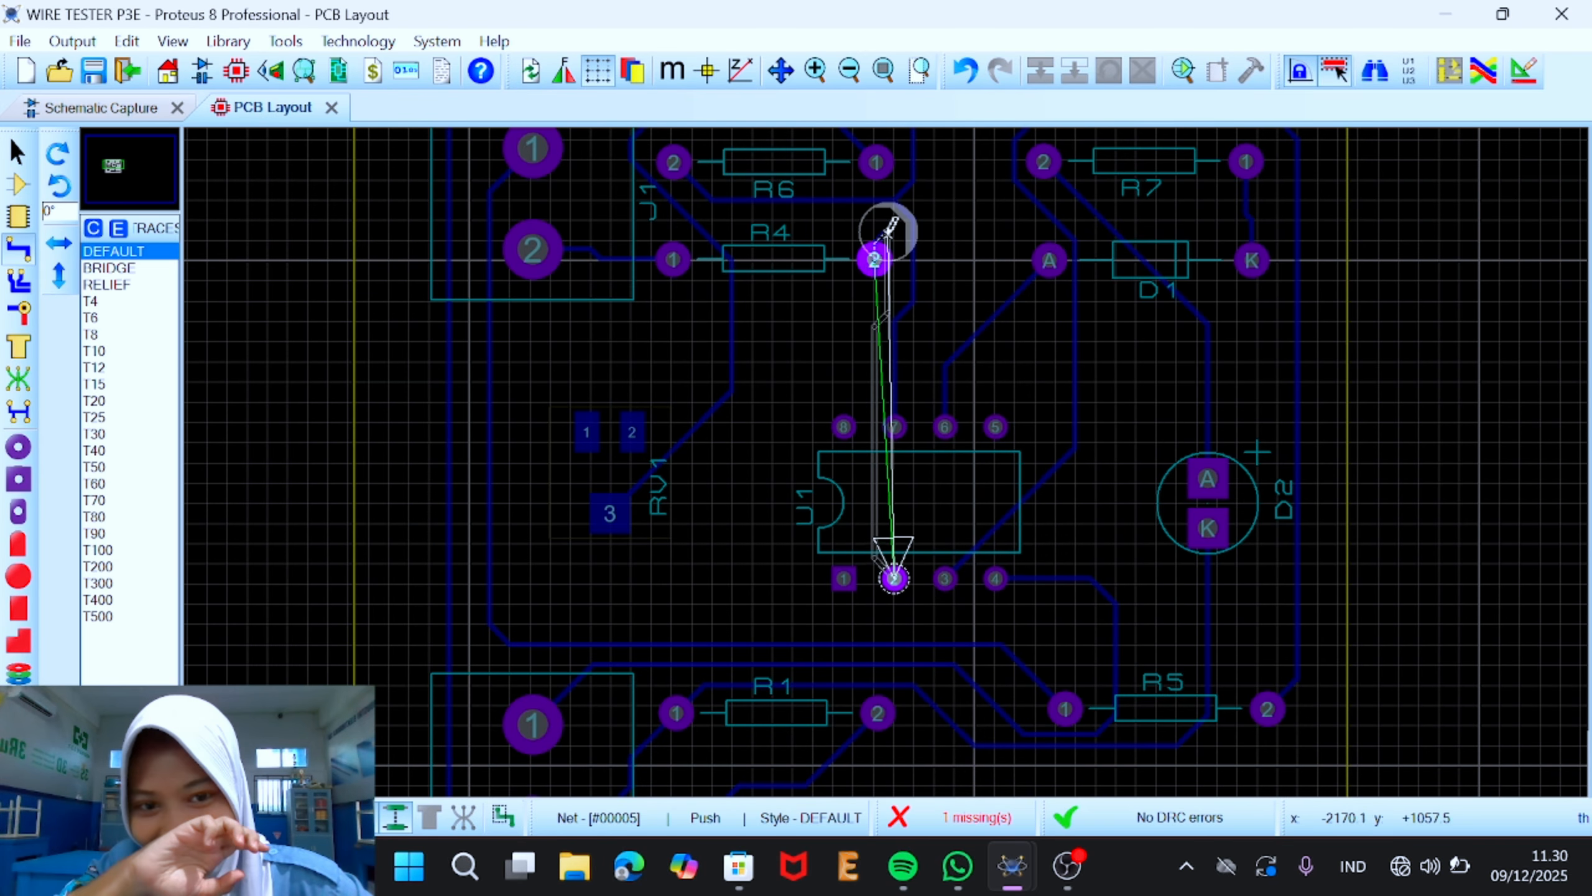
left_click(805, 259)
left_click(832, 621)
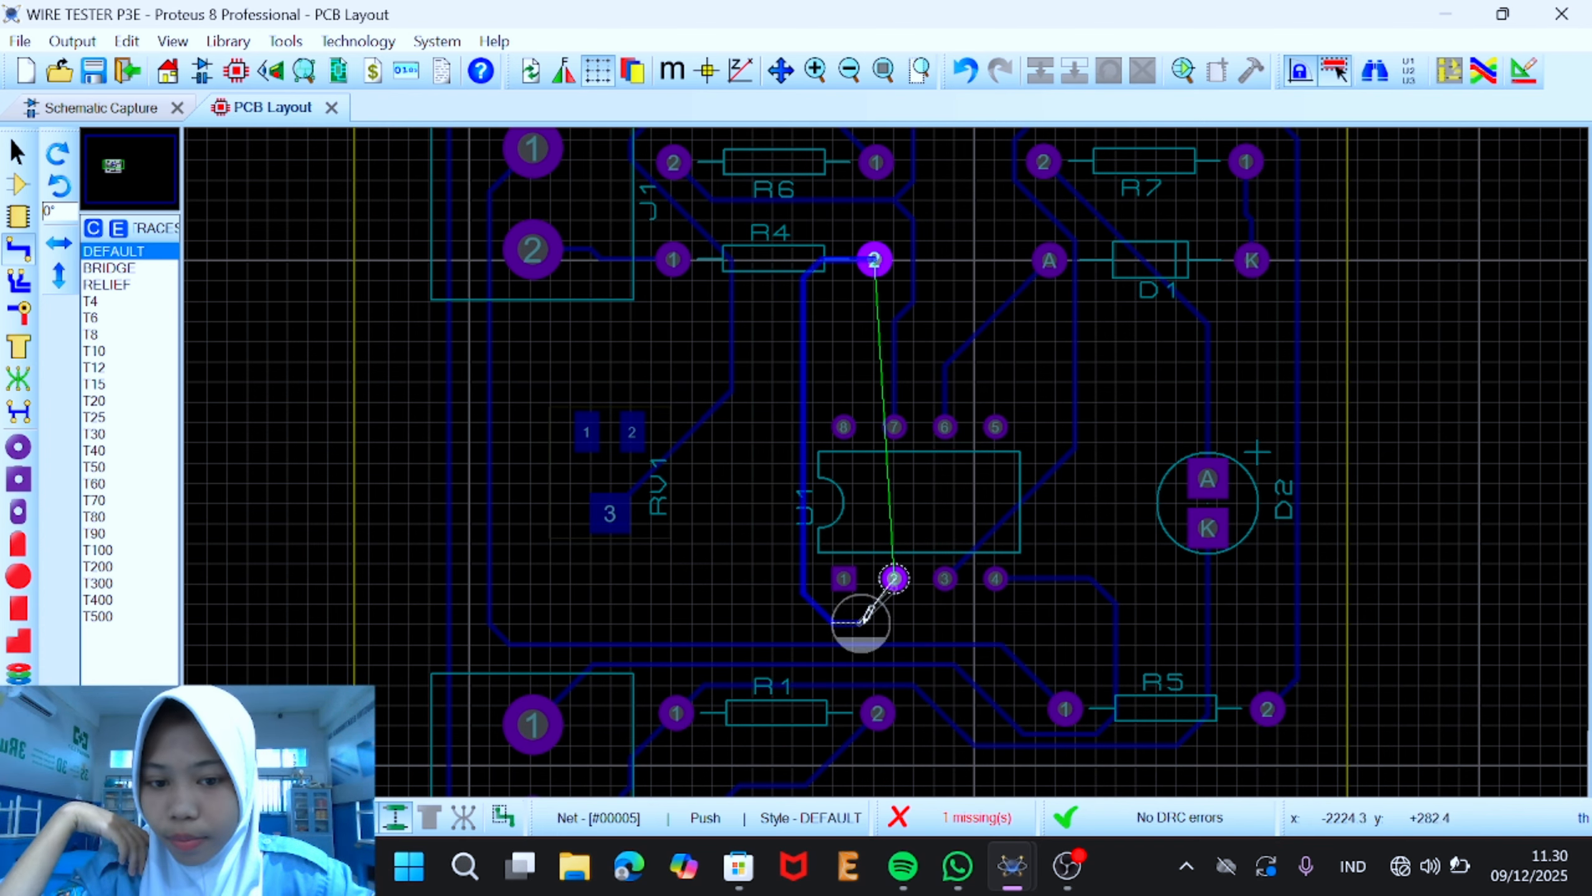
left_click(894, 578)
Step: Rotate resistor R5 by 180° so its two pads swap places
scroll(1066, 551, "down", 2)
scroll(888, 452, "up", 3)
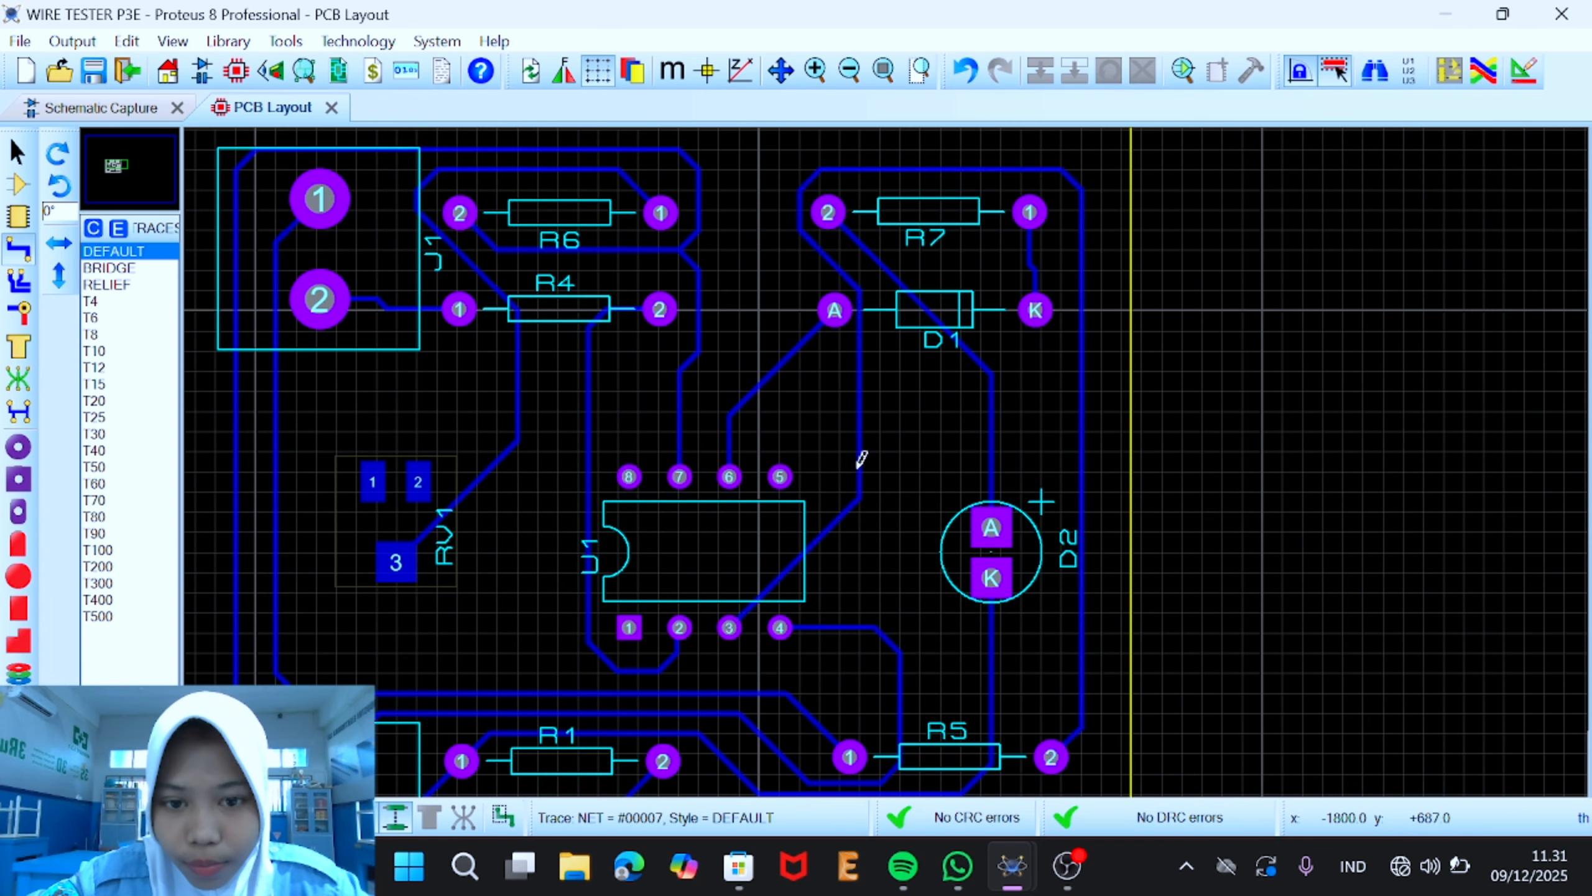
scroll(862, 459, "down", 2)
left_click(966, 685)
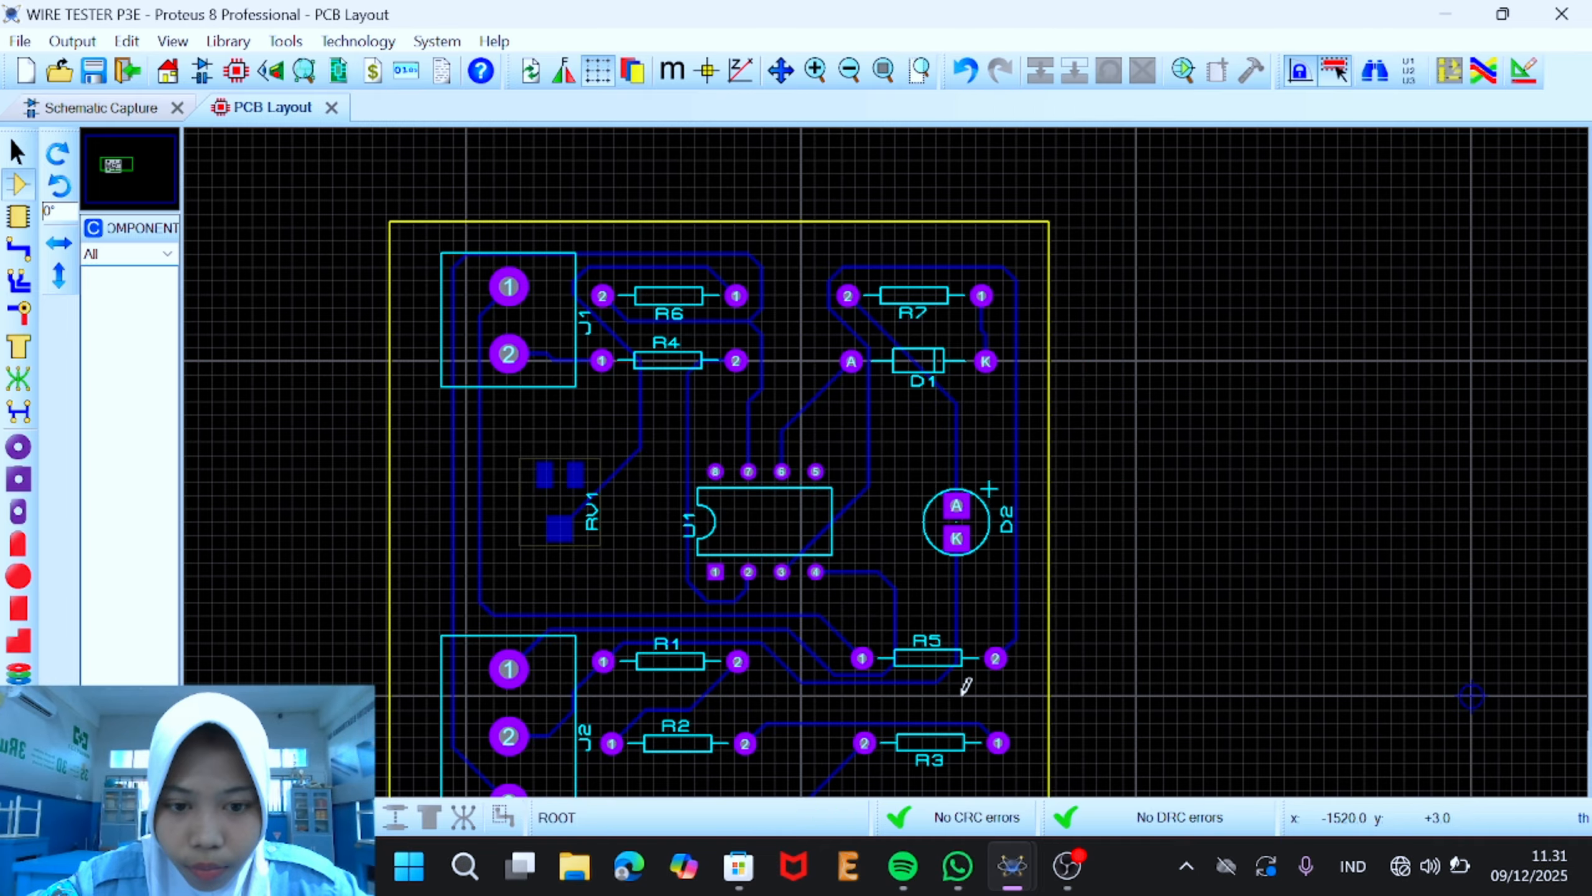
left_click(18, 249)
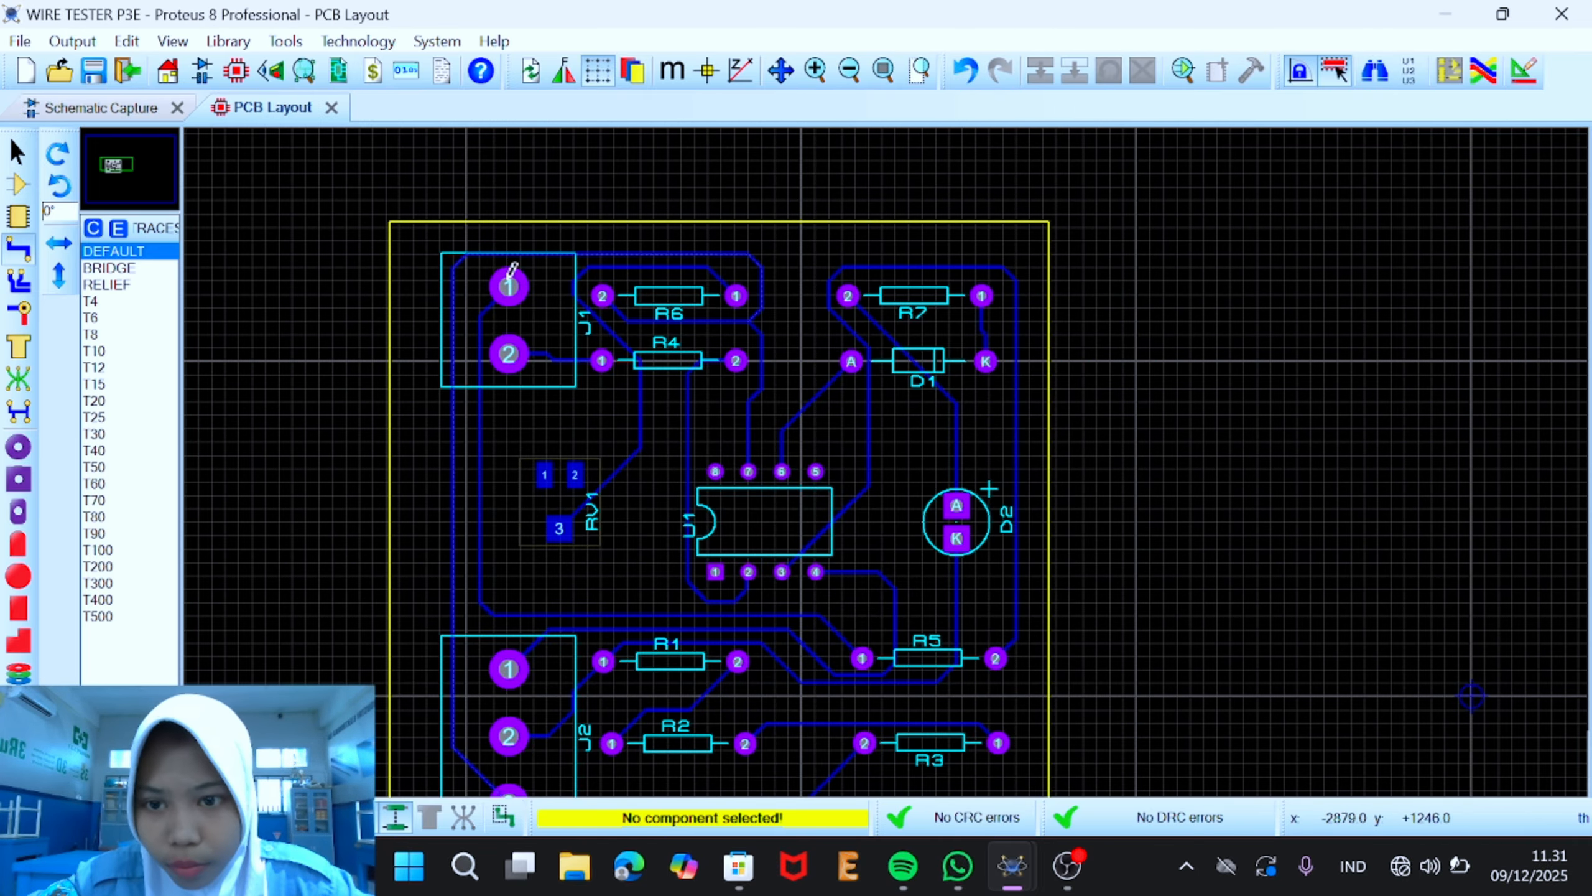
mouse_move(1071, 879)
scroll(972, 663, "down", 1)
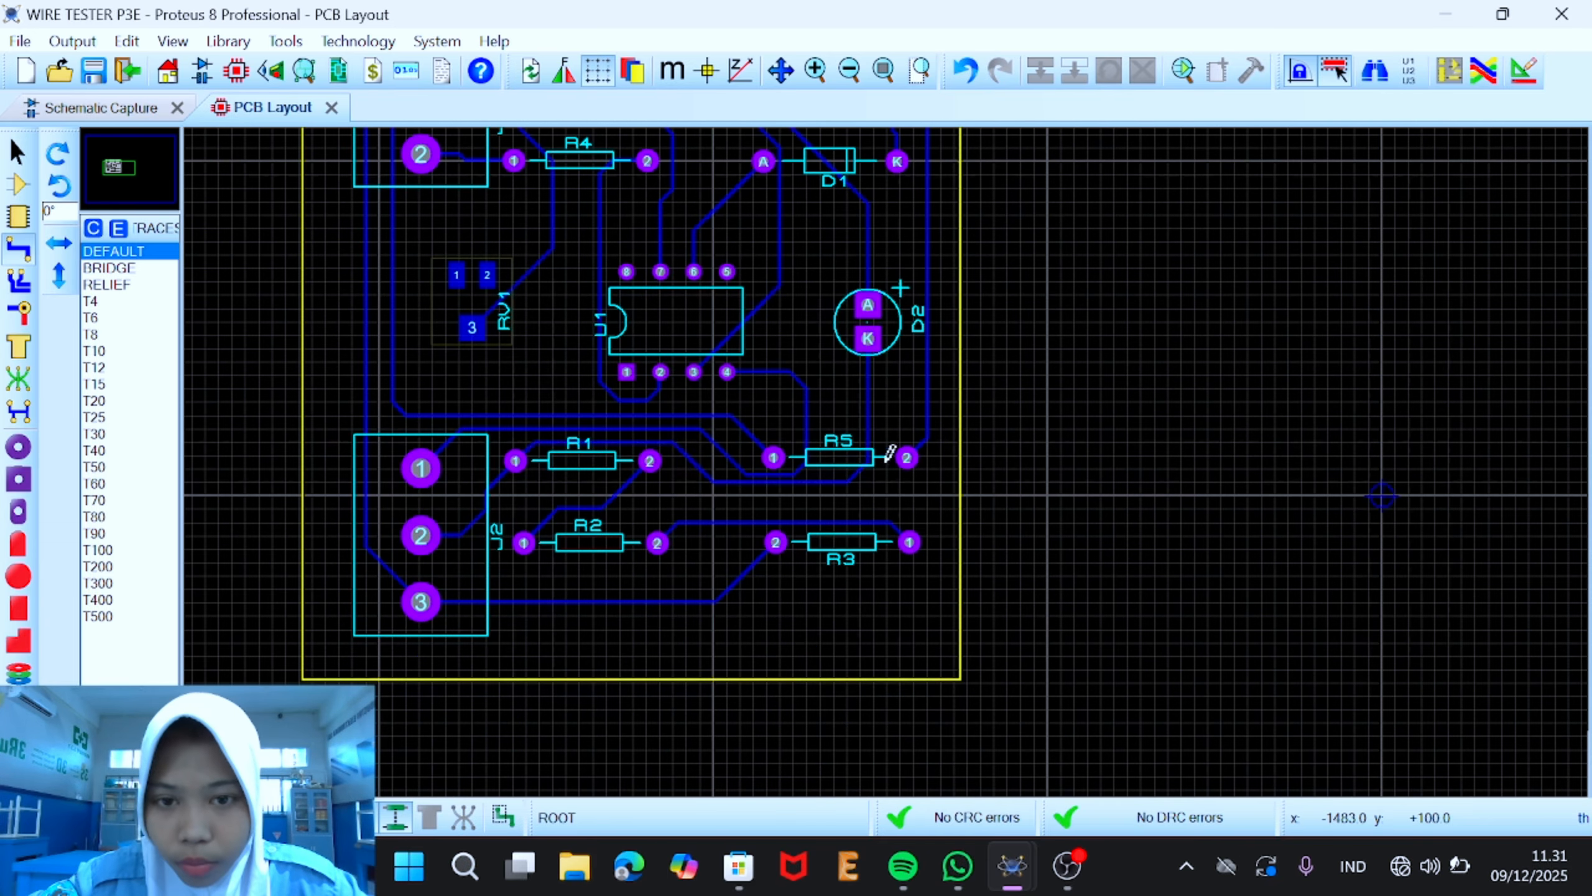
left_click(15, 184)
right_click(876, 463)
left_click(947, 384)
left_click(917, 500)
Step: Delete the old traces running from R5's pads to U1 pin 3 and J1 pin 1
left_click(17, 249)
right_click(929, 437)
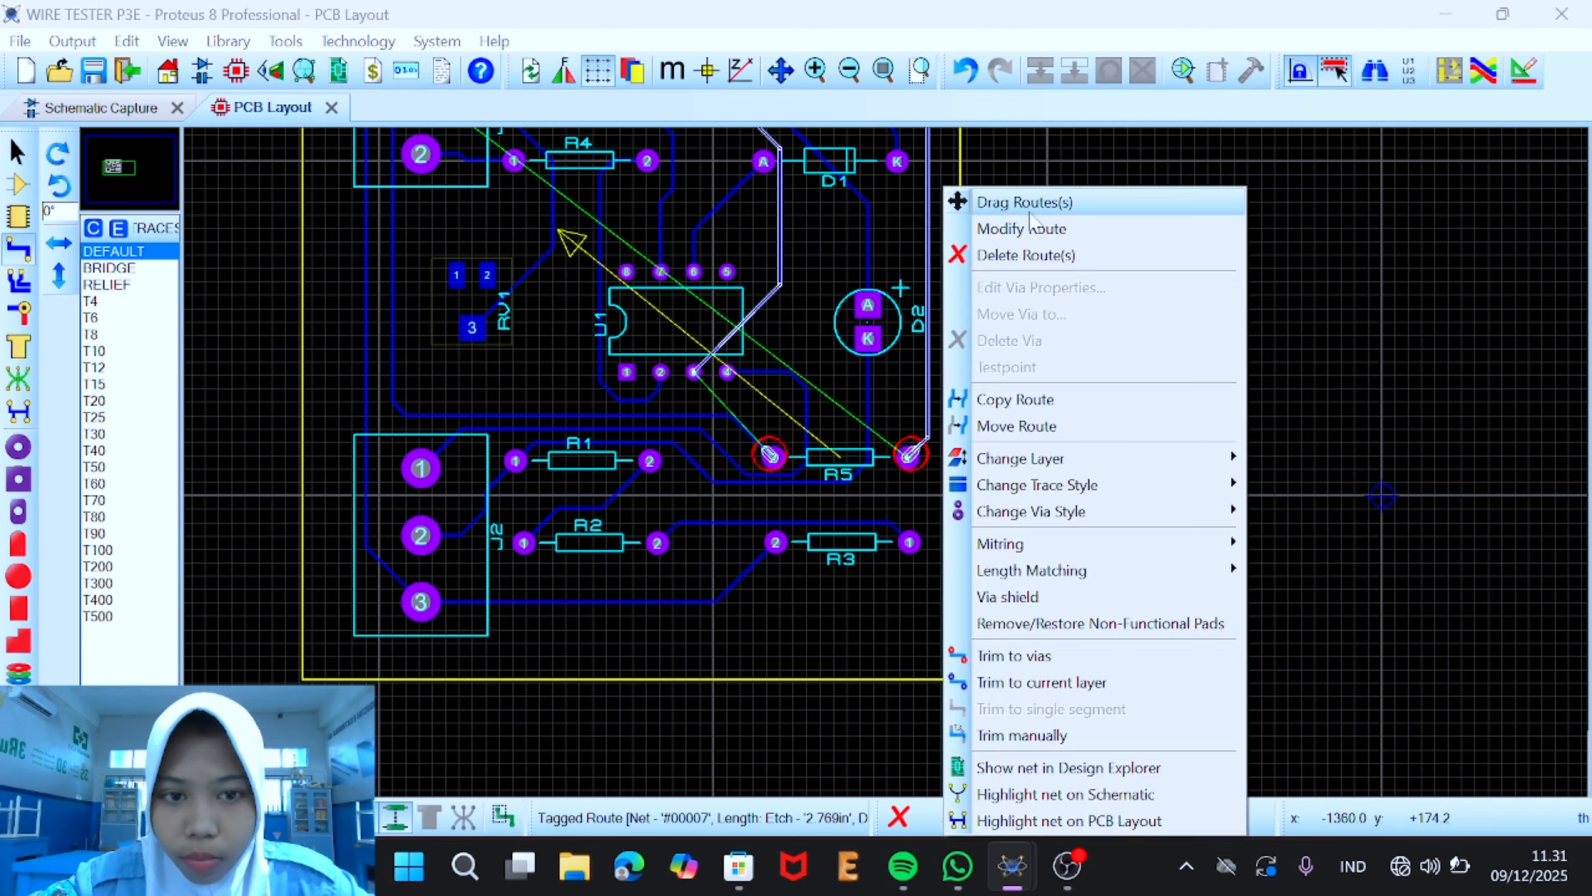
left_click(1027, 255)
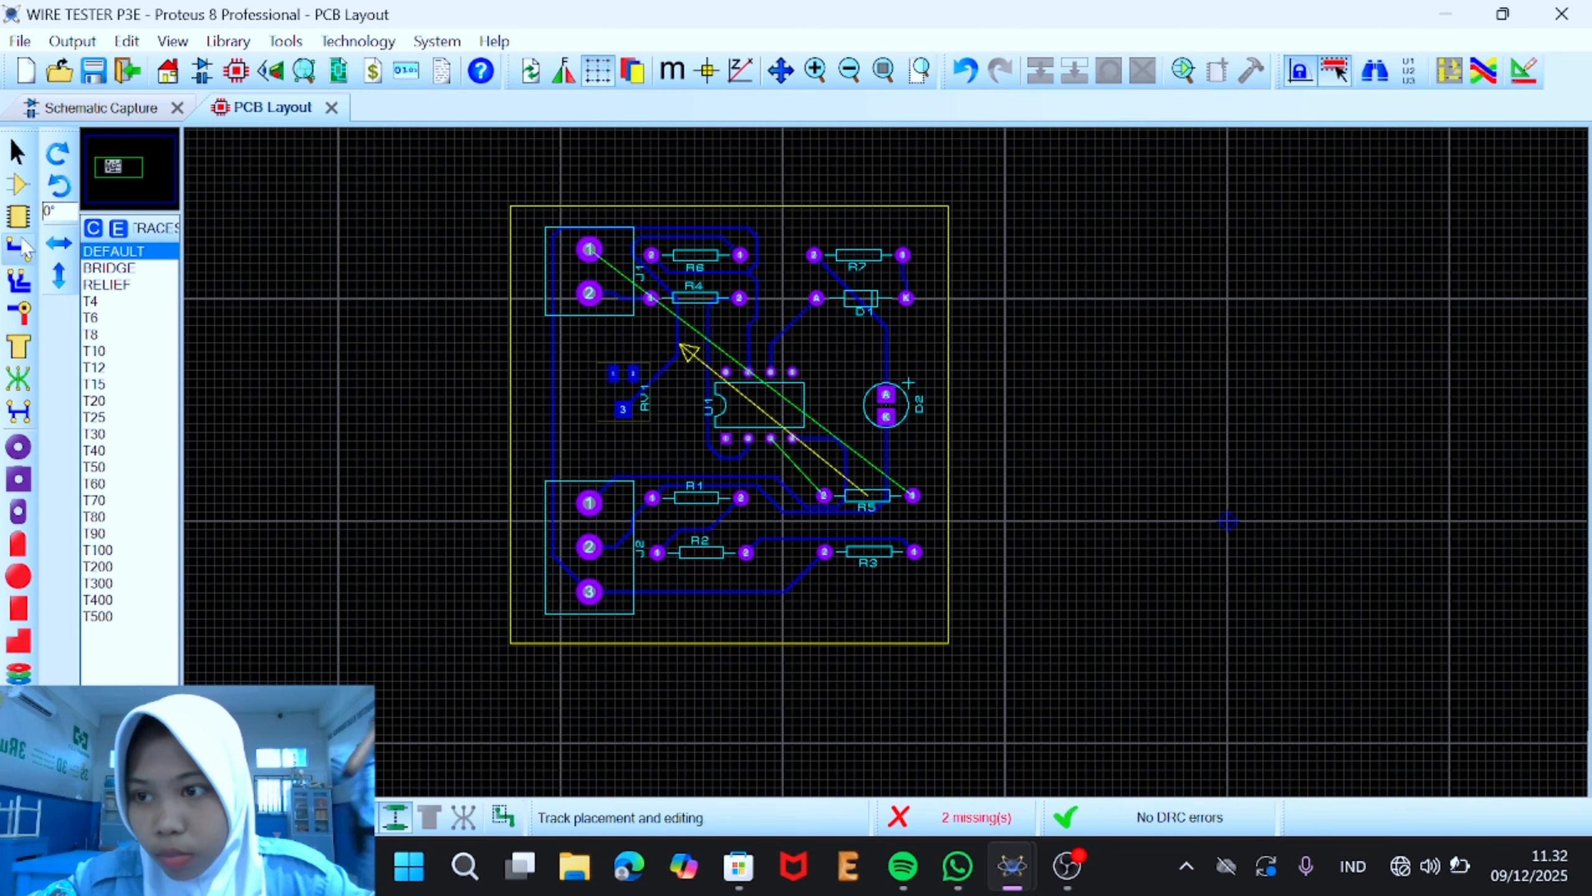
scroll(1035, 401, "down", 1)
scroll(1003, 313, "up", 1)
left_click(606, 326)
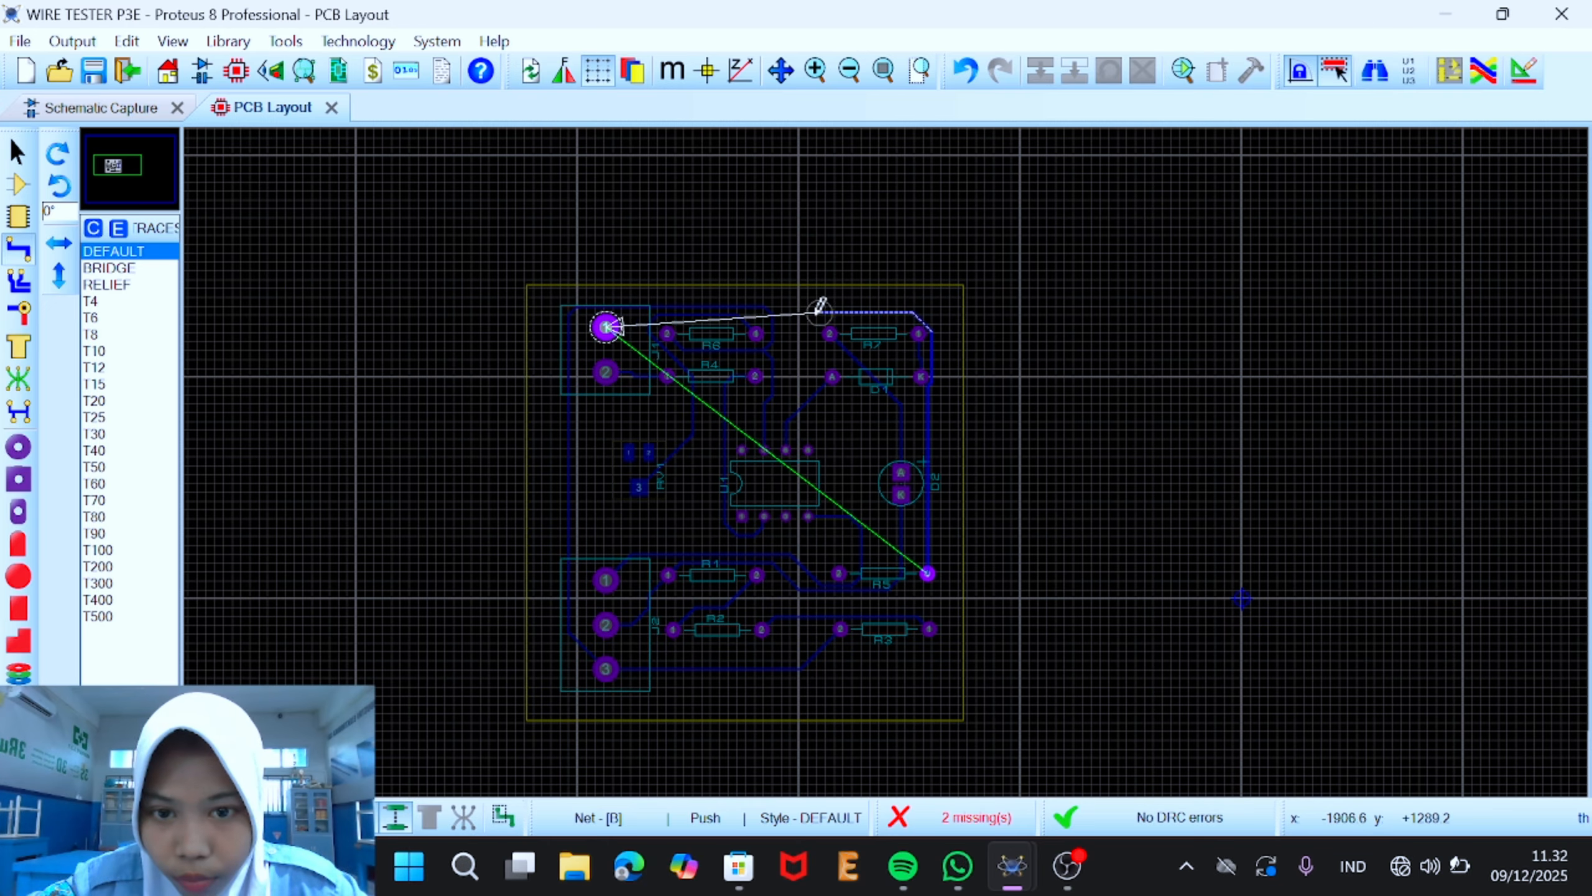
key("Escape")
Step: Delete the trace between RV1 pin 3 and R6 pin 1, and the one from R6 pin 2 towards U1 pin 7
scroll(753, 338, "up", 1)
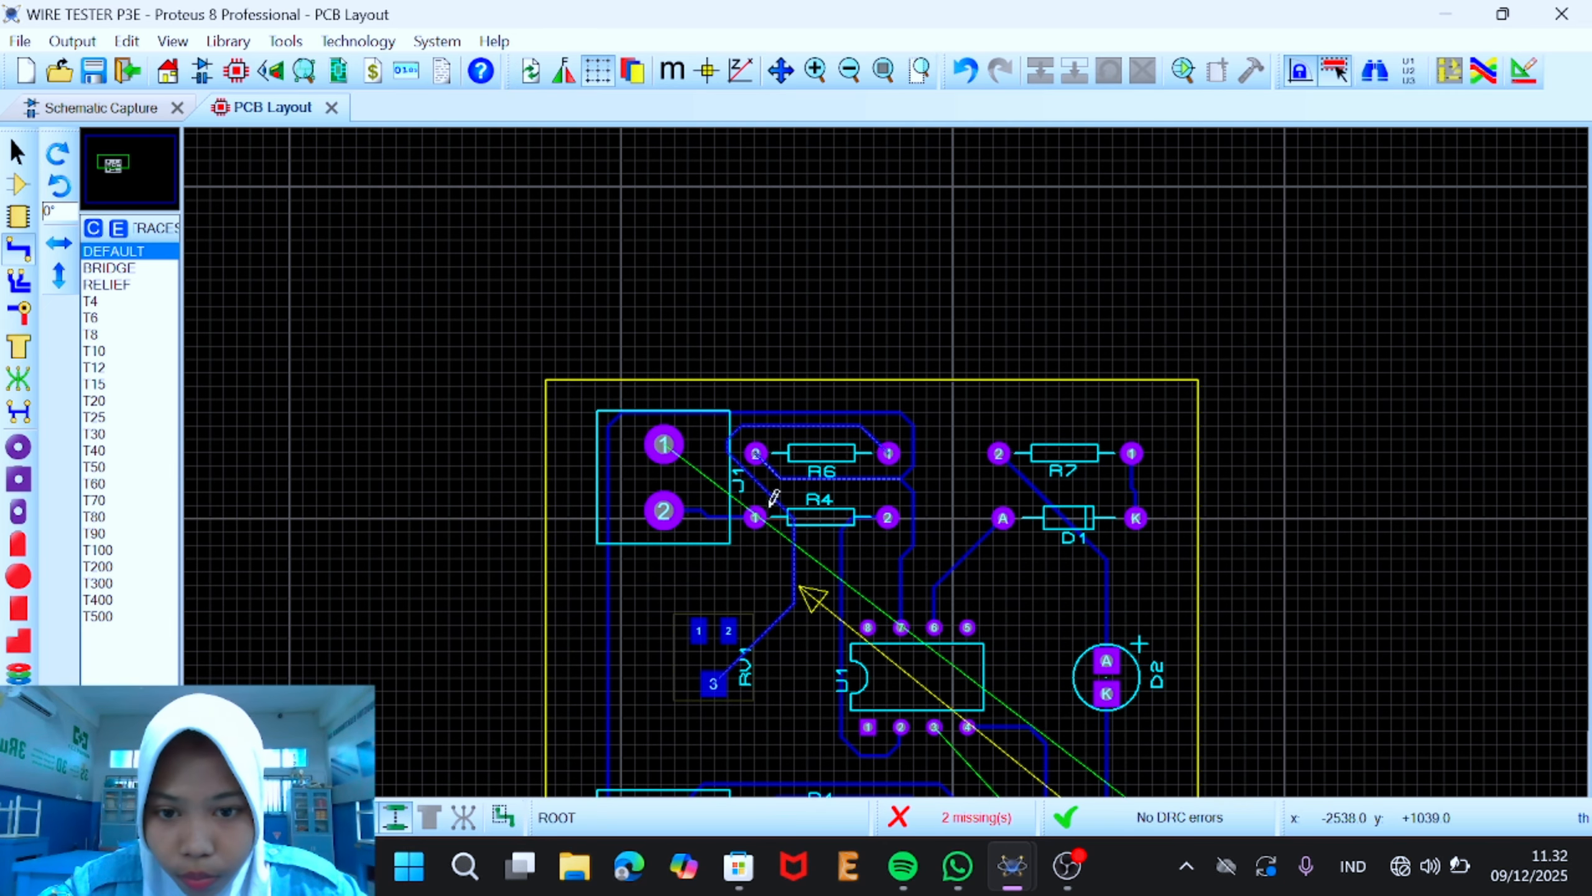
right_click(796, 522)
left_click(881, 257)
right_click(895, 478)
left_click(977, 257)
Step: Try a hand-routed trace from RV1 pin 3 to R6 pin 1, and delete it
left_click(714, 684)
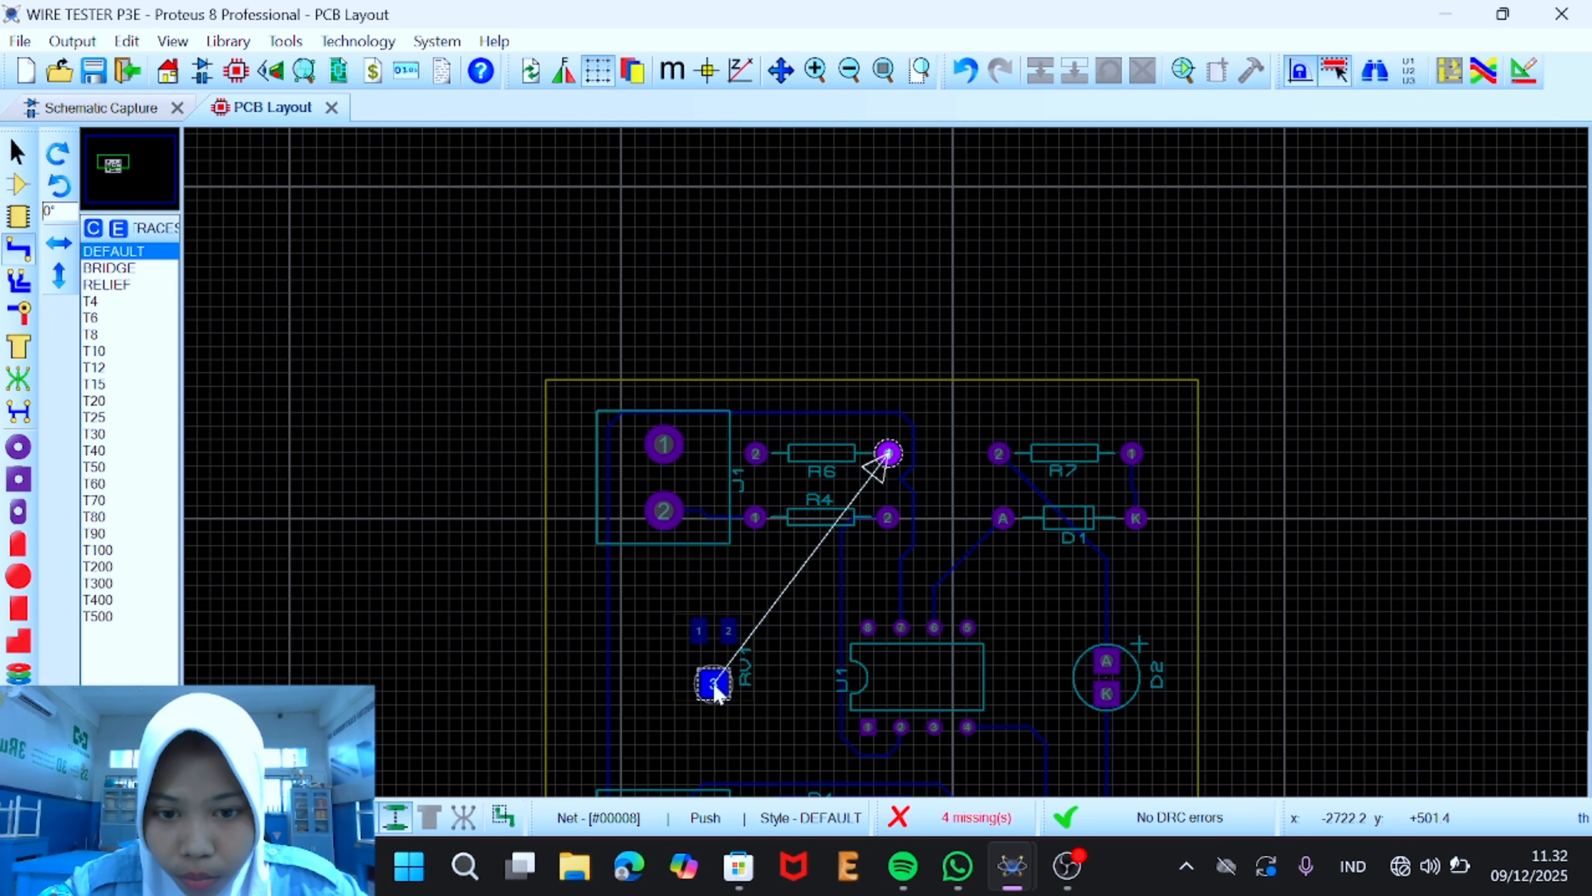
left_click(815, 665)
left_click(889, 453)
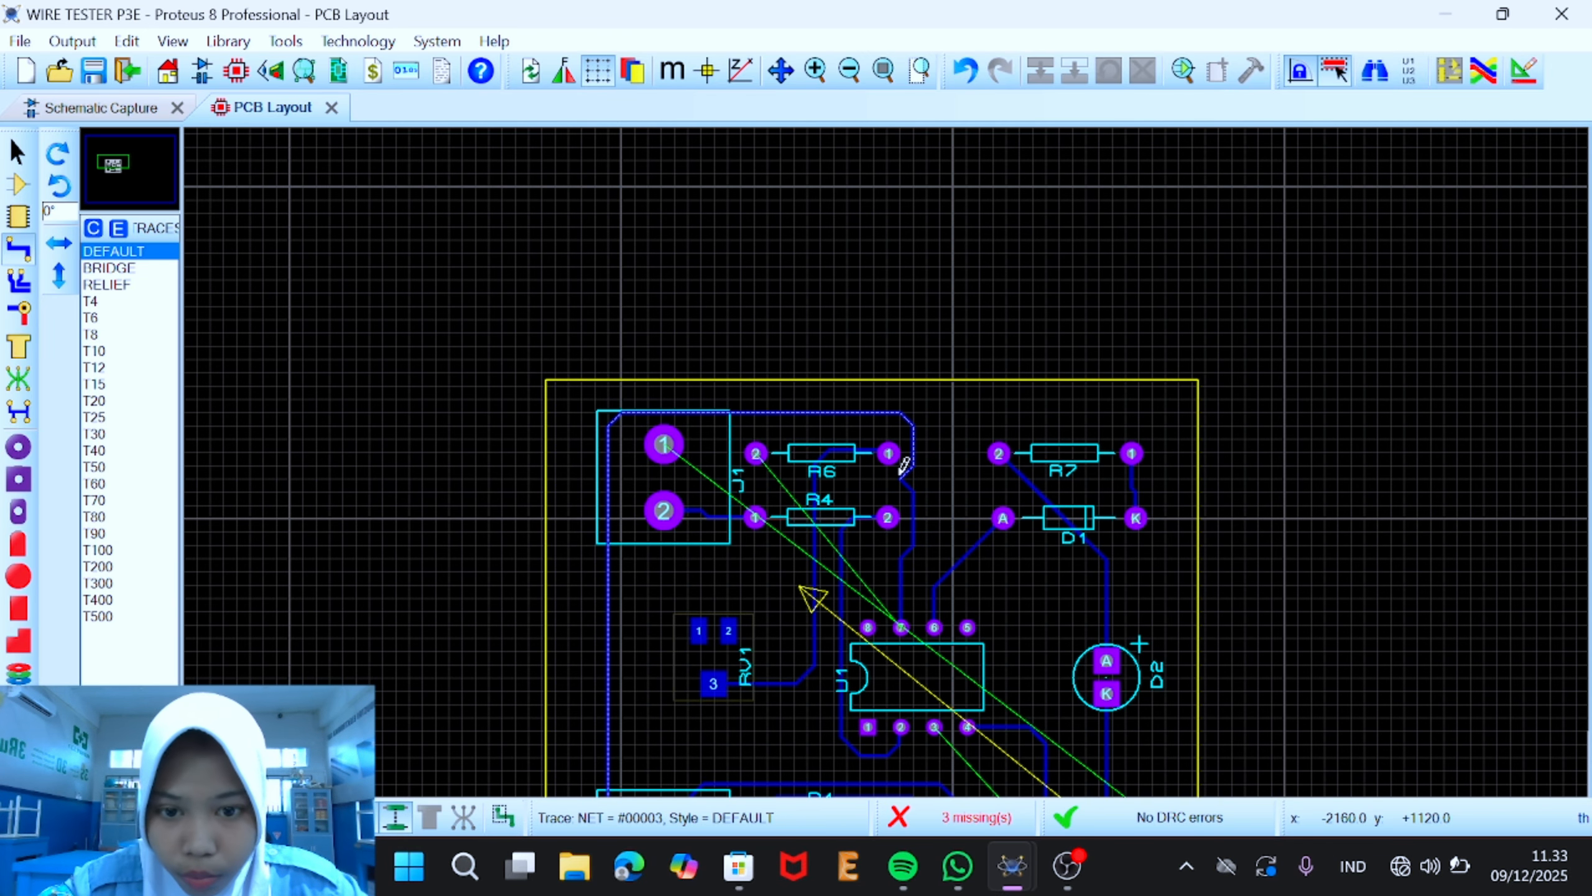
scroll(767, 446, "down", 3)
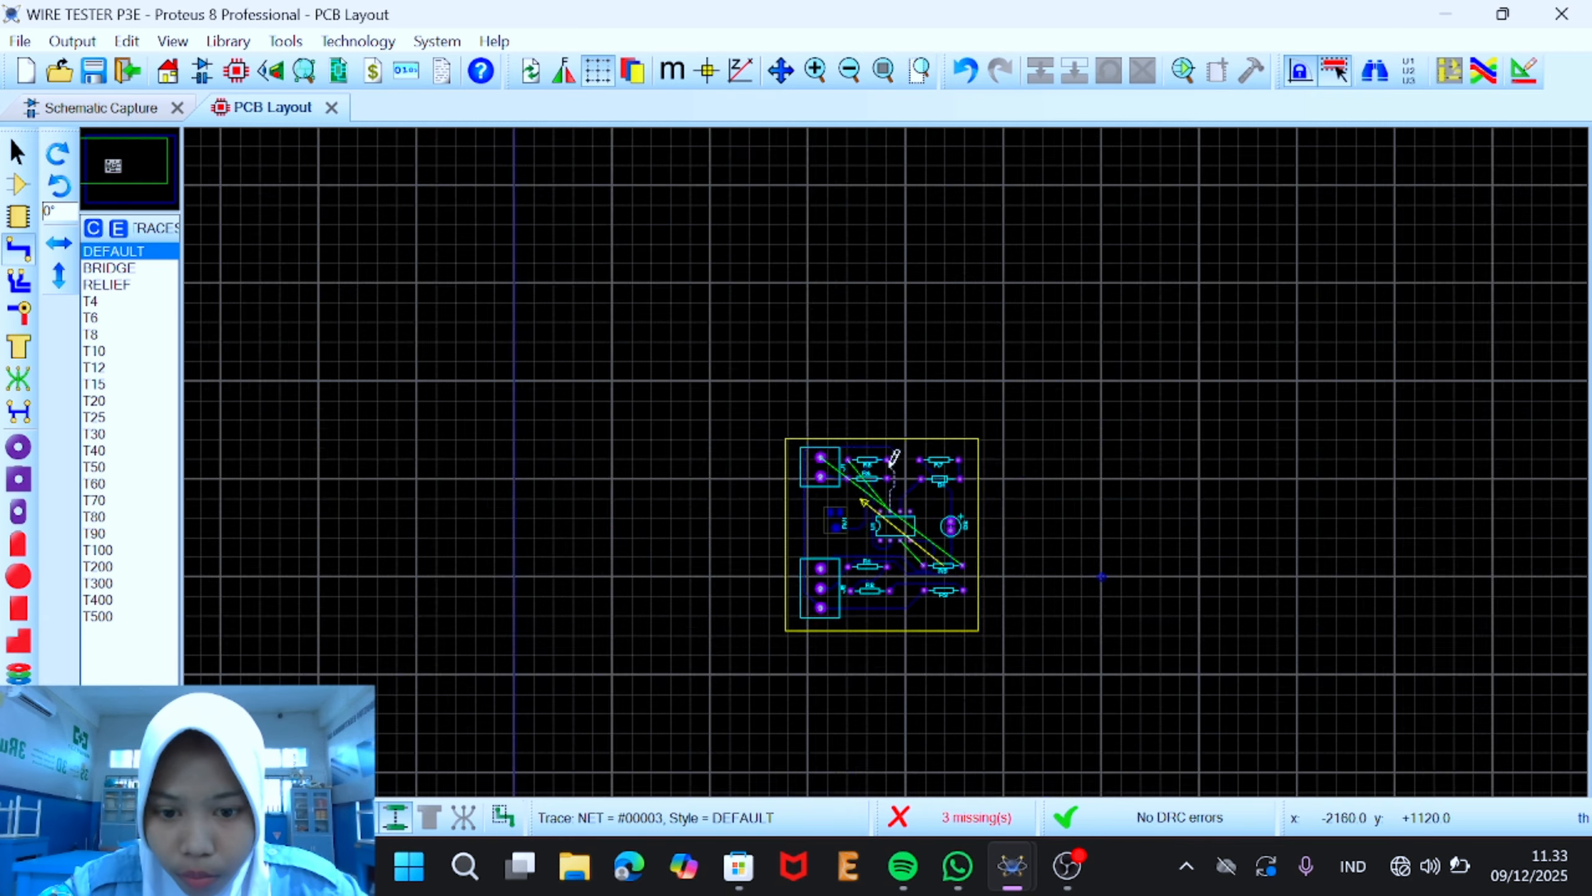
scroll(888, 456, "up", 2)
scroll(918, 346, "up", 3)
right_click(854, 447)
left_click(902, 308)
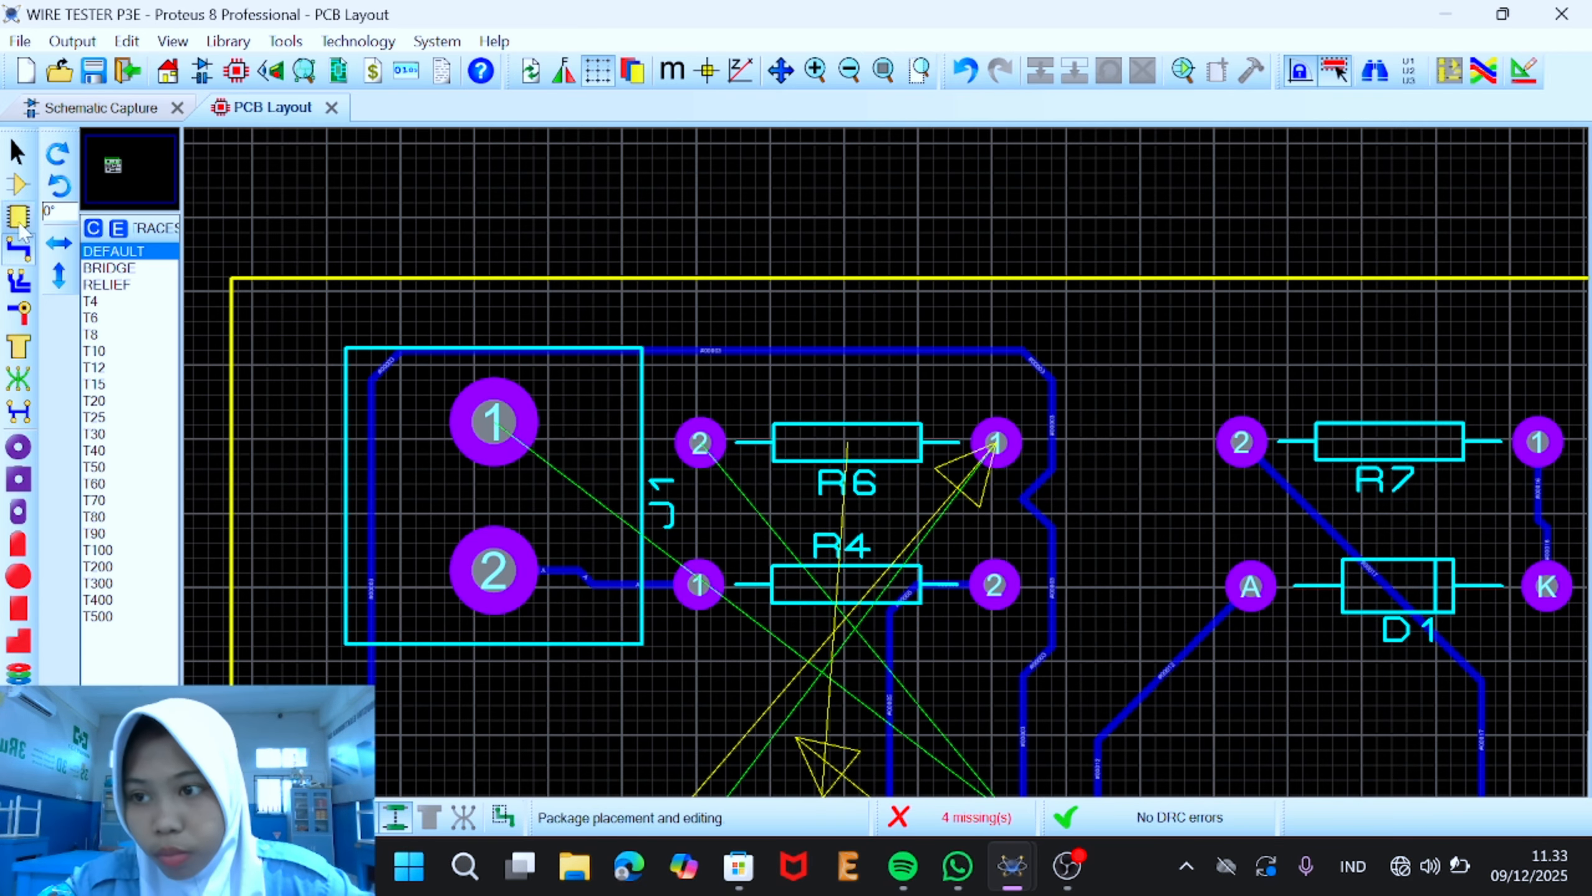
Step: Rotate resistor R6 by 180° so its two pads swap places
left_click(18, 184)
right_click(791, 443)
left_click(908, 416)
Step: Delete the long trace running from U1 pin 7 around J1 down to J2 pin 3
left_click(18, 249)
scroll(979, 447, "down", 1)
right_click(981, 444)
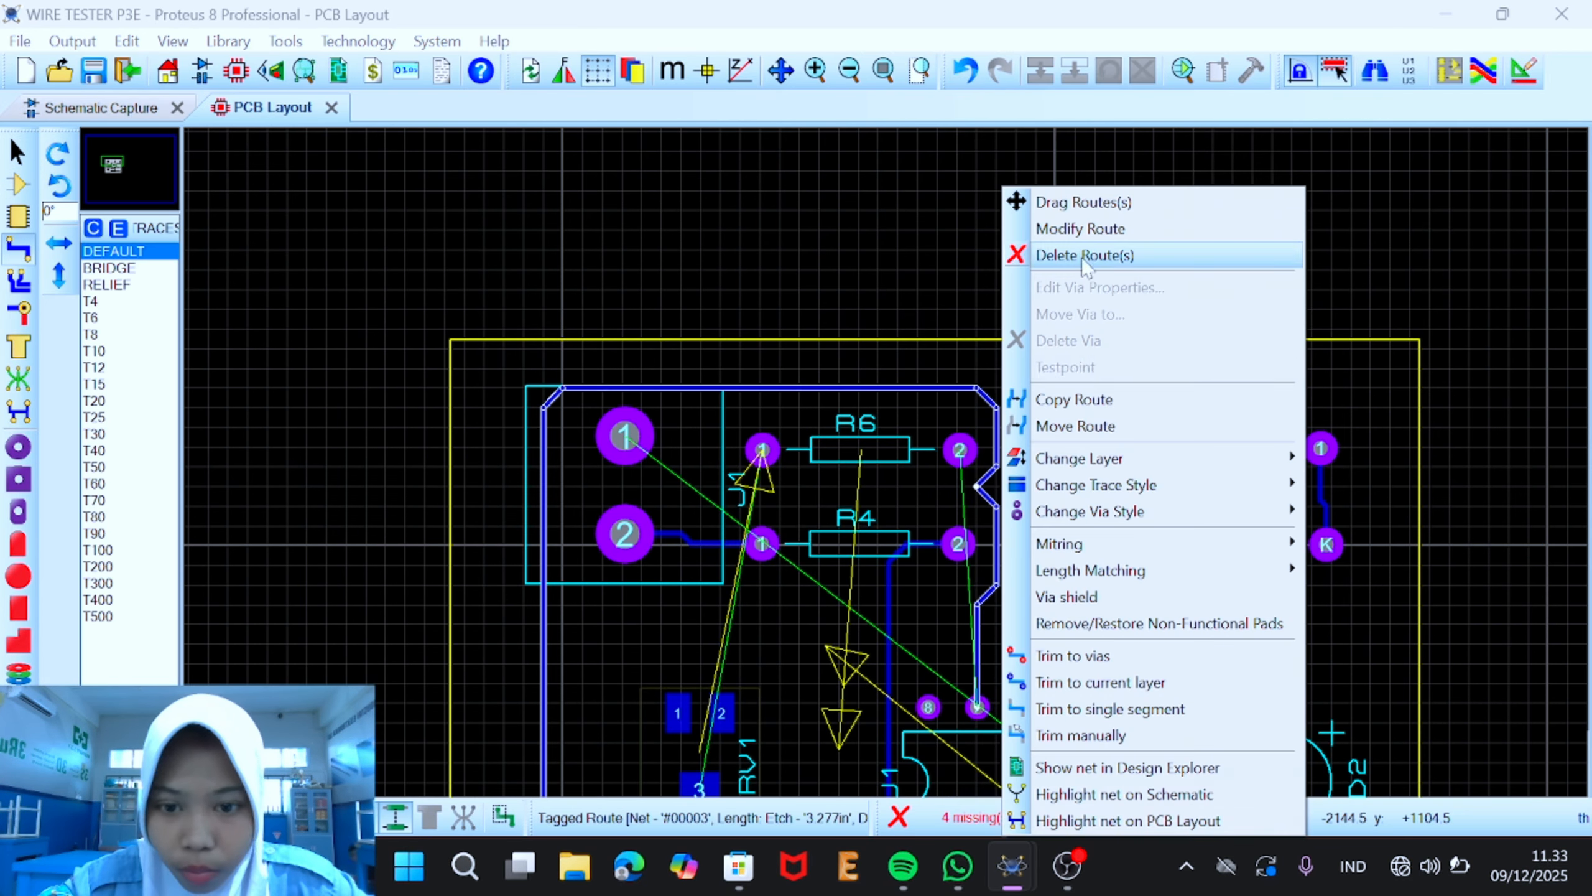
left_click(1060, 252)
Step: Route a DEFAULT-style trace by hand from R6 pin 2 down to U1 pin 7
scroll(935, 505, "down", 2)
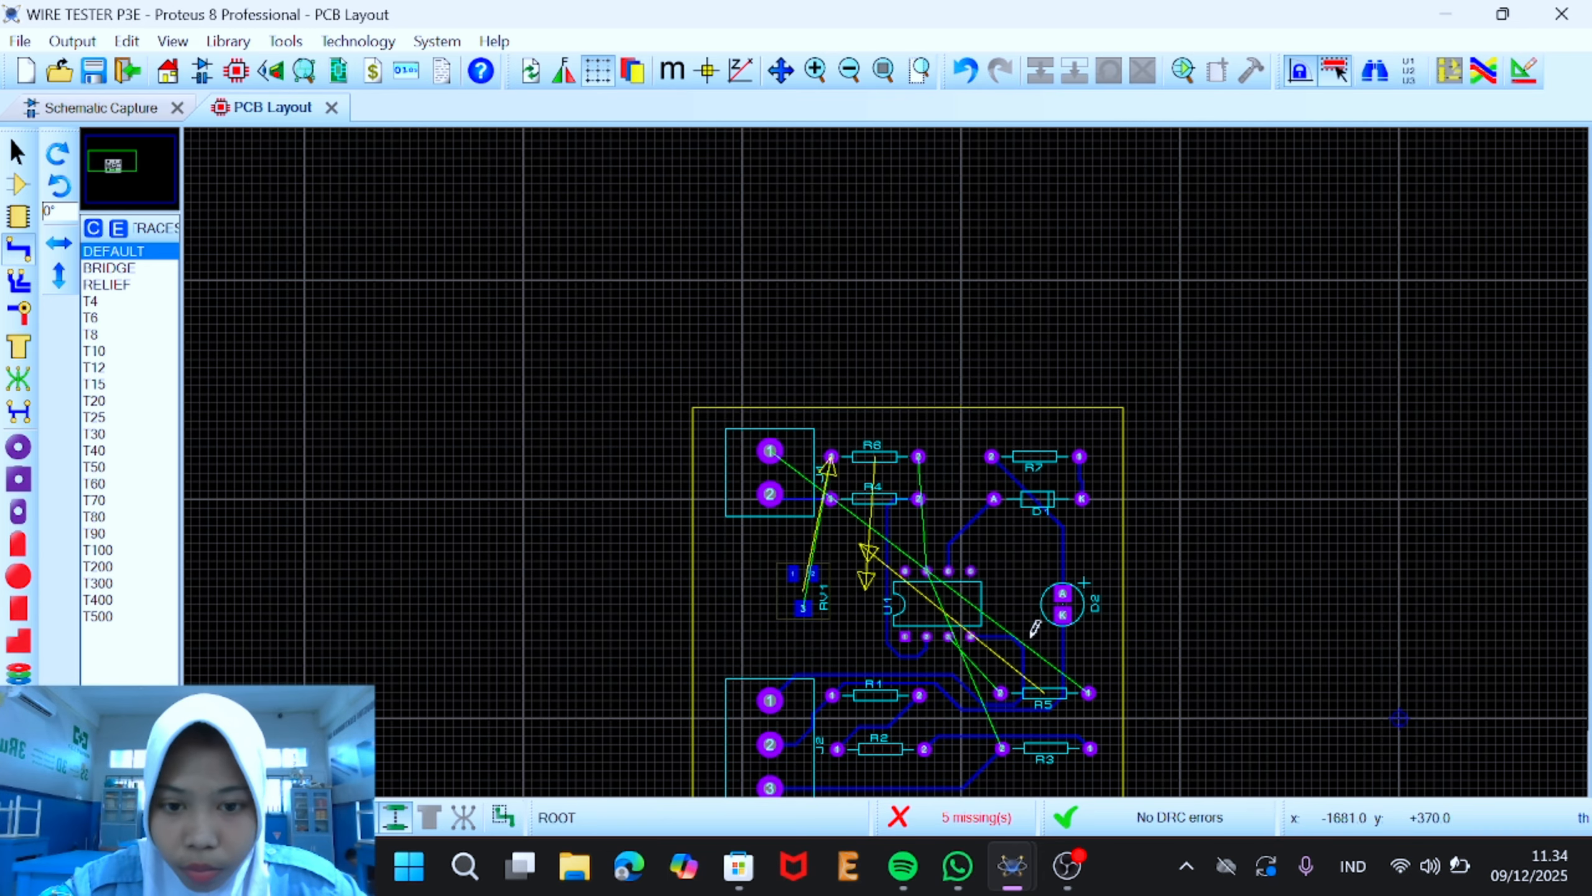
scroll(1035, 627, "down", 2)
scroll(890, 564, "up", 4)
left_click(918, 456)
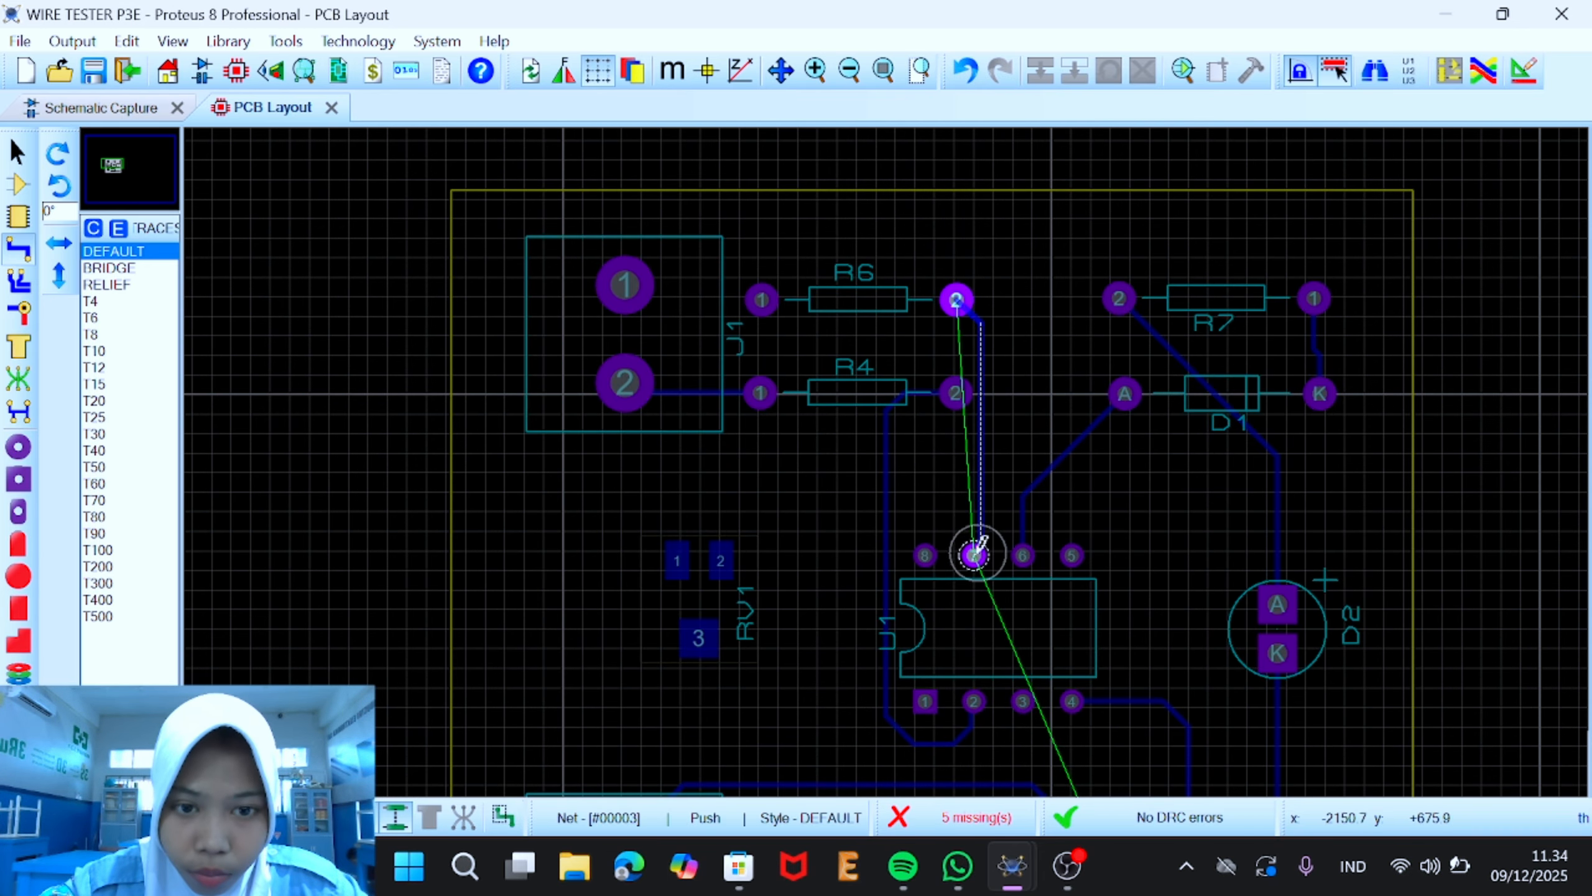
left_click(995, 322)
left_click(978, 552)
Step: Route a DEFAULT-style trace by hand from U1 pin 3 diagonally to R5 pin 2
scroll(1016, 602, "up", 2)
left_click(783, 497)
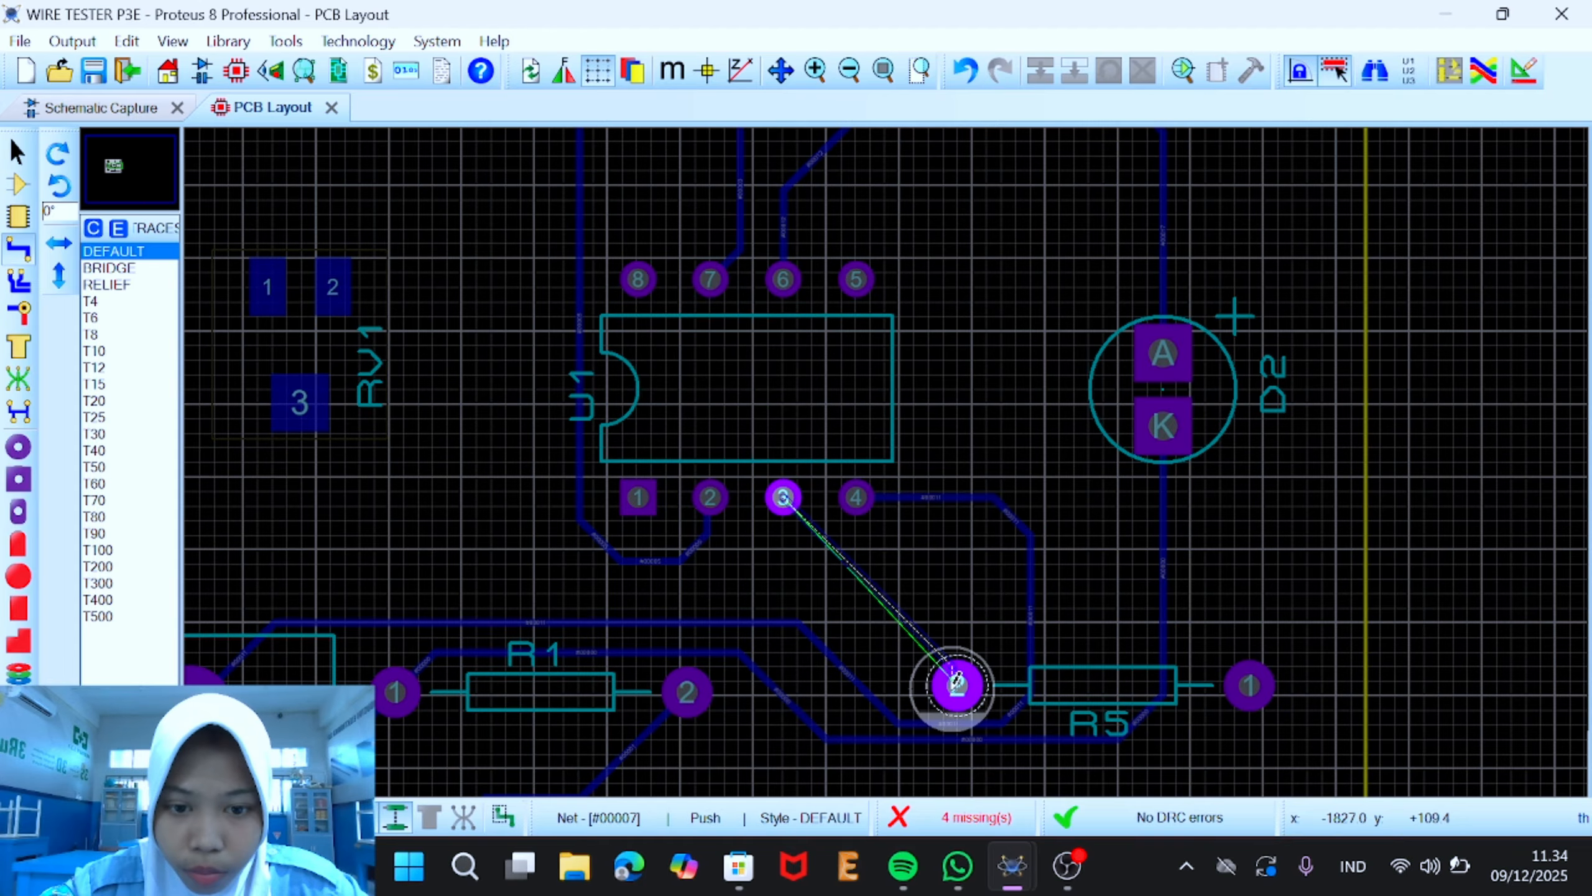
left_click(956, 682)
Step: Auto-route the remaining connections with the preset router settings and inspect the resulting traces
left_click(1485, 71)
left_click(1007, 206)
scroll(863, 297, "up", 1)
scroll(888, 456, "down", 3)
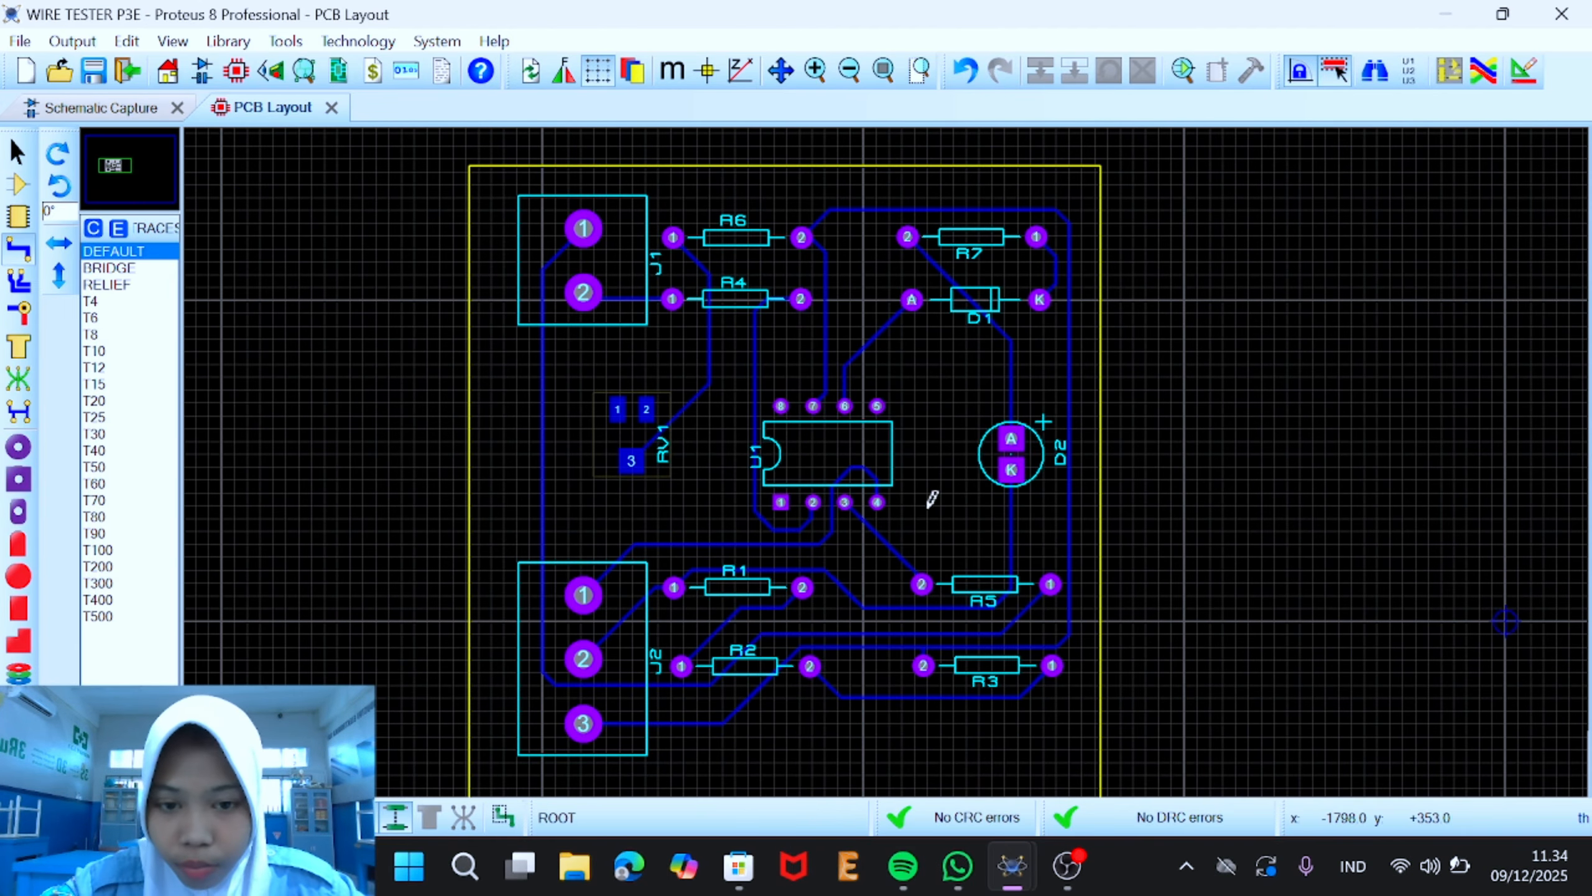
scroll(890, 633, "up", 2)
scroll(939, 442, "down", 2)
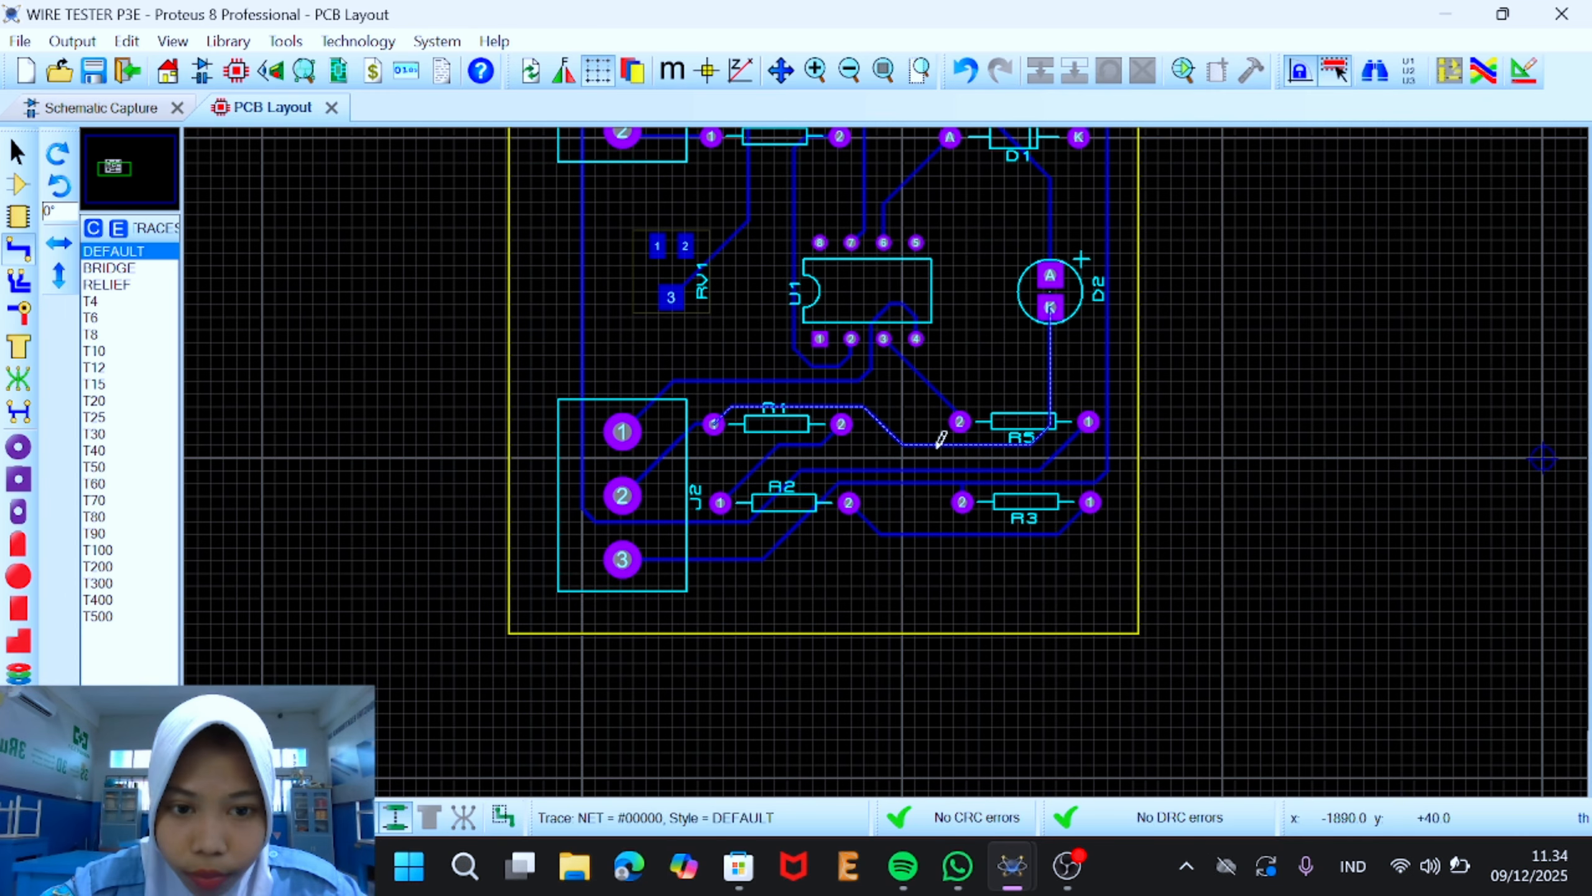
Step: Lower the segment of the R1 pin 1 to D2 cathode trace that runs beneath R5
right_click(938, 444)
left_click(1035, 204)
left_click(942, 458)
Step: Delete the trace between J2 pin 1 and U1 pin 4 and reroute it by hand over R1 and beneath R5
right_click(869, 342)
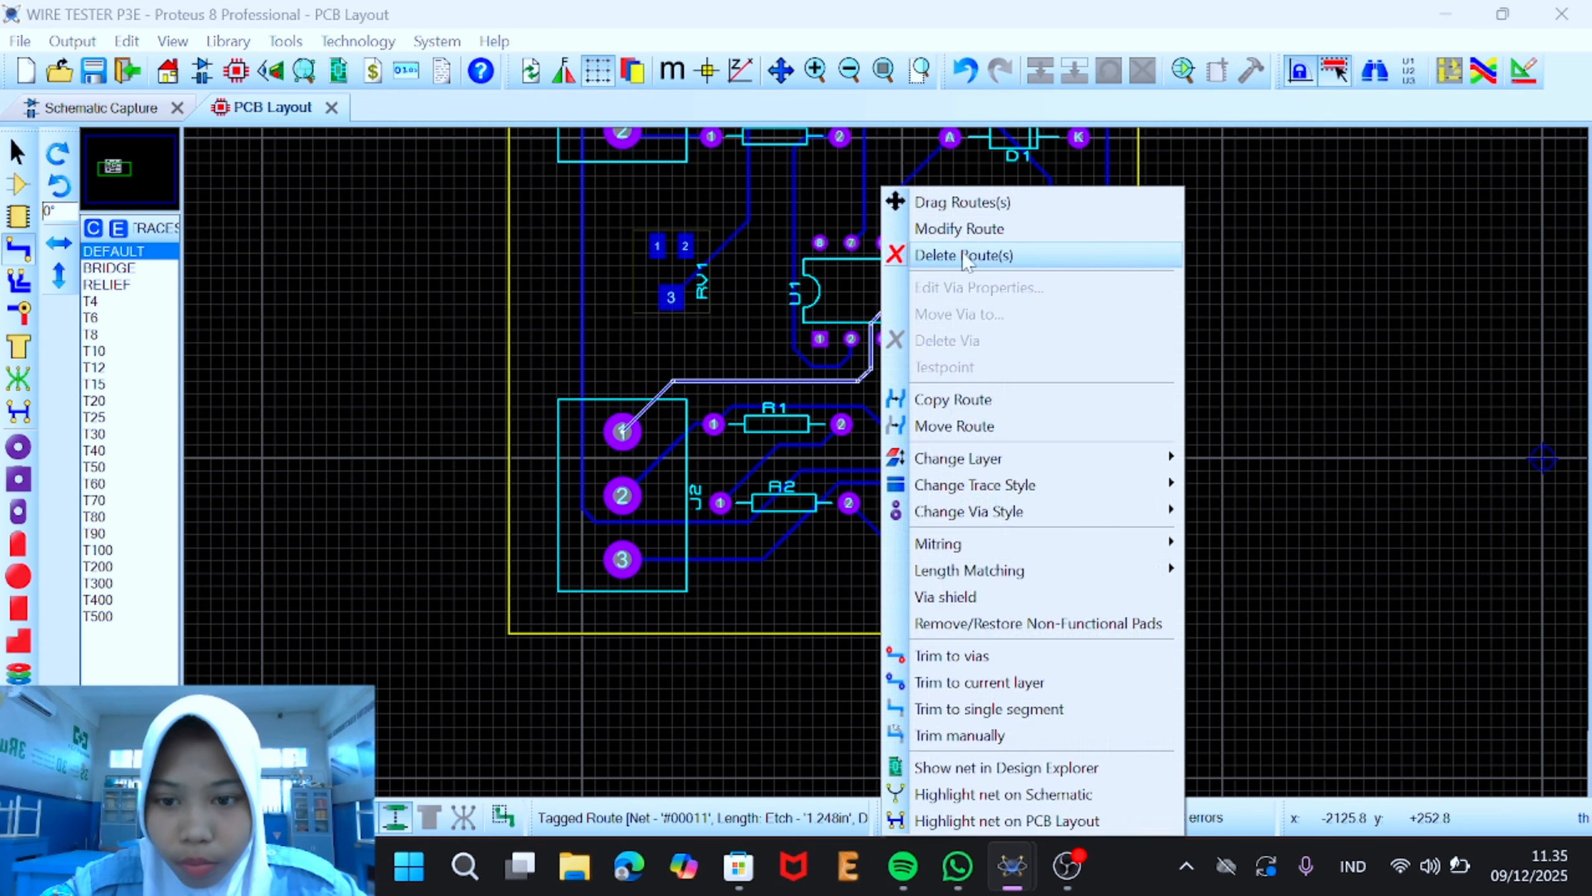
left_click(966, 257)
left_click(623, 432)
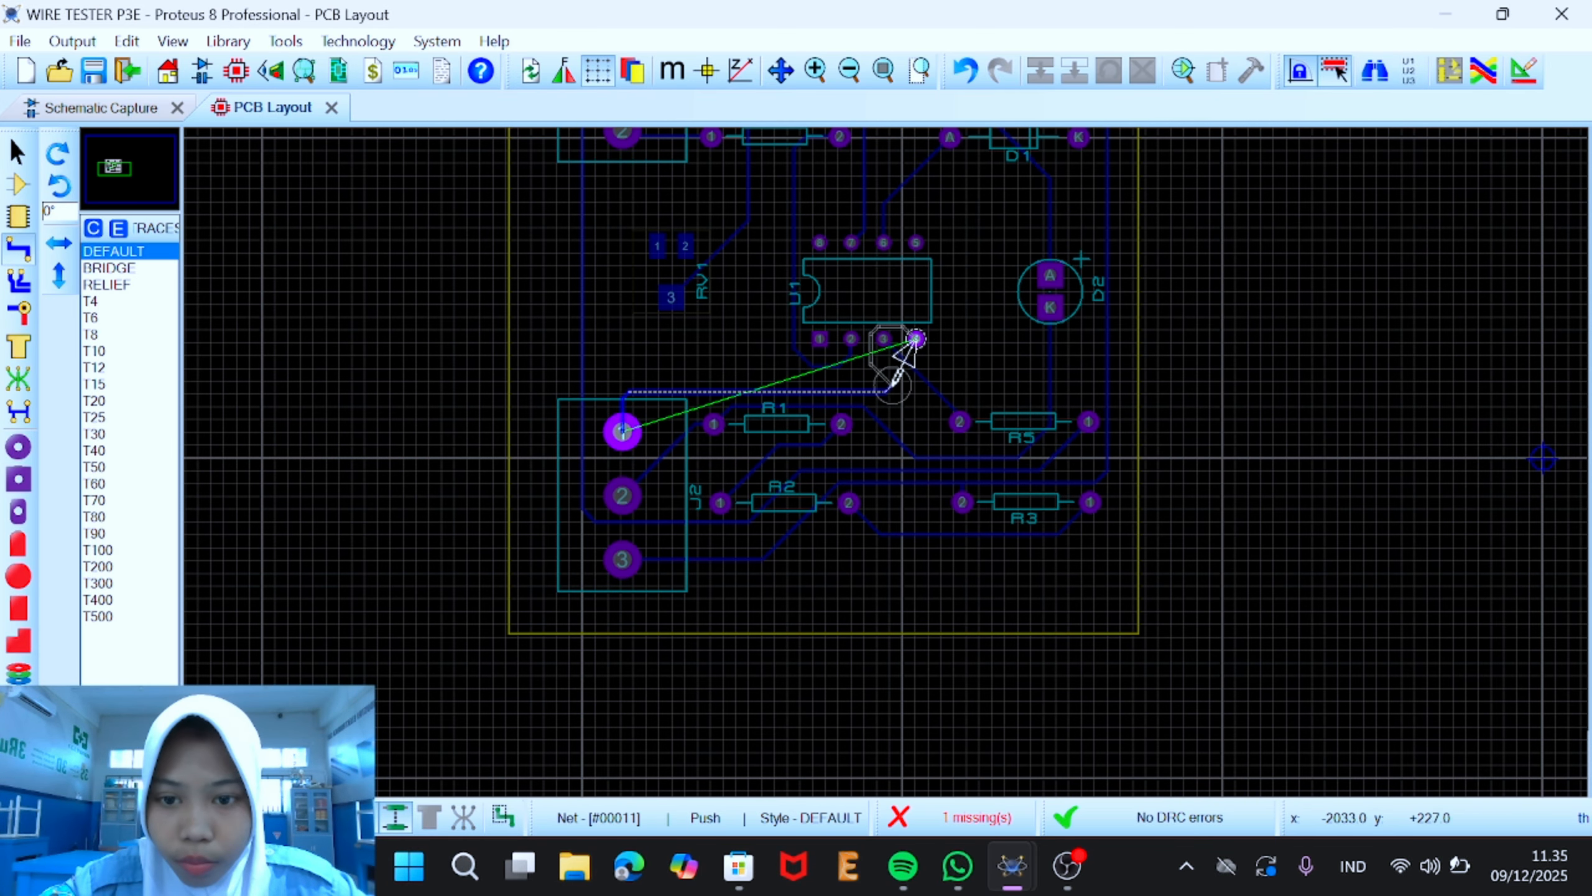
left_click(918, 433)
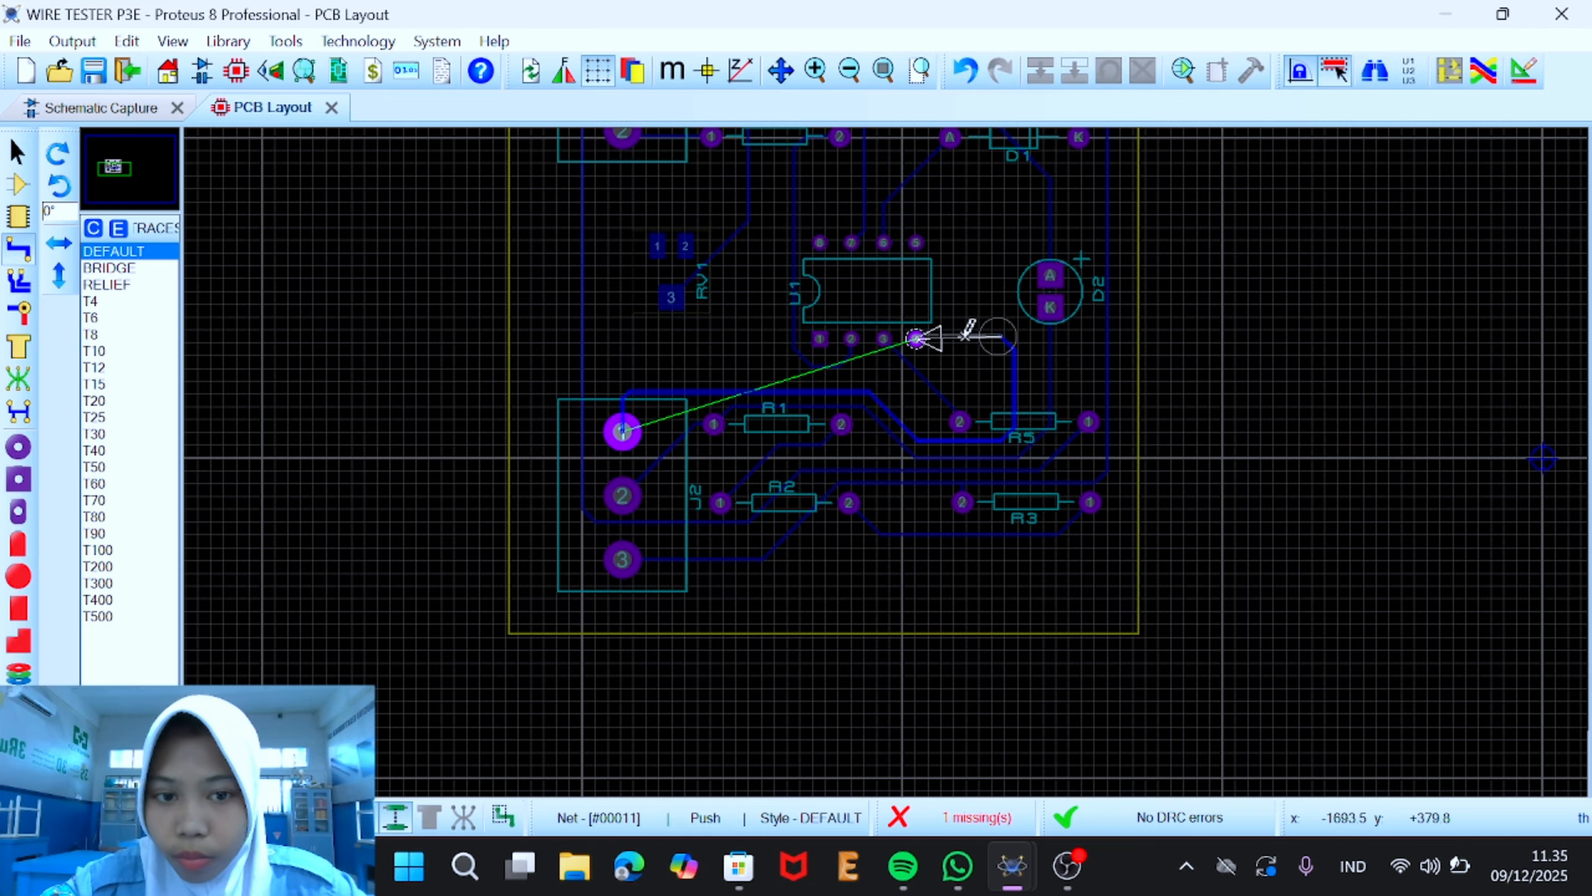
left_click(916, 339)
Step: Inspect the routing across the whole board, from the J2 pins to U1 and the board edges
scroll(935, 323, "down", 2)
scroll(919, 442, "up", 2)
scroll(824, 517, "down", 1)
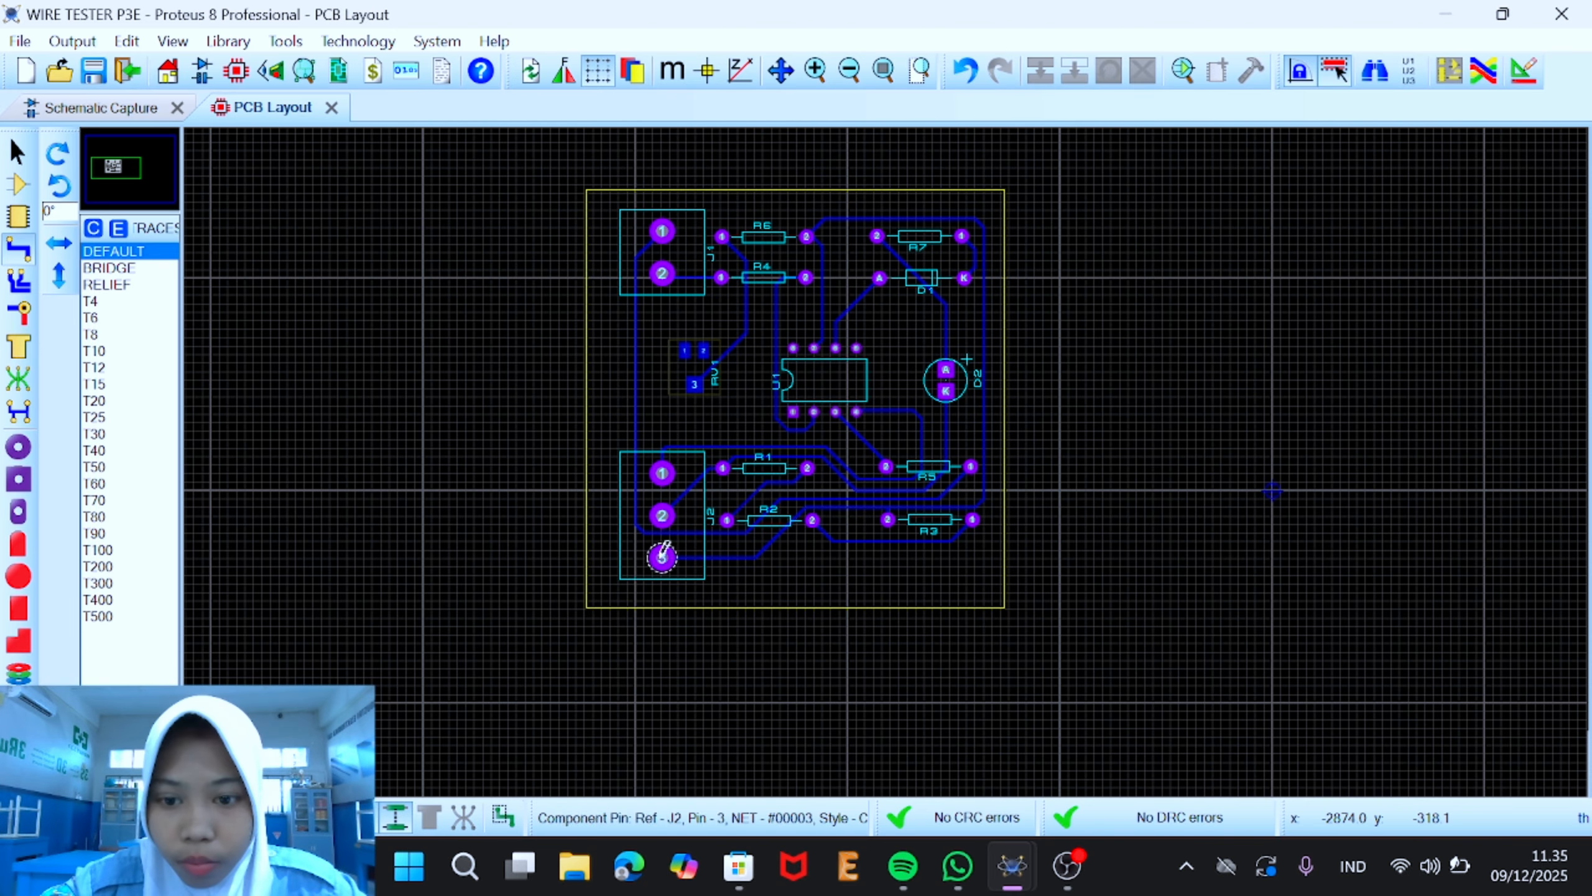
left_click(663, 555)
key("Escape")
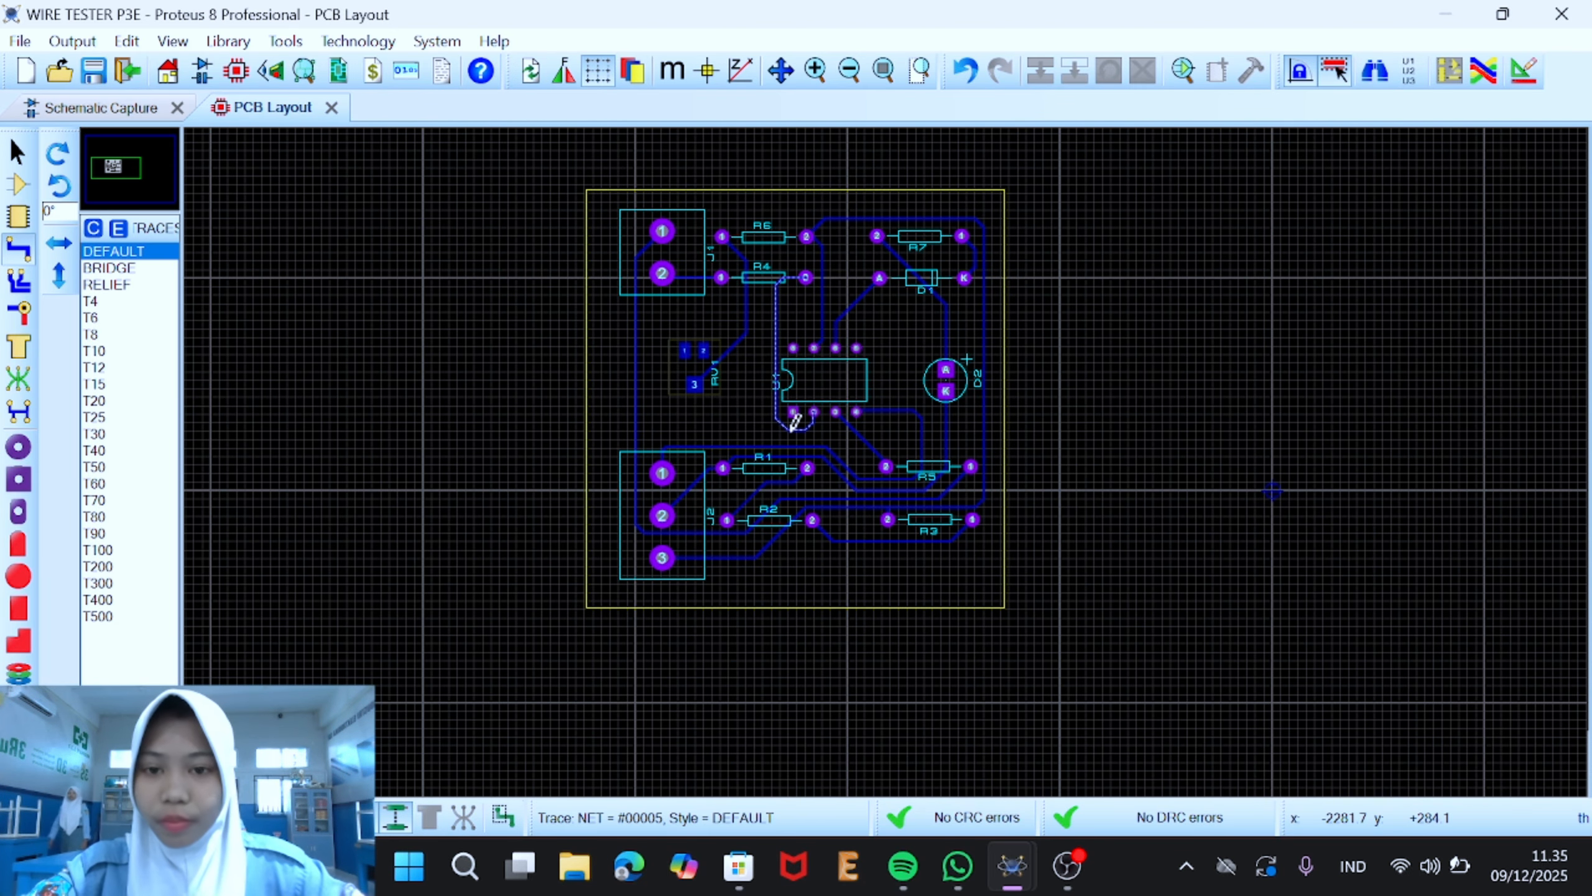
scroll(795, 421, "up", 1)
scroll(890, 453, "down", 1)
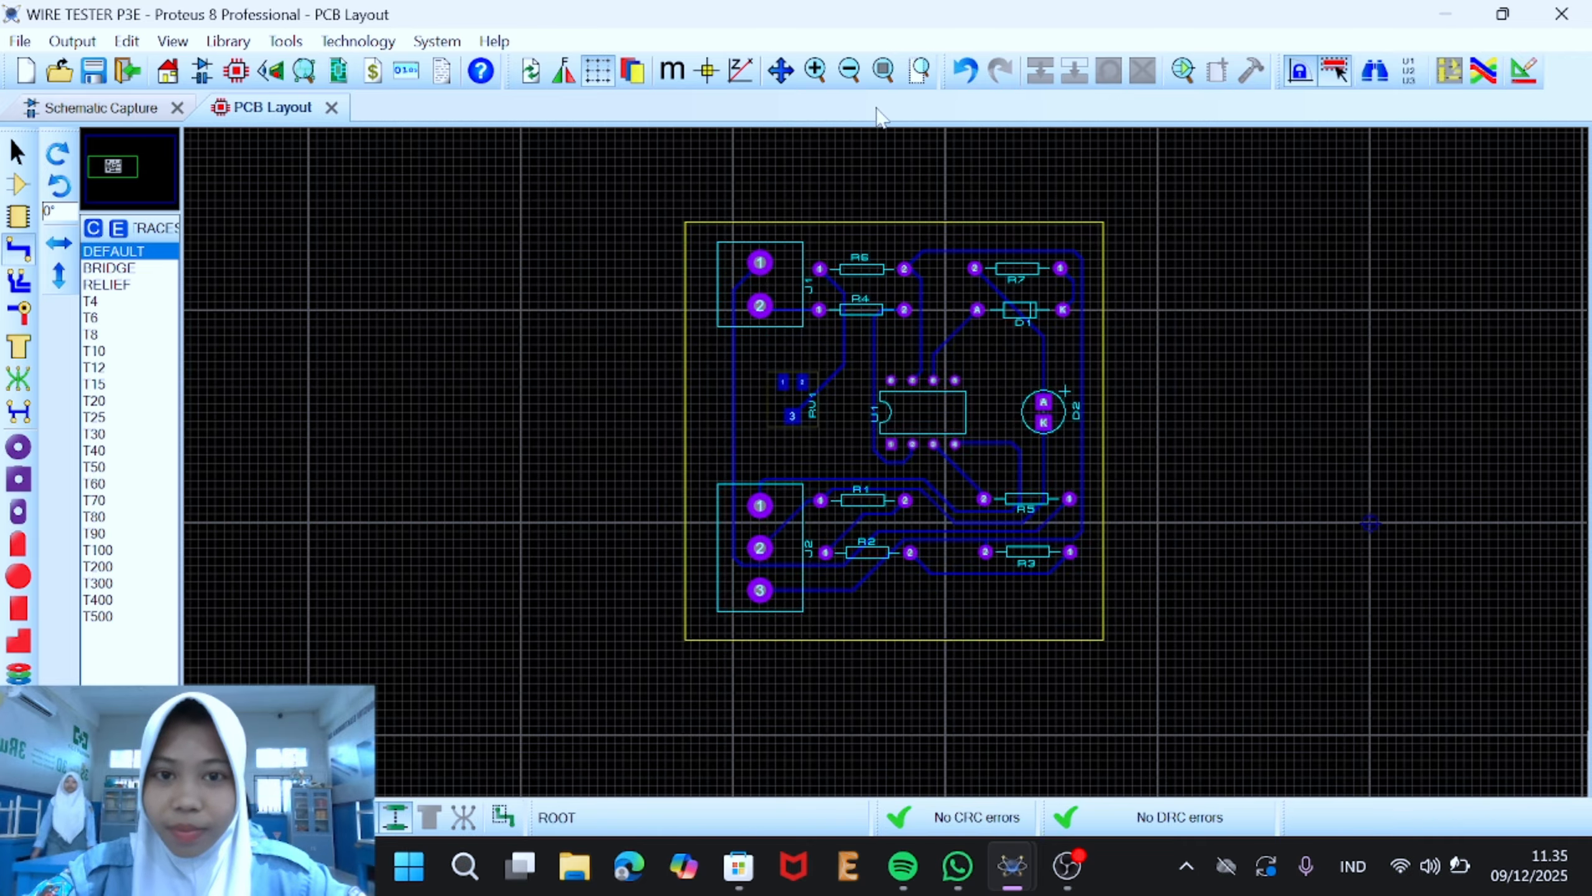
left_click(884, 72)
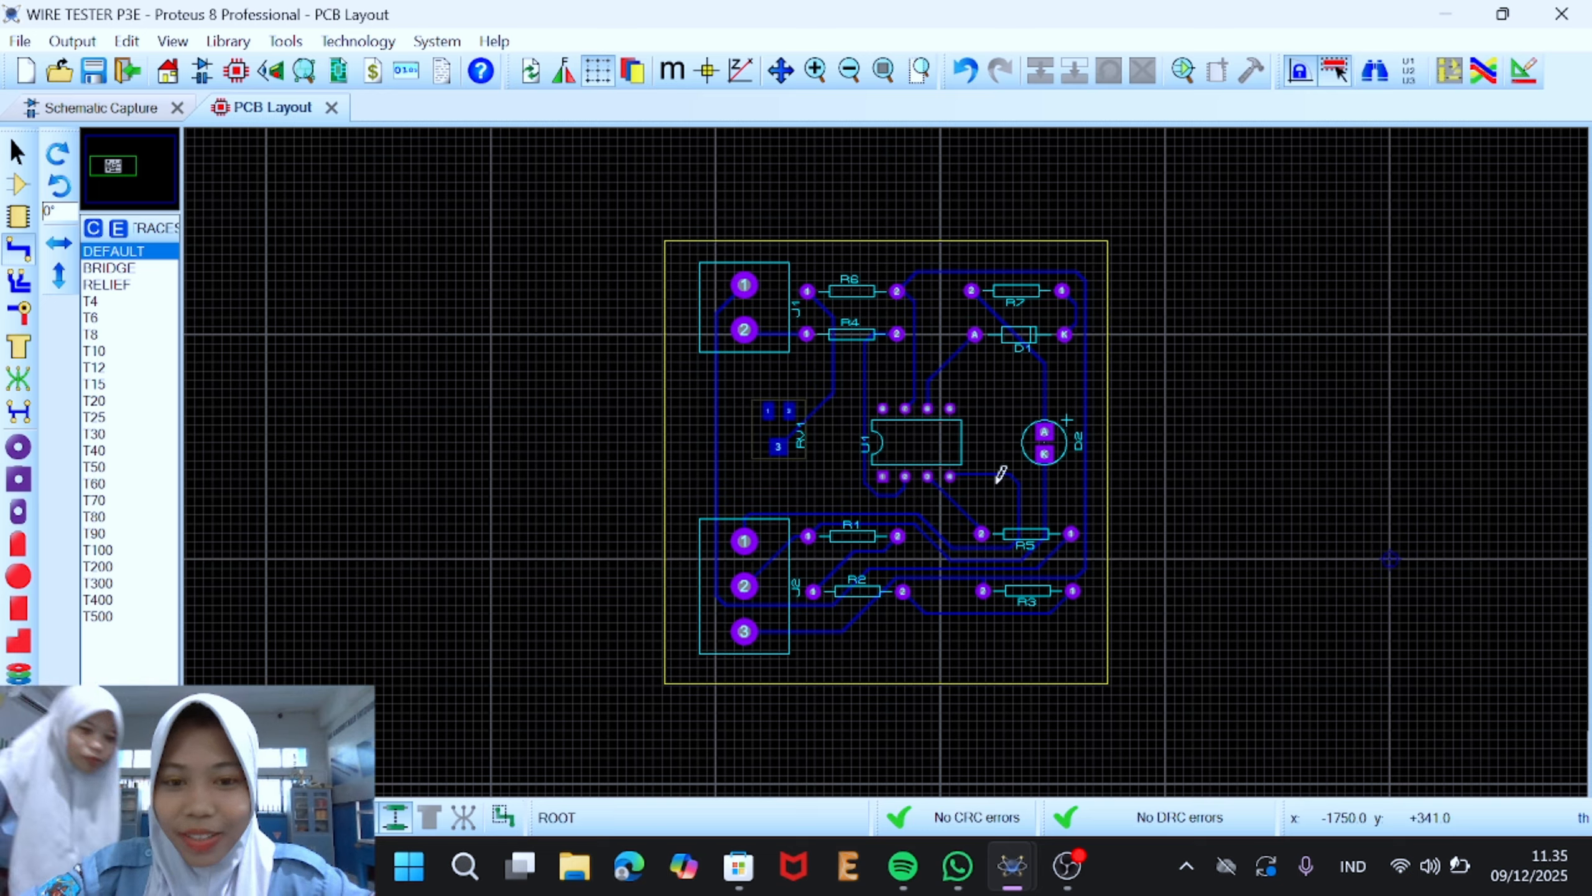
left_click(1066, 885)
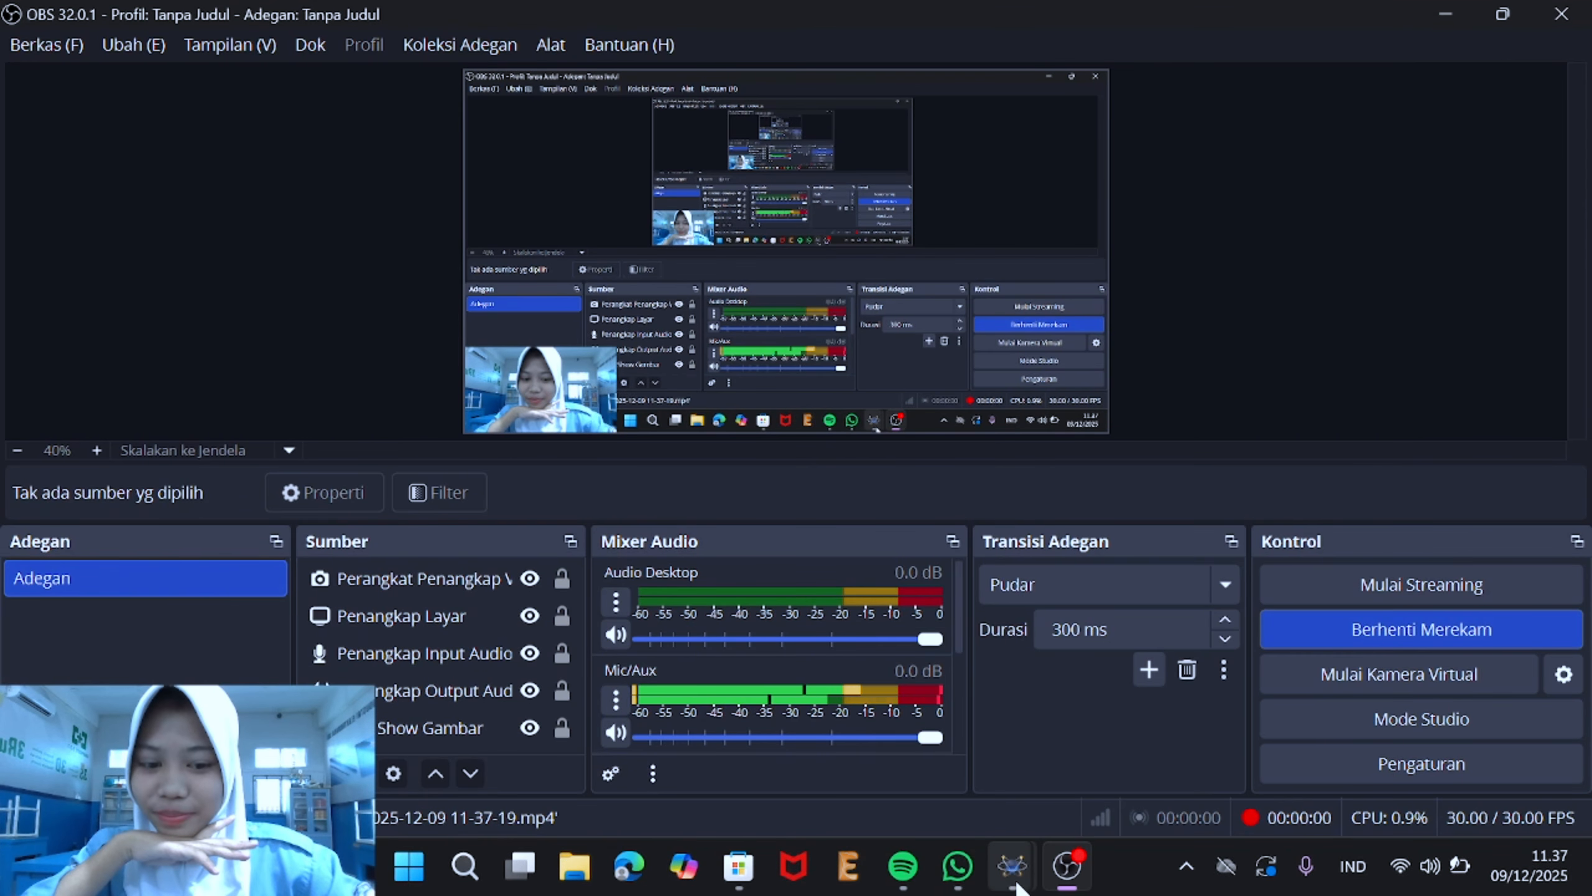
mouse_move(1013, 879)
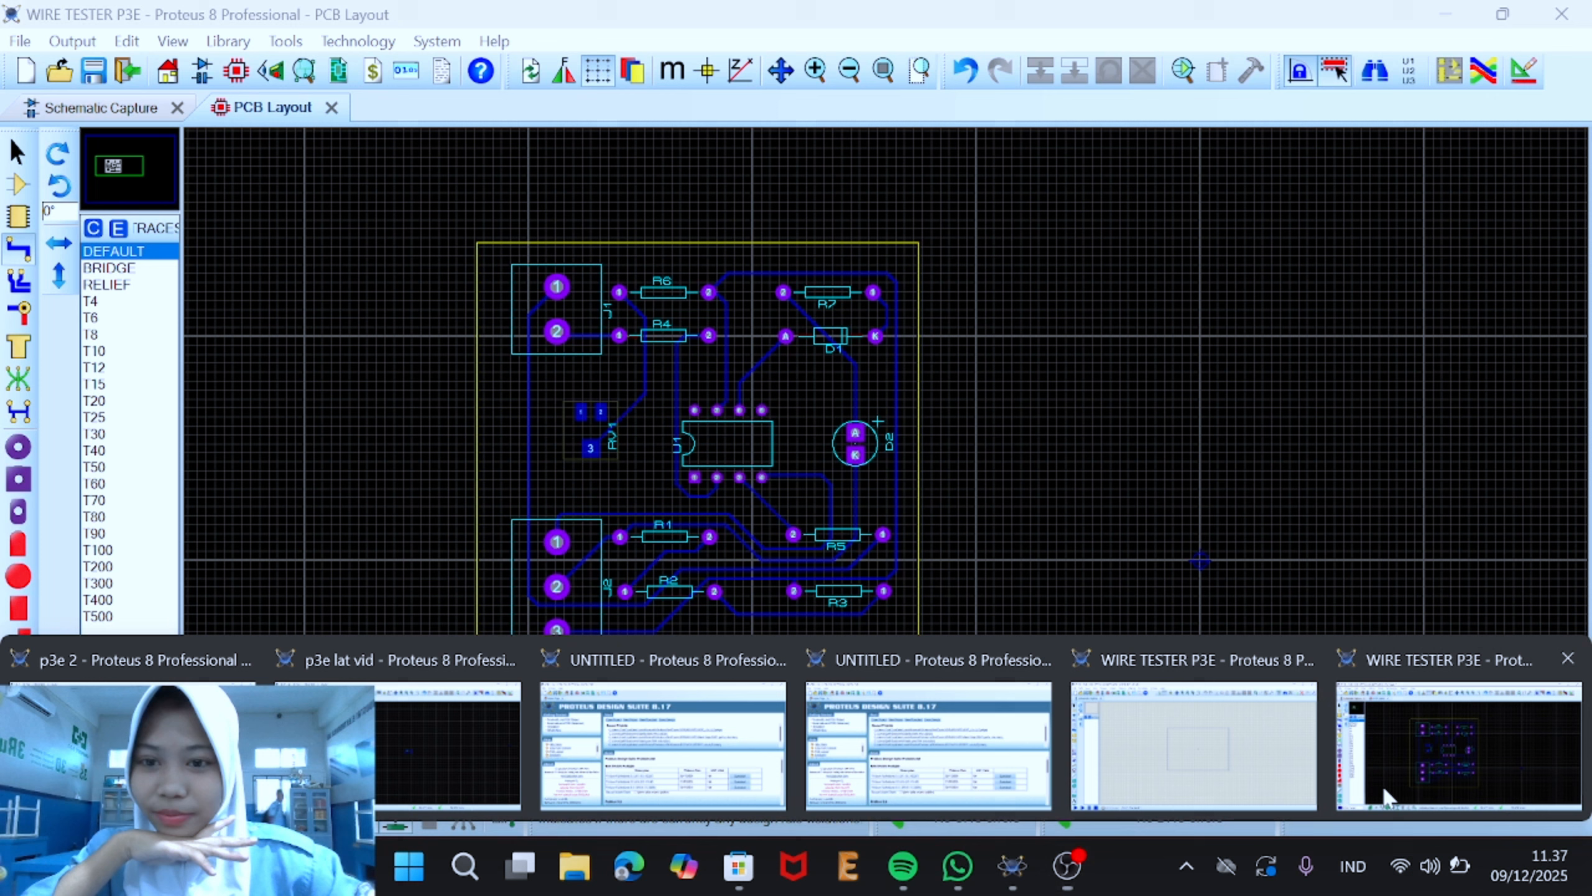
left_click(1460, 740)
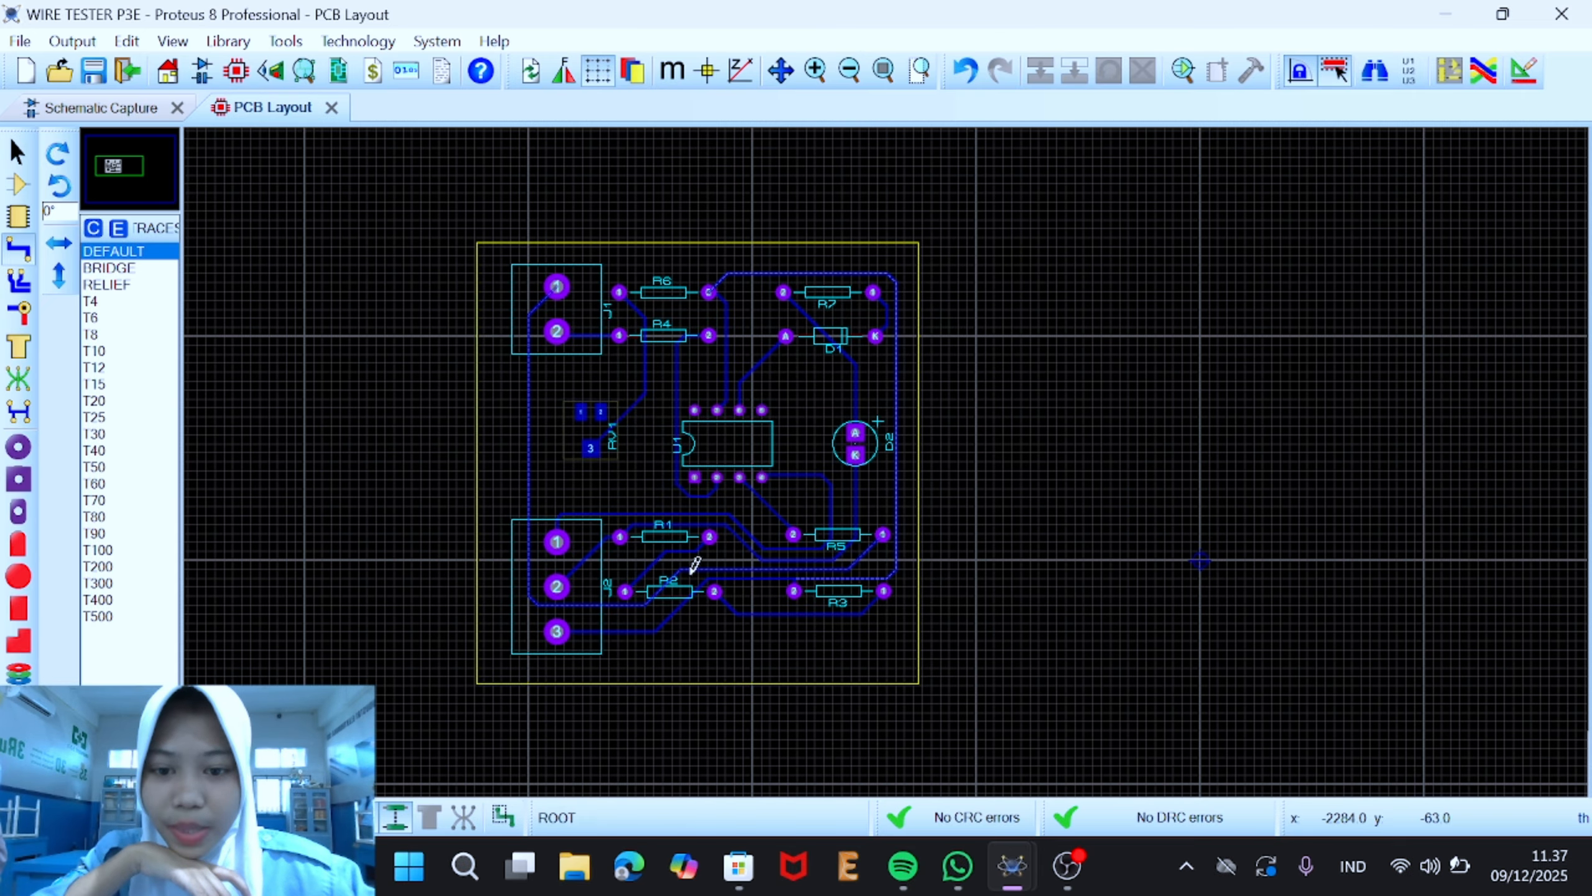
Step: Set the traces R2 pin 2–R3 pin 1, J2 pin 2–R1 pin 1 and U1 pin 3–R5 pin 2 to style T40
right_click(763, 612)
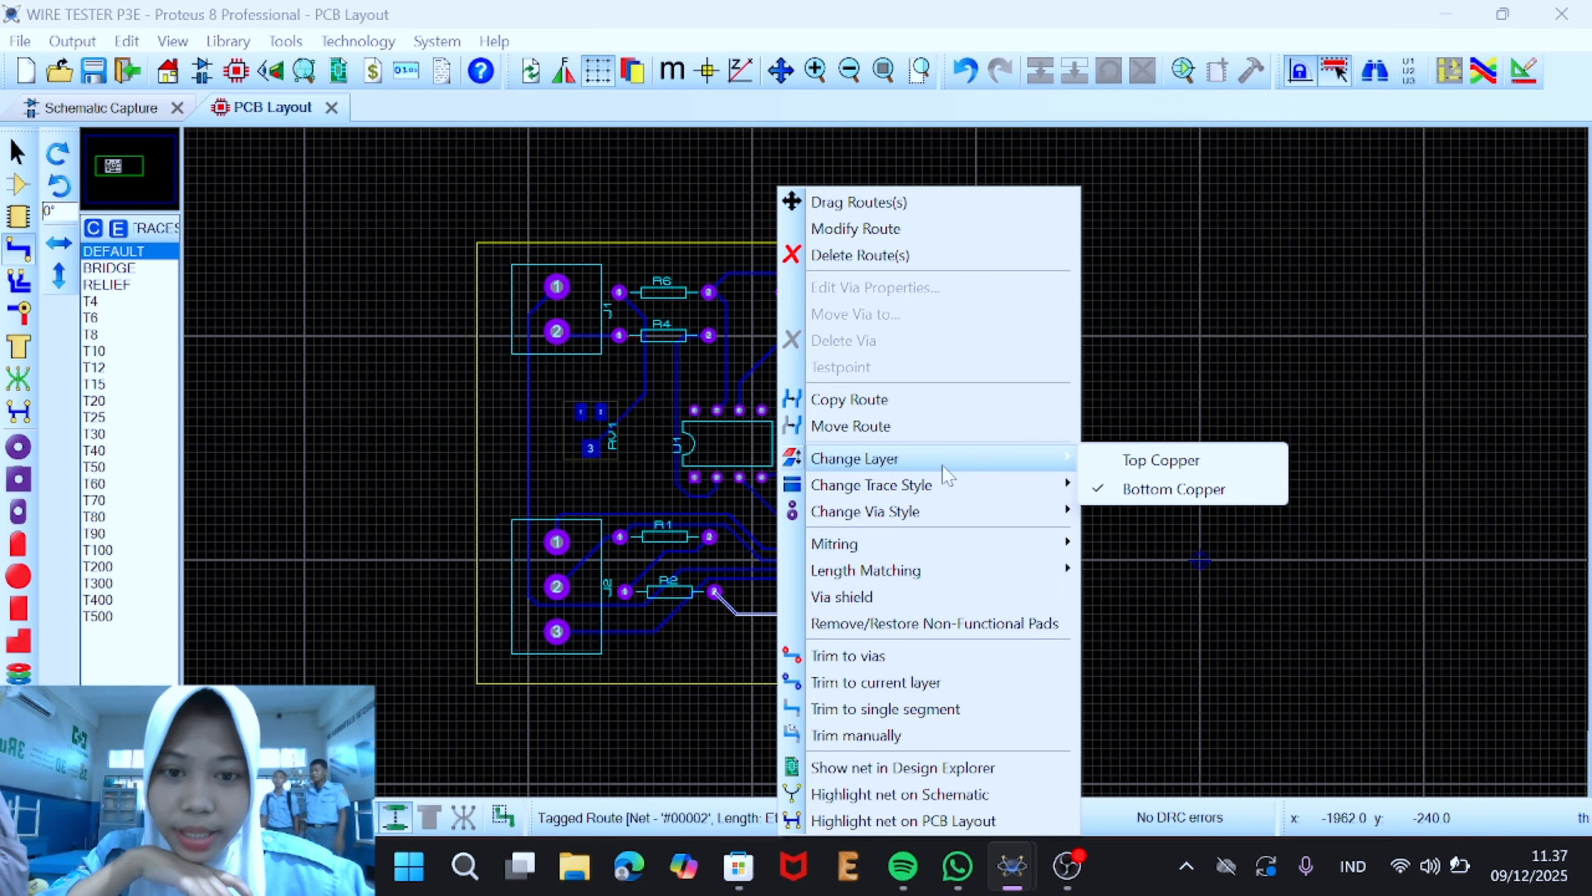
mouse_move(958, 495)
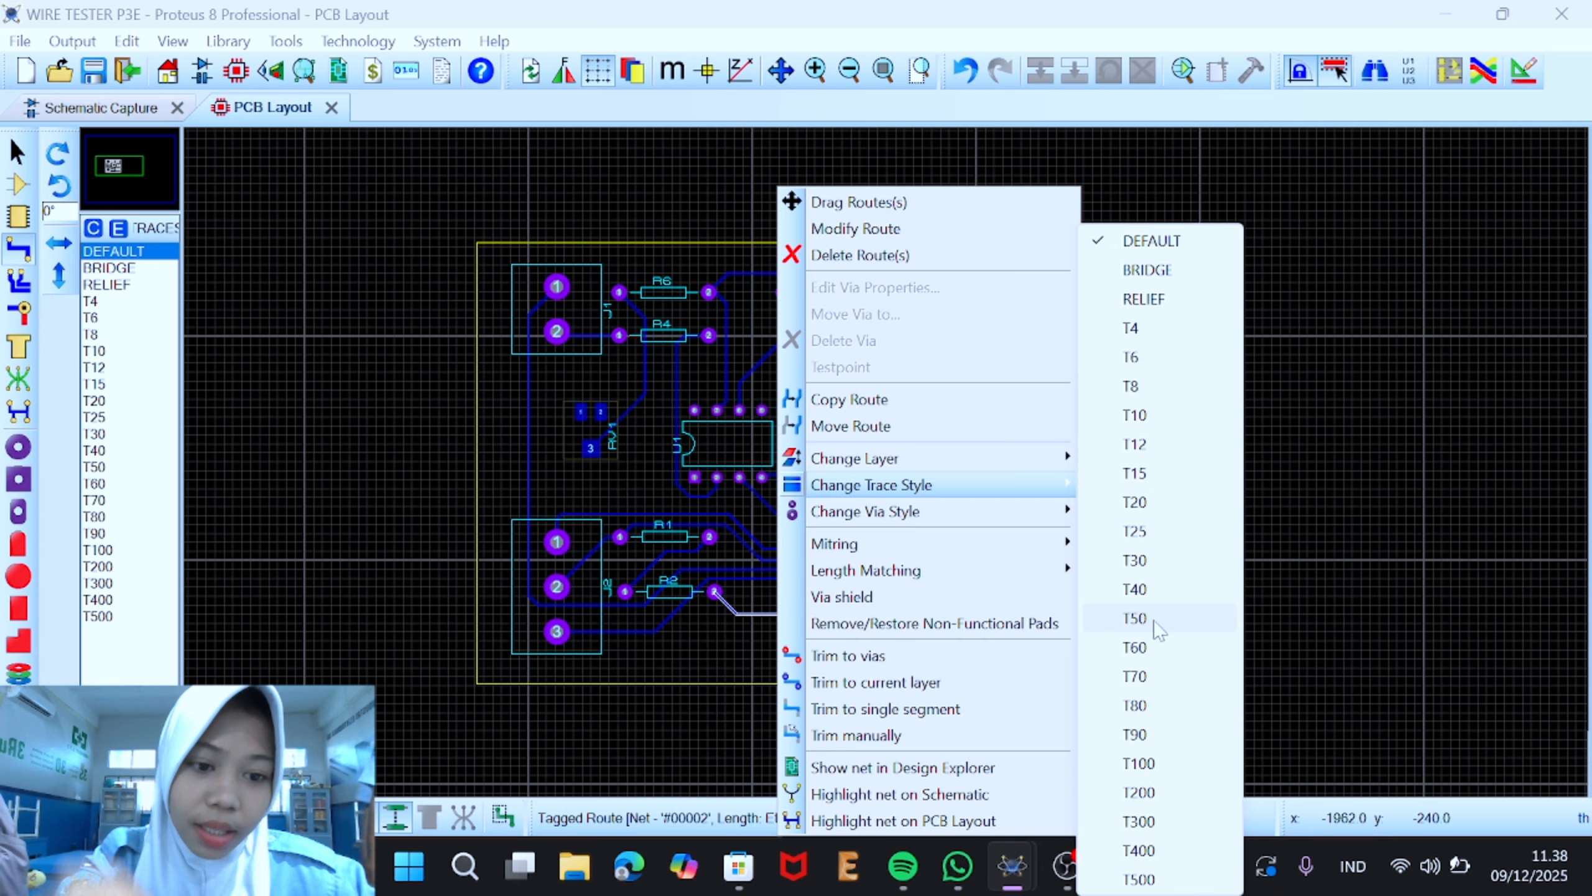
left_click(1154, 596)
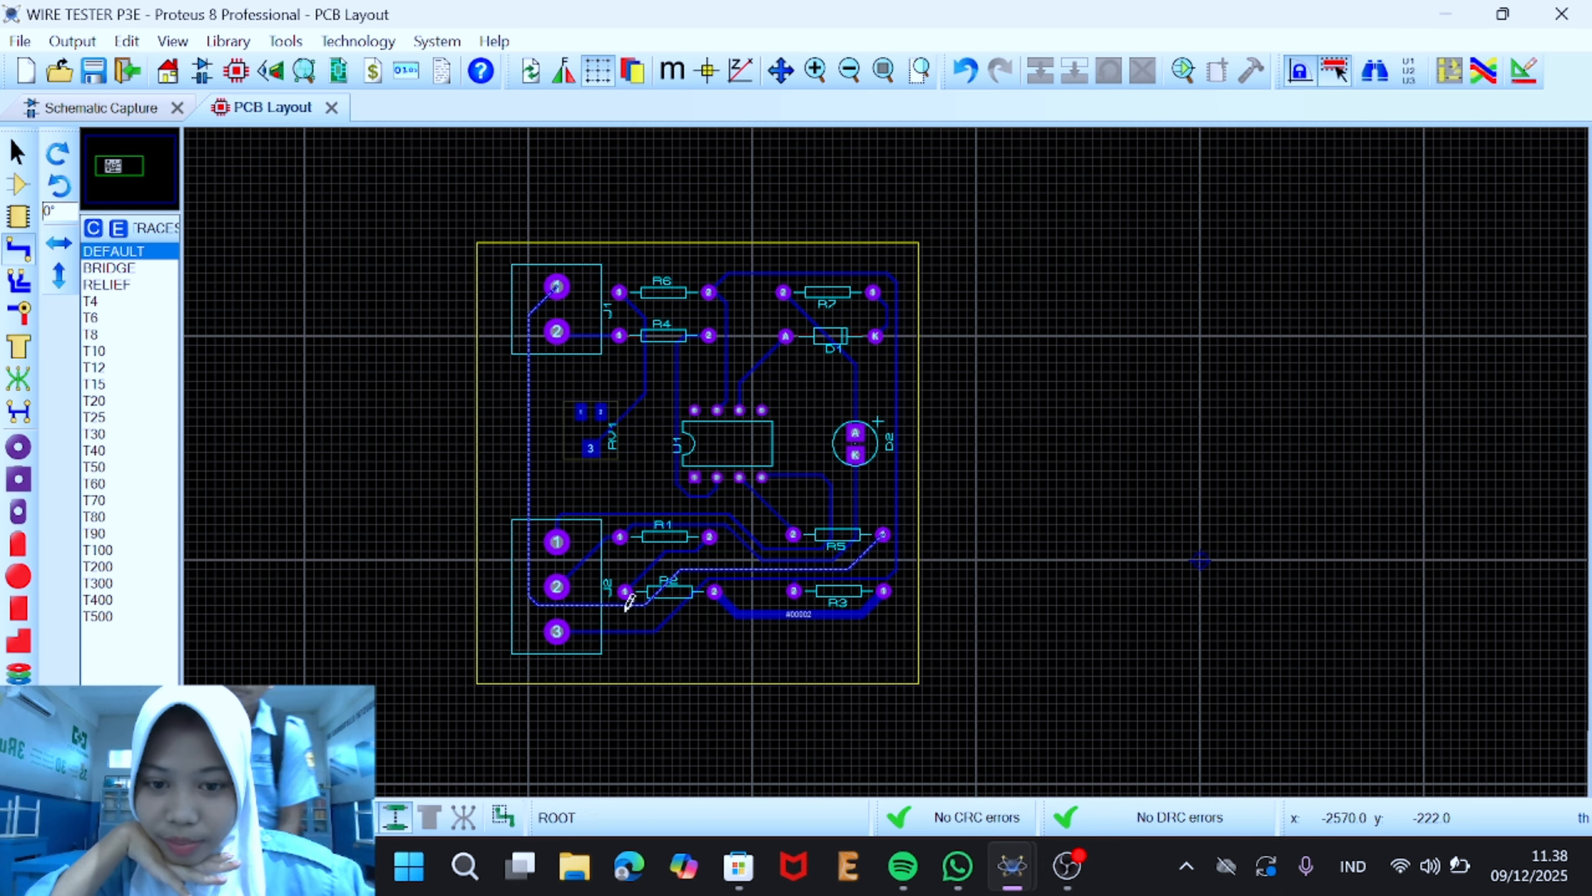
right_click(599, 589)
mouse_move(749, 489)
left_click(969, 590)
right_click(795, 532)
mouse_move(909, 484)
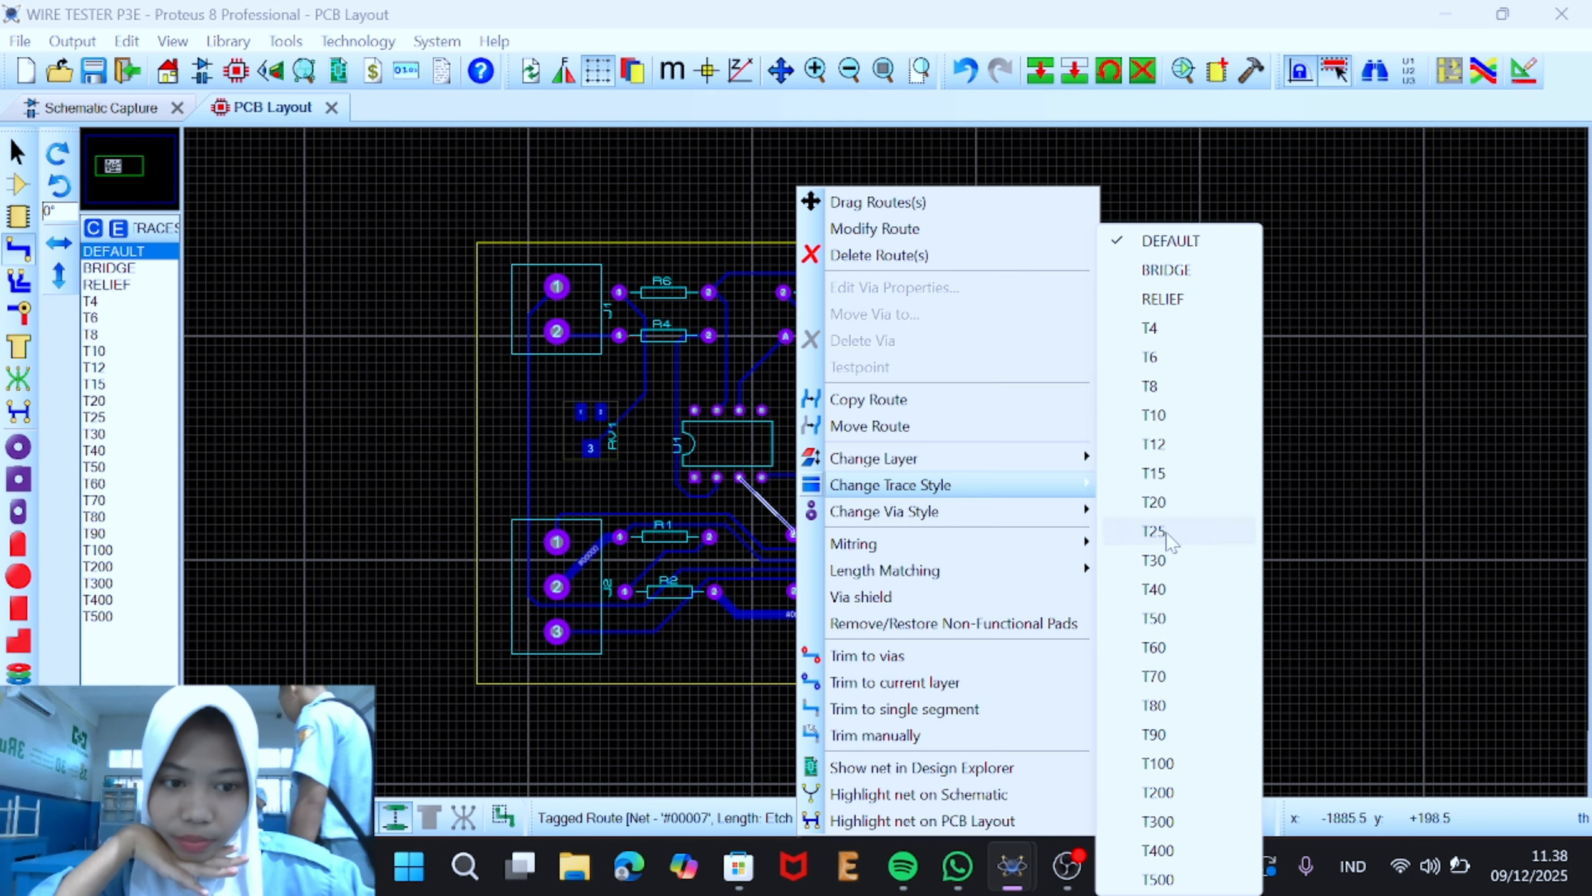
left_click(1163, 589)
Step: Set the traces R6 pin 1–RV1 pin 3, R4 pin 2–U1 pin 2, D1 A–U1 pin 6 and R6 pin 2–U1 pin 7 to style T40
right_click(678, 445)
mouse_move(800, 484)
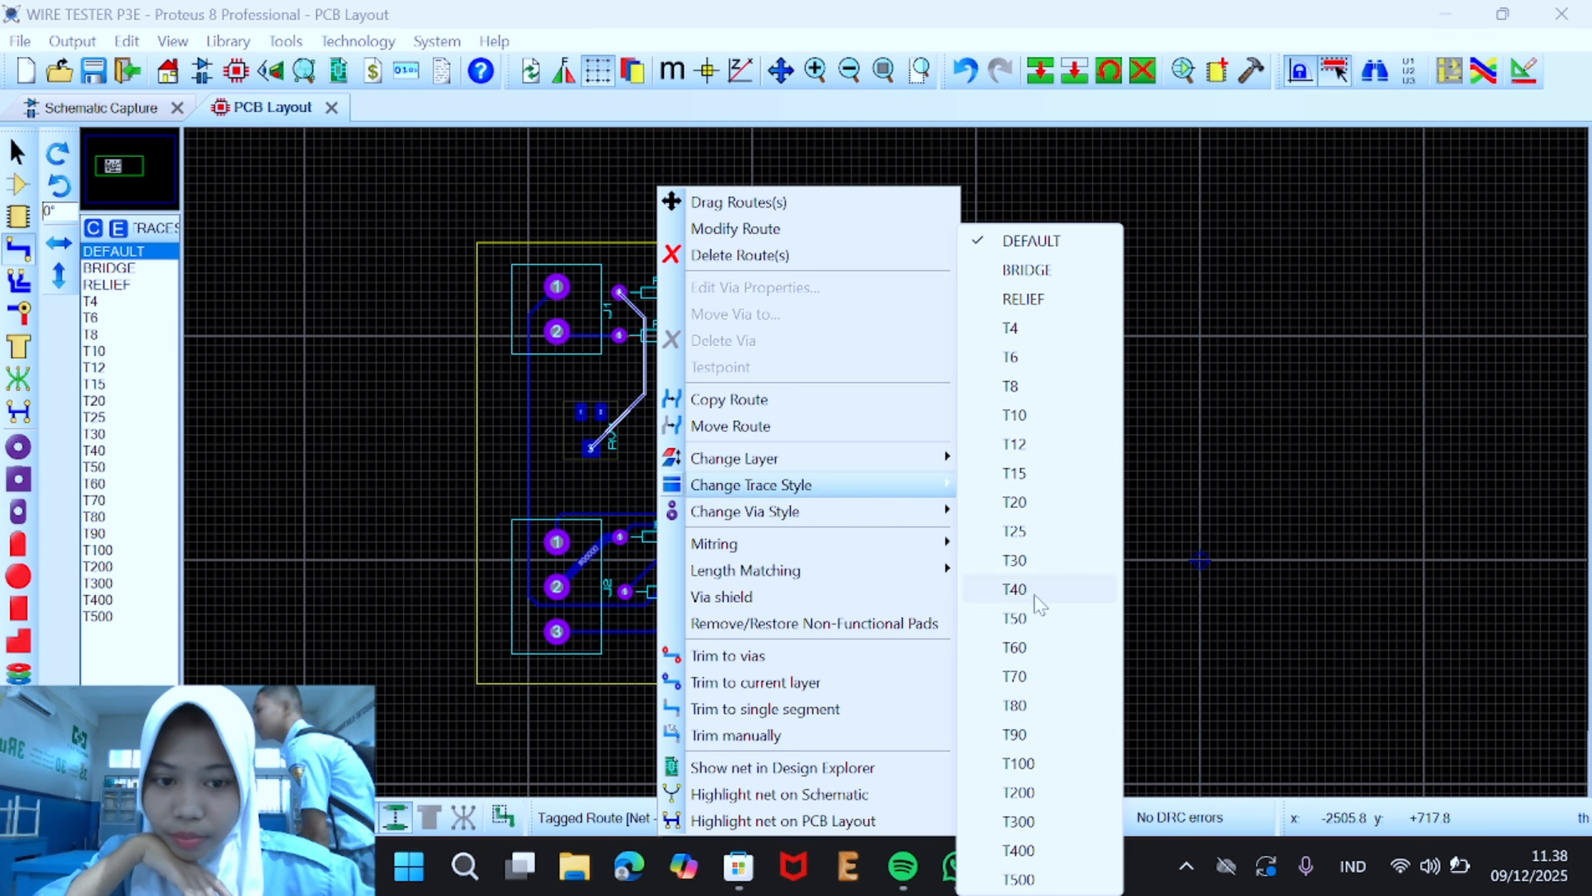
left_click(1016, 588)
right_click(766, 356)
mouse_move(941, 481)
left_click(1138, 590)
right_click(727, 351)
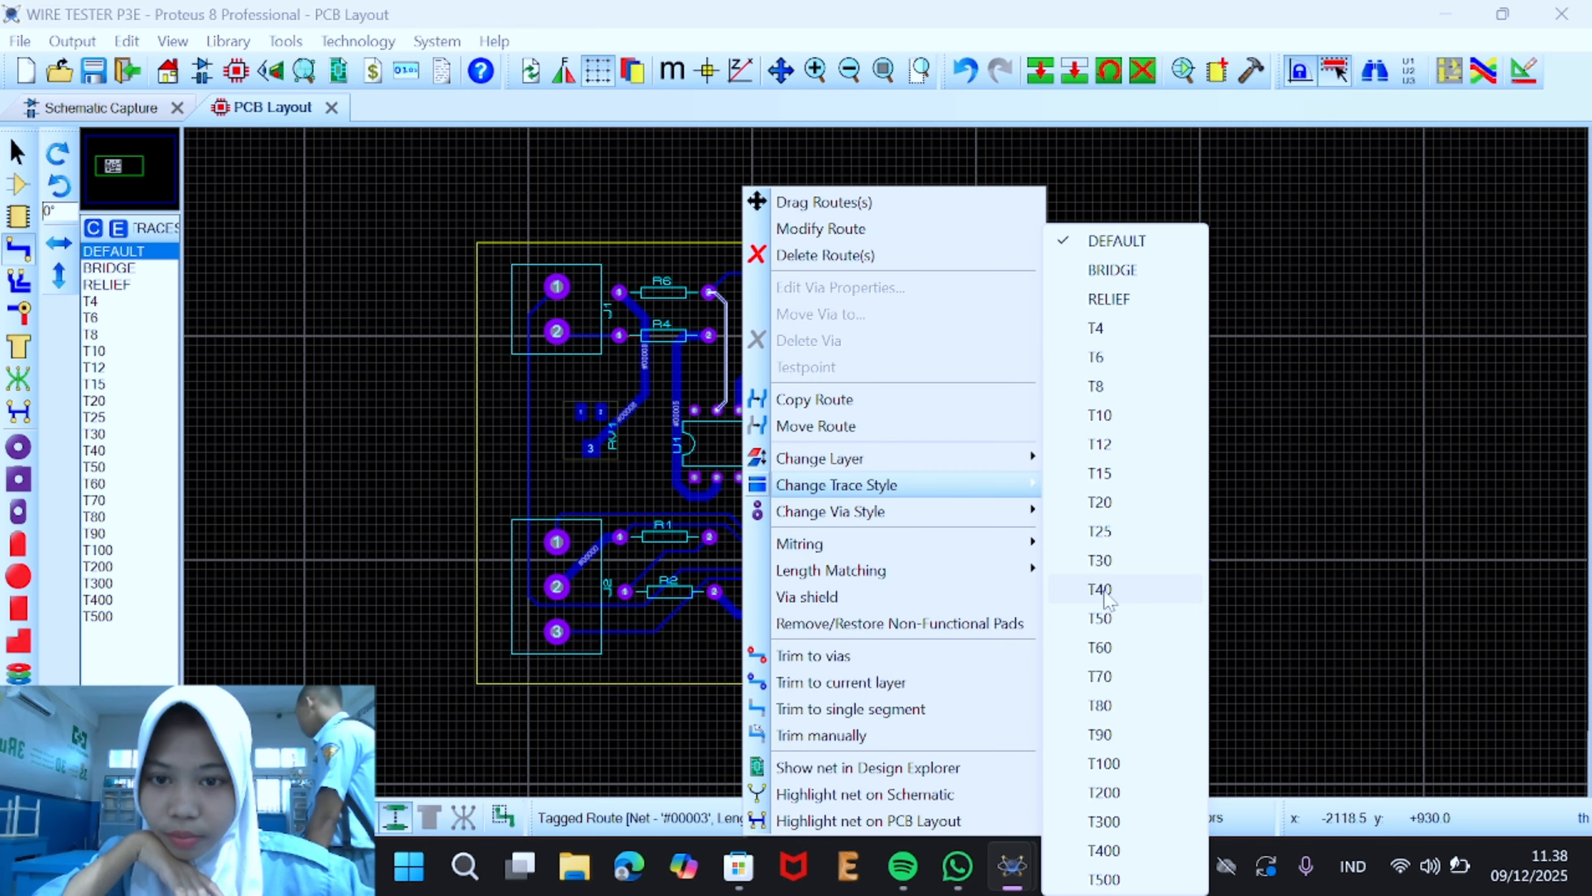
left_click(1102, 591)
Step: Widen the trace from R6 pin 2 around the board's right edge to R3 with style T40, and reduce it to T30
right_click(849, 274)
left_click(1238, 584)
scroll(906, 580, "up", 2)
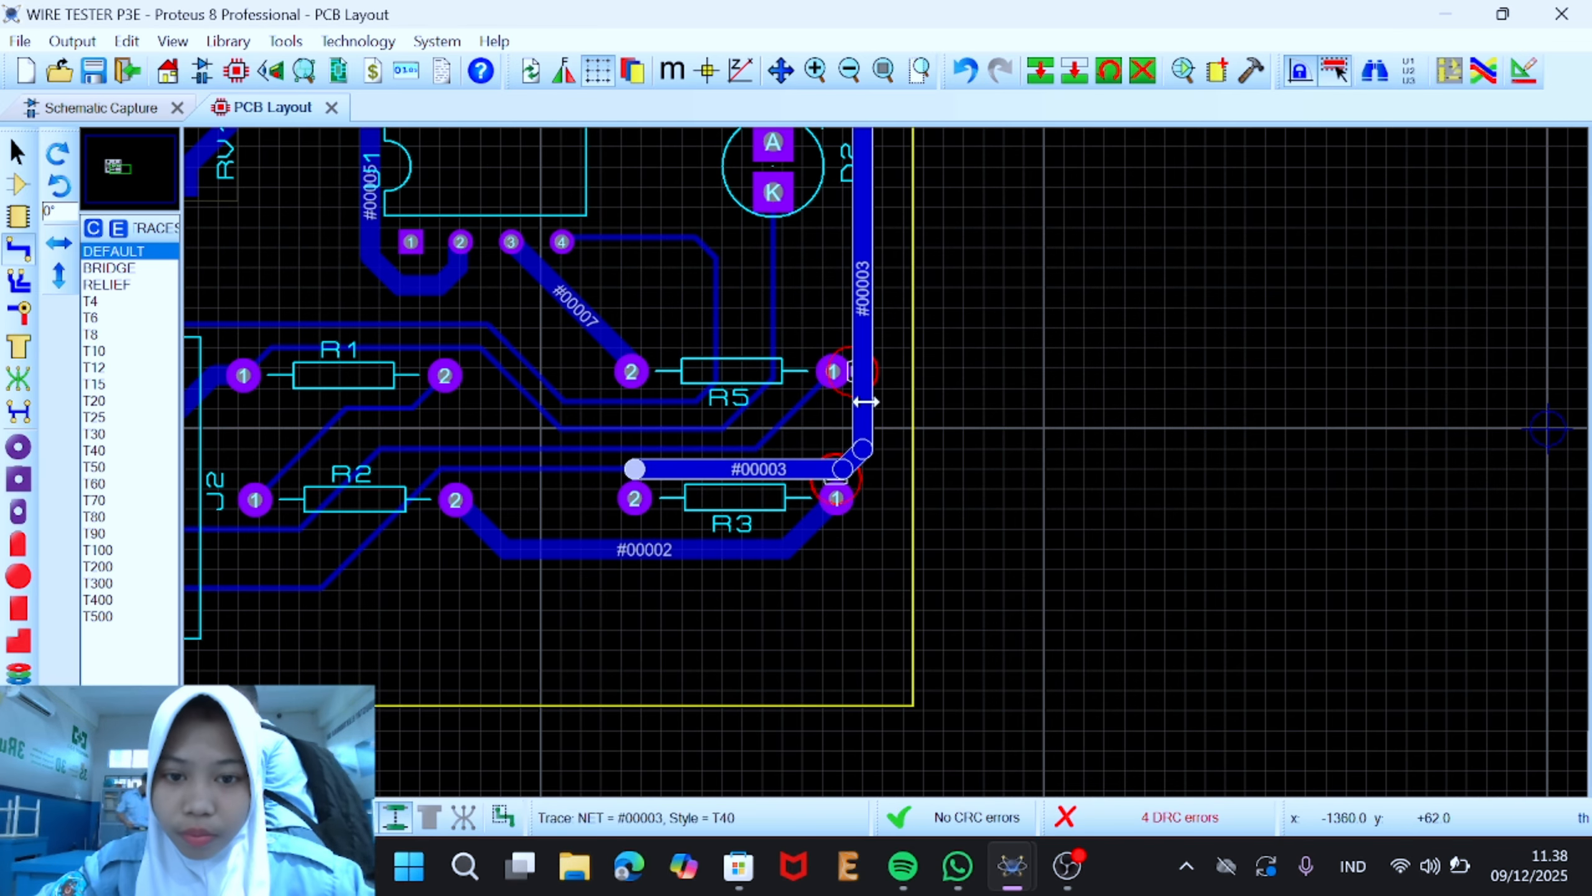
right_click(866, 404)
left_click(1239, 561)
left_click(1072, 517)
right_click(669, 550)
left_click(752, 231)
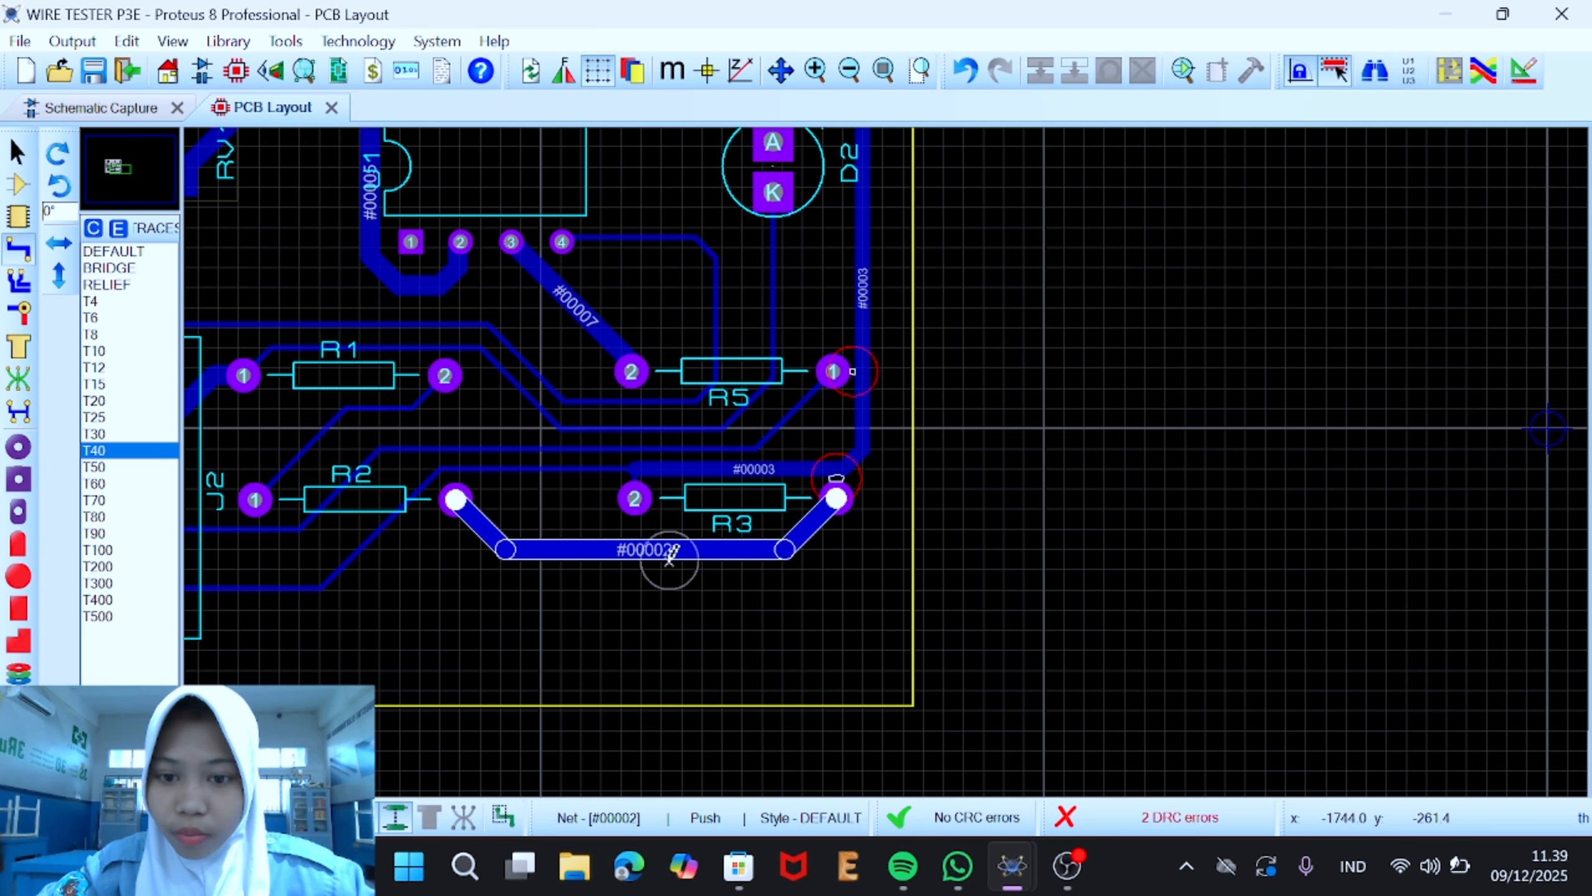
left_click(651, 550)
left_click(966, 71)
Step: Lower the trace between R2 pin 2 and R3 pin 1, and move R3 slightly down from the trace above it
right_click(647, 549)
left_click(746, 202)
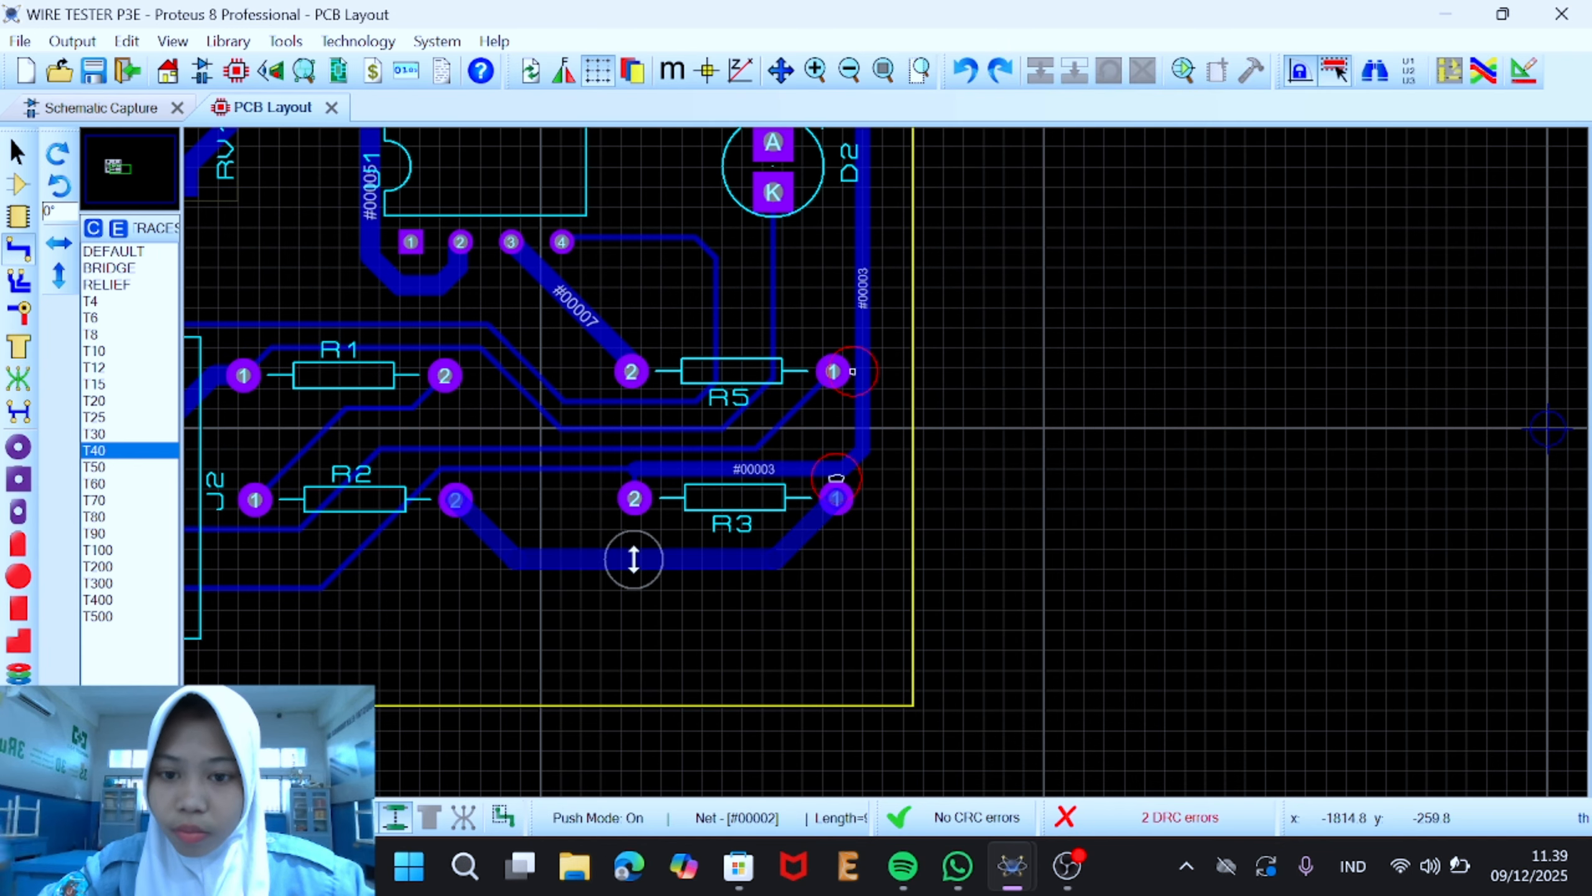
left_click(632, 558)
left_click(635, 499)
left_click_drag(677, 499, 681, 509)
left_click(857, 640)
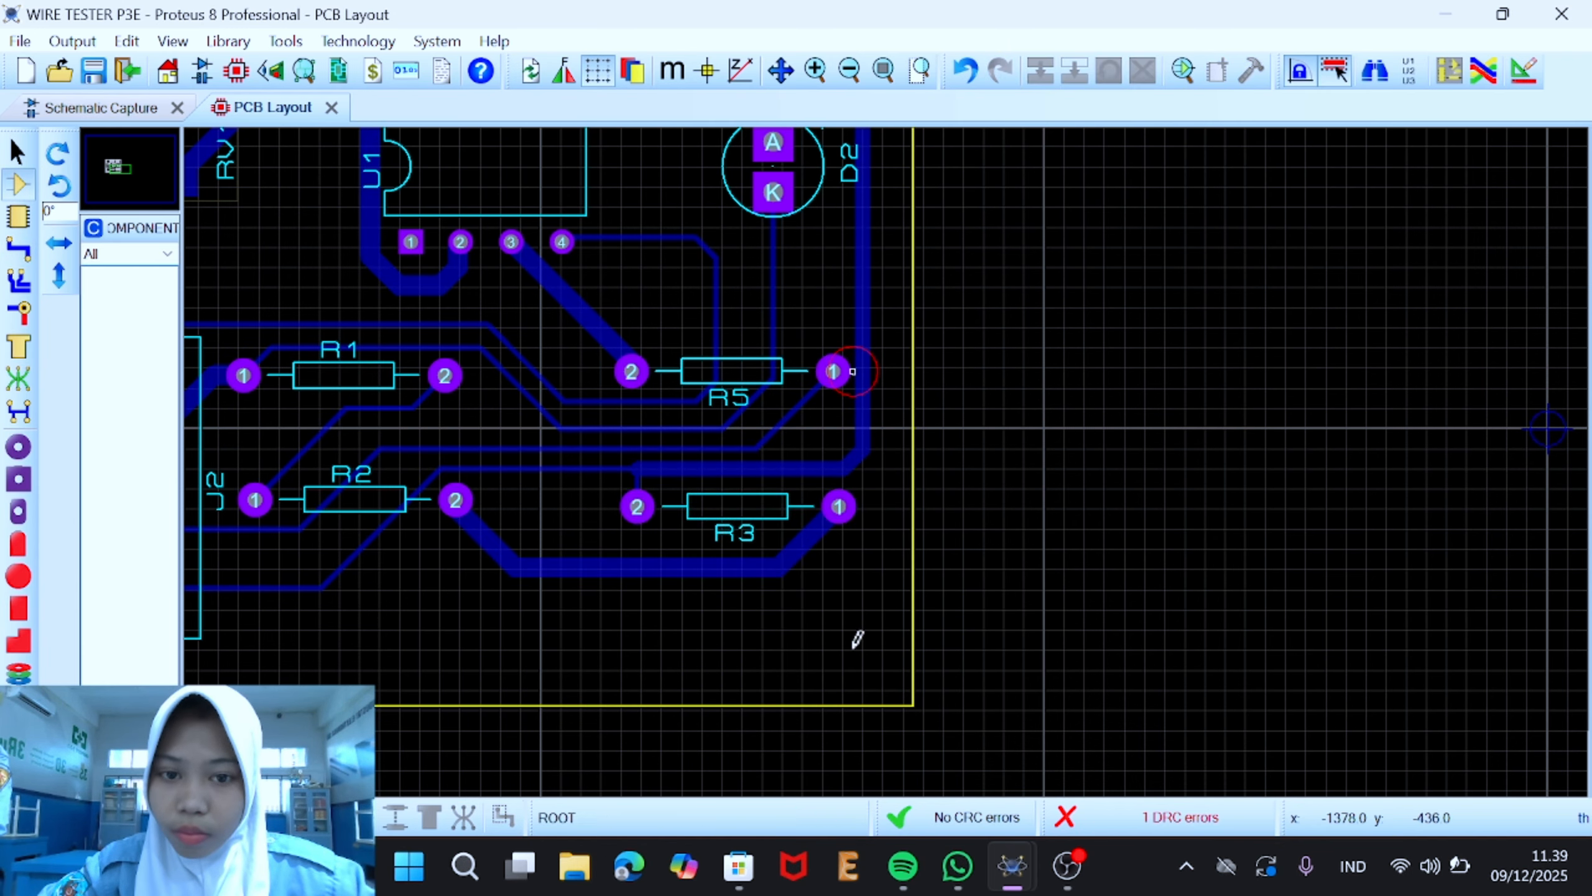
Step: Shift the right-edge trace away from R5 pin 1 and set the short stub above R3 pin 2 to style T30
scroll(856, 640, "down", 1)
scroll(696, 358, "up", 1)
key("t")
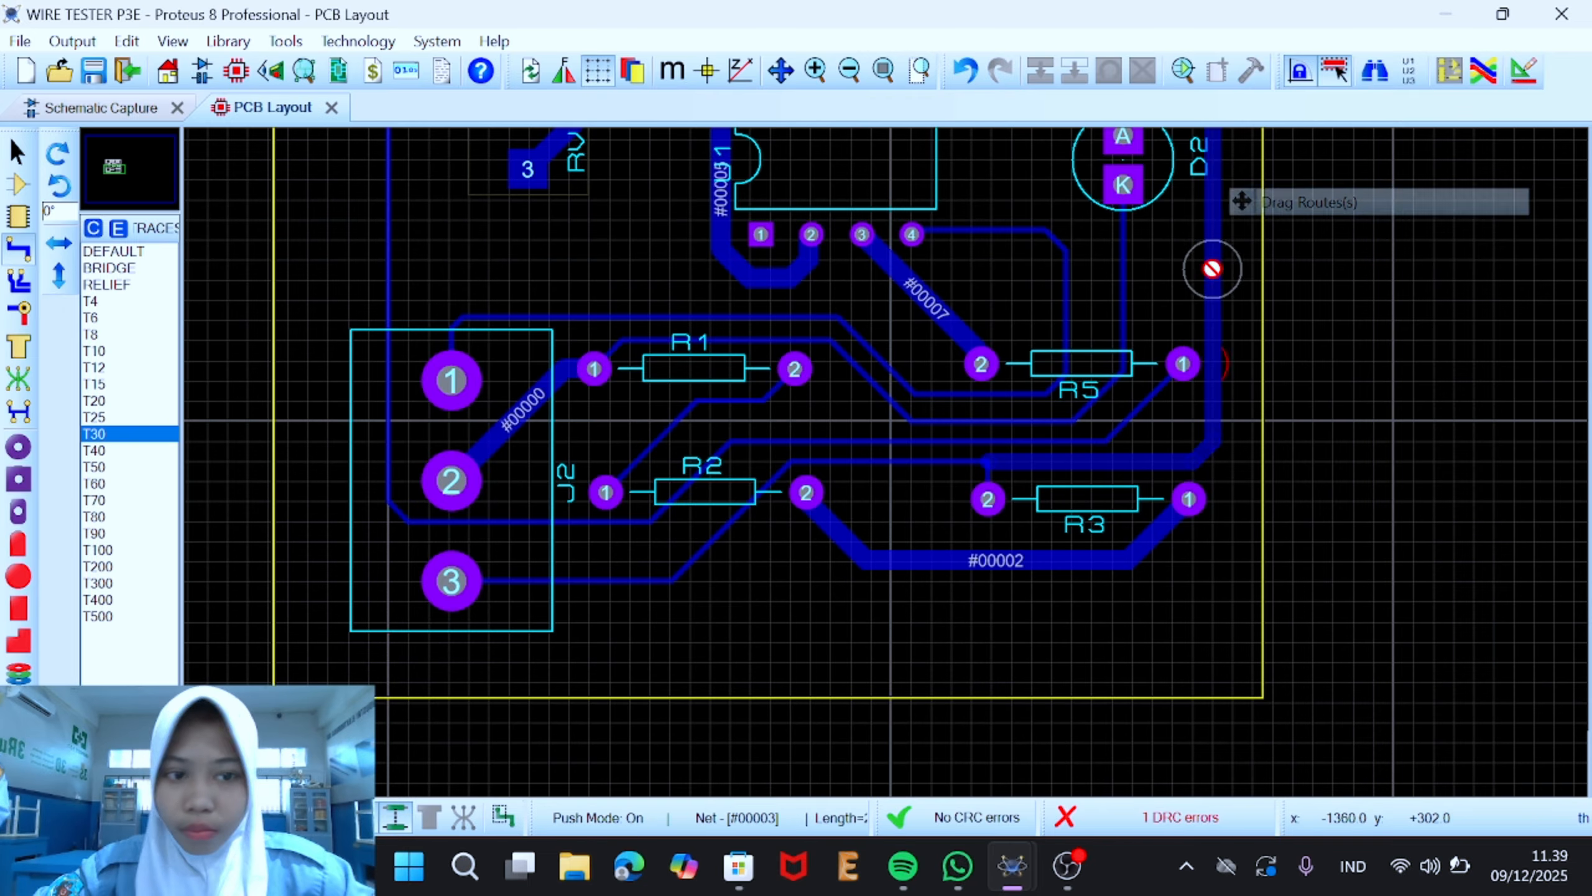
scroll(987, 467, "up", 2)
right_click(882, 351)
mouse_move(1059, 488)
left_click(1251, 563)
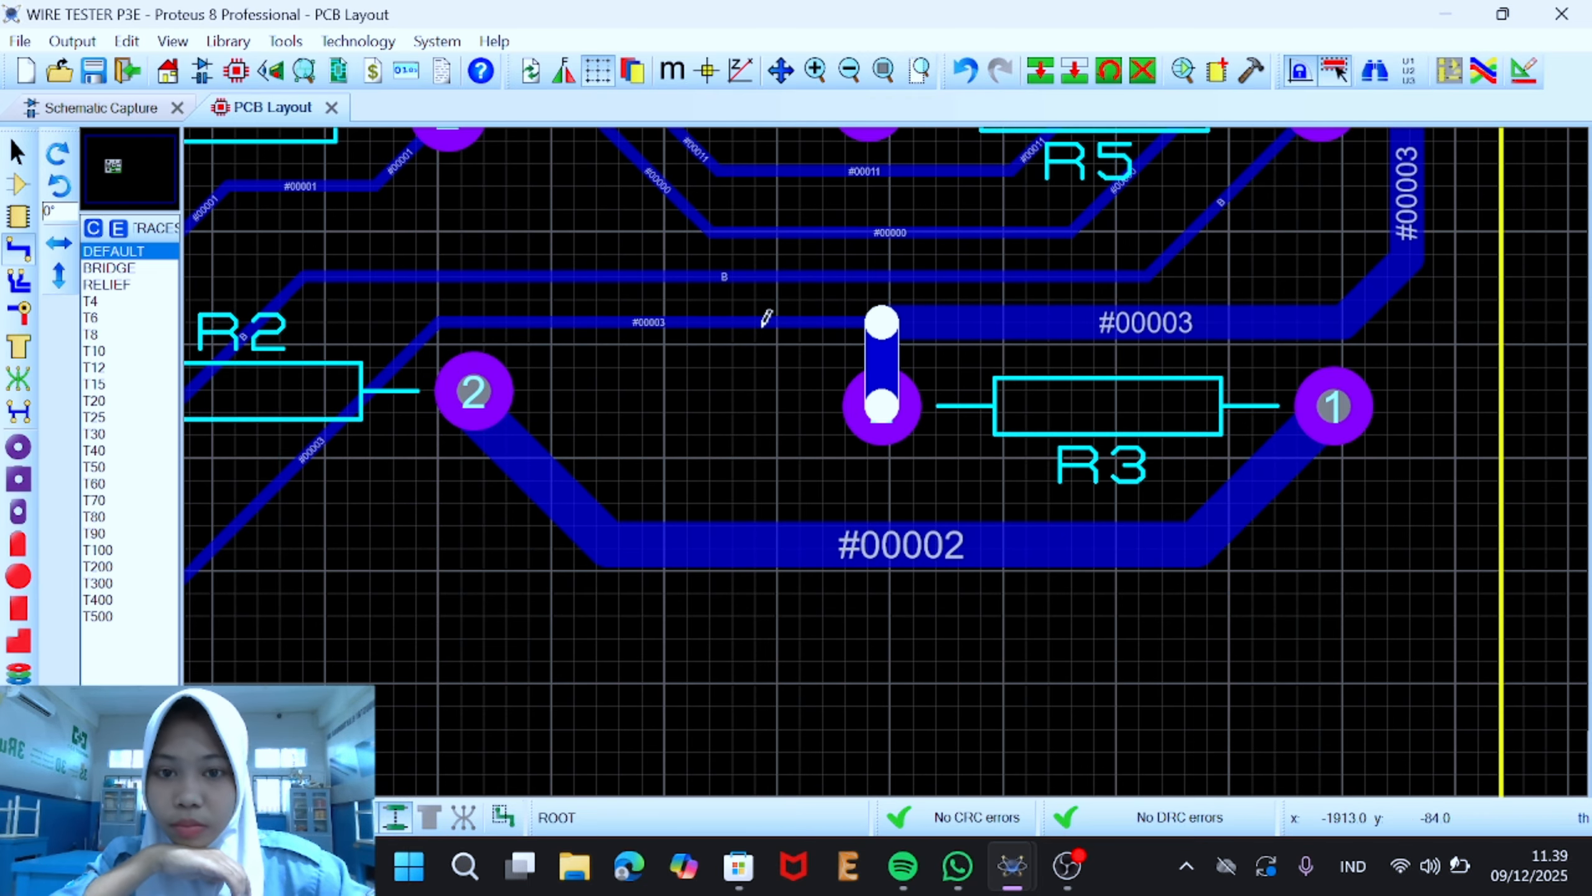
Step: Set the trace from J2 pin 3 to the junction above R3 pin 2 to style T30
left_click(766, 318)
scroll(903, 428, "down", 5)
scroll(901, 430, "up", 3)
right_click(776, 500)
mouse_move(810, 492)
left_click(1143, 563)
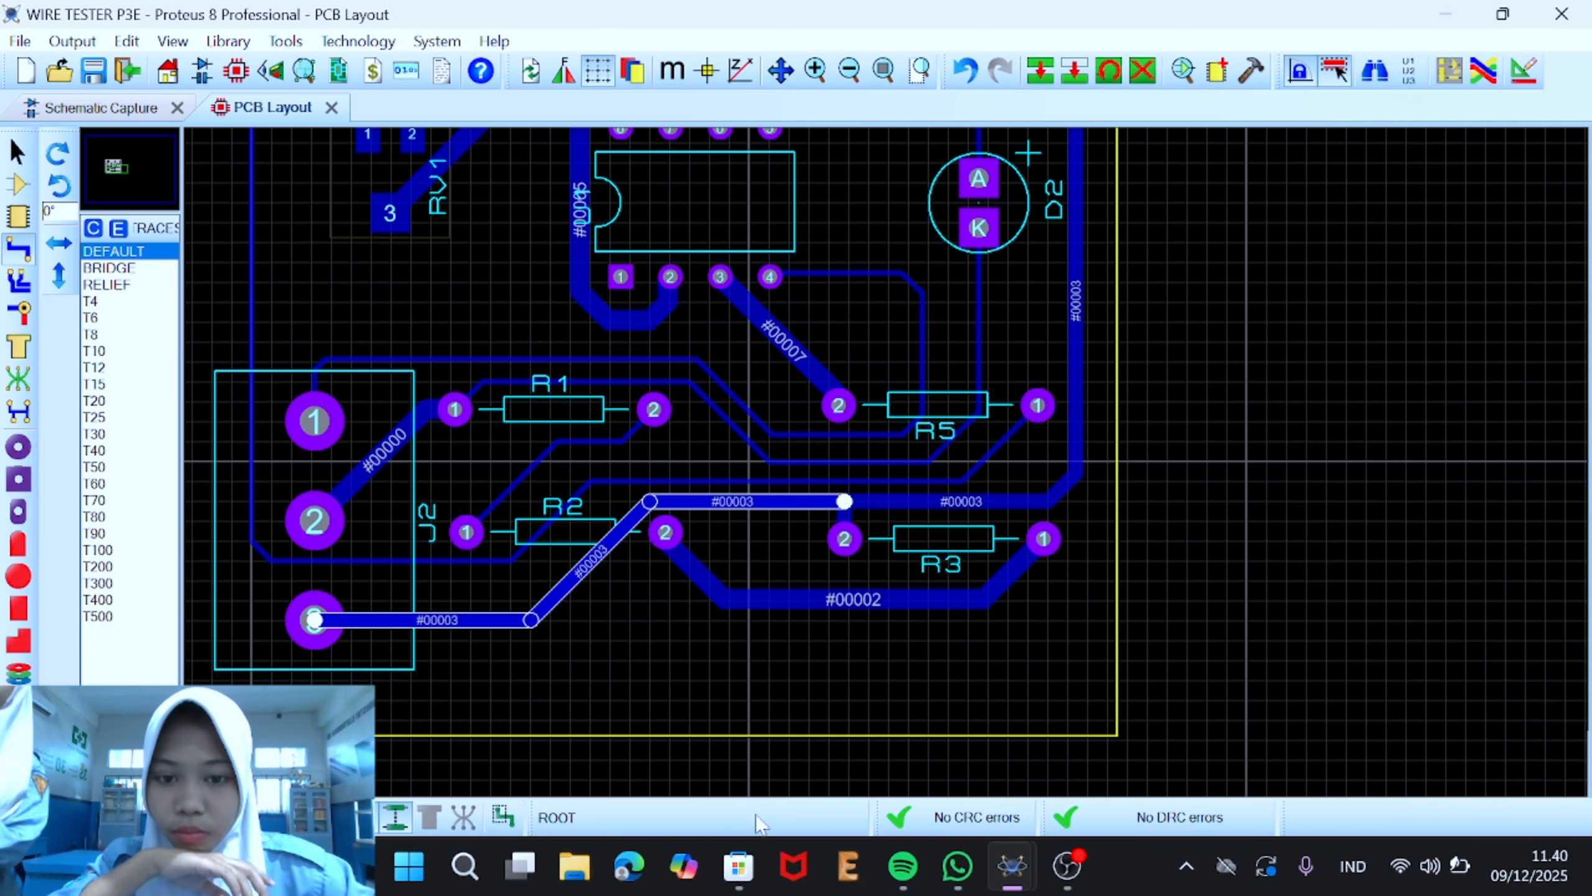
left_click(744, 680)
Step: Set the J2 pin 1–U1 pin 4 trace and the R1 pin 2–R2 pin 1 trace to style T30
right_click(792, 429)
mouse_move(1065, 483)
left_click(1143, 563)
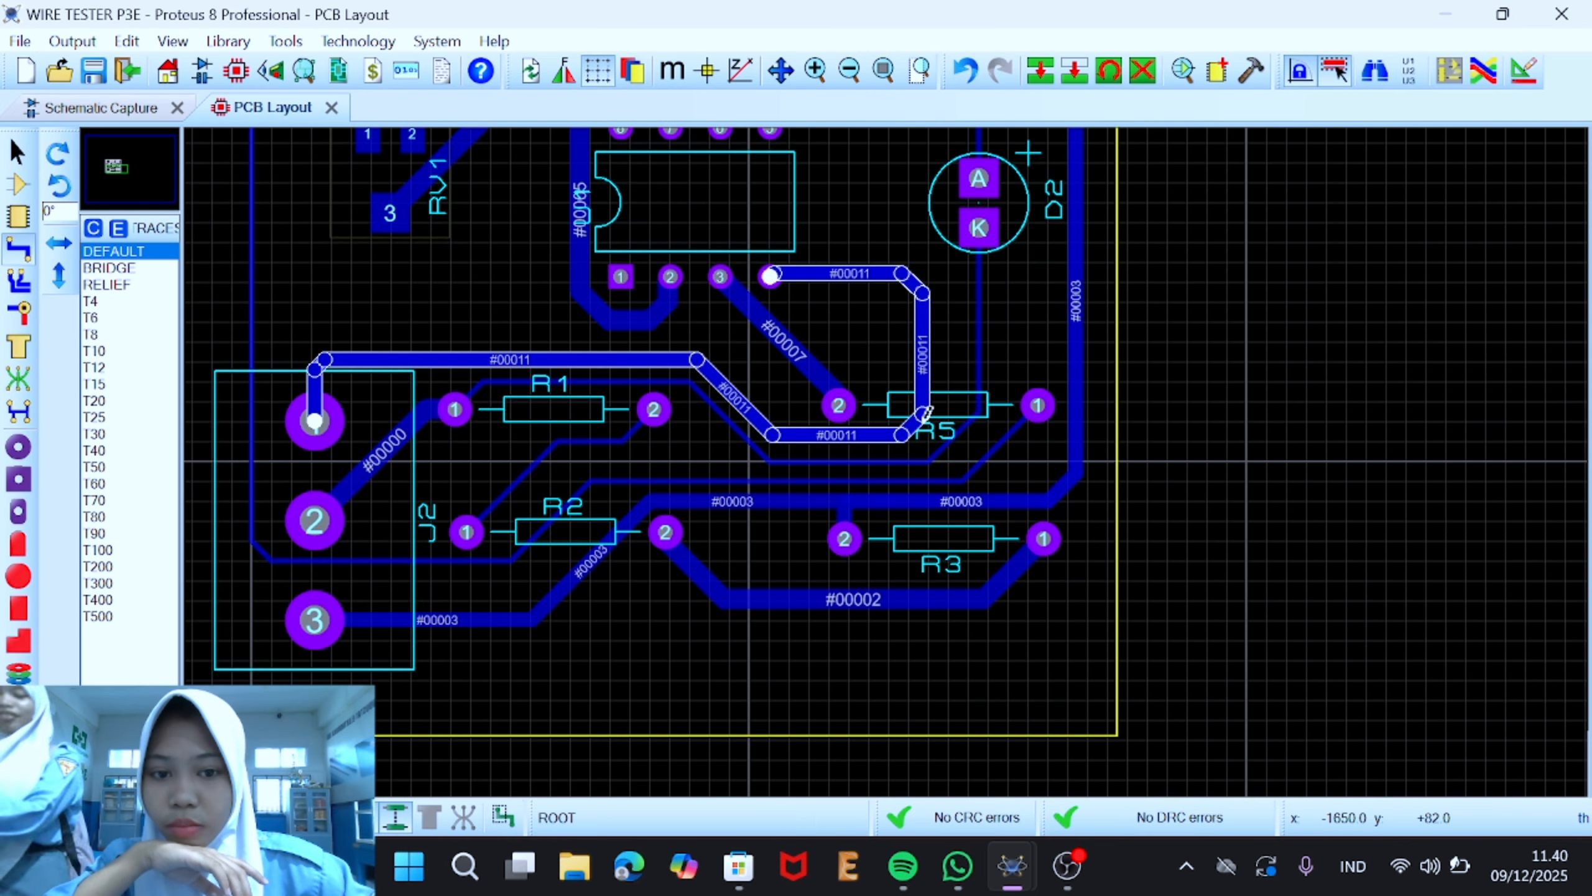
right_click(618, 441)
mouse_move(771, 484)
left_click(981, 563)
Step: Set the J1 pin 1–R5 pin 1 trace to style T30 and lower its segment between J2 pins 2 and 3
right_click(625, 481)
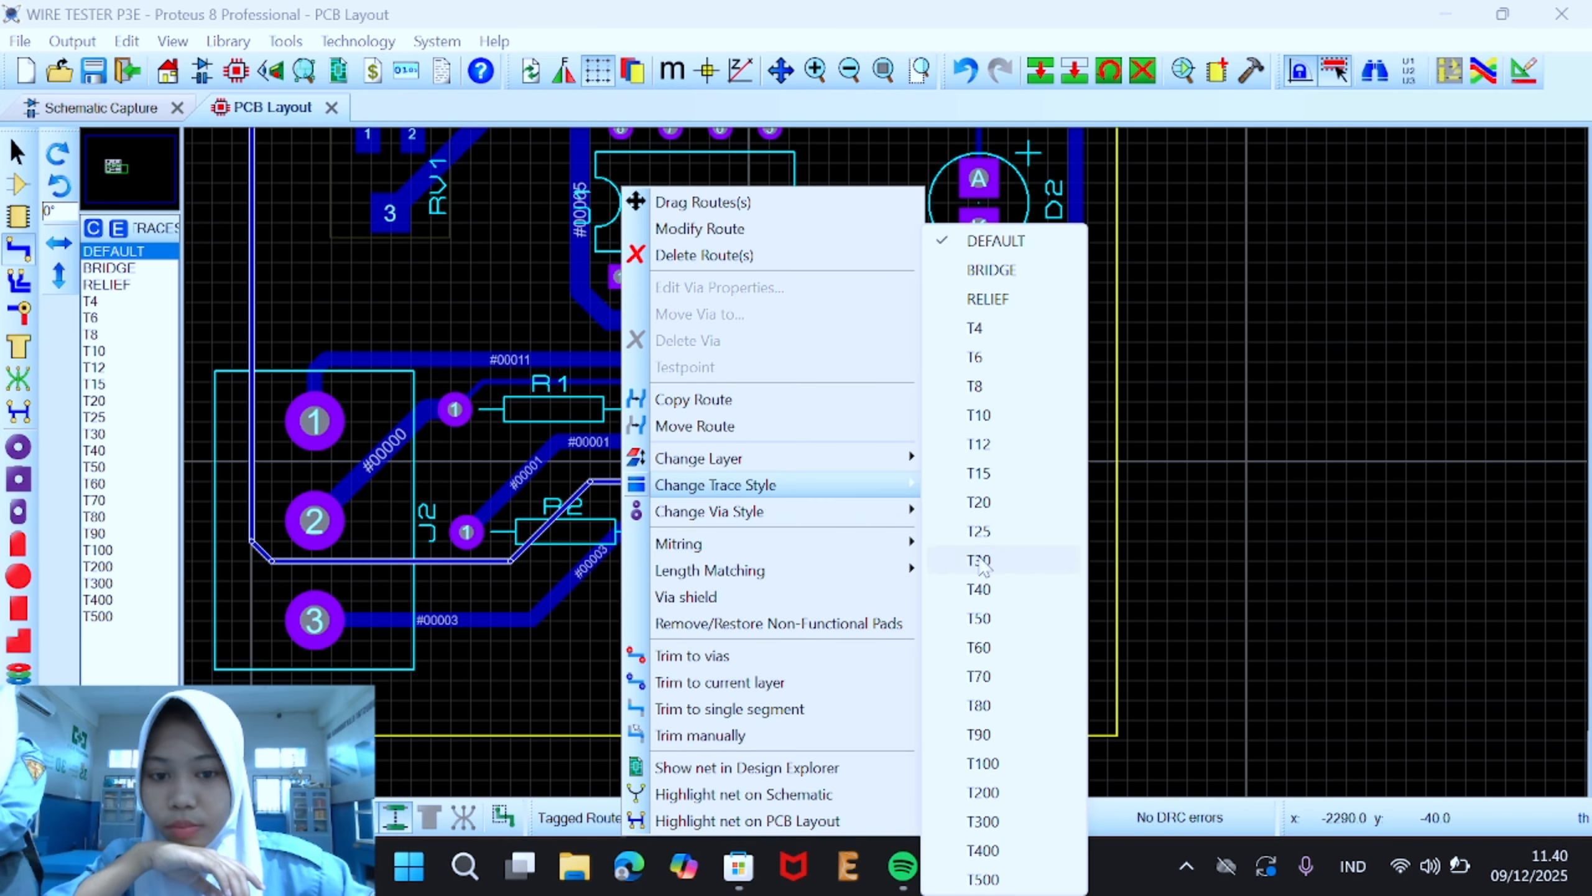
left_click(983, 563)
left_click(596, 737)
right_click(399, 562)
left_click(503, 204)
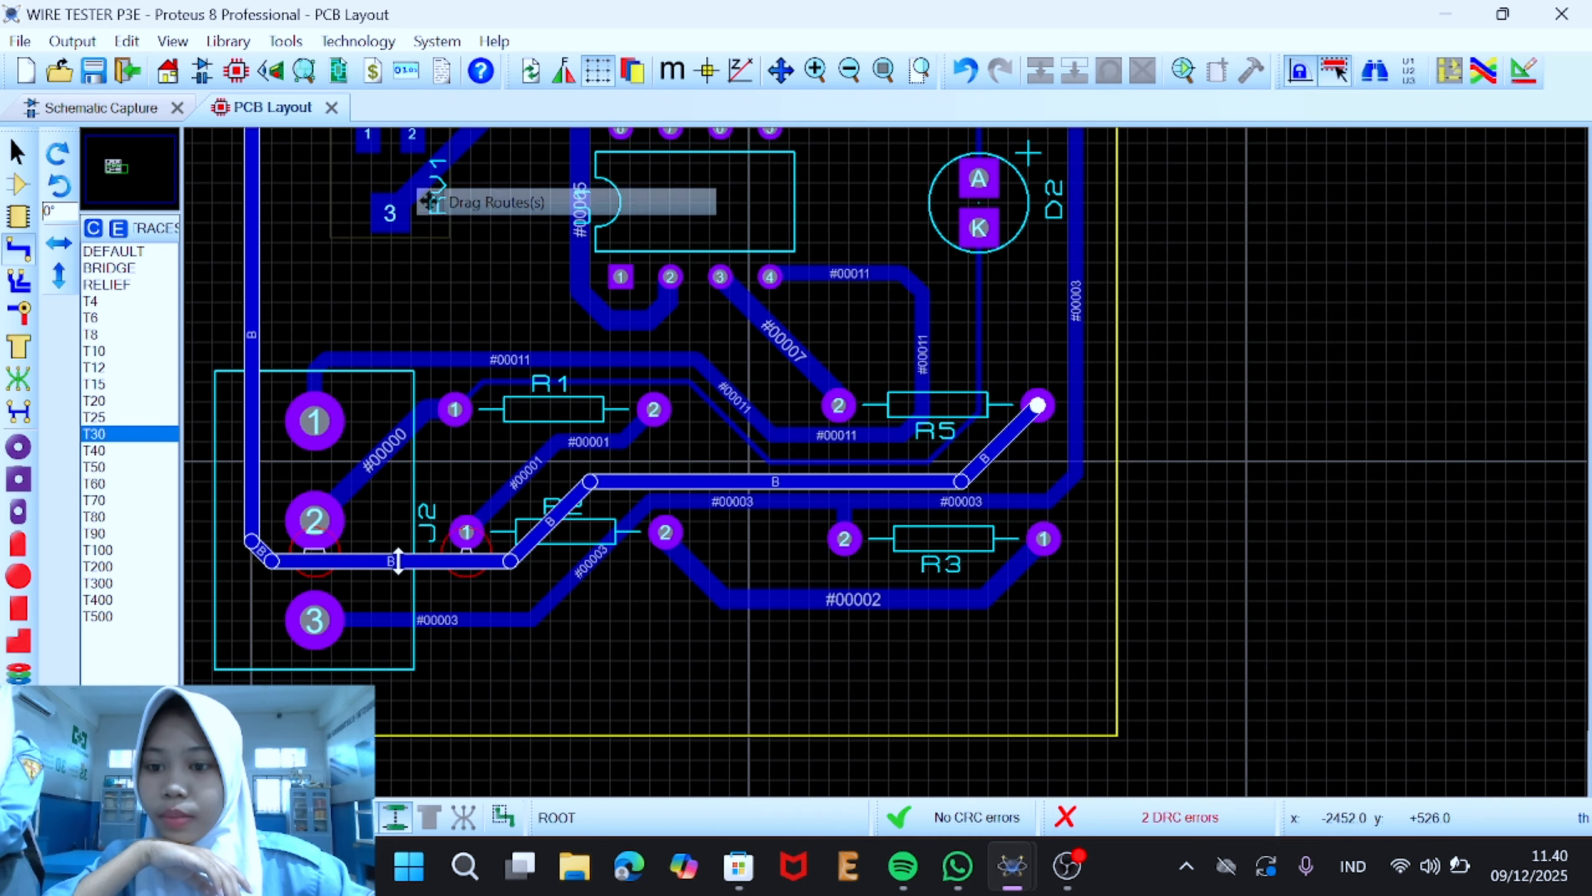
left_click(398, 571)
left_click(581, 690)
Step: Set the trace from R1 pin 1 to the D2 cathode to style T30, and reduce it to T20
right_click(730, 422)
mouse_move(881, 484)
left_click(1117, 563)
right_click(917, 463)
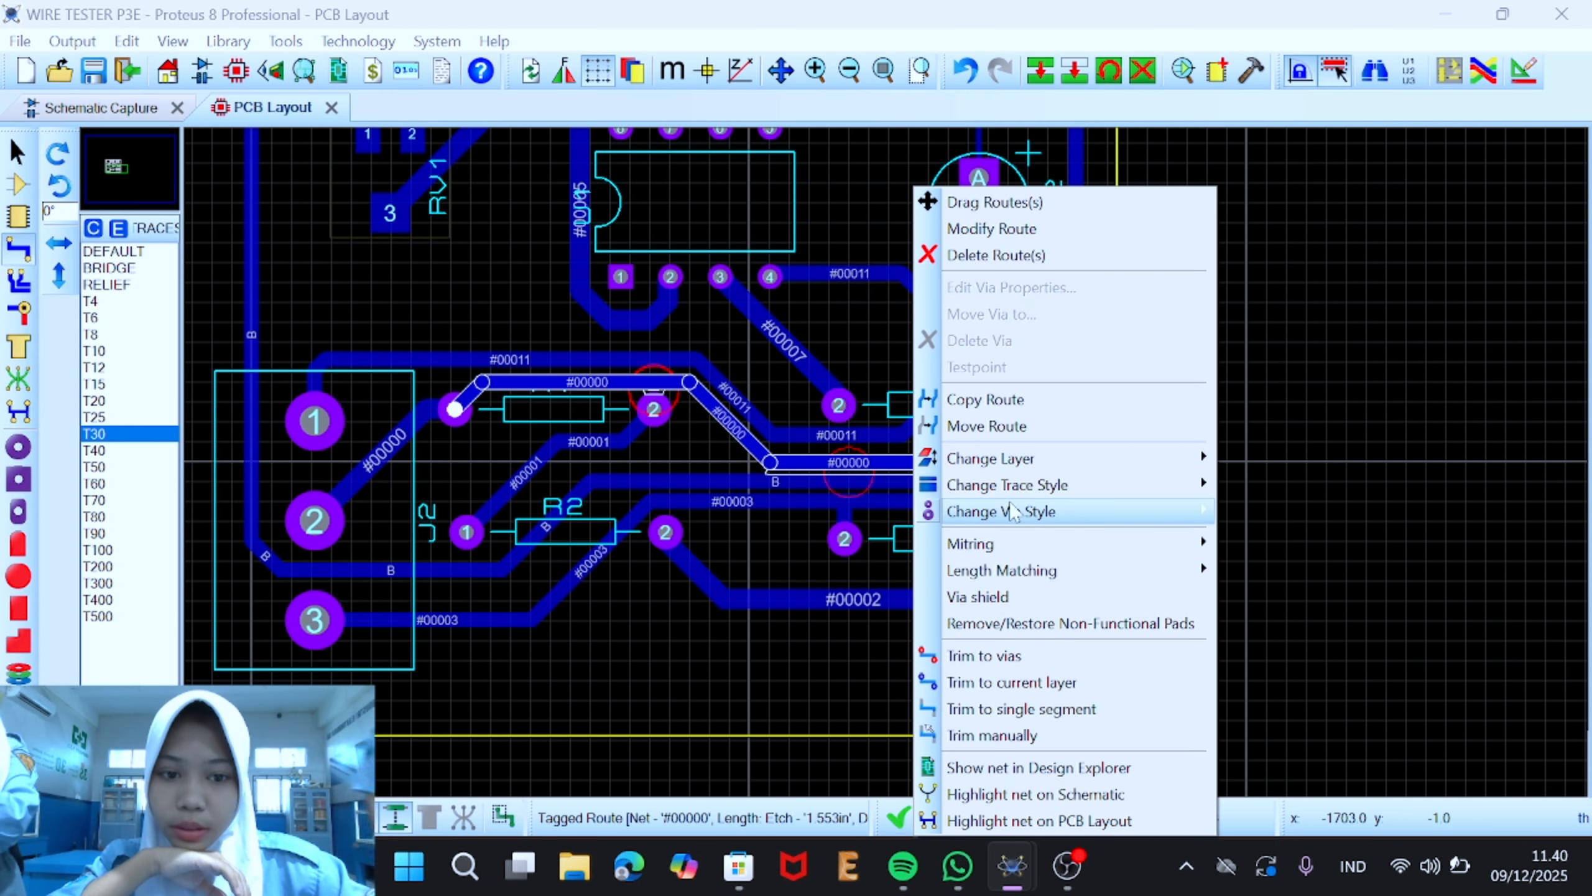
mouse_move(1113, 483)
left_click(1242, 501)
Step: Raise the horizontal segment of the J2 pin 1–U1 pin 4 trace above R1 to make room below it
scroll(1243, 499, "down", 1)
scroll(862, 446, "up", 2)
right_click(845, 353)
left_click(927, 204)
left_click(843, 345)
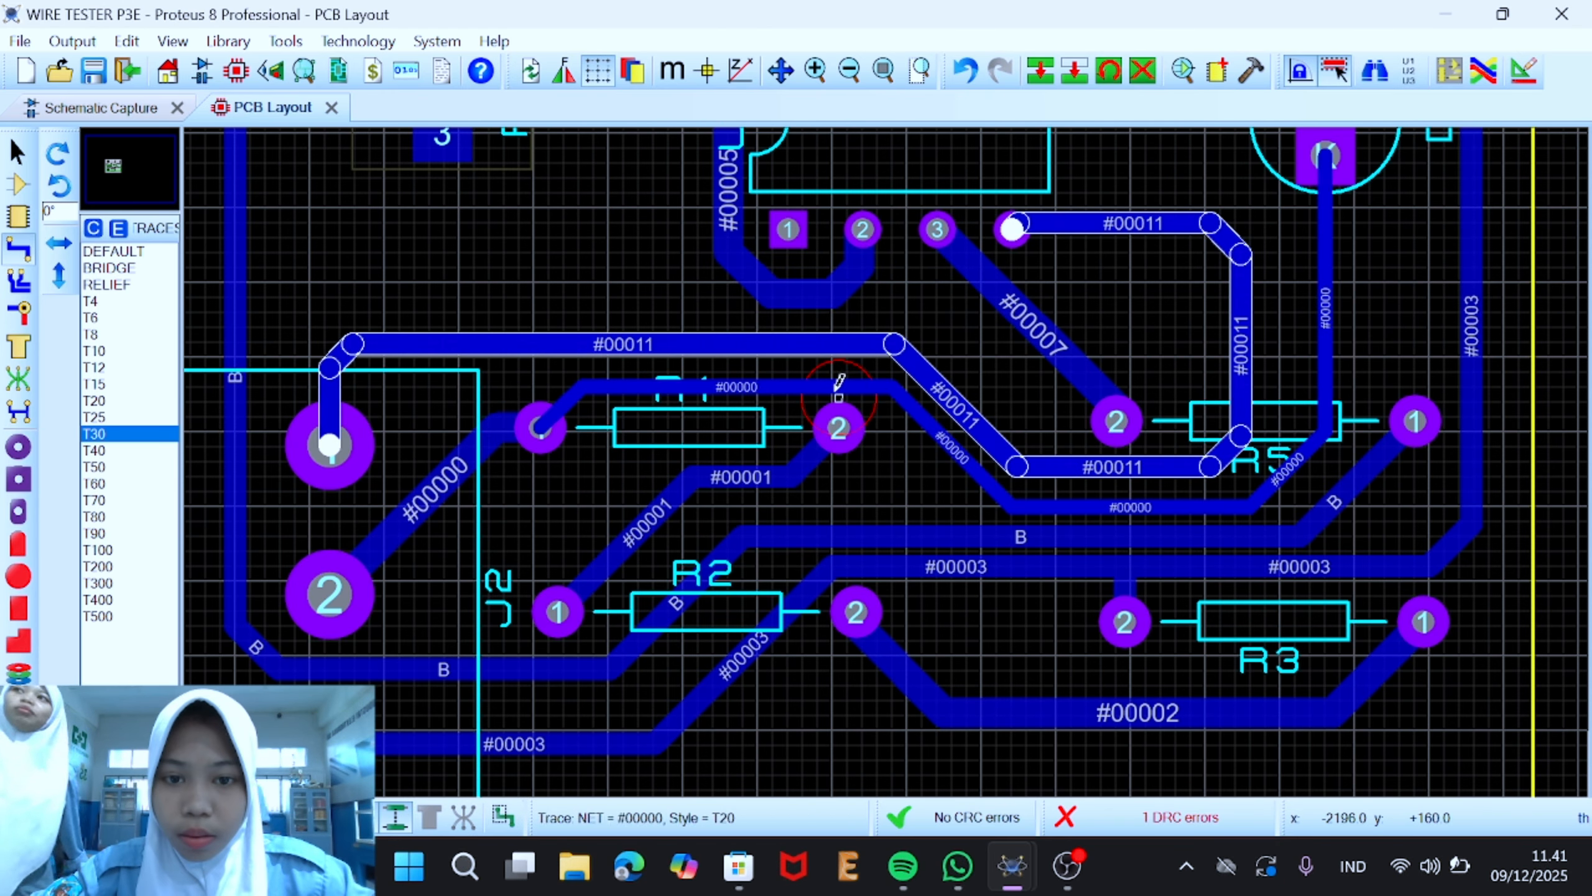
Step: Raise the horizontal segment of the R1 pin 1 to D2 cathode trace away from R1 pin 2
left_click(718, 388)
key("Escape")
right_click(718, 387)
left_click(801, 204)
left_click(718, 383)
left_click(622, 276)
Step: Set the R7 pin 2–D2 anode, R7 pin 1–D1 cathode and J1 pin 2–R4 pin 1 traces to style T40
scroll(884, 461, "down", 3)
right_click(1022, 304)
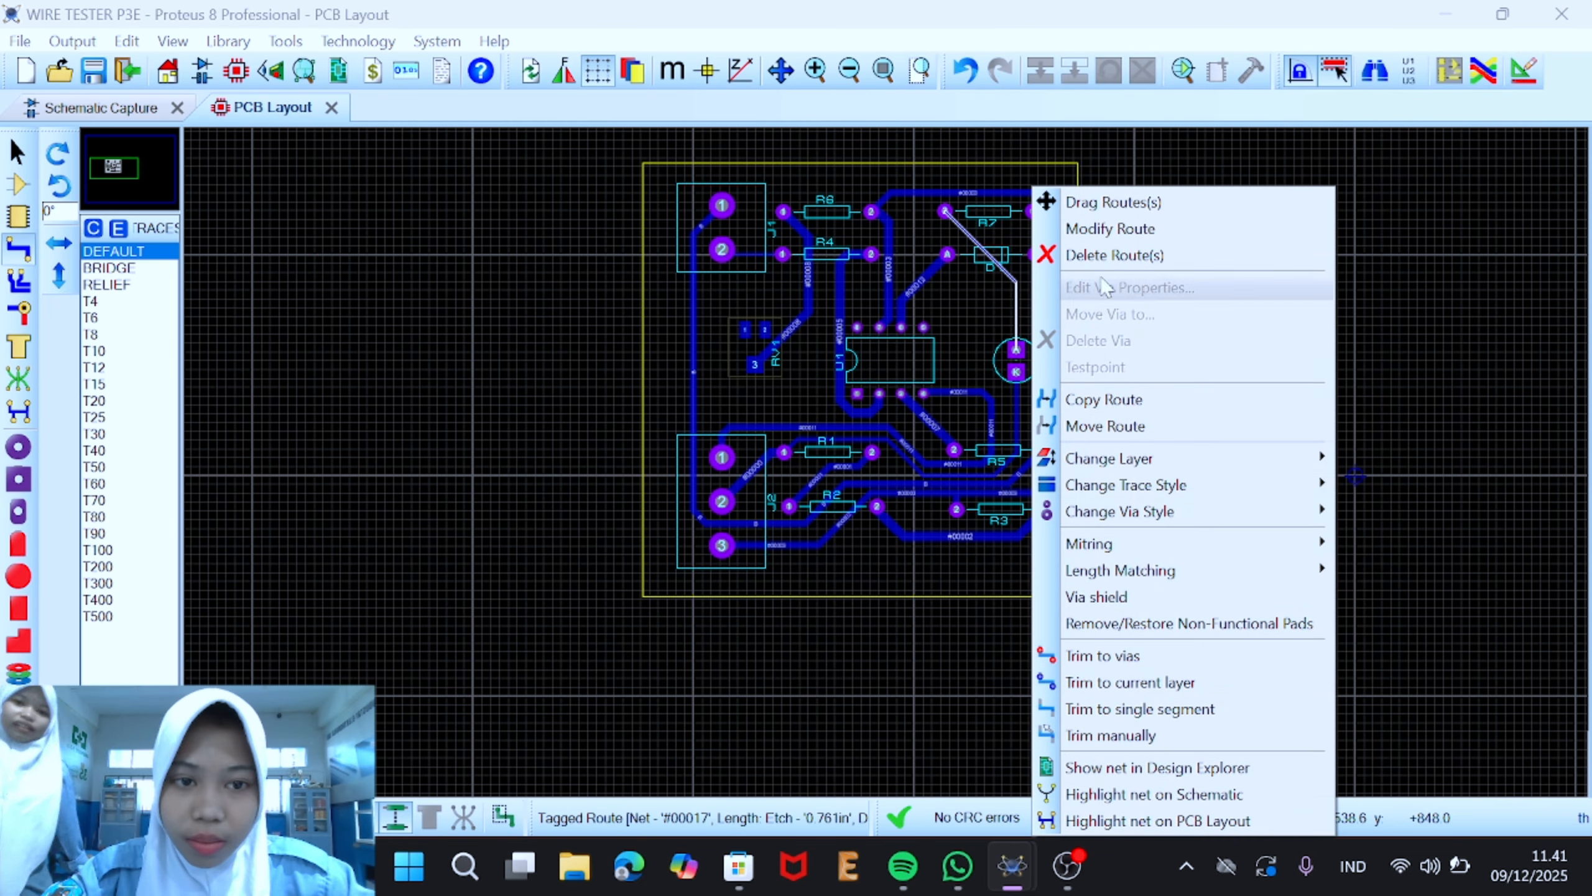
mouse_move(1160, 484)
left_click(1379, 589)
right_click(1047, 234)
left_click(1379, 589)
right_click(759, 253)
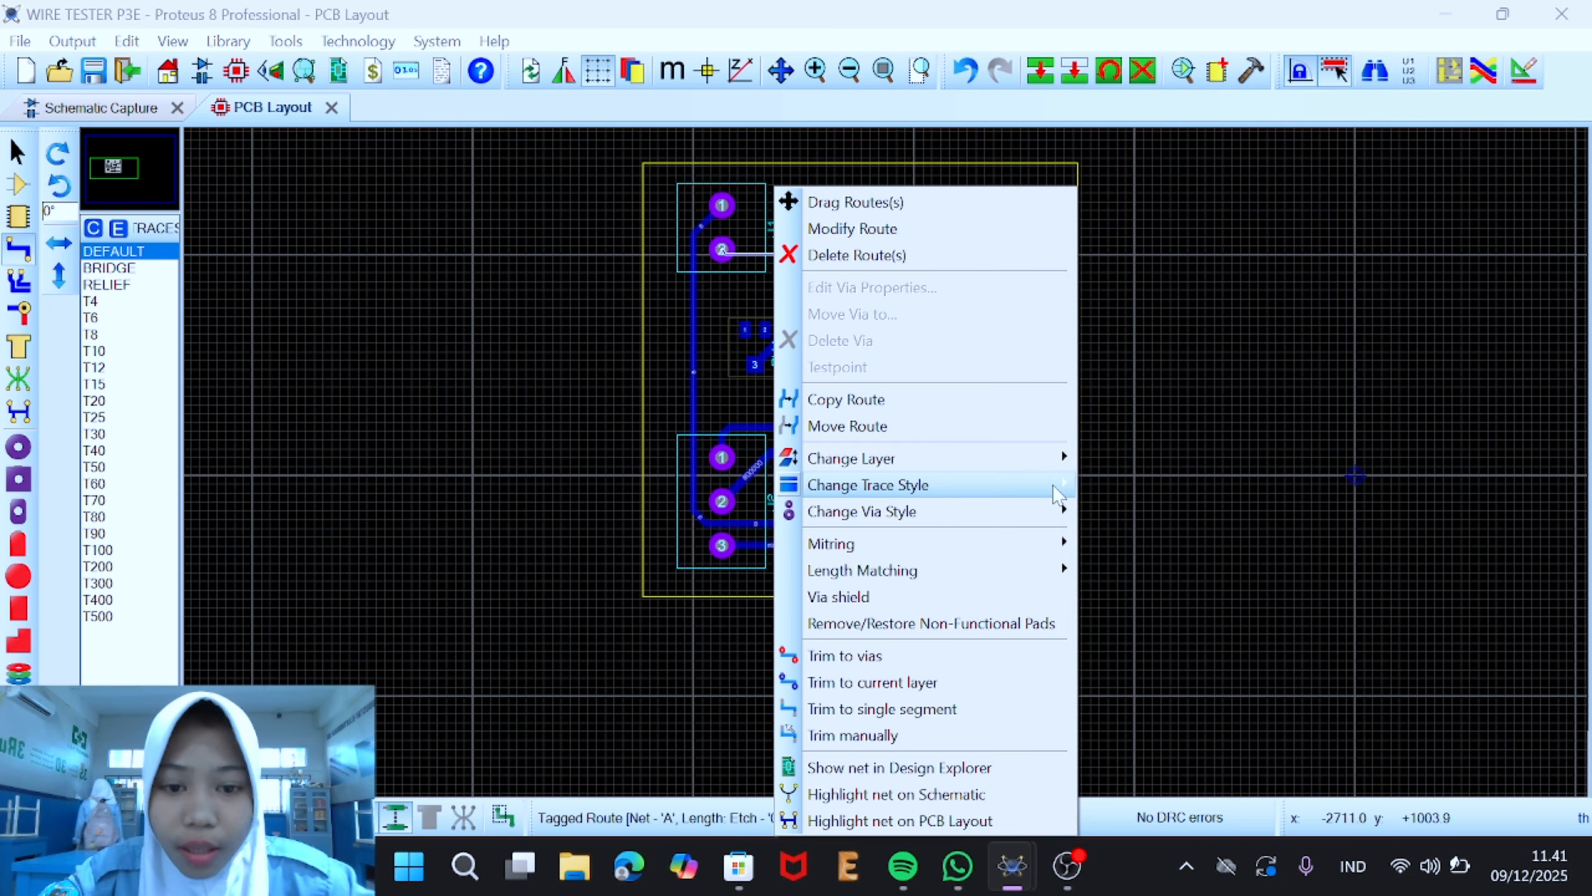
mouse_move(1057, 487)
left_click(1098, 589)
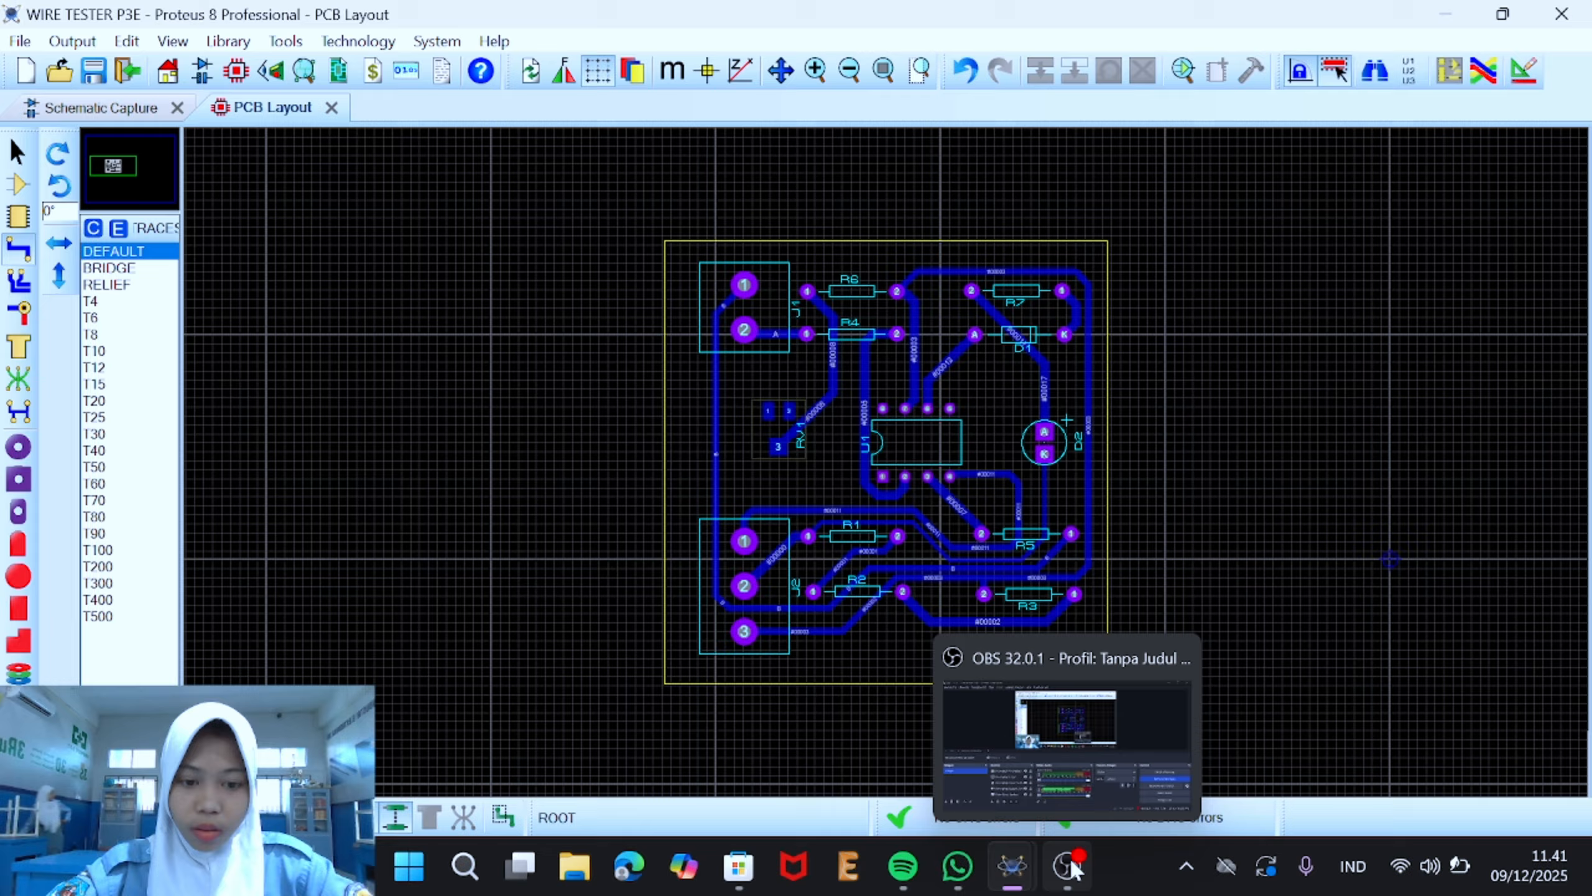
left_click(1068, 867)
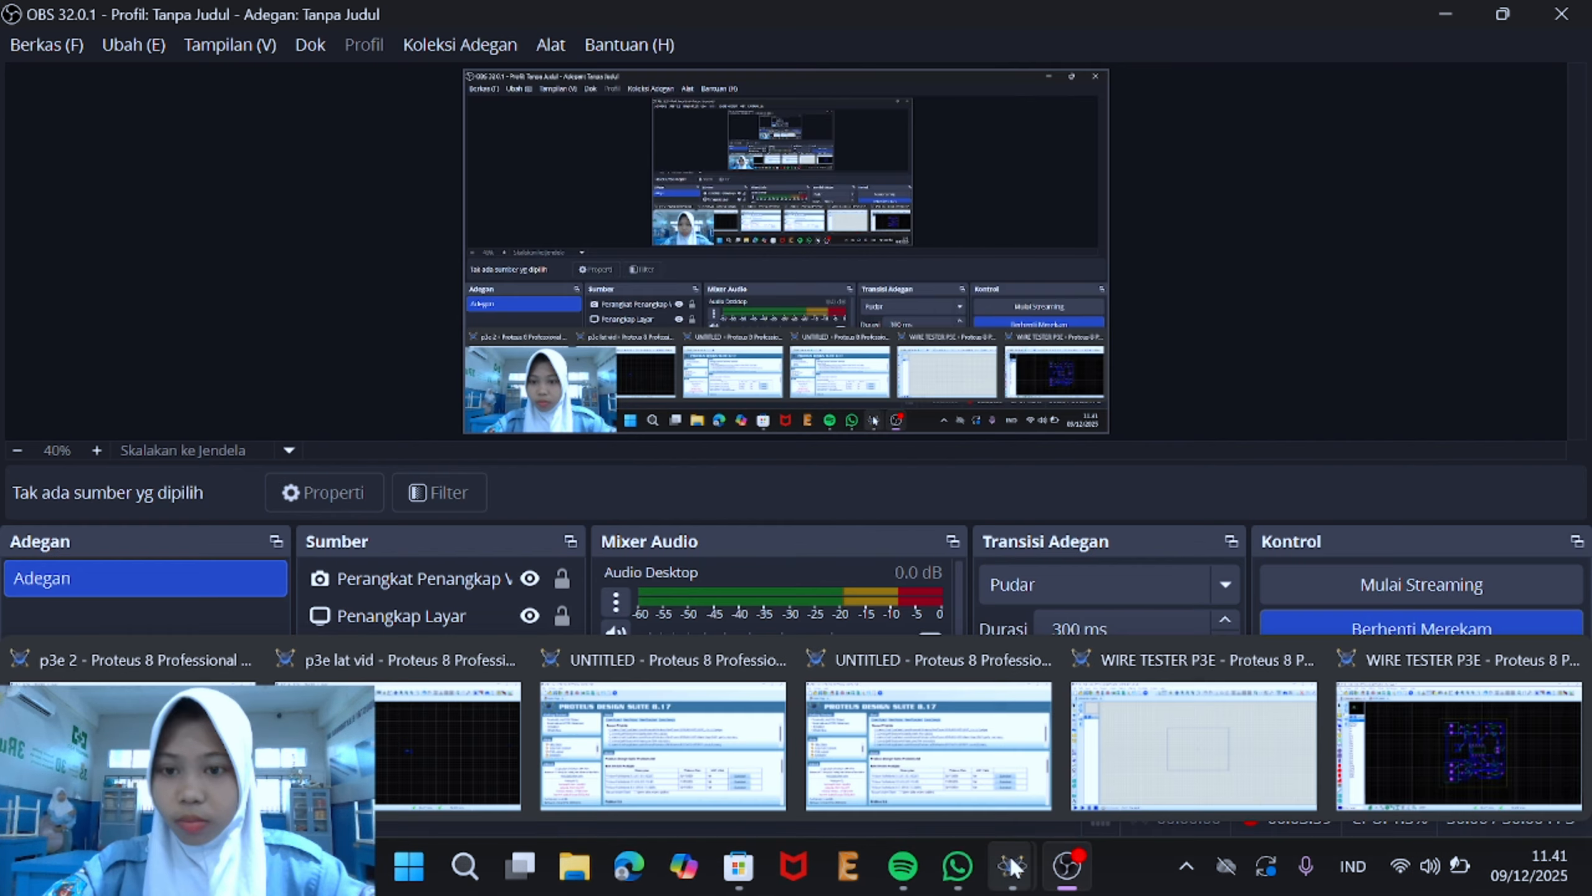
mouse_move(1013, 867)
left_click(1426, 740)
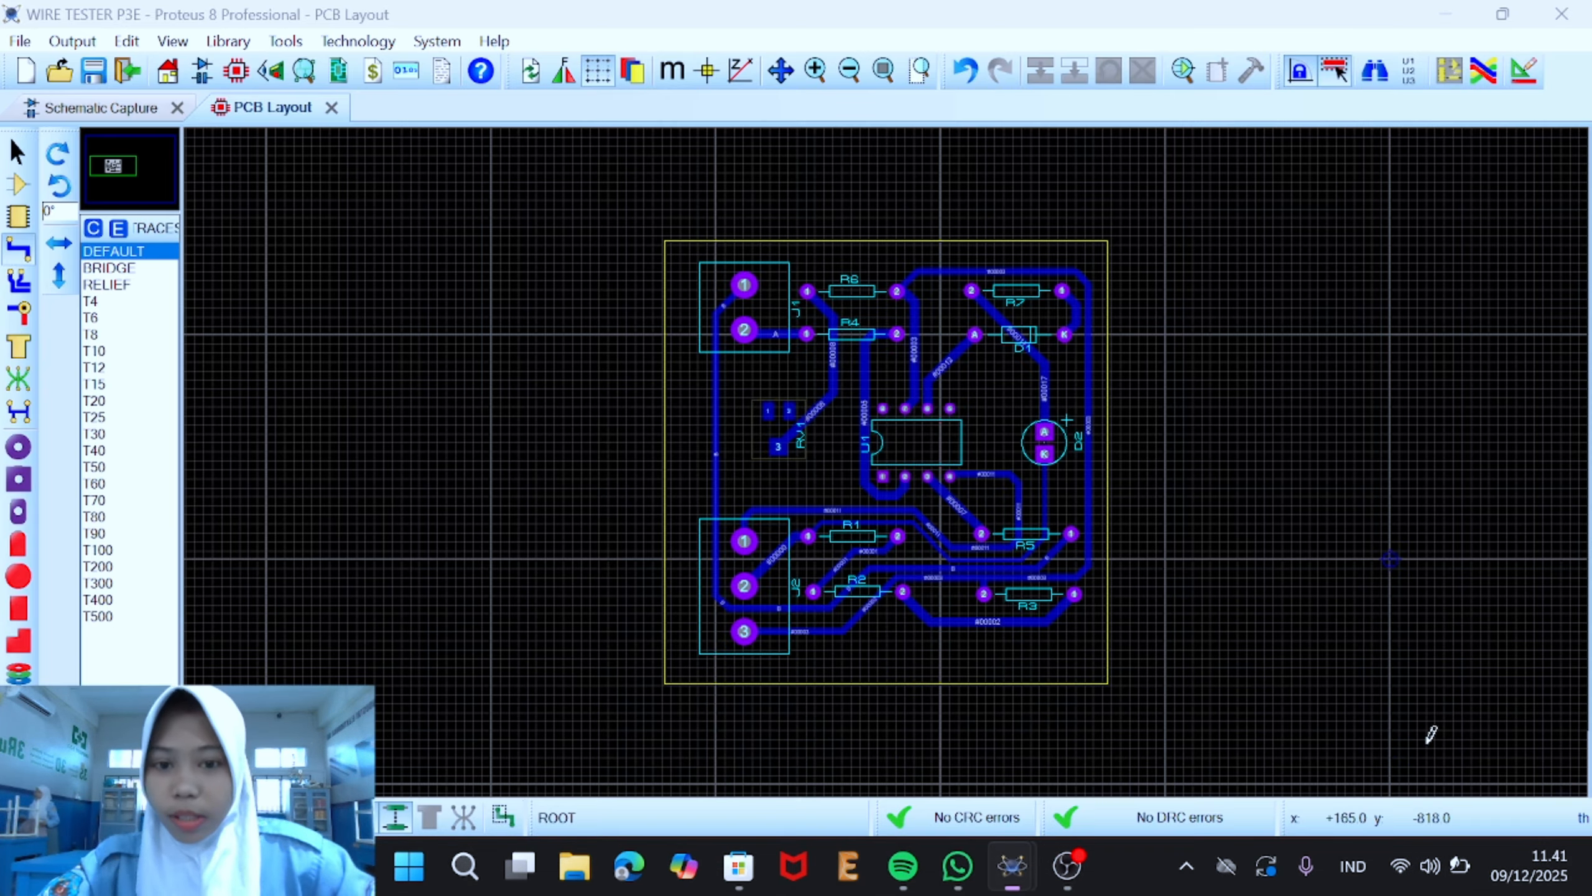
Step: Apply the STDDIL pad style to all eight pins of U1
left_click(20, 512)
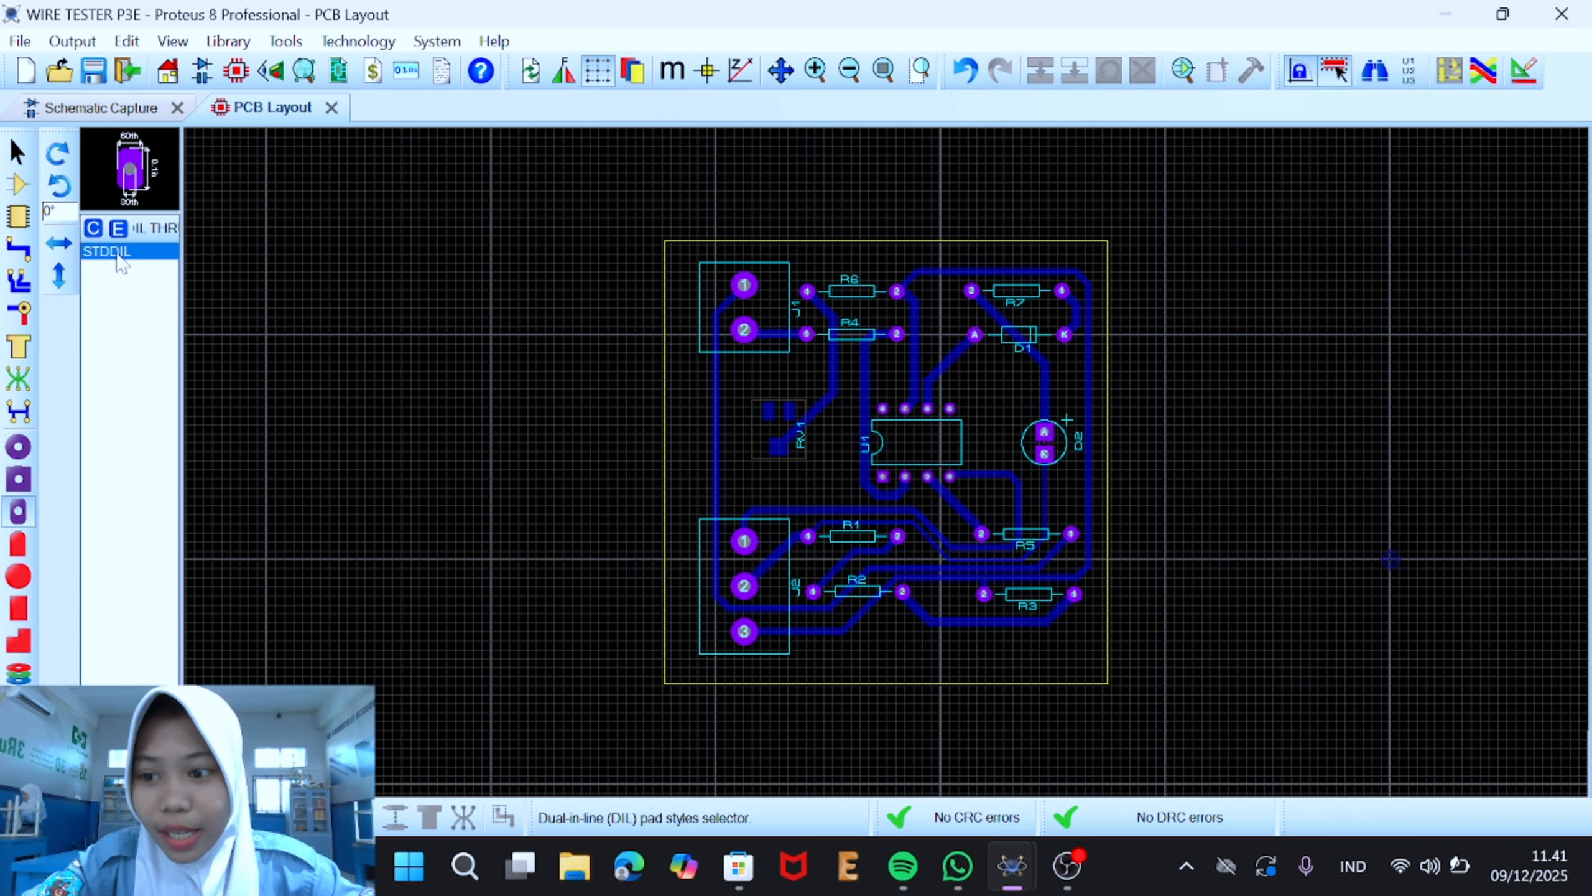
scroll(856, 446, "up", 4)
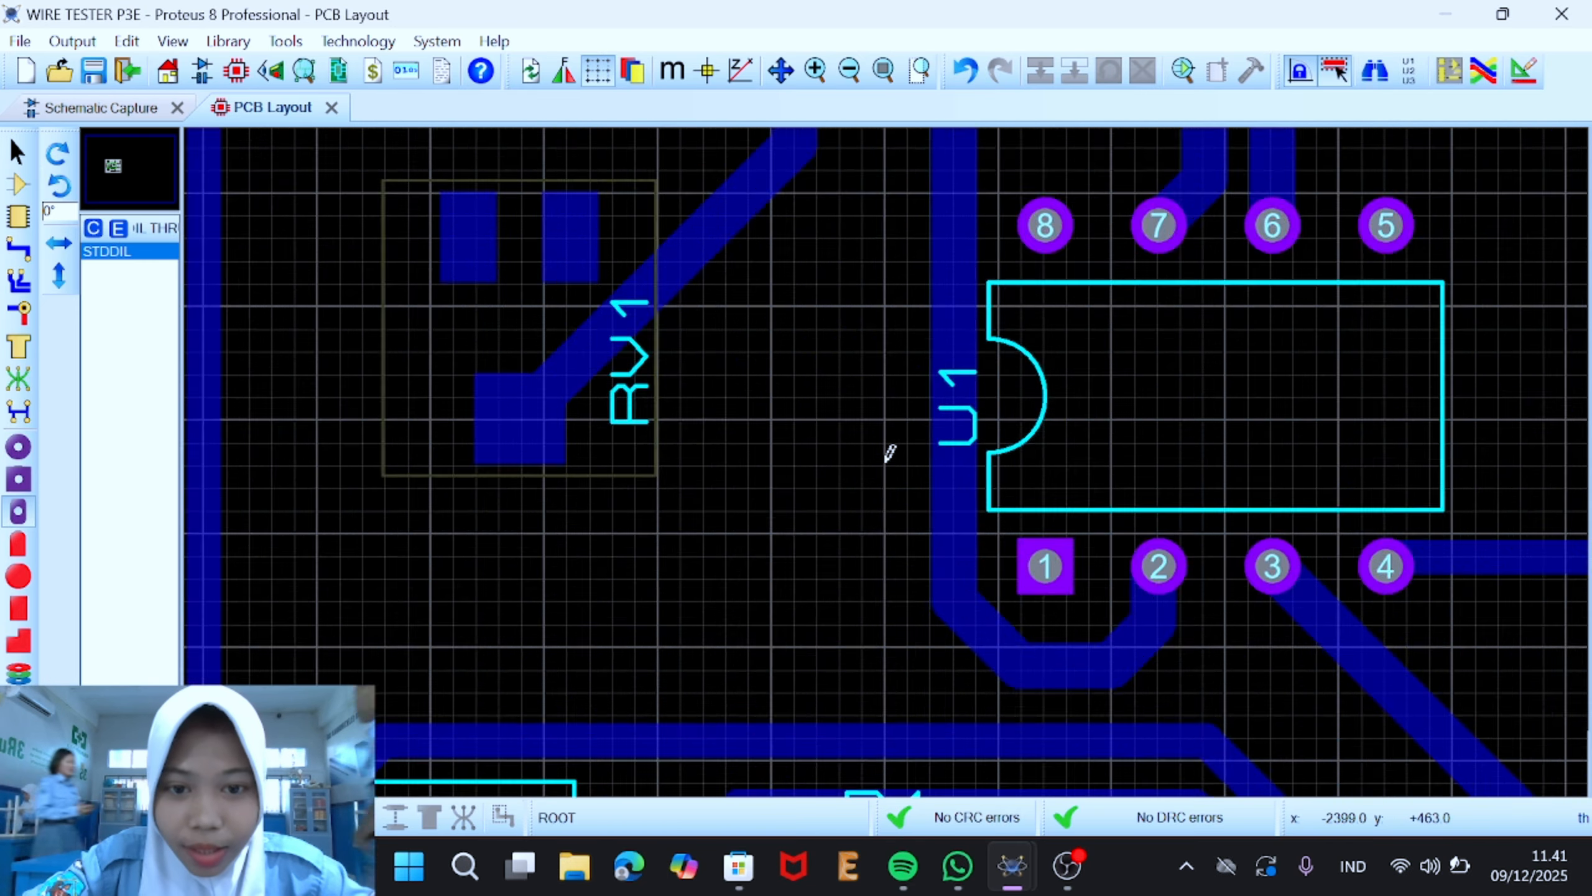
scroll(957, 245, "down", 1)
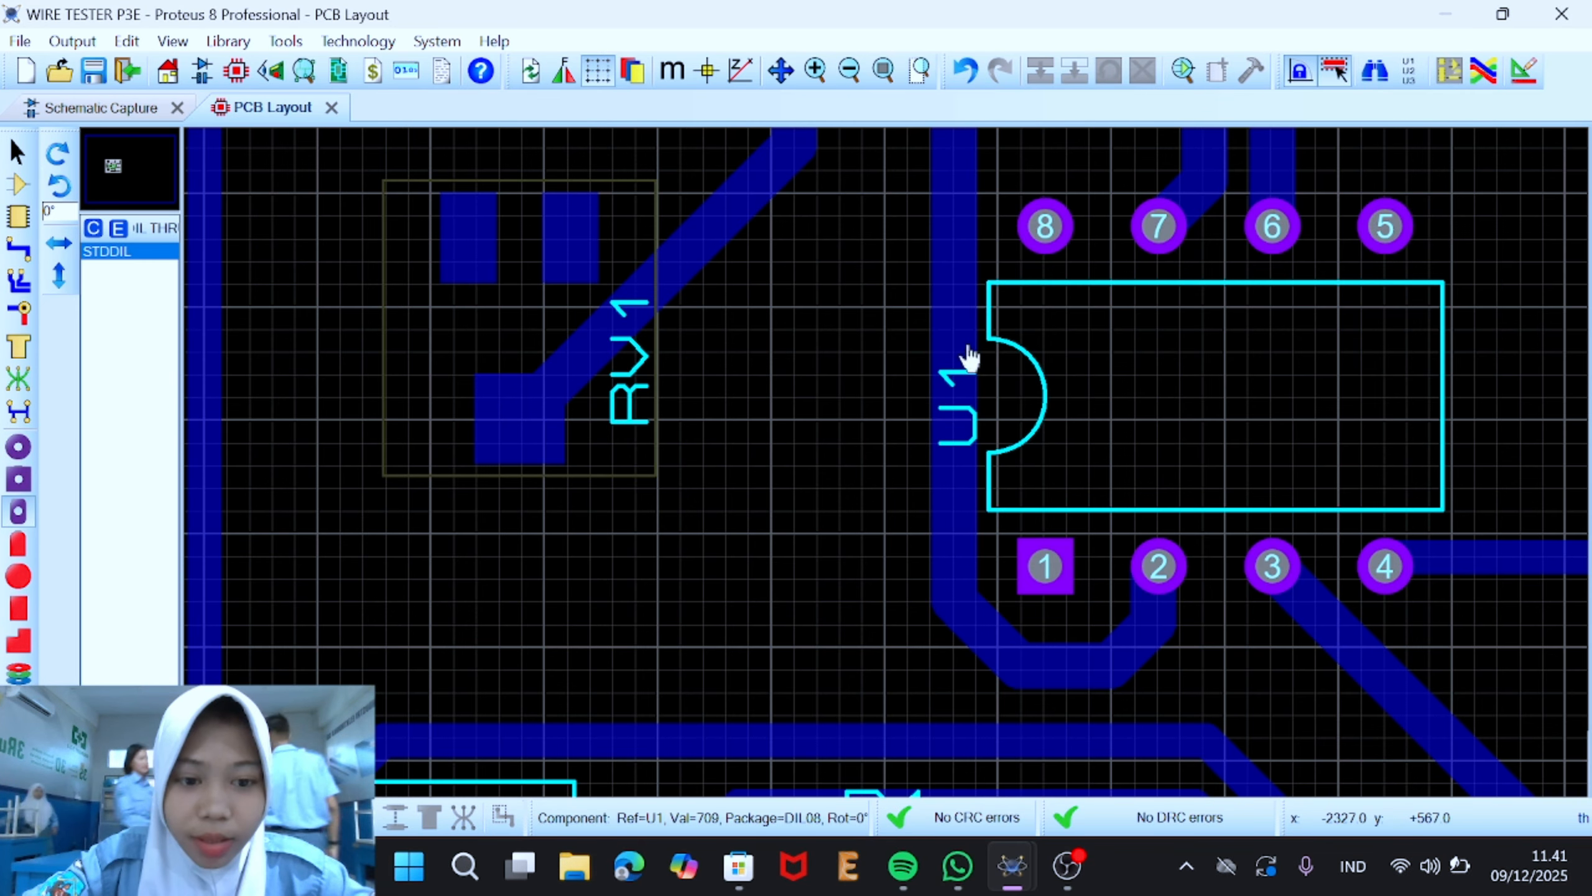
left_click(1045, 567)
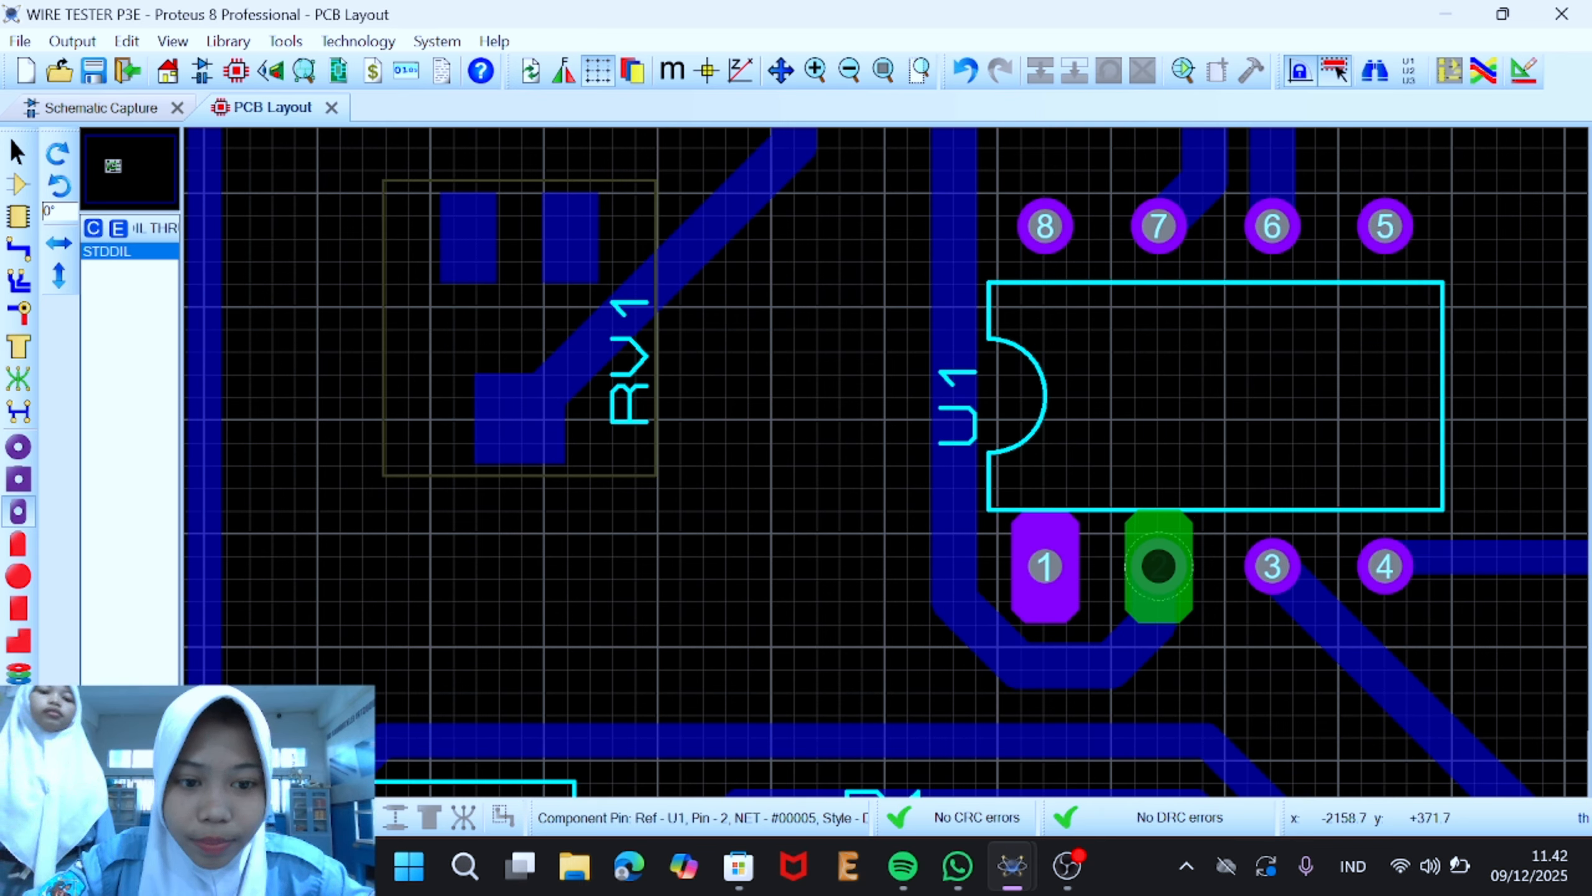
left_click(1163, 567)
left_click(1273, 567)
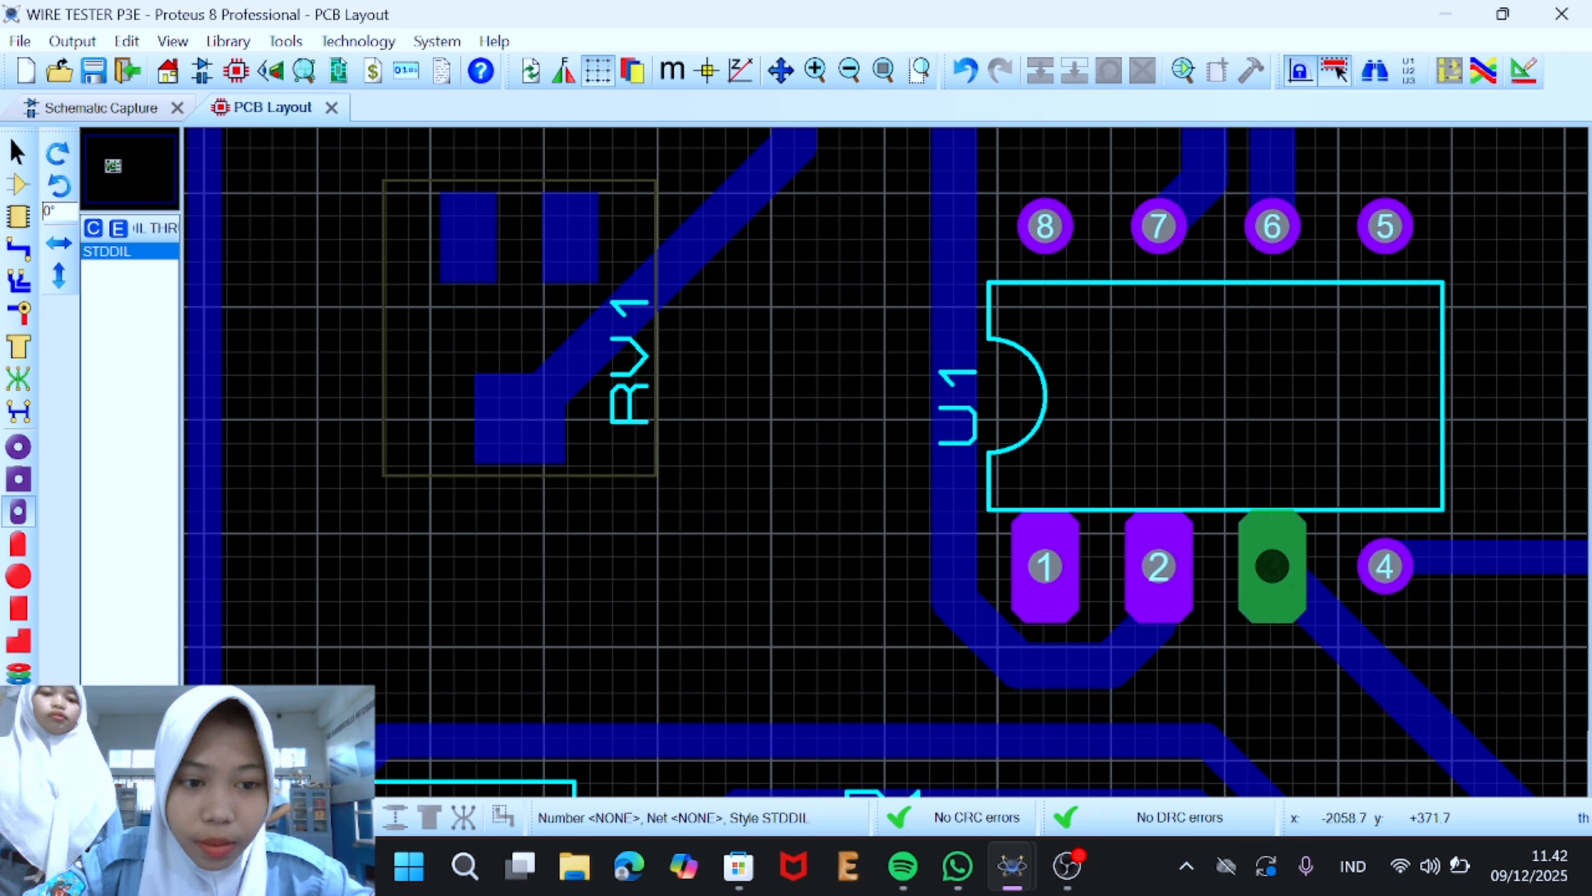
left_click(1359, 611)
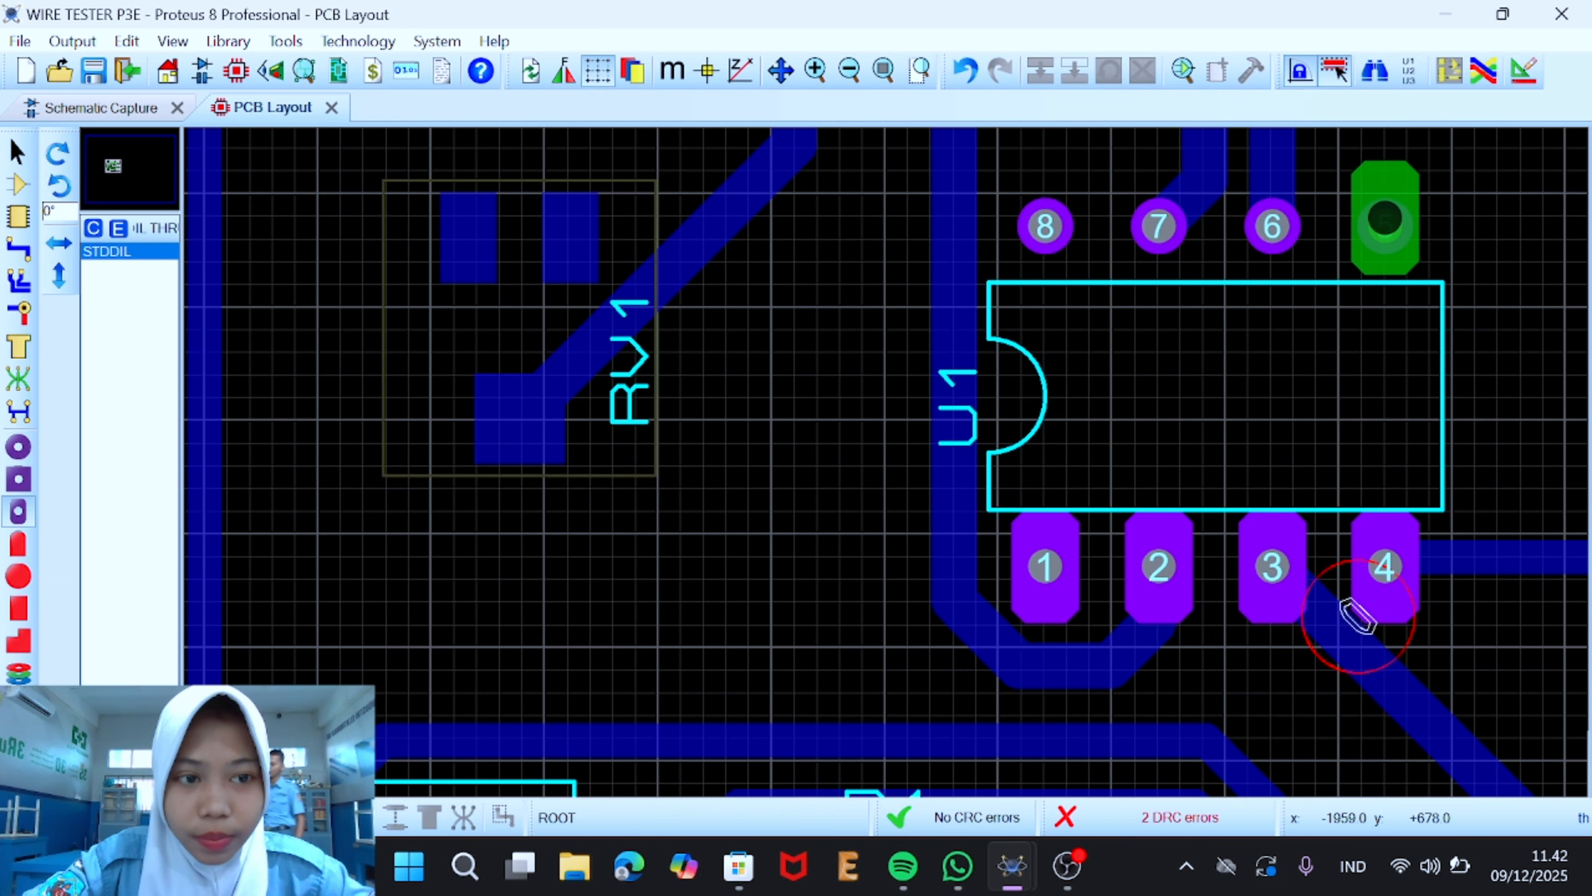
left_click(1385, 226)
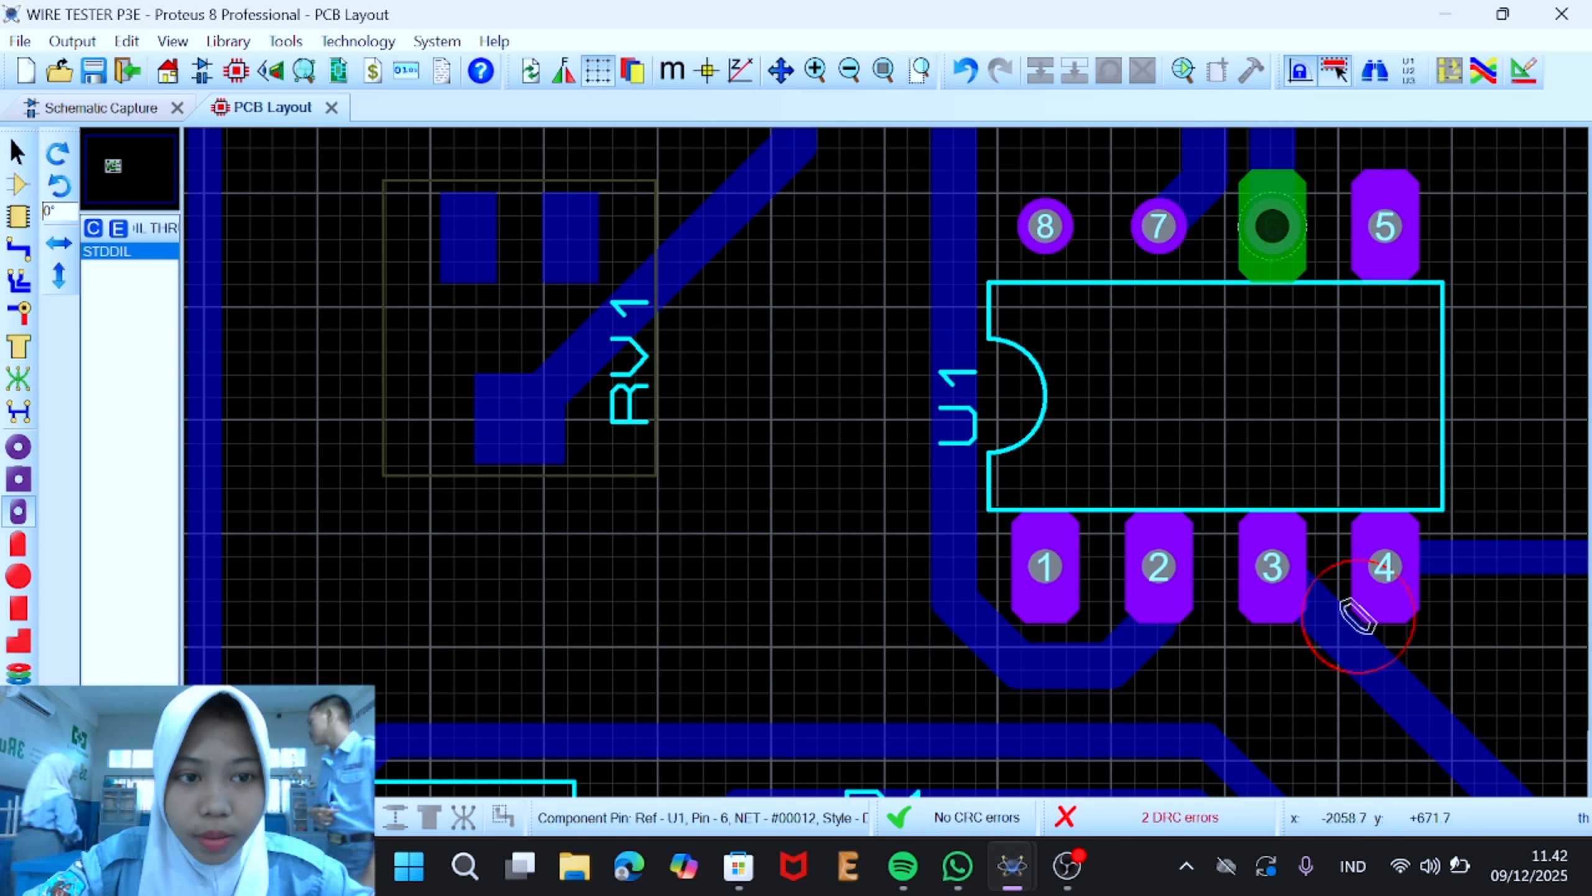
left_click(1272, 225)
left_click(1159, 226)
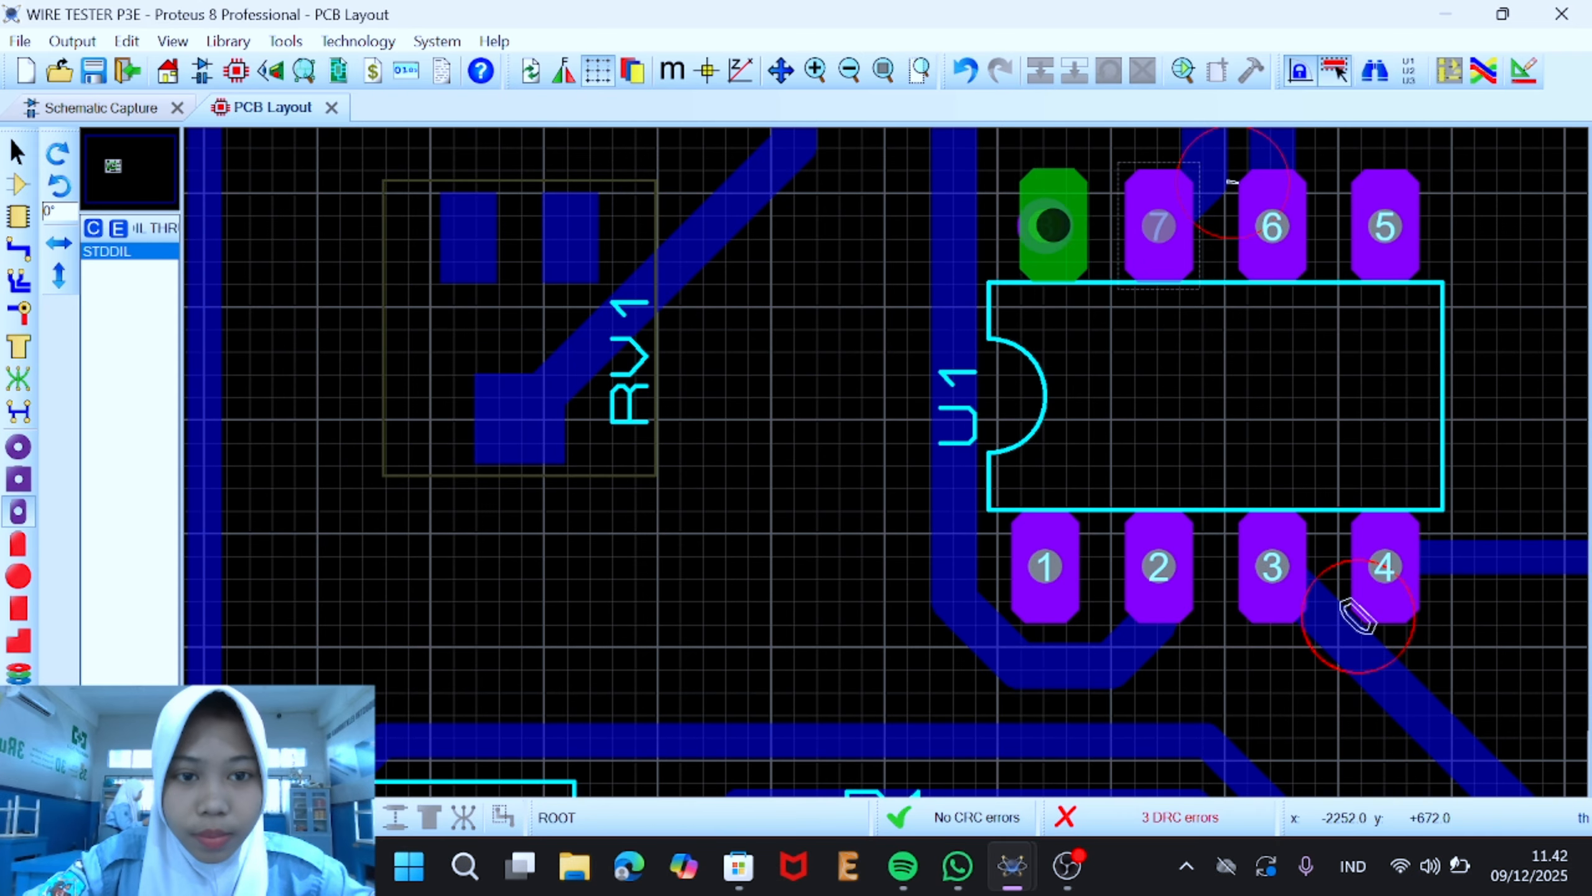
left_click(1045, 226)
right_click(1127, 292)
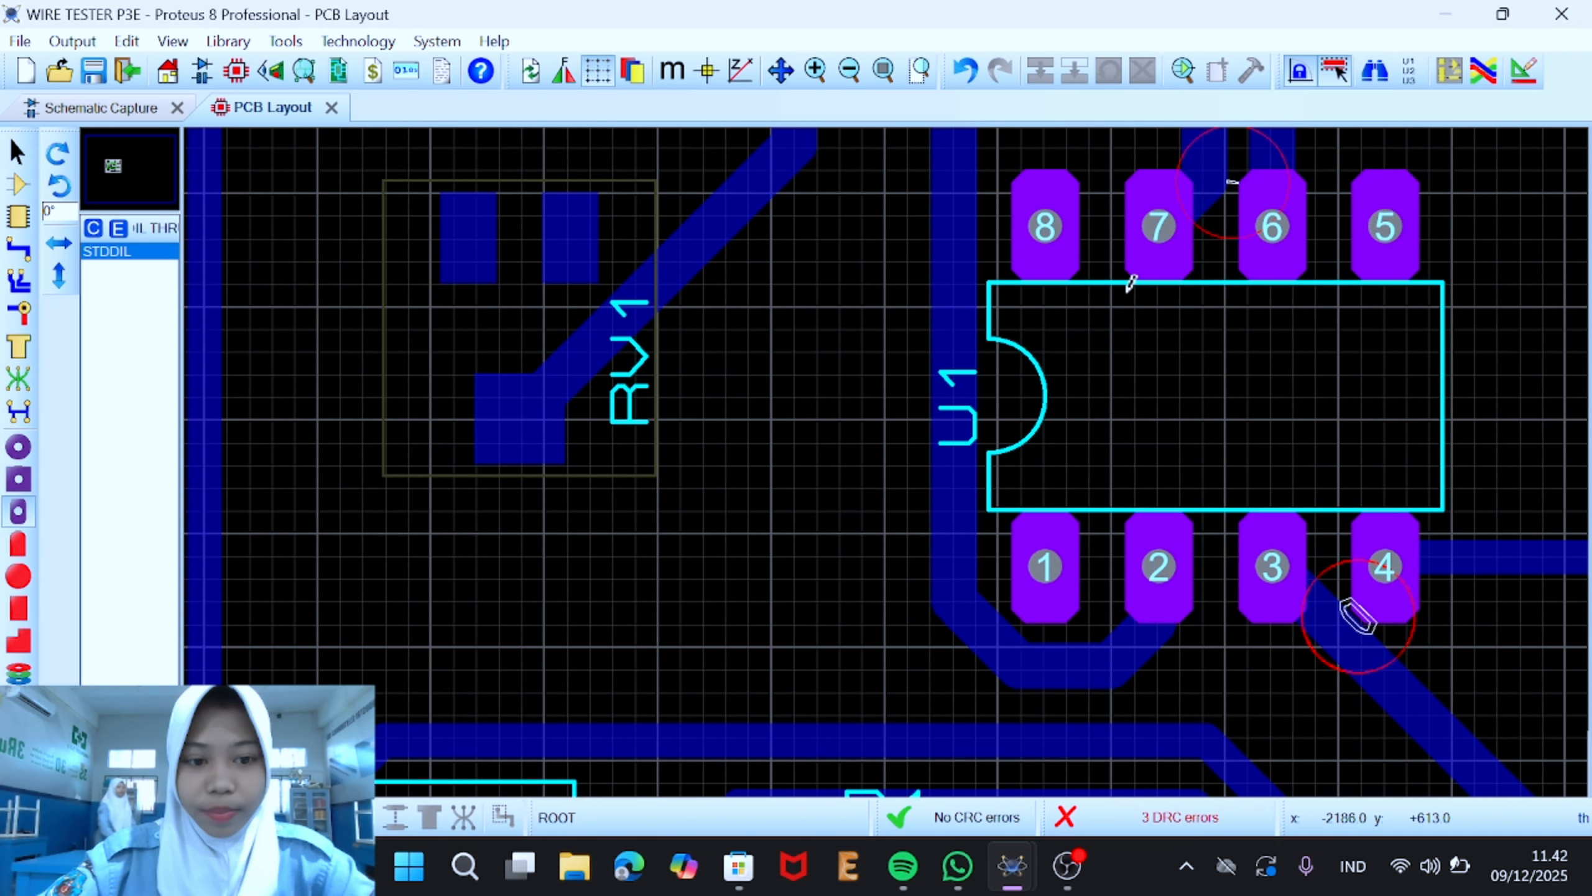
Step: Shift the vertical segment of the R6 pin 2–U1 pin 7 trace away from U1 pin 6 to clear the spacing error
scroll(1128, 289, "down", 3)
scroll(991, 396, "up", 1)
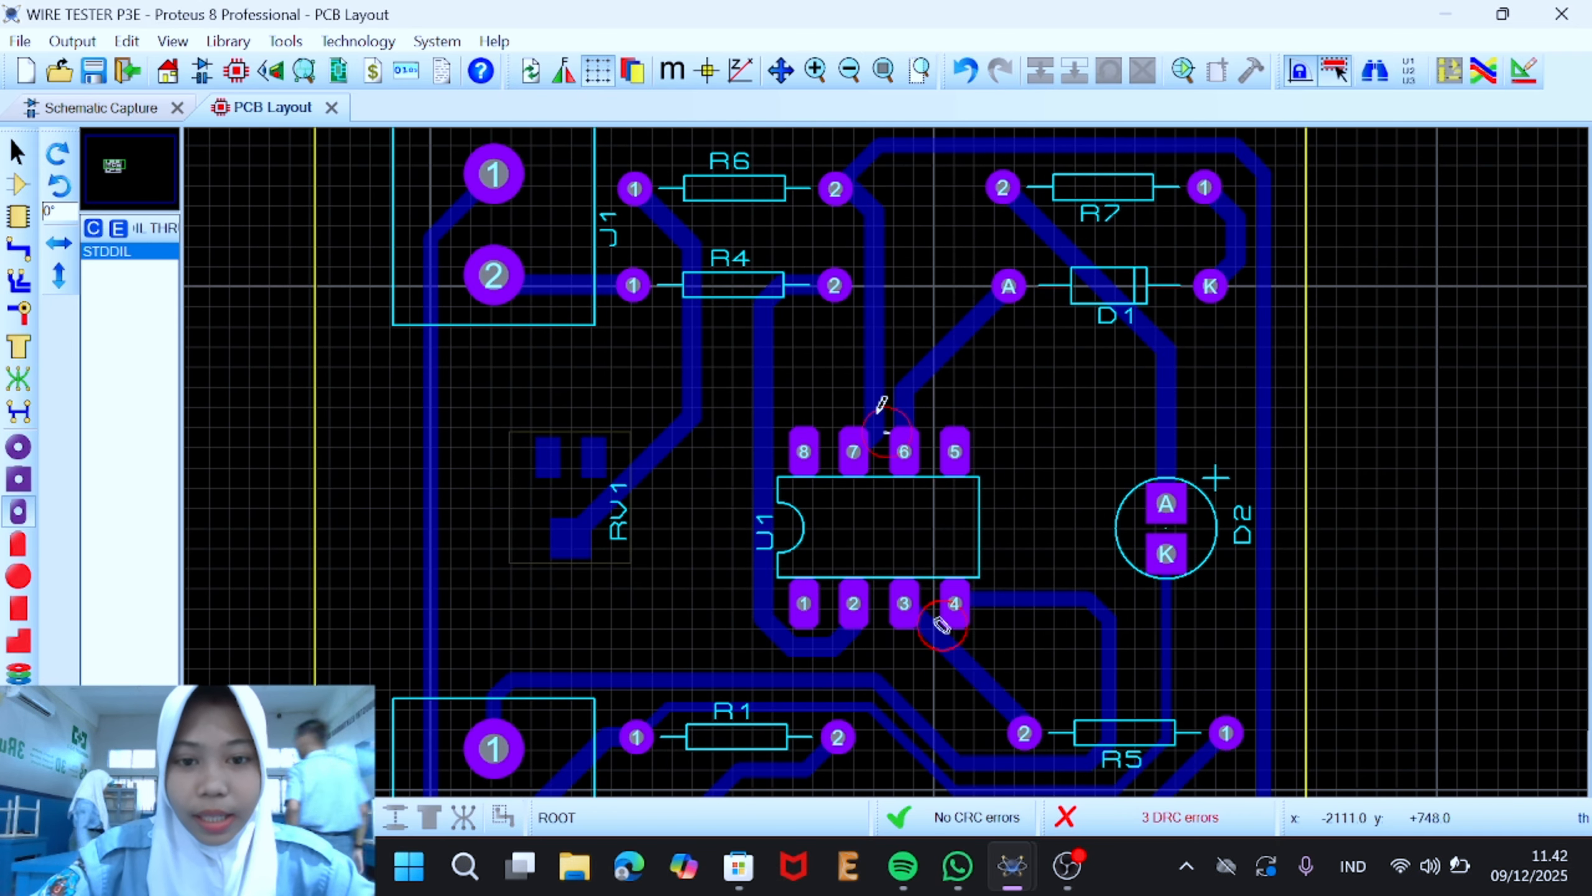
right_click(879, 382)
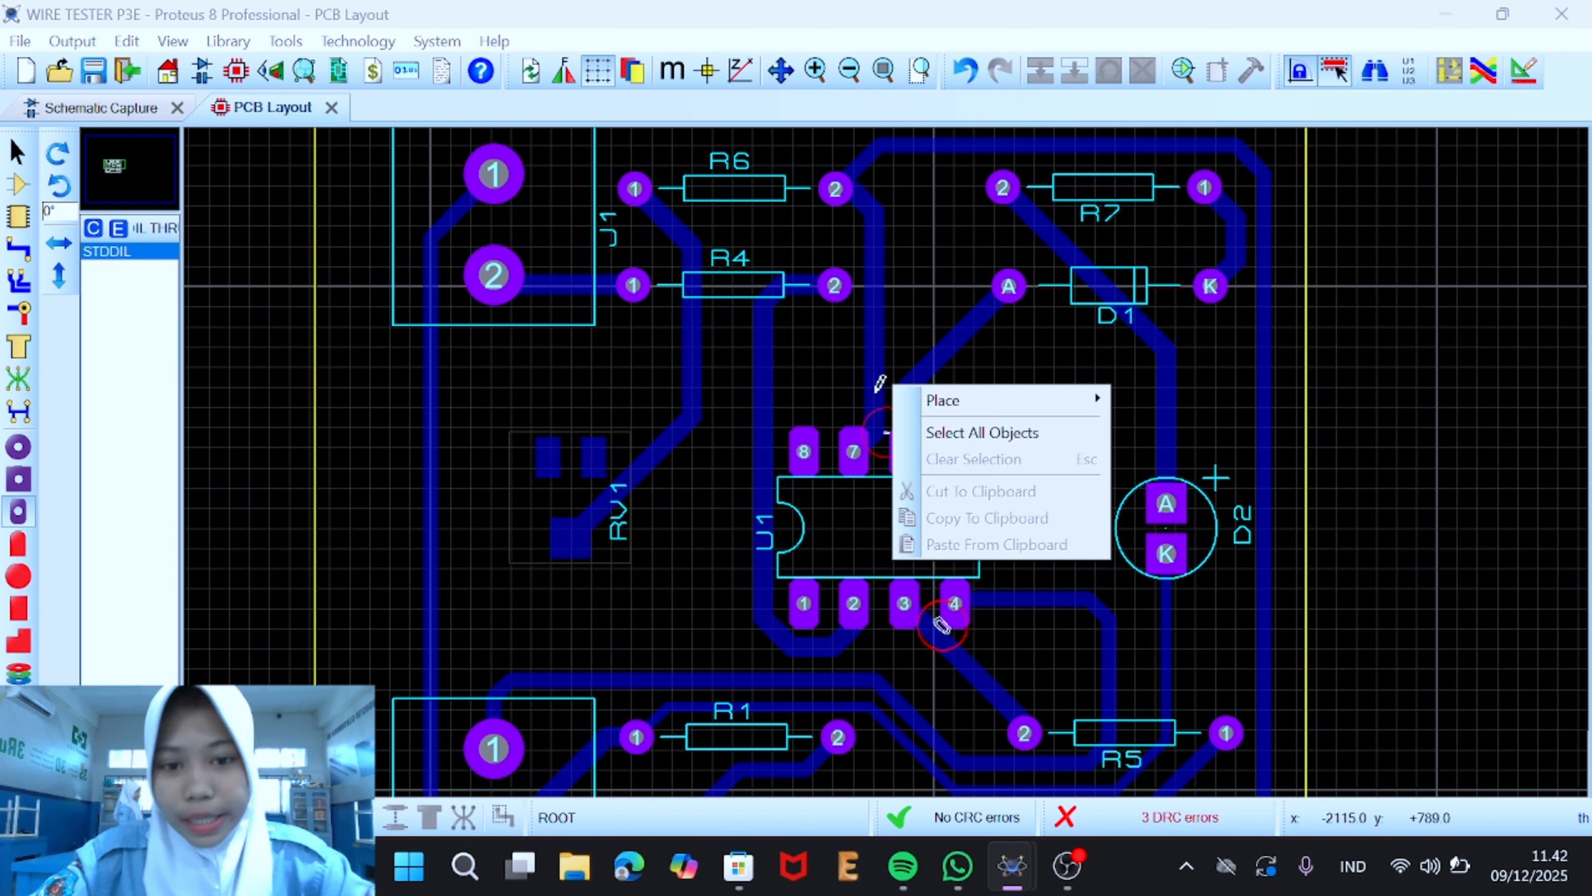
left_click(18, 251)
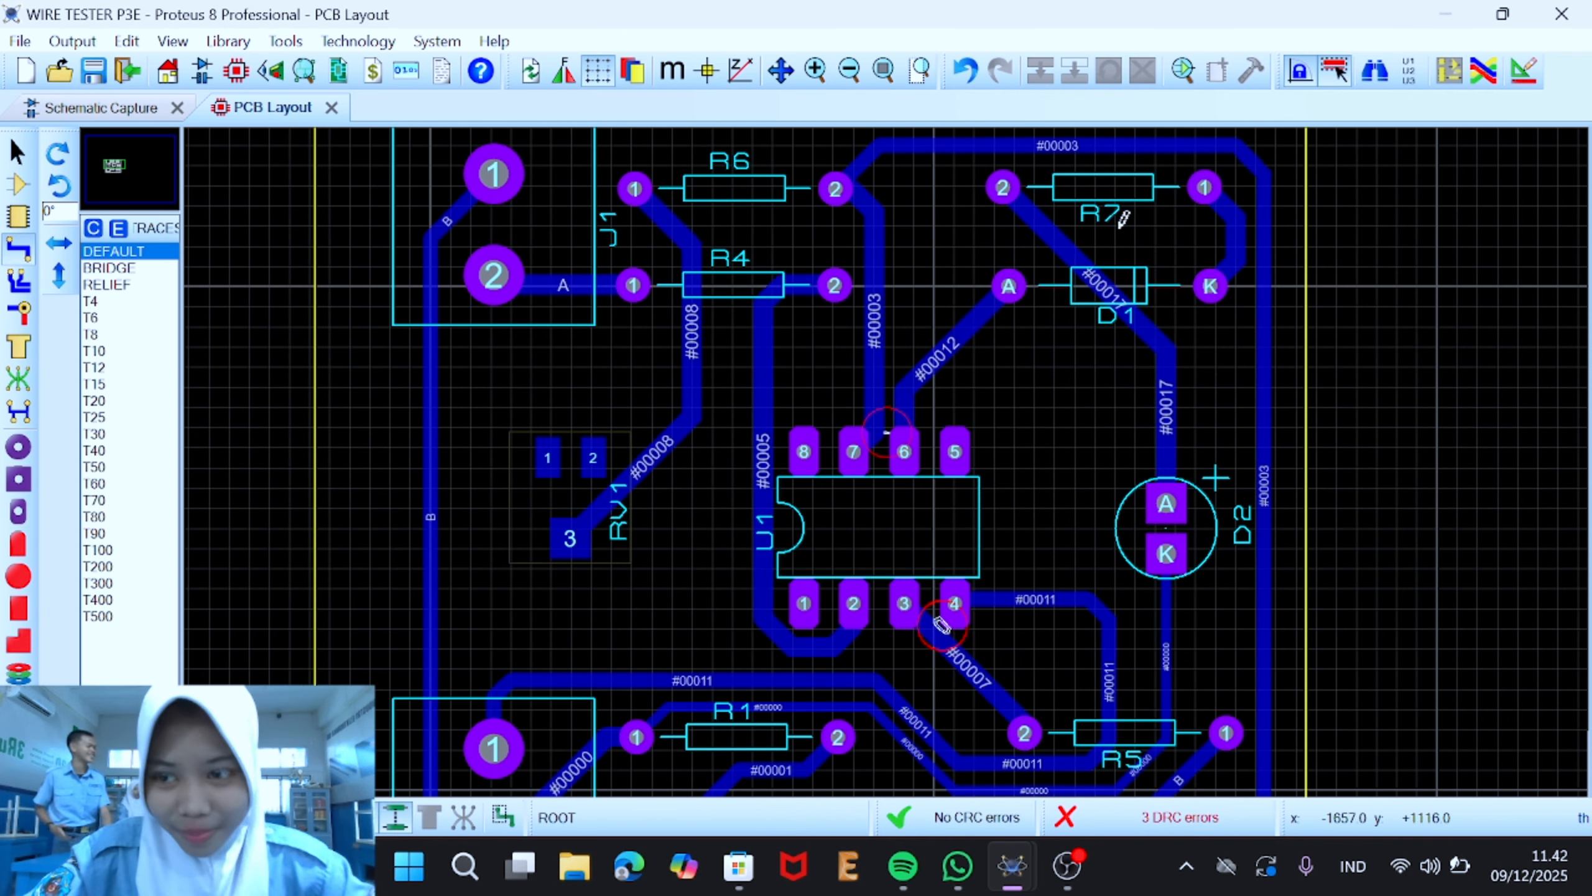
right_click(886, 377)
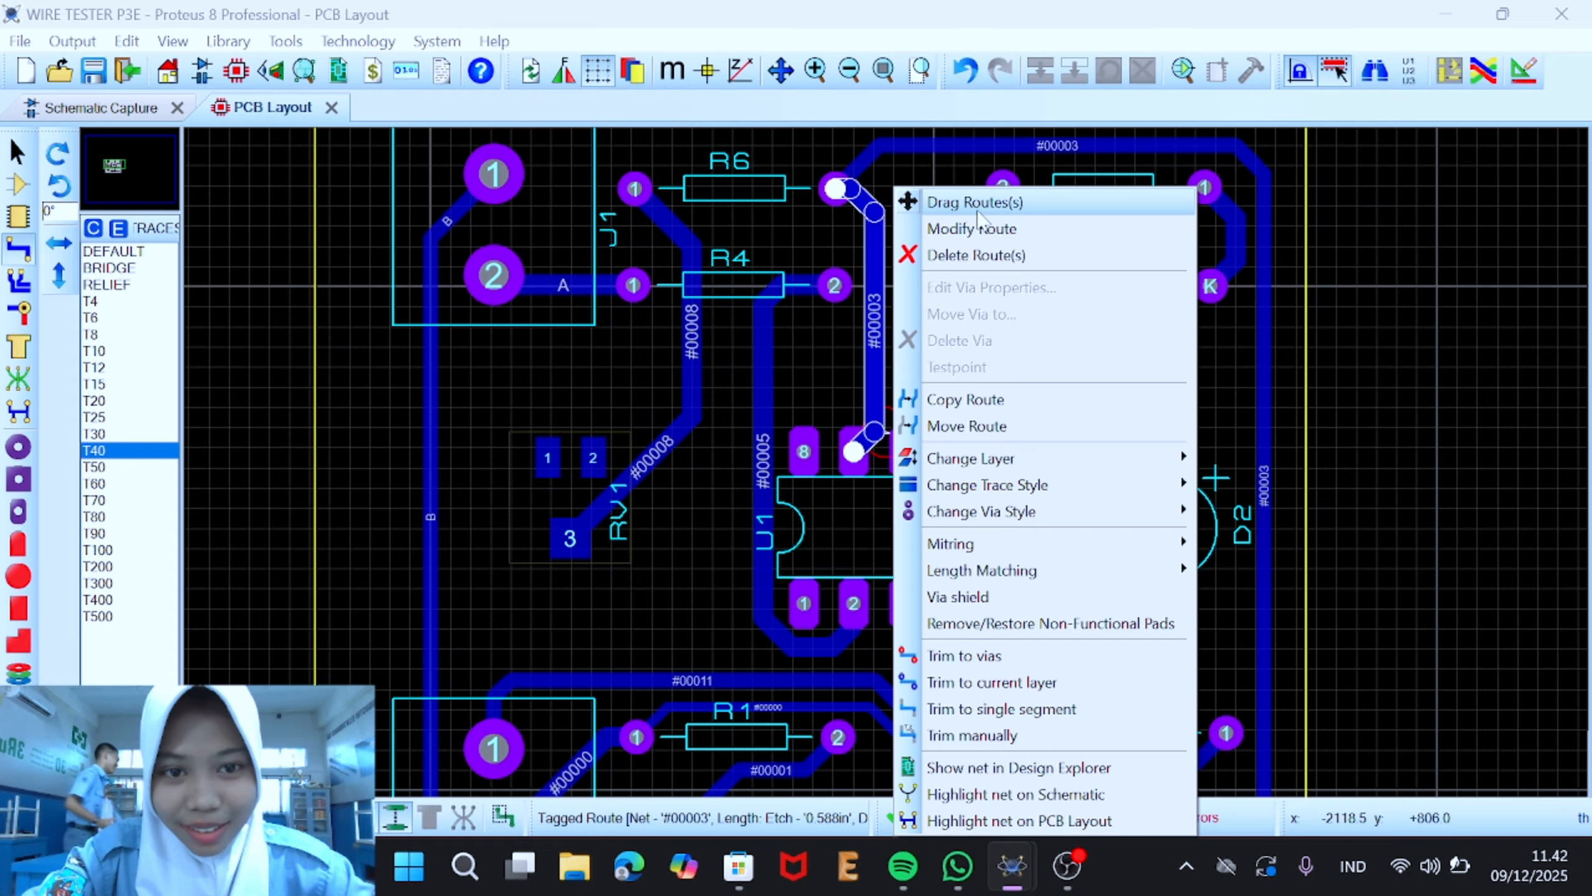
left_click(978, 213)
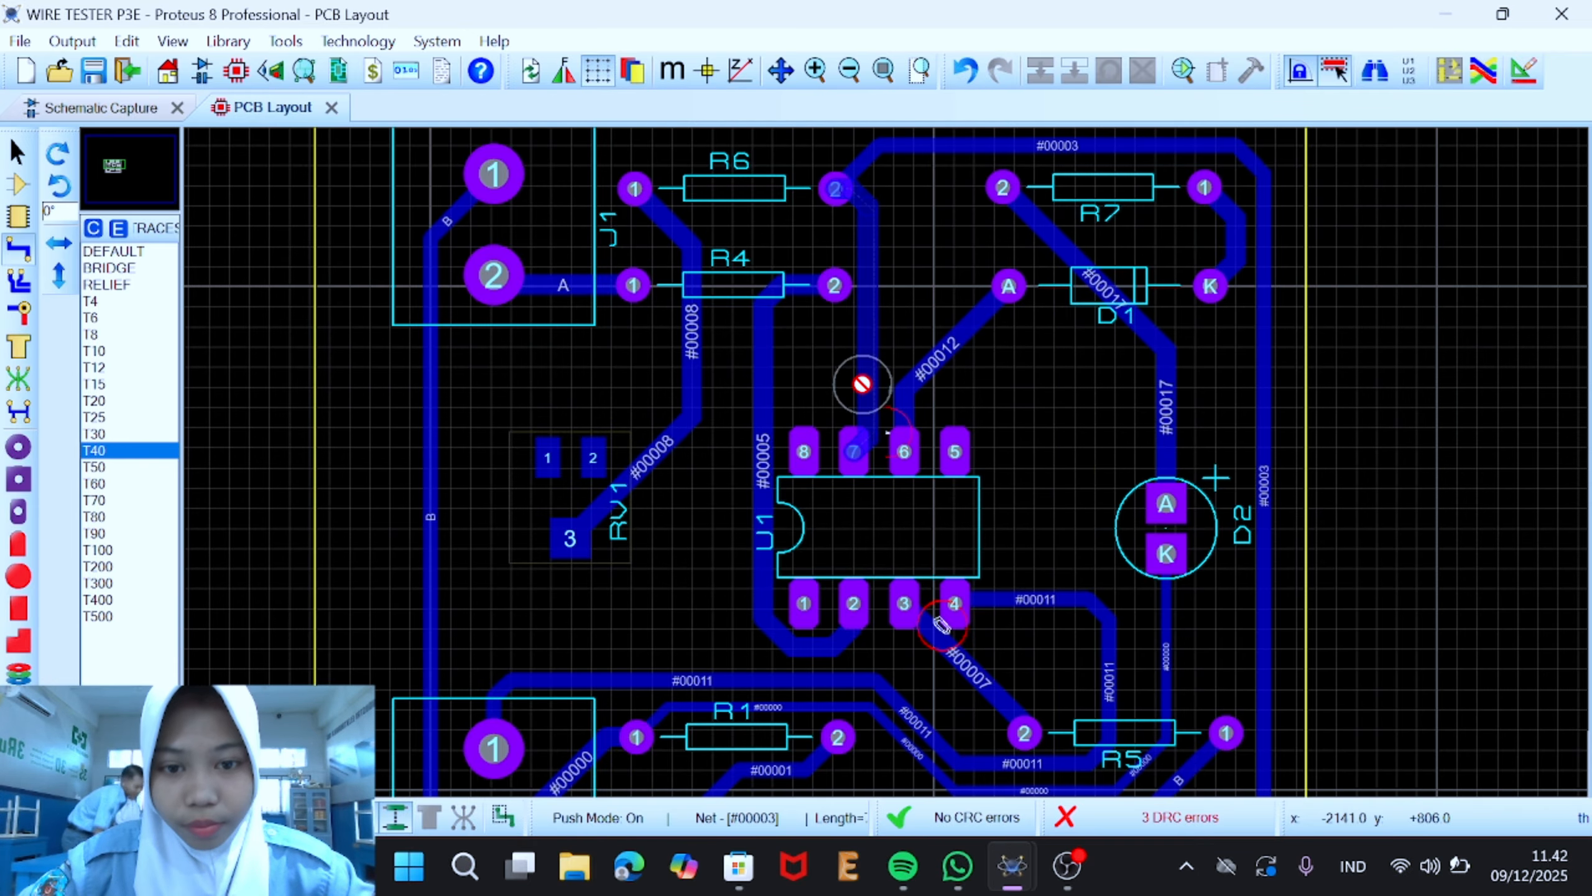
left_click(858, 383)
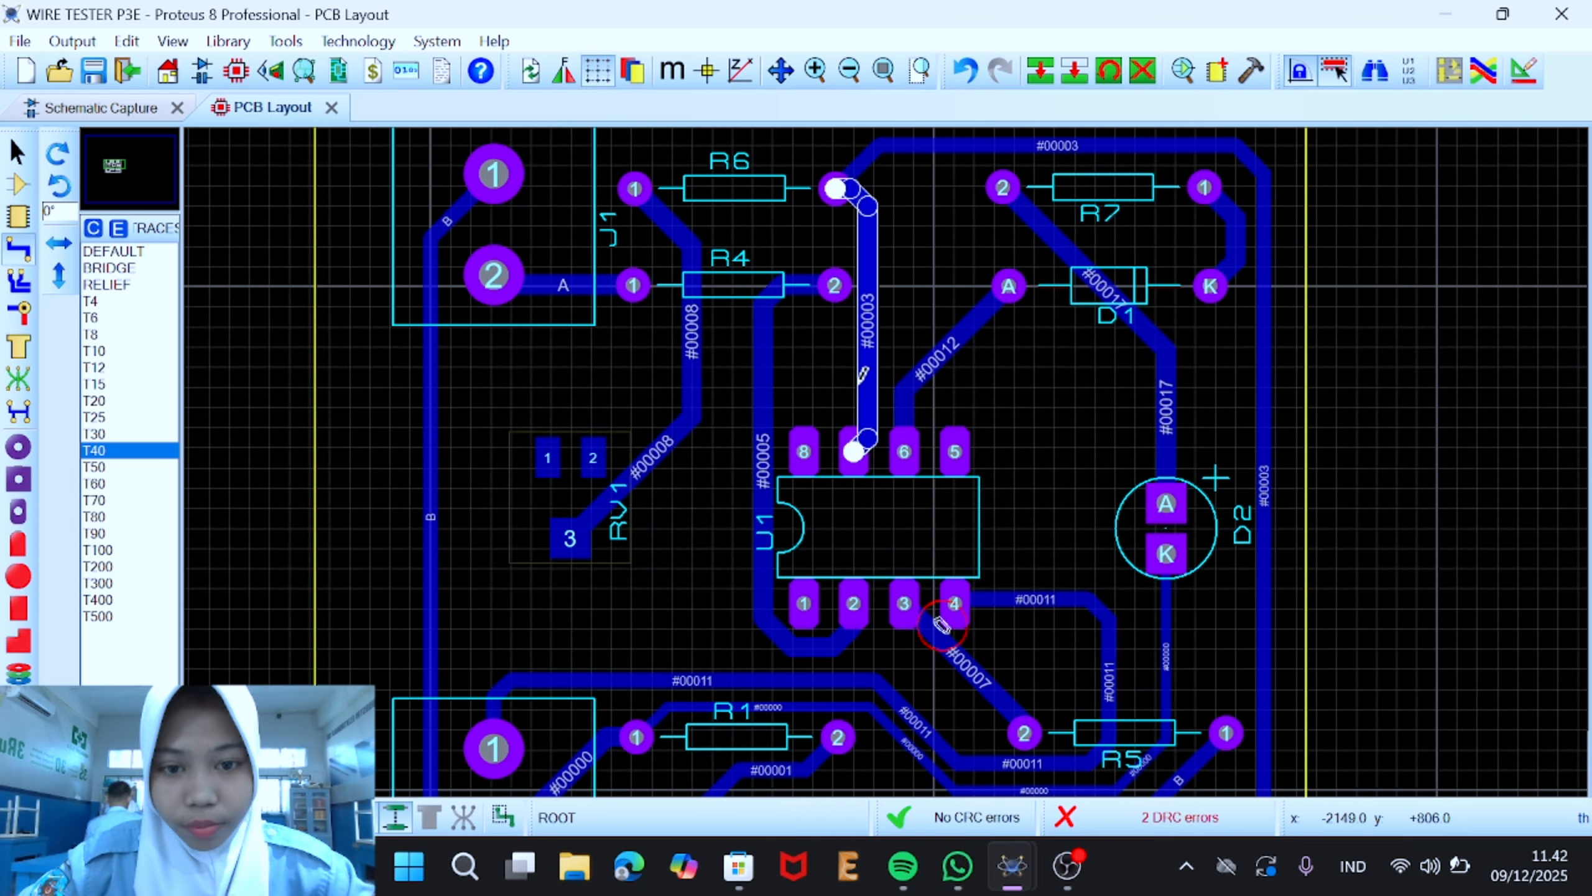
Step: Drag the diagonal U1 pin 3–R5 pin 2 trace away from U1 pin 4 to clear the spacing error
right_click(968, 662)
left_click(1060, 558)
right_click(977, 682)
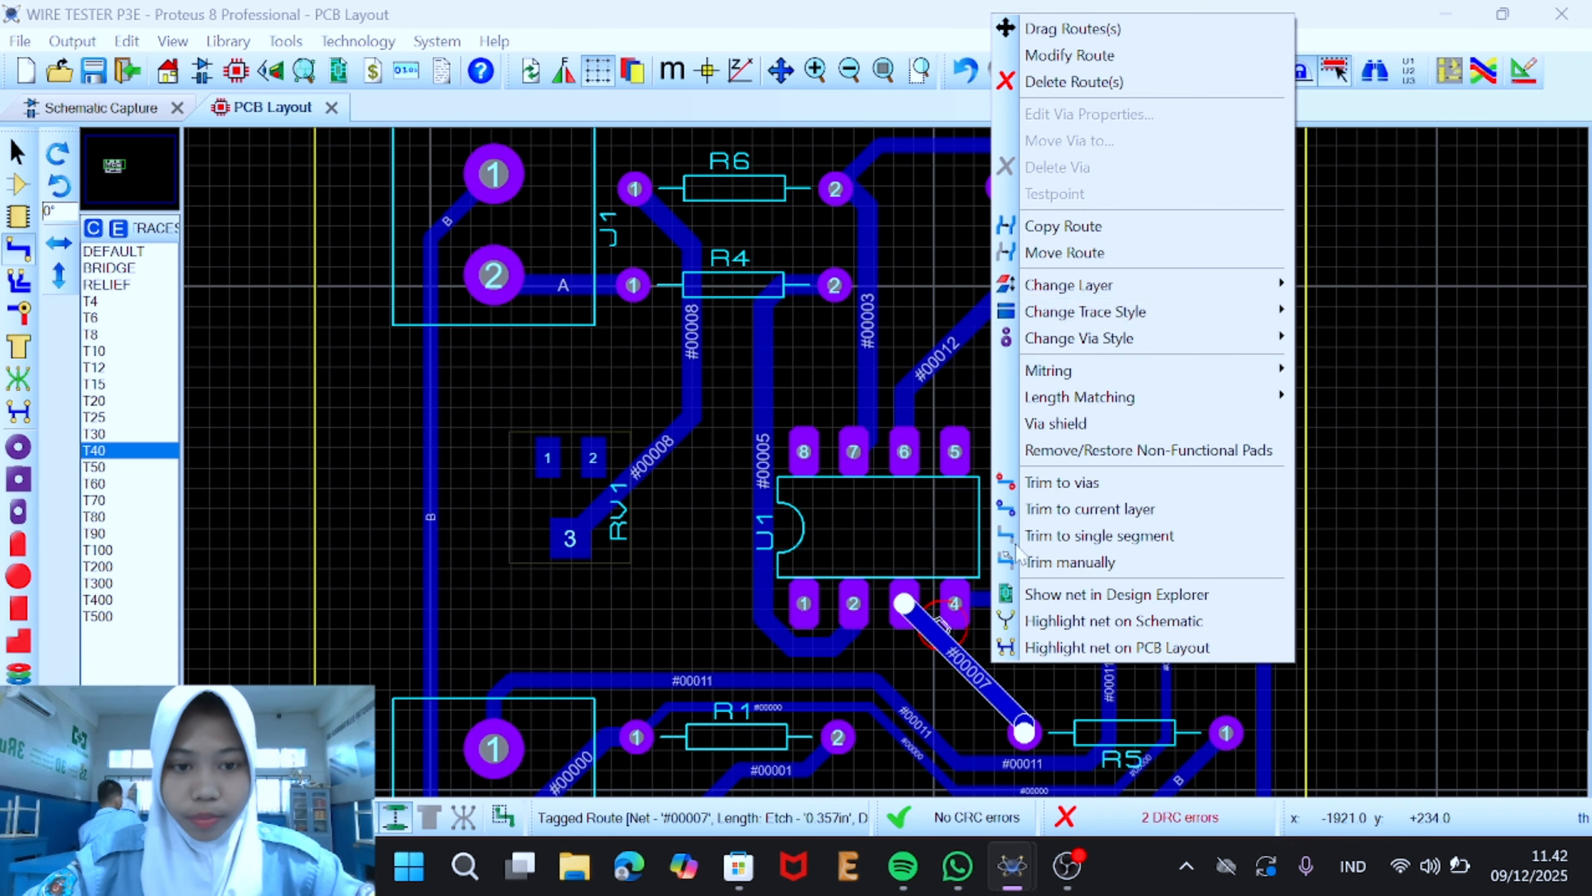
left_click(1072, 28)
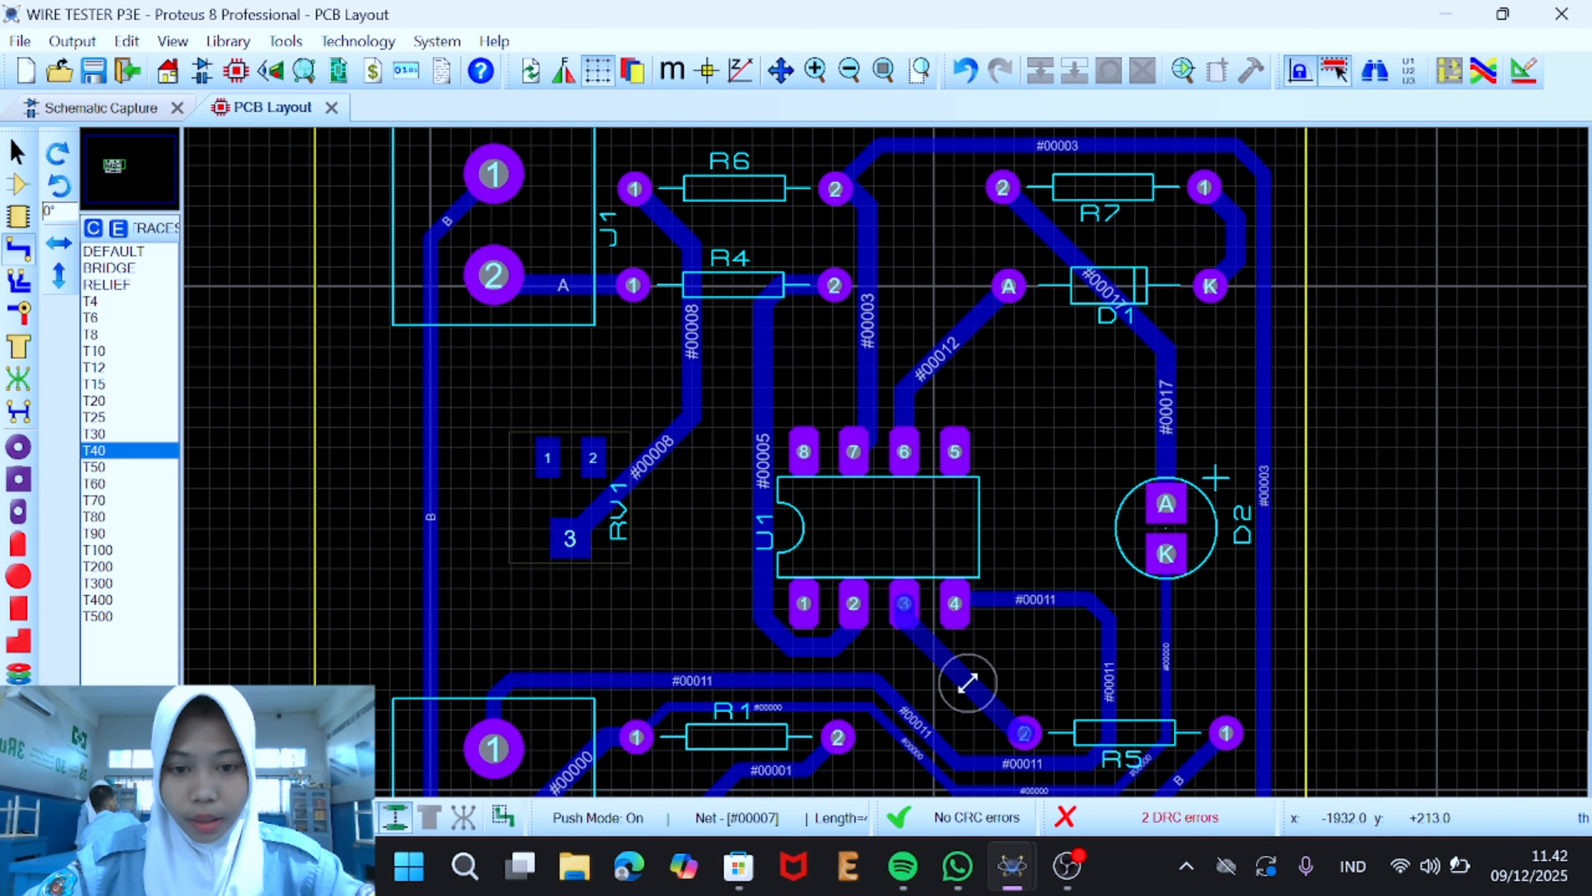
left_click(964, 678)
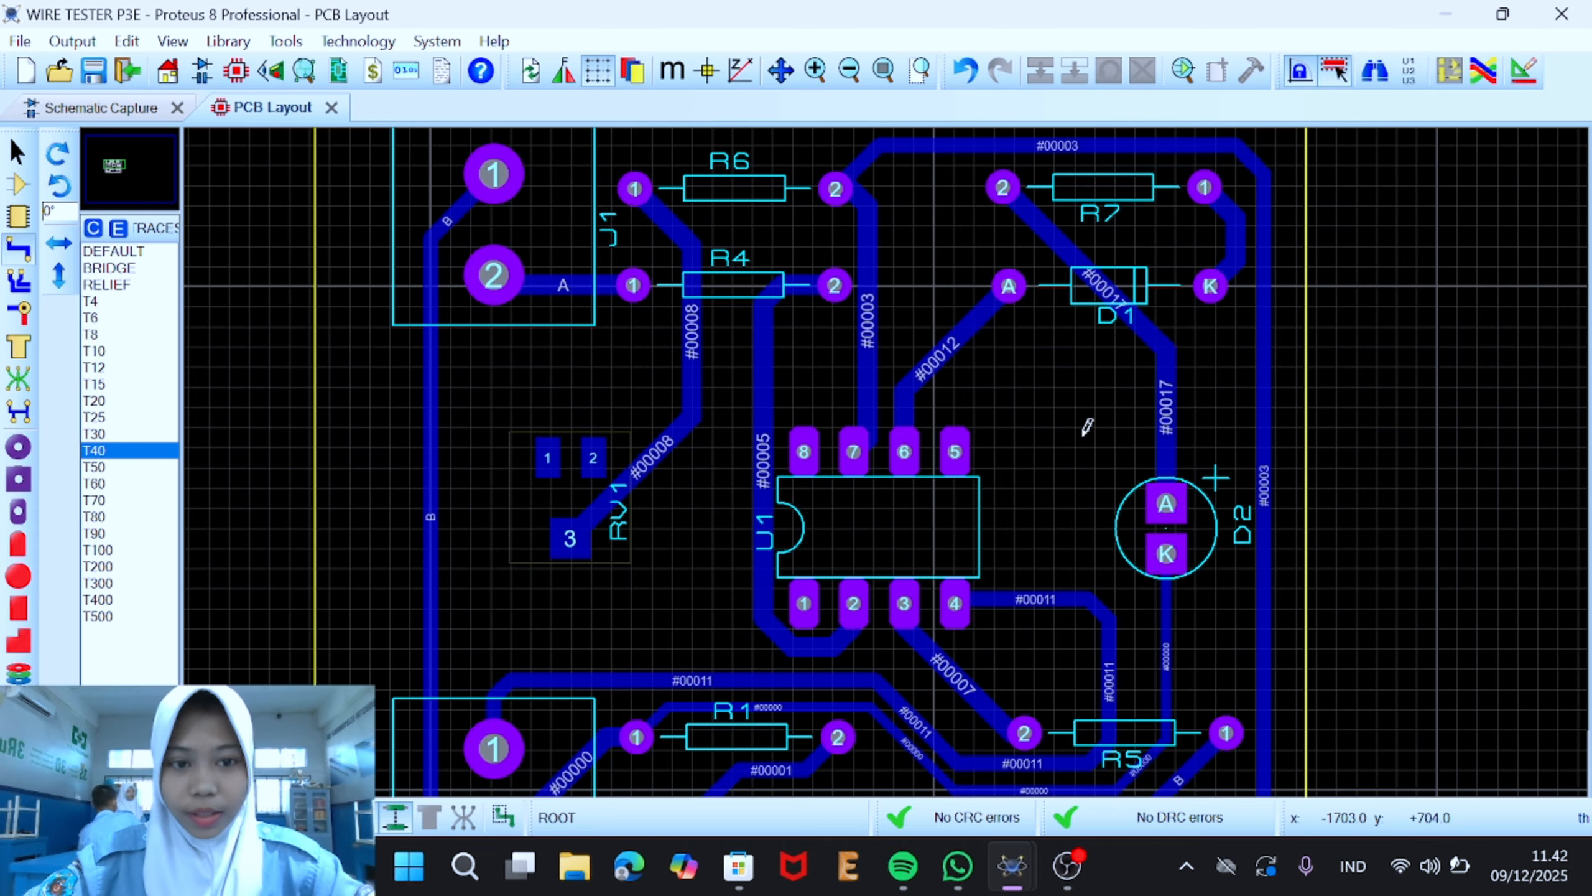
Step: Delete the R7 pin 2–D2 anode trace and reroute it horizontally through R7, then straight down to the D2 anode
right_click(1150, 321)
left_click(1228, 257)
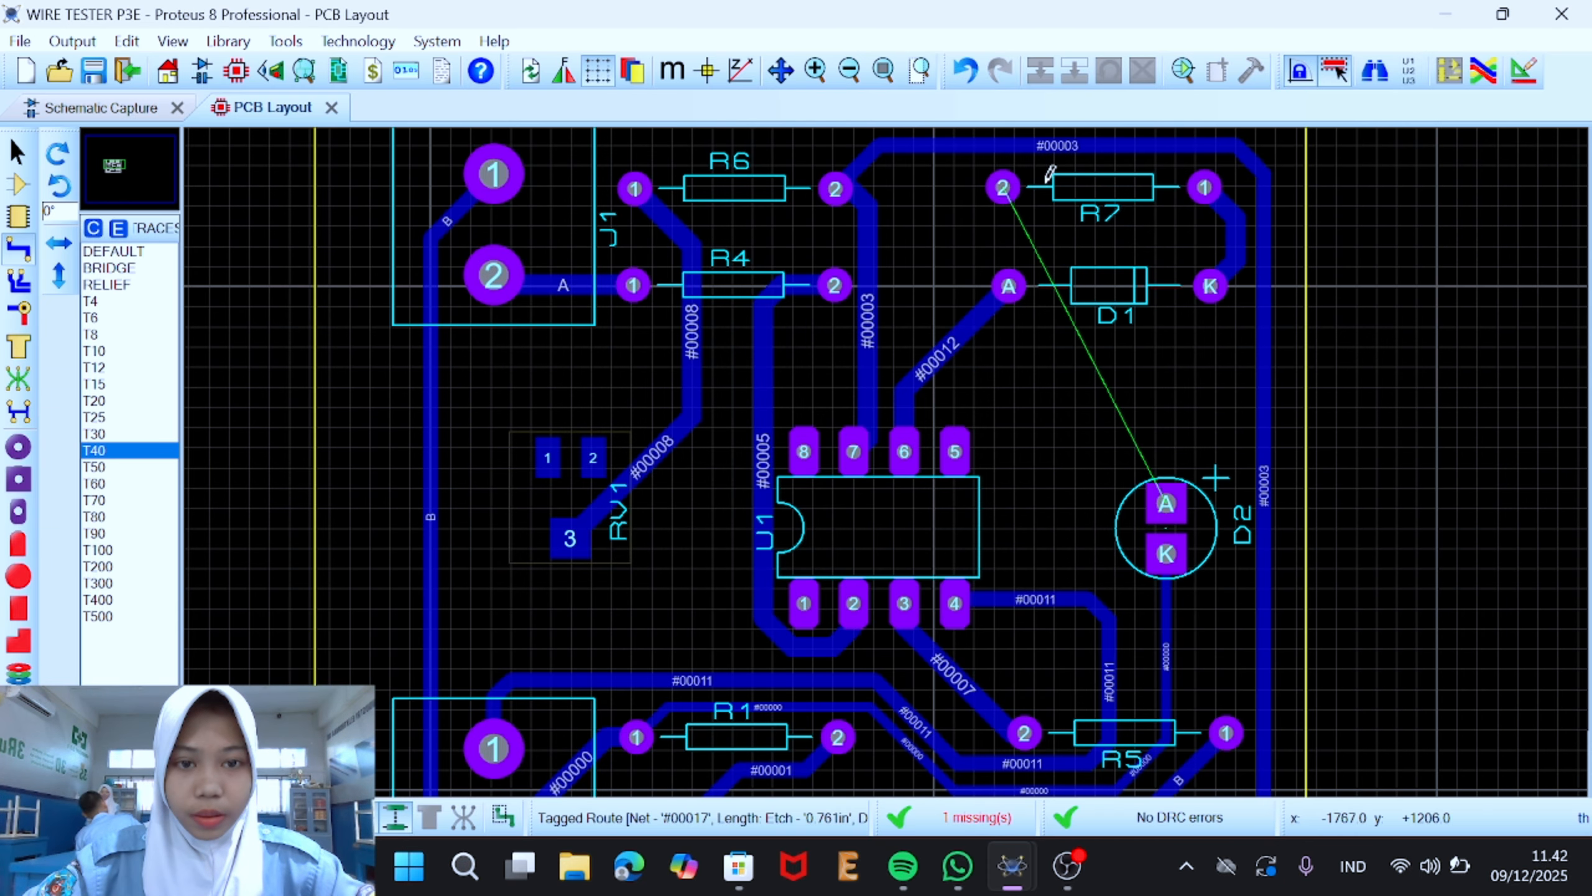
left_click(1004, 189)
left_click(1150, 197)
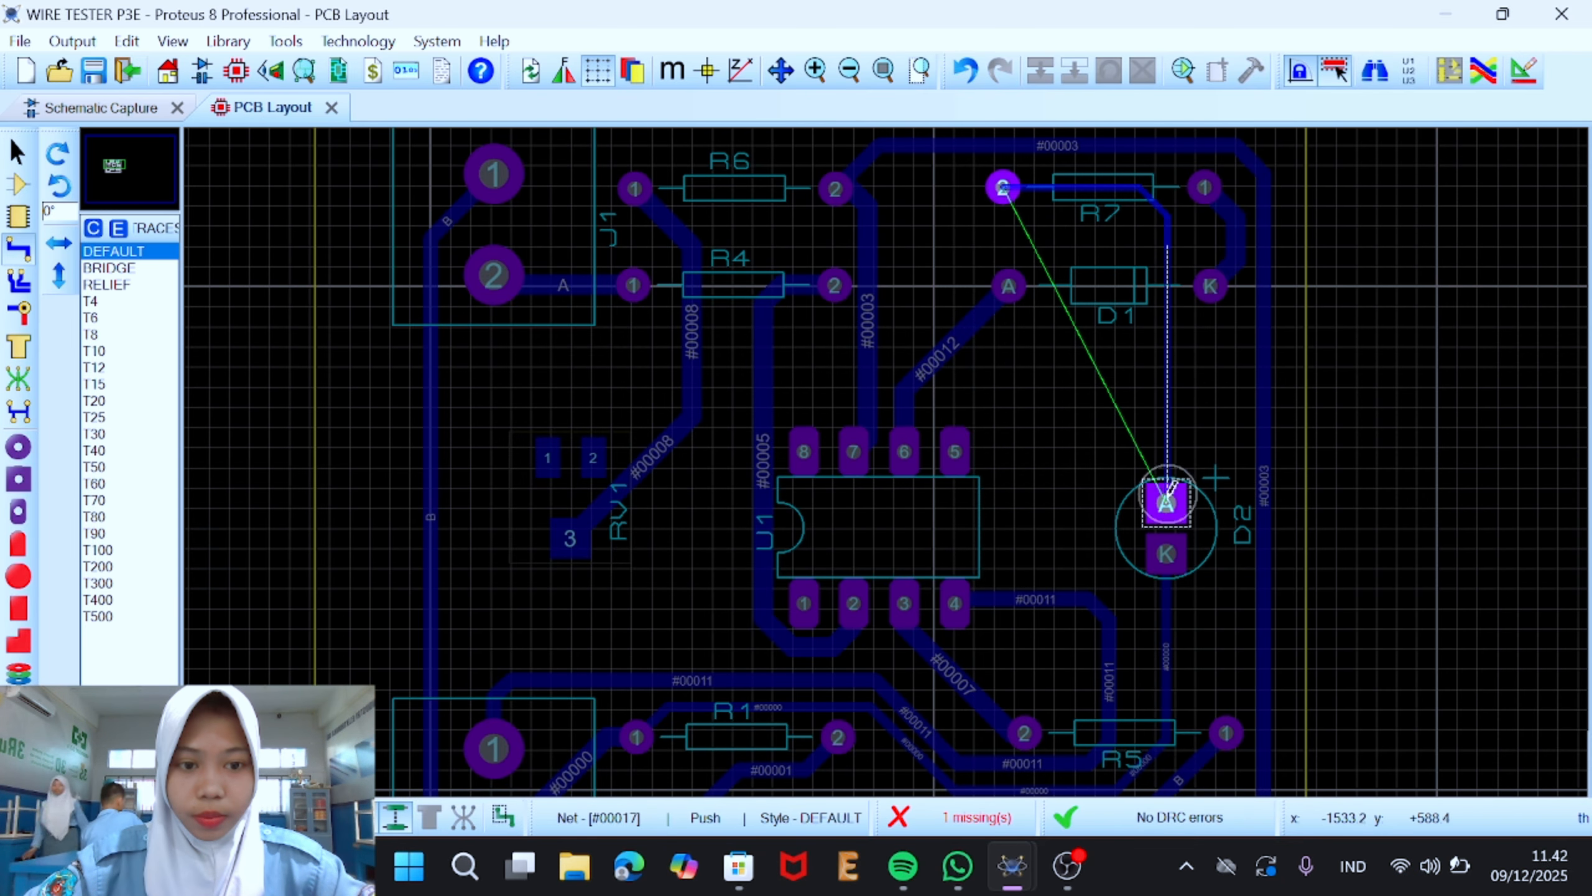
left_click(1168, 241)
Step: Change the rerouted R7 pin 2–D2 anode trace to a wider style matching the neighbouring traces
right_click(1140, 186)
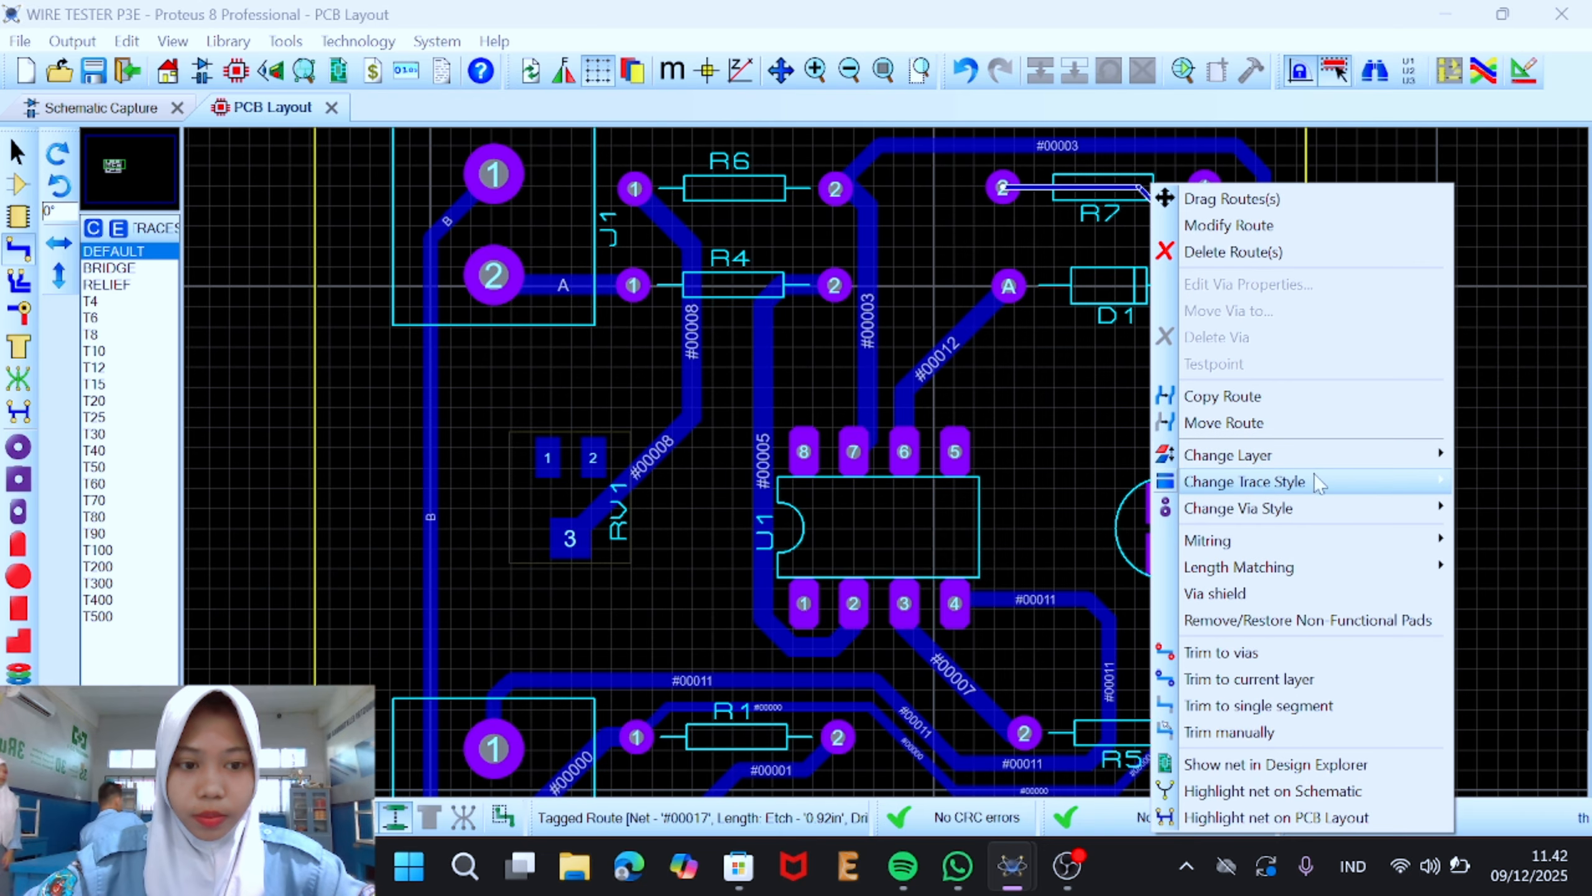
mouse_move(1319, 483)
left_click(1060, 599)
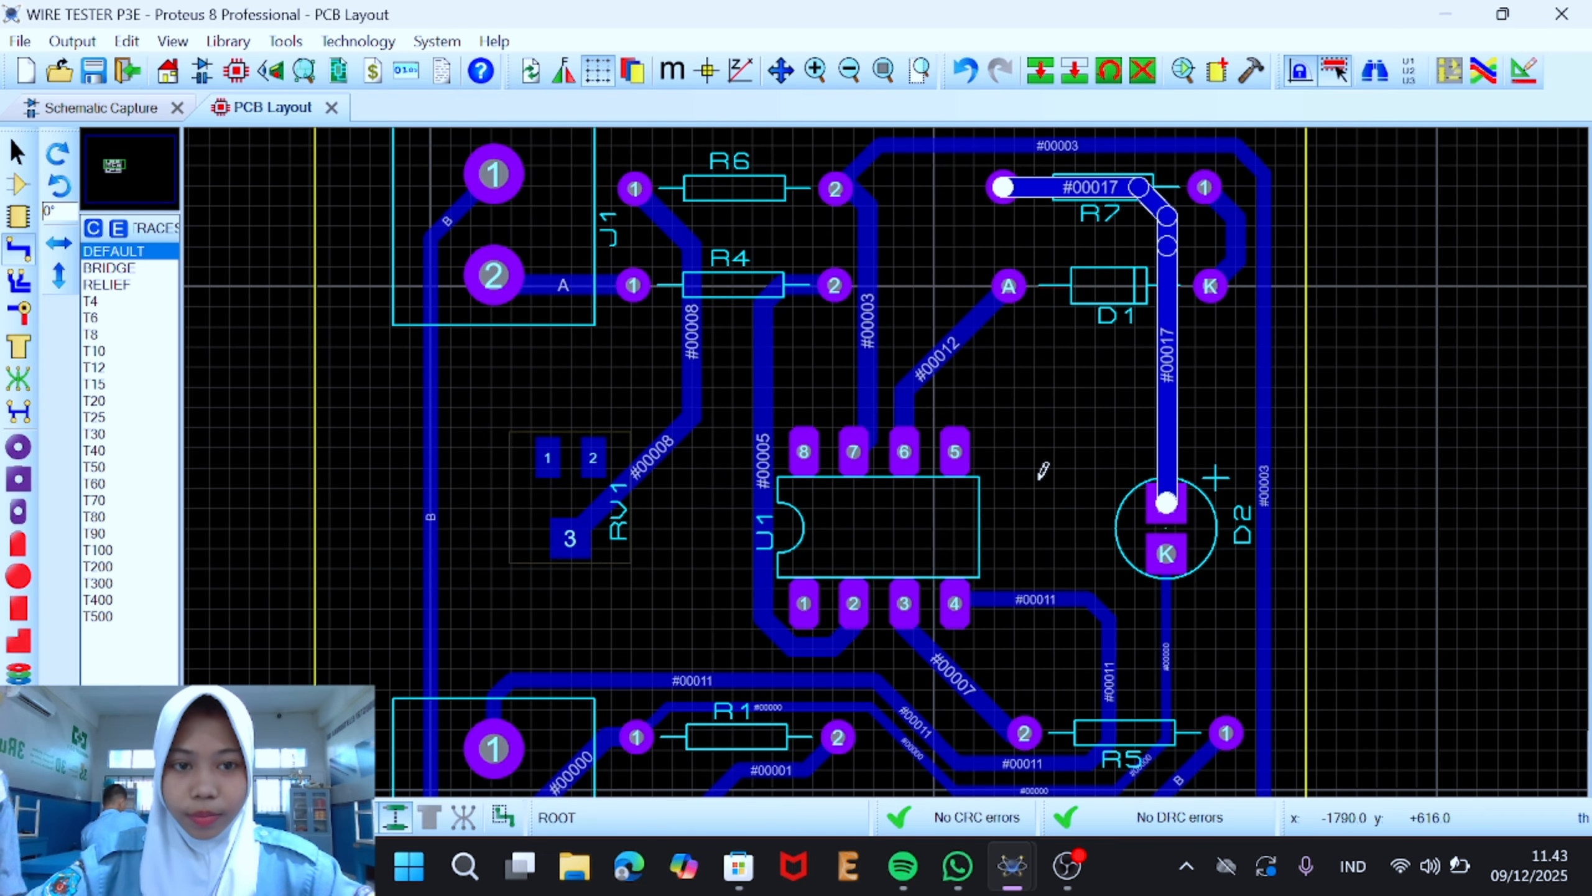
scroll(896, 306, "down", 3)
left_click(1066, 869)
left_click(1065, 869)
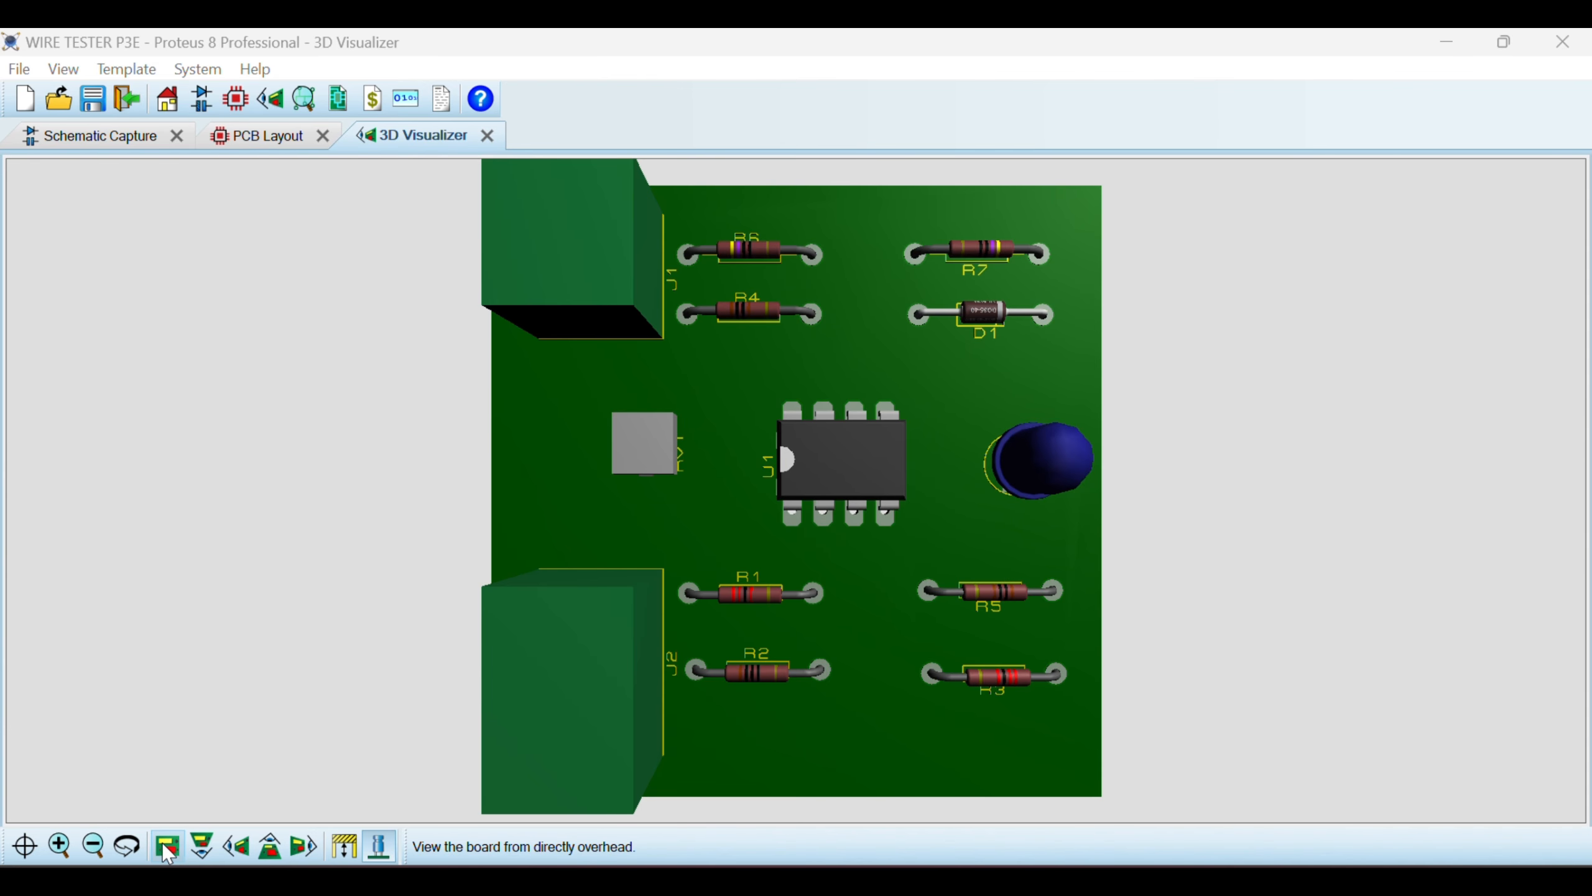
Step: Inspect the underside of the board in the 3D Visualizer, examining the bottom copper traces and pads from different angles
left_click(128, 850)
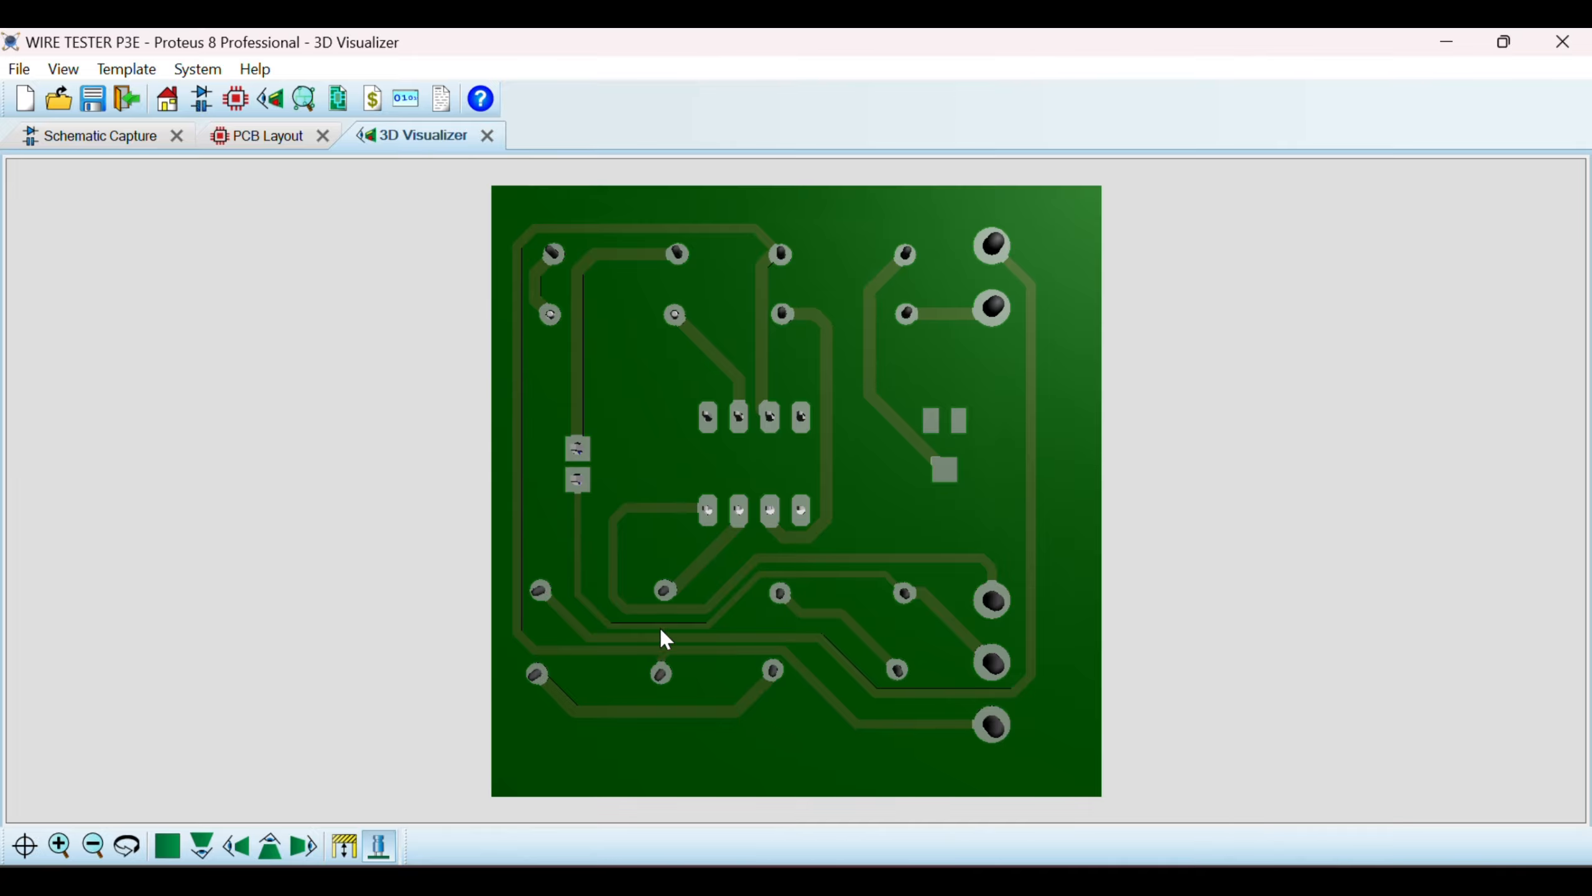
left_click_drag(660, 628, 753, 628)
left_click_drag(796, 491, 801, 398)
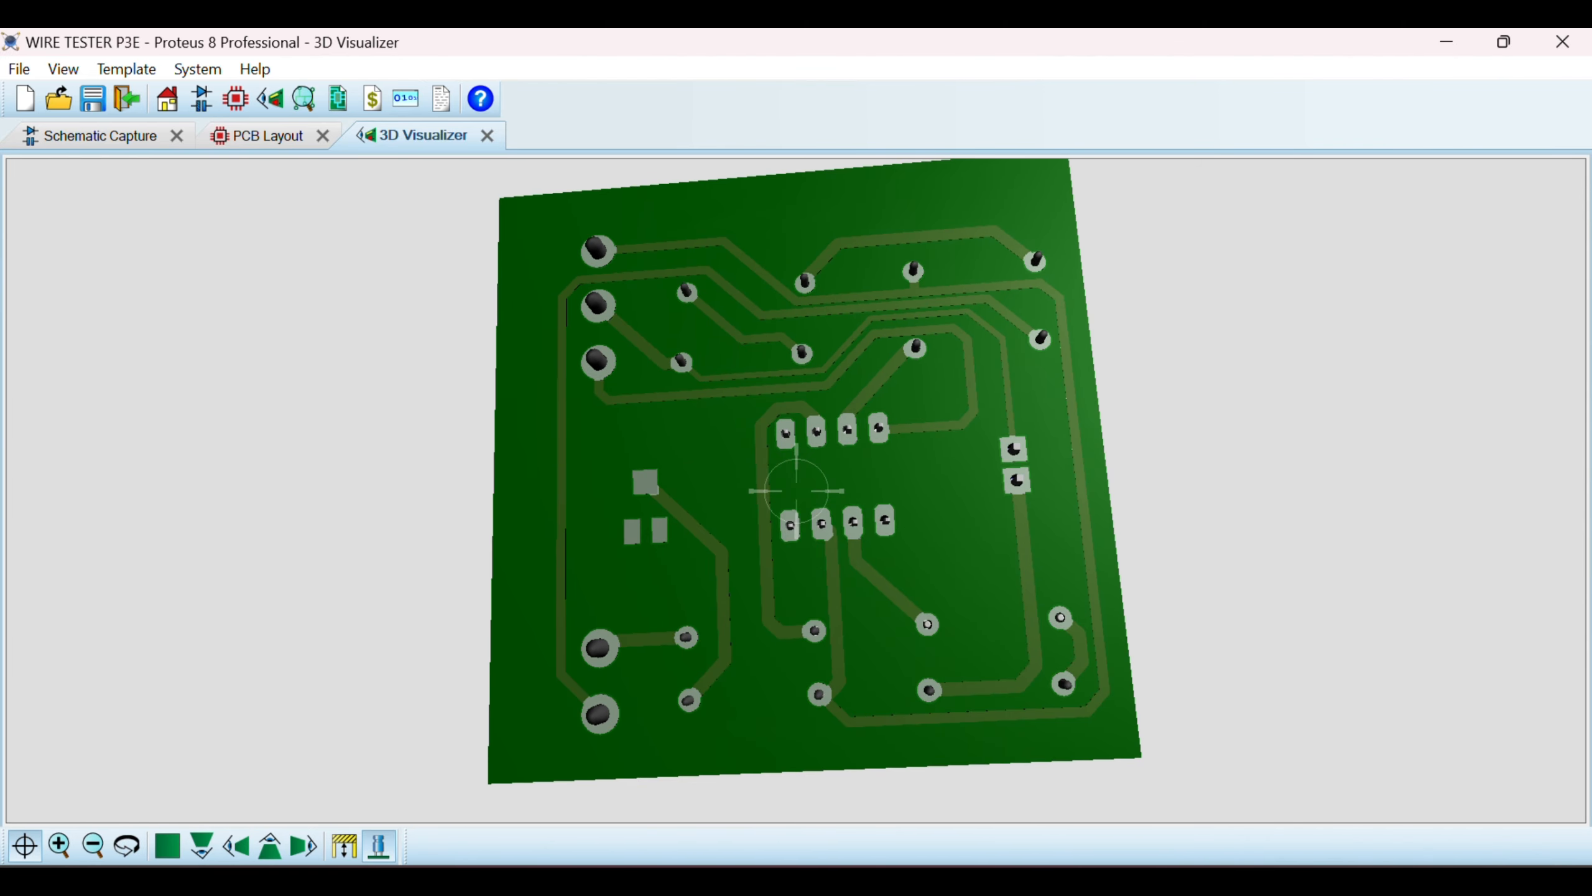
right_click(797, 491)
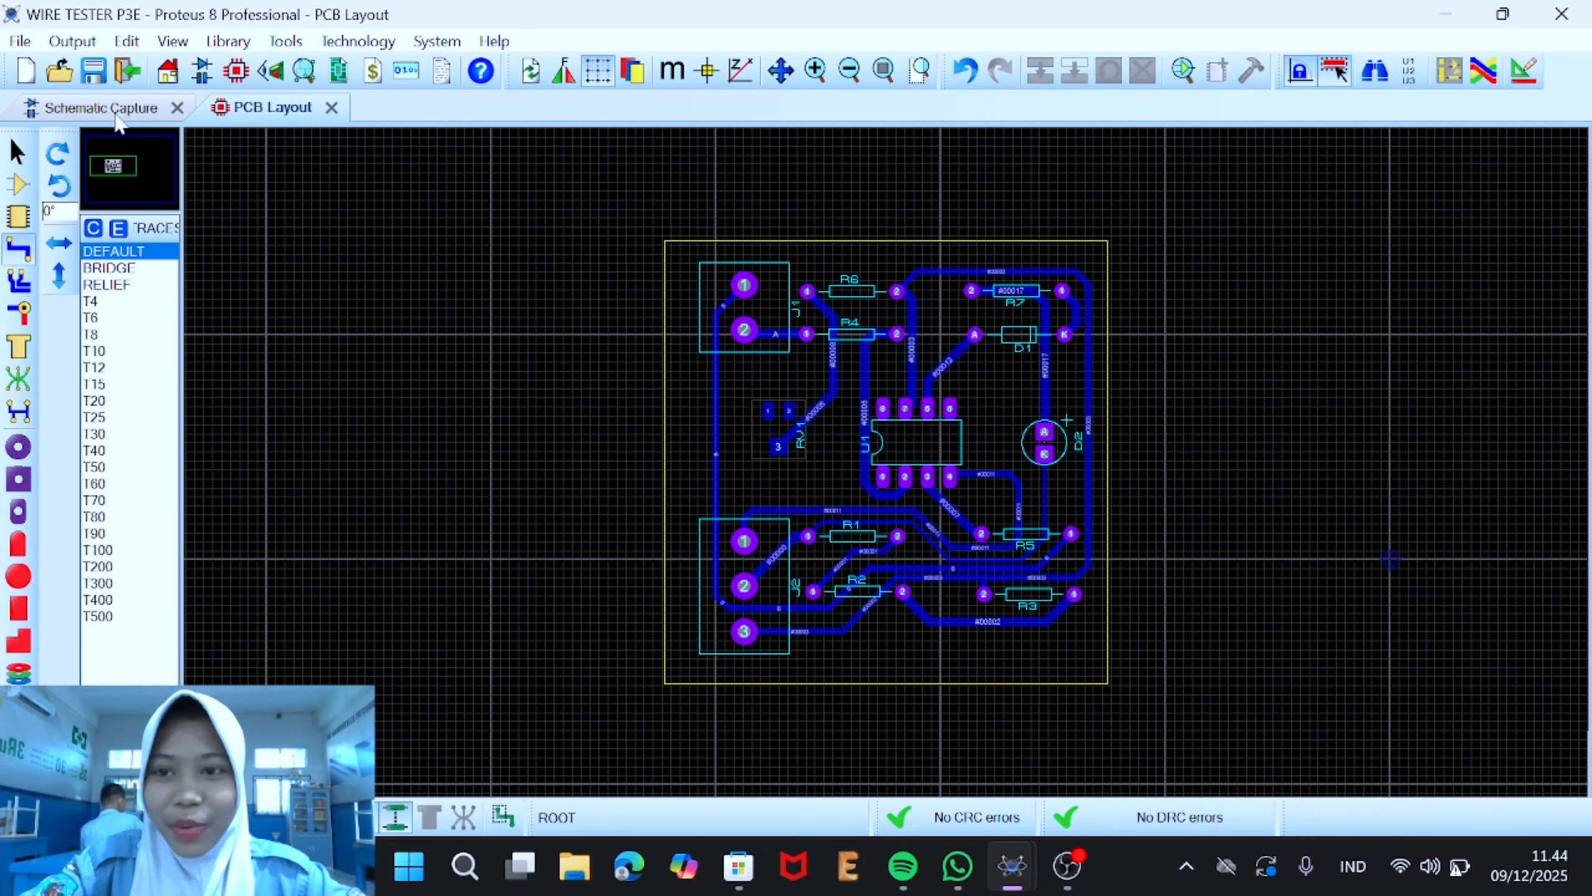
left_click(1078, 884)
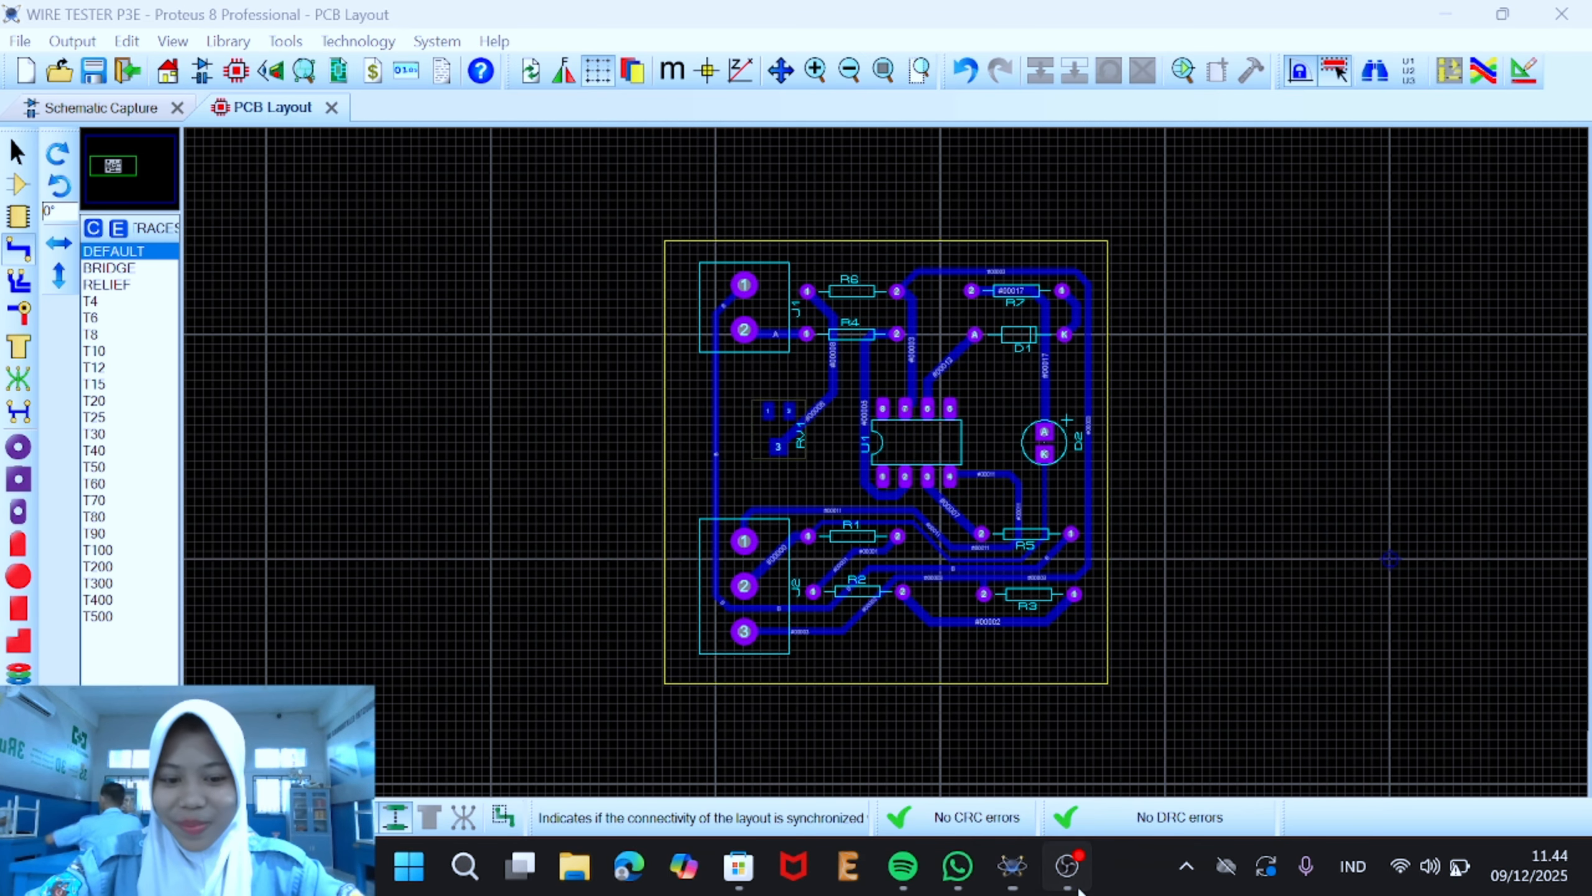